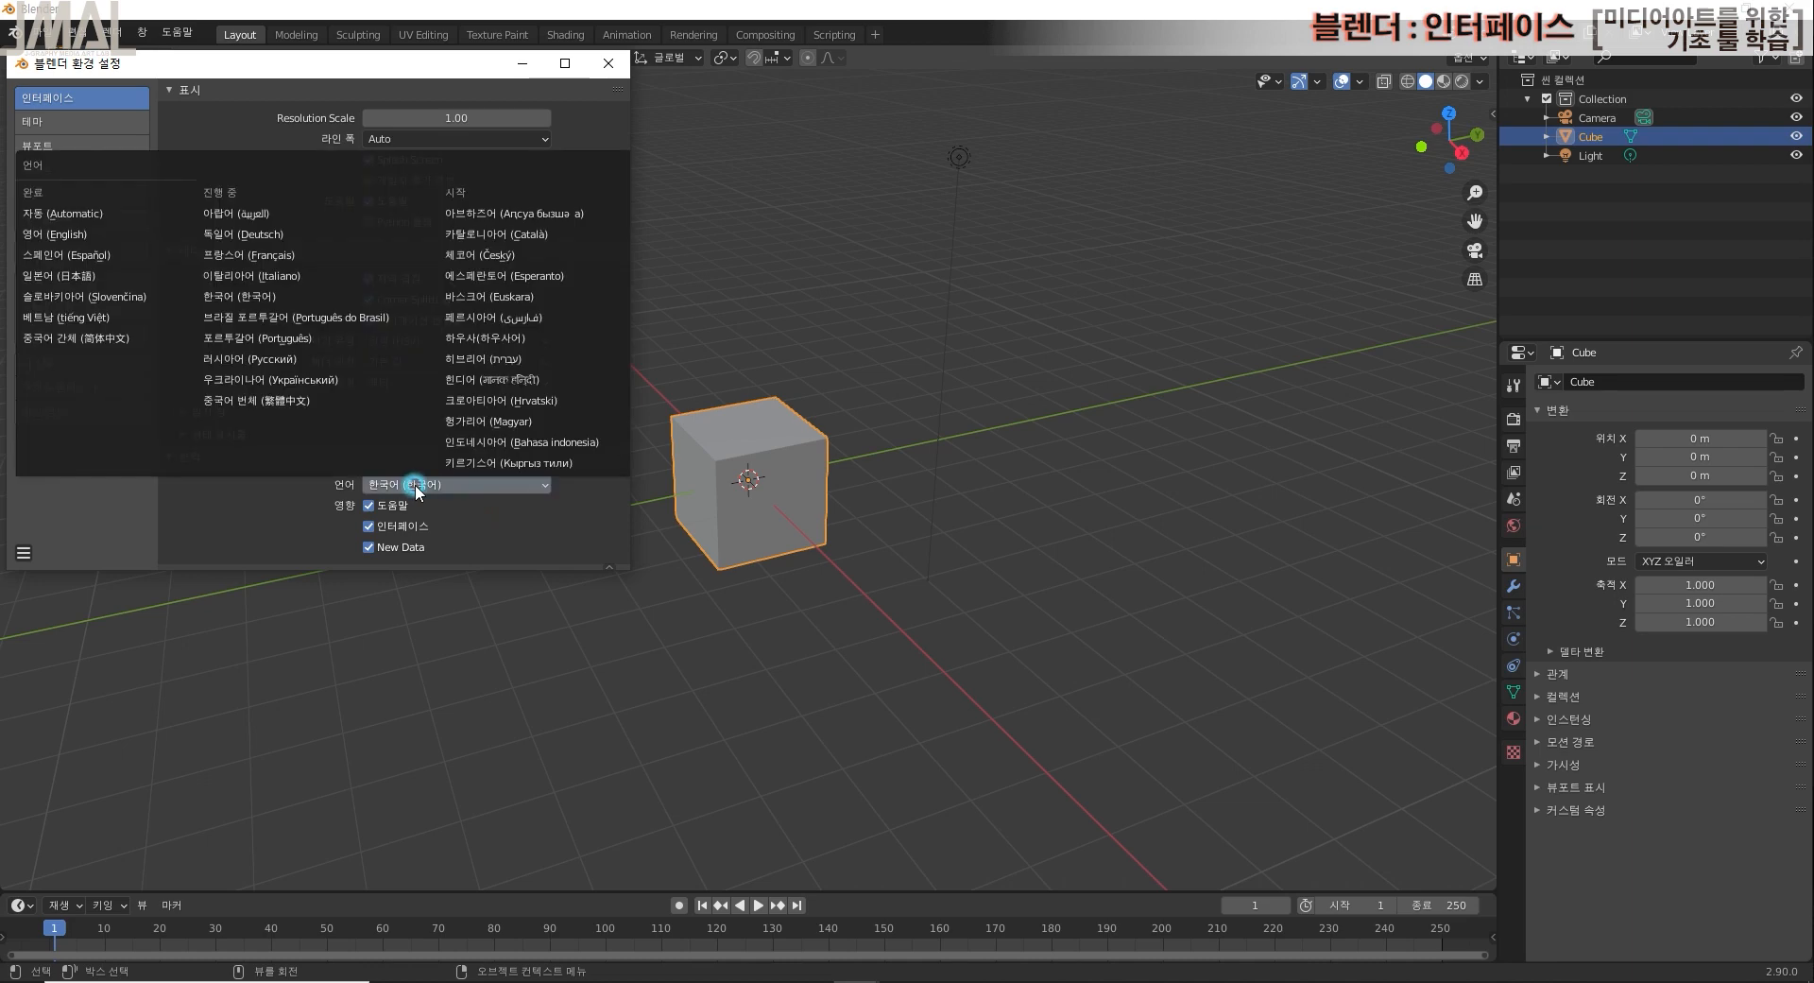
Step: Leave the interface language on Korean and close the preferences window
{"action": "left_click", "coordinate": [416, 484]}
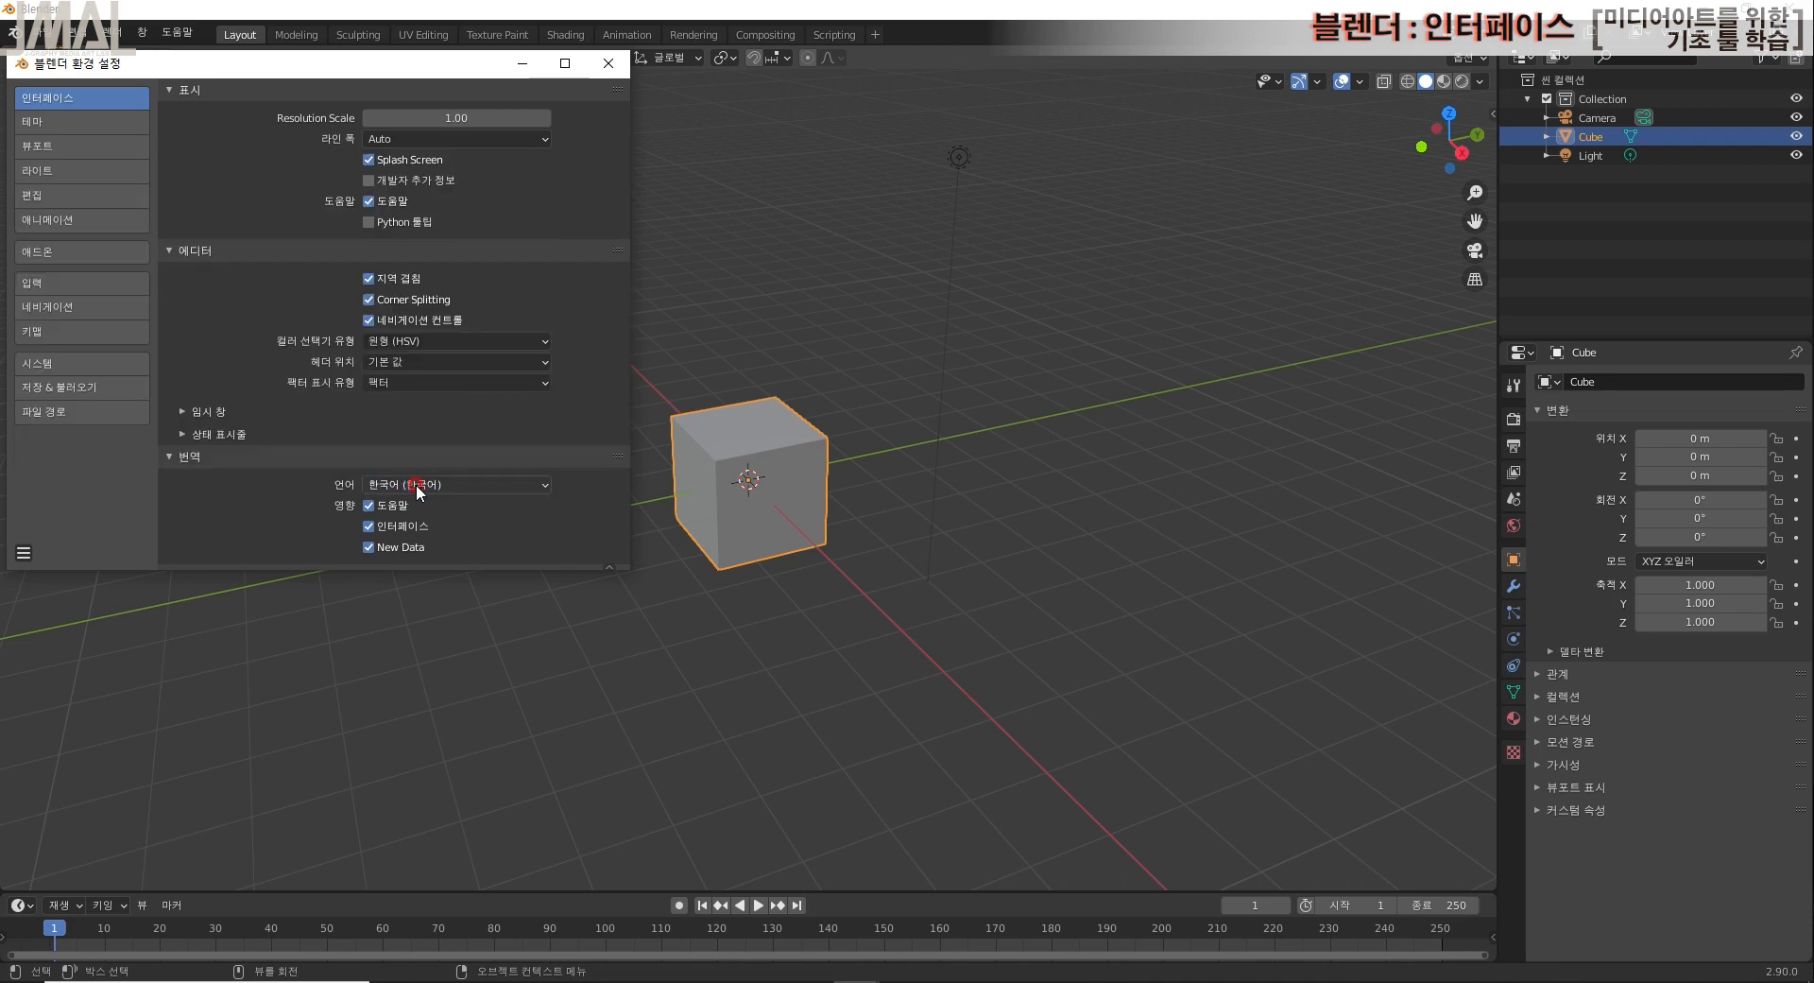
{"action": "left_click", "coordinate": [608, 63]}
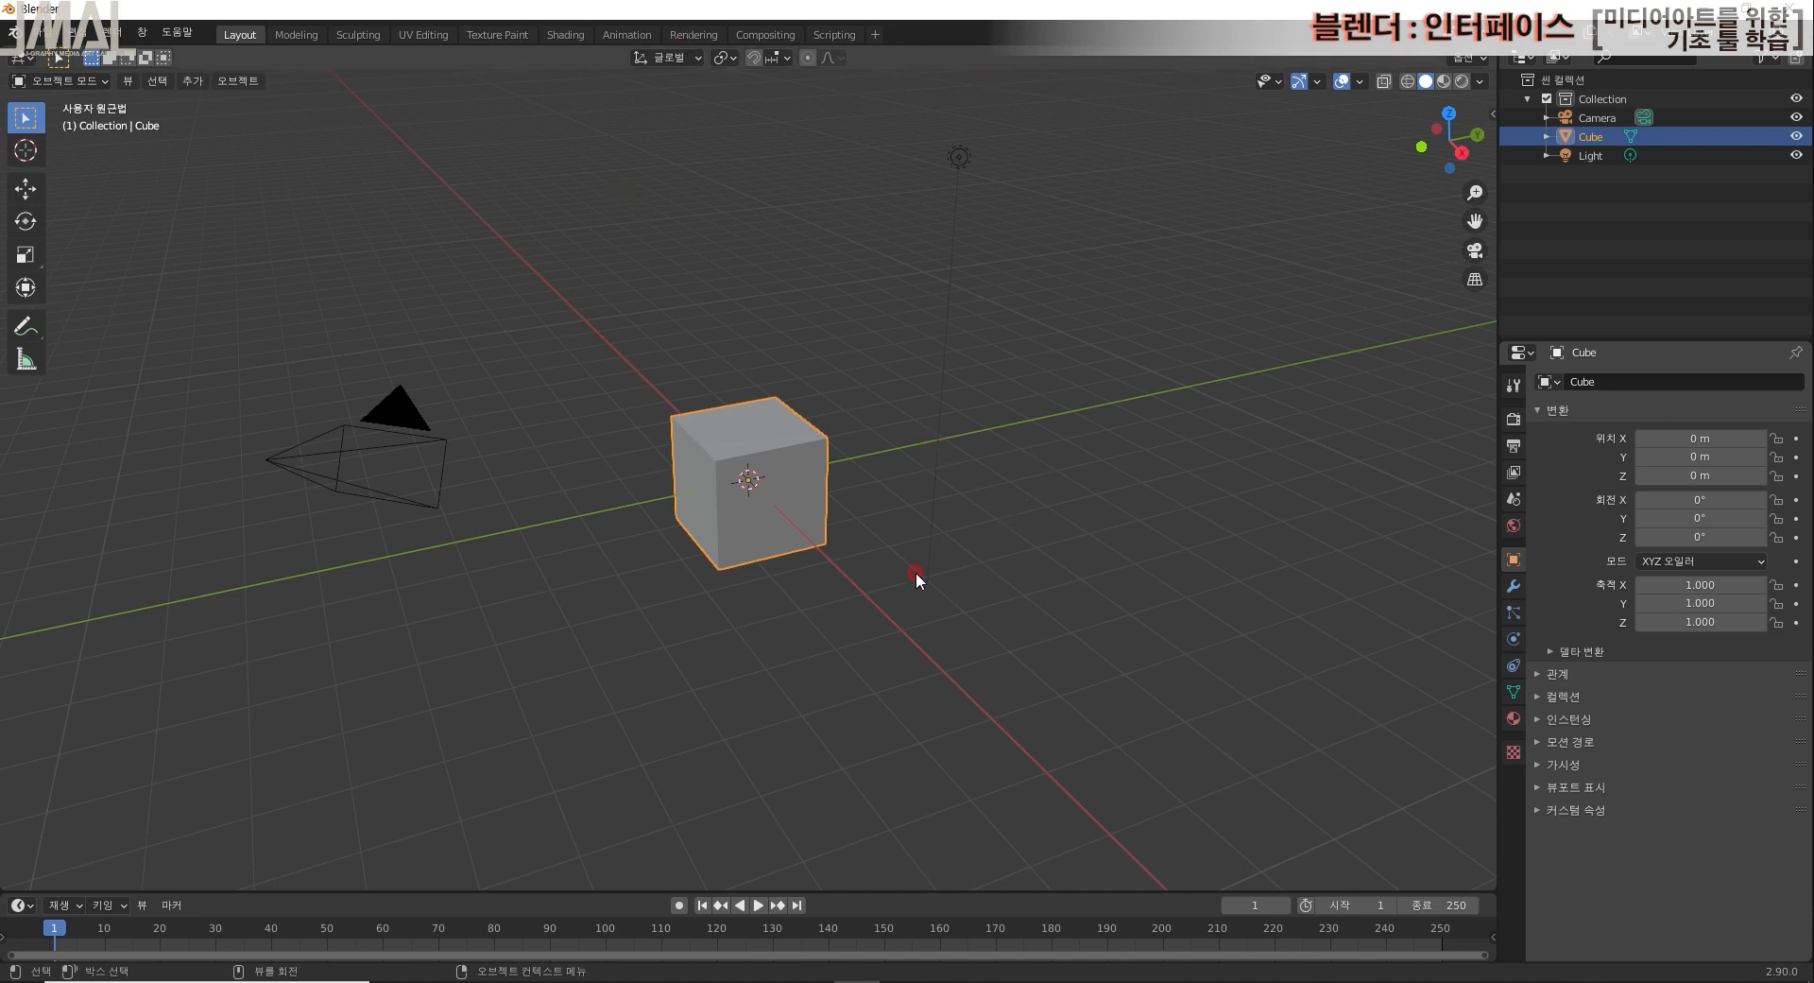
Step: Select the cube, the camera and the light one after another directly in the 3D viewport
{"action": "left_click", "coordinate": [876, 518]}
{"action": "left_click", "coordinate": [801, 490]}
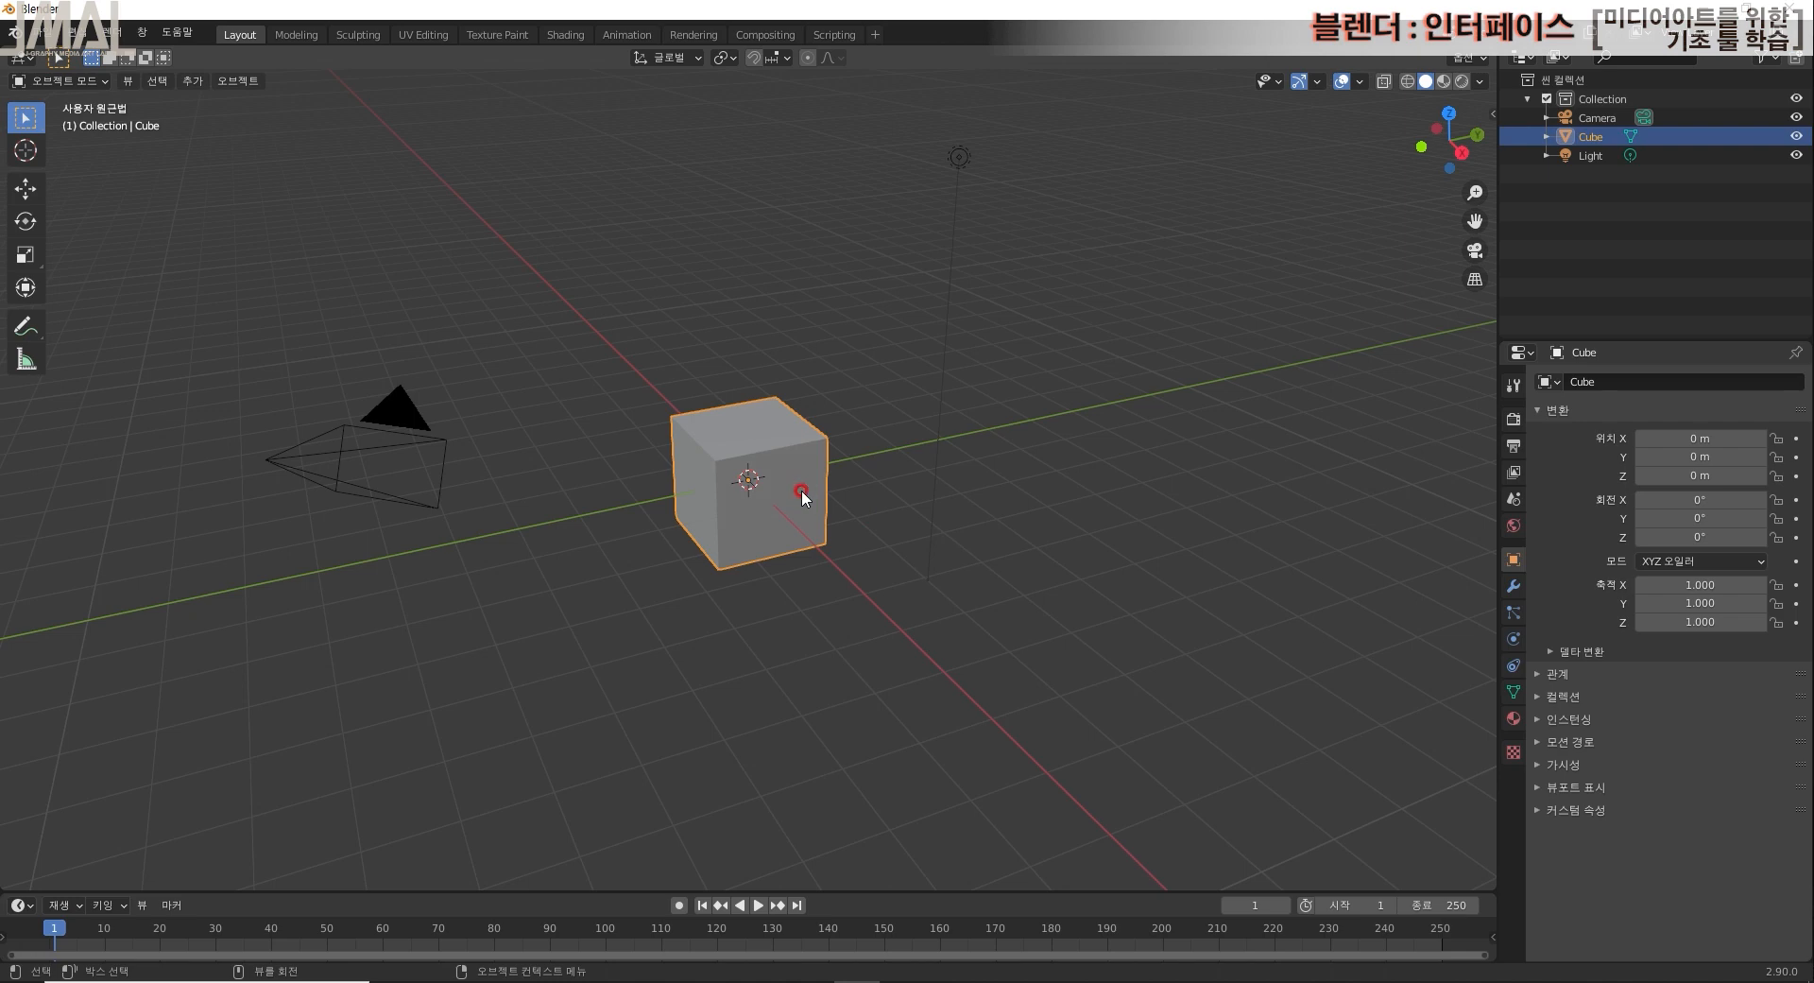
{"action": "mouse_move", "coordinate": [1012, 620]}
{"action": "middle_mouse_down"}
{"action": "mouse_move", "coordinate": [1015, 692]}
{"action": "mouse_move", "coordinate": [939, 621]}
{"action": "mouse_move", "coordinate": [1006, 639]}
{"action": "middle_mouse_up"}
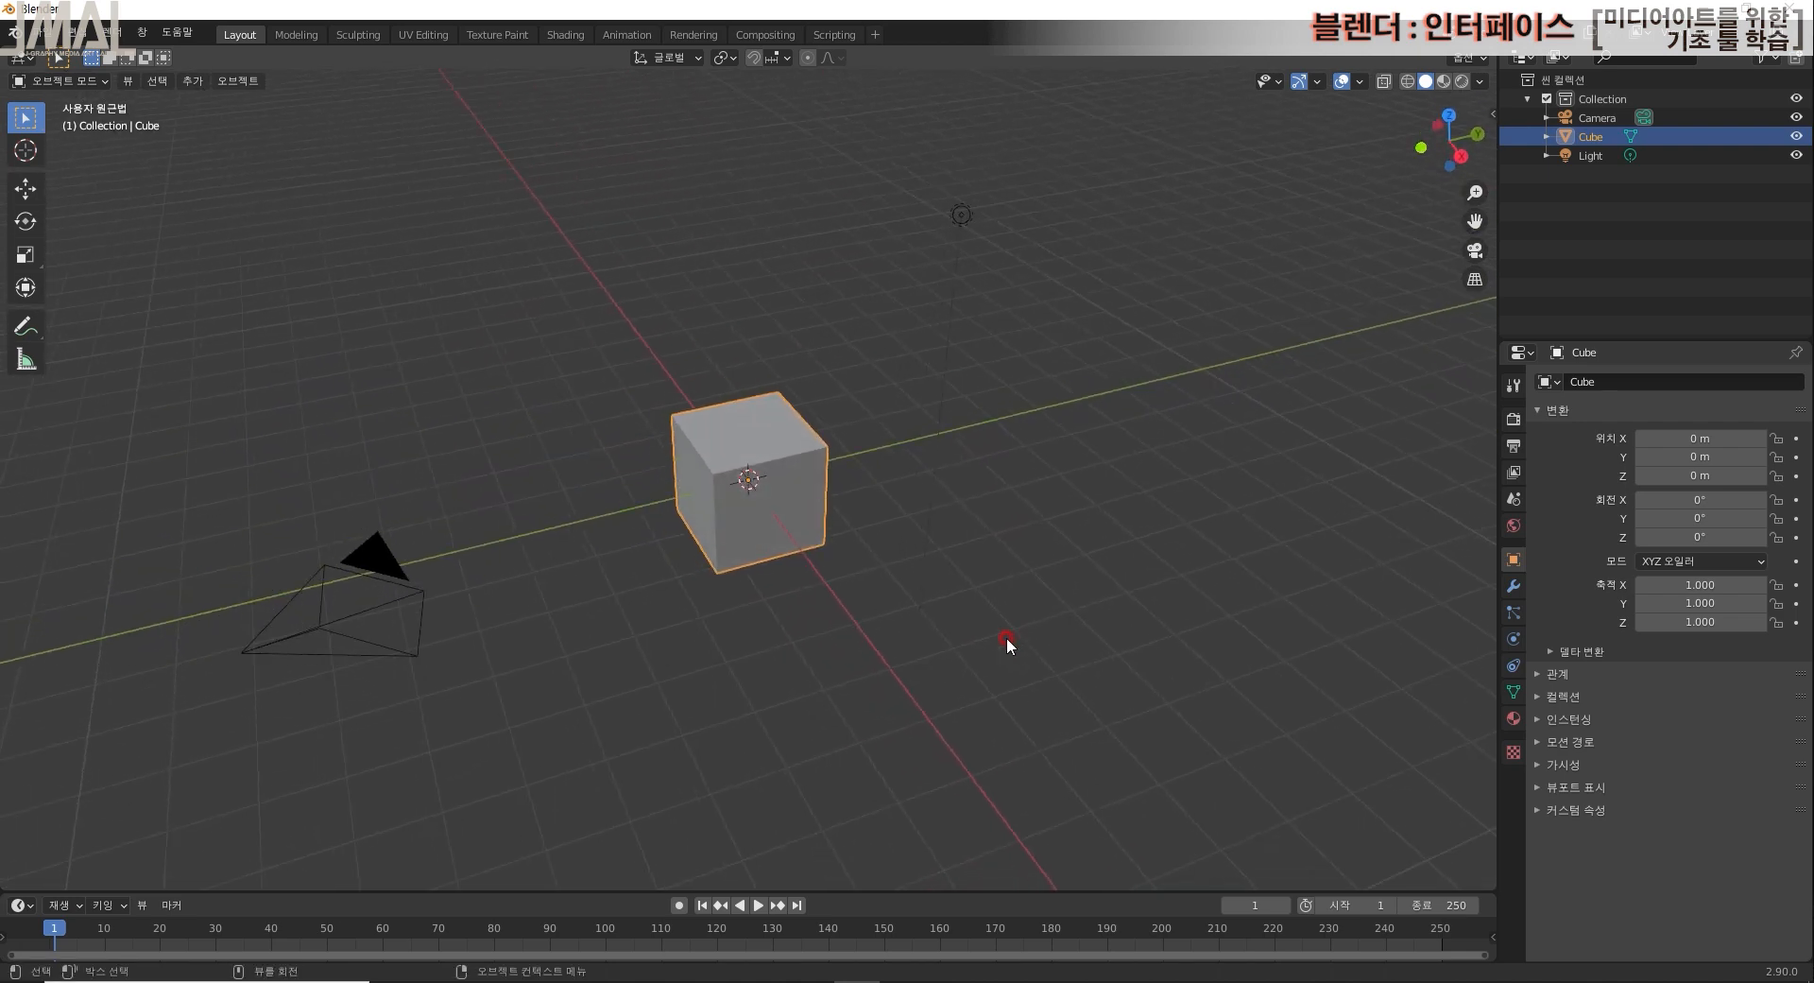
{"action": "left_click", "coordinate": [414, 593]}
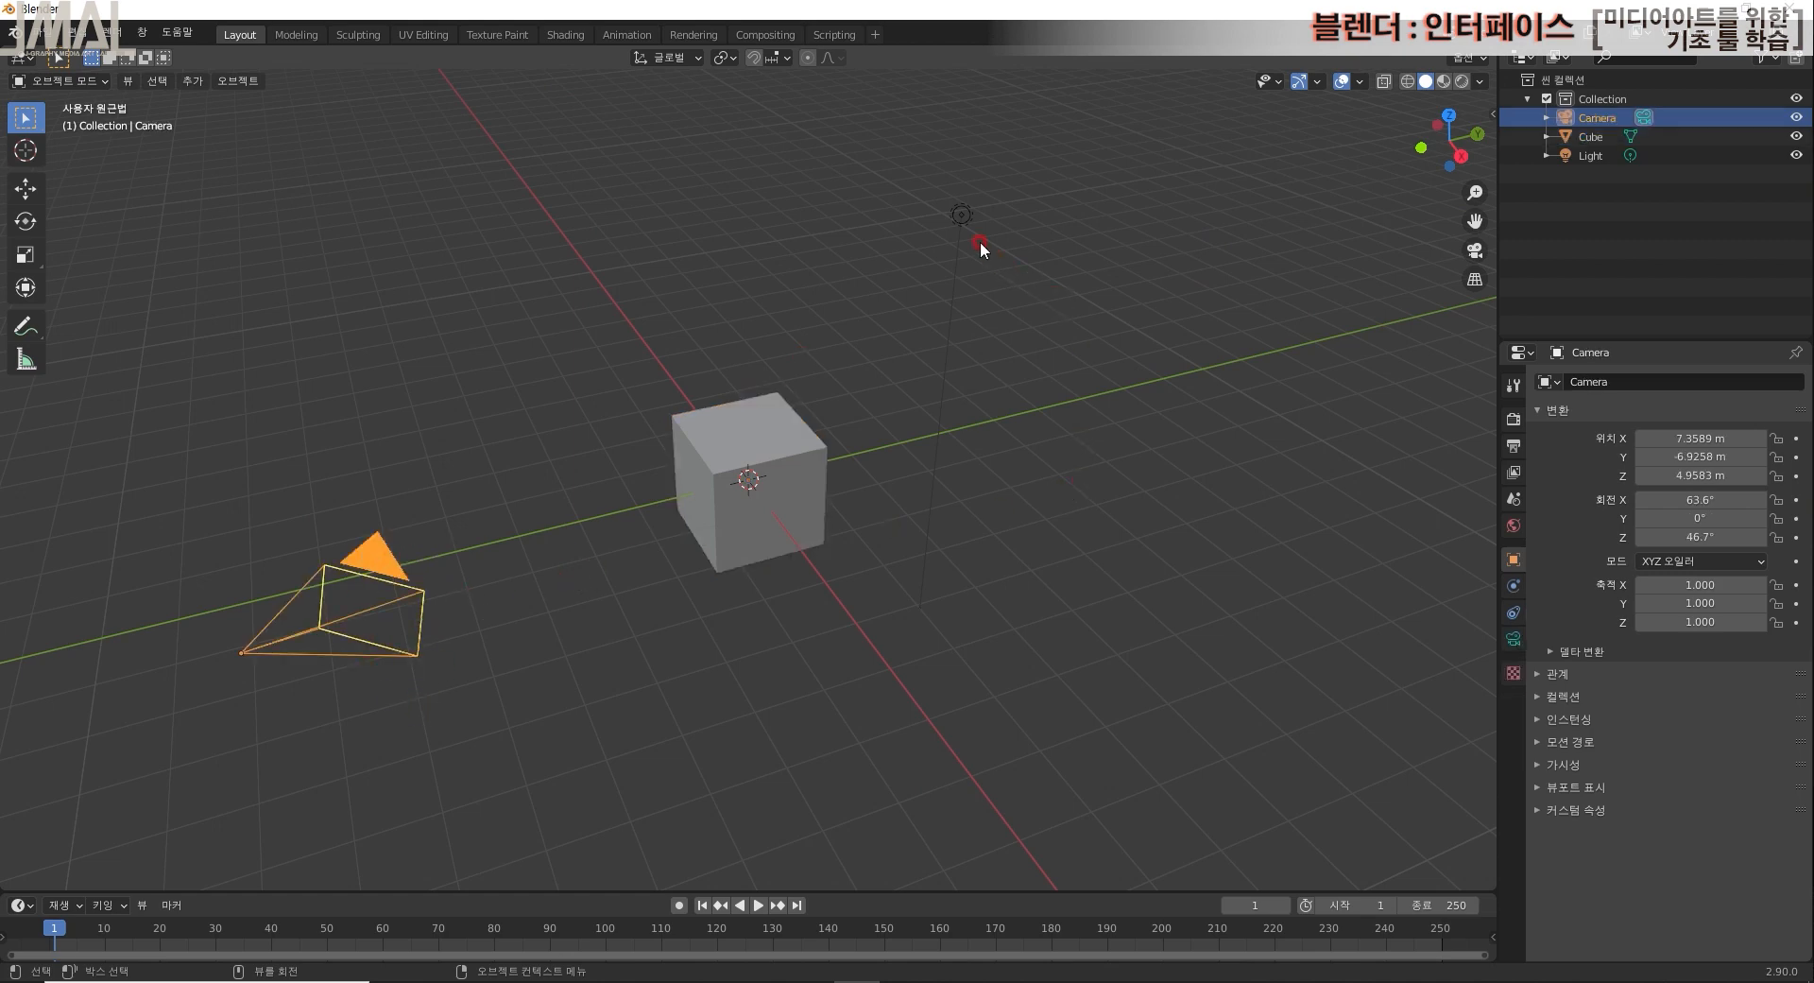
{"action": "left_click", "coordinate": [963, 218]}
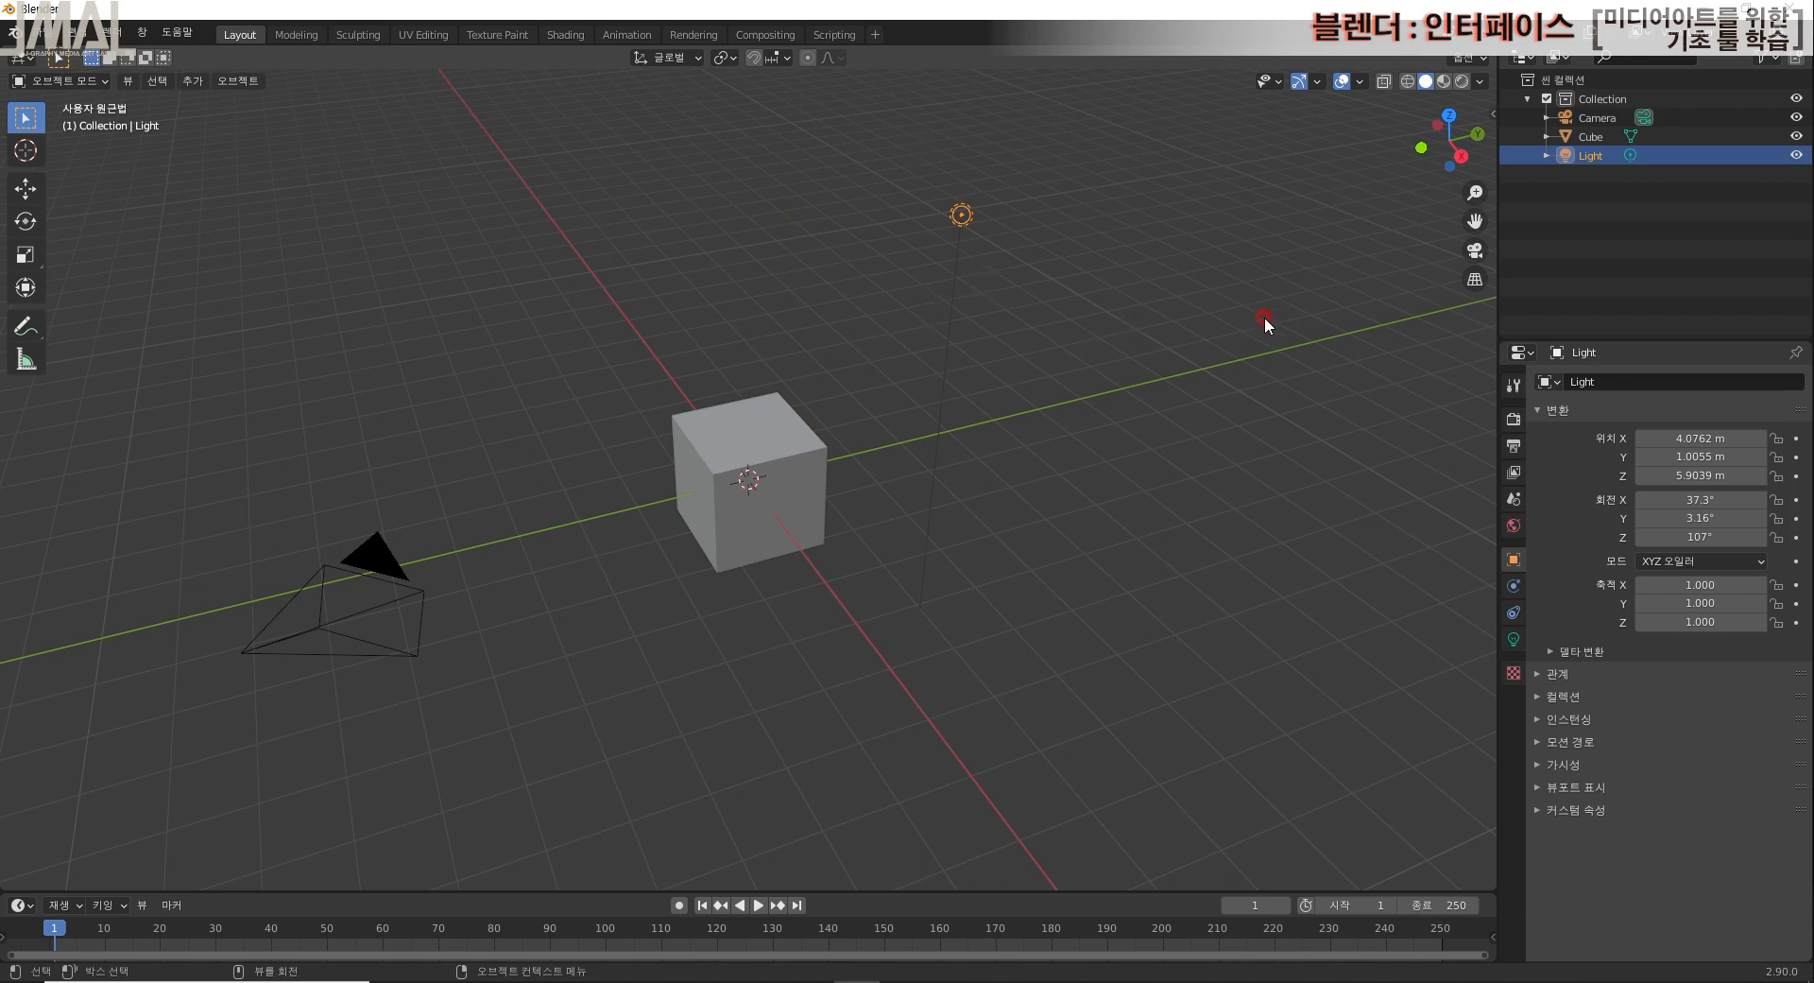
Step: Select the scene collection, light, cube and camera in turn from the Outliner, finishing with the light selected
{"action": "left_click", "coordinate": [1571, 83]}
{"action": "left_click", "coordinate": [1589, 213]}
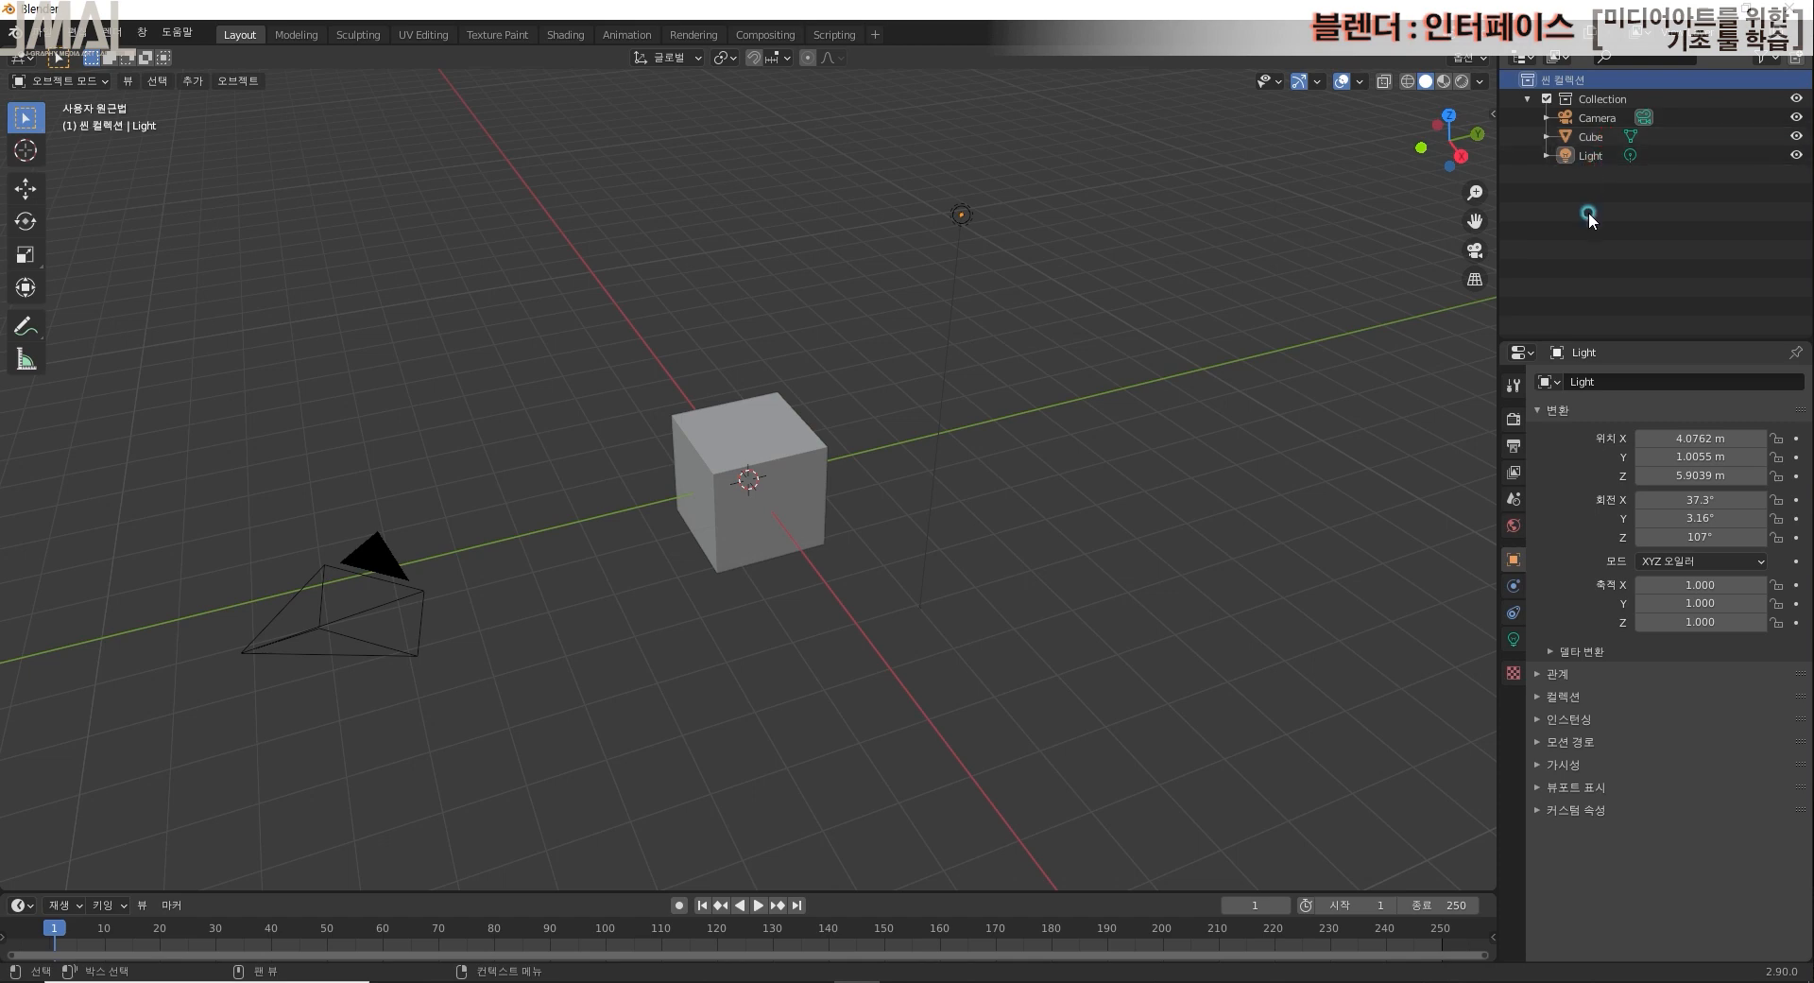
{"action": "left_click", "coordinate": [1595, 157]}
{"action": "left_click", "coordinate": [1593, 138]}
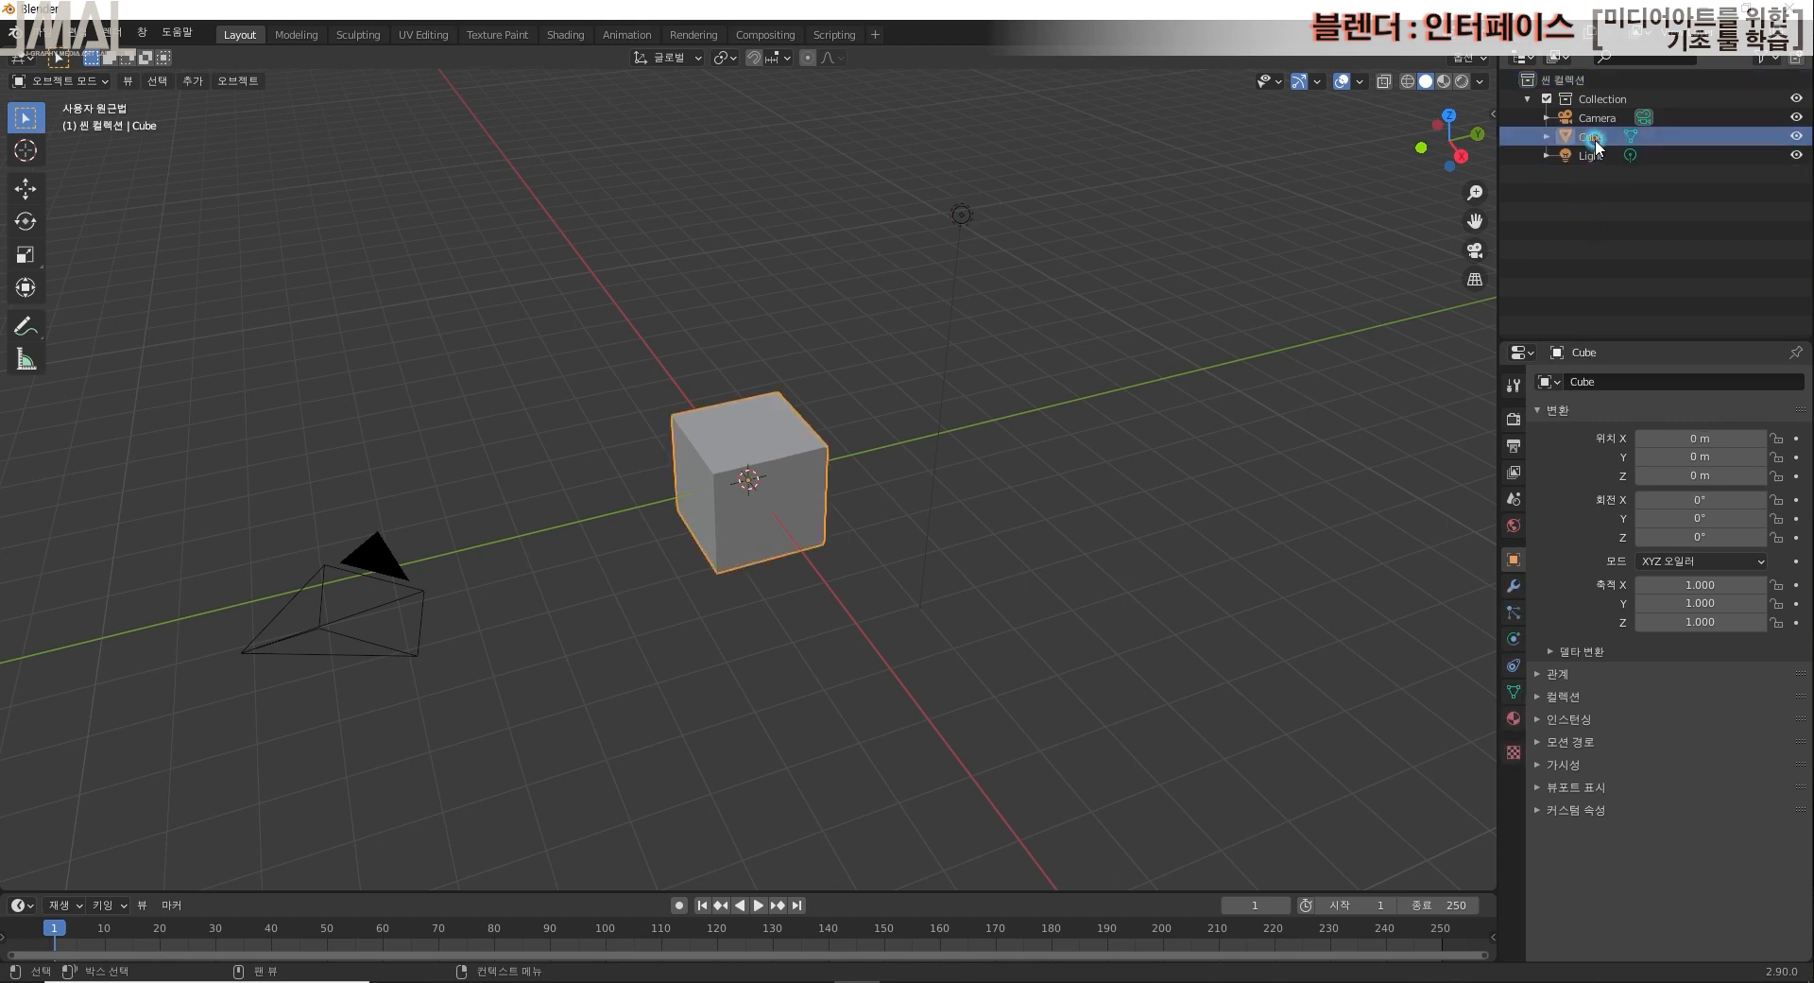
{"action": "left_click", "coordinate": [1600, 119]}
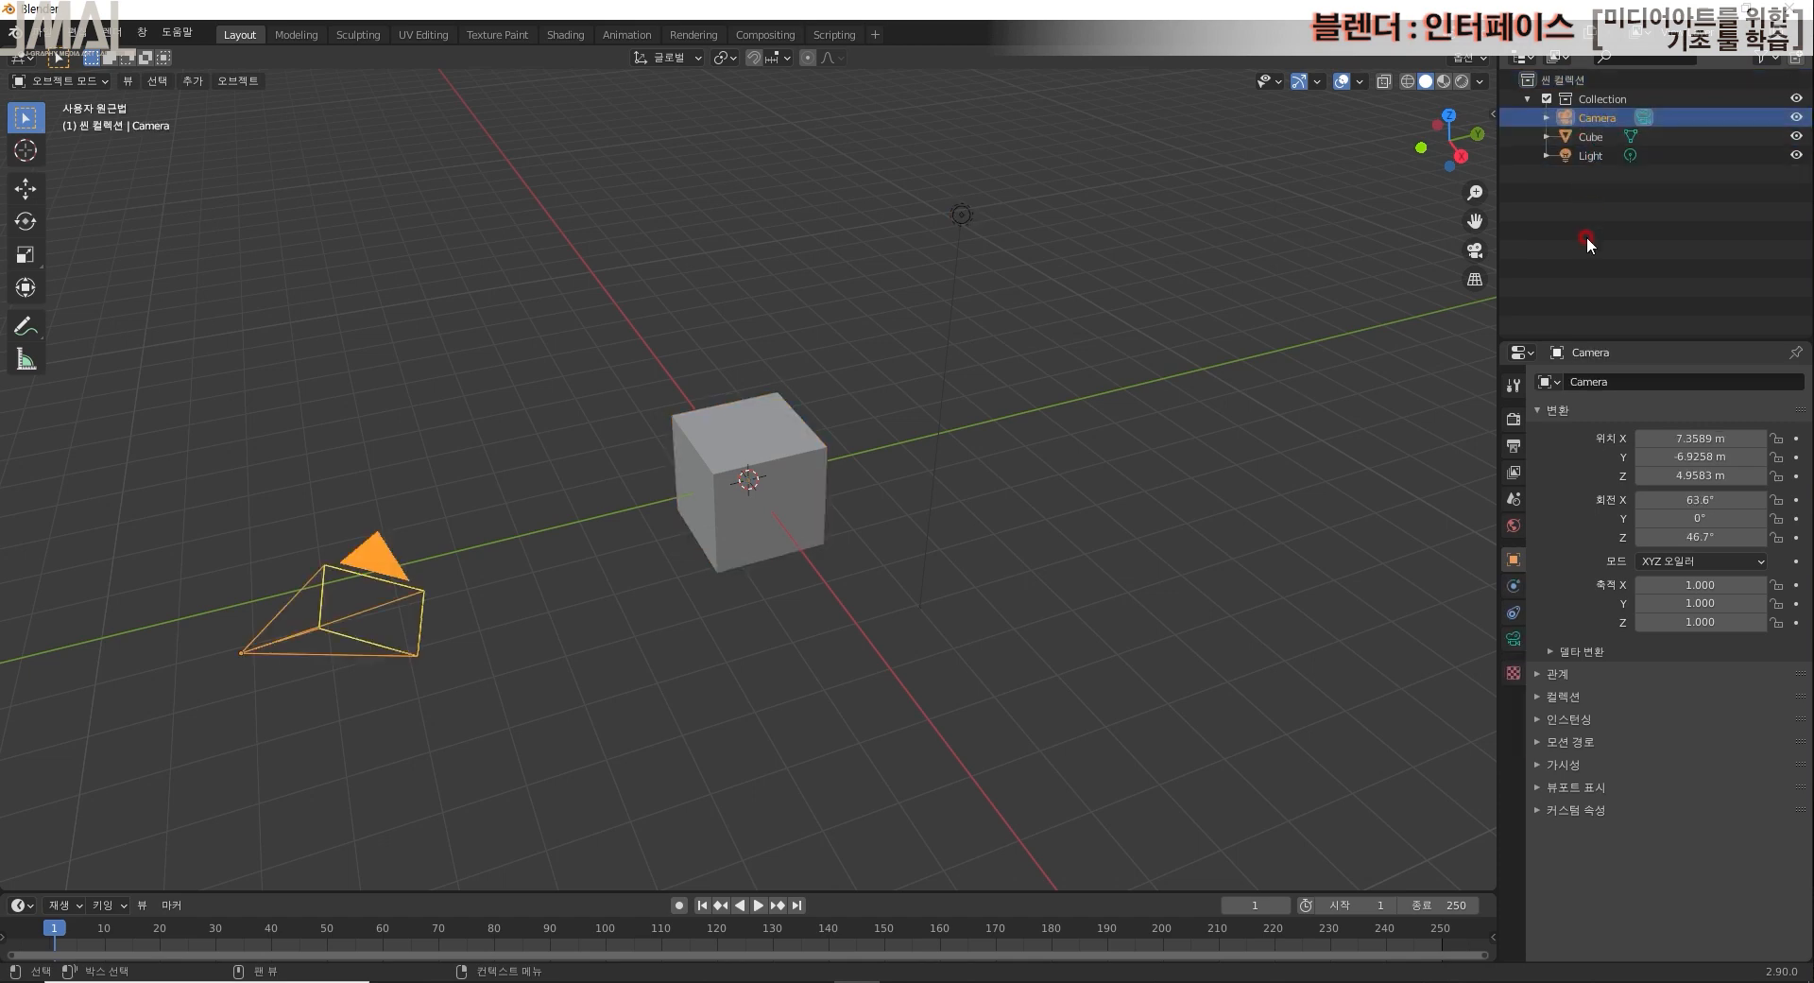
{"action": "left_click", "coordinate": [1576, 142]}
{"action": "left_click", "coordinate": [1593, 157]}
{"action": "left_click", "coordinate": [1599, 119]}
{"action": "left_click", "coordinate": [1593, 138]}
{"action": "left_click", "coordinate": [1593, 156]}
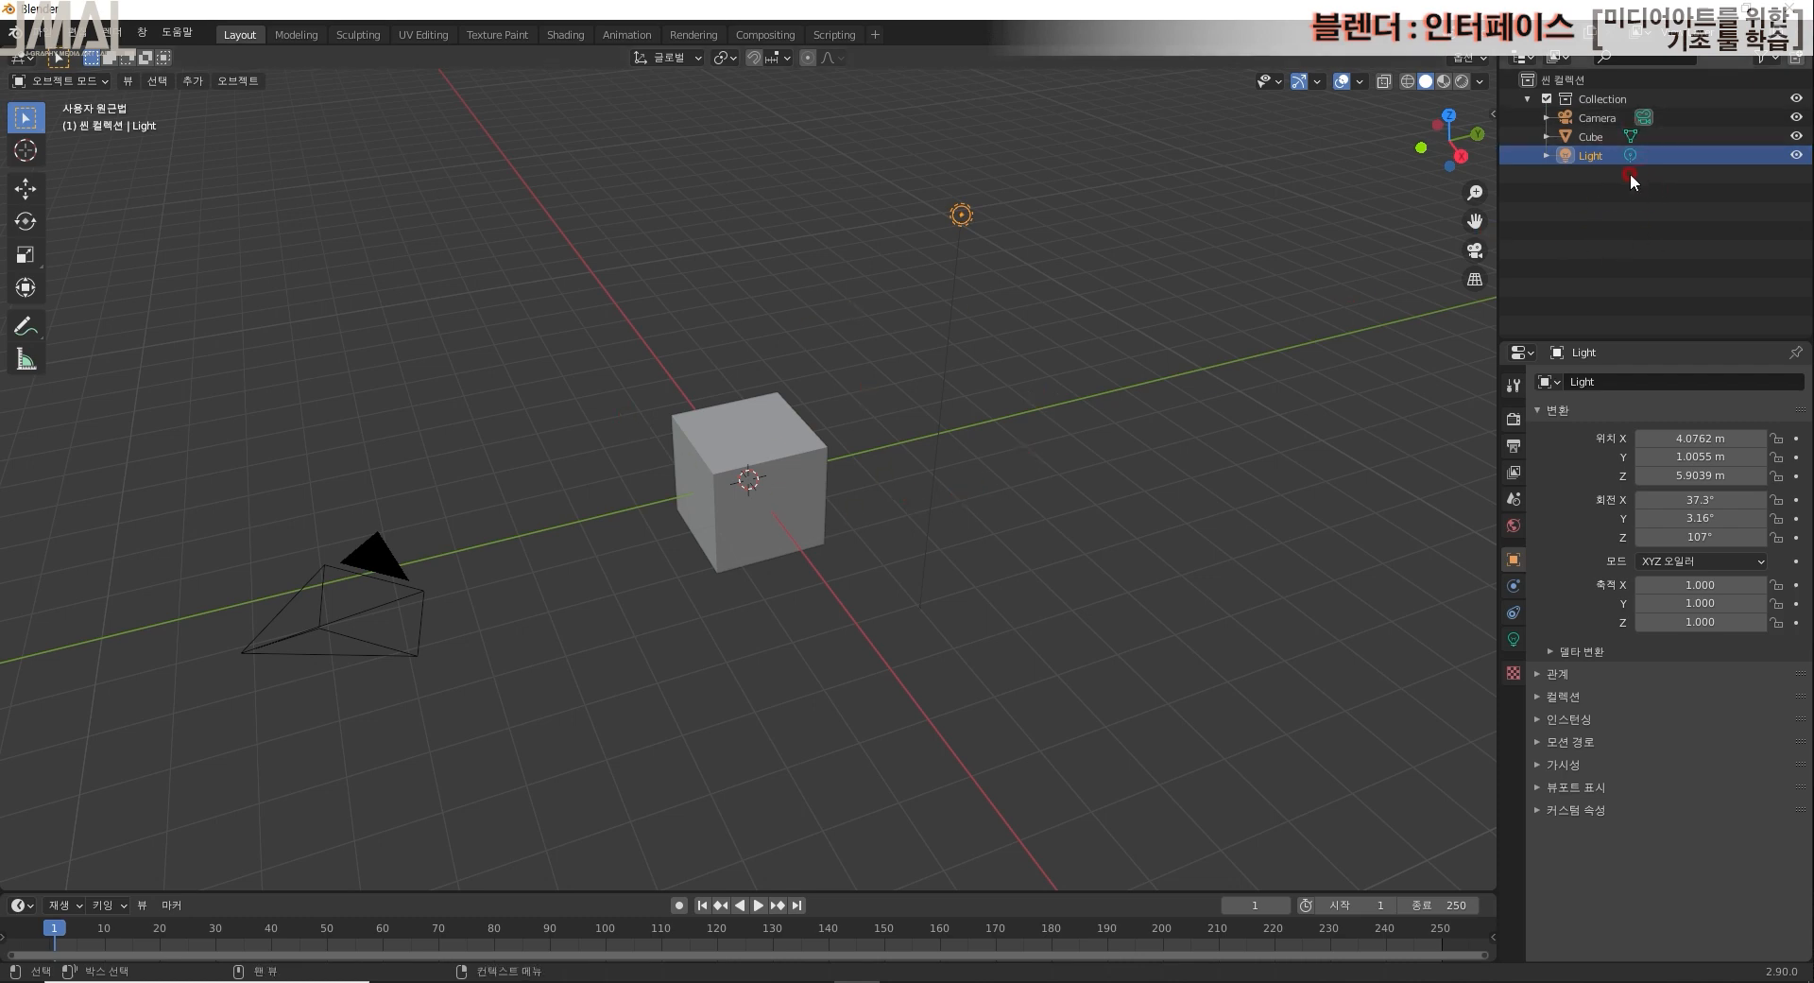
Step: Orbit and pan the 3D viewport to examine the cube, camera and light from different angles
{"action": "middle_click_drag", "start_coordinate": [1112, 520], "coordinate": [1001, 548]}
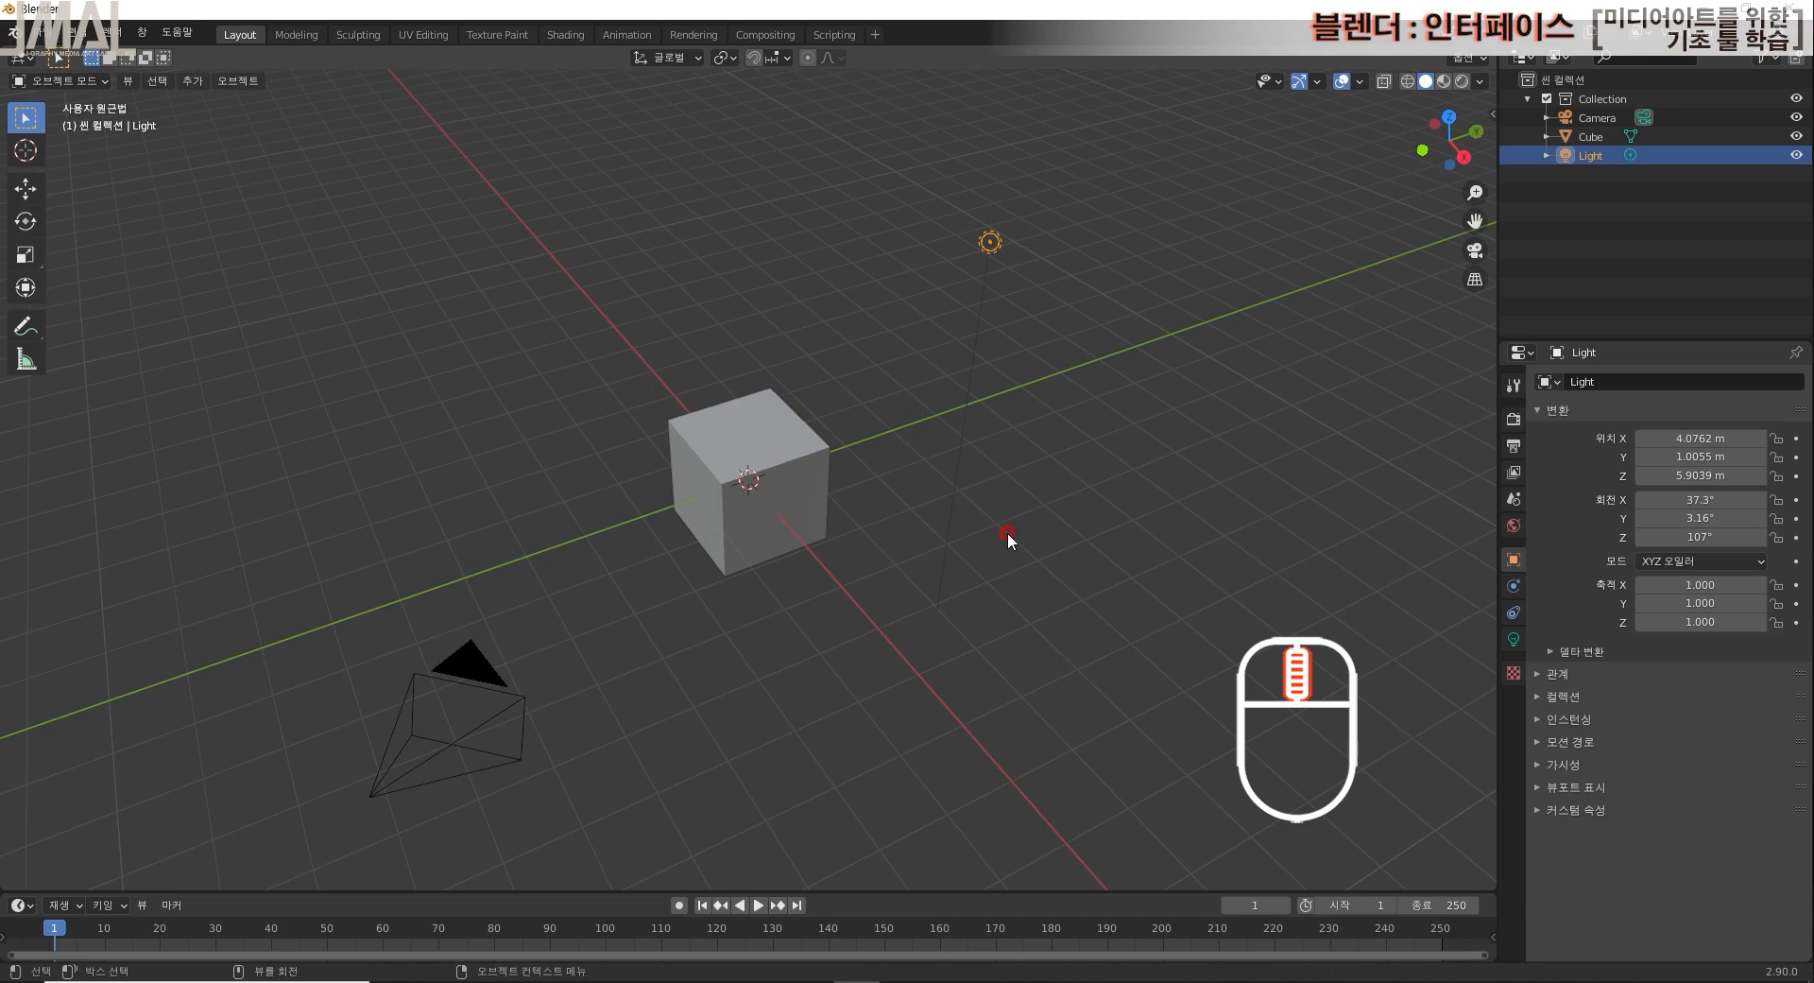
{"action": "mouse_move", "coordinate": [1007, 552]}
{"action": "middle_mouse_down"}
{"action": "mouse_move", "coordinate": [967, 513]}
{"action": "mouse_move", "coordinate": [990, 501]}
{"action": "mouse_move", "coordinate": [978, 553]}
{"action": "mouse_move", "coordinate": [973, 519]}
{"action": "mouse_move", "coordinate": [984, 582]}
{"action": "mouse_move", "coordinate": [962, 525]}
{"action": "mouse_move", "coordinate": [1007, 568]}
{"action": "mouse_move", "coordinate": [965, 512]}
{"action": "mouse_move", "coordinate": [975, 463]}
{"action": "mouse_move", "coordinate": [890, 437]}
{"action": "mouse_move", "coordinate": [830, 505]}
{"action": "mouse_move", "coordinate": [979, 543]}
{"action": "mouse_move", "coordinate": [960, 550]}
{"action": "mouse_move", "coordinate": [1081, 525]}
{"action": "mouse_move", "coordinate": [1030, 569]}
{"action": "mouse_move", "coordinate": [983, 540]}
{"action": "middle_mouse_up"}
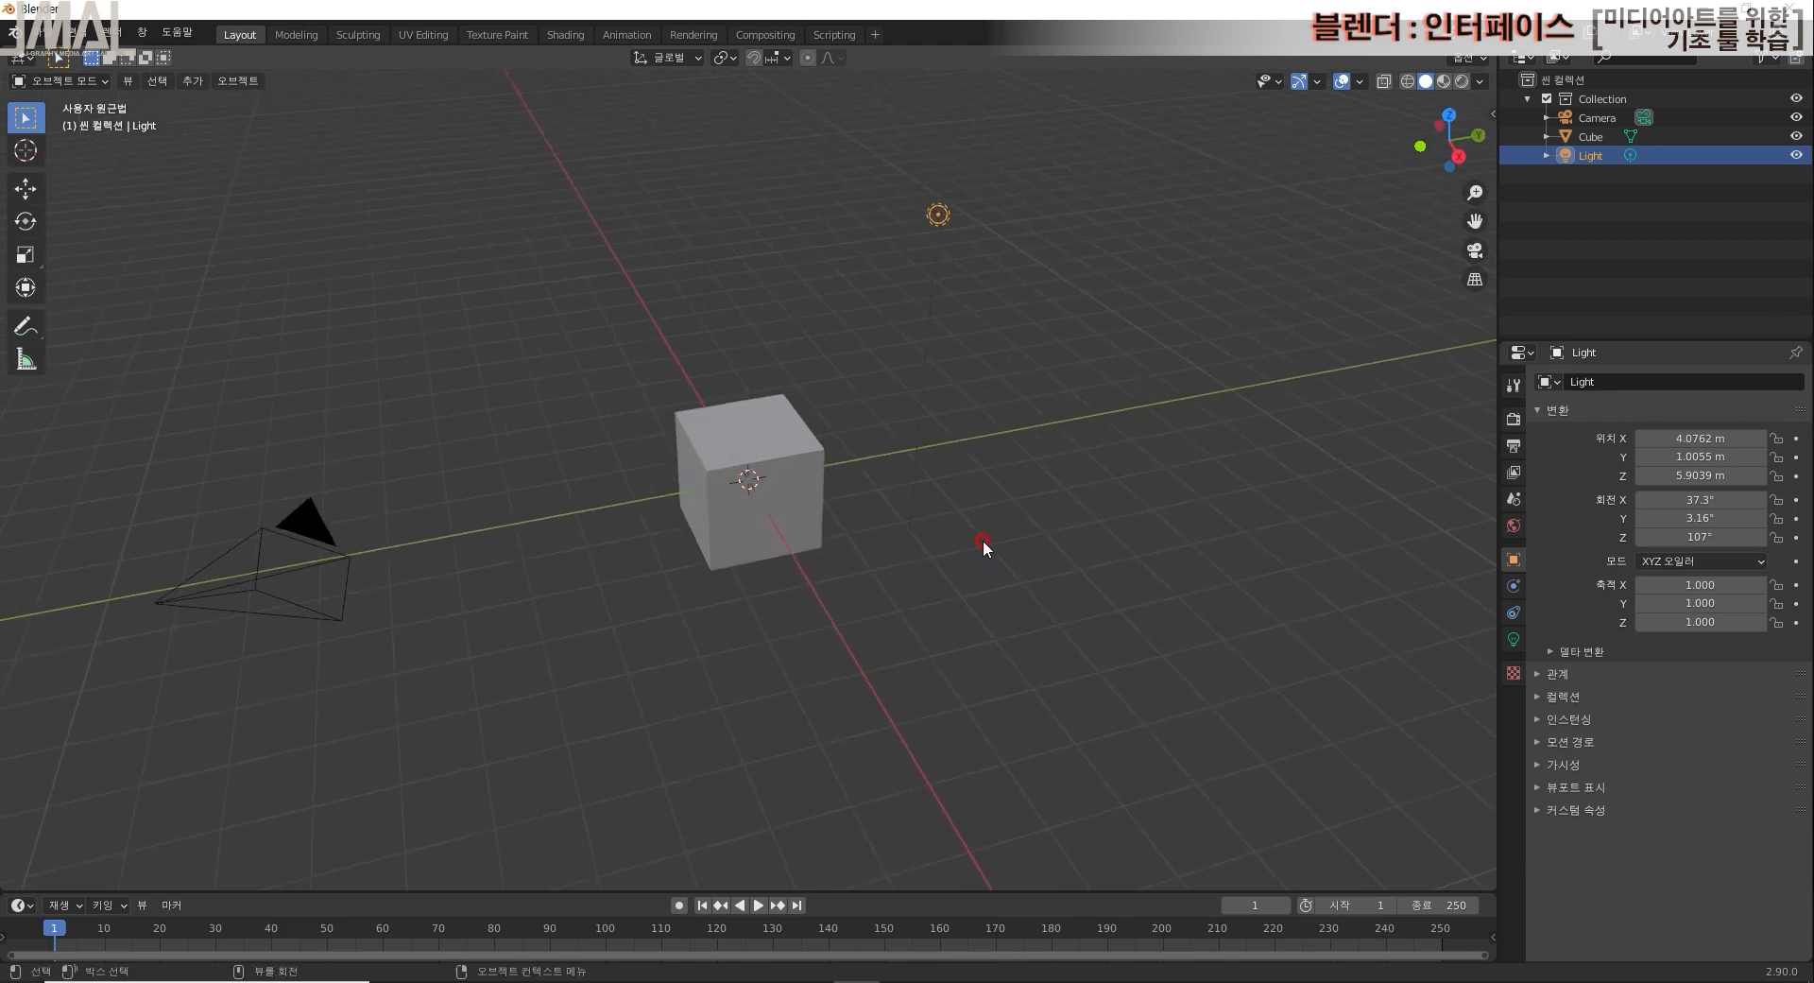
{"action": "key", "text": "shift"}
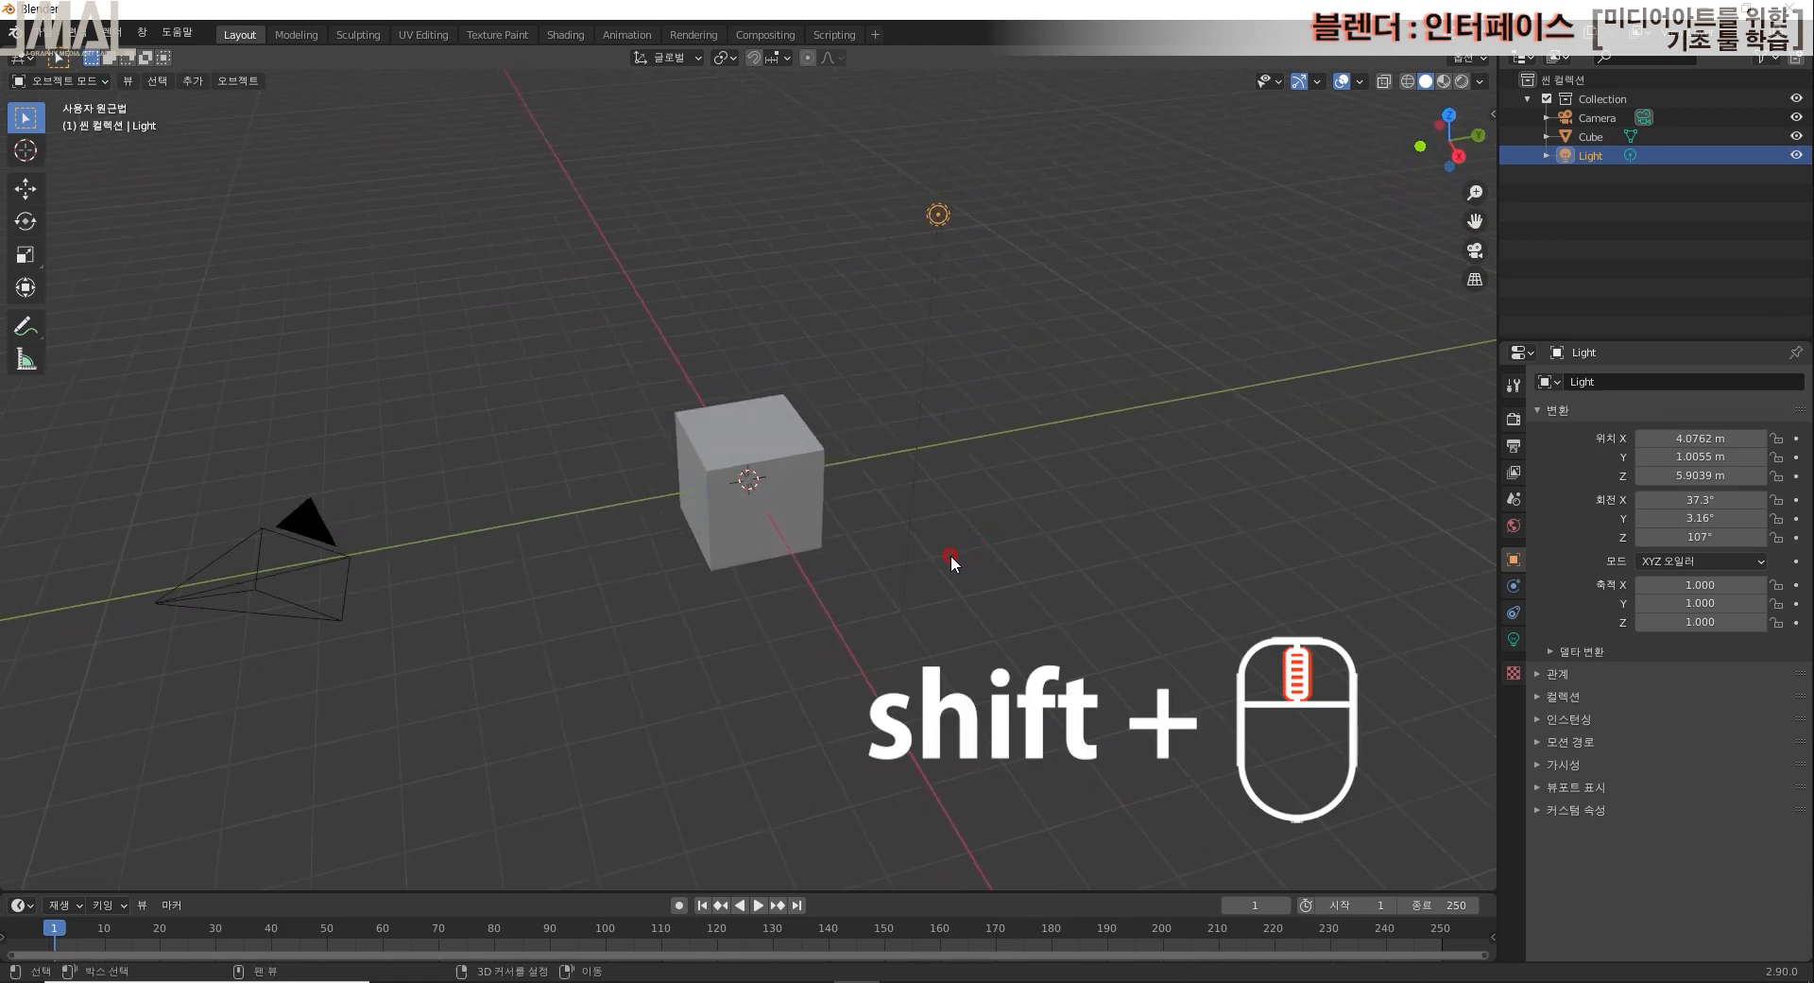
{"action": "middle_click_drag", "start_coordinate": [936, 564], "coordinate": [998, 575], "text": "shift"}
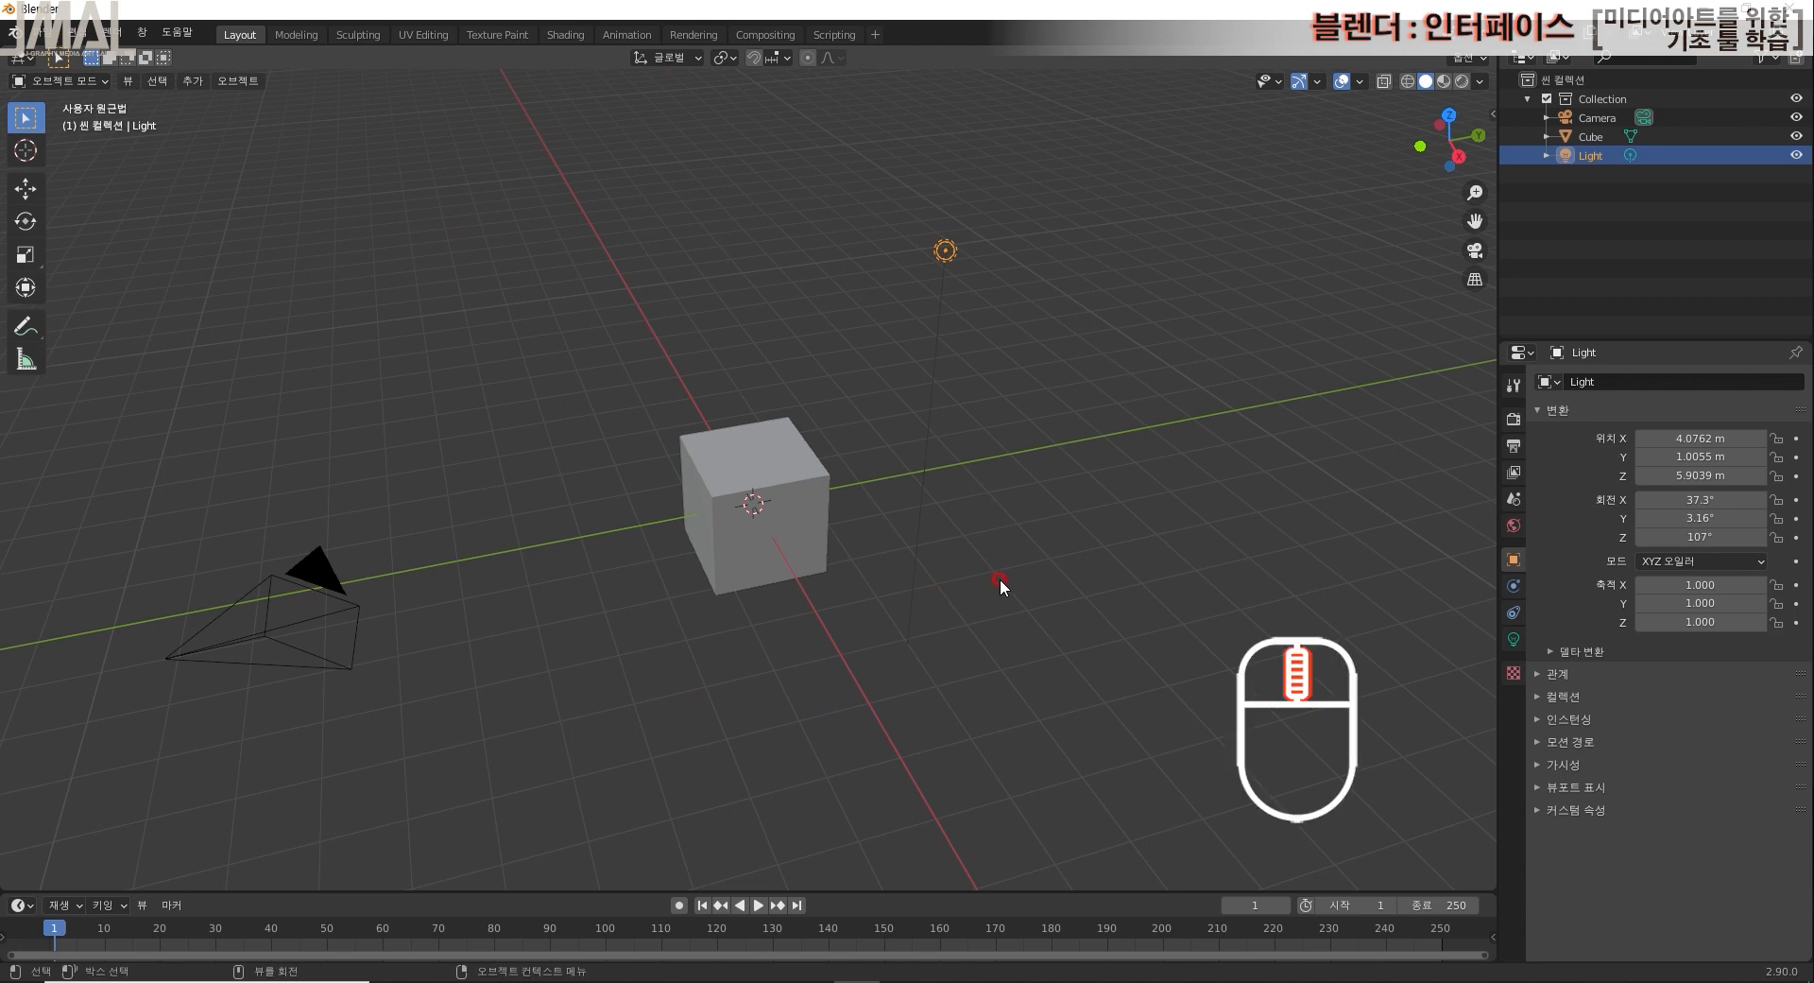
{"action": "mouse_move", "coordinate": [1016, 564]}
{"action": "middle_mouse_down"}
{"action": "mouse_move", "coordinate": [952, 590]}
{"action": "mouse_move", "coordinate": [867, 521]}
{"action": "mouse_move", "coordinate": [1017, 433]}
{"action": "mouse_move", "coordinate": [944, 397]}
{"action": "mouse_move", "coordinate": [895, 423]}
{"action": "mouse_move", "coordinate": [944, 531]}
{"action": "mouse_move", "coordinate": [1145, 598]}
{"action": "mouse_move", "coordinate": [1183, 491]}
{"action": "mouse_move", "coordinate": [983, 492]}
{"action": "mouse_move", "coordinate": [1012, 580]}
{"action": "mouse_move", "coordinate": [1050, 575]}
{"action": "mouse_move", "coordinate": [1016, 576]}
{"action": "middle_mouse_up"}
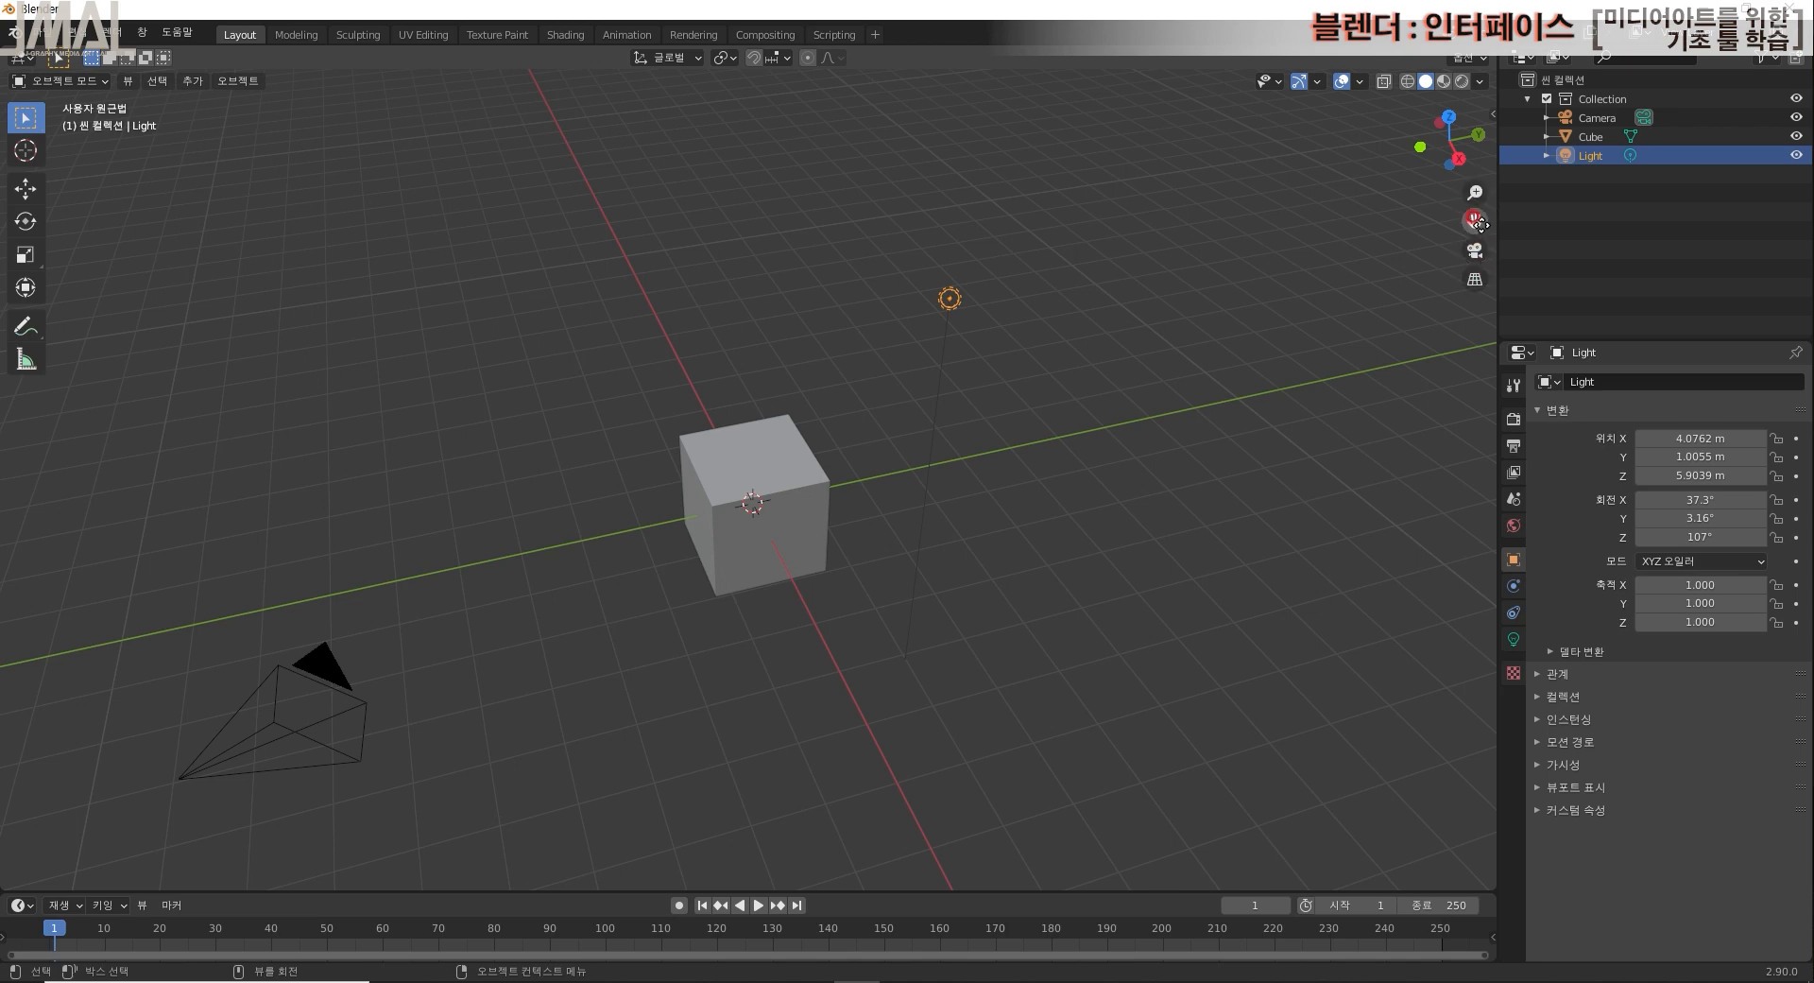
{"action": "left_click_drag", "start_coordinate": [1474, 220], "coordinate": [1475, 220]}
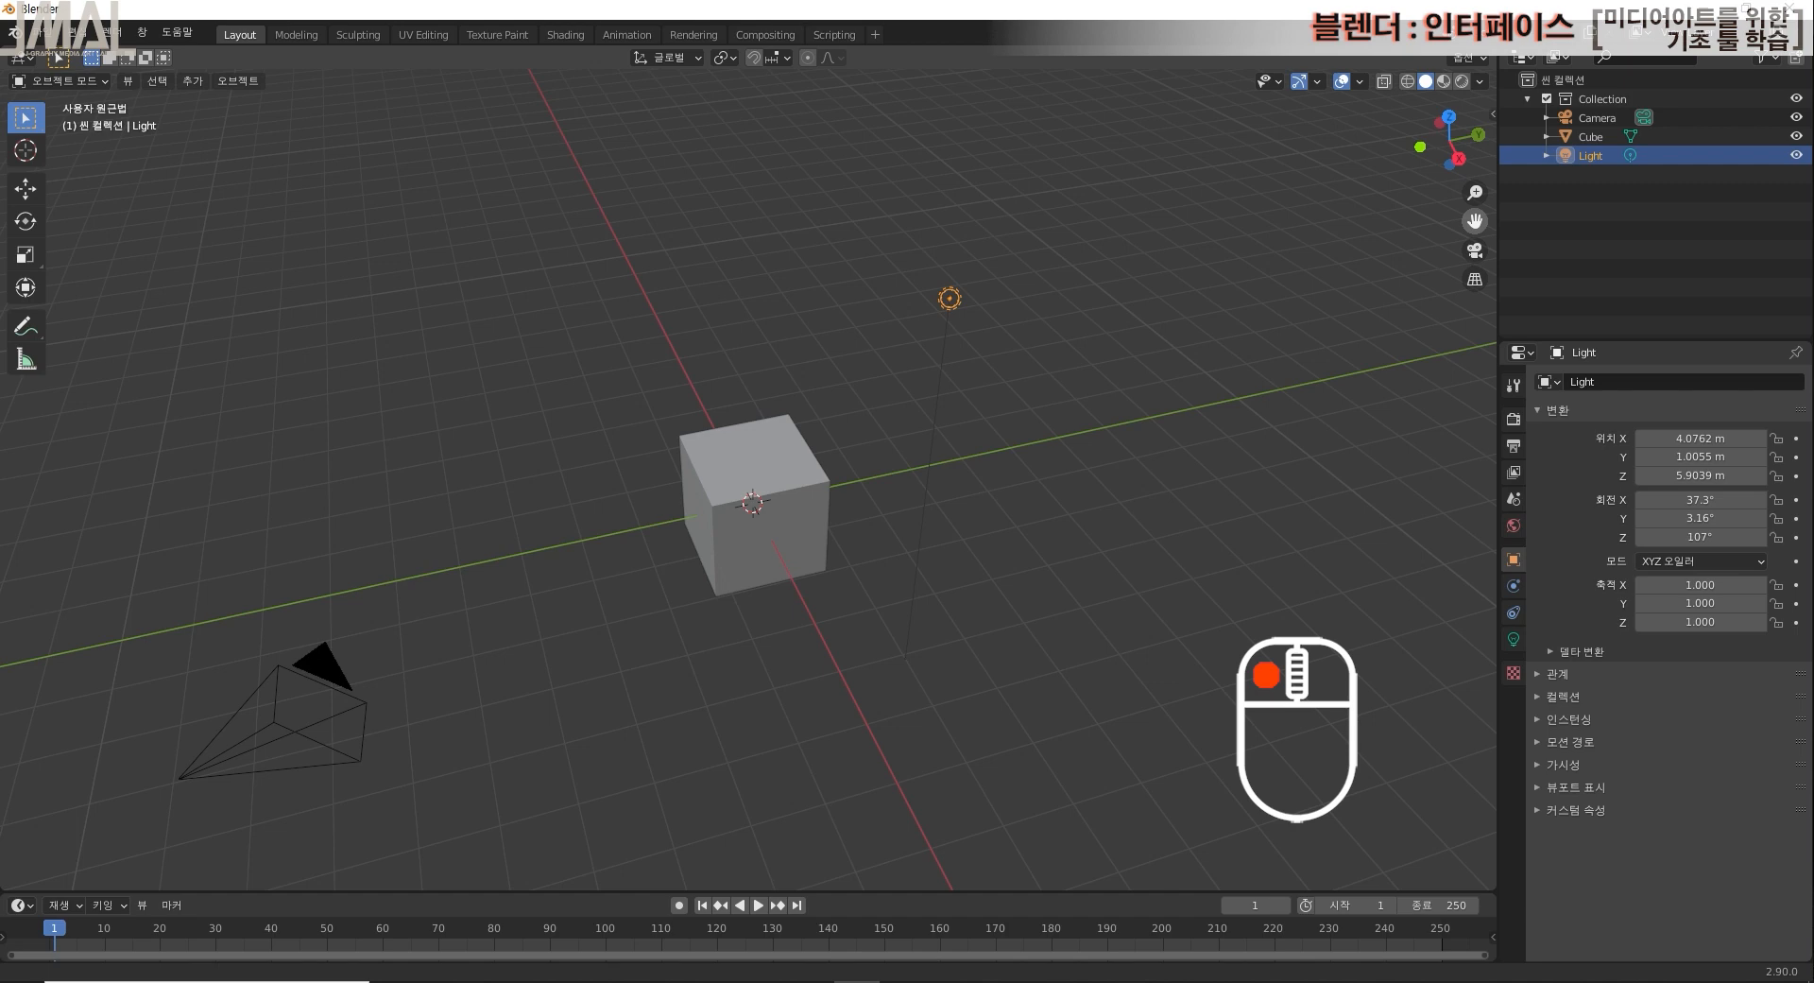
{"action": "mouse_move", "coordinate": [1475, 220]}
{"action": "left_mouse_down"}
{"action": "mouse_move", "coordinate": [1417, 199]}
{"action": "mouse_move", "coordinate": [1481, 164]}
{"action": "mouse_move", "coordinate": [1436, 170]}
{"action": "mouse_move", "coordinate": [1417, 151]}
{"action": "mouse_move", "coordinate": [1445, 175]}
{"action": "mouse_move", "coordinate": [1422, 156]}
{"action": "mouse_move", "coordinate": [1408, 161]}
{"action": "mouse_move", "coordinate": [1436, 166]}
{"action": "mouse_move", "coordinate": [1388, 174]}
{"action": "mouse_move", "coordinate": [1431, 161]}
{"action": "mouse_move", "coordinate": [1489, 222]}
{"action": "left_mouse_up"}
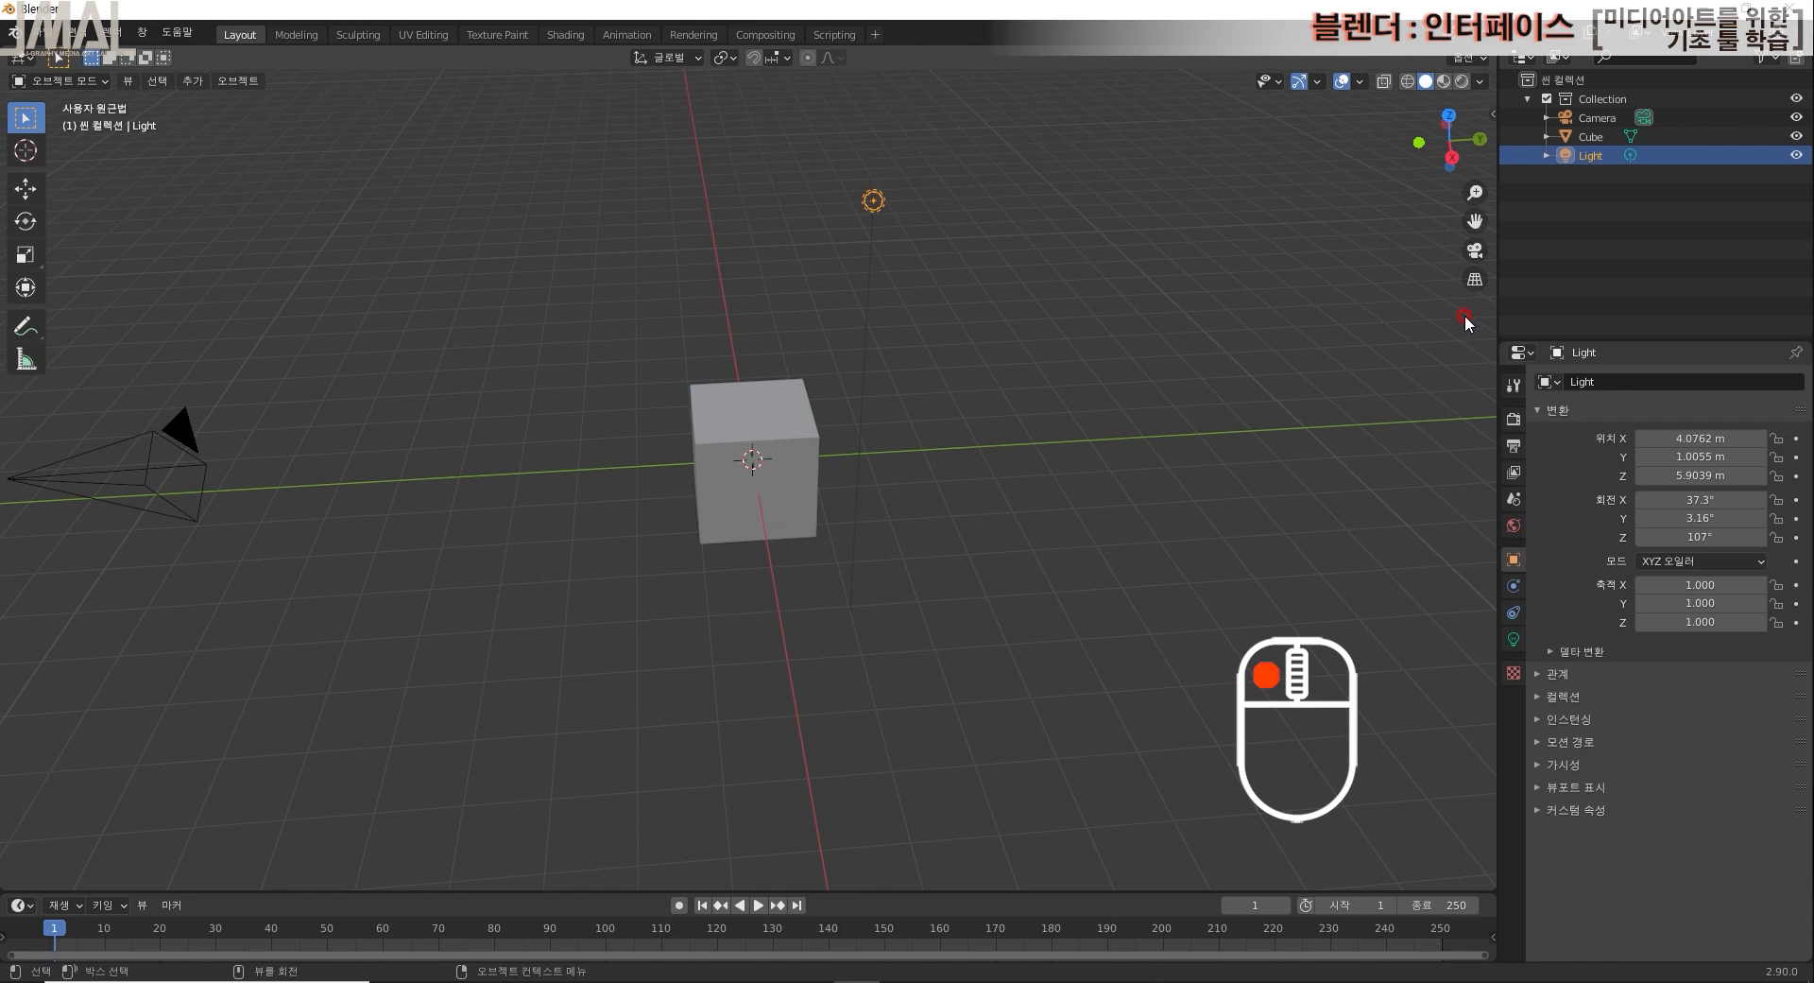
Step: Switch the viewport to the camera view and back to the user view twice
{"action": "left_click", "coordinate": [1474, 250]}
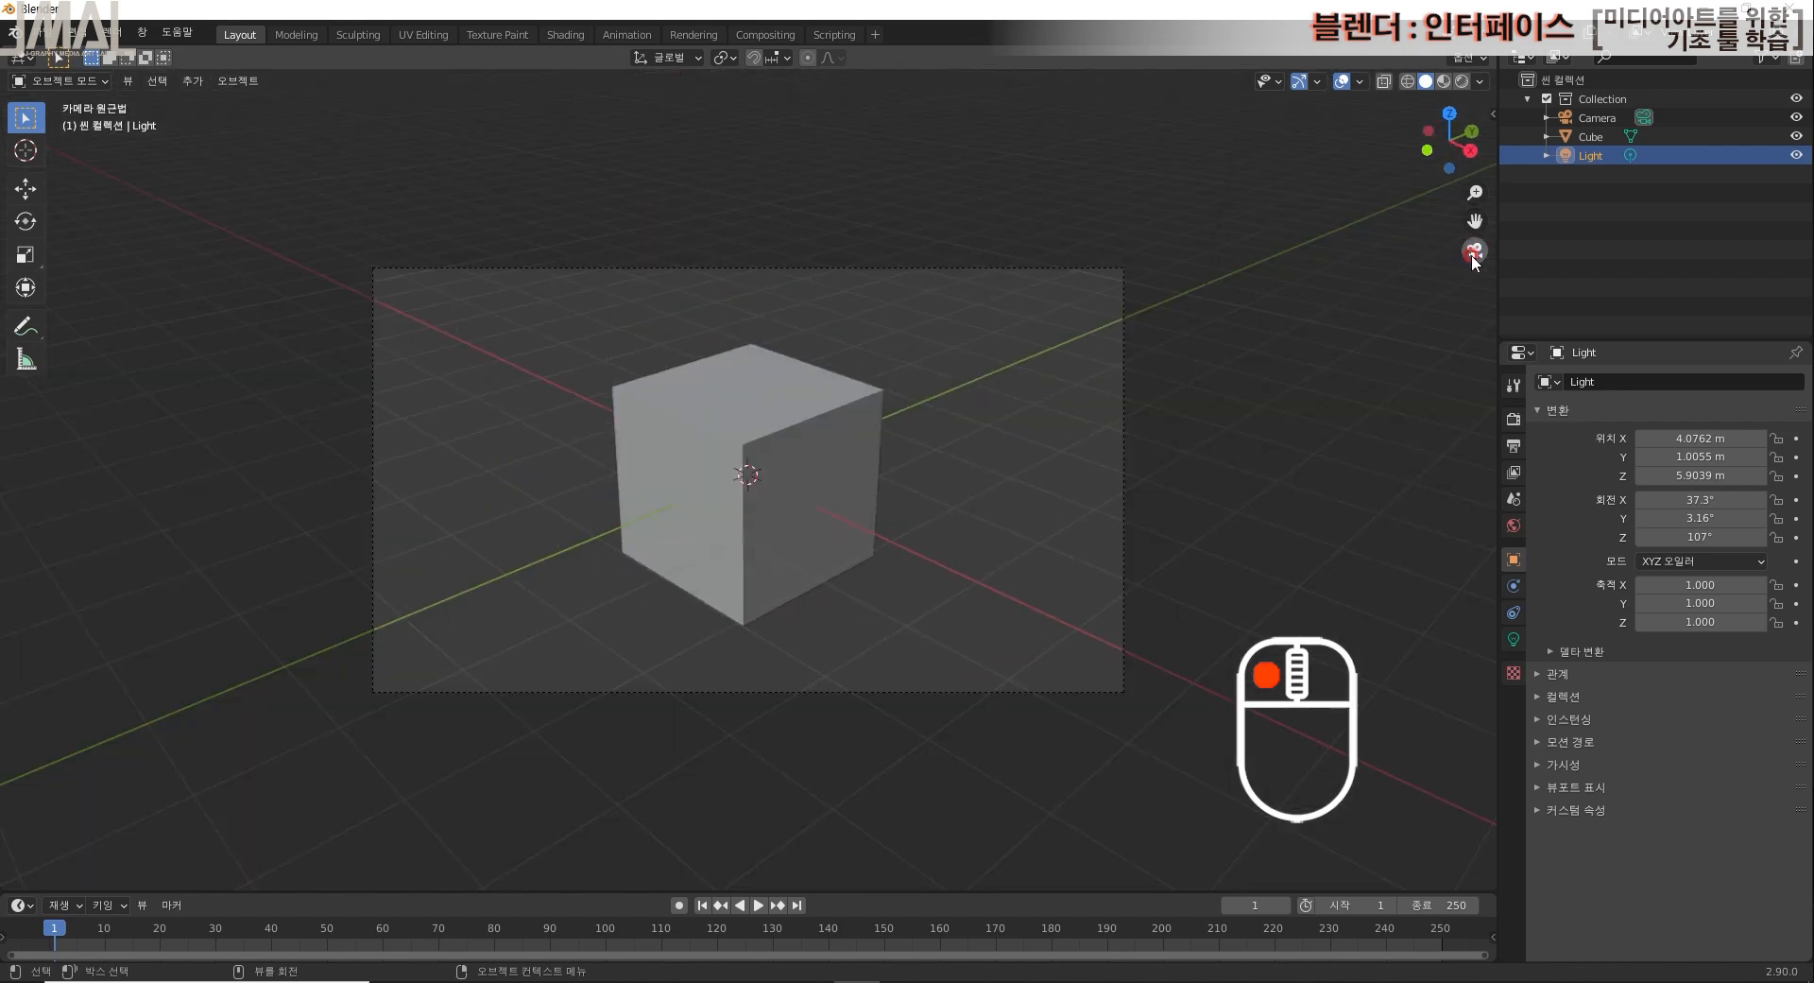
{"action": "left_click", "coordinate": [1474, 253]}
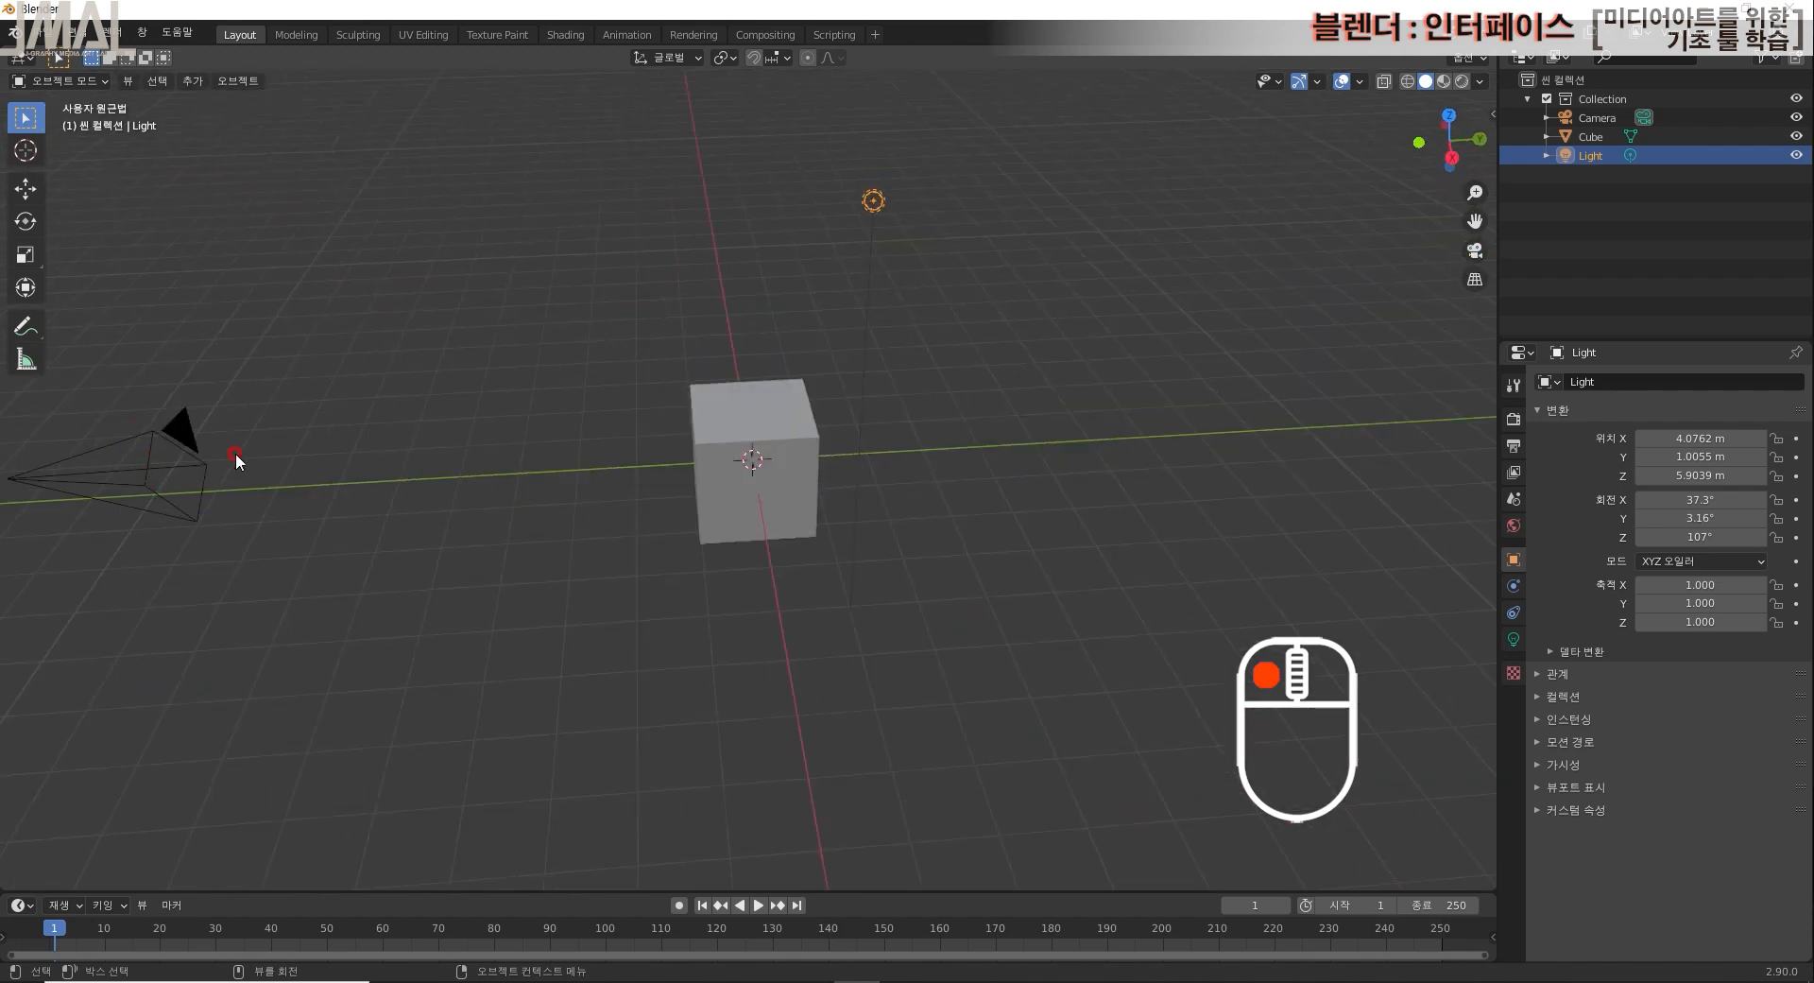
{"action": "left_click", "coordinate": [1474, 250]}
{"action": "left_click", "coordinate": [1474, 250]}
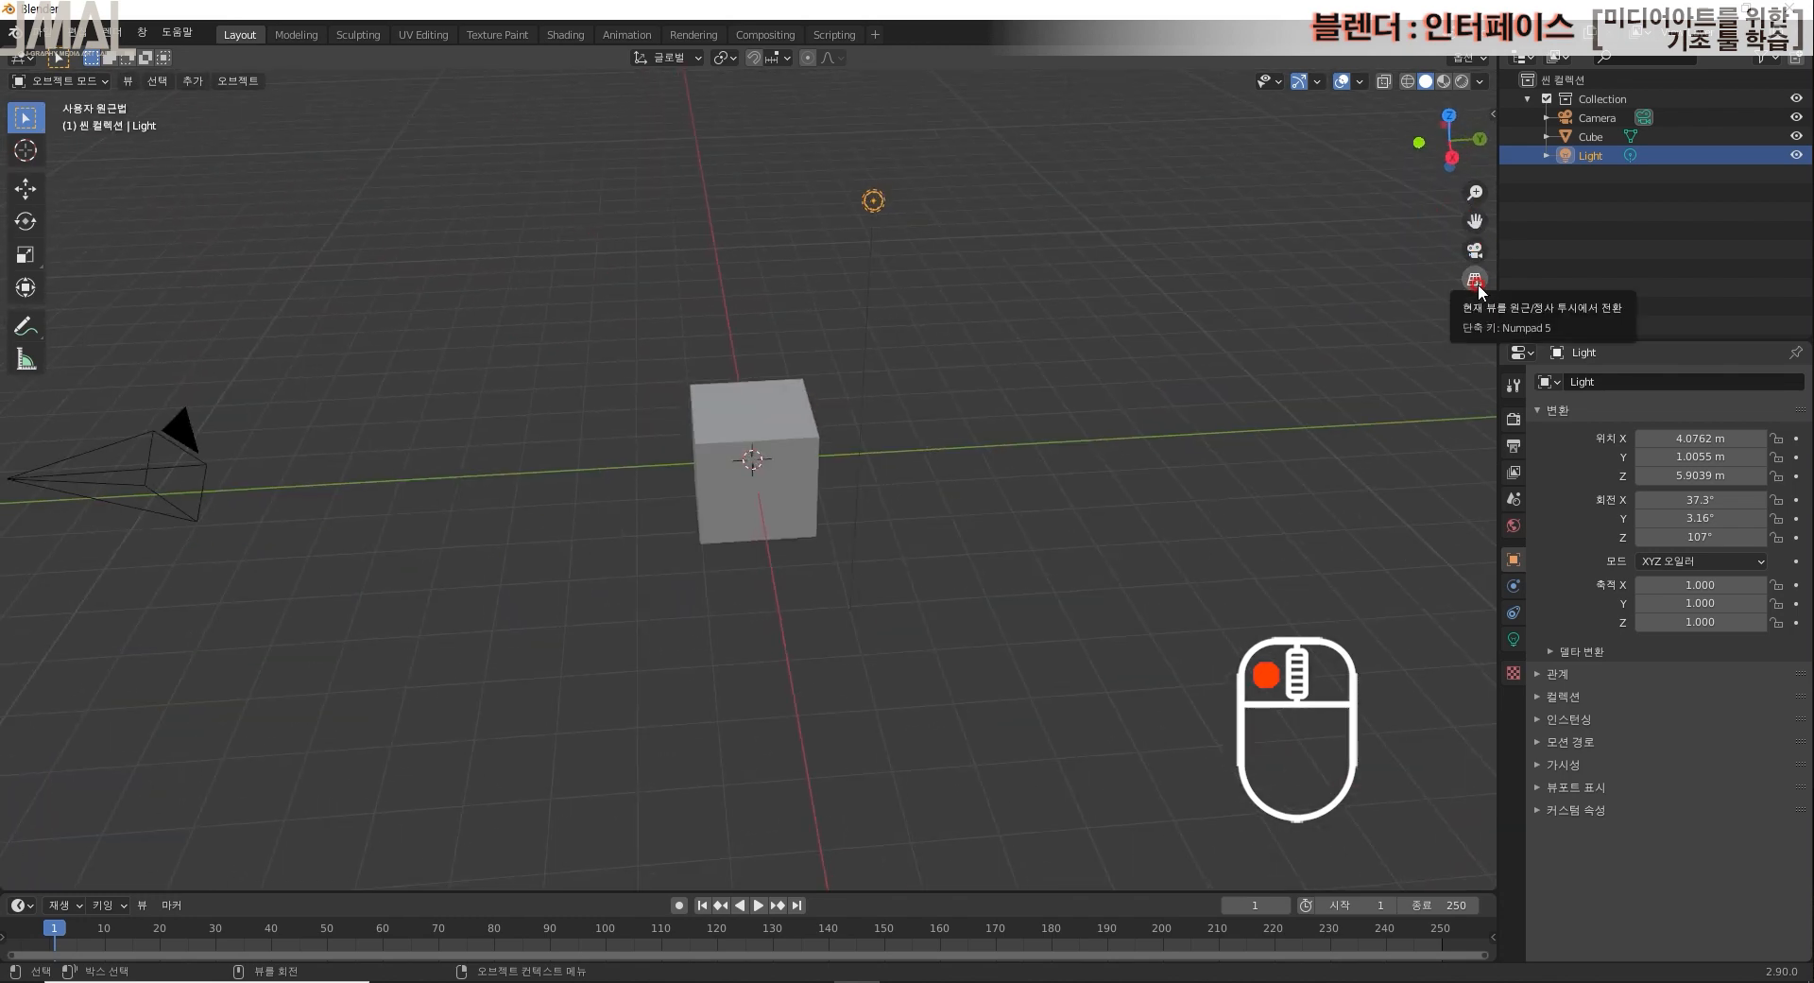
Step: Toggle the viewport between perspective and orthographic projection to compare them from several angles, ending in perspective
{"action": "middle_click_drag", "start_coordinate": [1024, 526], "coordinate": [1060, 535]}
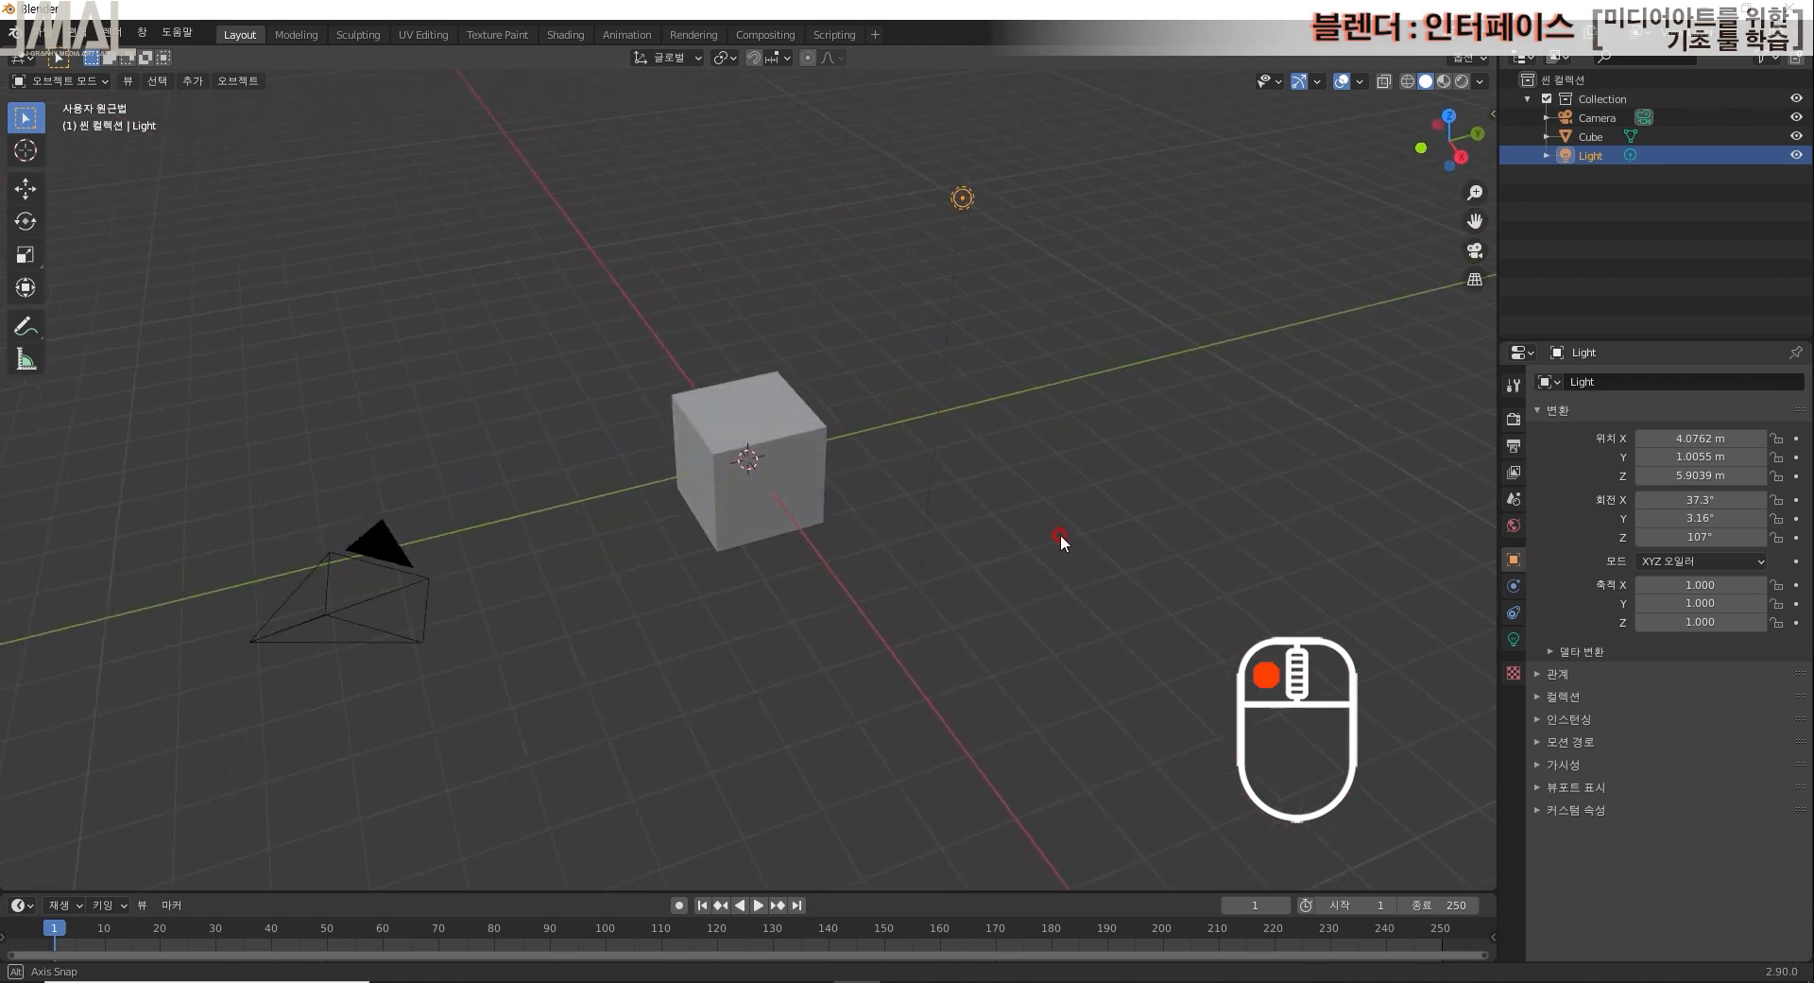
{"action": "left_click", "coordinate": [1472, 280]}
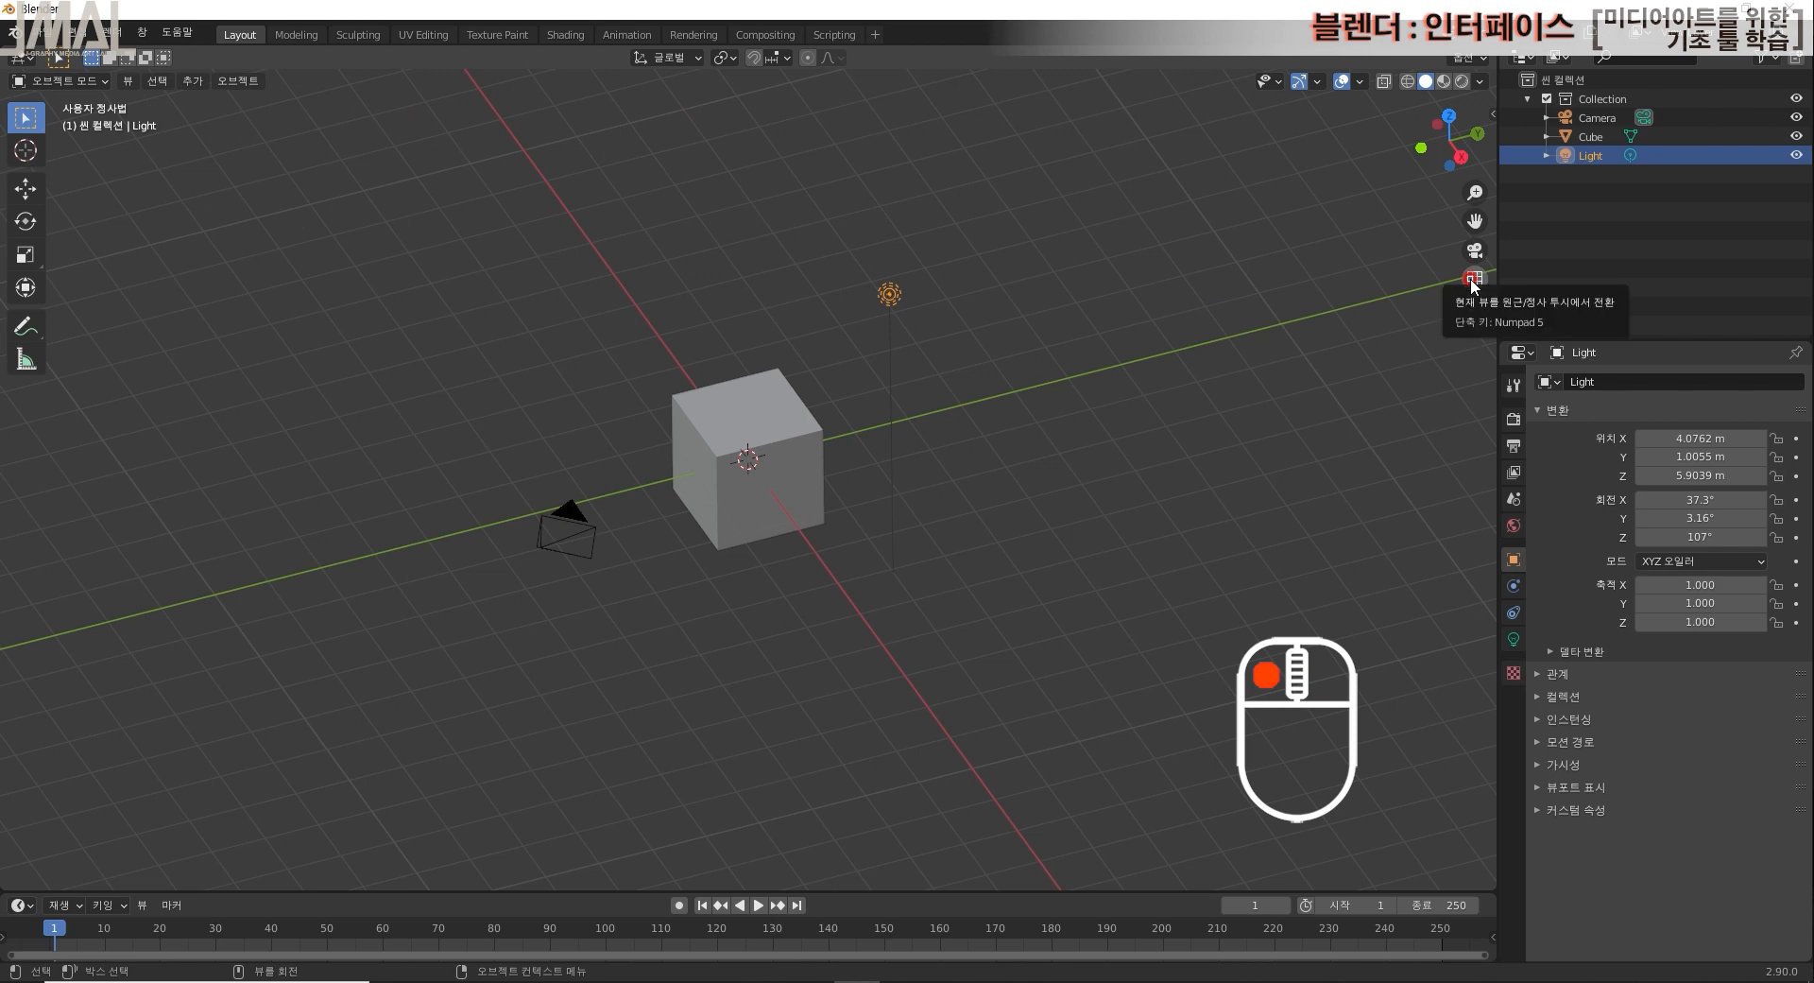
{"action": "left_click", "coordinate": [1472, 279]}
{"action": "left_click", "coordinate": [1472, 279]}
{"action": "left_click", "coordinate": [1472, 280]}
{"action": "left_click", "coordinate": [1472, 280]}
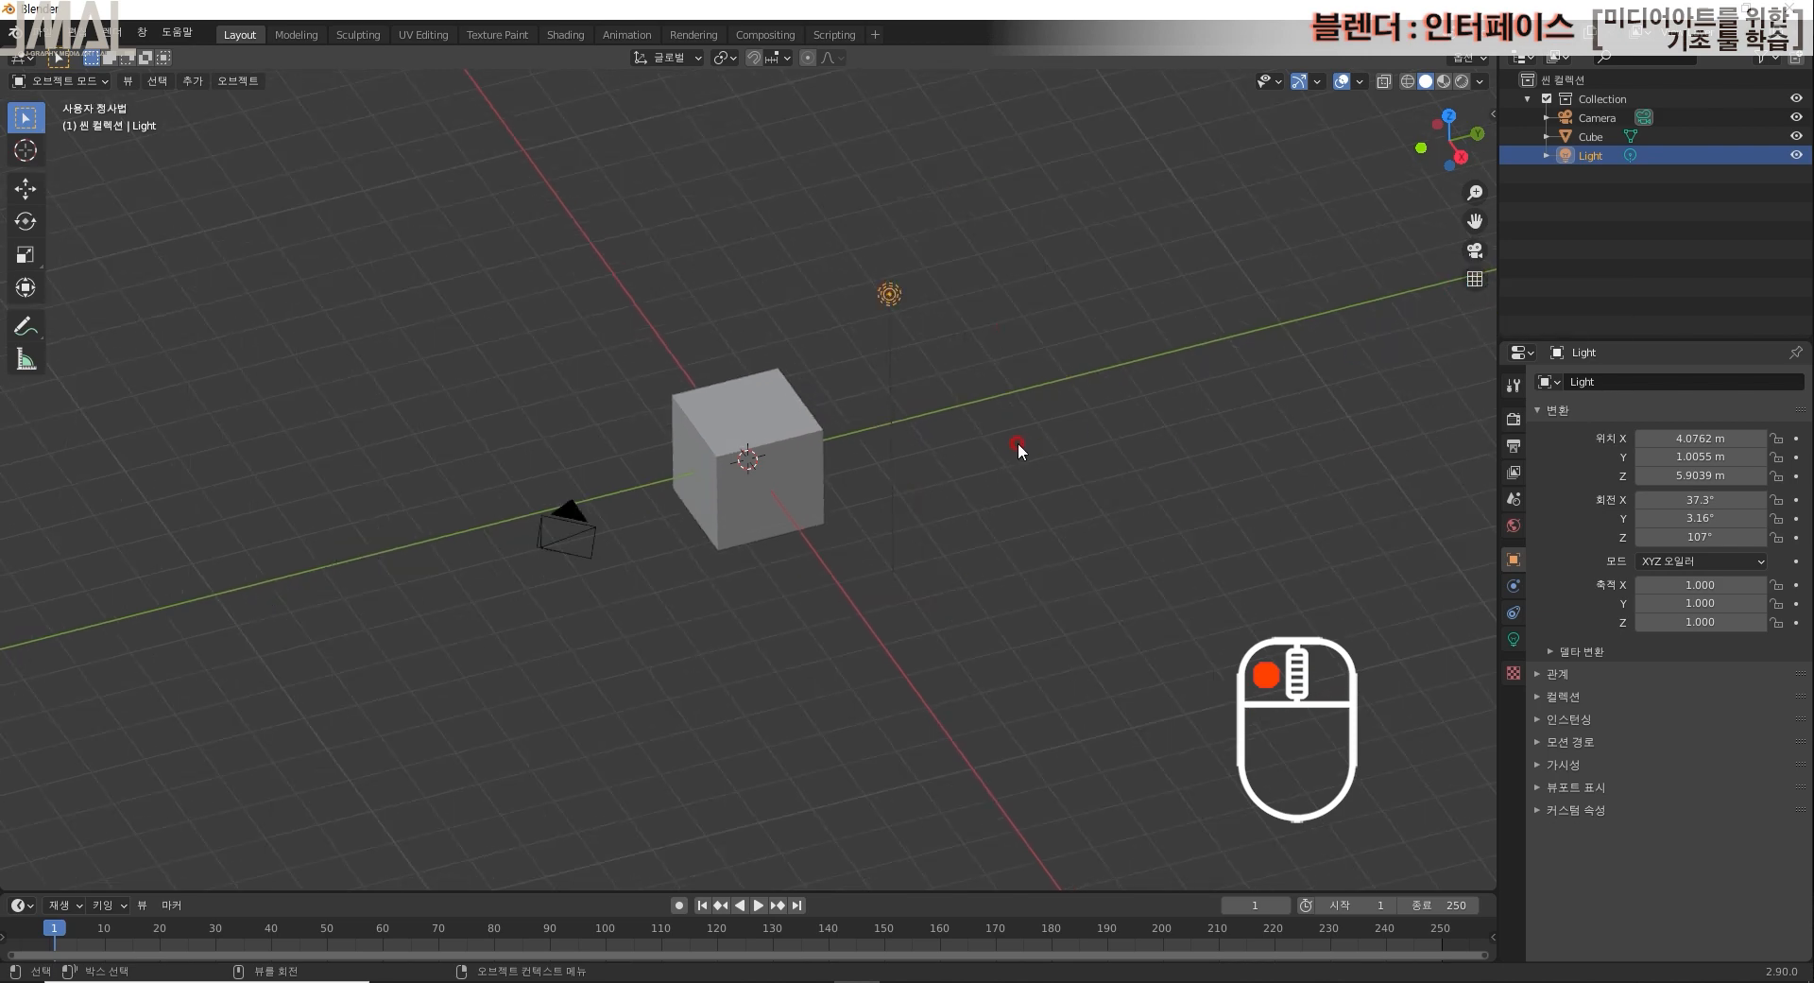
{"action": "middle_click_drag", "start_coordinate": [1073, 486], "coordinate": [1050, 451]}
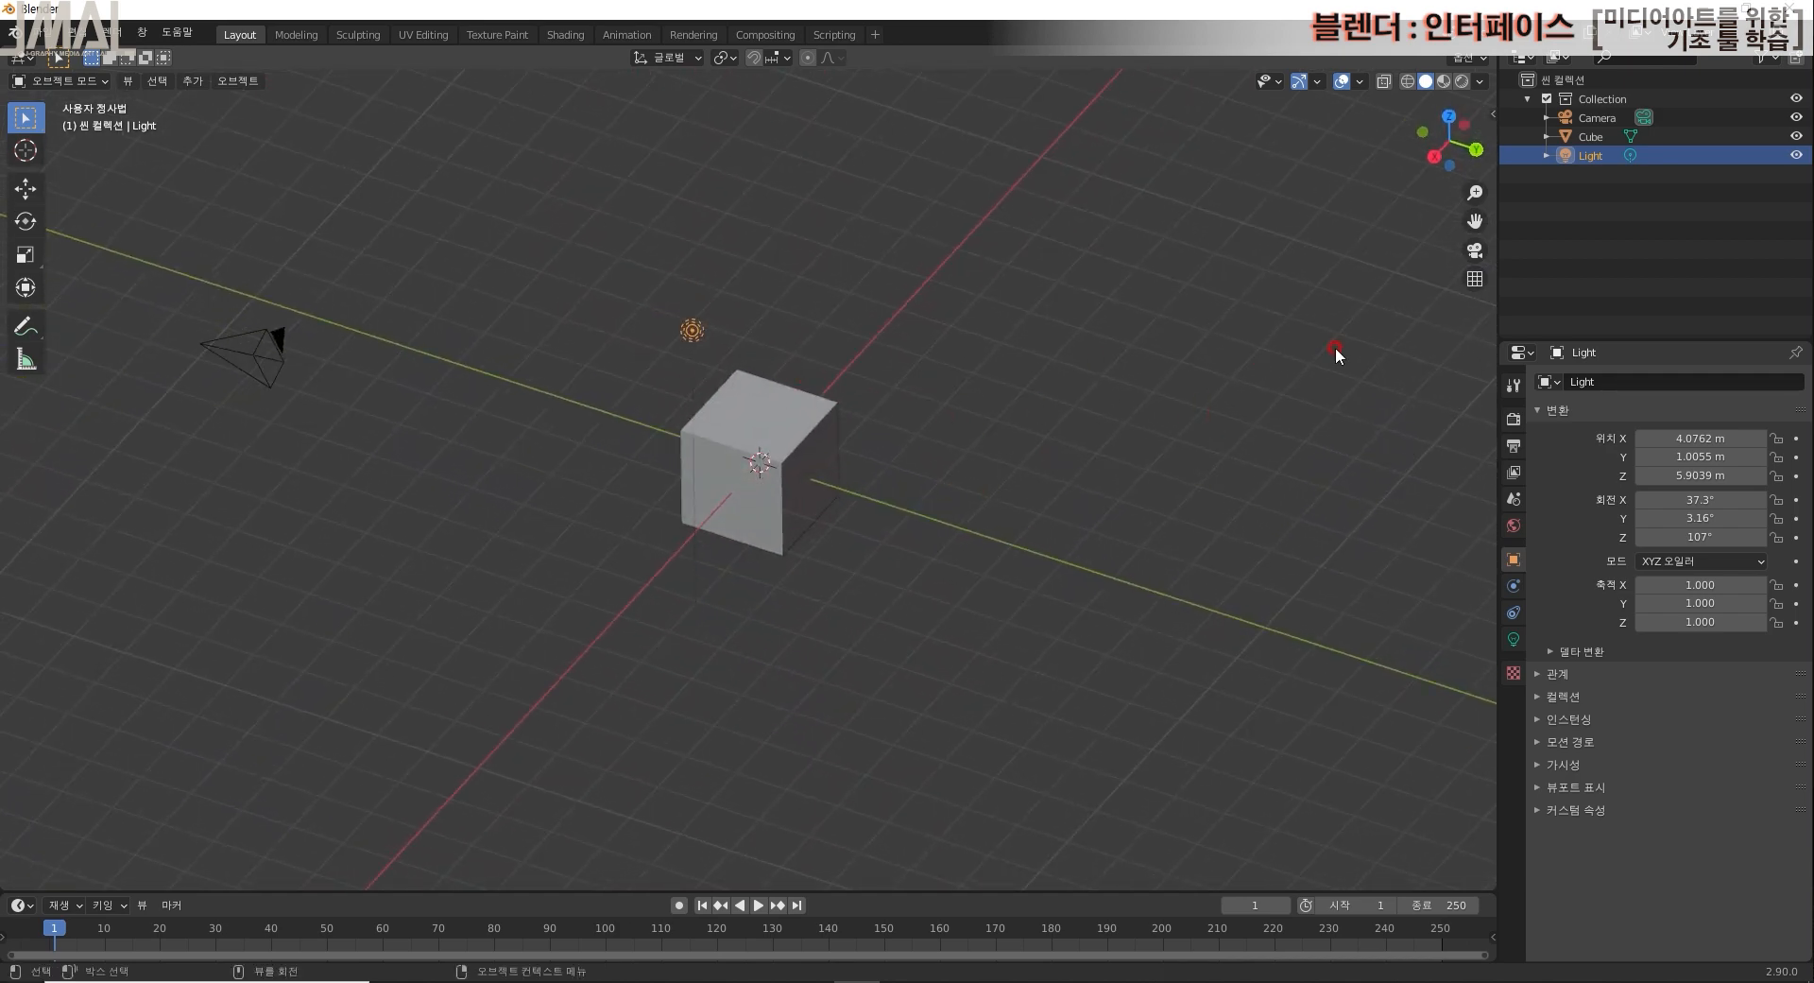
{"action": "left_click", "coordinate": [1475, 279]}
{"action": "mouse_move", "coordinate": [1108, 501]}
{"action": "middle_mouse_down"}
{"action": "mouse_move", "coordinate": [1109, 478]}
{"action": "mouse_move", "coordinate": [1120, 490]}
{"action": "middle_mouse_up"}
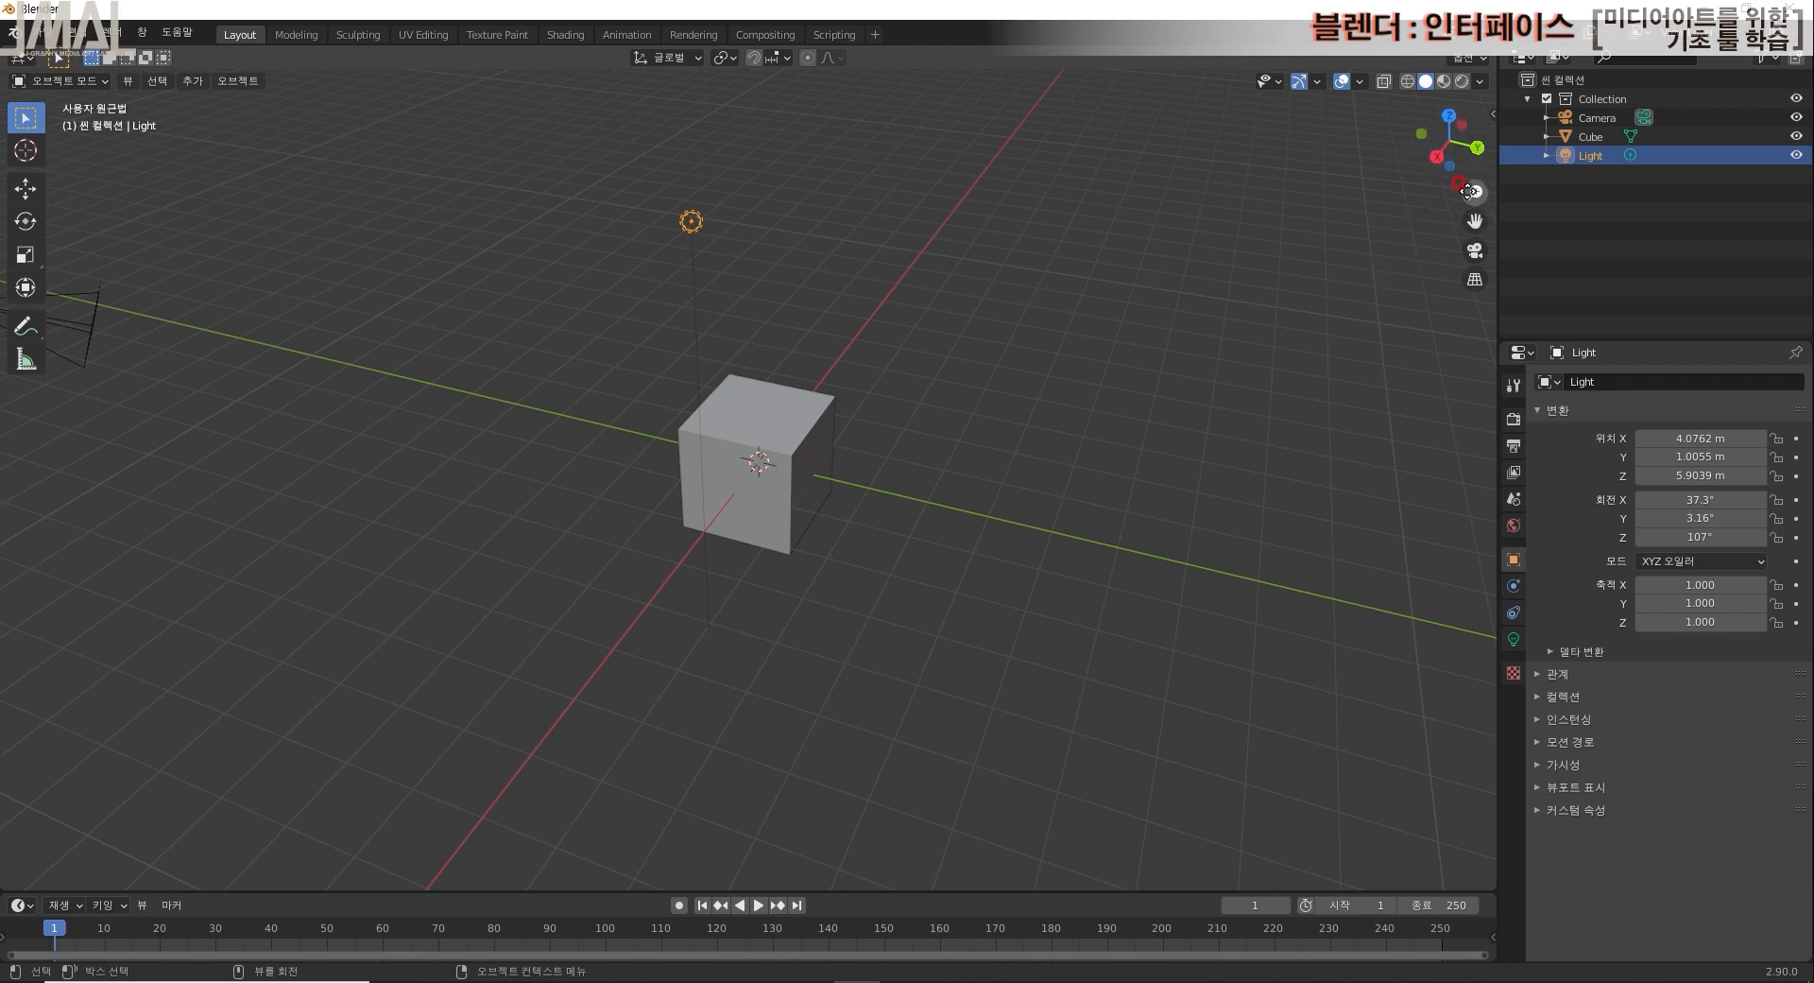
Step: Rotate the viewport around the scene with the axis gizmo and free orbiting to view the cube from other sides
{"action": "left_click_drag", "start_coordinate": [1461, 158], "coordinate": [629, 266]}
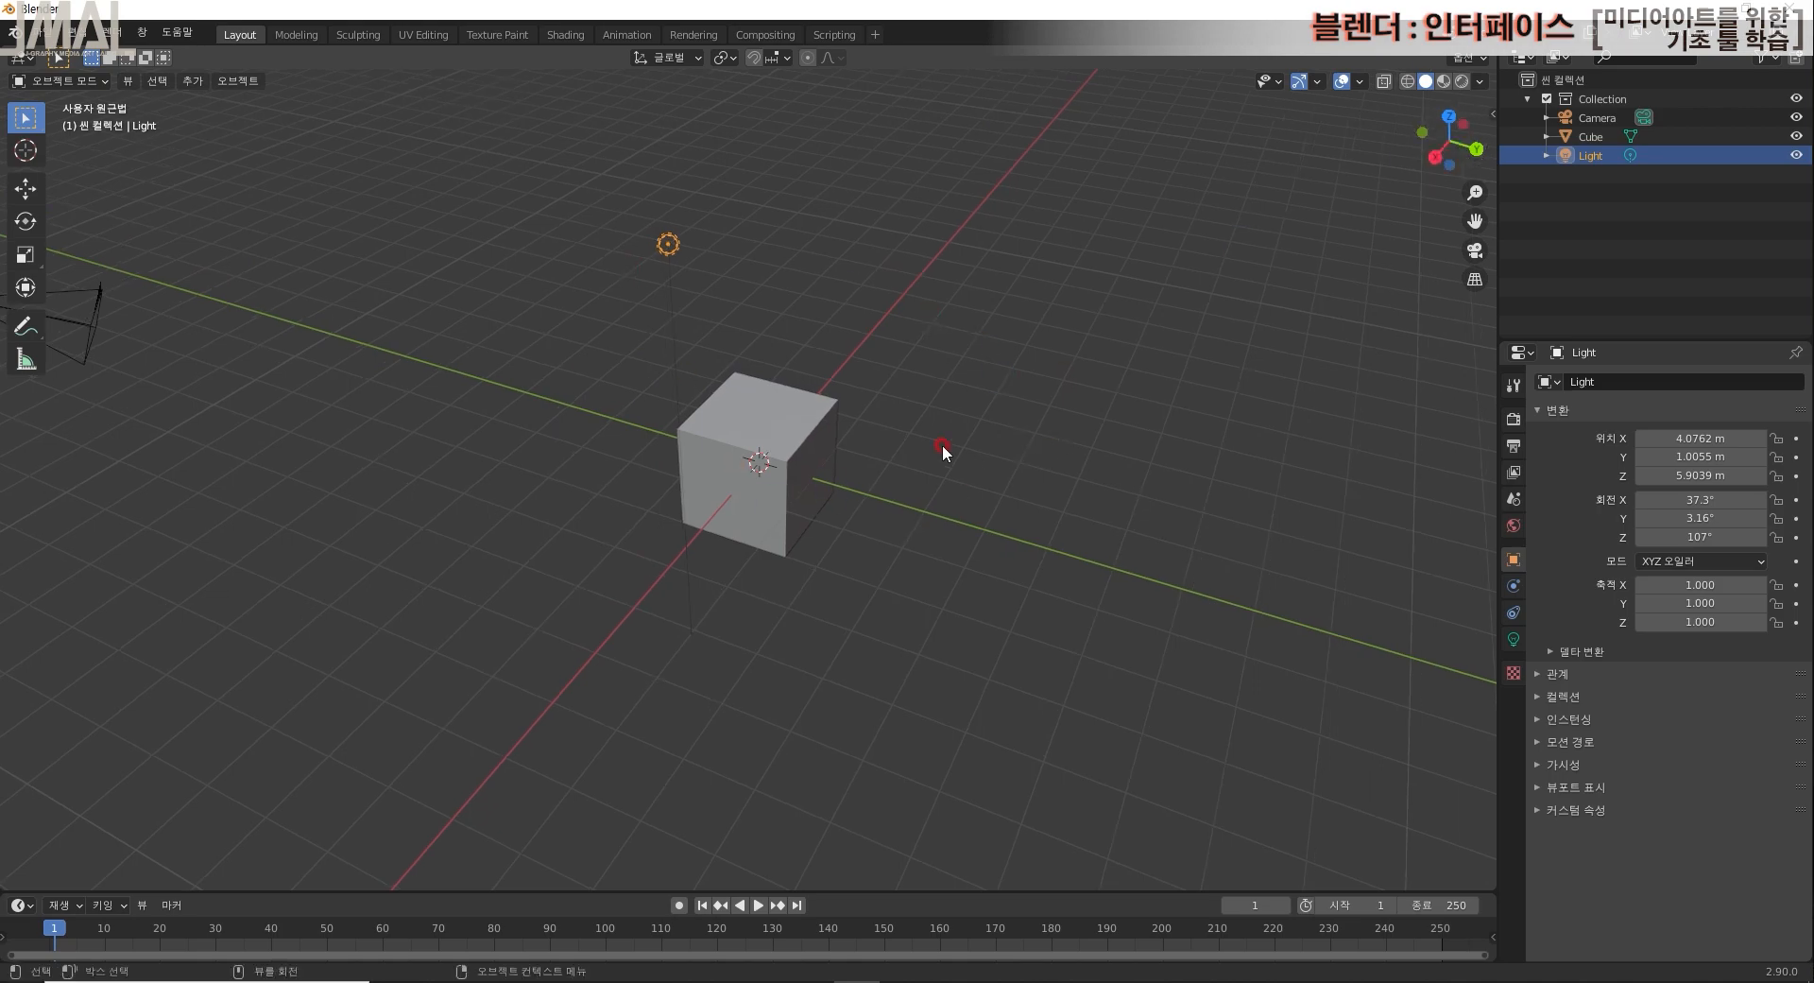
{"action": "middle_click_drag", "start_coordinate": [995, 437], "coordinate": [964, 658]}
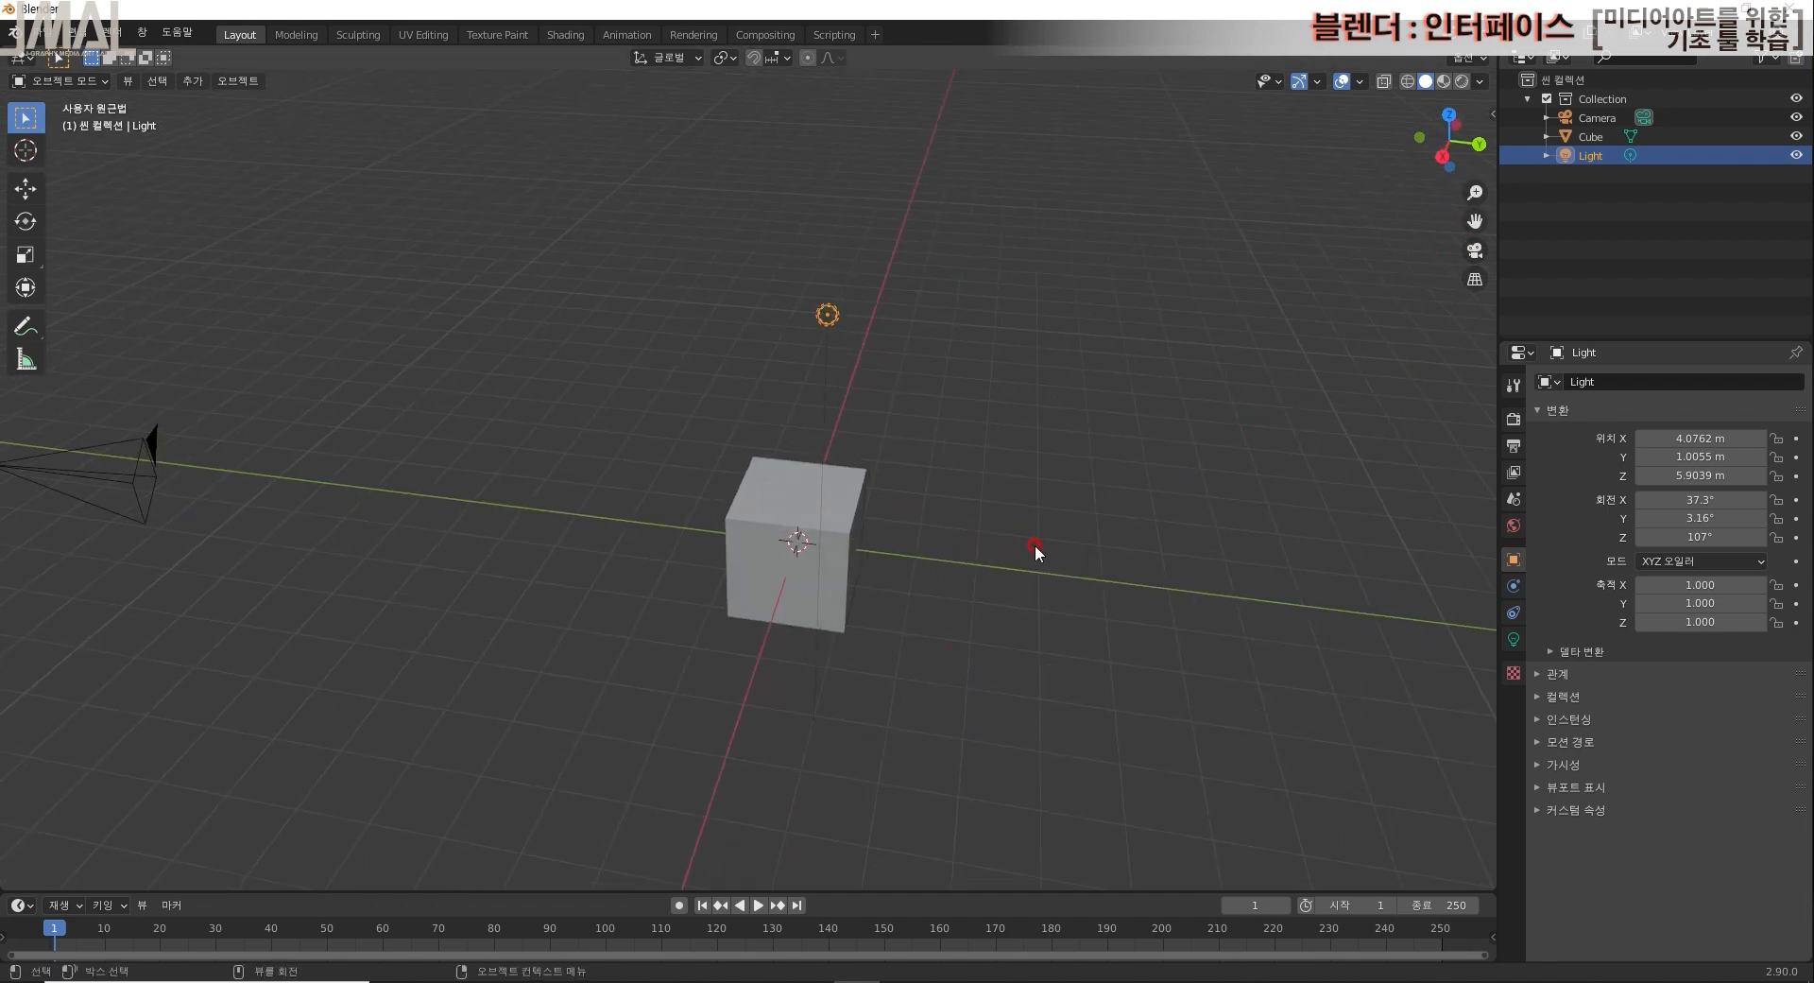
{"action": "middle_click_drag", "start_coordinate": [1035, 544], "coordinate": [1154, 512]}
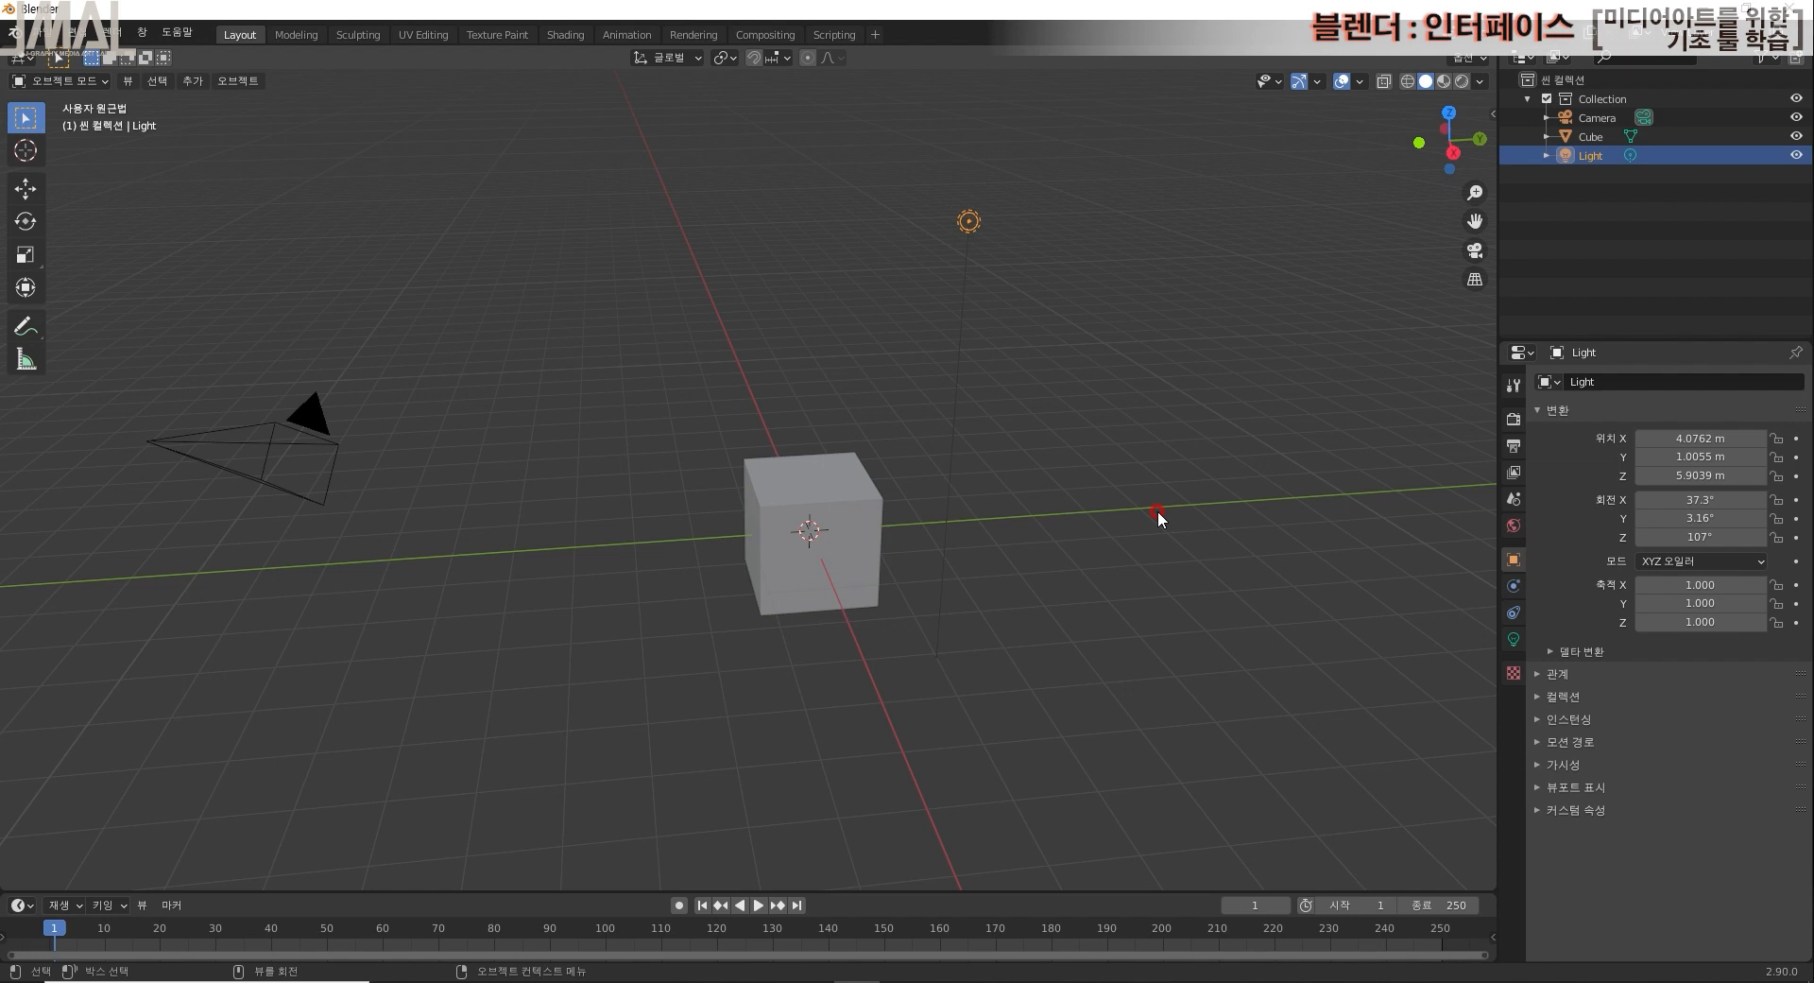
{"action": "middle_click_drag", "start_coordinate": [1107, 545], "coordinate": [1133, 589]}
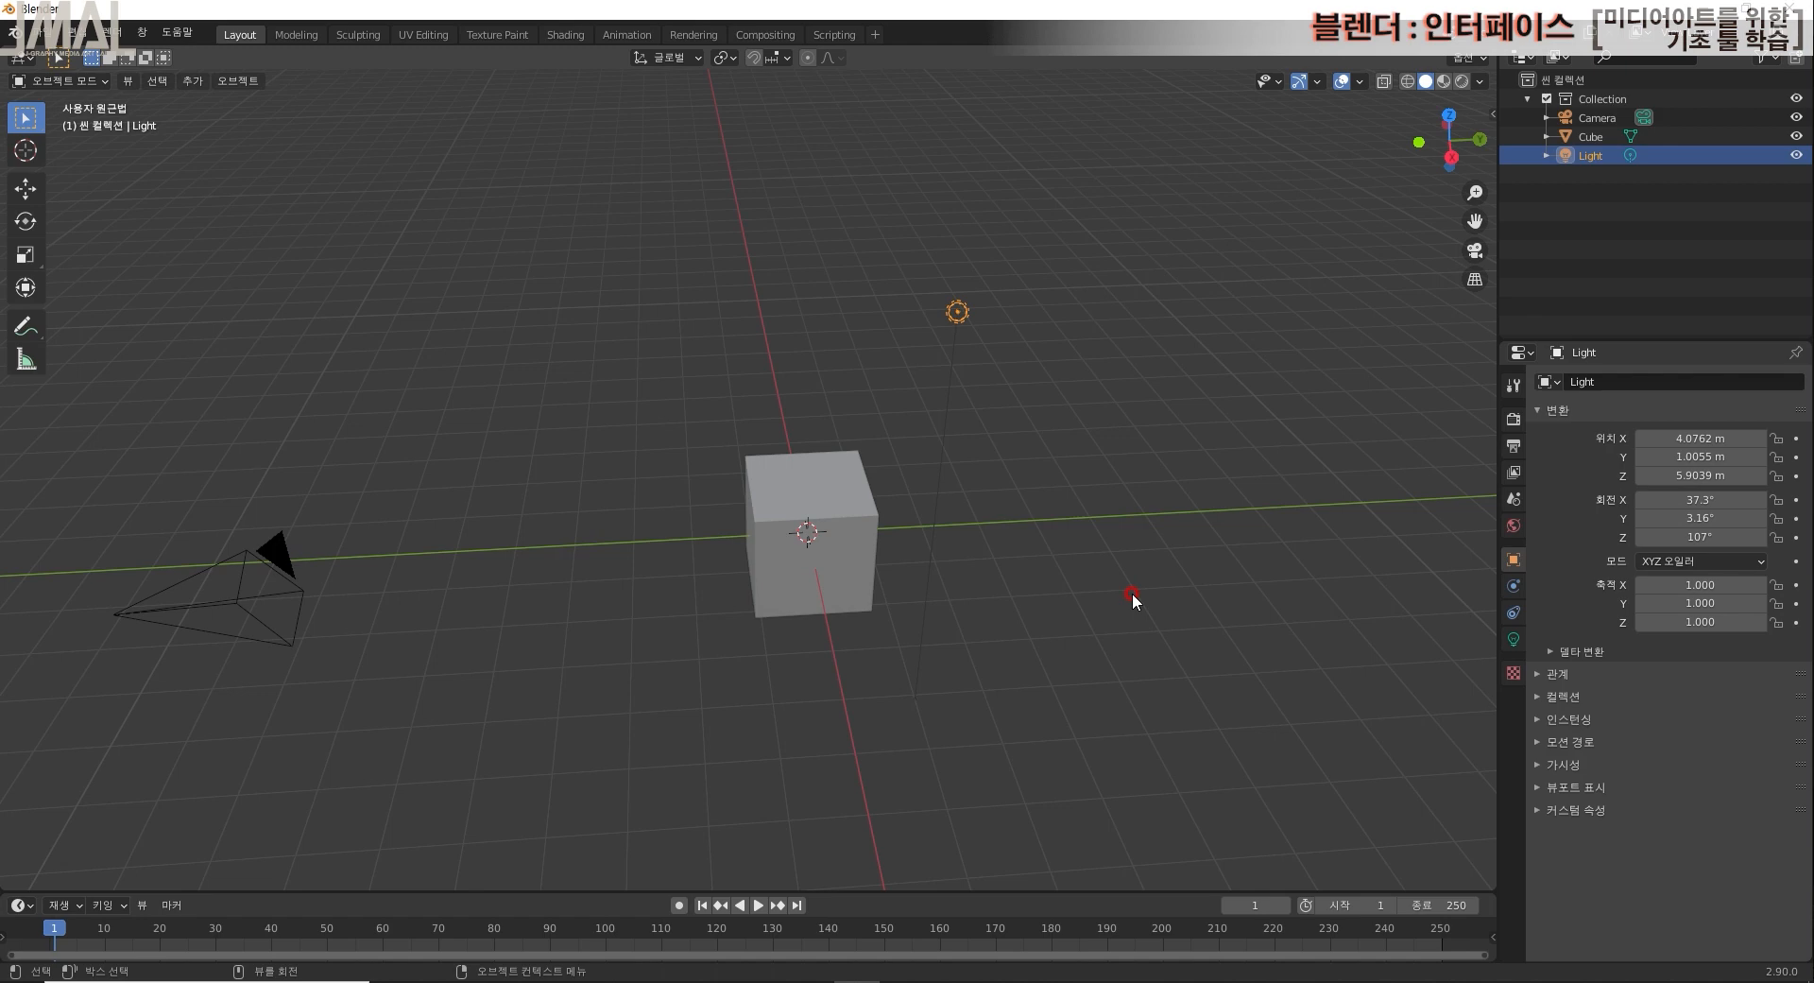
{"action": "middle_click_drag", "start_coordinate": [1133, 598], "coordinate": [1001, 566]}
Step: Practise selecting the cube individually and box-selecting around the cube, light and camera, then deselect everything
{"action": "left_click", "coordinate": [867, 528]}
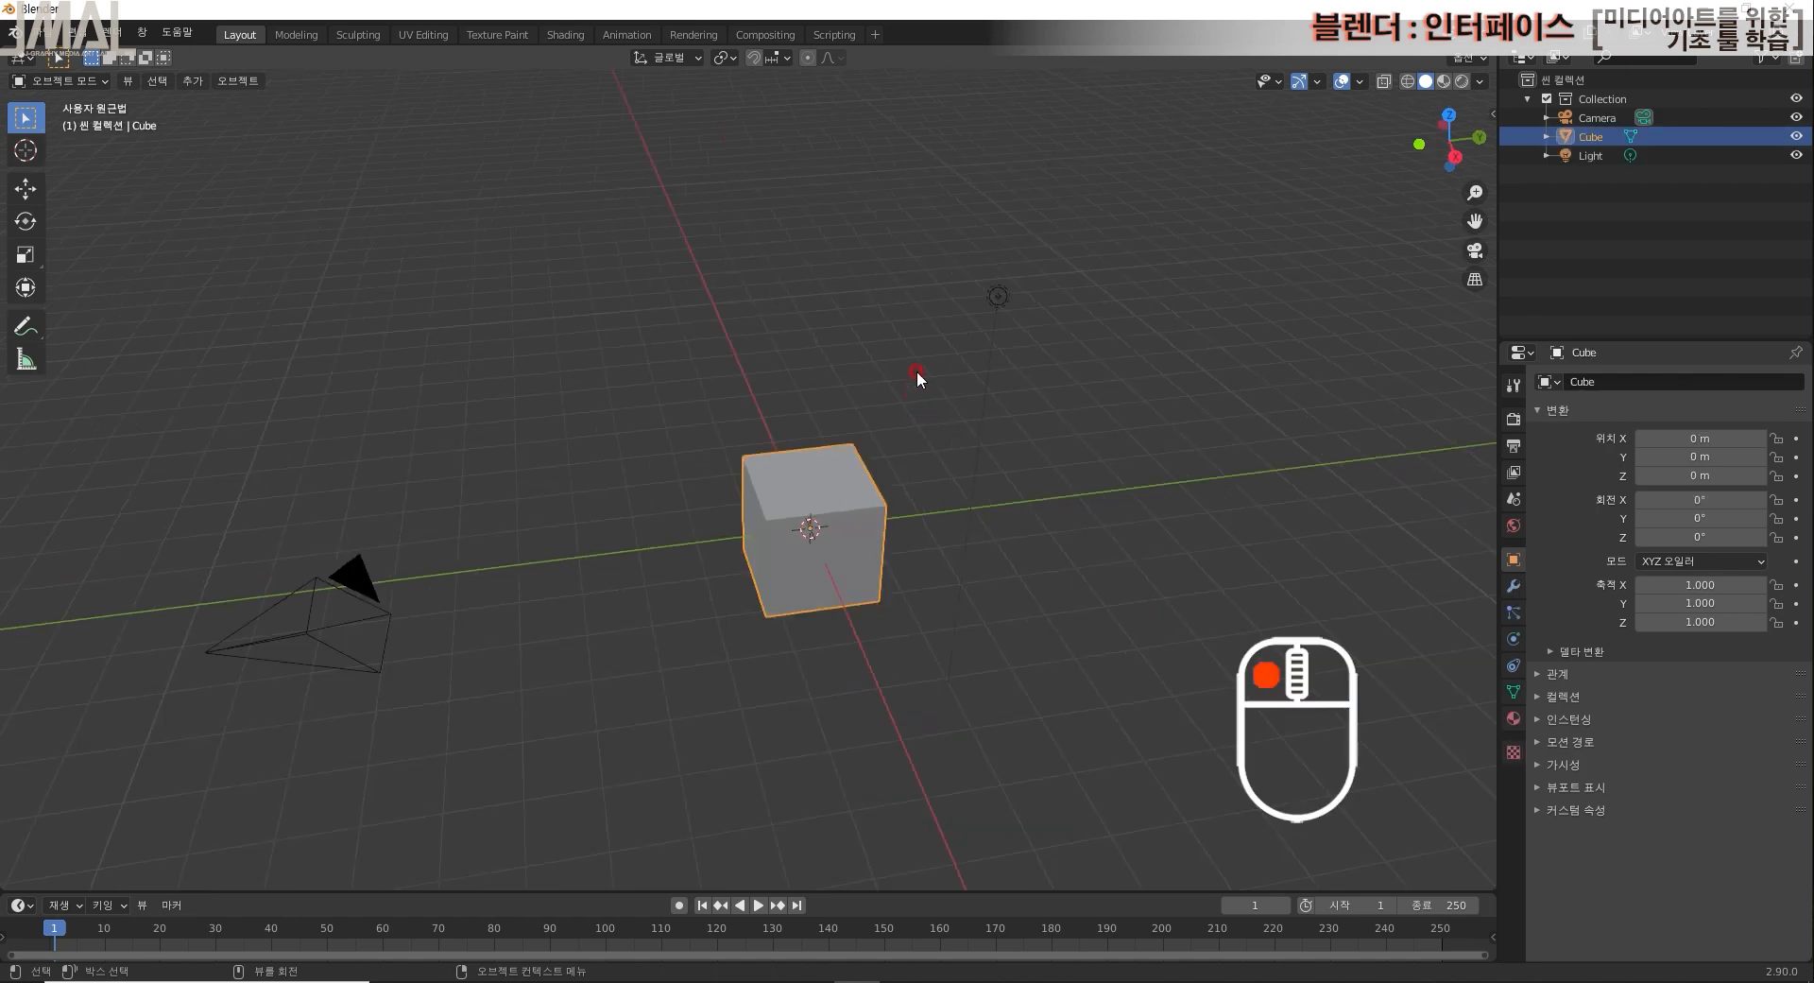
{"action": "left_click", "coordinate": [905, 392]}
{"action": "left_click", "coordinate": [825, 506]}
{"action": "right_click_drag", "start_coordinate": [562, 352], "coordinate": [756, 351], "text": "ctrl"}
{"action": "left_click_drag", "start_coordinate": [586, 360], "coordinate": [945, 736]}
{"action": "left_click_drag", "start_coordinate": [830, 284], "coordinate": [1238, 397]}
{"action": "left_click_drag", "start_coordinate": [155, 529], "coordinate": [576, 806]}
{"action": "left_click", "coordinate": [769, 514]}
{"action": "left_click", "coordinate": [914, 458]}
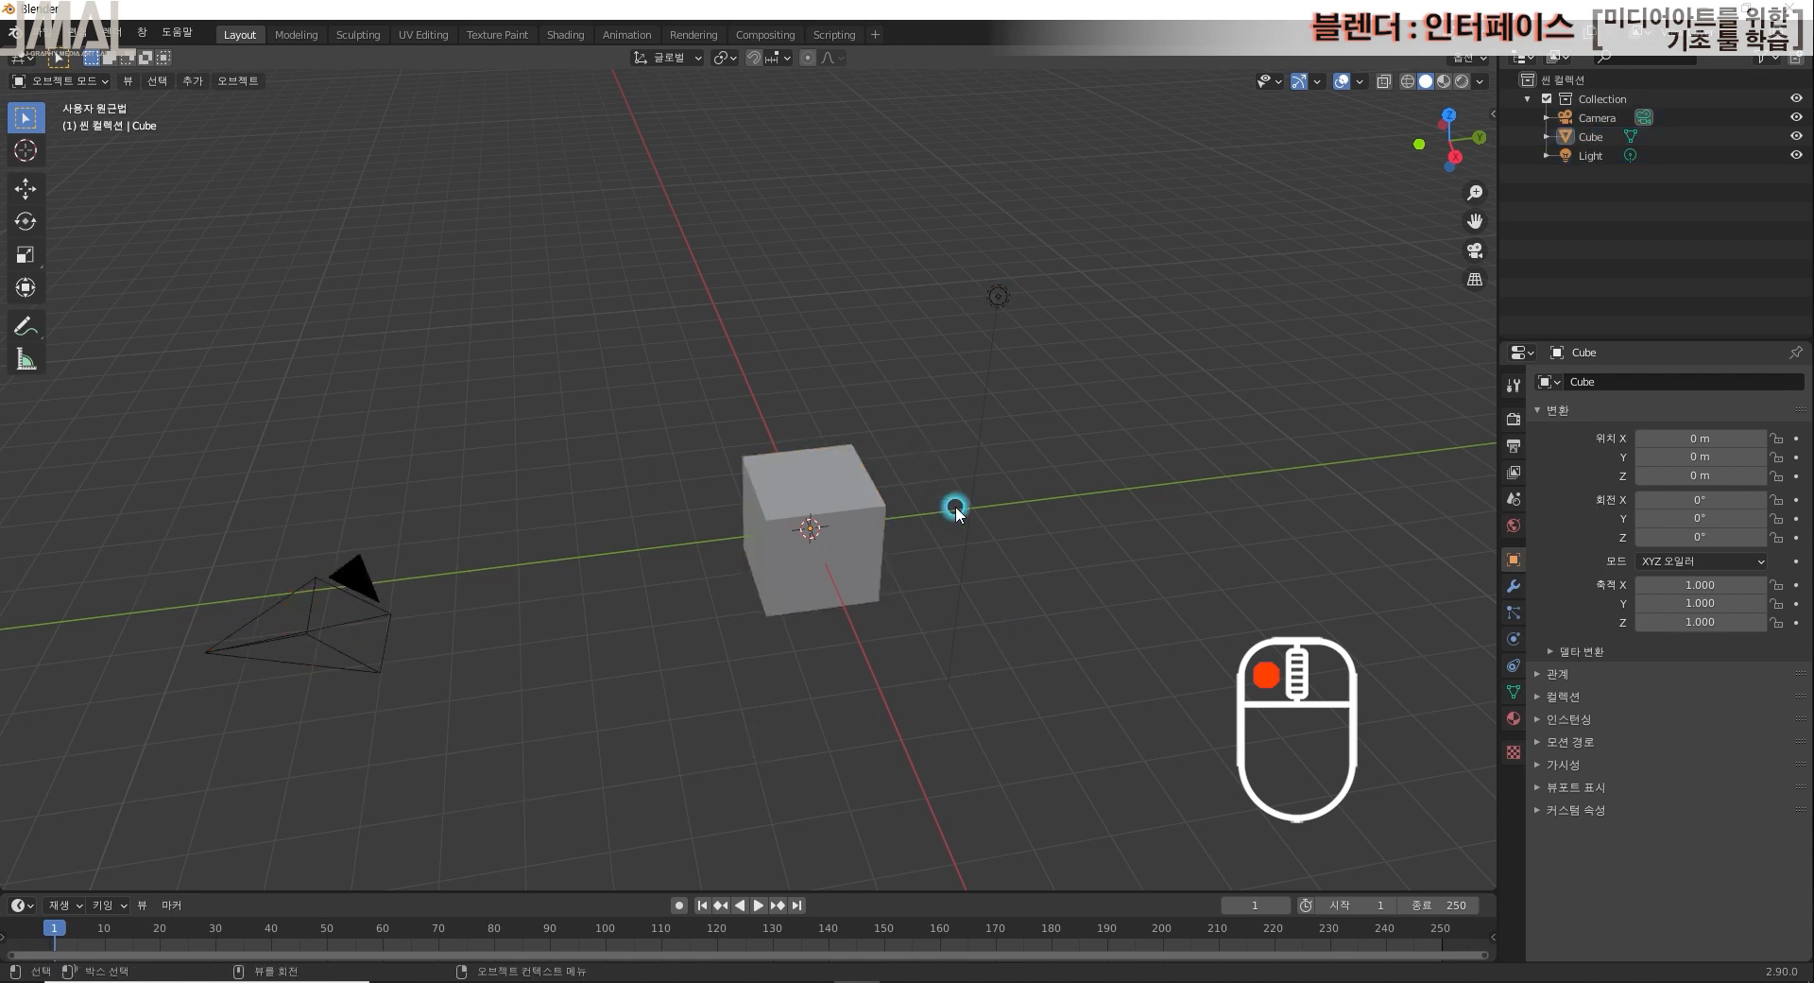
Step: Examine the object context menu over empty space, the cube and the camera without choosing a command
{"action": "mouse_move", "coordinate": [1045, 588]}
{"action": "middle_mouse_down"}
{"action": "mouse_move", "coordinate": [1005, 595]}
{"action": "mouse_move", "coordinate": [1060, 595]}
{"action": "mouse_move", "coordinate": [1011, 564]}
{"action": "mouse_move", "coordinate": [1018, 610]}
{"action": "mouse_move", "coordinate": [1032, 588]}
{"action": "mouse_move", "coordinate": [1011, 563]}
{"action": "mouse_move", "coordinate": [988, 626]}
{"action": "mouse_move", "coordinate": [1065, 612]}
{"action": "mouse_move", "coordinate": [1040, 599]}
{"action": "middle_mouse_up"}
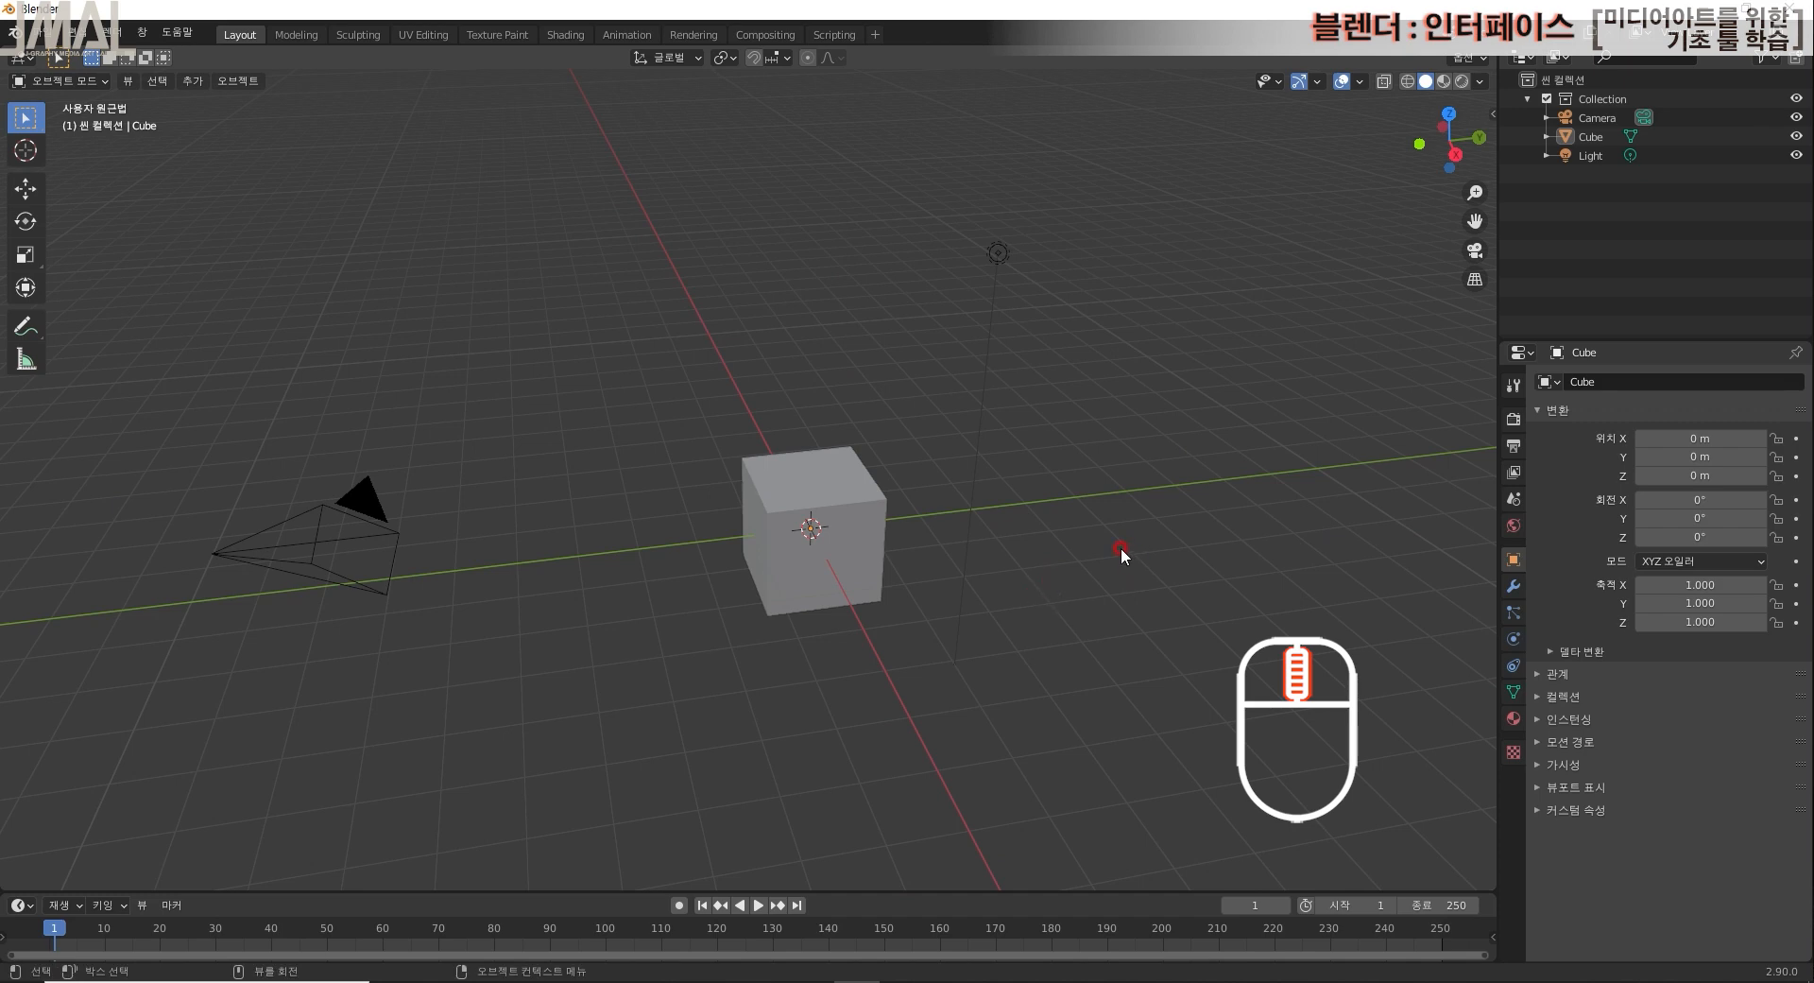
{"action": "right_click", "coordinate": [832, 236]}
{"action": "right_click", "coordinate": [827, 231]}
{"action": "right_click", "coordinate": [990, 326]}
{"action": "right_click", "coordinate": [718, 298]}
{"action": "right_click", "coordinate": [836, 456]}
{"action": "right_click", "coordinate": [843, 485]}
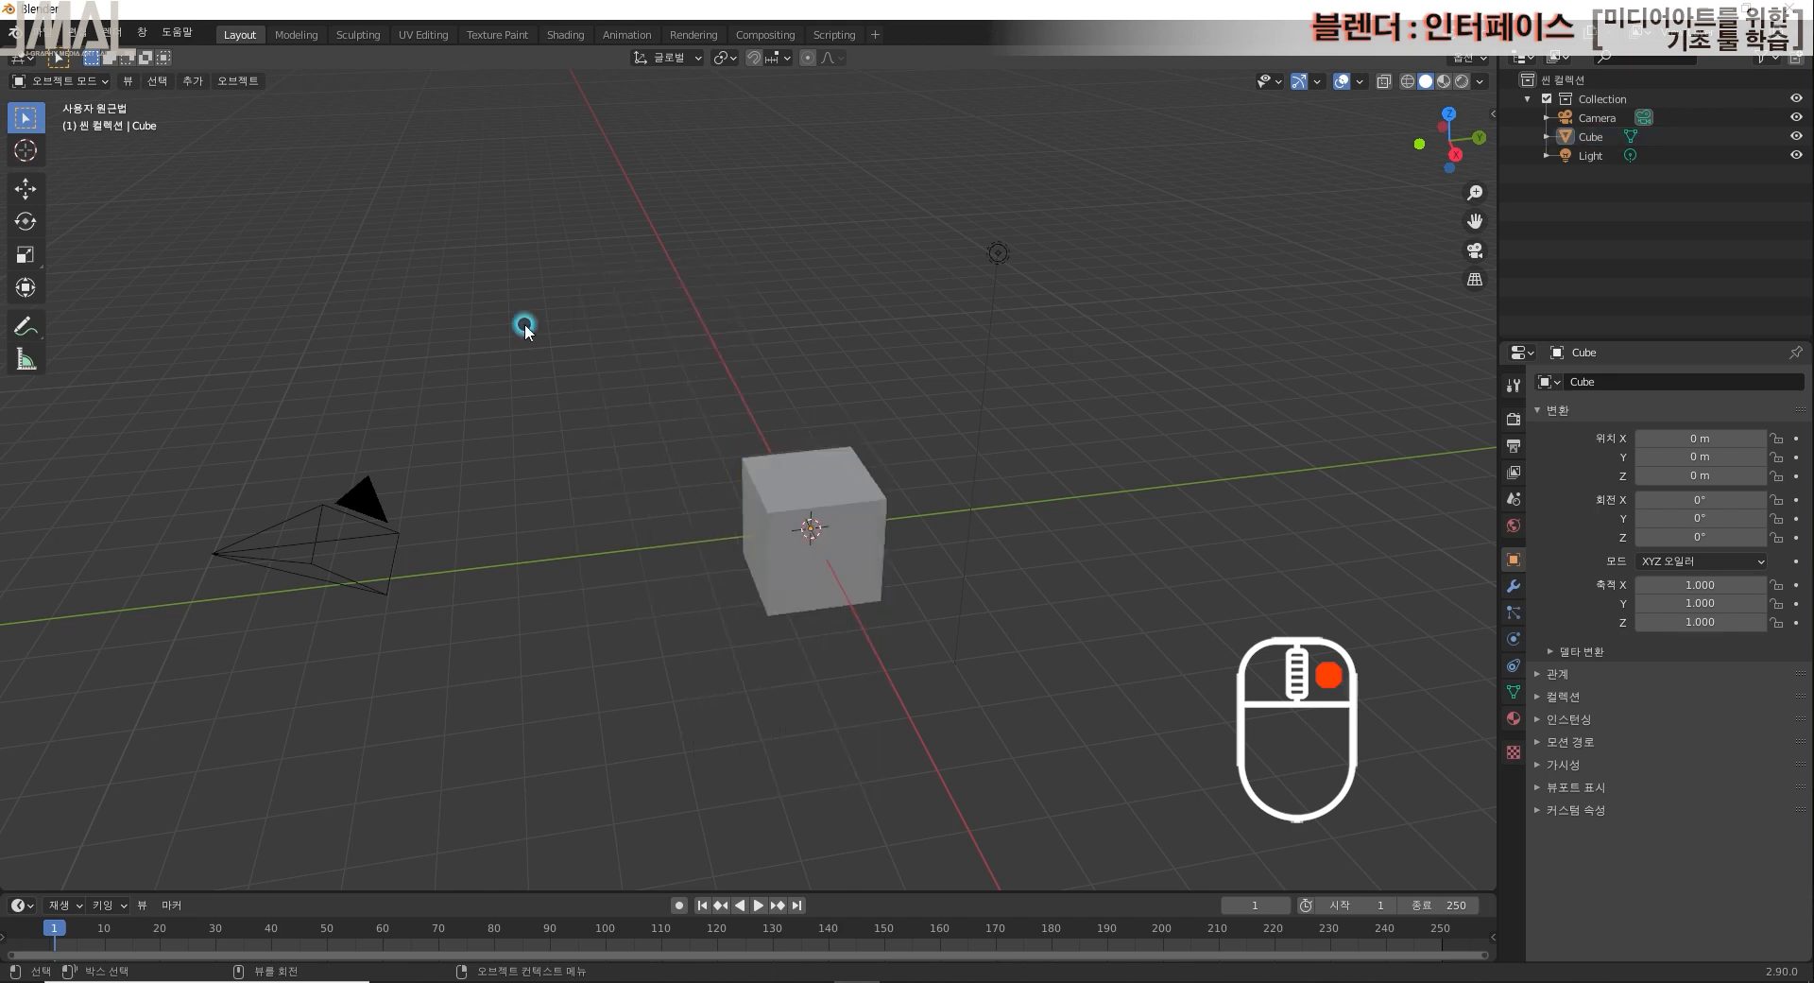
{"action": "right_click", "coordinate": [378, 501]}
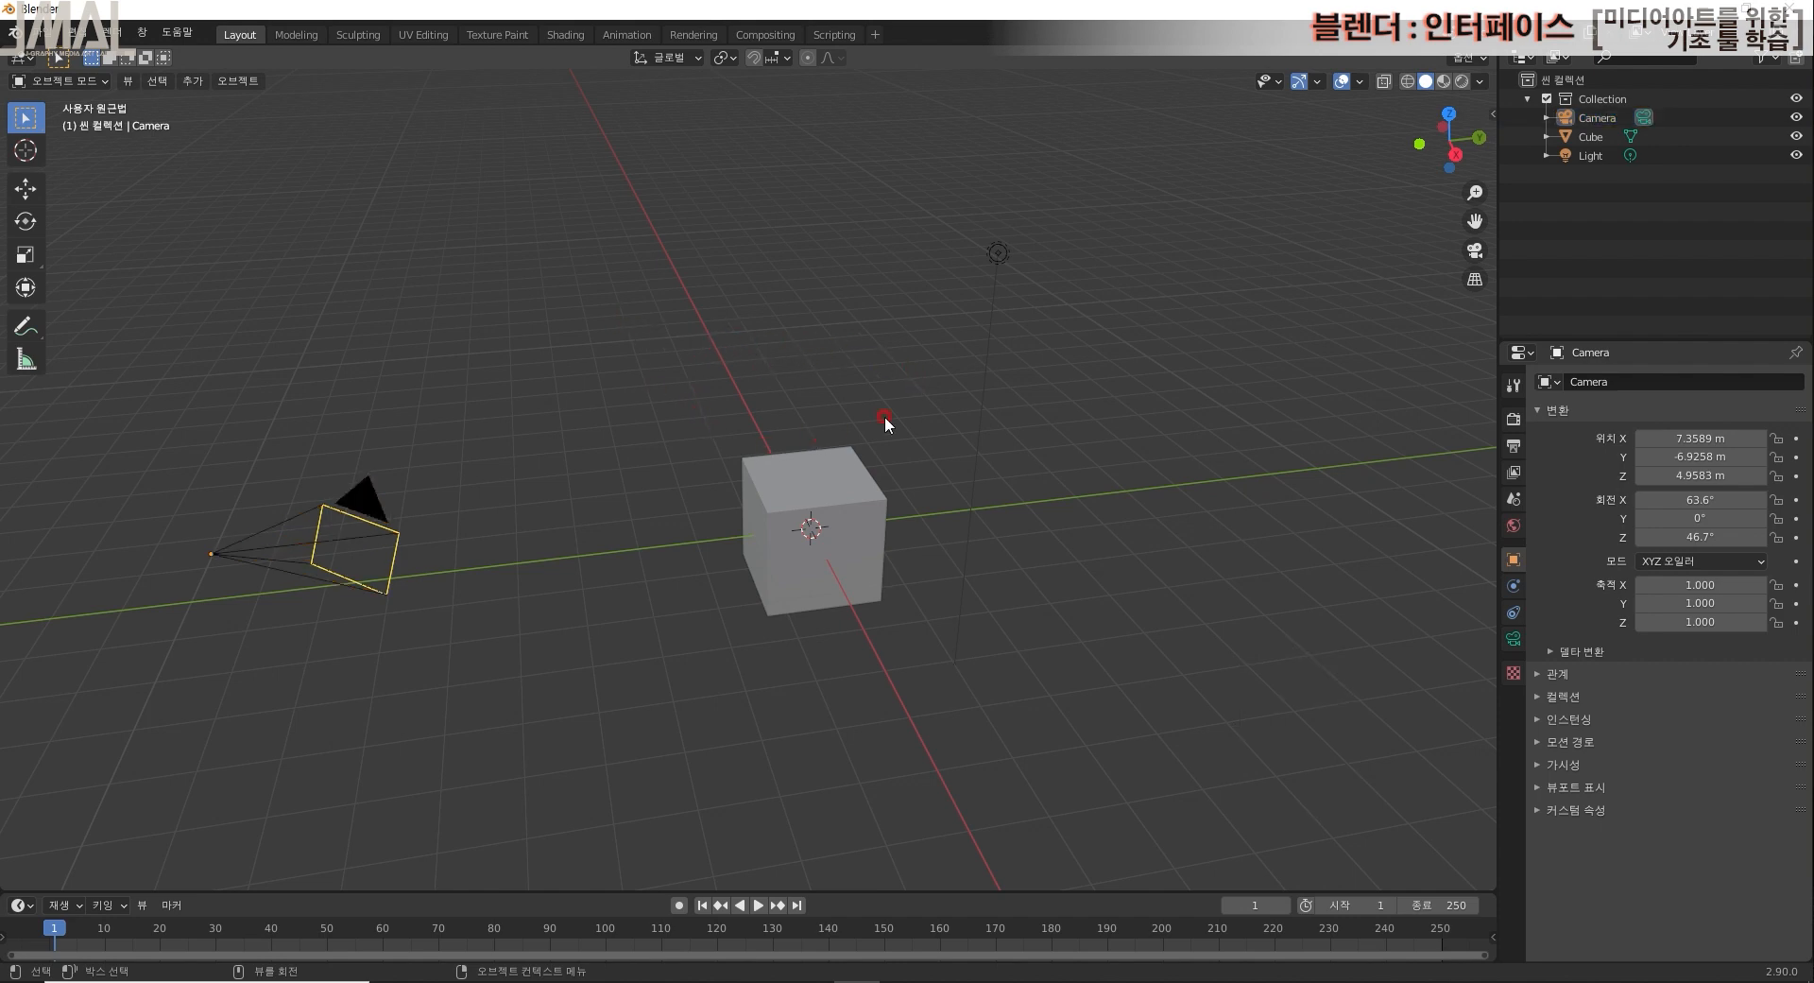
{"action": "mouse_move", "coordinate": [1074, 492]}
{"action": "middle_mouse_down"}
{"action": "mouse_move", "coordinate": [1075, 510]}
{"action": "mouse_move", "coordinate": [1073, 463]}
{"action": "mouse_move", "coordinate": [1058, 495]}
{"action": "mouse_move", "coordinate": [1107, 491]}
{"action": "mouse_move", "coordinate": [1079, 498]}
{"action": "middle_mouse_up"}
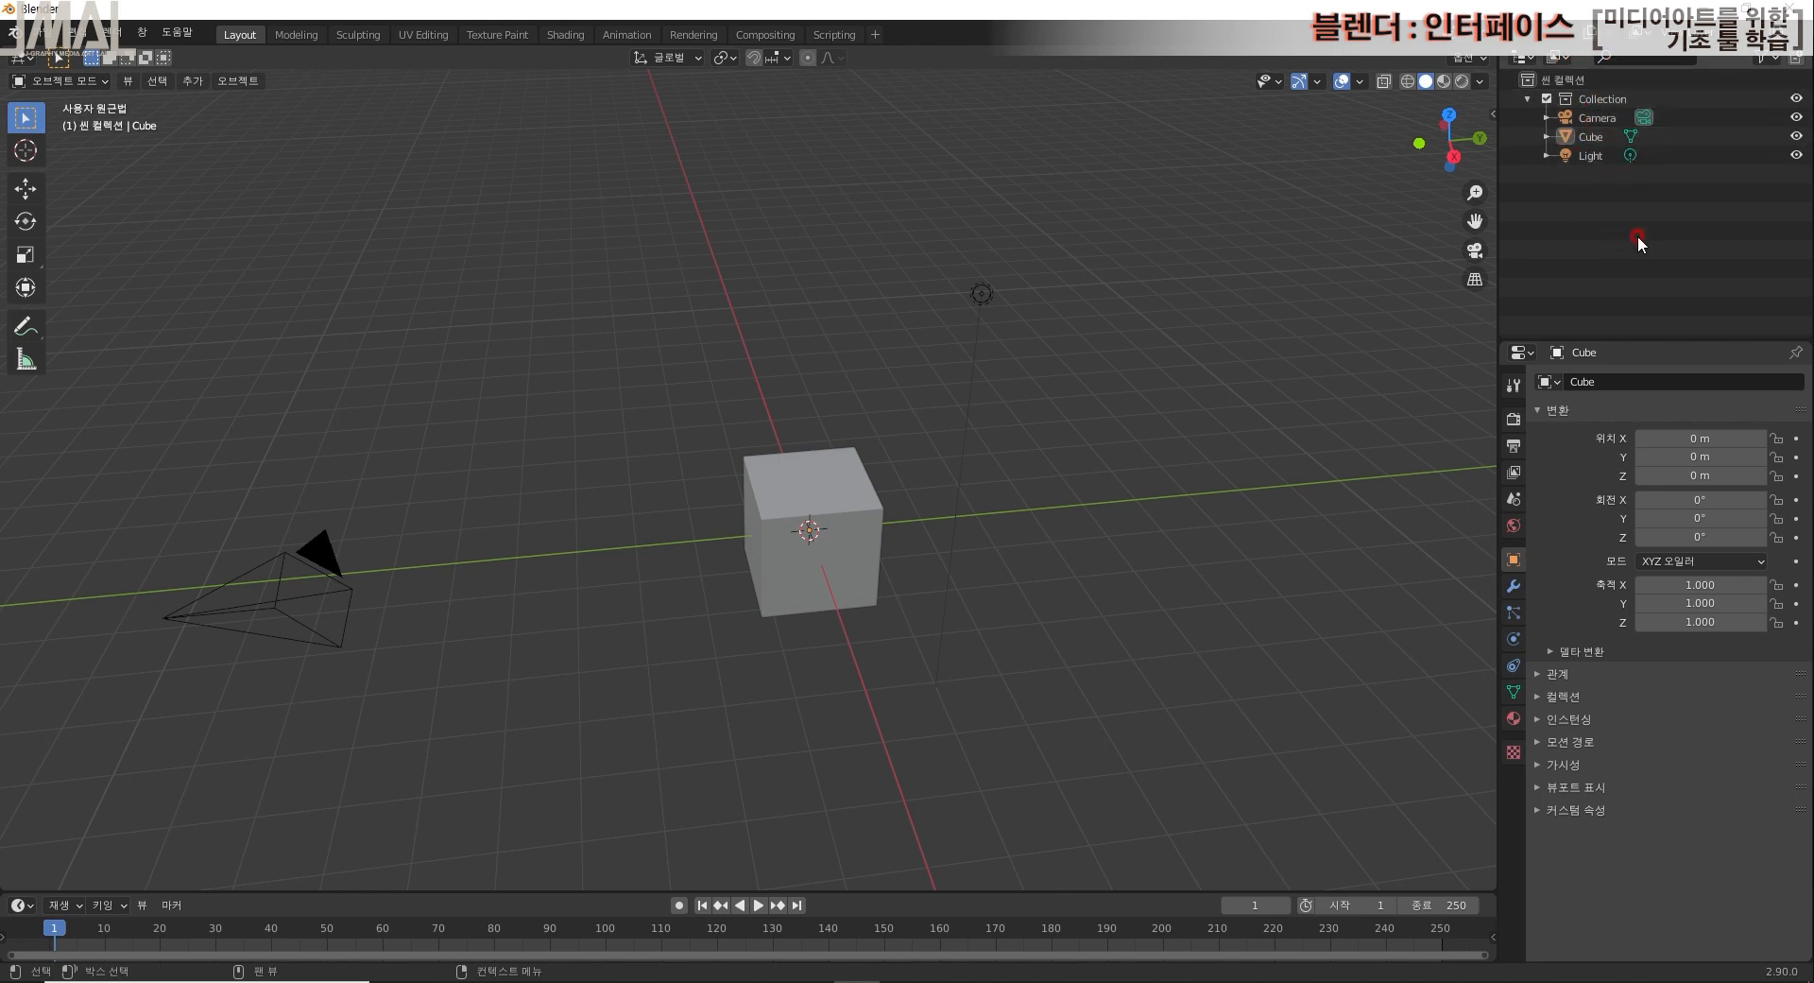
Step: Look through the tool, render, output and view layer properties, ending on the tool settings
{"action": "left_click", "coordinate": [1514, 384]}
{"action": "left_click", "coordinate": [1513, 418]}
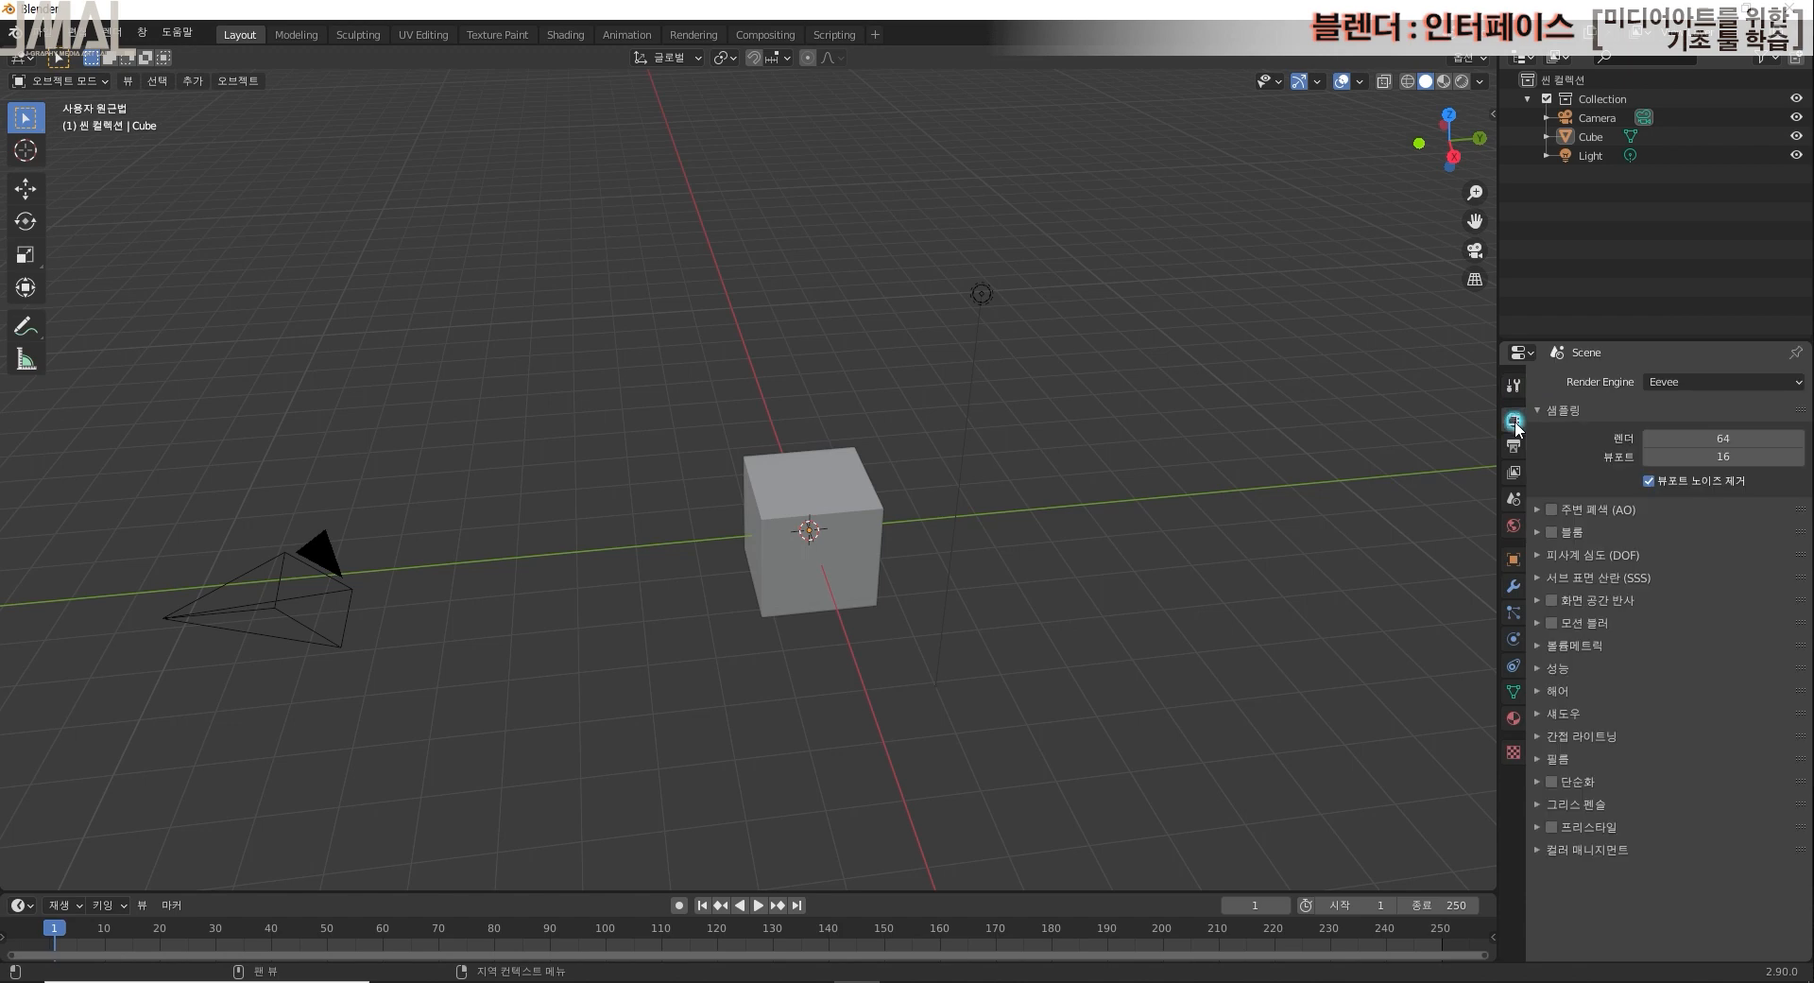
{"action": "left_click", "coordinate": [1514, 445]}
{"action": "left_click", "coordinate": [1513, 471]}
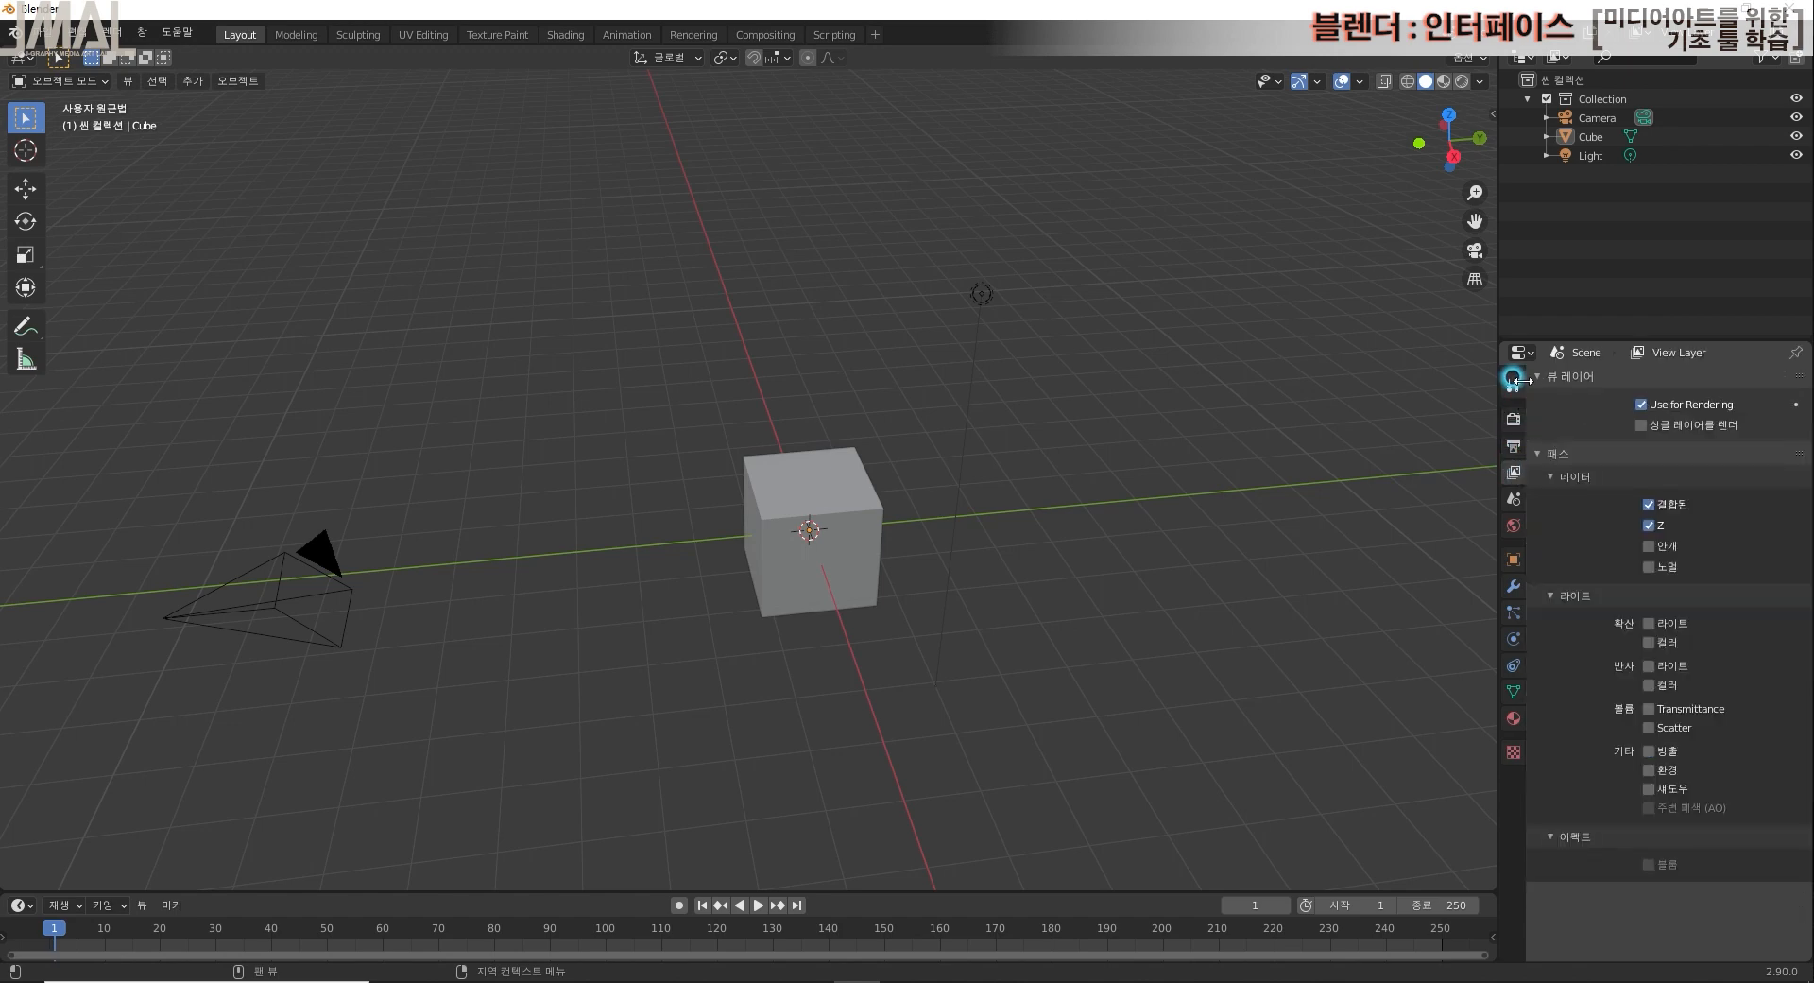
{"action": "left_click", "coordinate": [1514, 384]}
Step: Select the light, the camera and the cube in turn to compare their available property categories, ending with the cube selected
{"action": "left_click", "coordinate": [982, 293]}
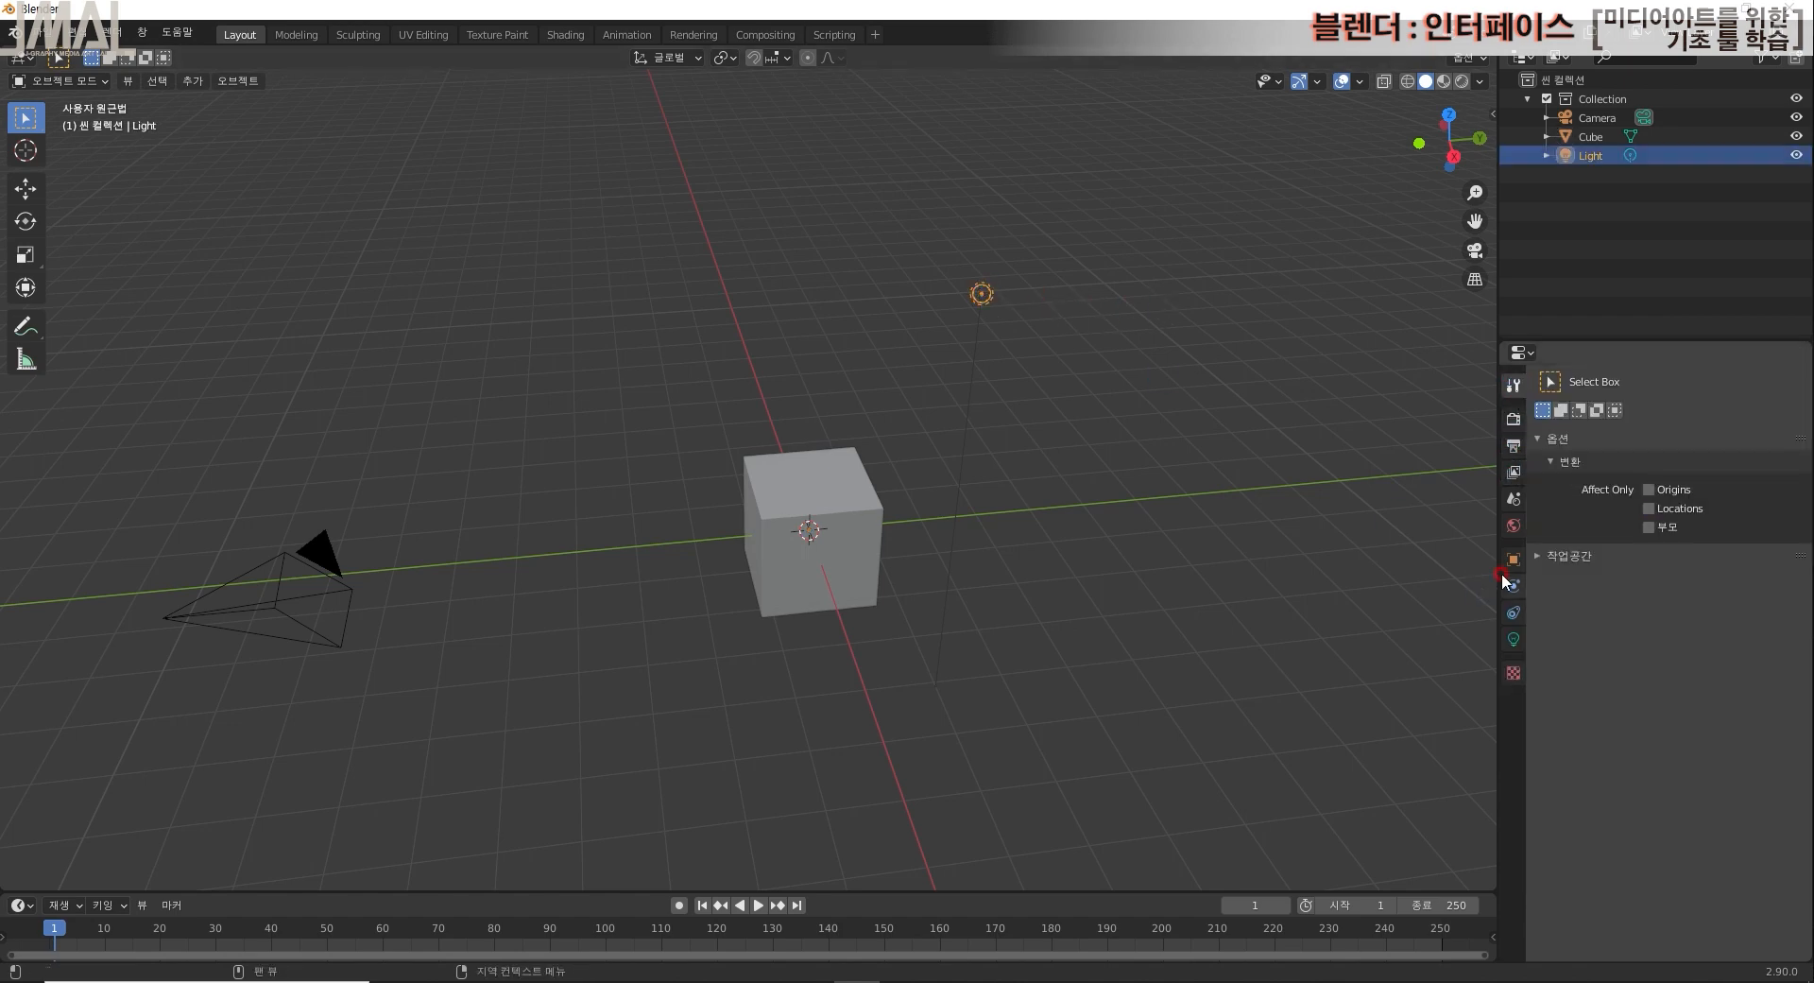
{"action": "left_click", "coordinate": [326, 574]}
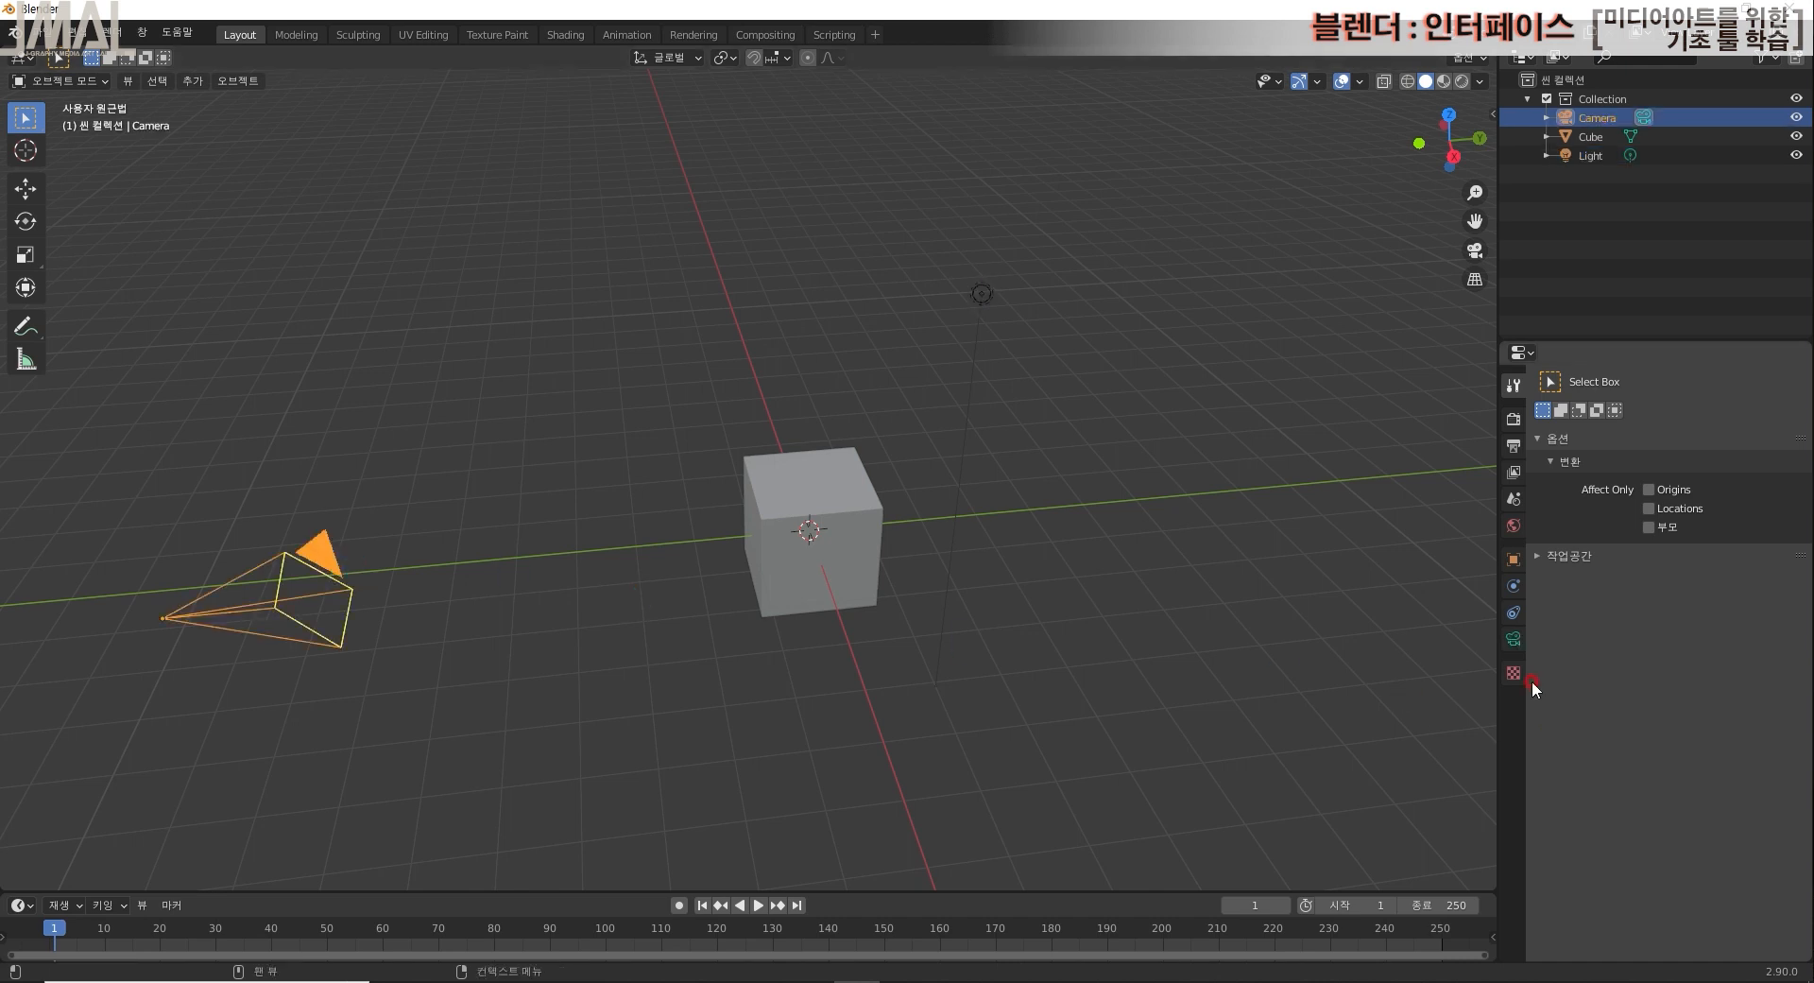
{"action": "left_click", "coordinate": [981, 299]}
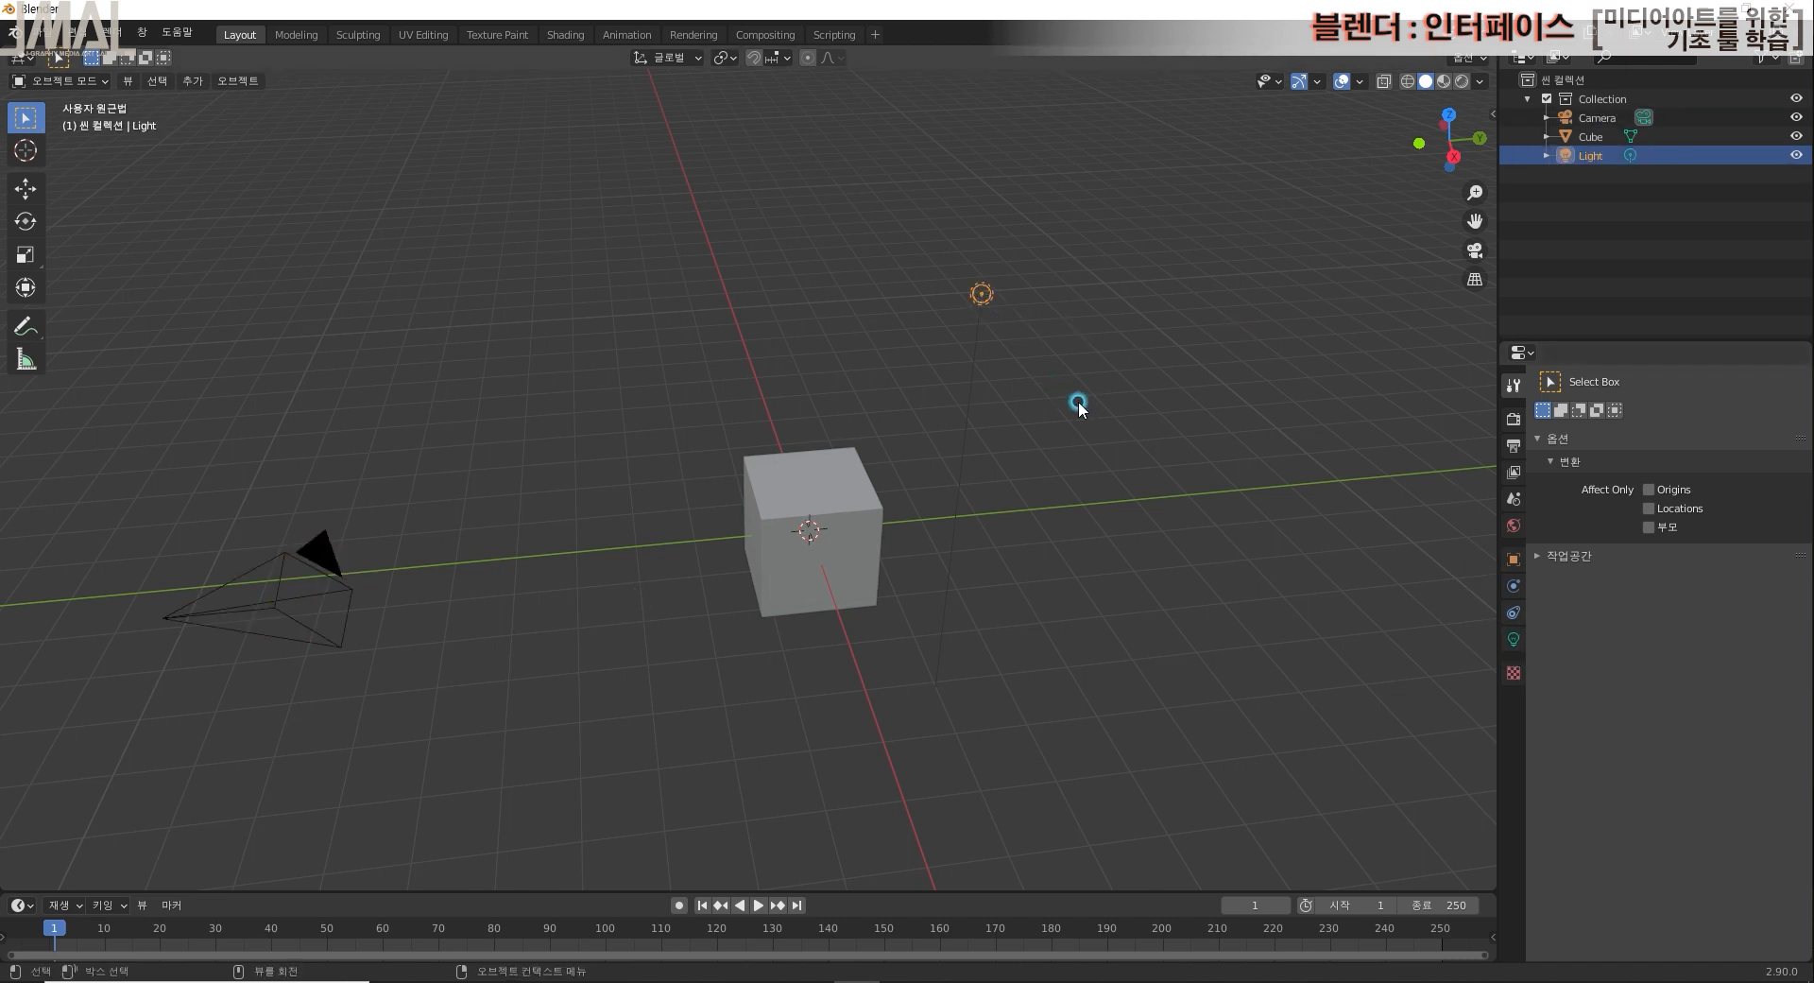
{"action": "left_click", "coordinate": [779, 496]}
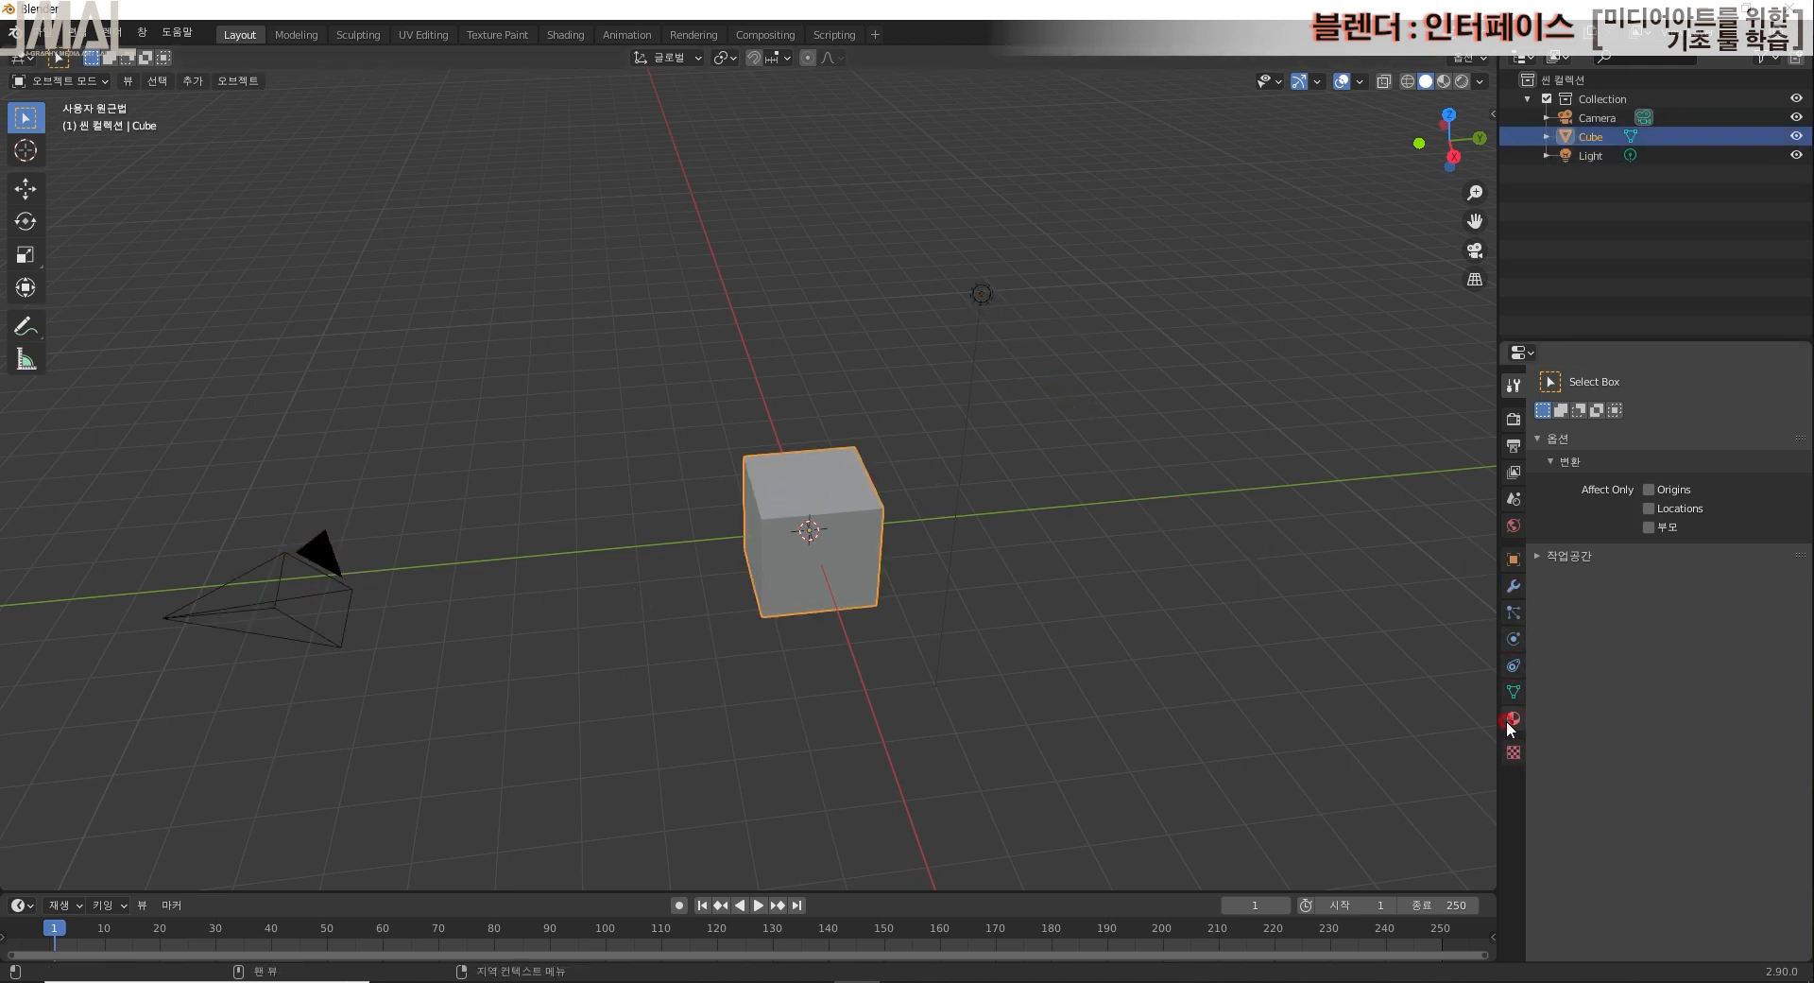
{"action": "left_click", "coordinate": [1515, 386]}
{"action": "left_click", "coordinate": [789, 443]}
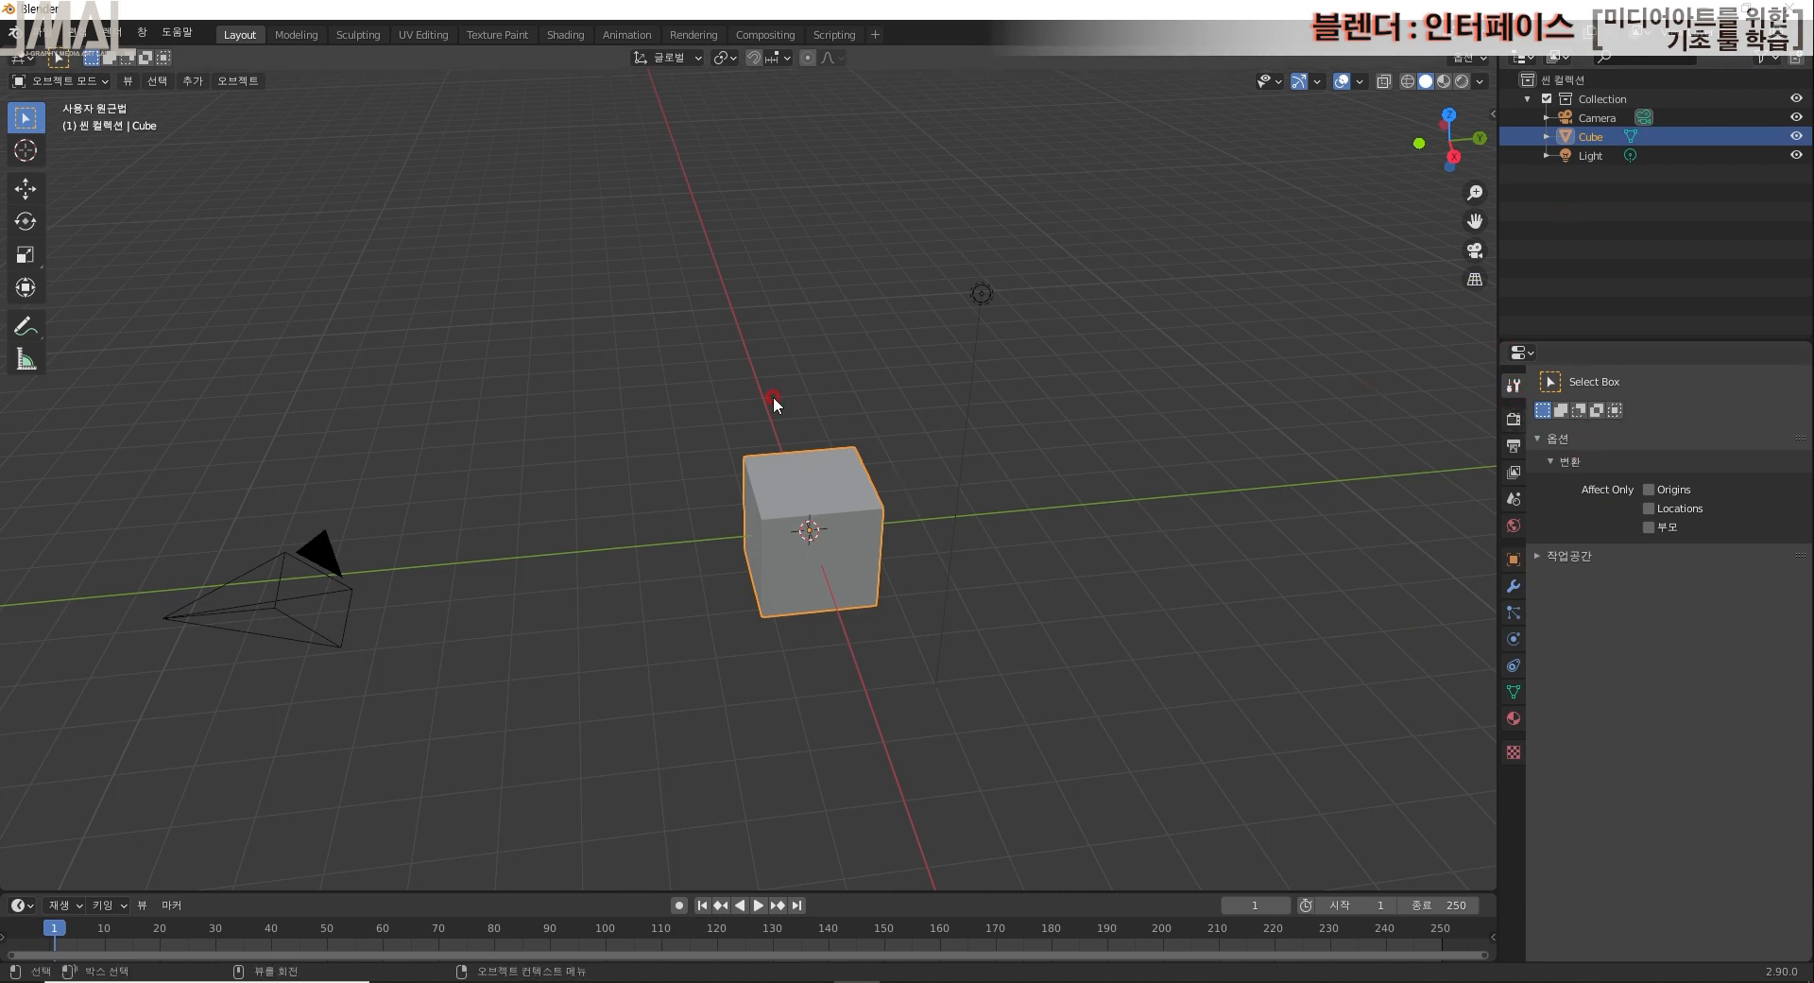
Step: Examine the scene's render properties and the available render engines, keeping Eevee
{"action": "left_click", "coordinate": [1514, 419]}
{"action": "left_click", "coordinate": [1624, 696]}
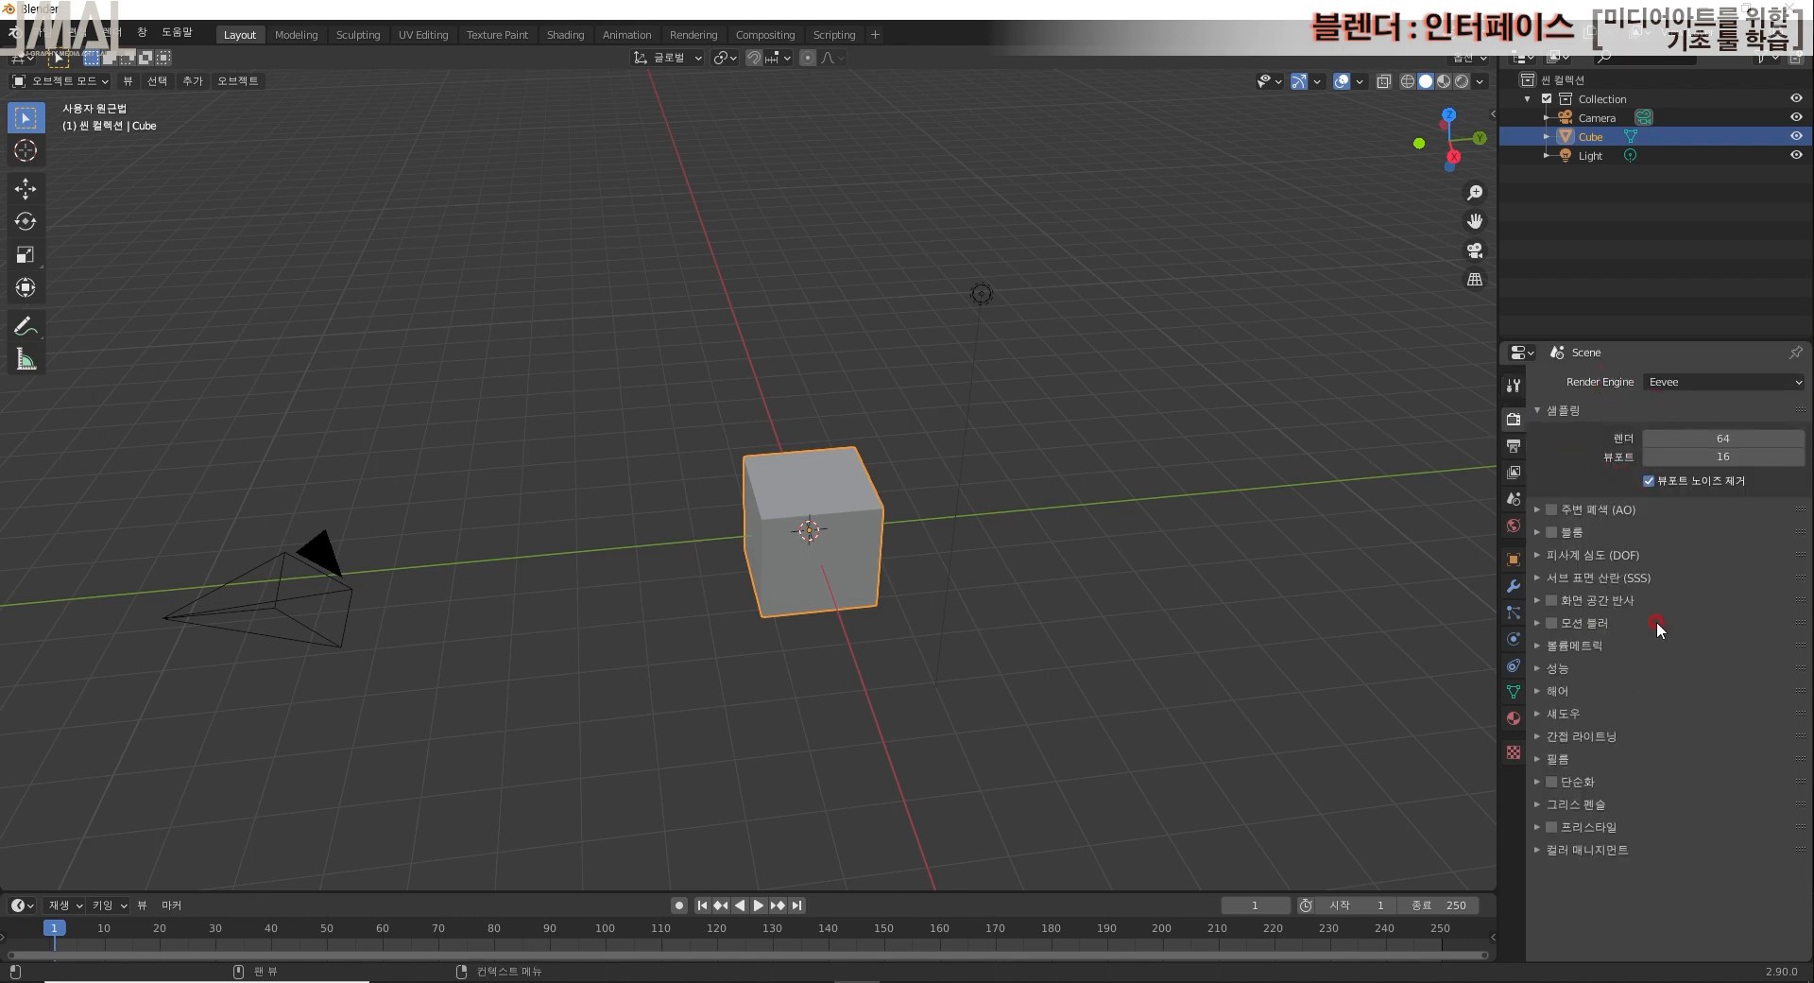
{"action": "left_click", "coordinate": [1691, 382]}
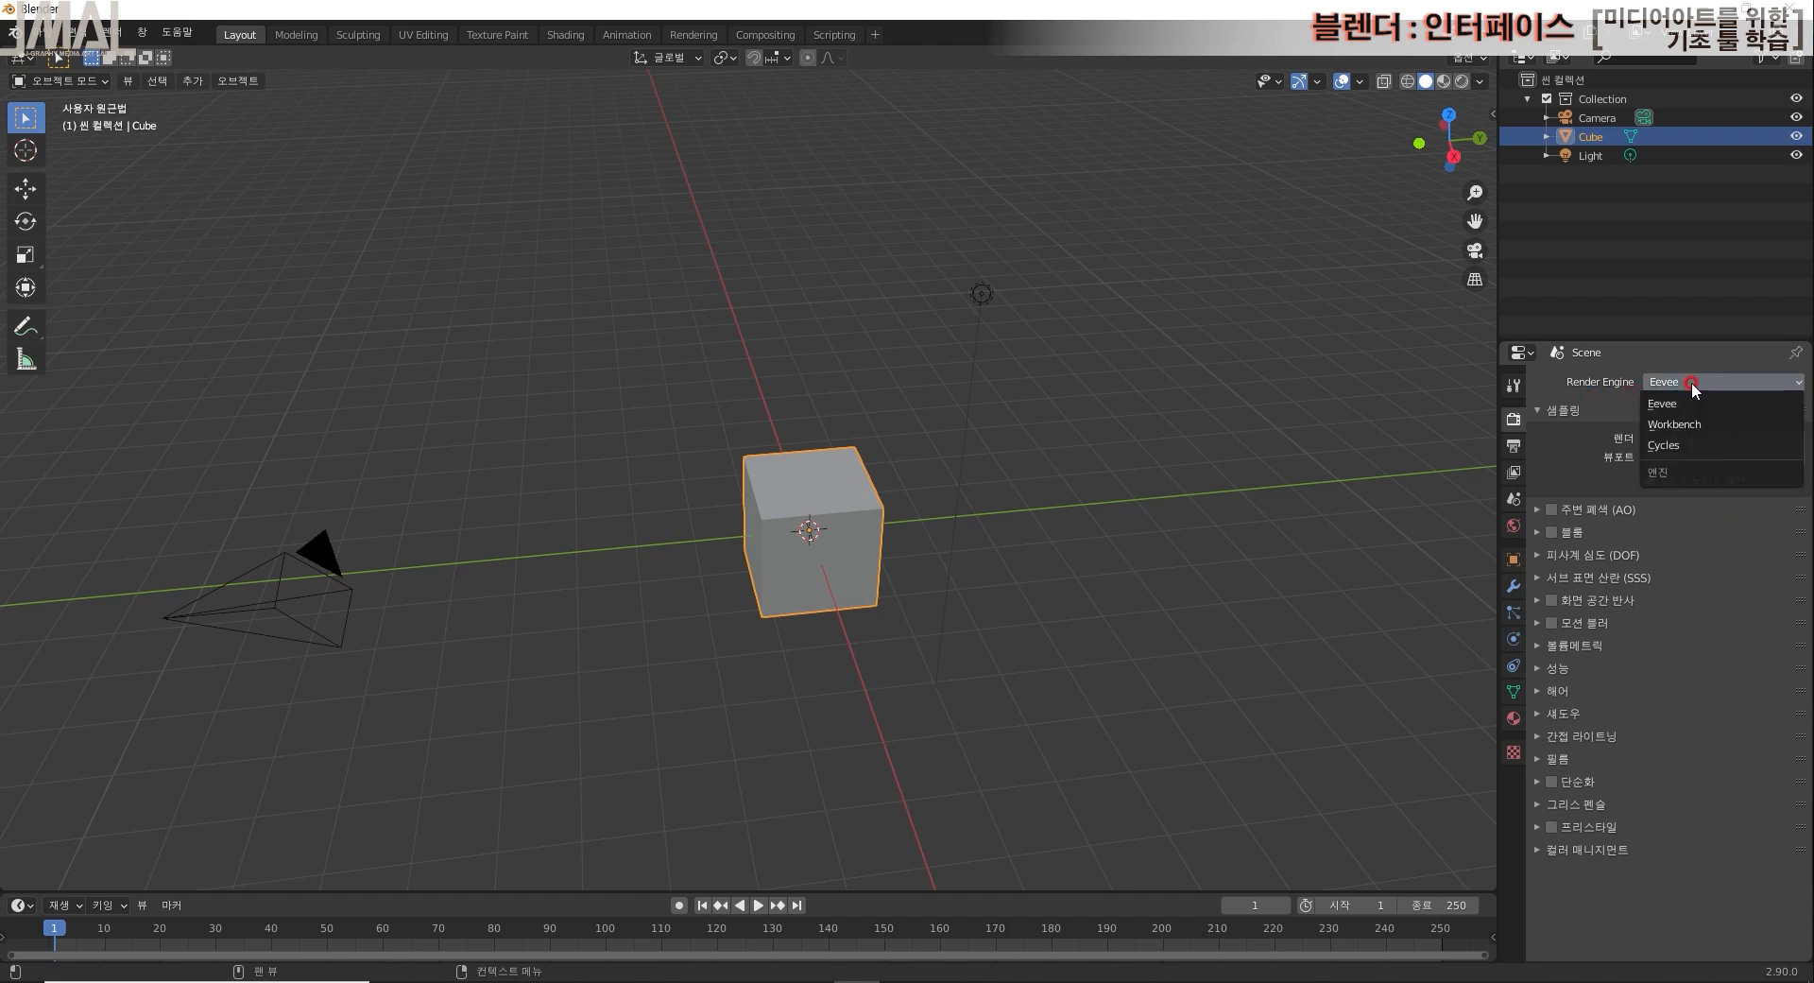
{"action": "left_click", "coordinate": [1691, 382]}
{"action": "left_click", "coordinate": [1722, 456]}
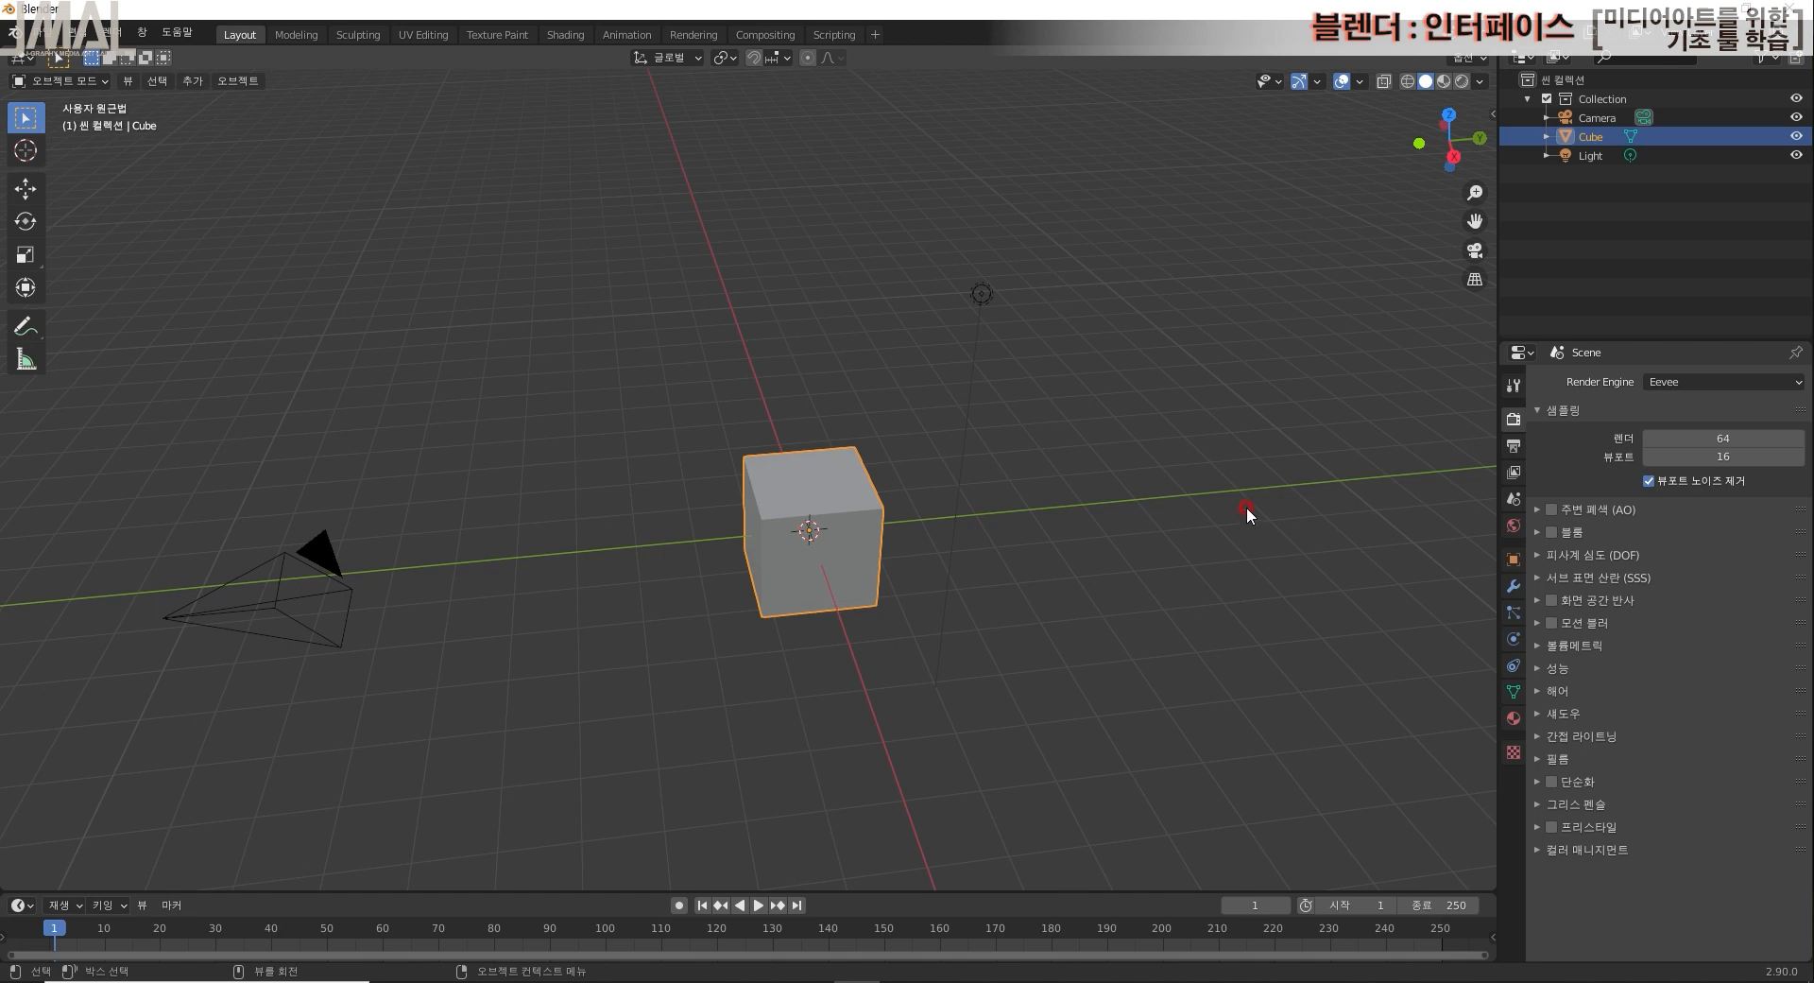
Step: Examine the output properties and the available file formats, keeping PNG, and deselect the cube
{"action": "left_click", "coordinate": [1512, 445]}
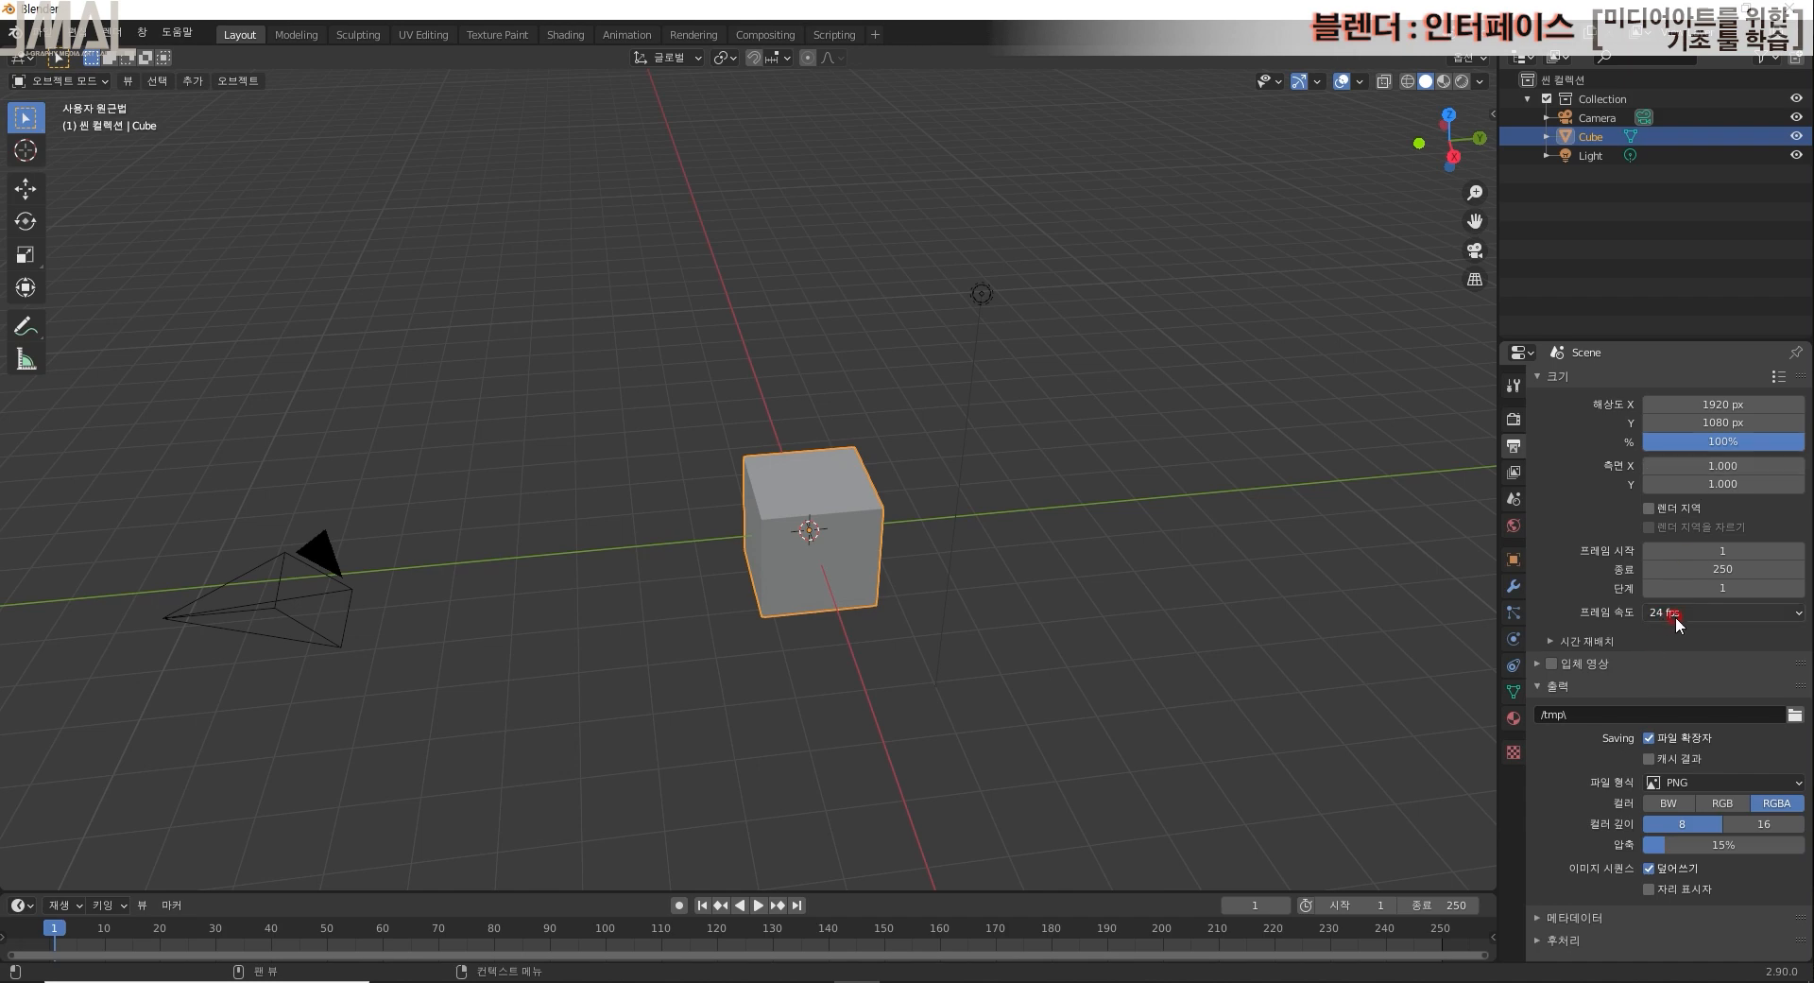
{"action": "left_click", "coordinate": [1710, 781]}
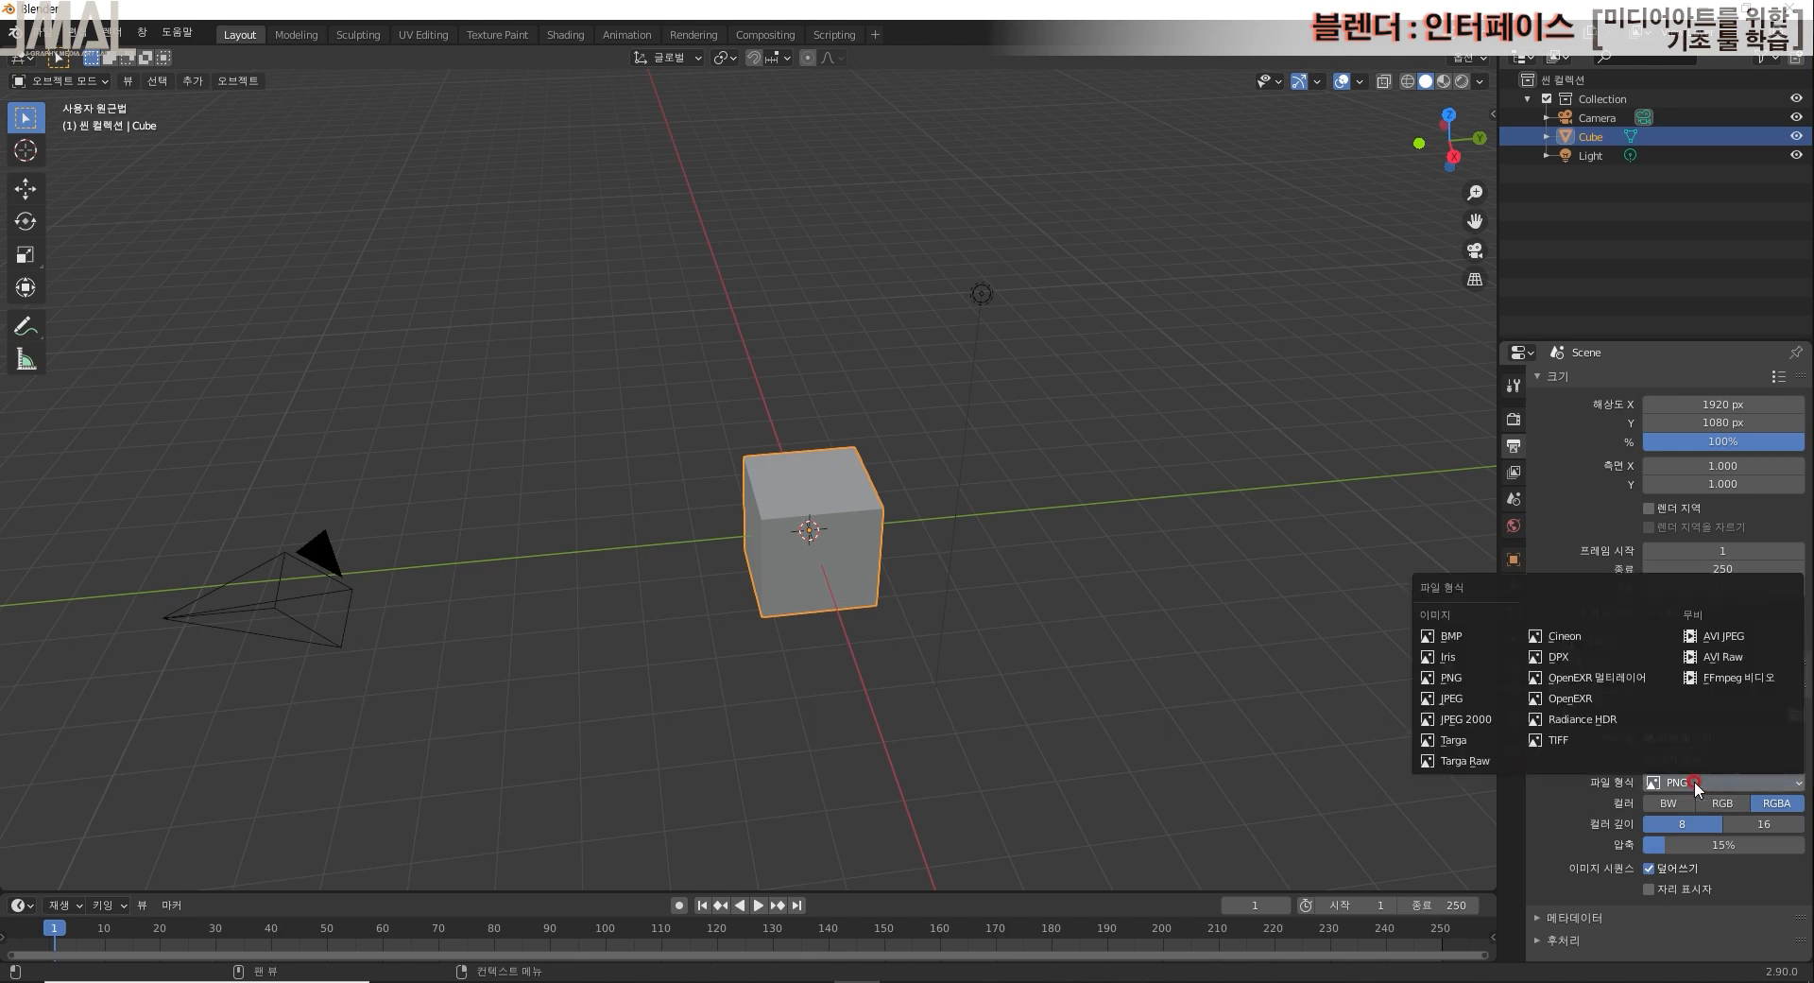
{"action": "left_click", "coordinate": [1489, 740]}
{"action": "left_click", "coordinate": [1292, 559]}
Step: Look through the view layer, scene and world properties, ending on the cube's modifier properties
{"action": "left_click", "coordinate": [1513, 470]}
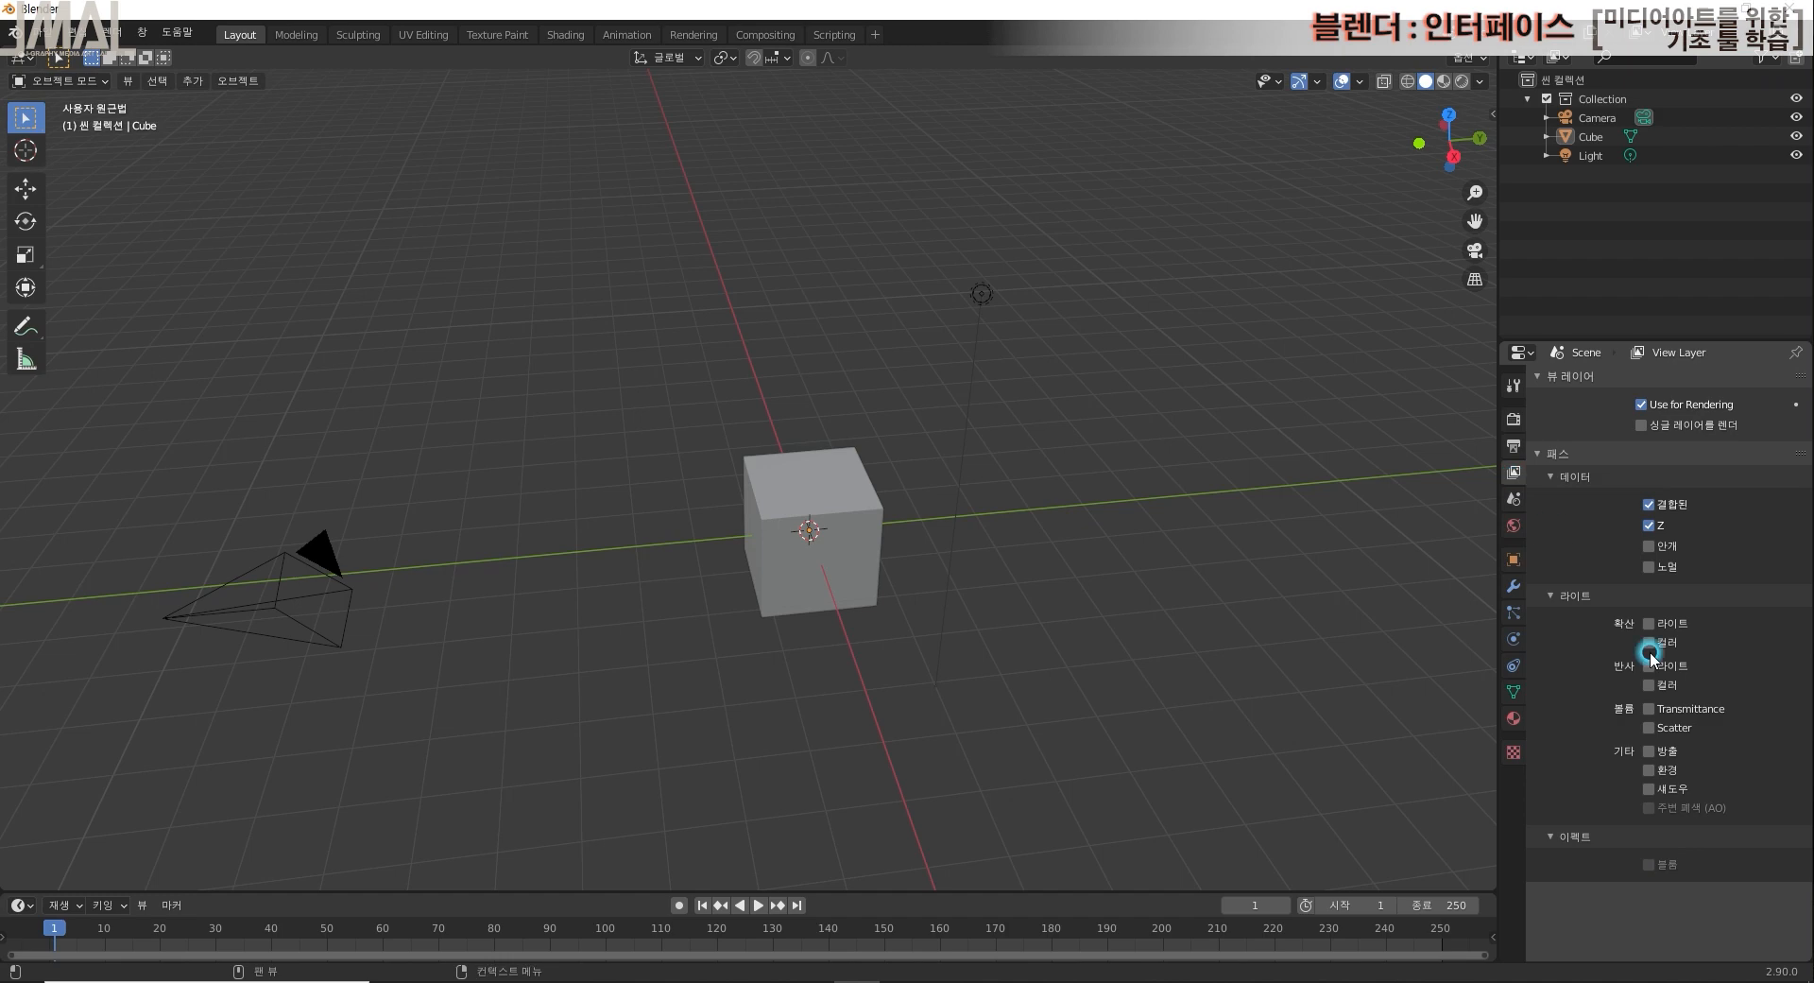
{"action": "left_click", "coordinate": [1513, 498]}
{"action": "left_click", "coordinate": [1514, 526]}
{"action": "left_click", "coordinate": [1514, 585]}
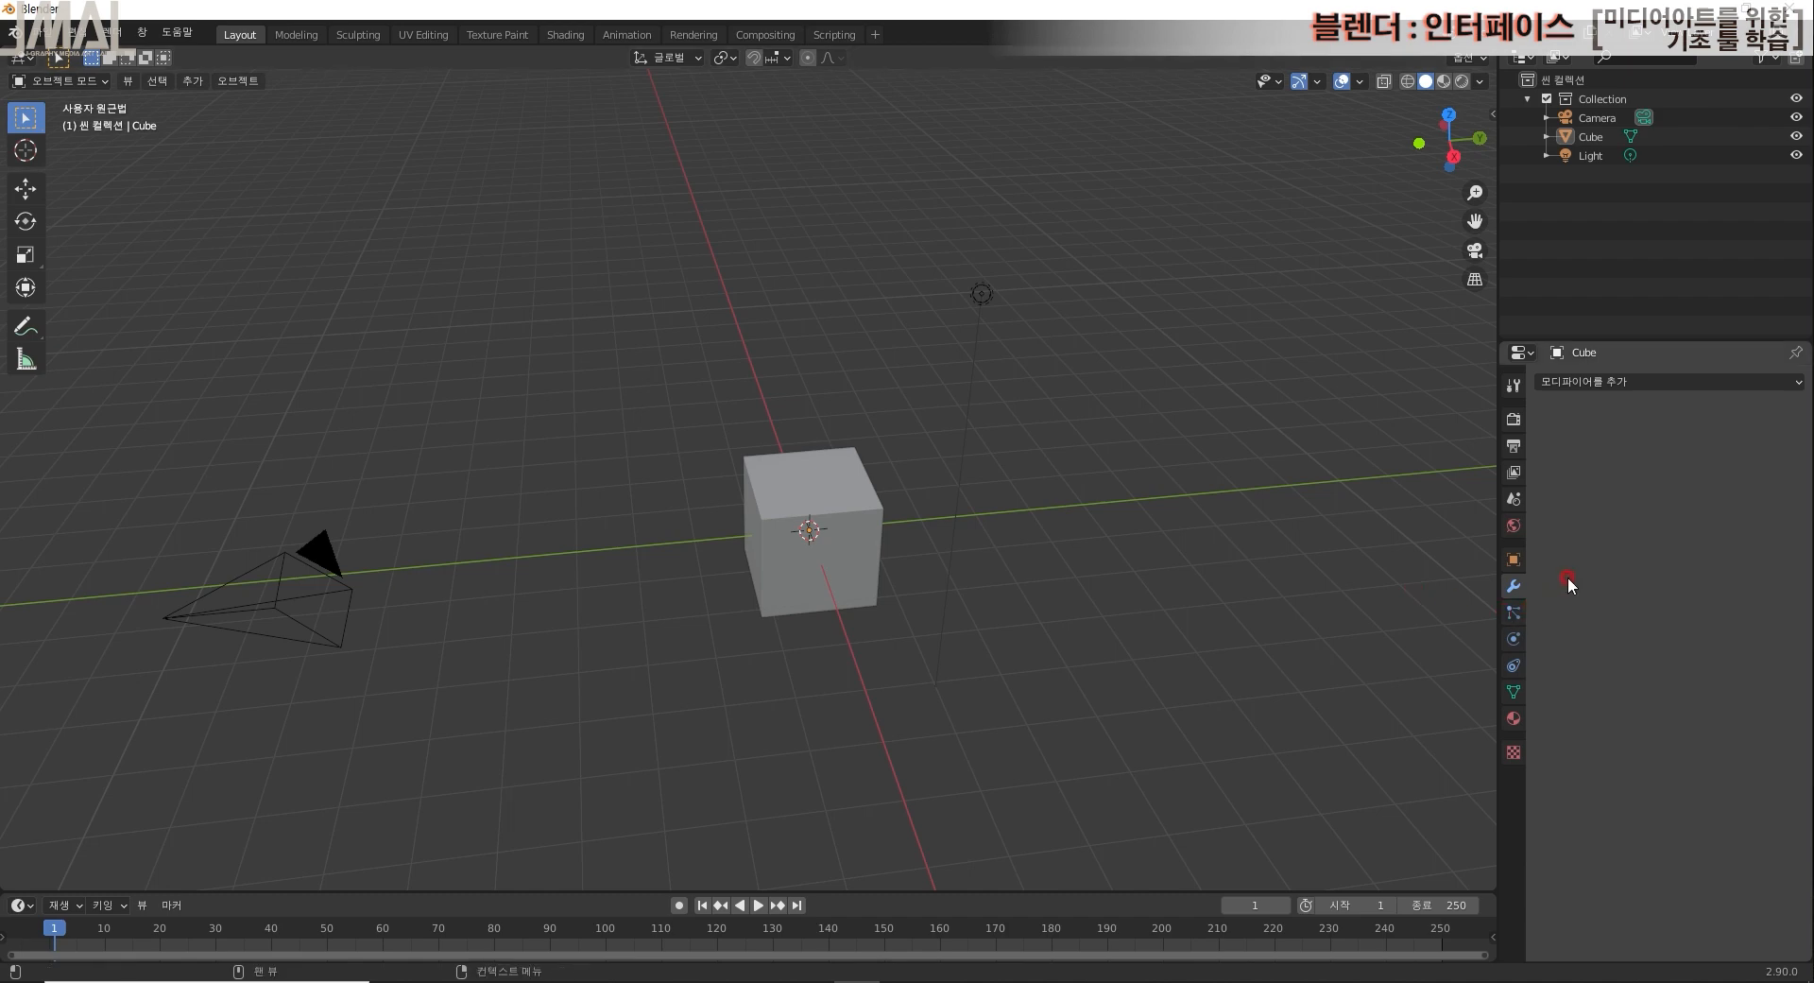
Step: Look through the cube's particle, physics, constraint, mesh data, material and texture properties, returning to the material
{"action": "left_click", "coordinate": [1514, 613]}
{"action": "left_click", "coordinate": [1513, 638]}
{"action": "left_click", "coordinate": [1513, 665]}
{"action": "left_click", "coordinate": [1514, 691]}
{"action": "left_click", "coordinate": [1513, 718]}
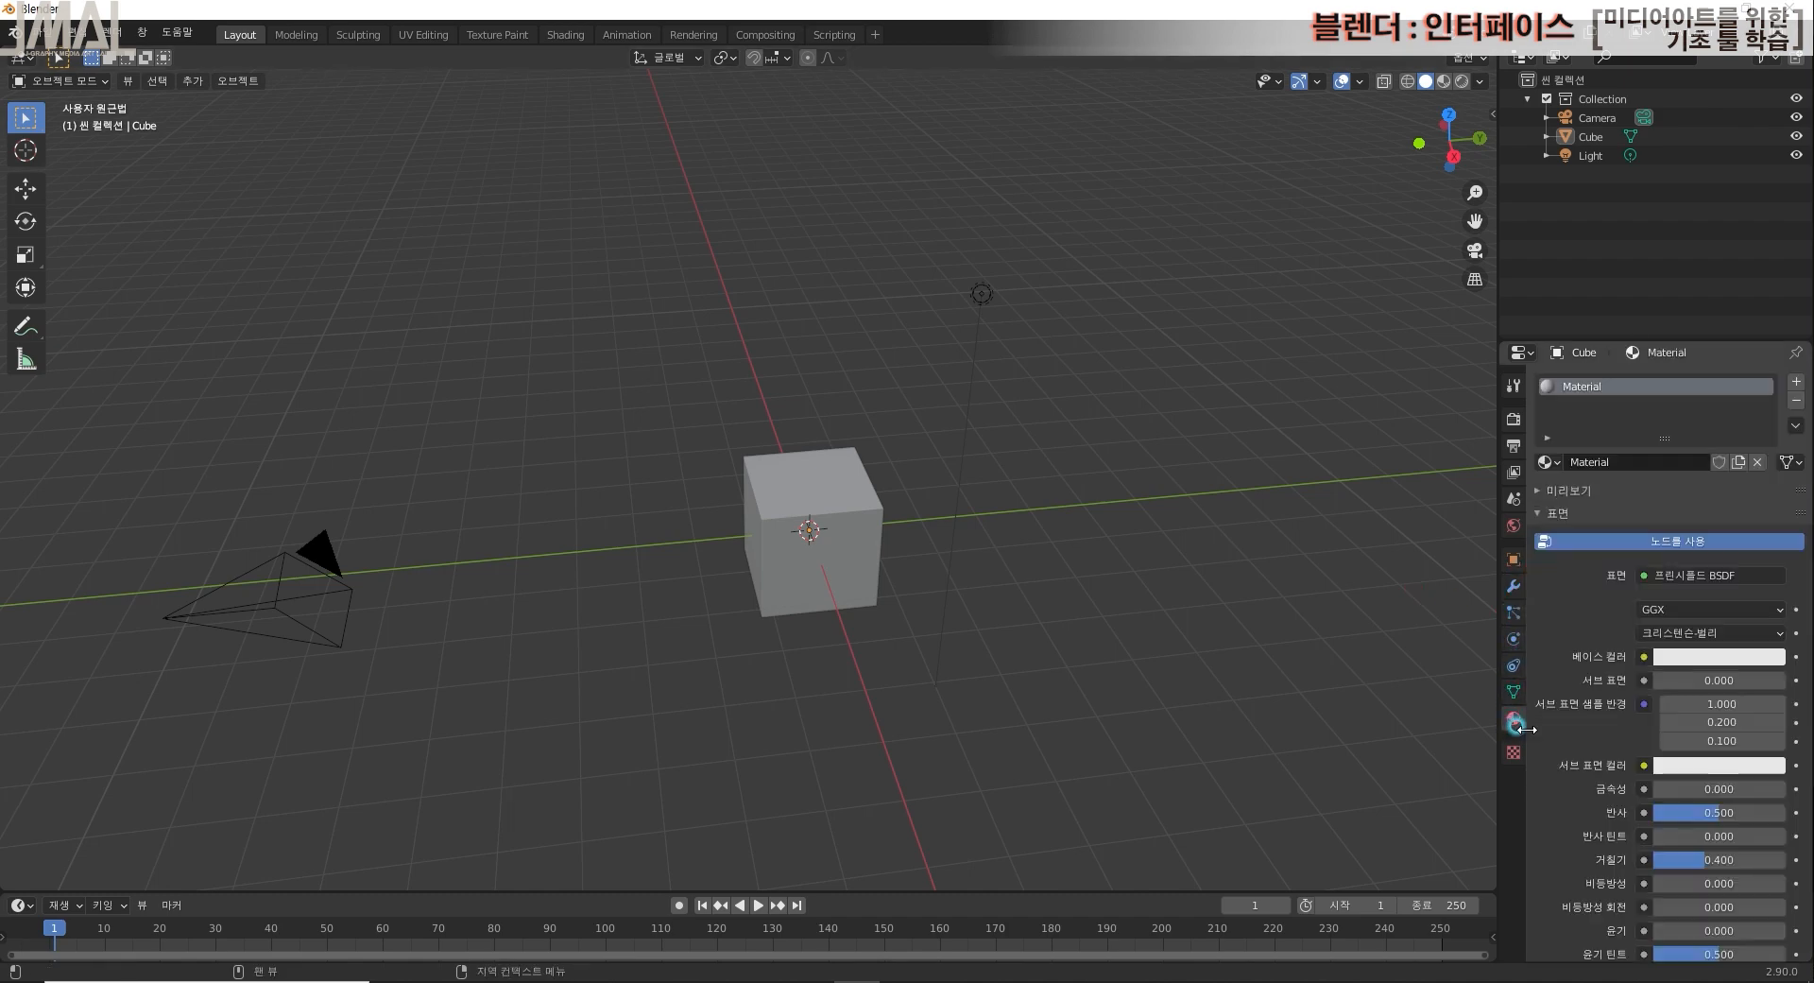
{"action": "left_click", "coordinate": [1509, 747]}
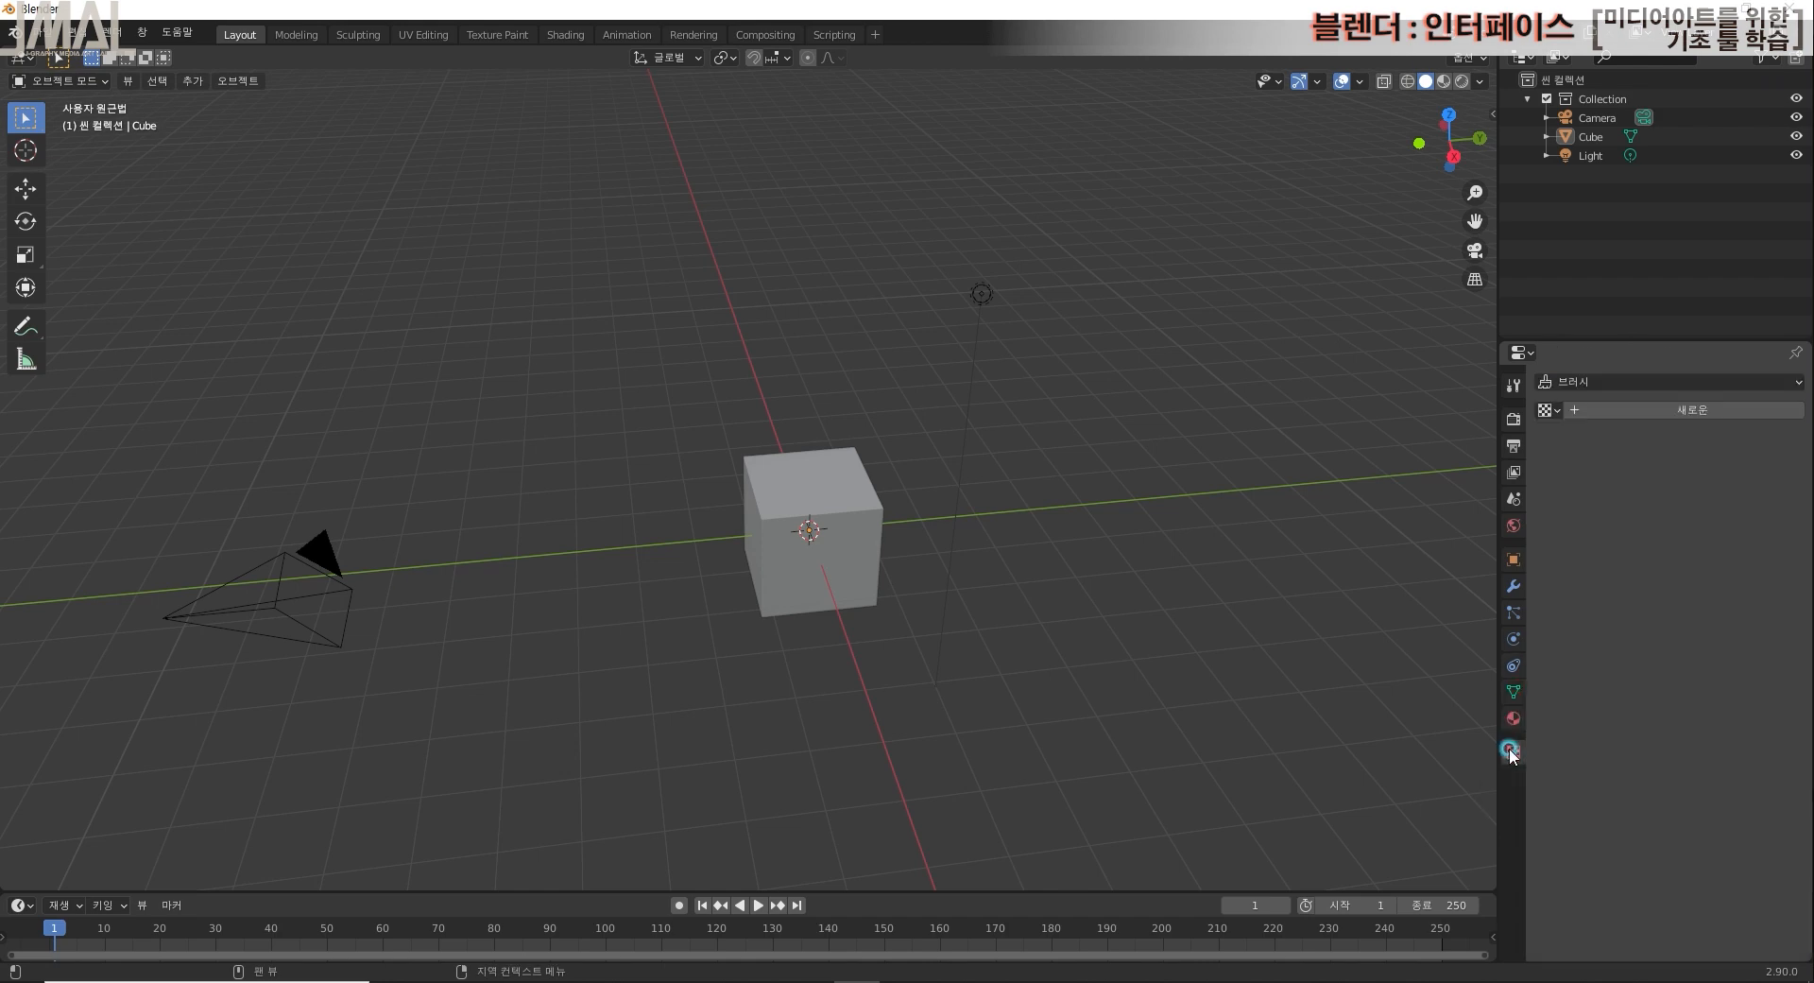
{"action": "left_click", "coordinate": [1514, 719]}
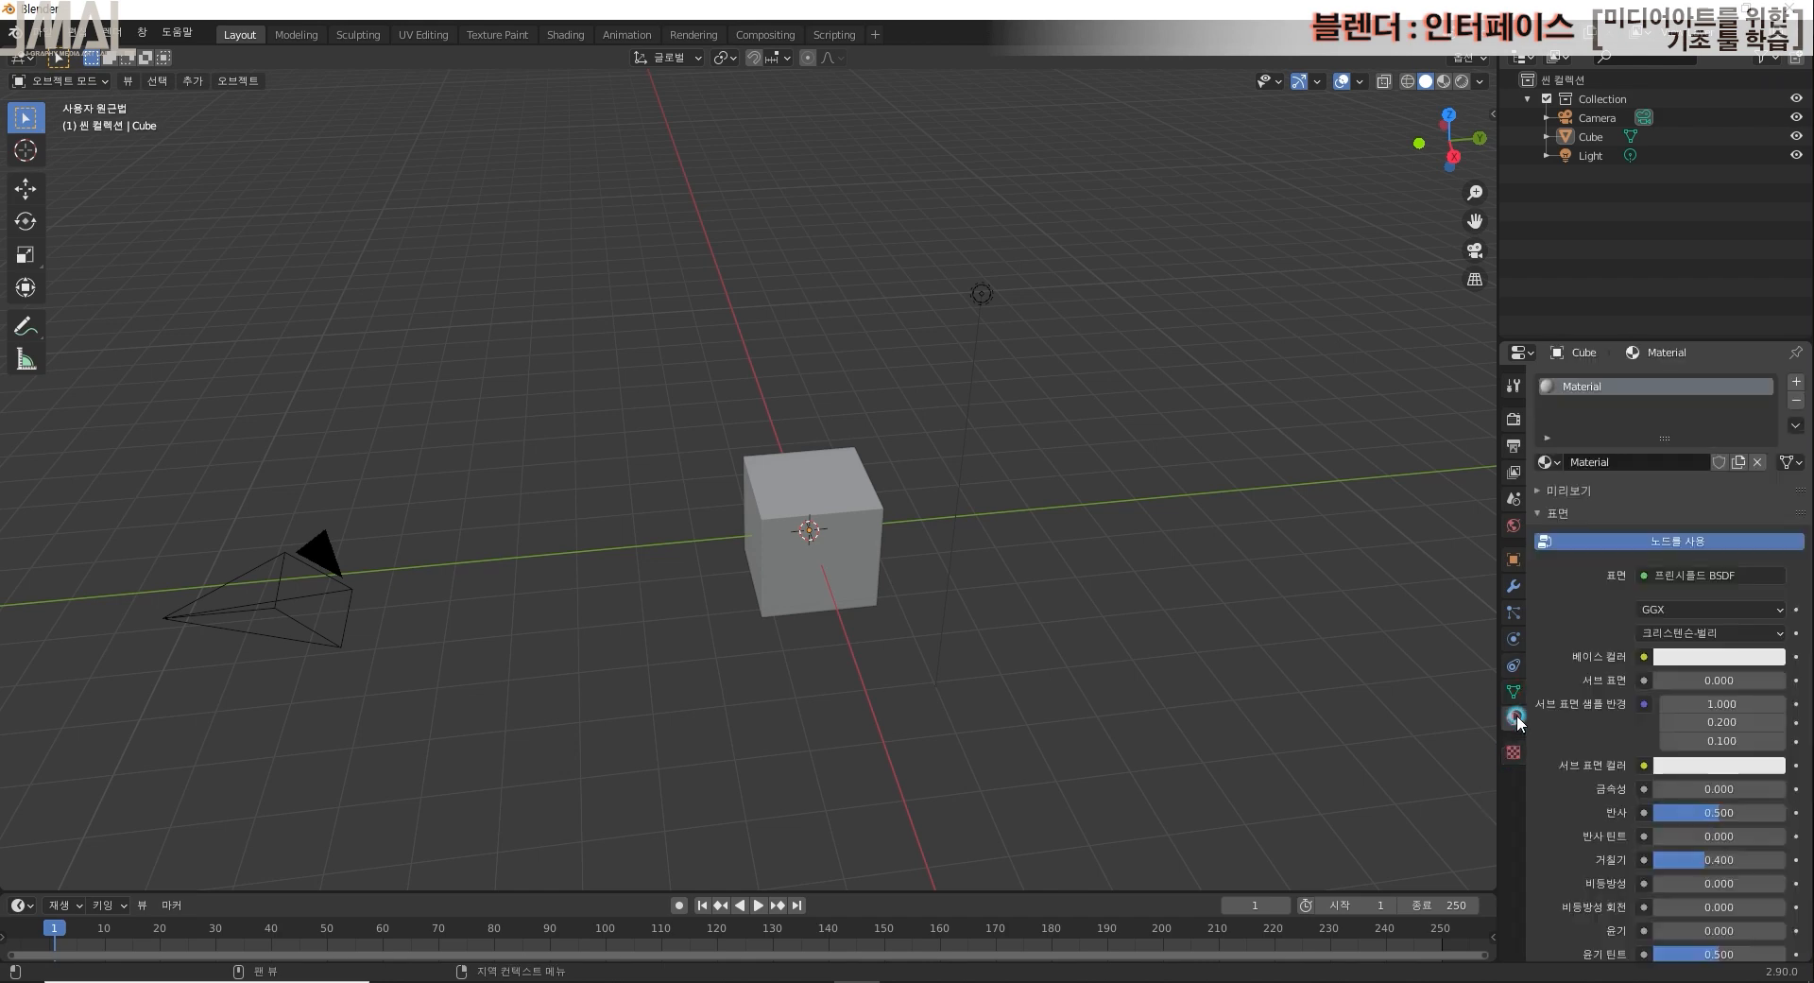
Step: Review the output, render, scene, world, object and physics properties again, ending on the cube's mesh data properties
{"action": "left_click", "coordinate": [1514, 450]}
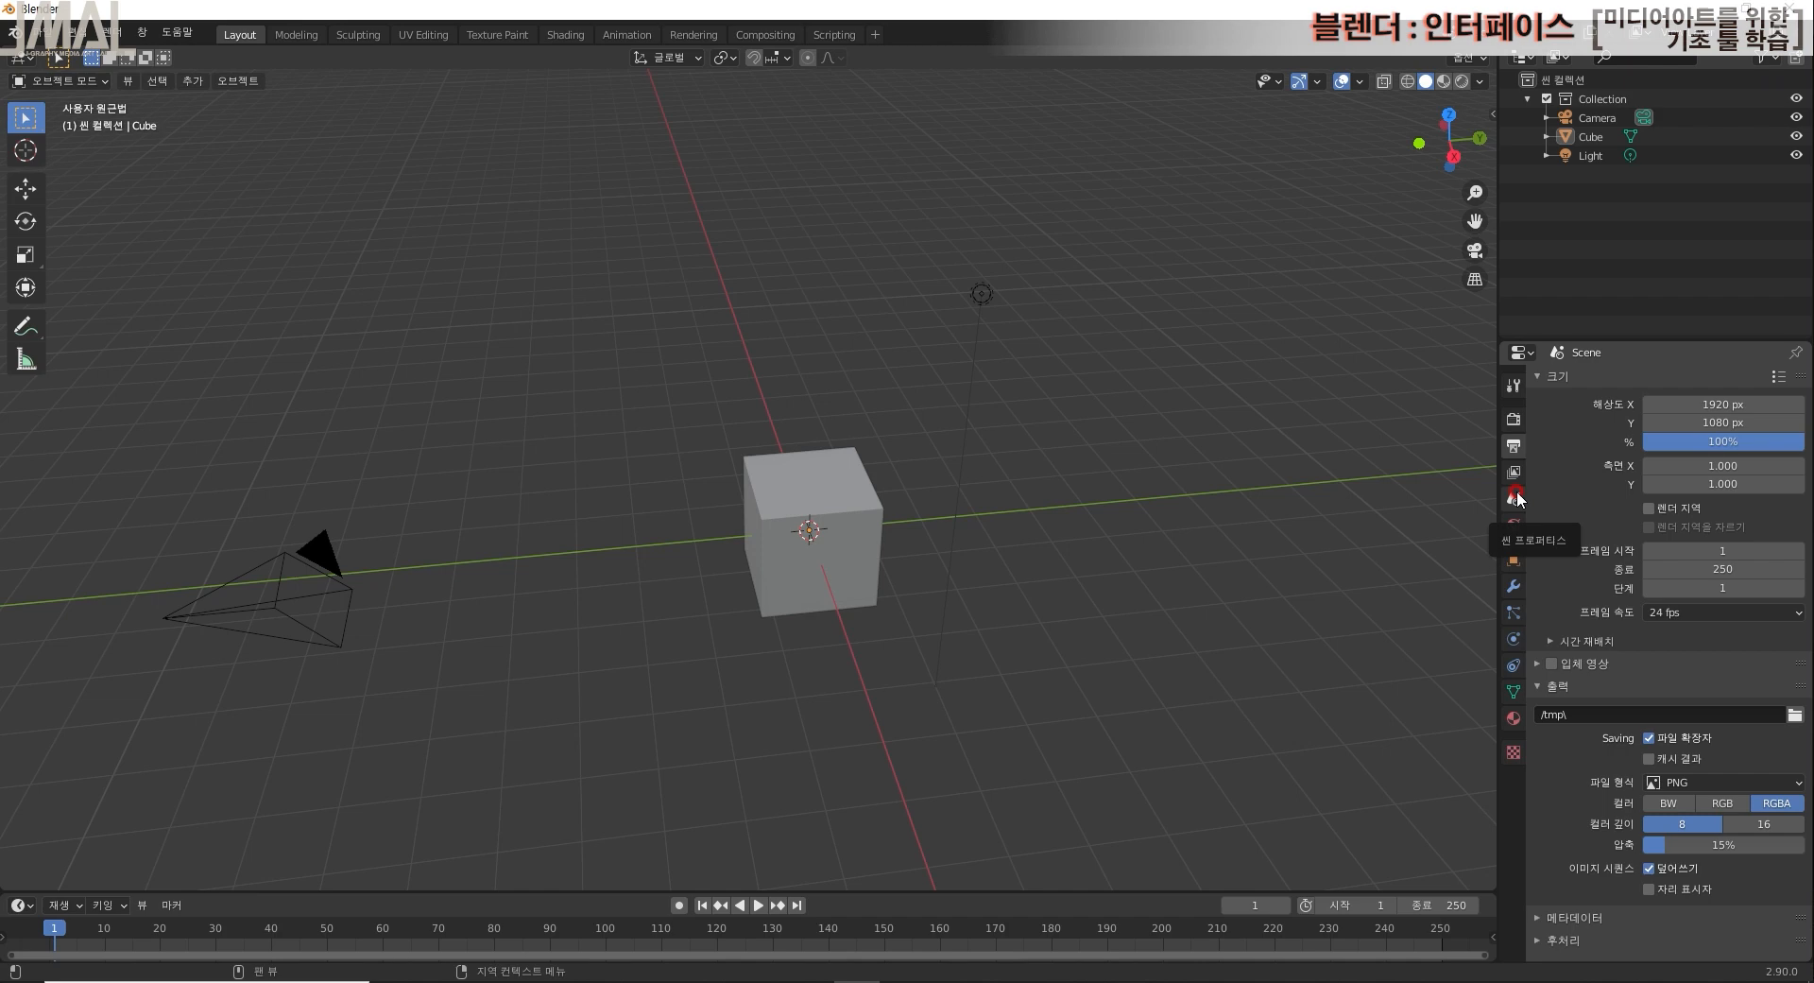
{"action": "left_click", "coordinate": [1513, 418]}
{"action": "left_click", "coordinate": [1516, 501]}
{"action": "left_click", "coordinate": [1514, 526]}
{"action": "left_click", "coordinate": [1514, 559]}
{"action": "left_click", "coordinate": [1512, 638]}
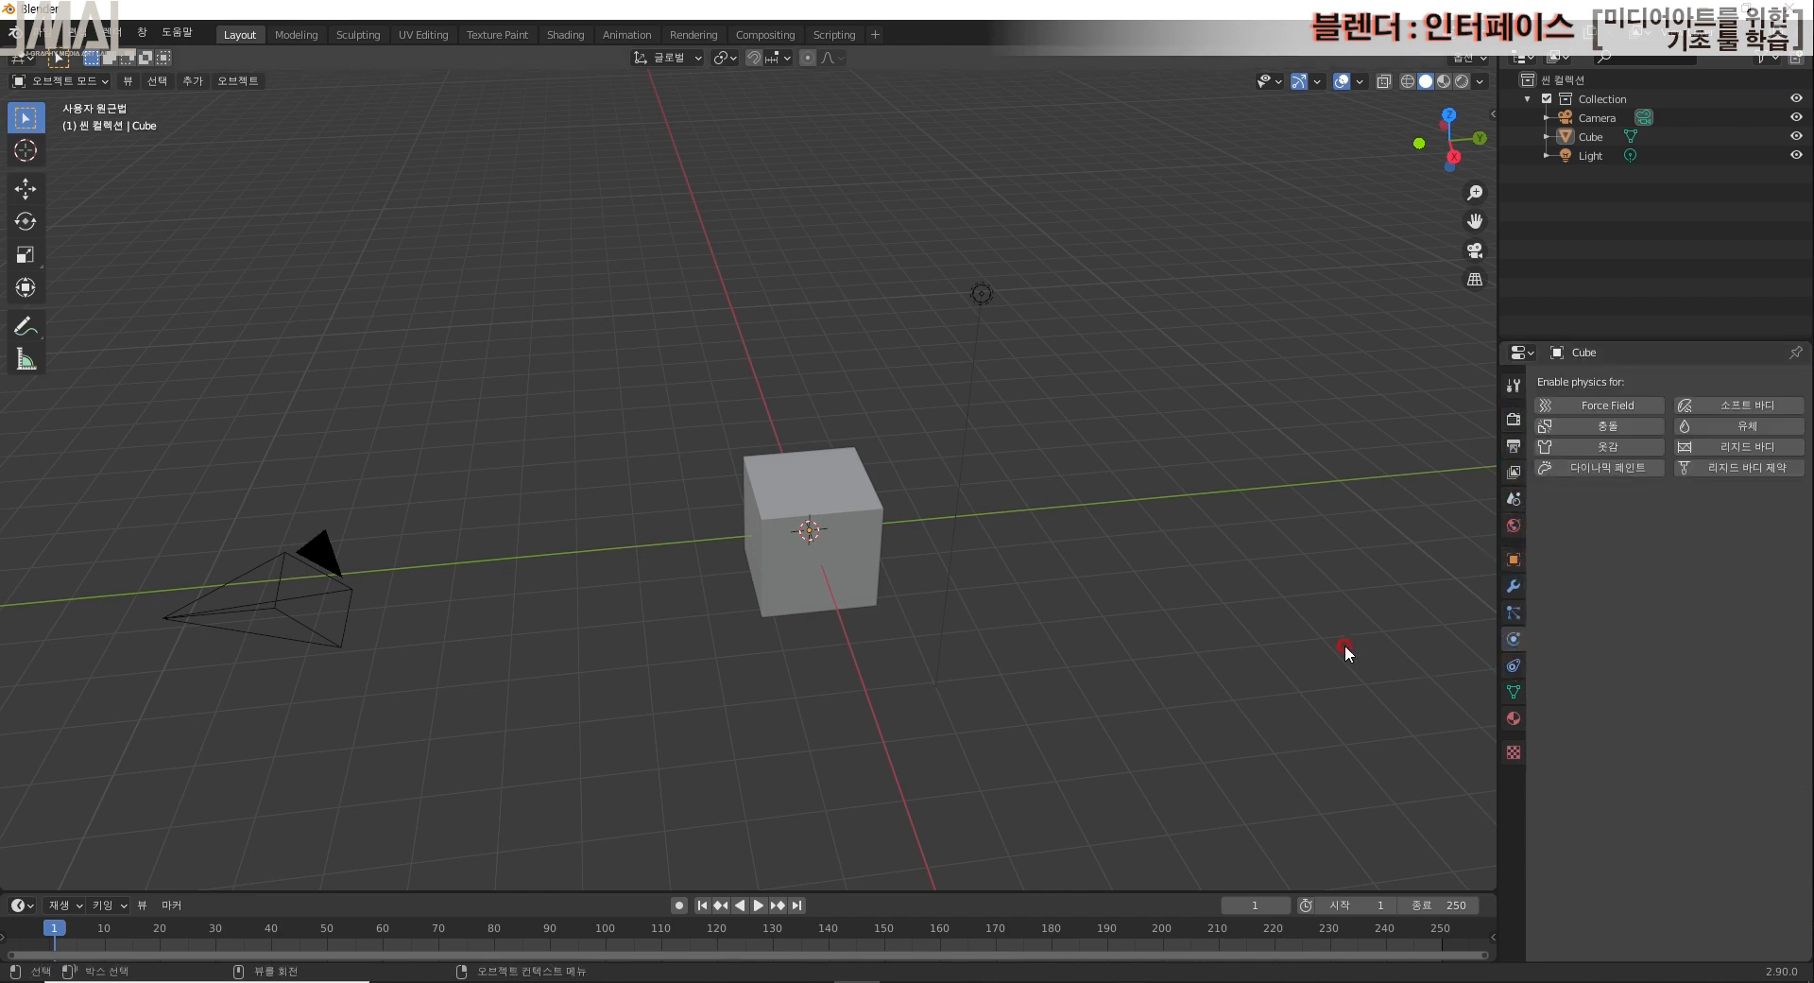
{"action": "left_click", "coordinate": [1512, 690]}
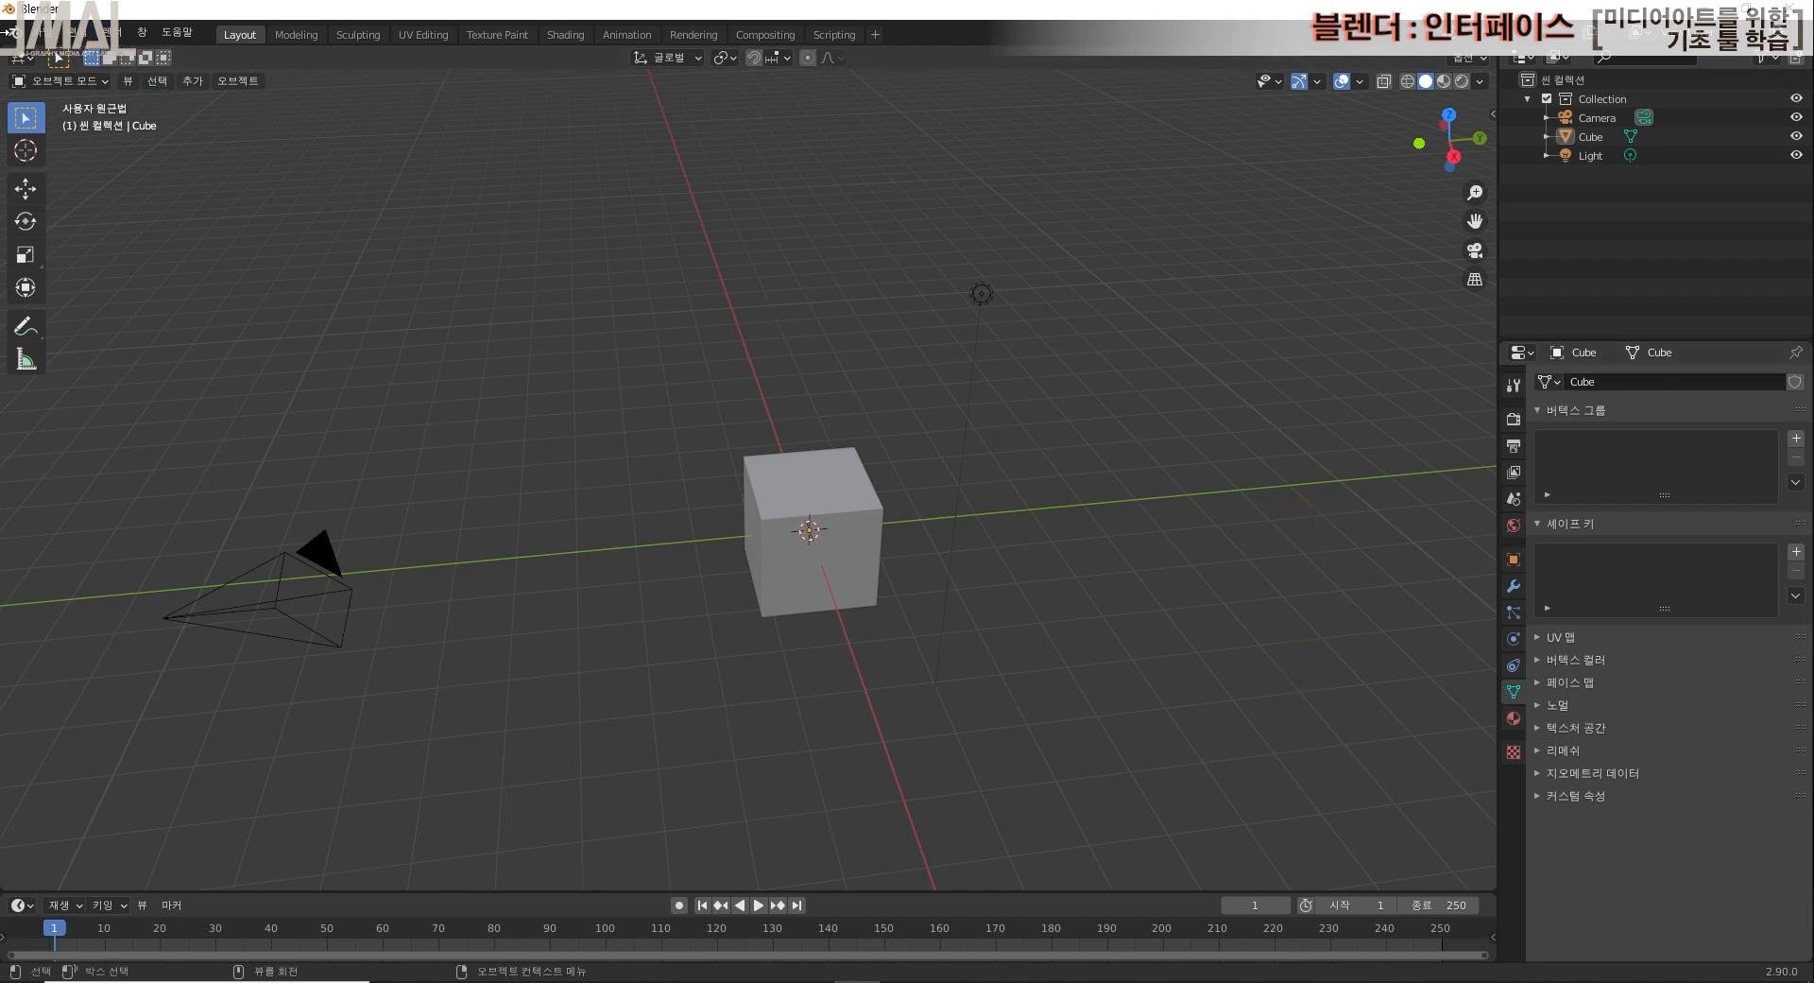
Step: Examine the application-level file, rendering and help commands without choosing any
{"action": "left_click", "coordinate": [42, 32]}
{"action": "mouse_move", "coordinate": [107, 41]}
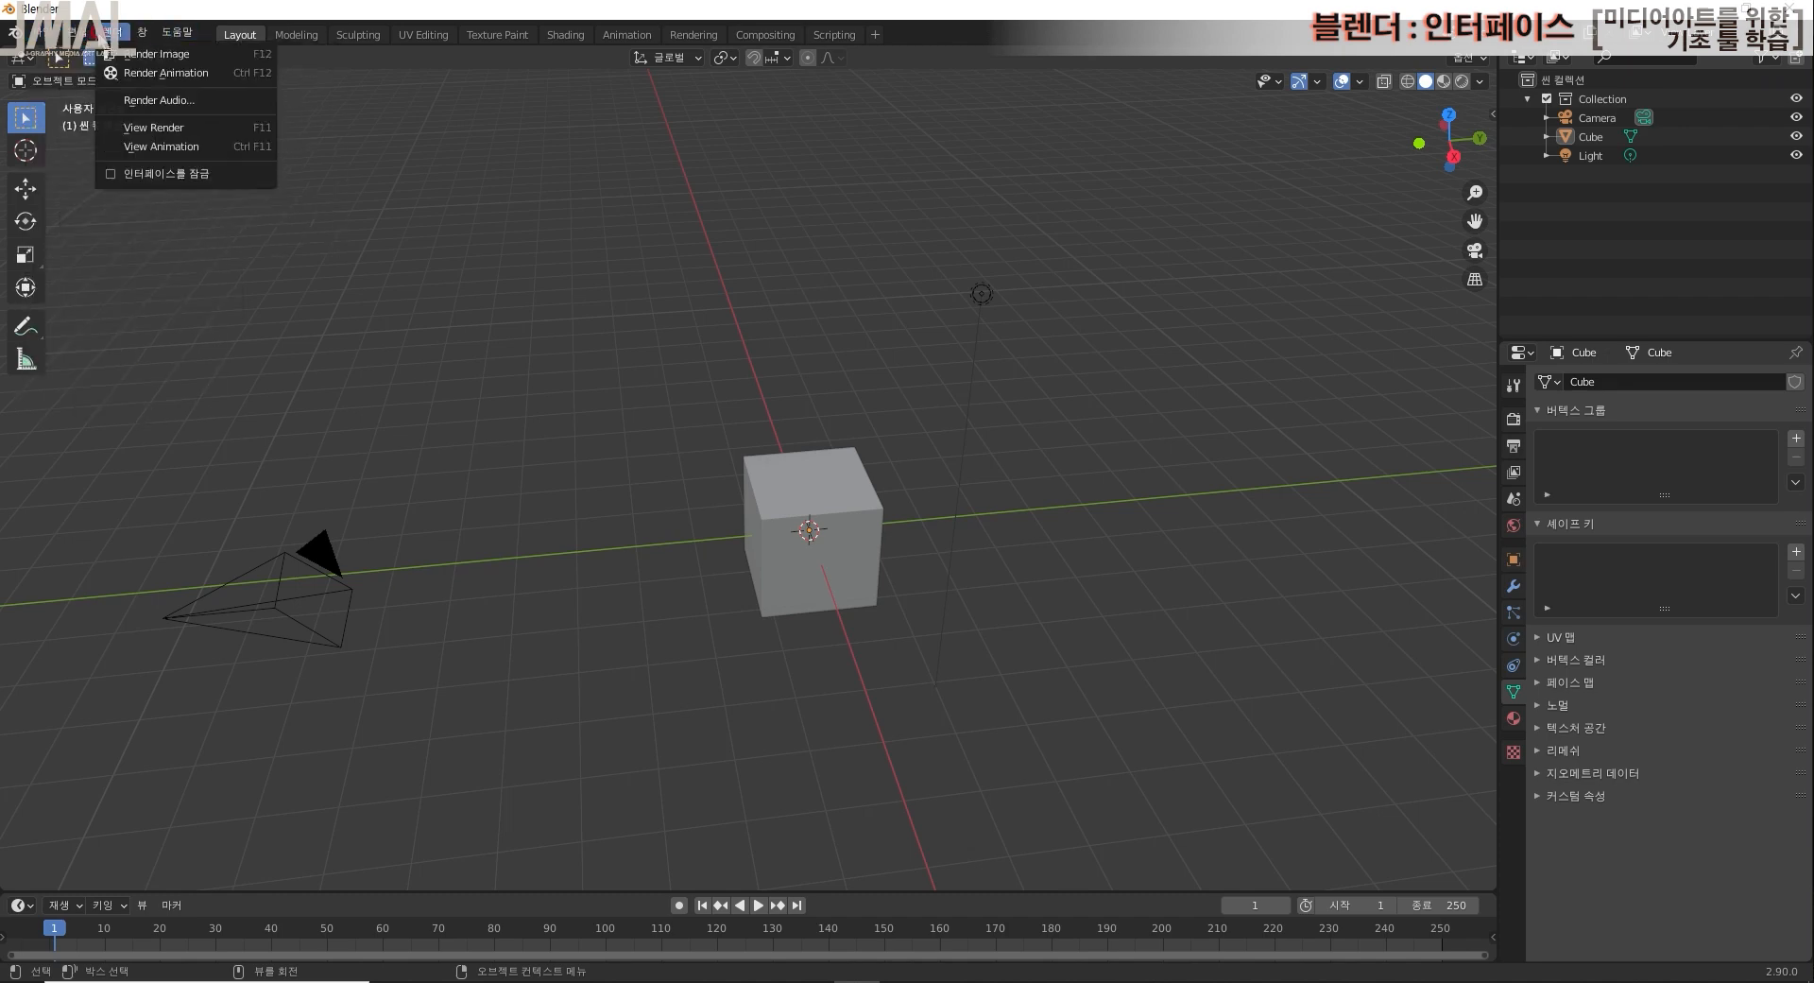
{"action": "mouse_move", "coordinate": [186, 36]}
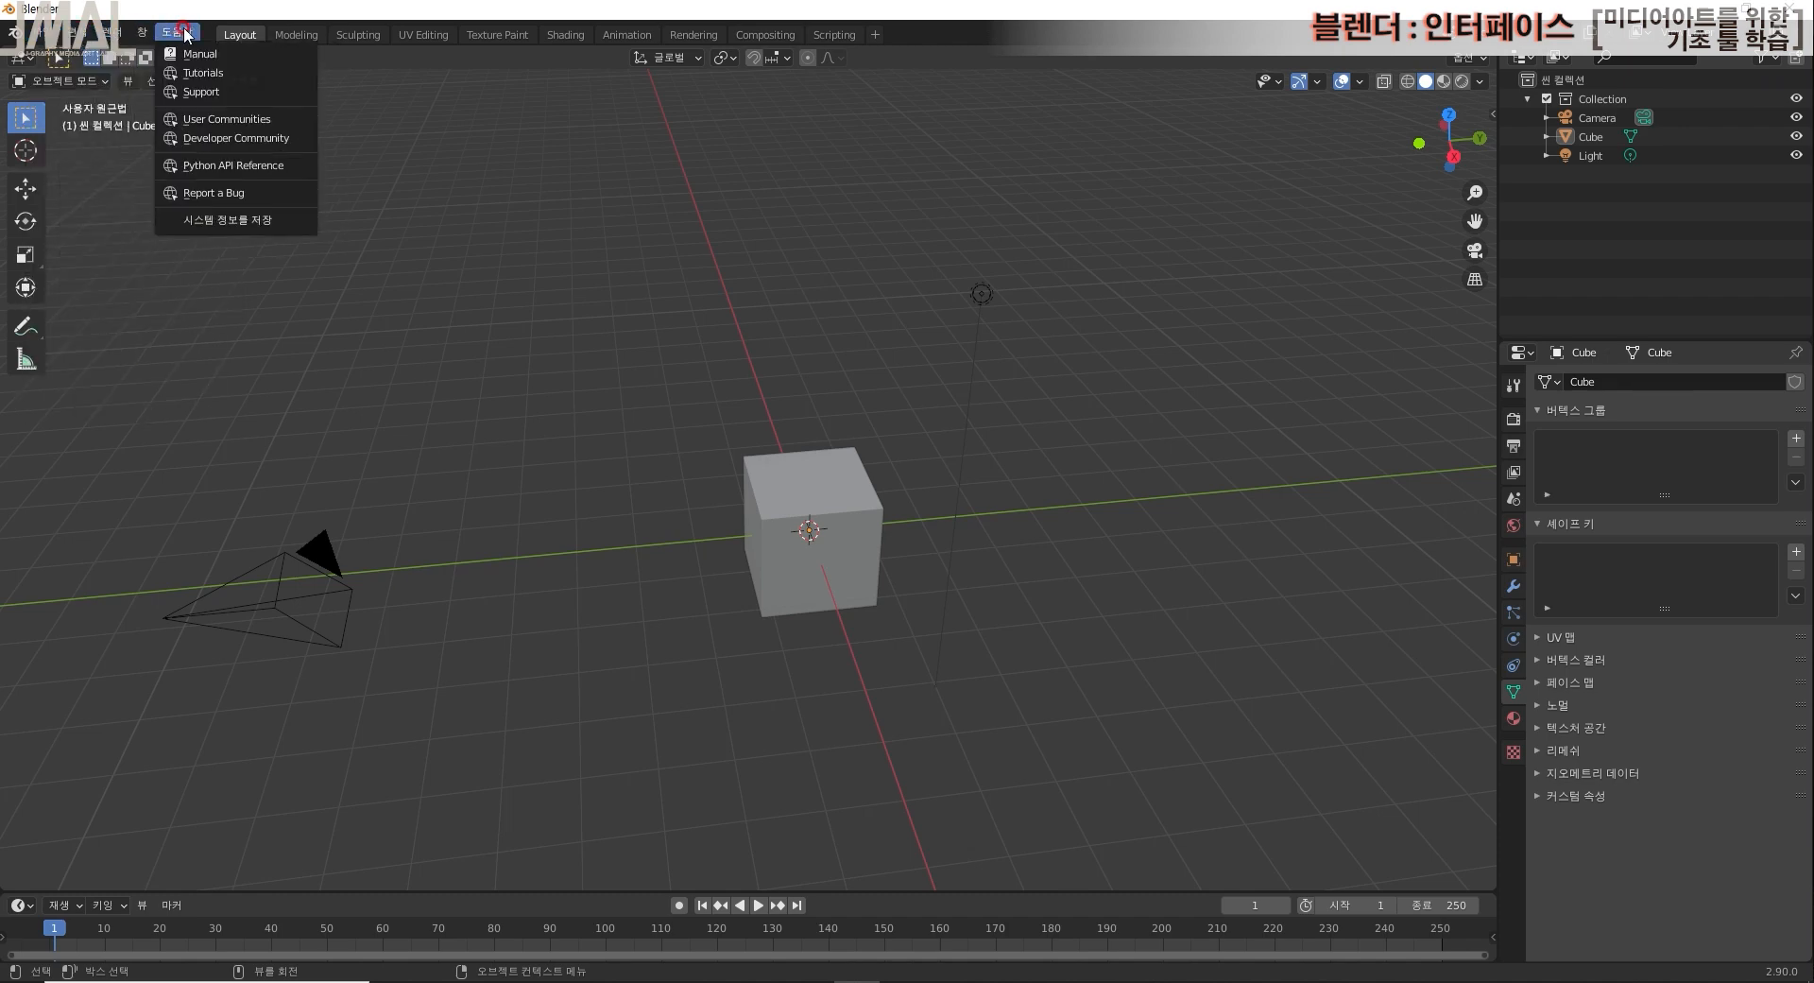
{"action": "left_click", "coordinate": [111, 32]}
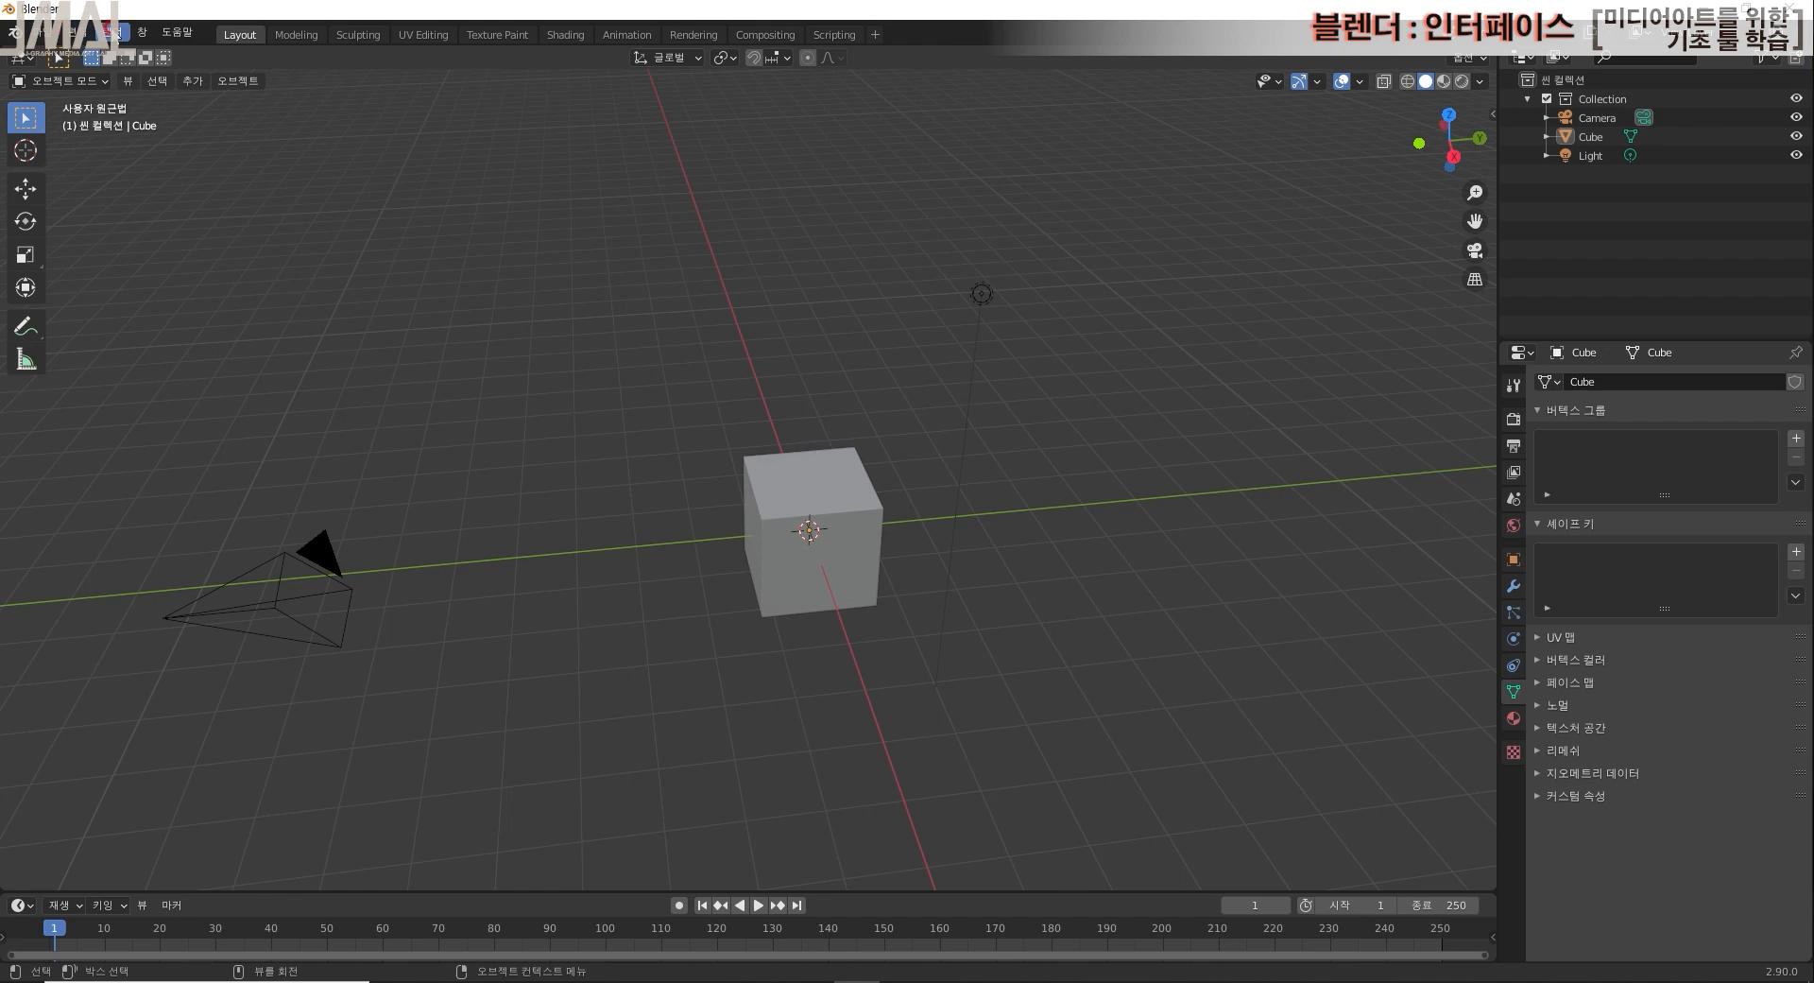
{"action": "left_click", "coordinate": [111, 32]}
{"action": "mouse_move", "coordinate": [141, 32]}
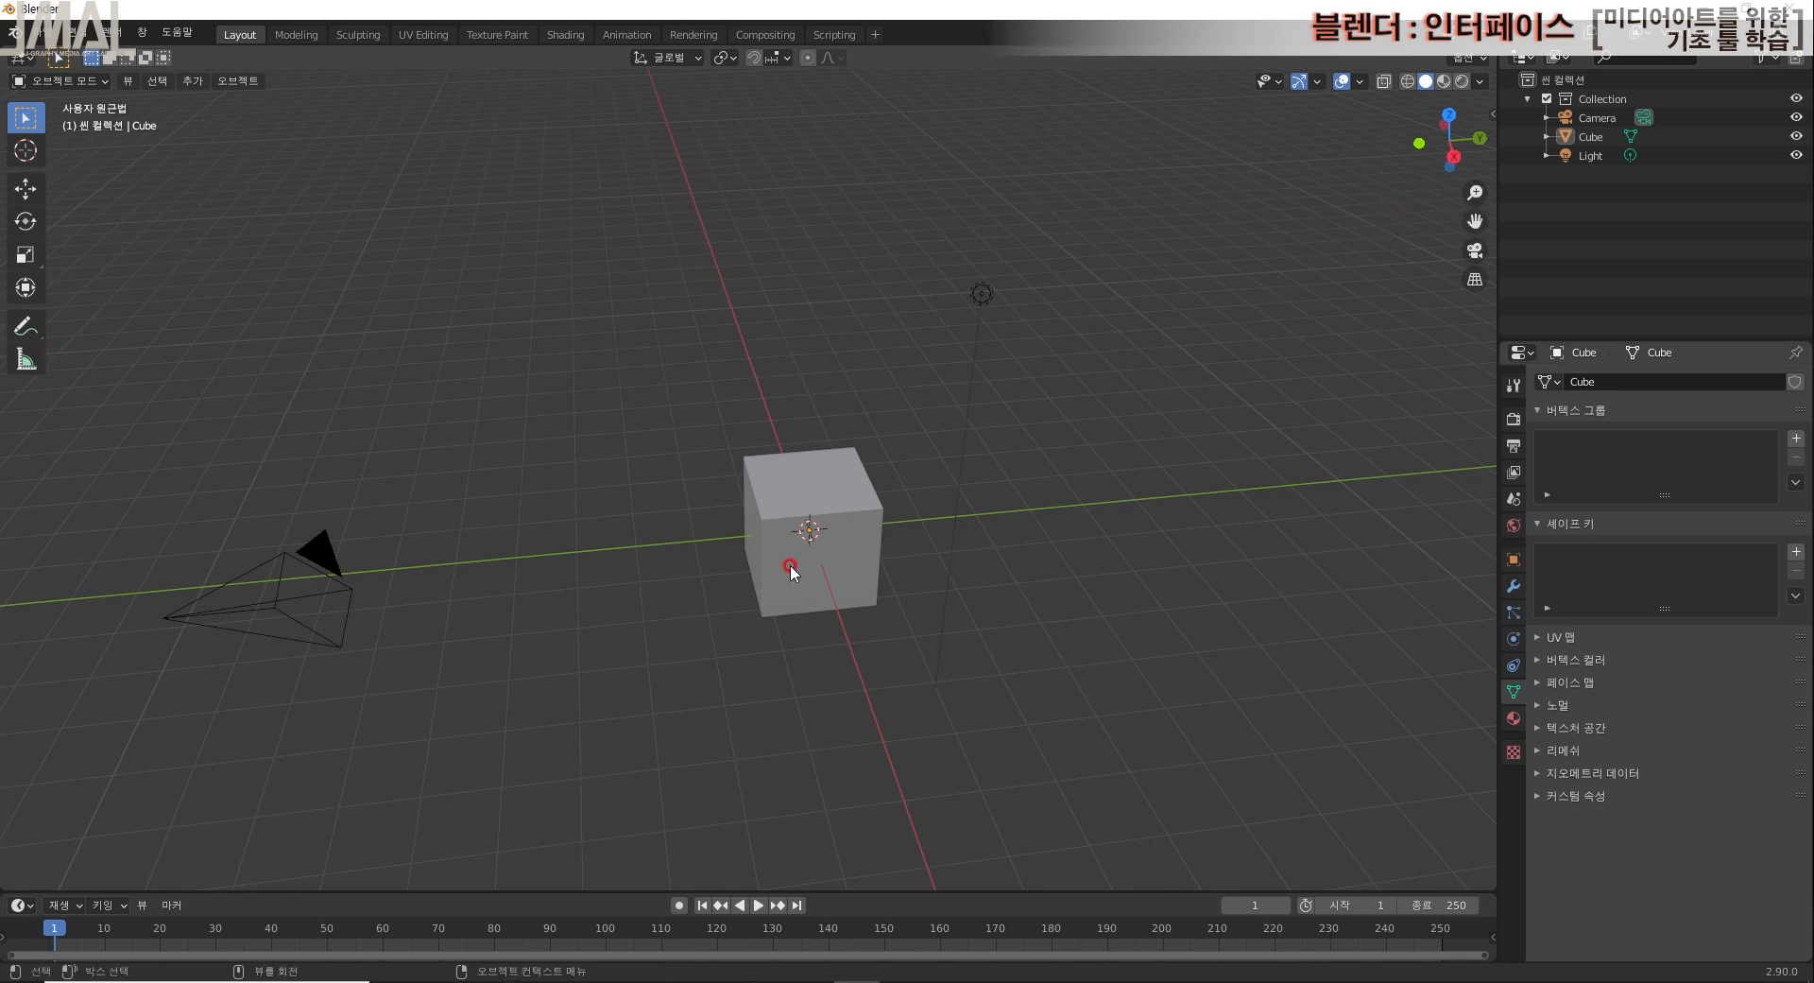
Step: Review the application-level editing, rendering, window and help commands, closing them without choosing any
{"action": "left_click", "coordinate": [77, 32]}
{"action": "left_click", "coordinate": [77, 32]}
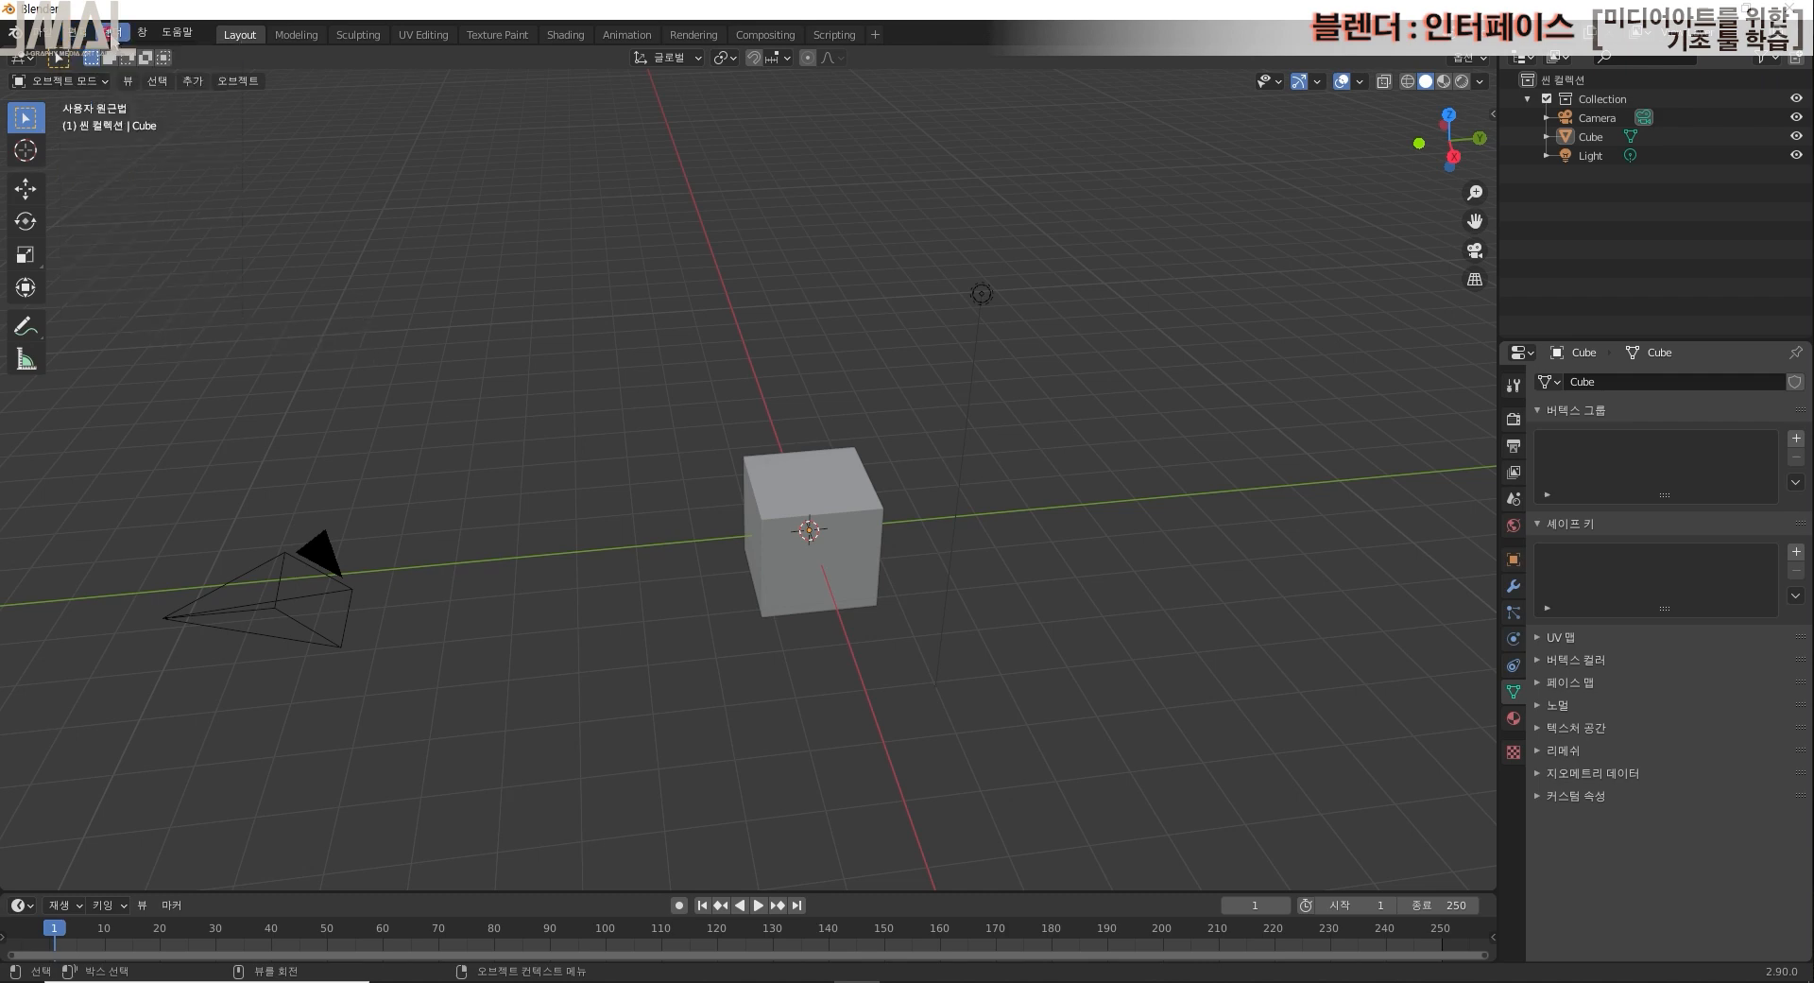
{"action": "left_click", "coordinate": [111, 32]}
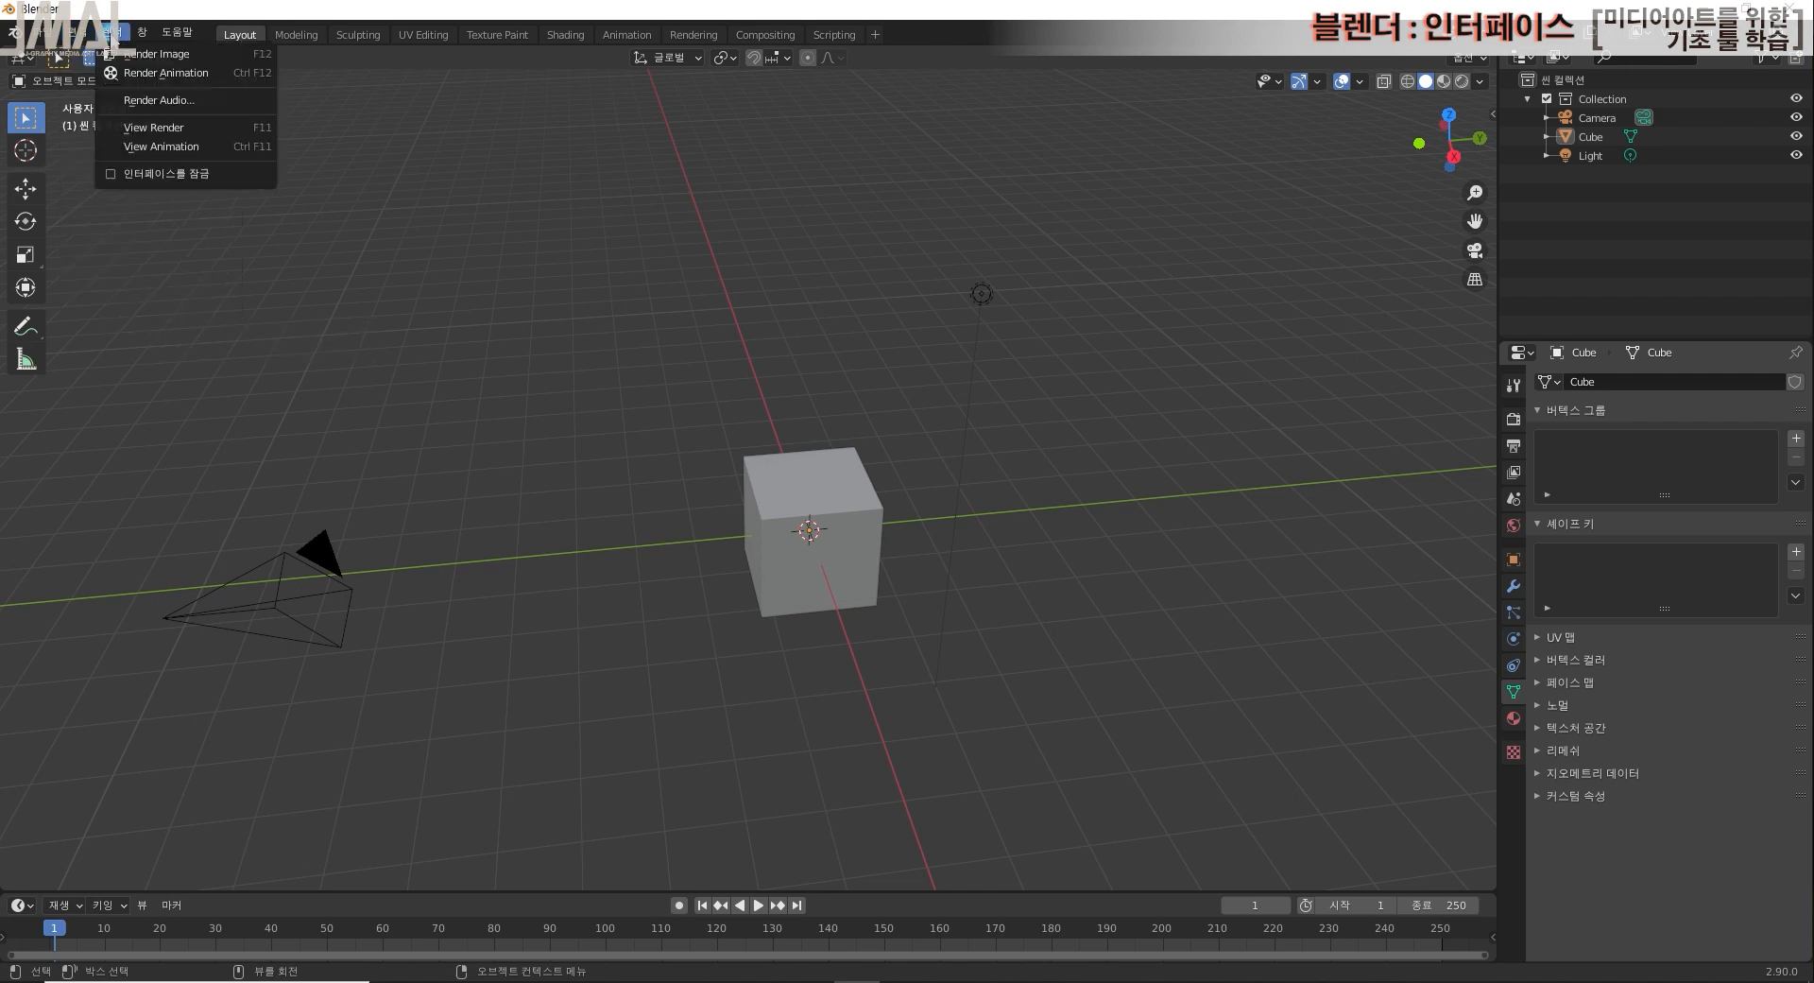
{"action": "left_click", "coordinate": [142, 33]}
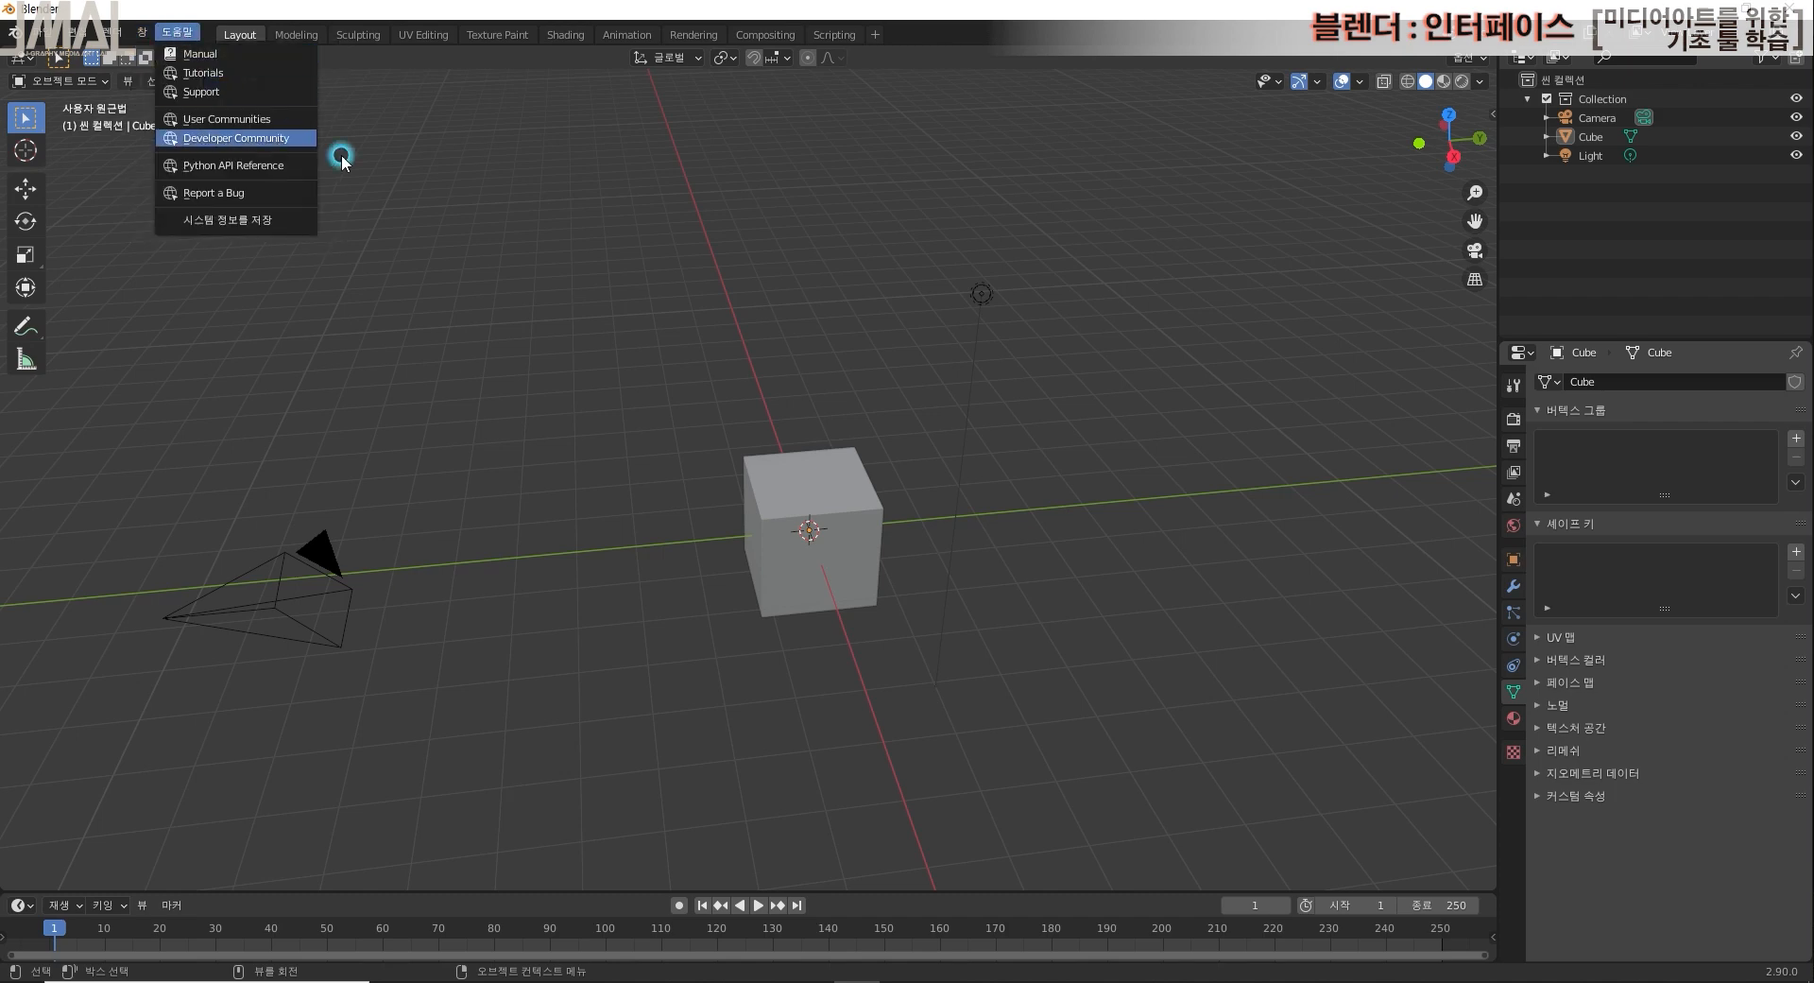
{"action": "left_click", "coordinate": [91, 270]}
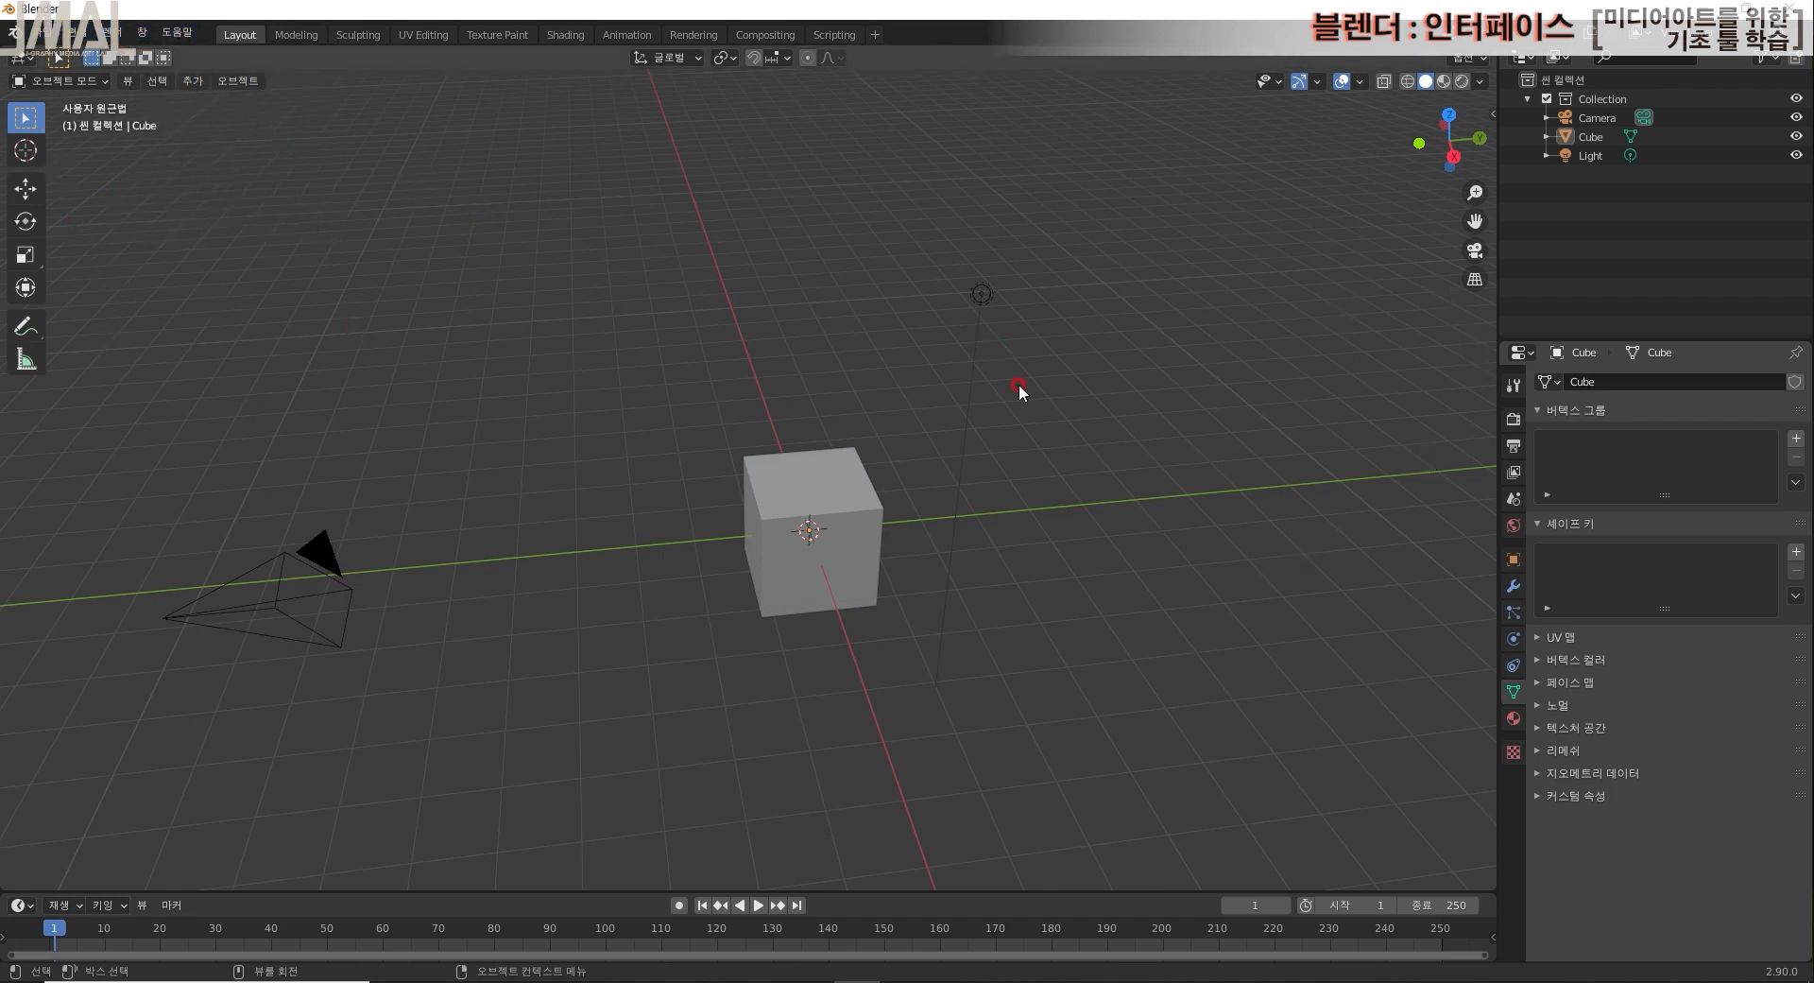
{"action": "left_click", "coordinate": [1096, 206]}
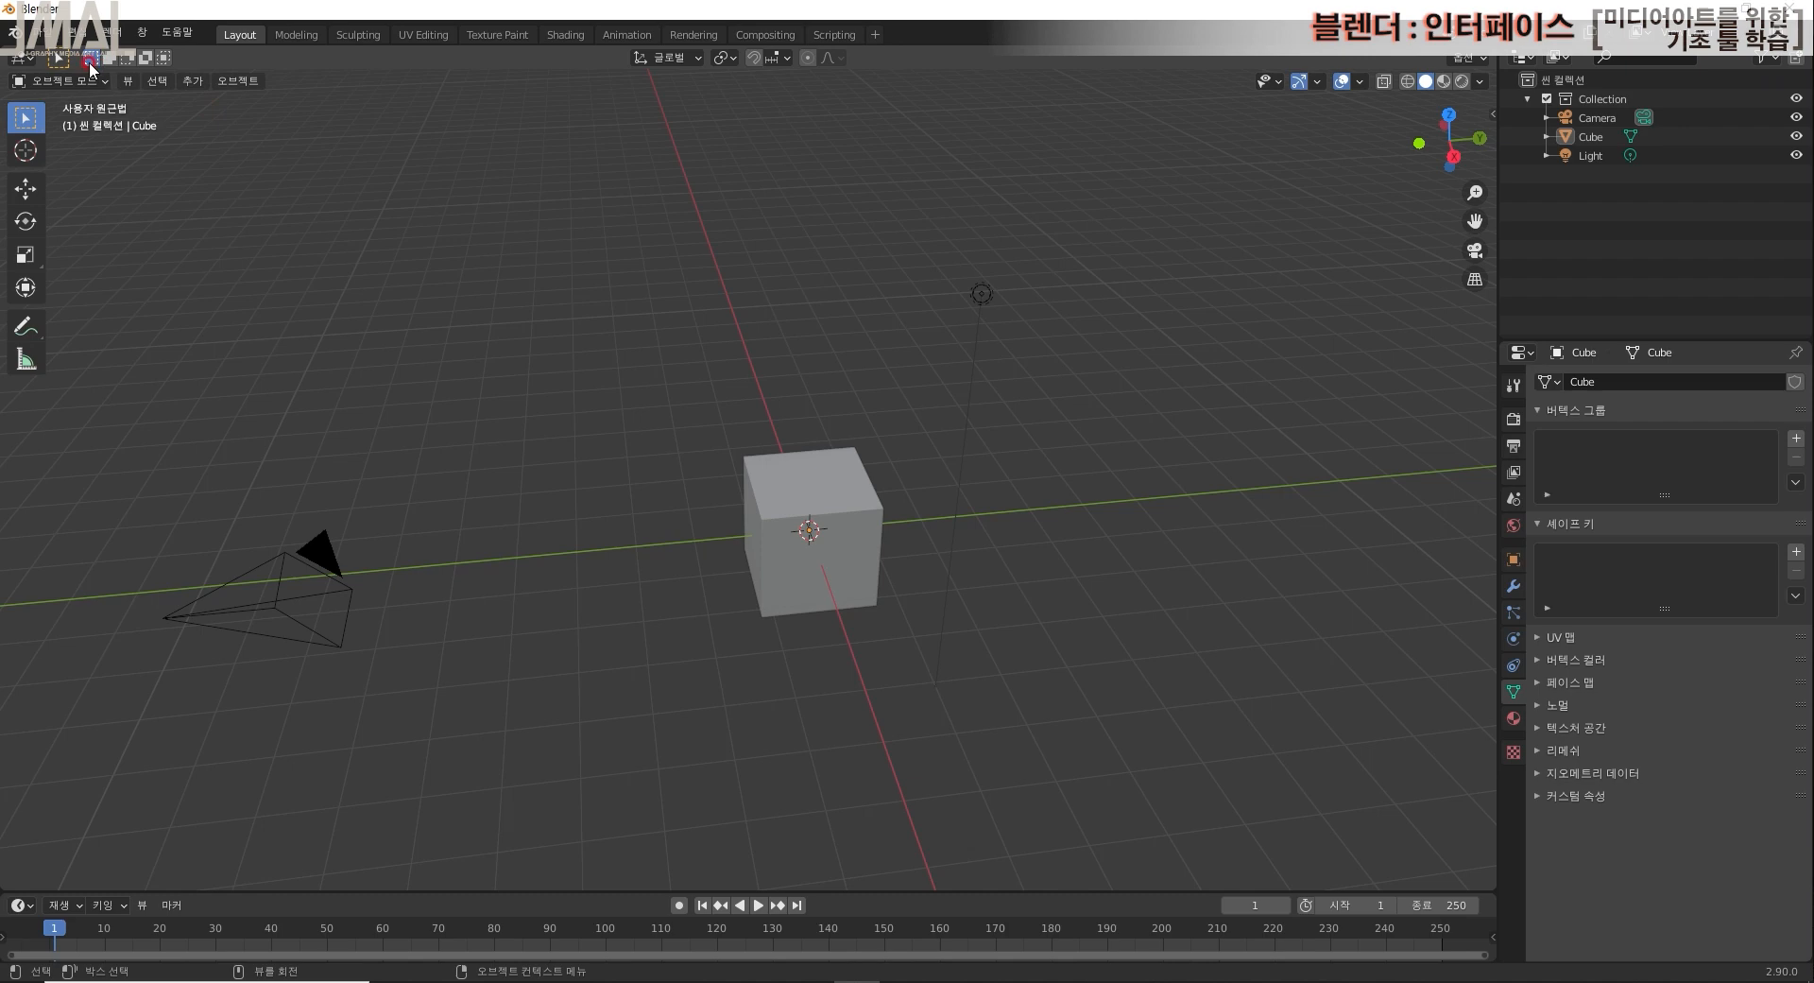
{"action": "left_click", "coordinate": [76, 31]}
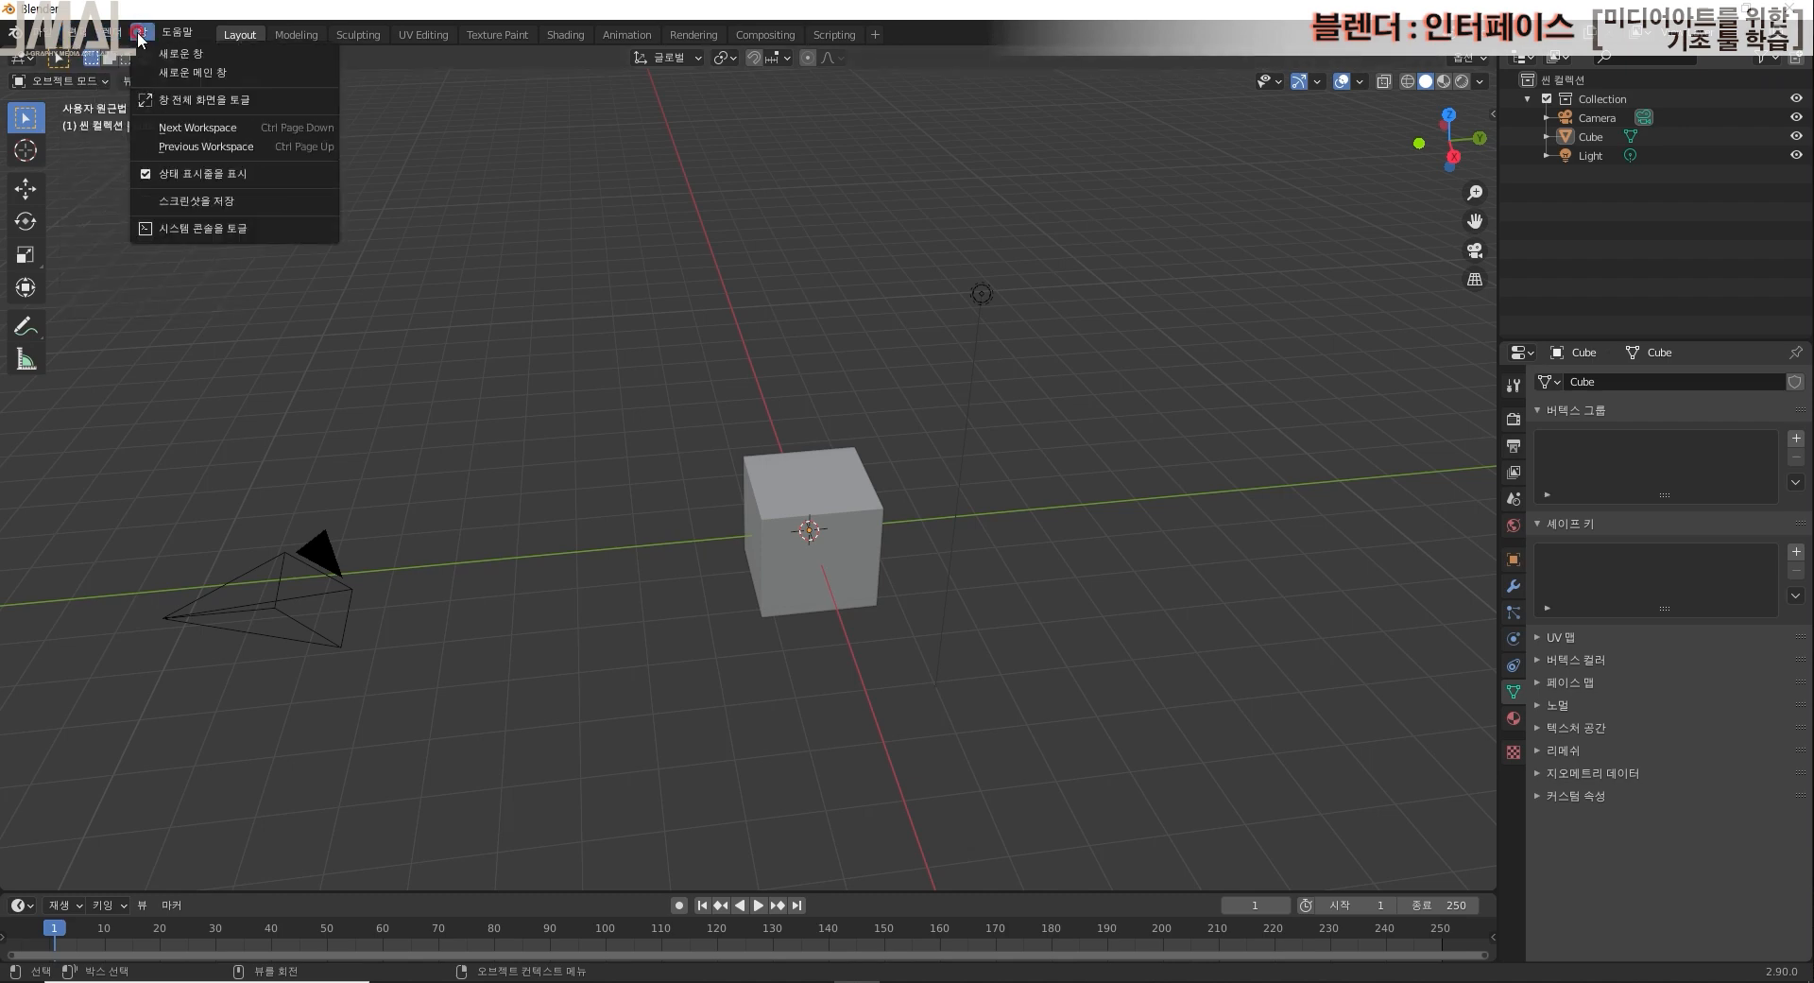
{"action": "left_click", "coordinate": [434, 251]}
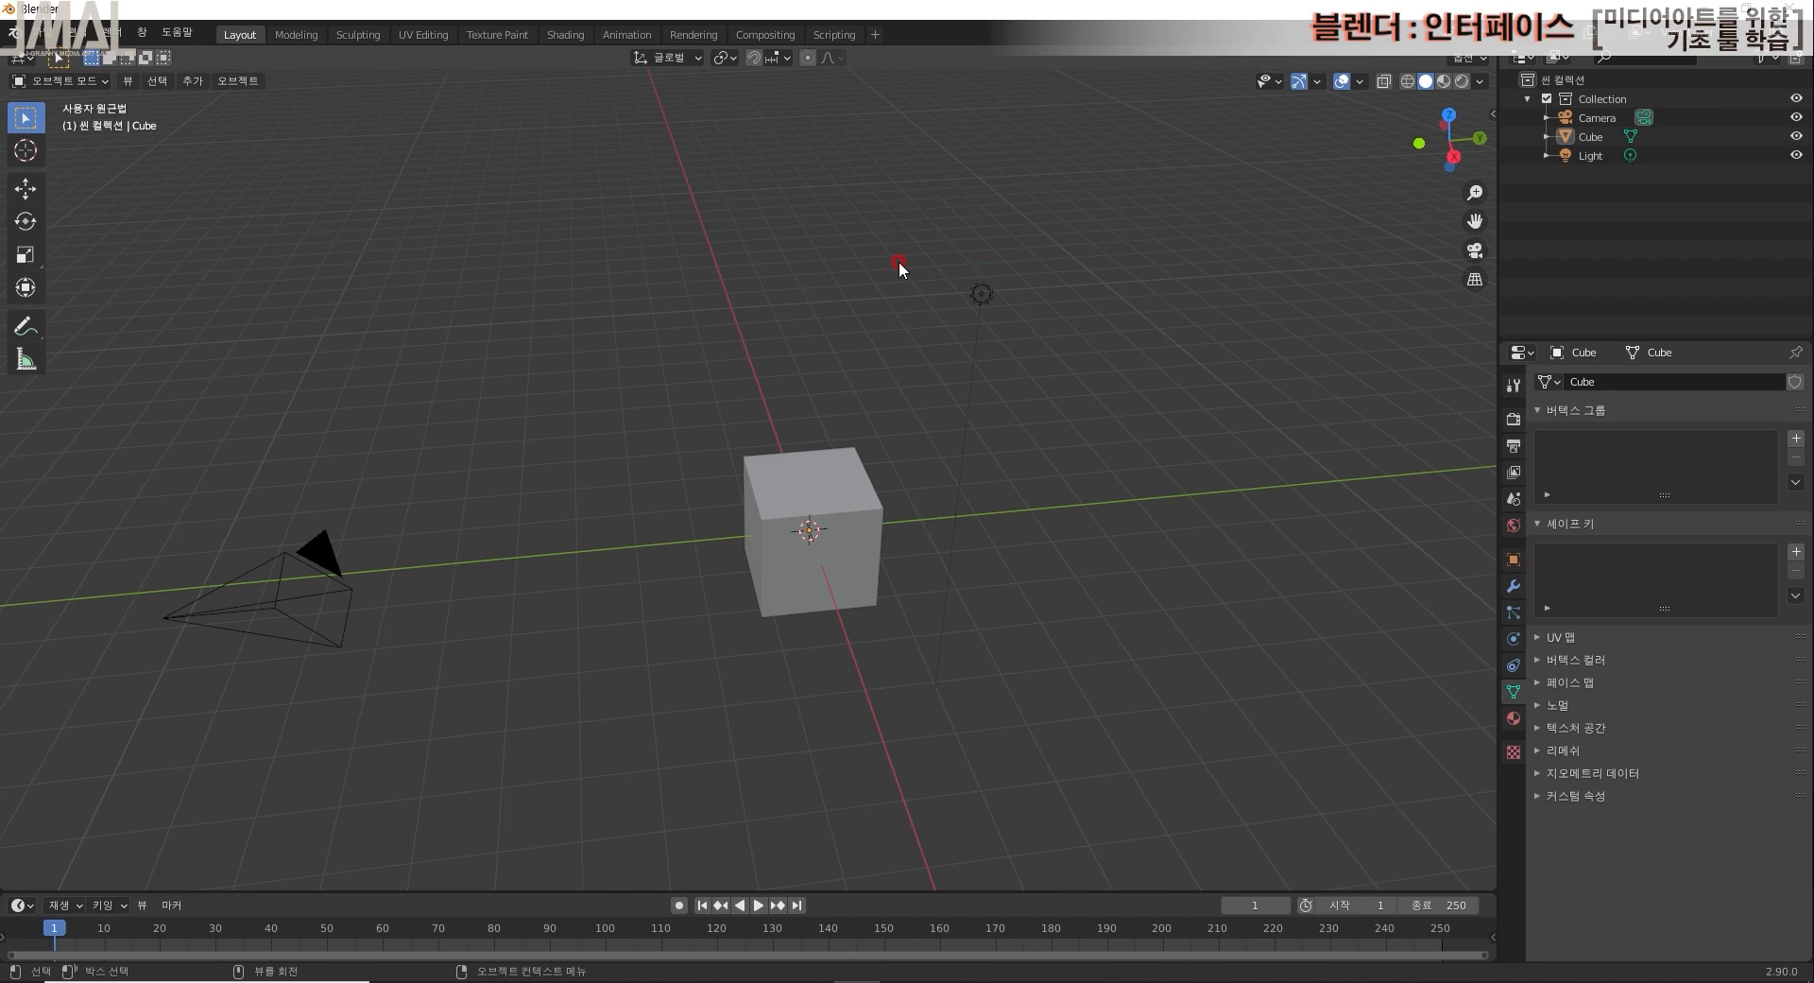
Step: Stay in the Layout workspace and orbit the viewport to view the cube, camera and light from other angles
{"action": "left_click", "coordinate": [231, 36]}
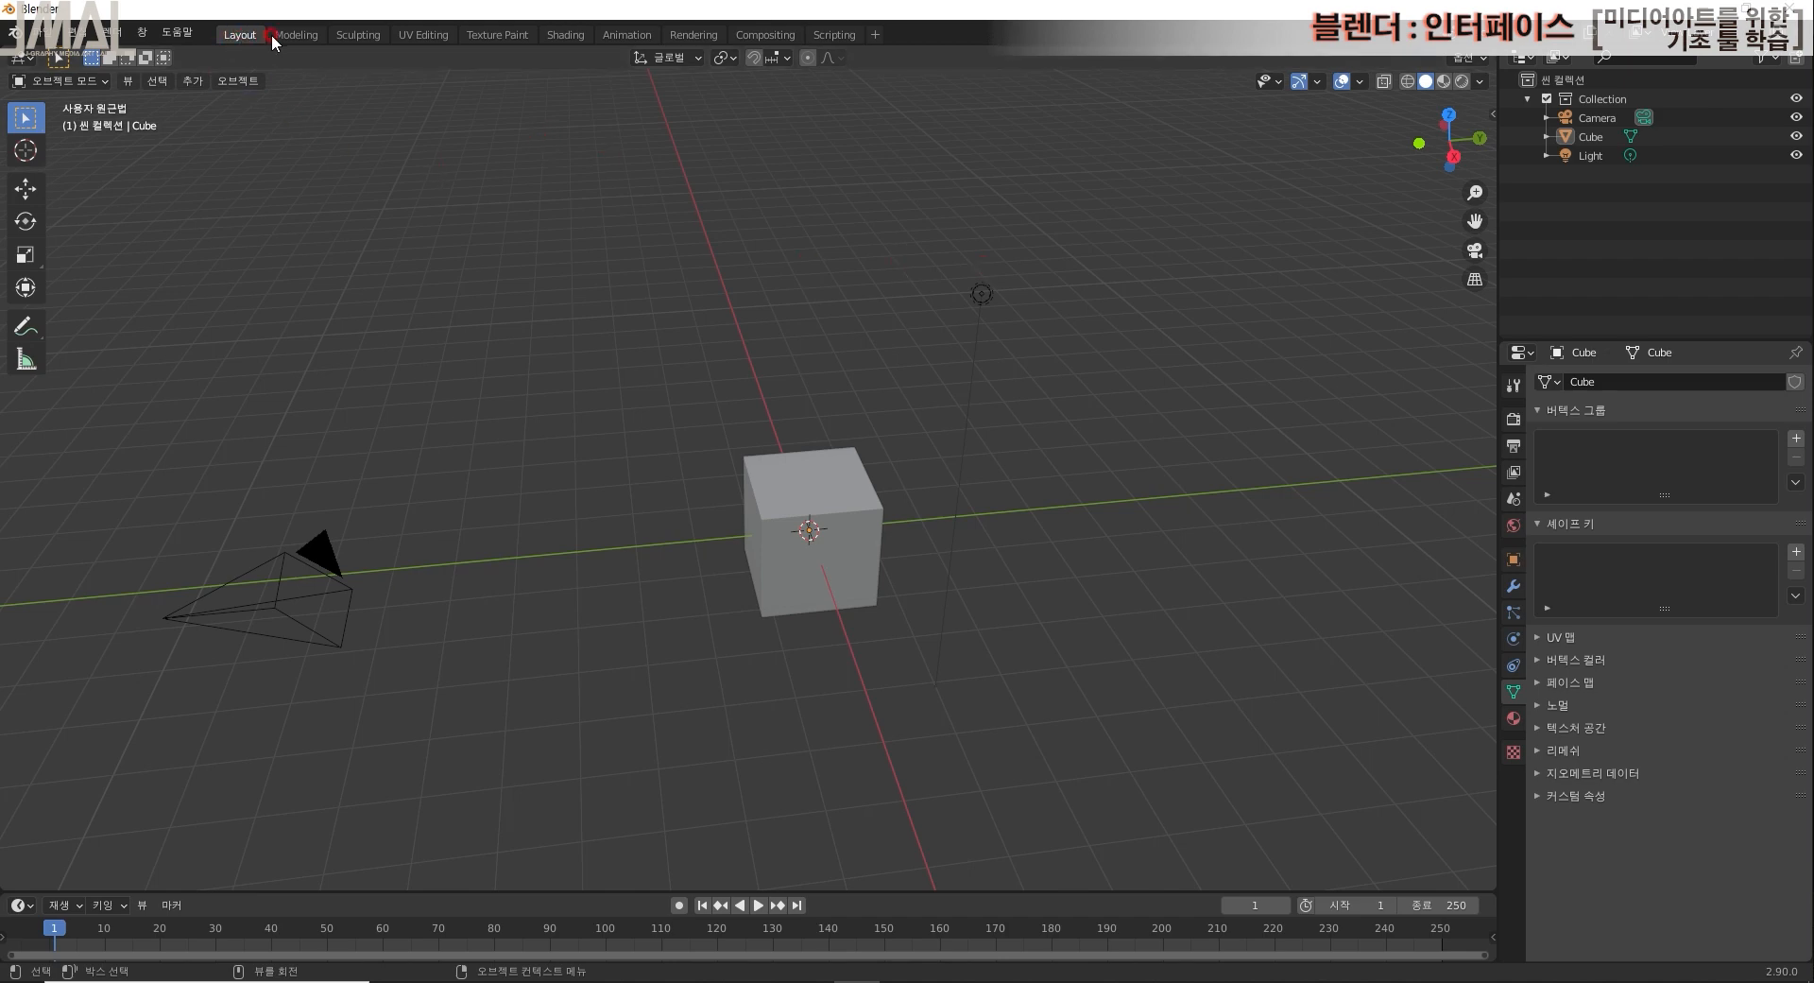
{"action": "left_click", "coordinate": [444, 80]}
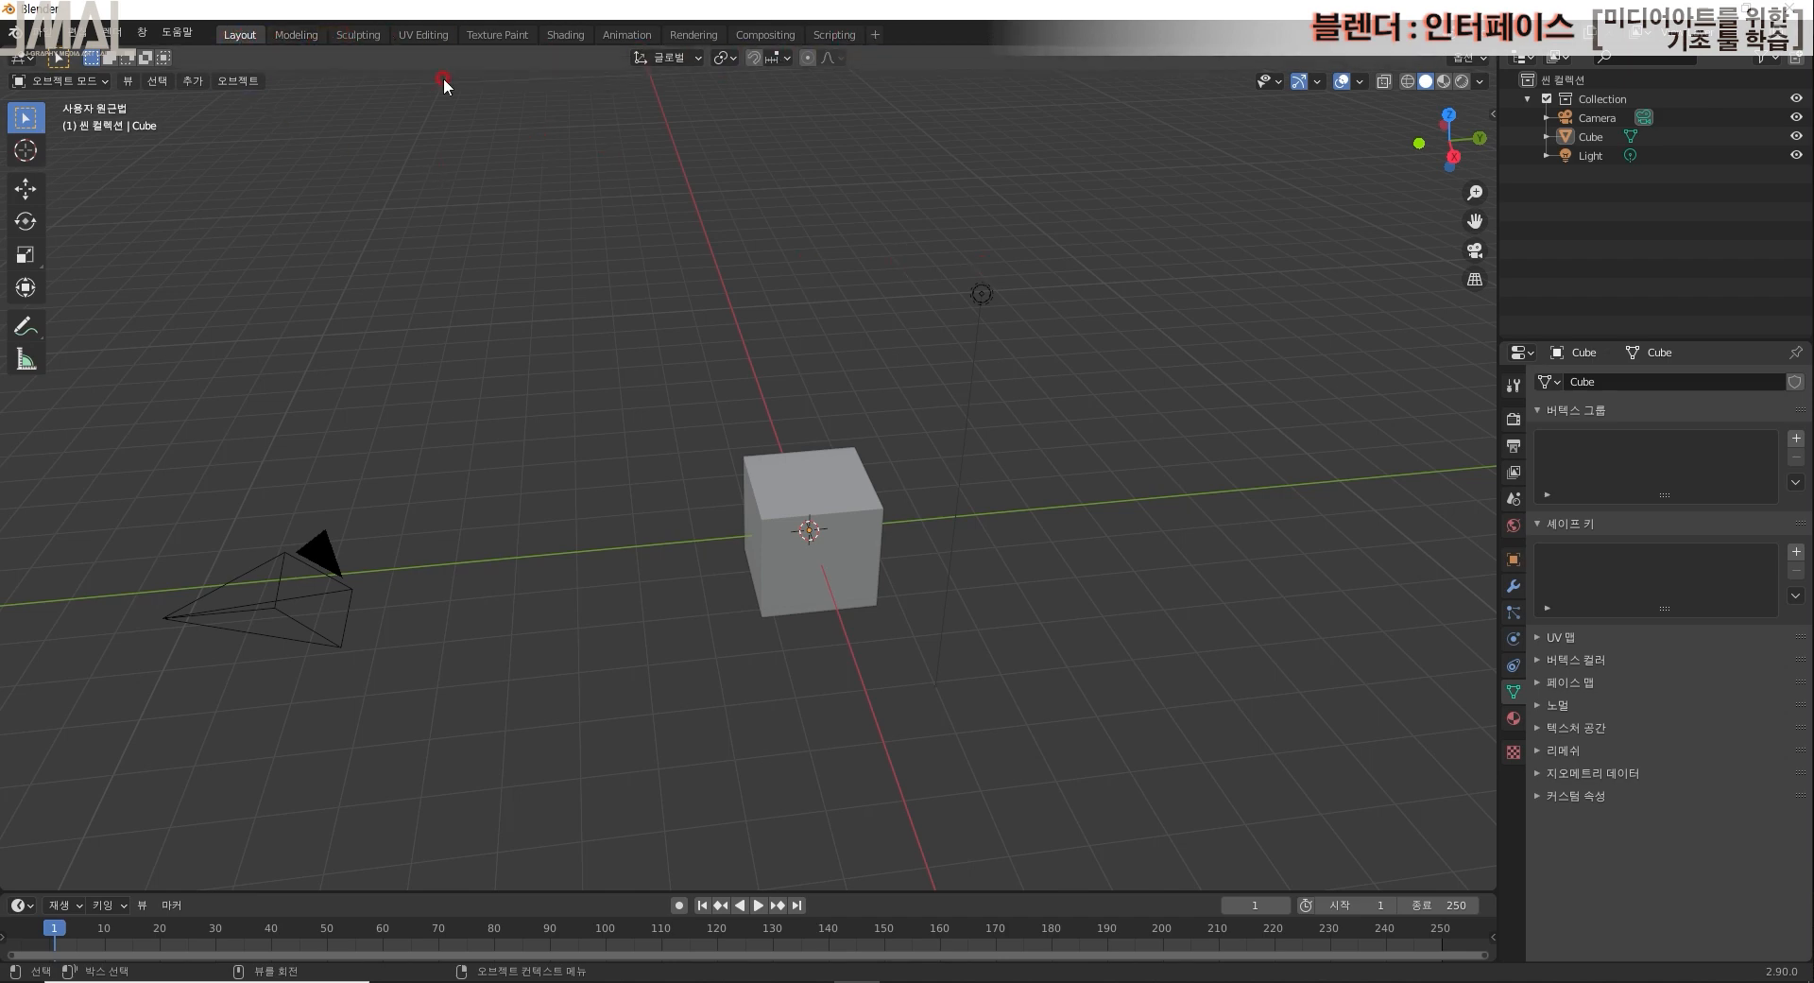
{"action": "middle_click_drag", "start_coordinate": [439, 300], "coordinate": [668, 339]}
{"action": "left_click", "coordinate": [242, 41]}
{"action": "left_click", "coordinate": [673, 580]}
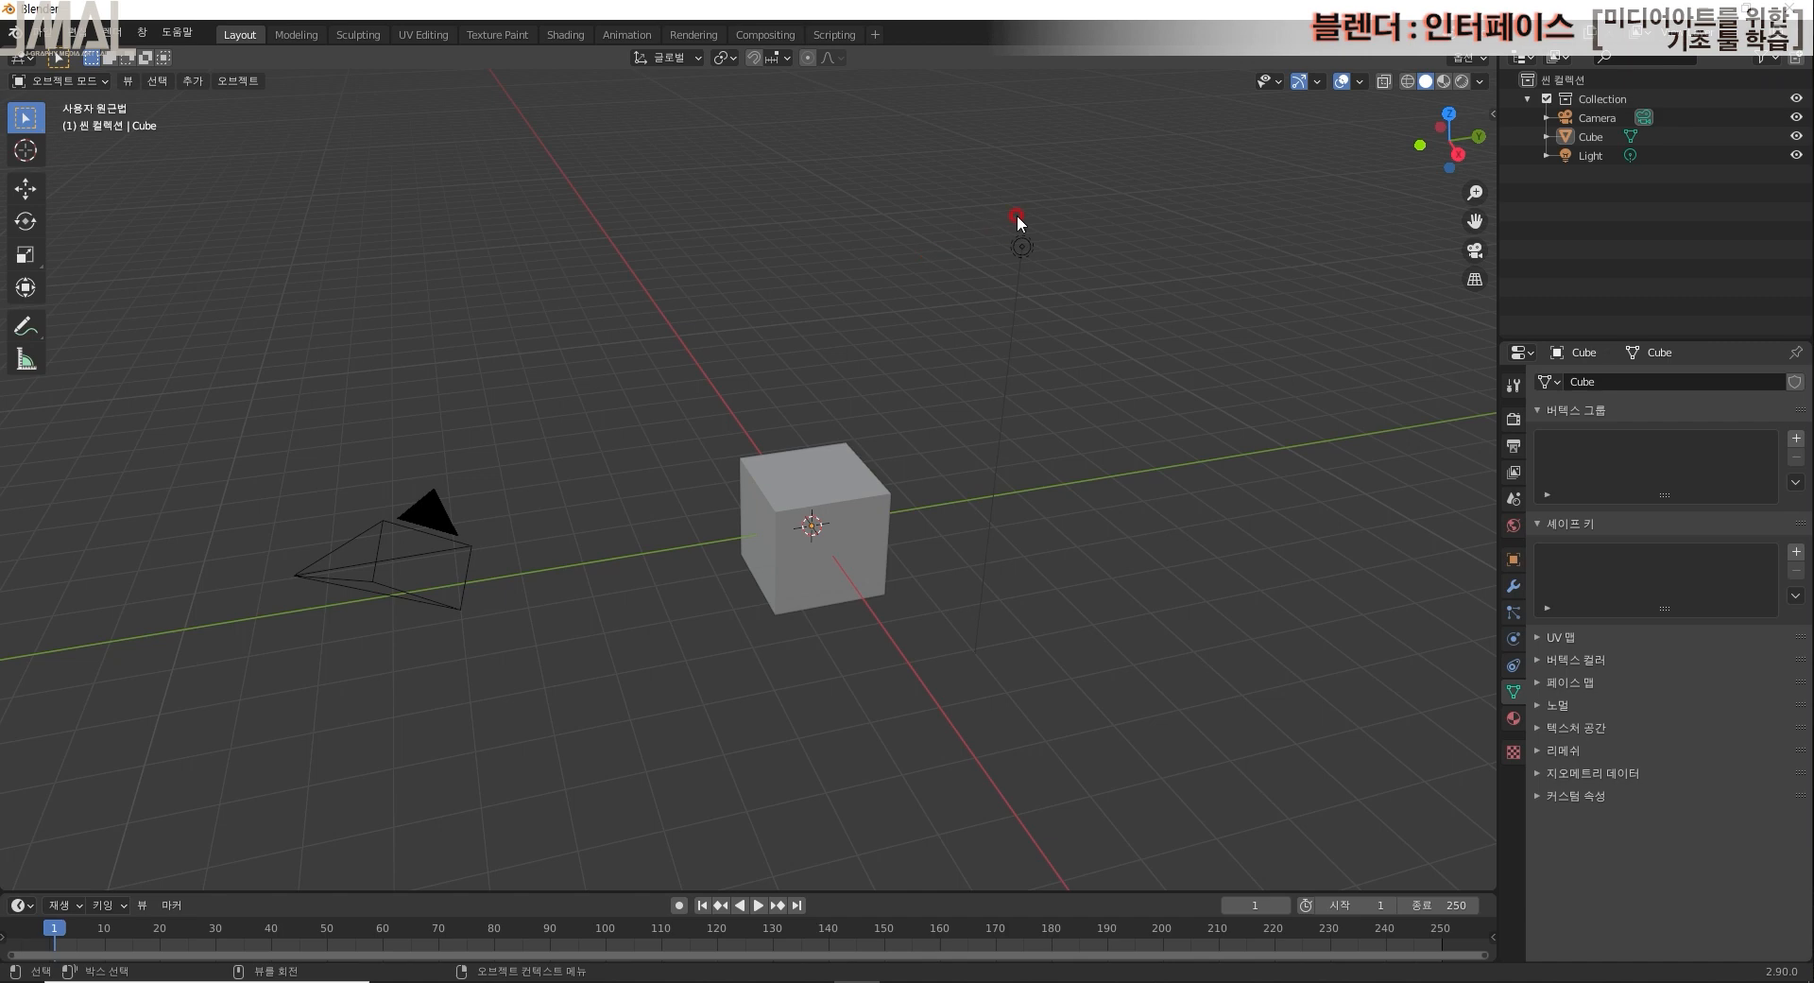
{"action": "middle_click_drag", "start_coordinate": [883, 678], "coordinate": [757, 539]}
{"action": "middle_click_drag", "start_coordinate": [852, 490], "coordinate": [859, 583]}
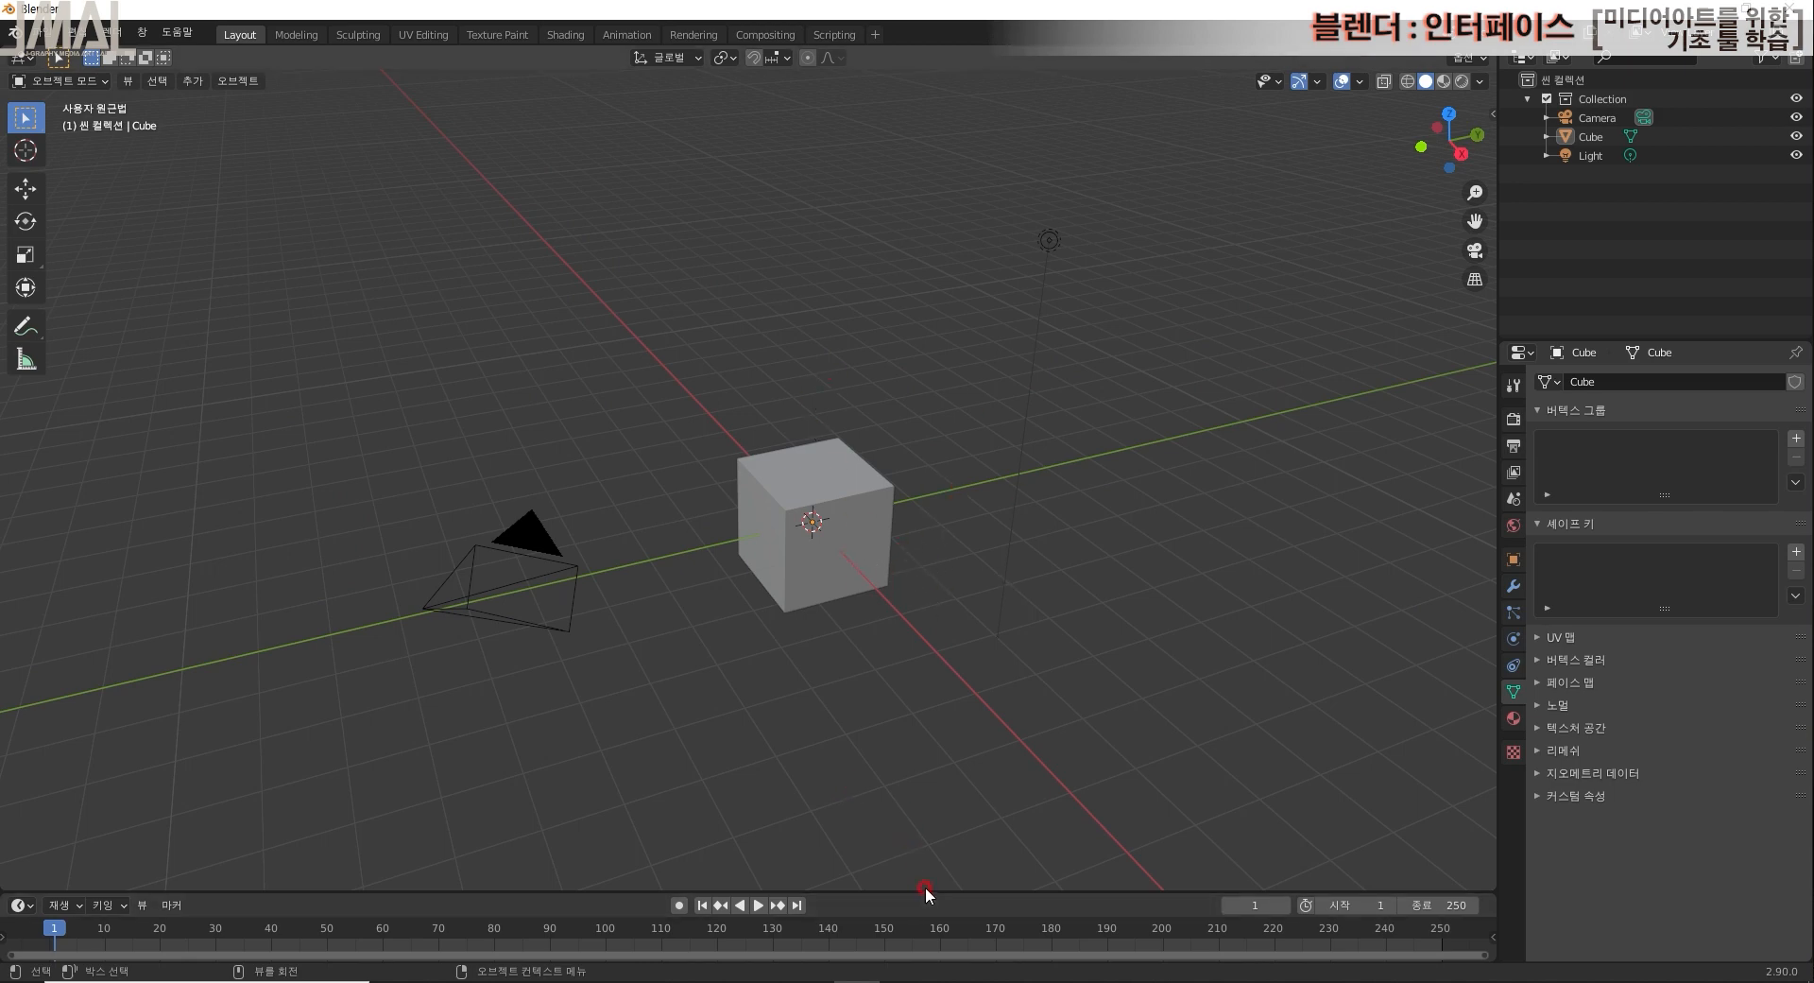
Step: Enlarge the timeline area and shrink it back to roughly its original height
{"action": "left_click_drag", "start_coordinate": [927, 892], "coordinate": [877, 810]}
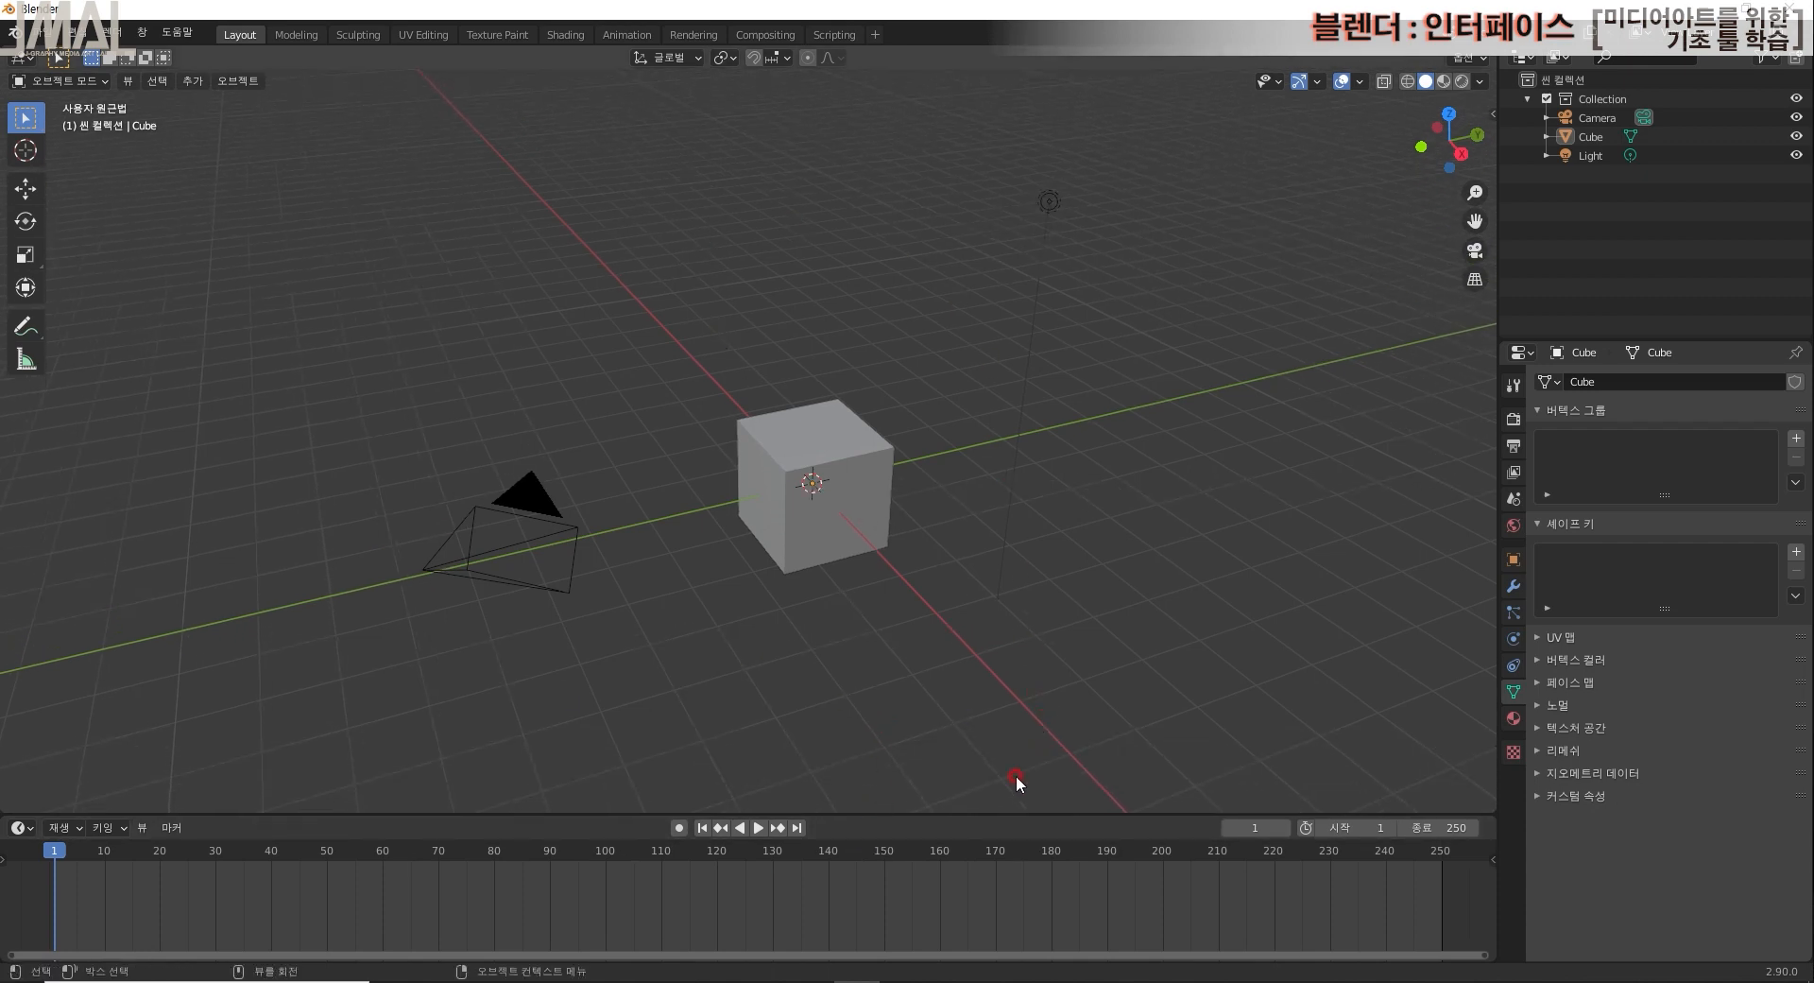
{"action": "left_click_drag", "start_coordinate": [1011, 810], "coordinate": [996, 880]}
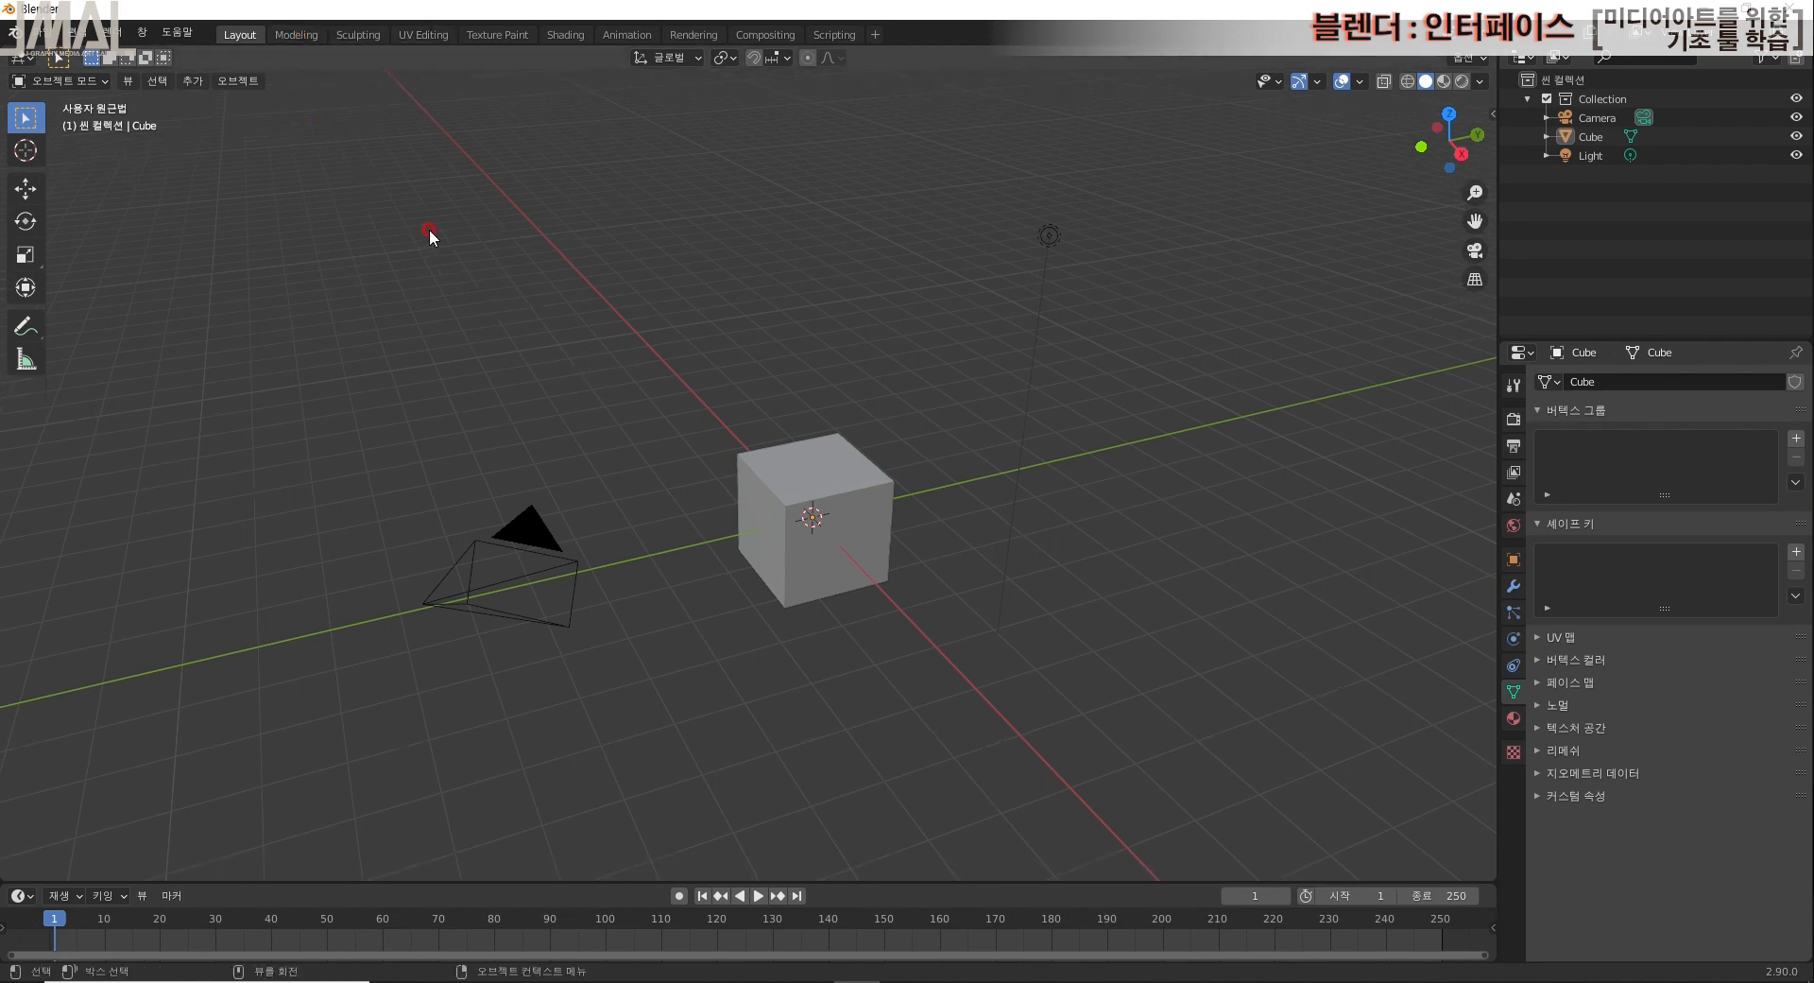
Step: In the Modeling workspace, move the cube's rear top vertex upward along Z and an adjacent top vertex outward along Y
{"action": "left_click", "coordinate": [295, 34]}
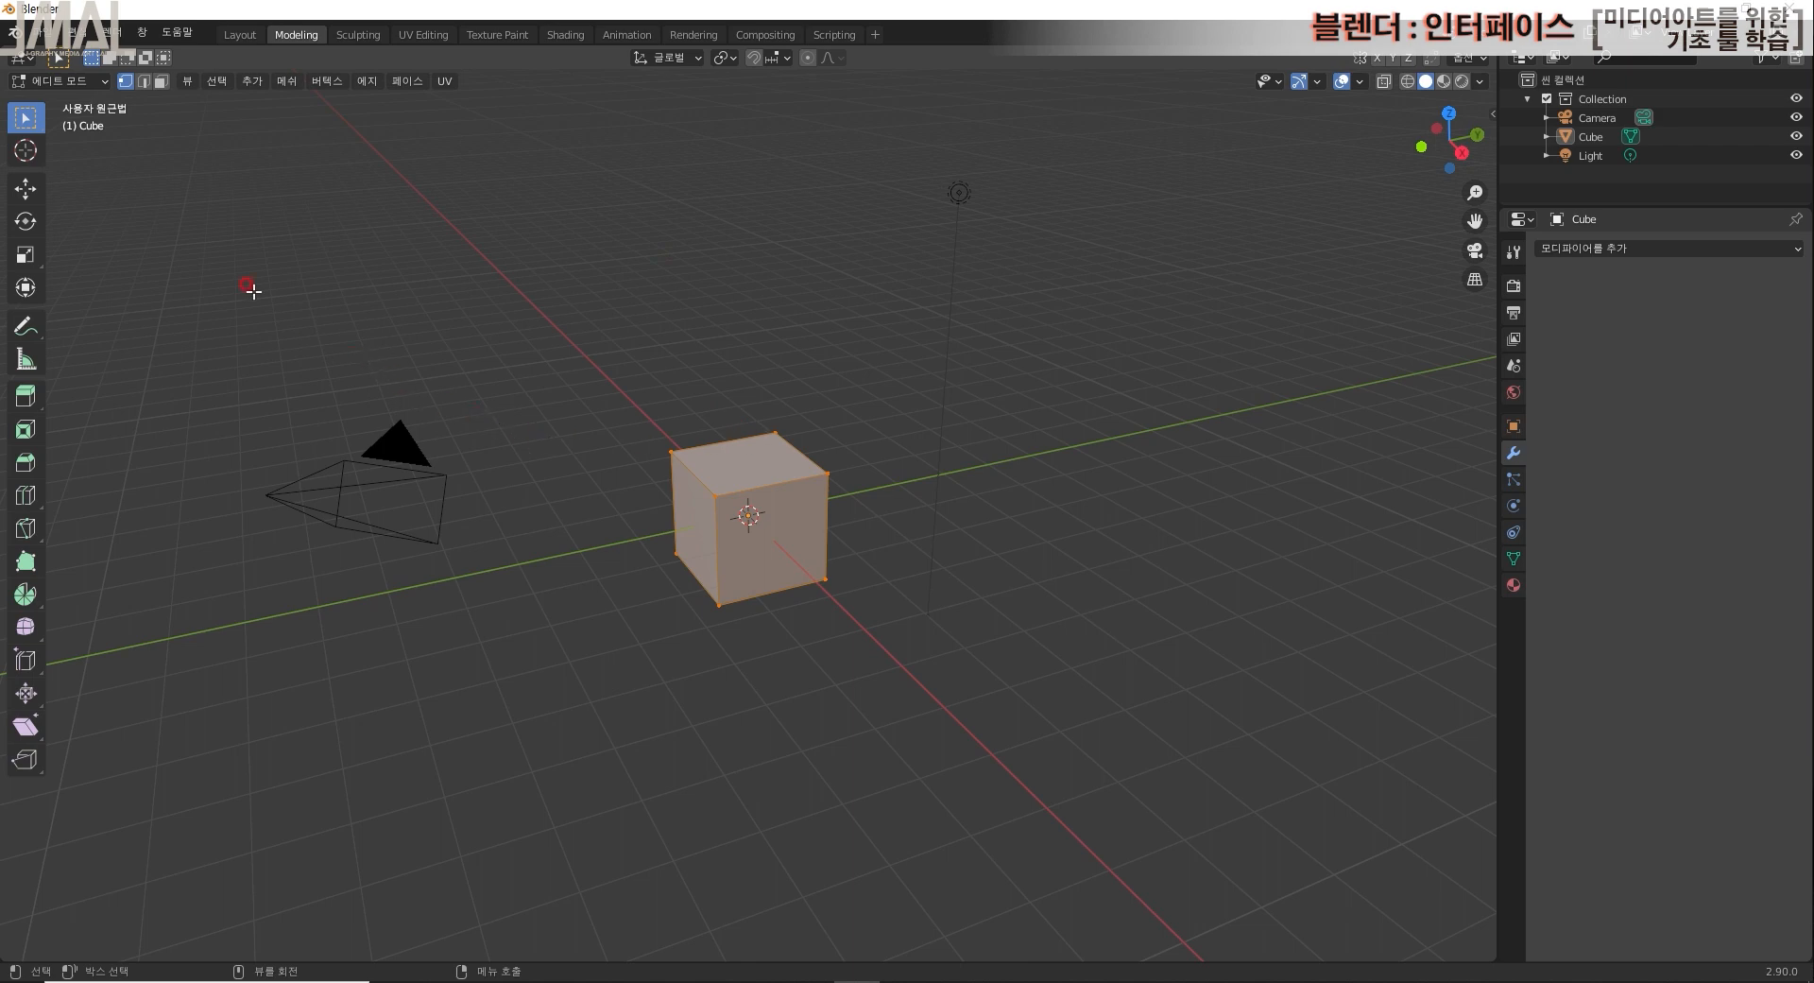
{"action": "left_click", "coordinate": [36, 198]}
{"action": "left_click", "coordinate": [775, 434]}
{"action": "left_click_drag", "start_coordinate": [775, 362], "coordinate": [777, 298]}
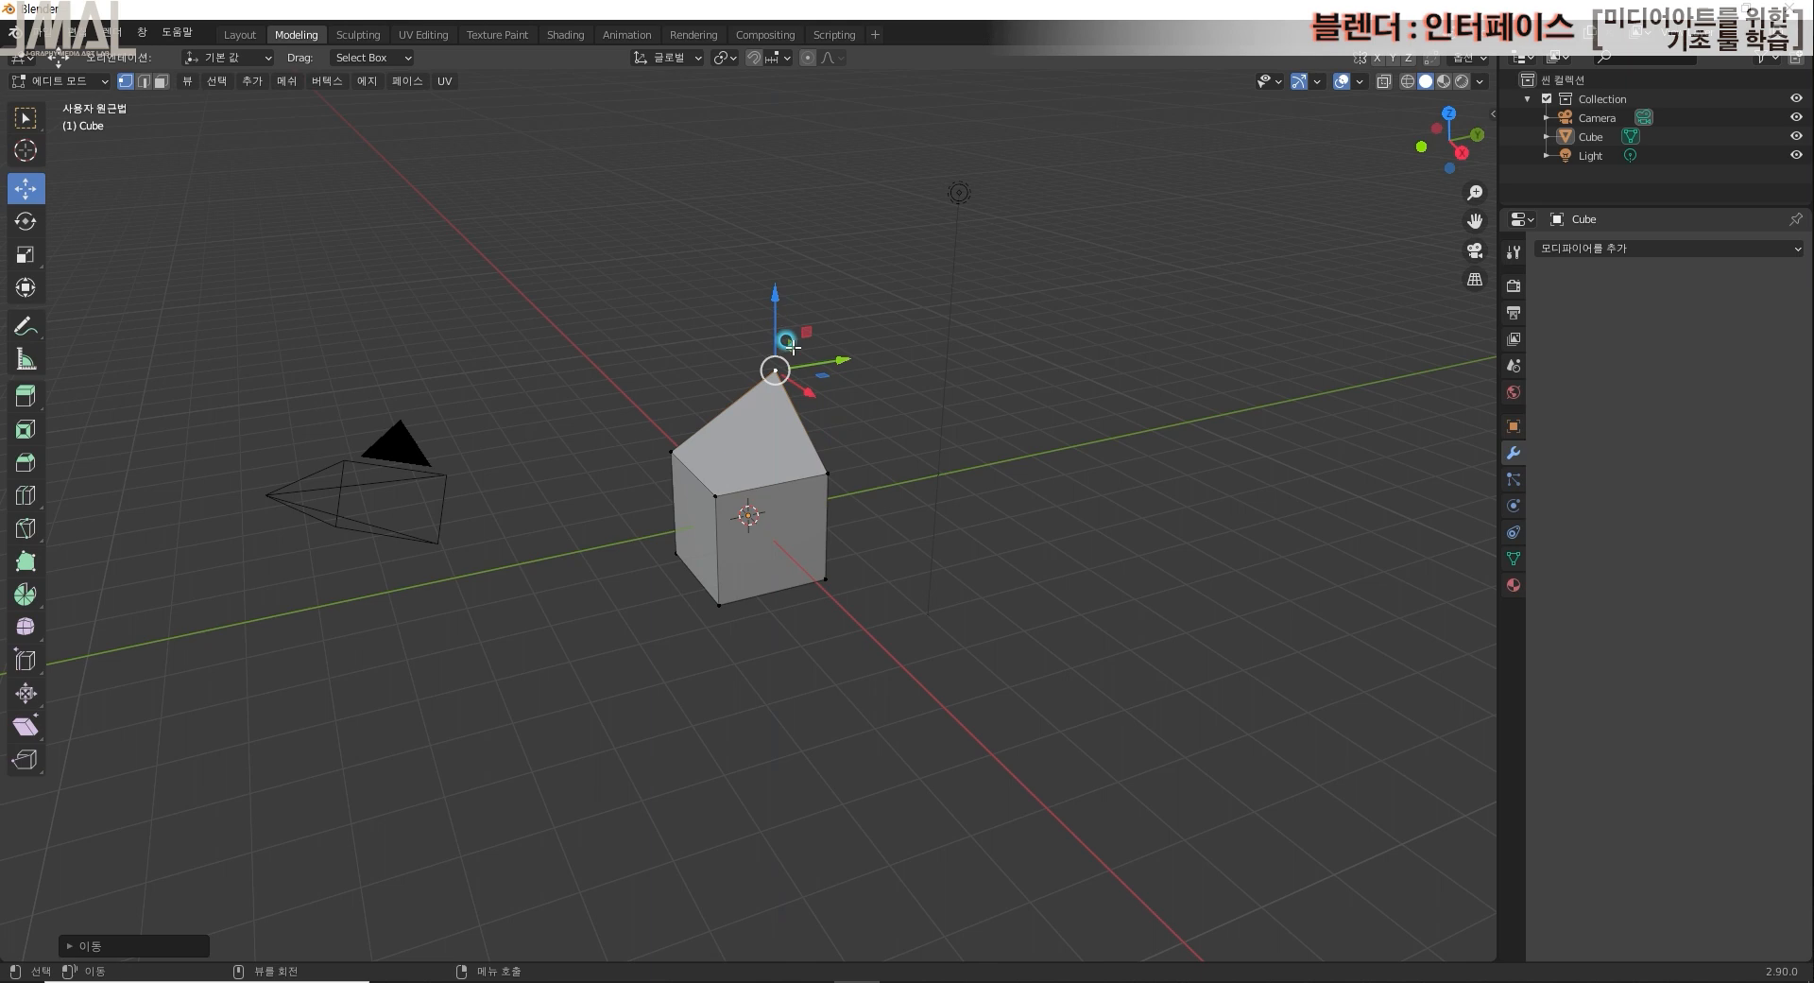
{"action": "left_click", "coordinate": [833, 477]}
{"action": "left_click_drag", "start_coordinate": [874, 462], "coordinate": [932, 452]}
{"action": "left_click", "coordinate": [1071, 570]}
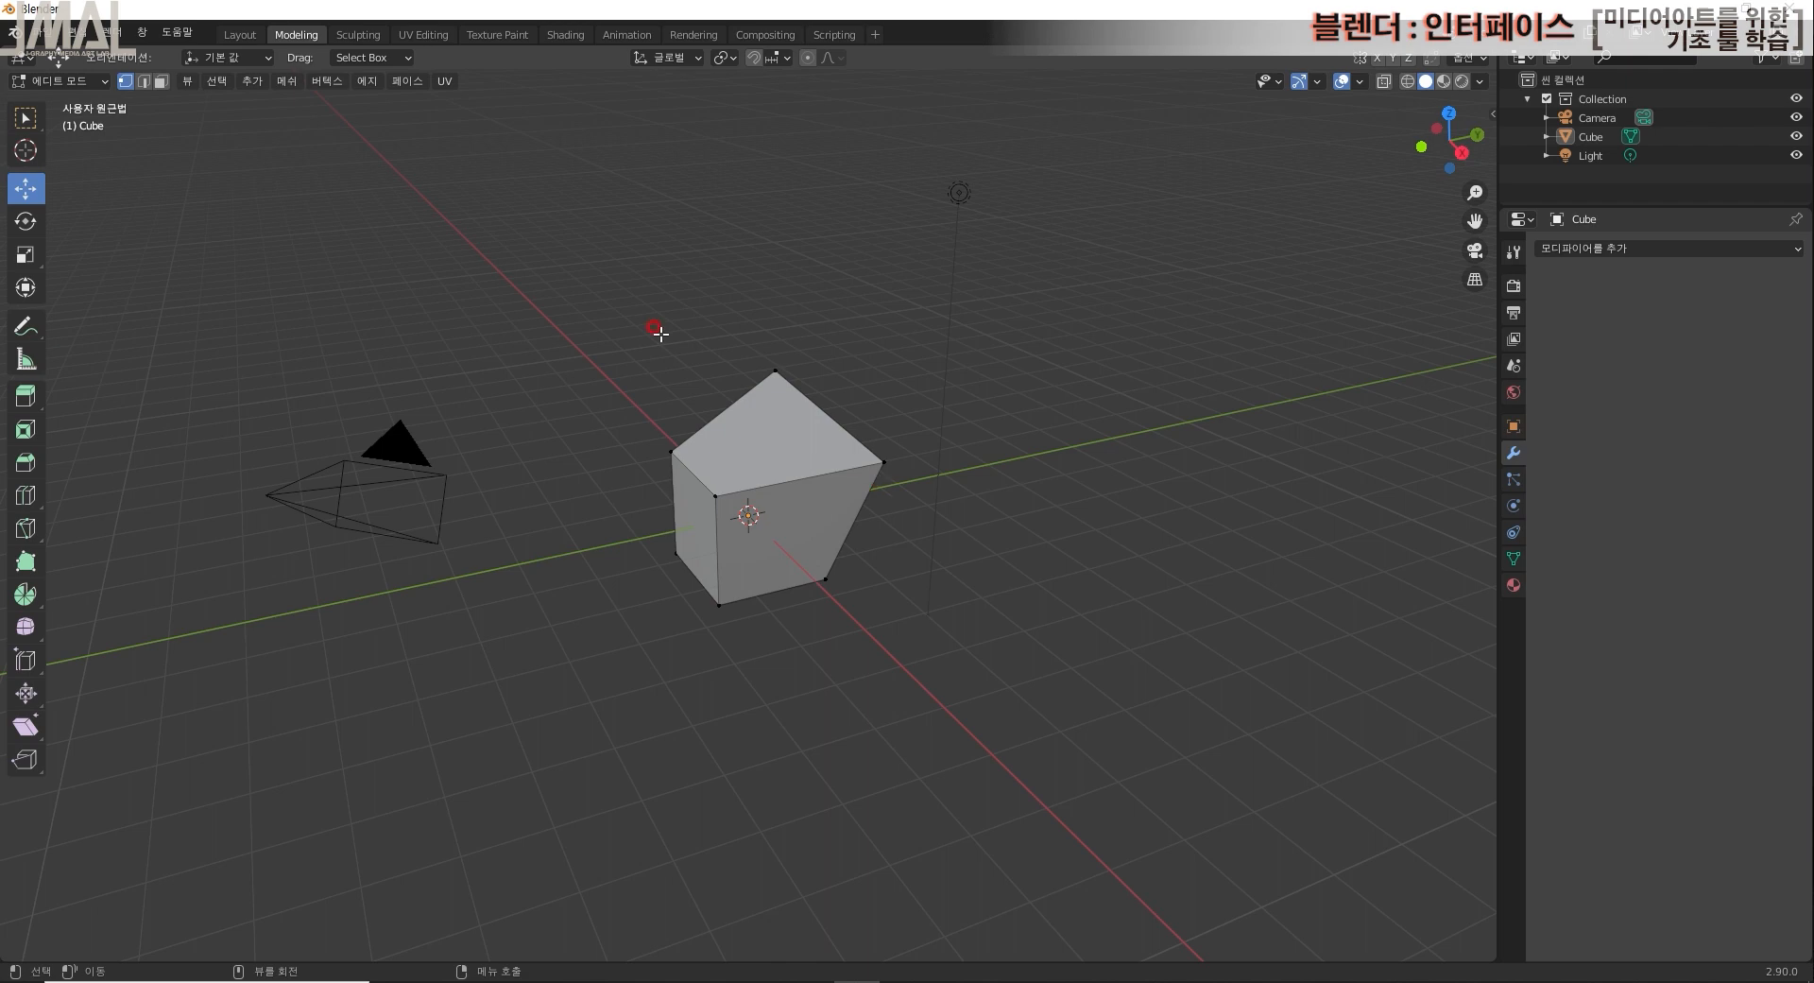
Step: In the Sculpting workspace, enable Dyntopo and sculpt raised bumps across the front of the cube with the Draw brush
{"action": "left_click", "coordinate": [358, 34]}
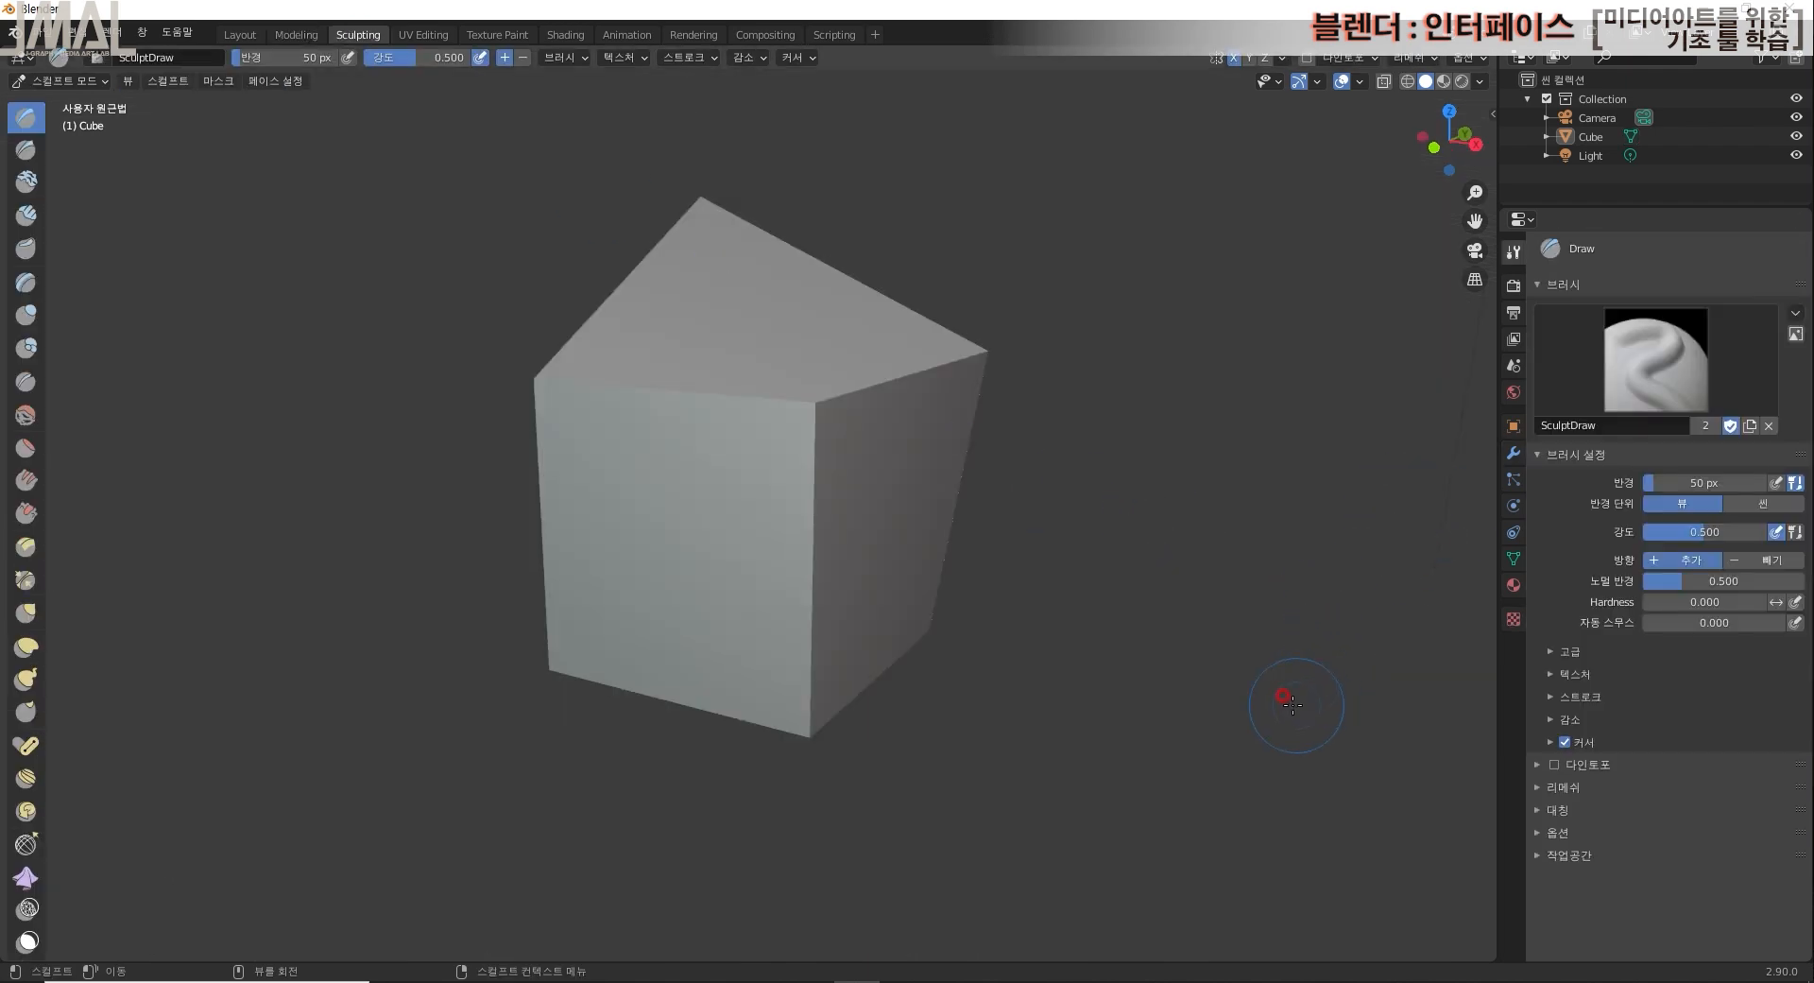
{"action": "left_click", "coordinate": [1342, 58]}
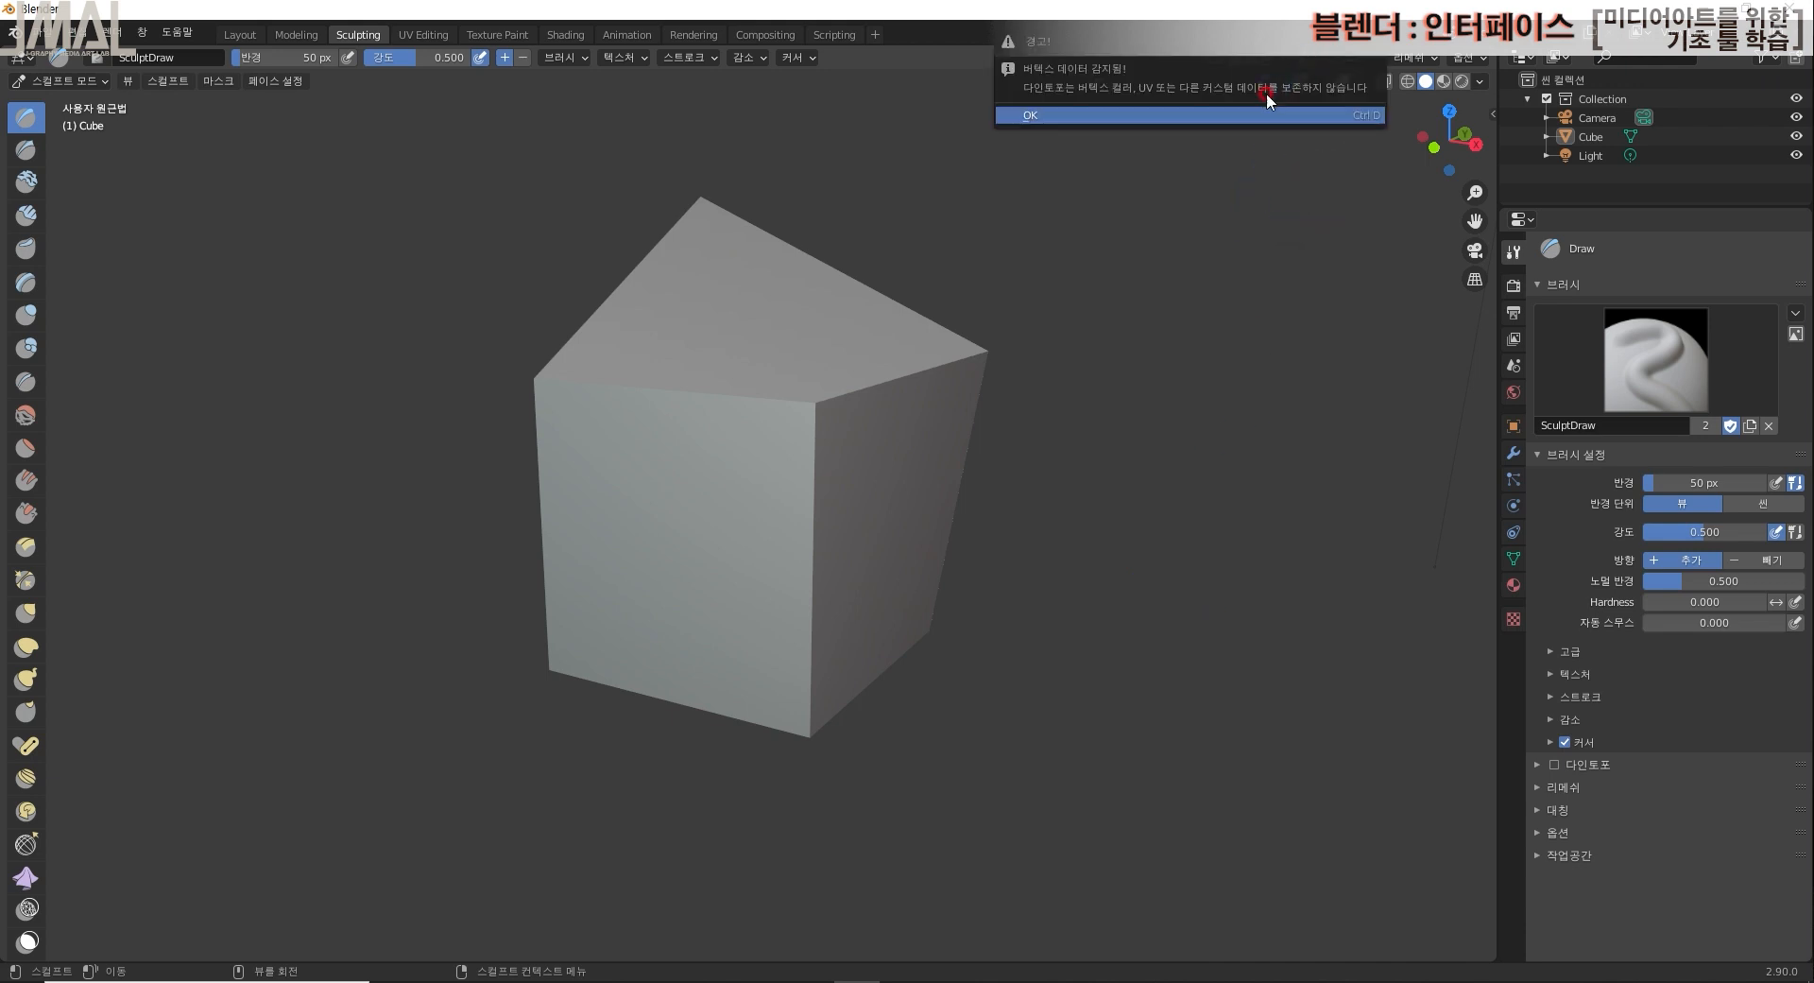
{"action": "left_click", "coordinate": [1306, 58]}
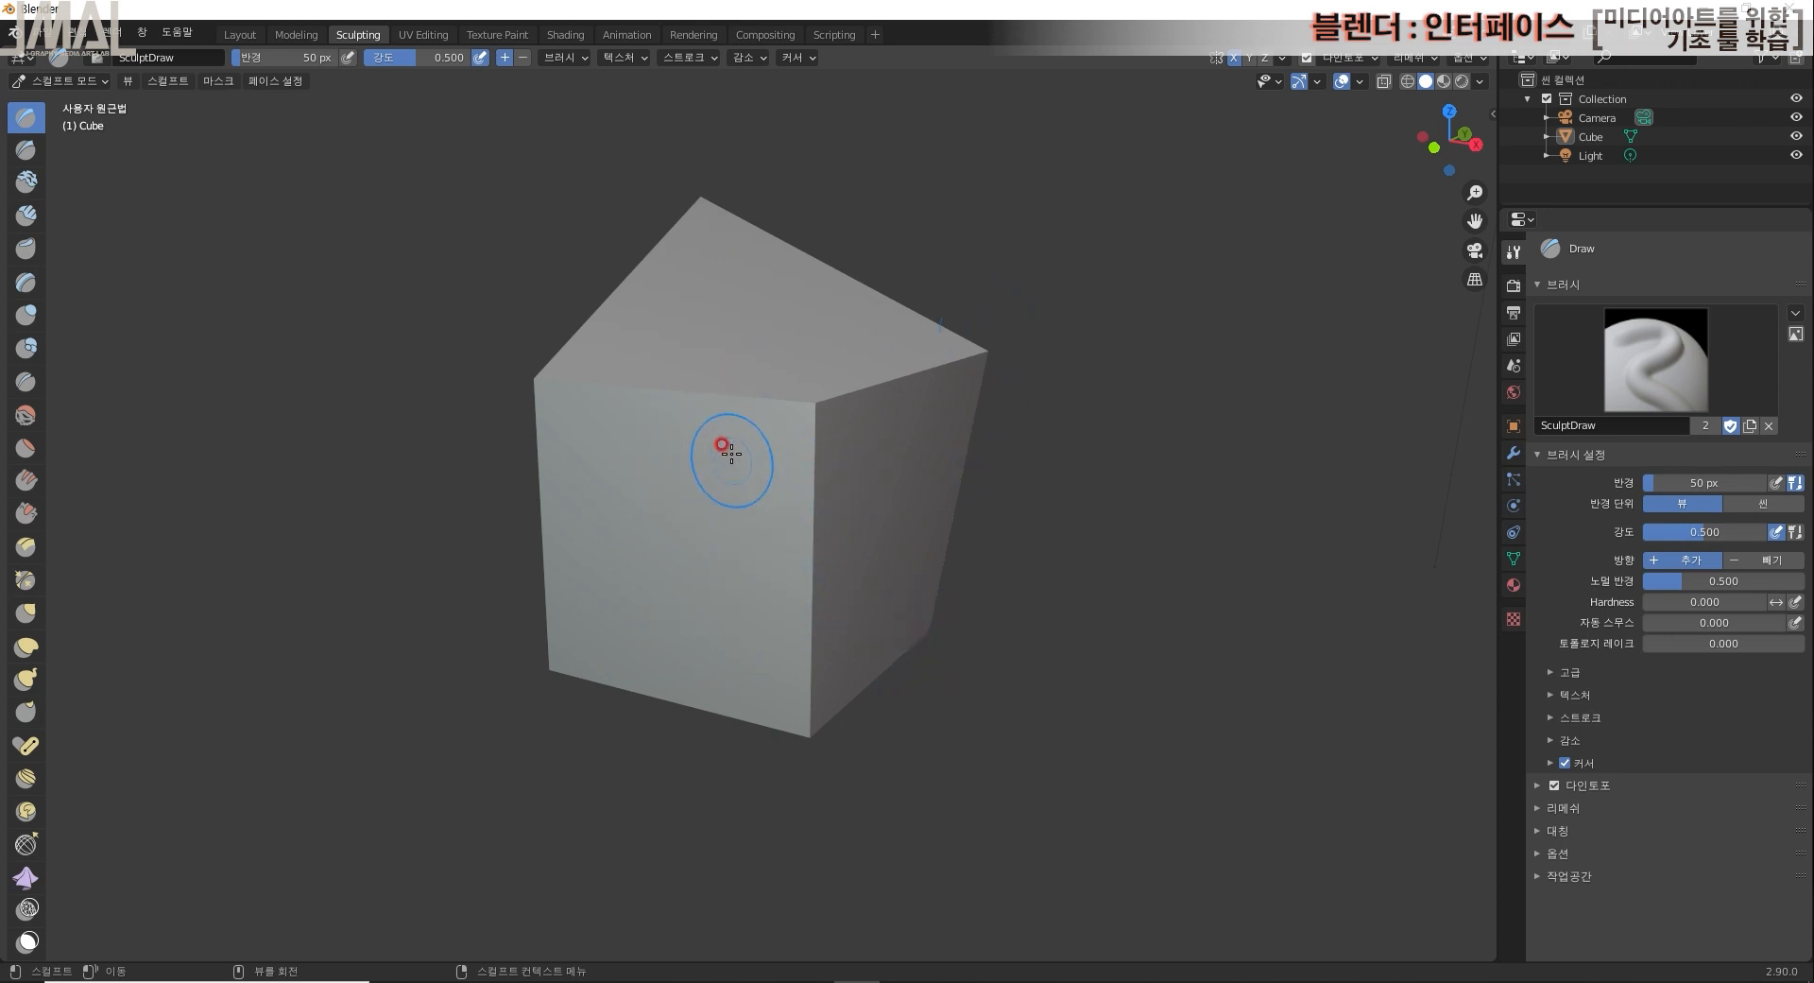
{"action": "mouse_move", "coordinate": [786, 433]}
{"action": "left_mouse_down"}
{"action": "mouse_move", "coordinate": [741, 417]}
{"action": "mouse_move", "coordinate": [813, 421]}
{"action": "mouse_move", "coordinate": [838, 397]}
{"action": "mouse_move", "coordinate": [814, 370]}
{"action": "mouse_move", "coordinate": [762, 396]}
{"action": "mouse_move", "coordinate": [733, 574]}
{"action": "mouse_move", "coordinate": [747, 661]}
{"action": "mouse_move", "coordinate": [810, 385]}
{"action": "mouse_move", "coordinate": [831, 433]}
{"action": "mouse_move", "coordinate": [793, 438]}
{"action": "mouse_move", "coordinate": [769, 384]}
{"action": "mouse_move", "coordinate": [804, 443]}
{"action": "mouse_move", "coordinate": [822, 424]}
{"action": "mouse_move", "coordinate": [761, 457]}
{"action": "mouse_move", "coordinate": [753, 405]}
{"action": "mouse_move", "coordinate": [841, 459]}
{"action": "left_mouse_up"}
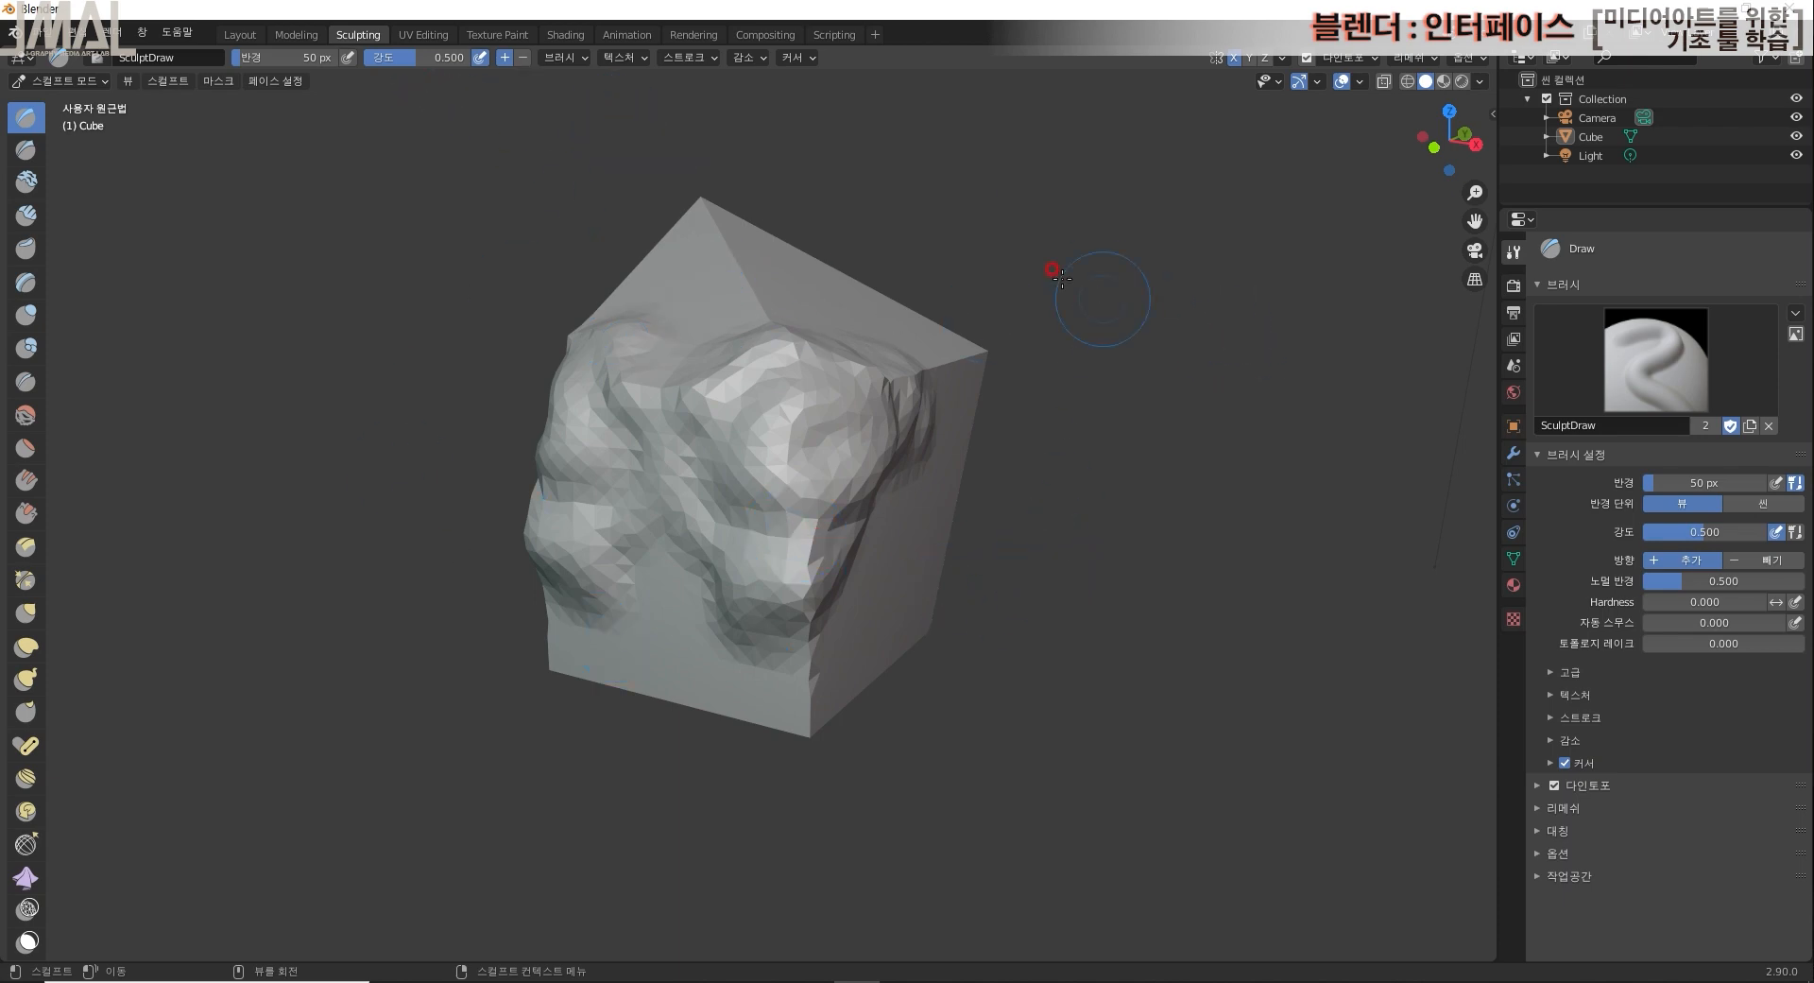
Step: In the UV Editing workspace, examine the cube from several angles alongside its unfolded UV layout
{"action": "left_click", "coordinate": [423, 35]}
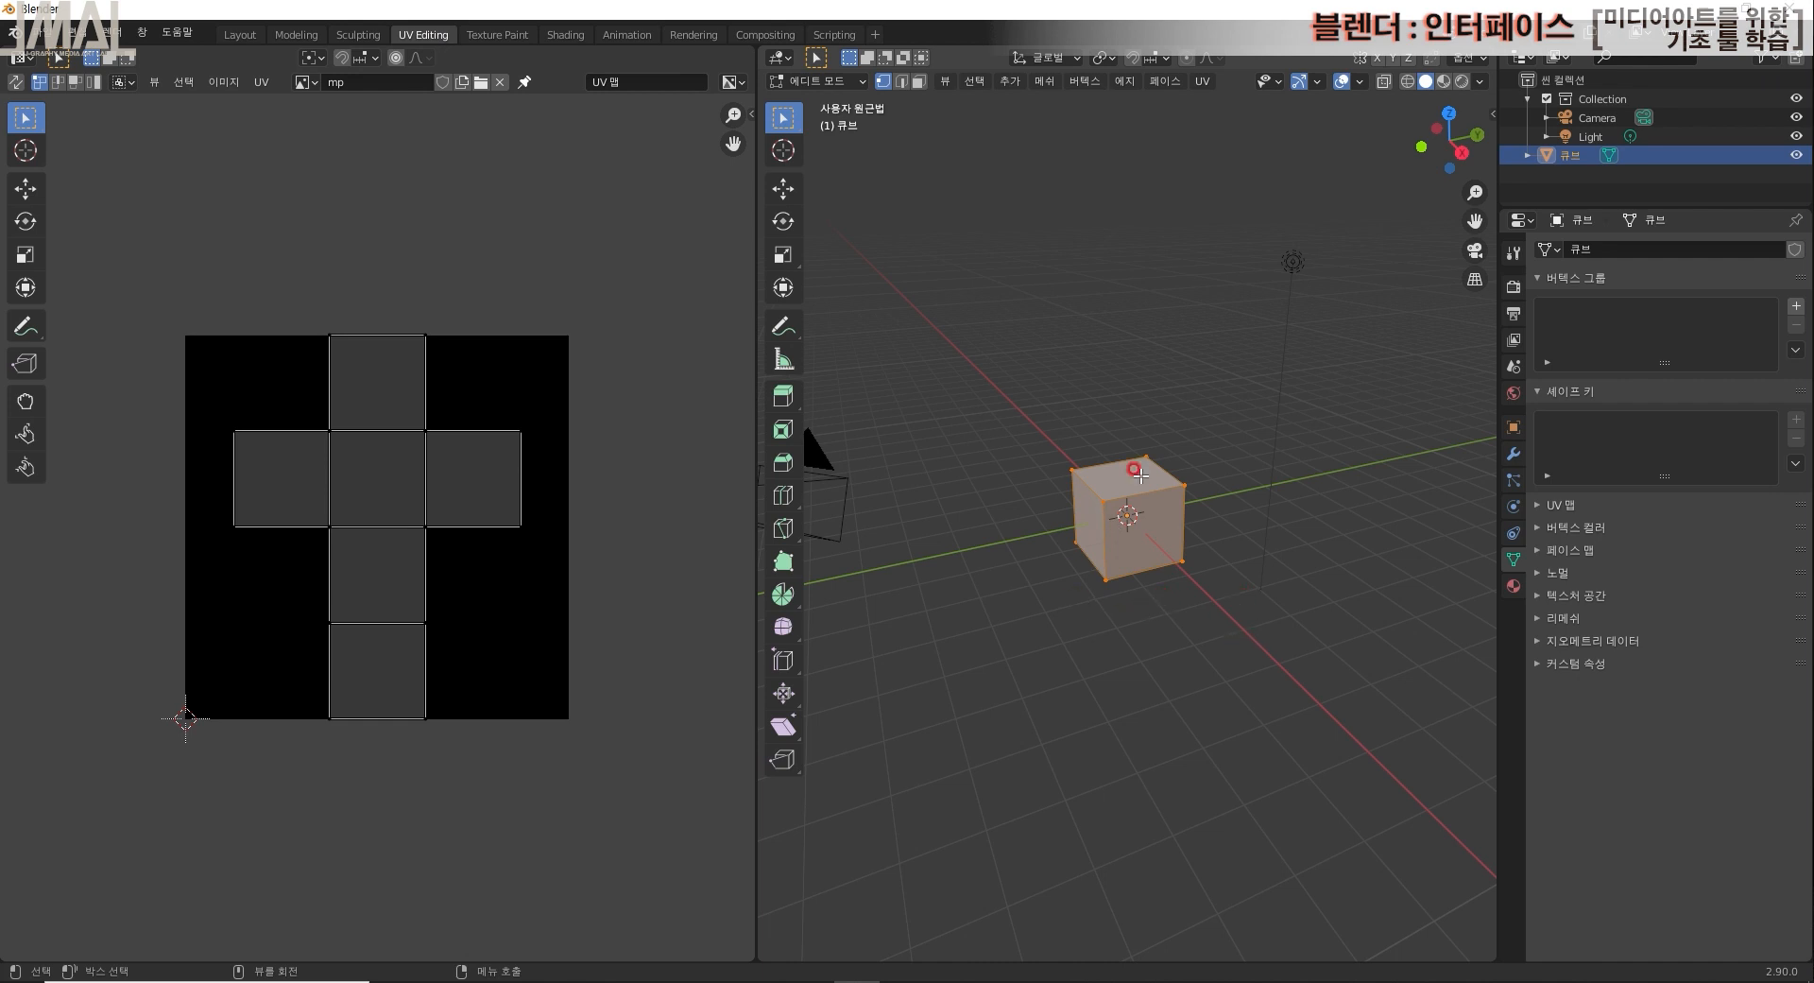
{"action": "middle_click_drag", "start_coordinate": [1216, 605], "coordinate": [1025, 794]}
{"action": "scroll", "coordinate": [1139, 546], "scroll_direction": "up", "scroll_amount": 5}
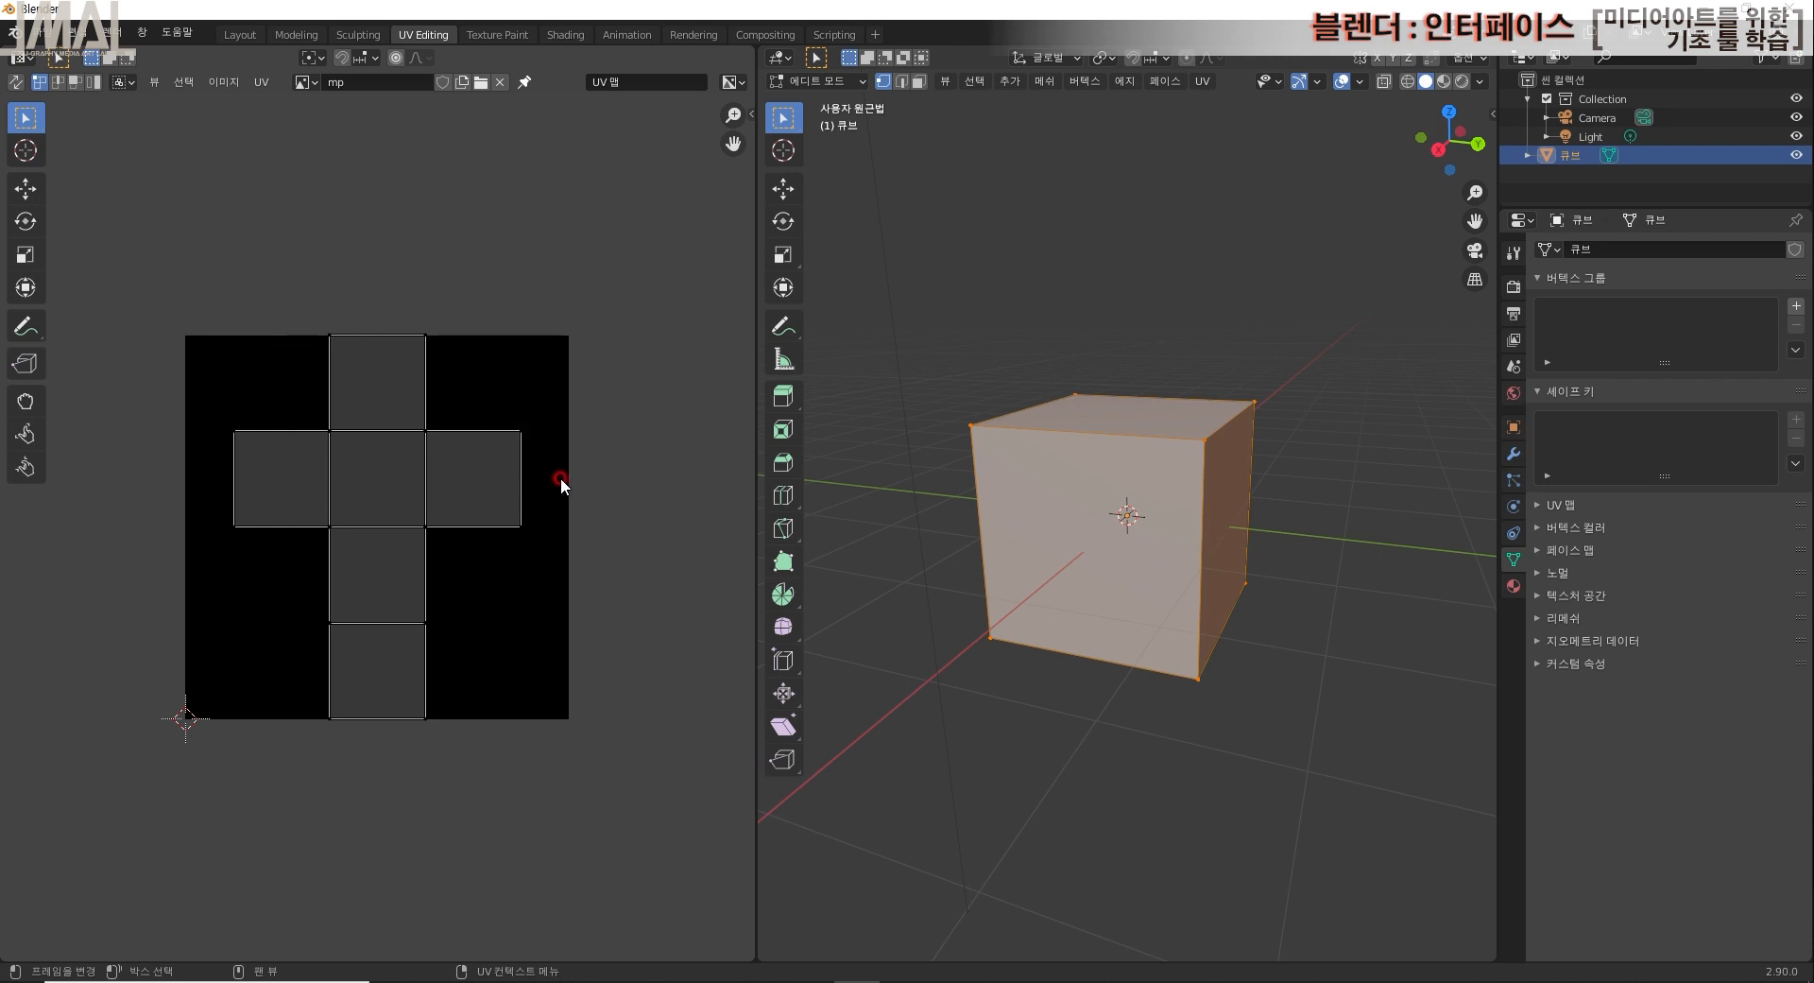
{"action": "middle_click_drag", "start_coordinate": [1186, 626], "coordinate": [1171, 694]}
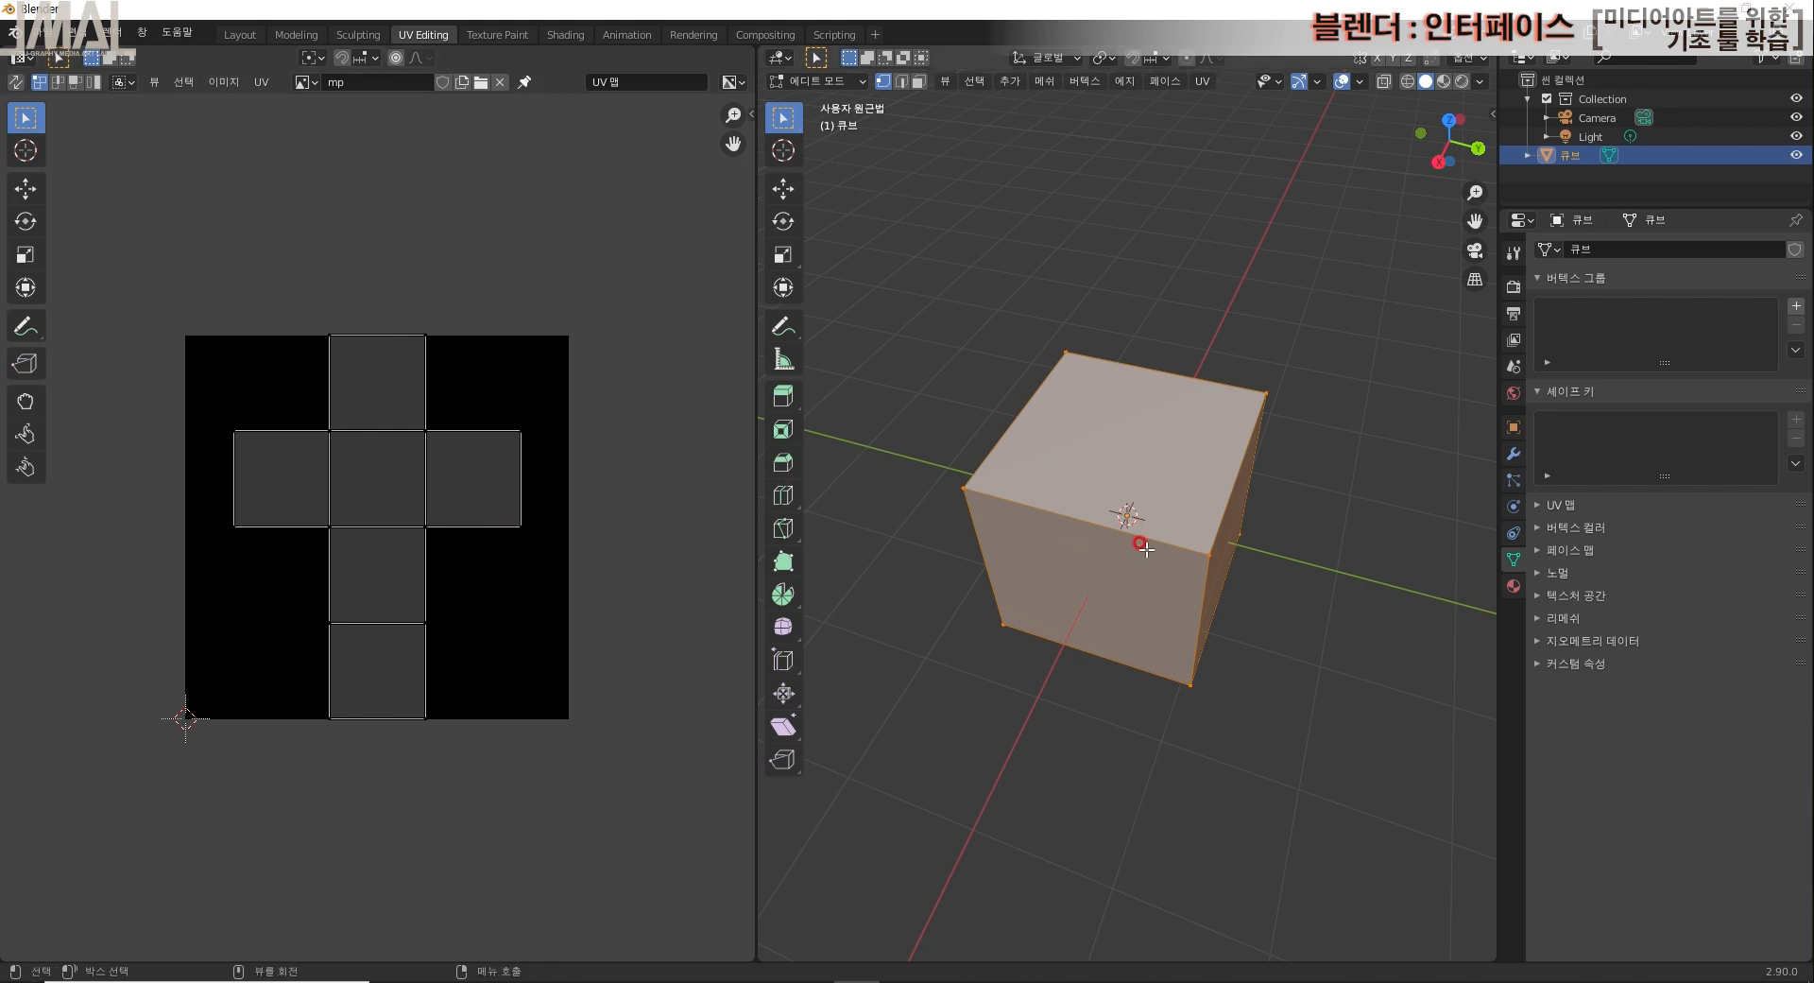
{"action": "middle_click_drag", "start_coordinate": [1101, 592], "coordinate": [1280, 558]}
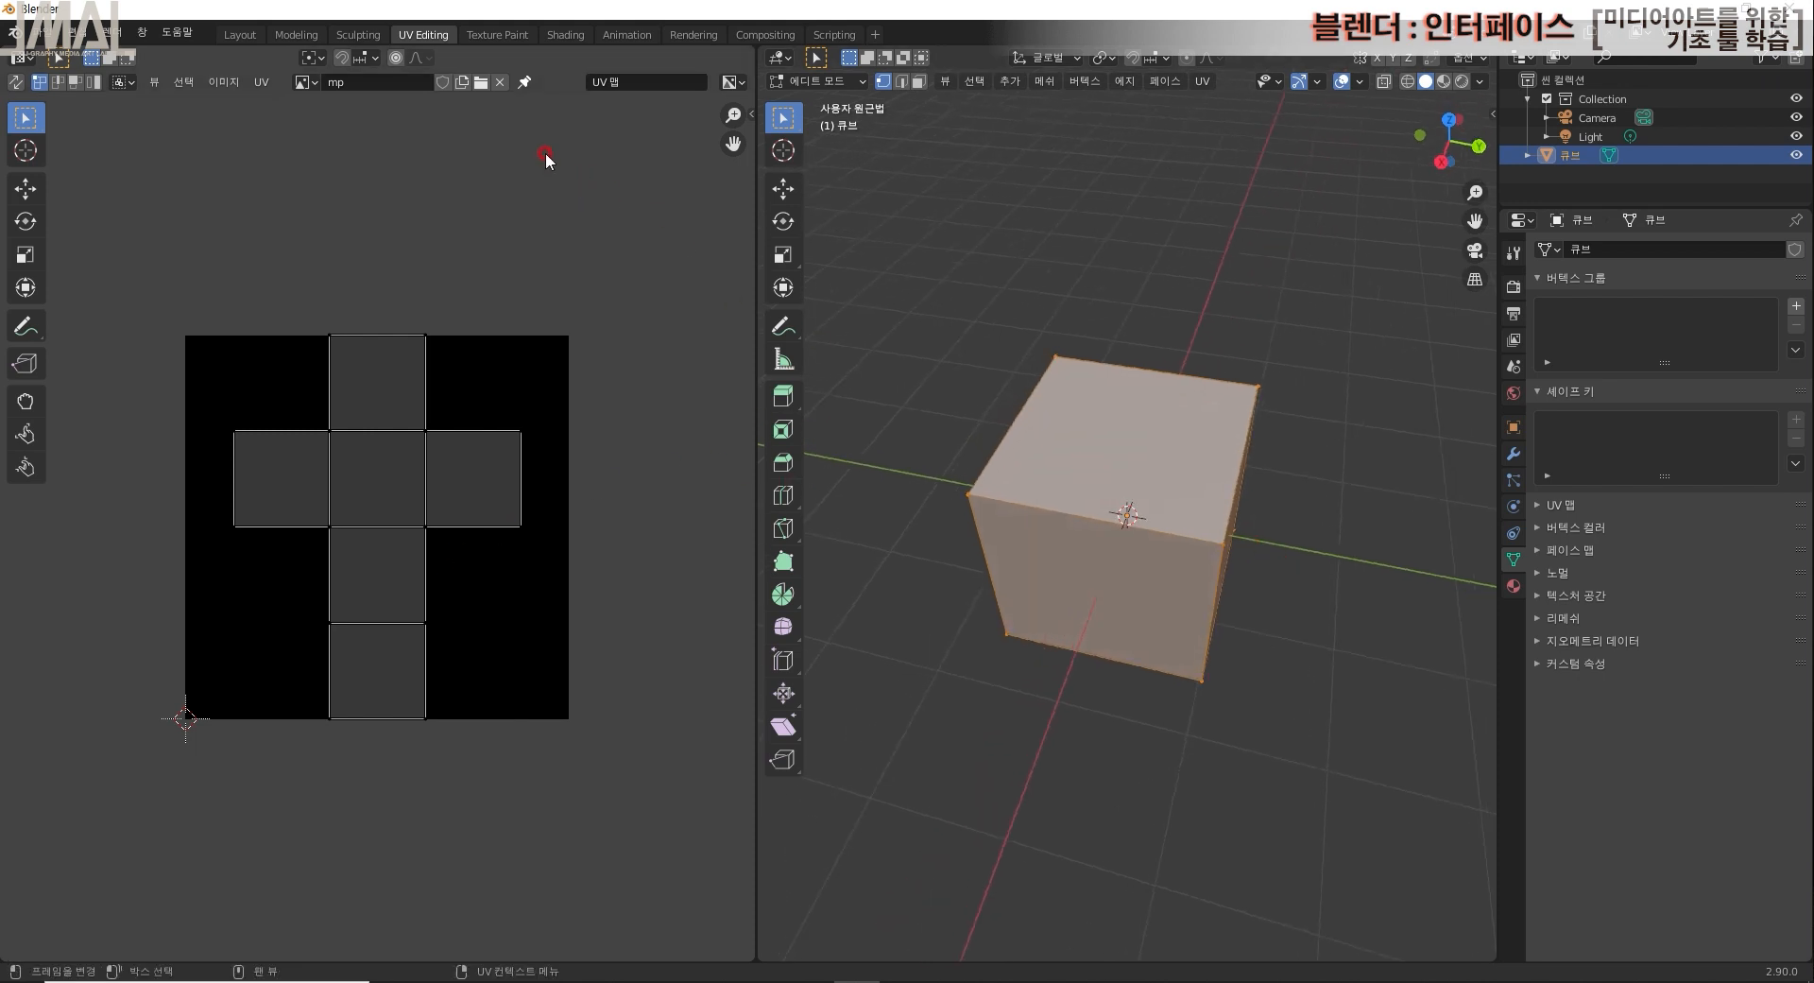
Step: Switch to the Shading workspace and create a new material for the cube
{"action": "left_click", "coordinate": [508, 35]}
{"action": "left_click", "coordinate": [566, 35]}
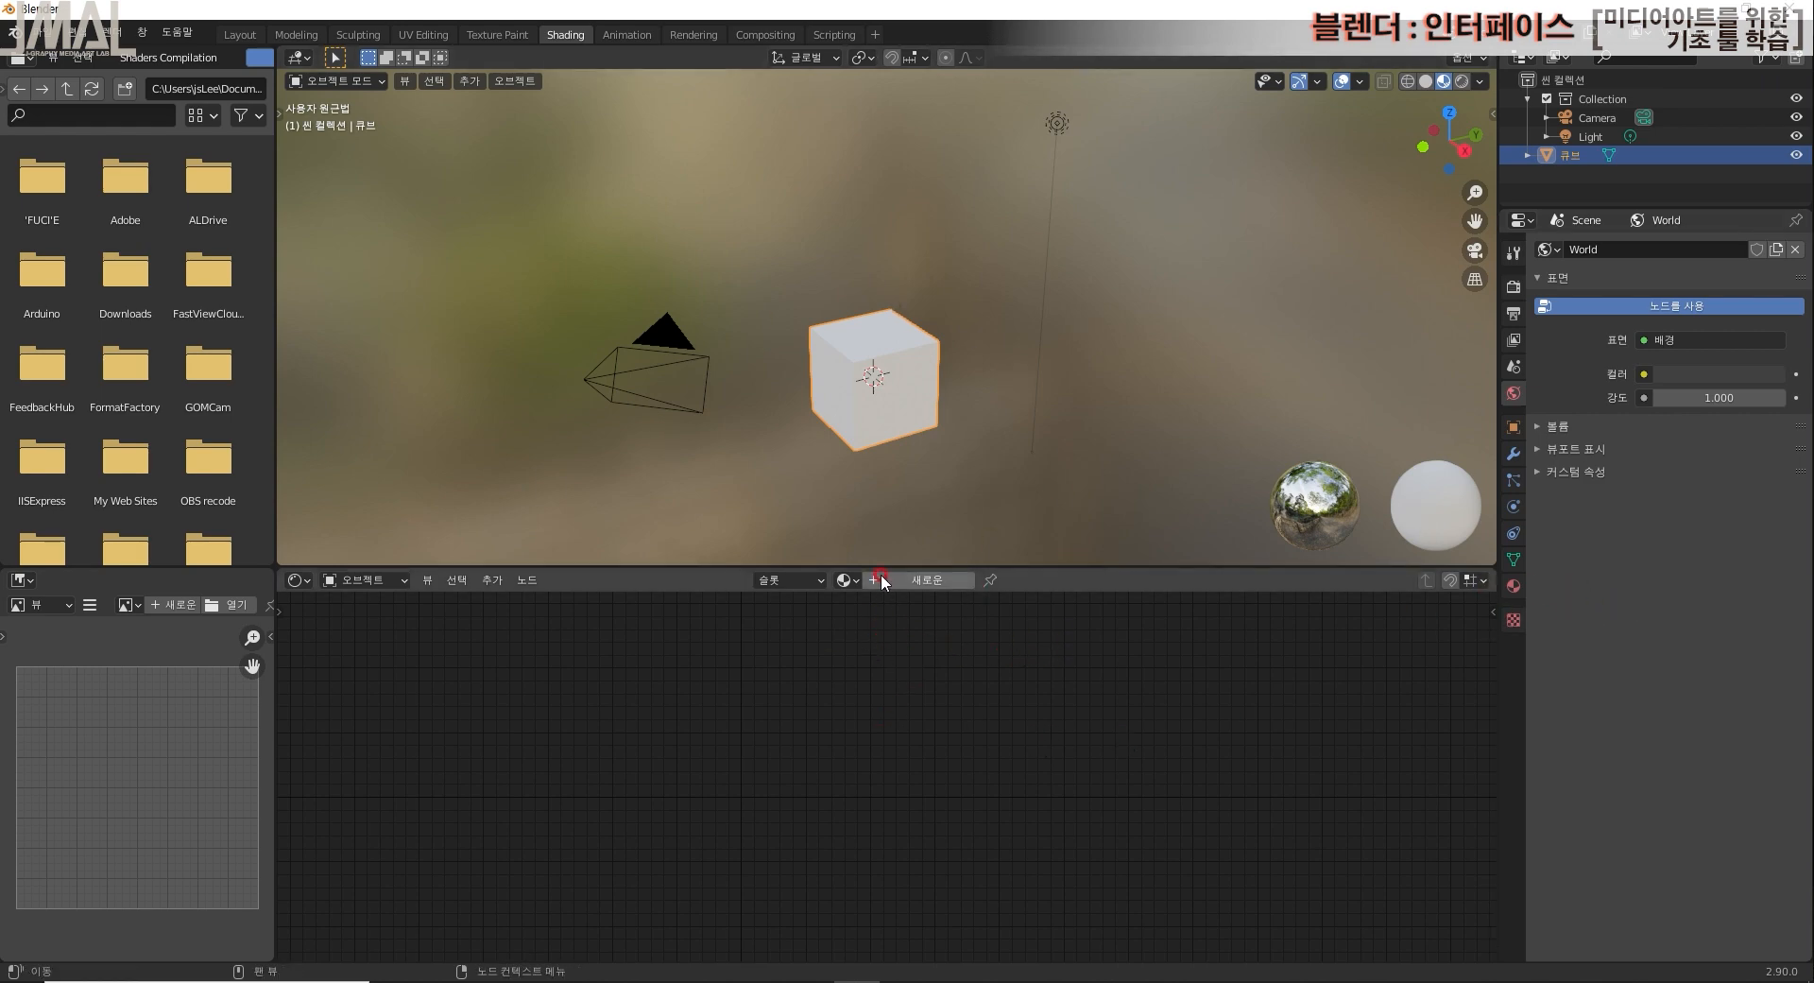
{"action": "left_click", "coordinate": [927, 580]}
{"action": "middle_click_drag", "start_coordinate": [1055, 781], "coordinate": [1214, 809]}
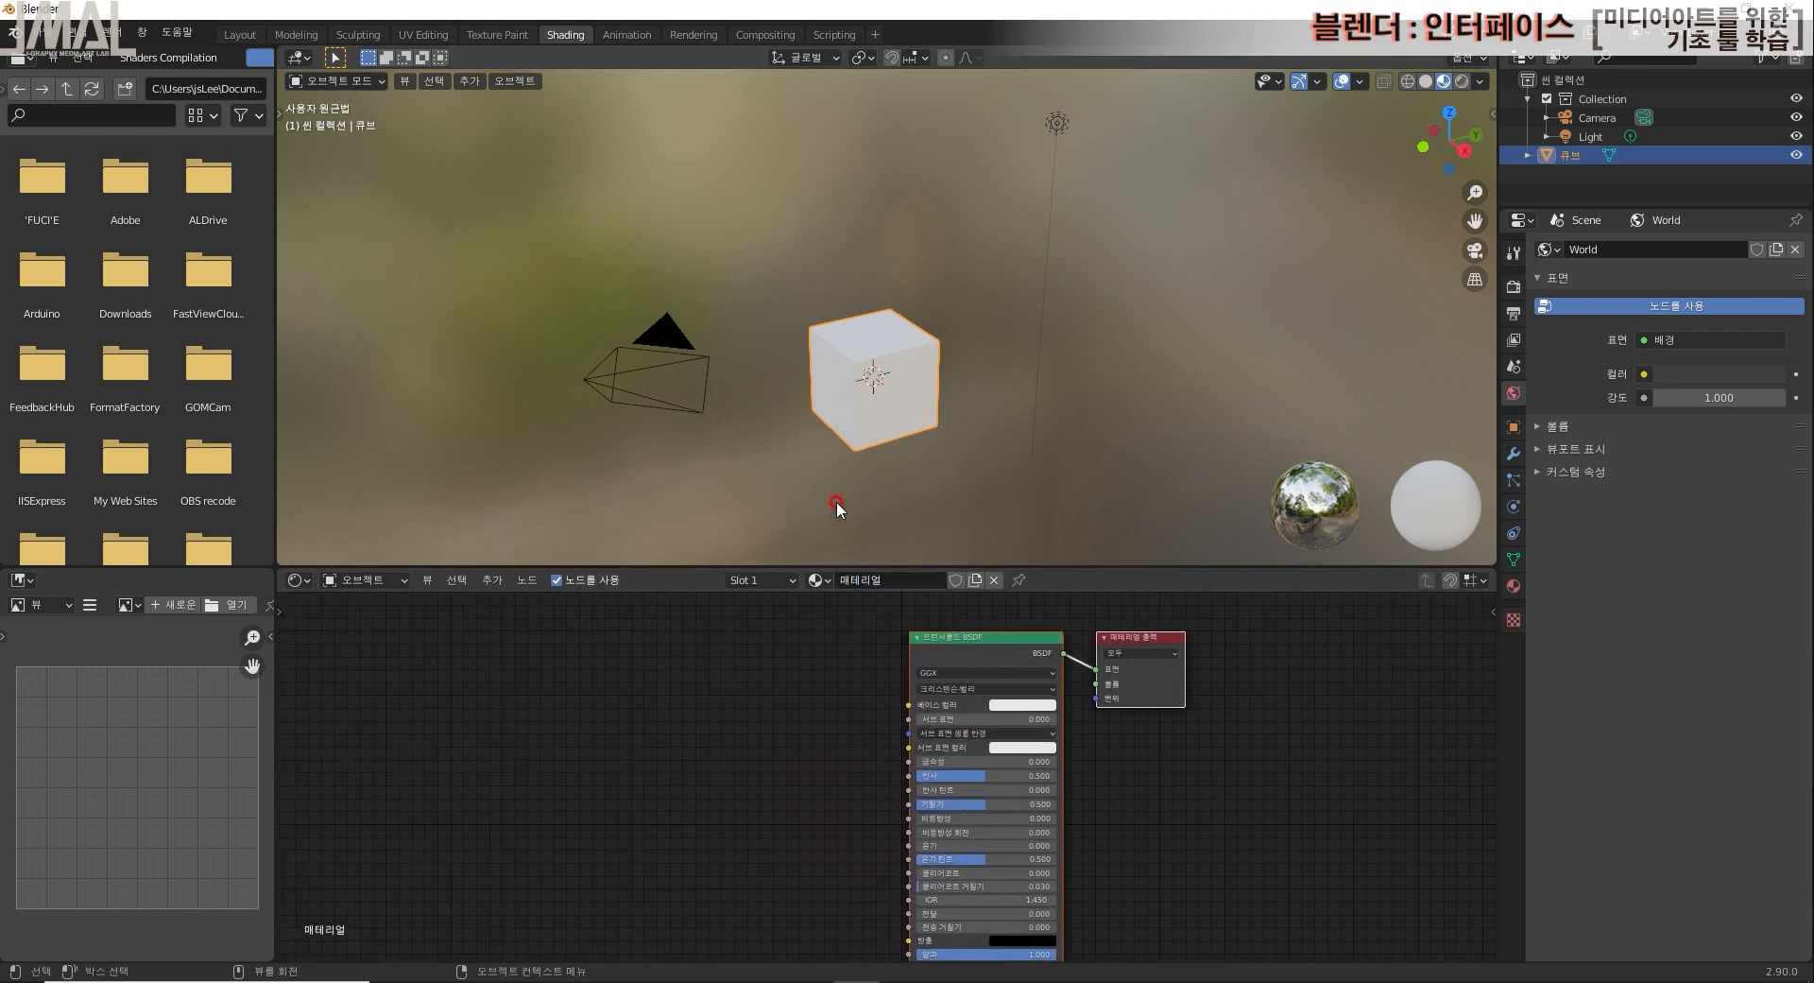
Step: Set the Principled BSDF's base colour to pink, its metallic value to 0.314 and its specular value to 0.641
{"action": "left_click", "coordinate": [1022, 704]}
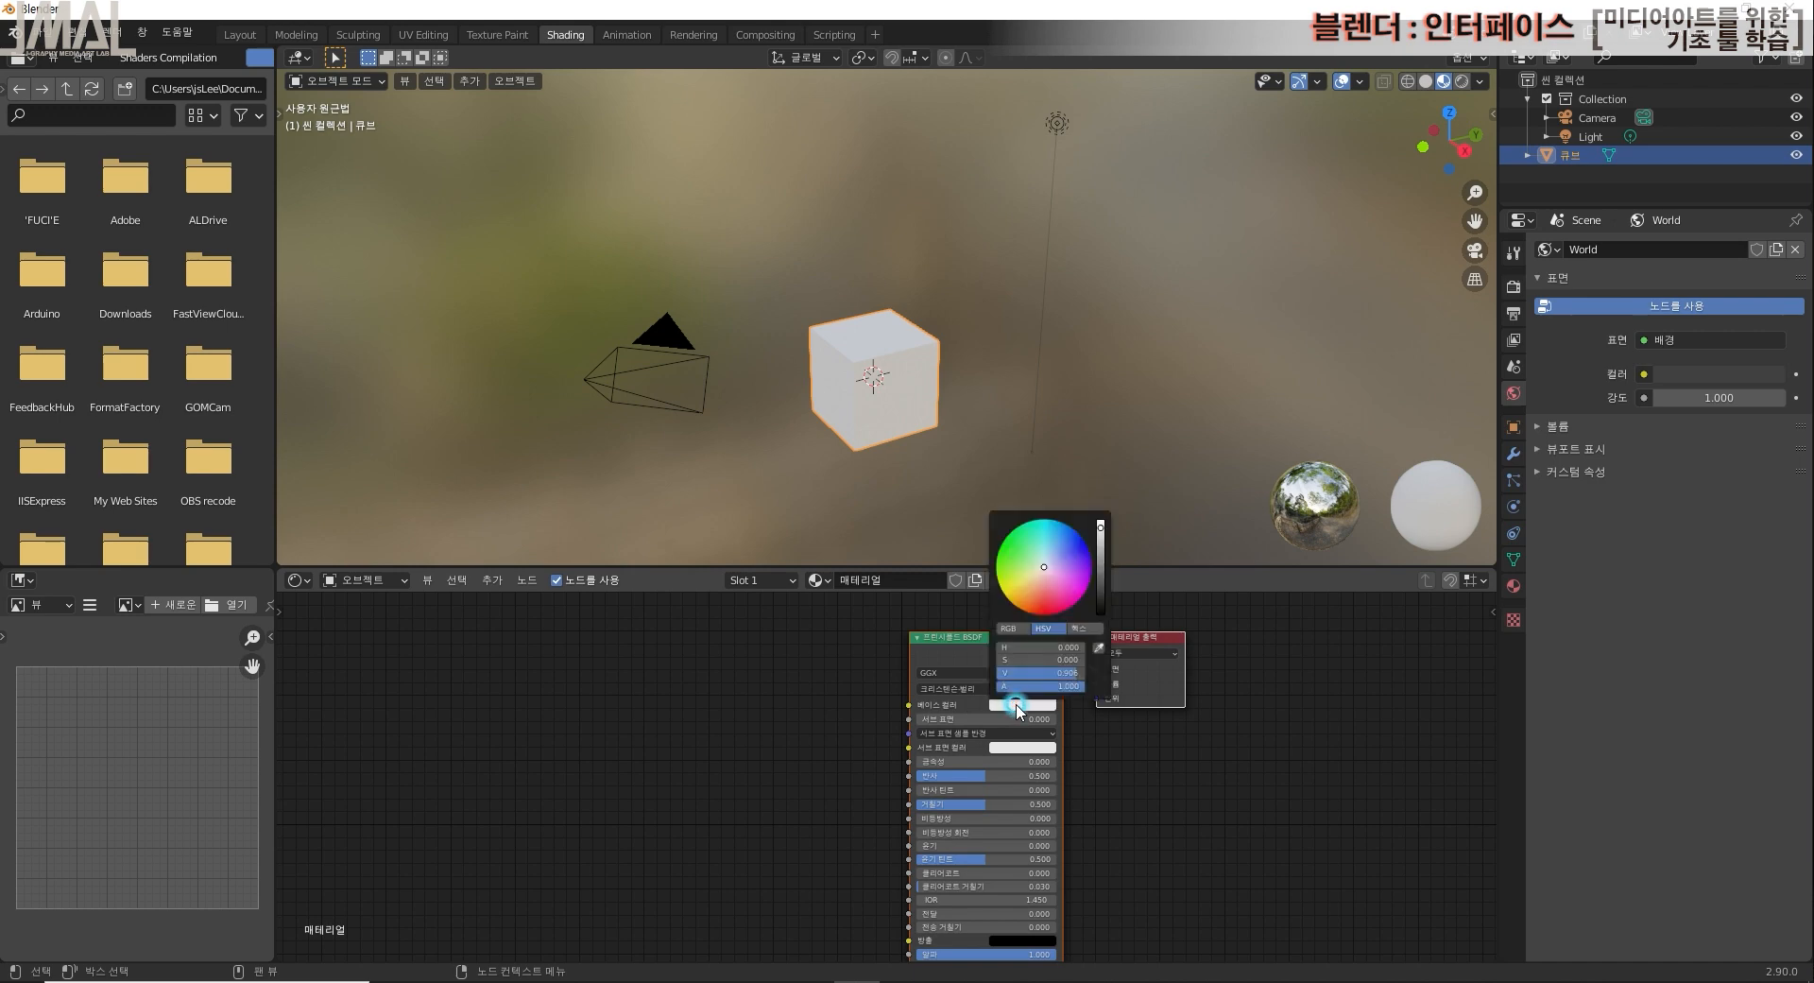
{"action": "mouse_move", "coordinate": [1042, 616]}
{"action": "left_mouse_down"}
{"action": "mouse_move", "coordinate": [1029, 572]}
{"action": "mouse_move", "coordinate": [1046, 588]}
{"action": "left_mouse_up"}
{"action": "left_click", "coordinate": [1052, 599]}
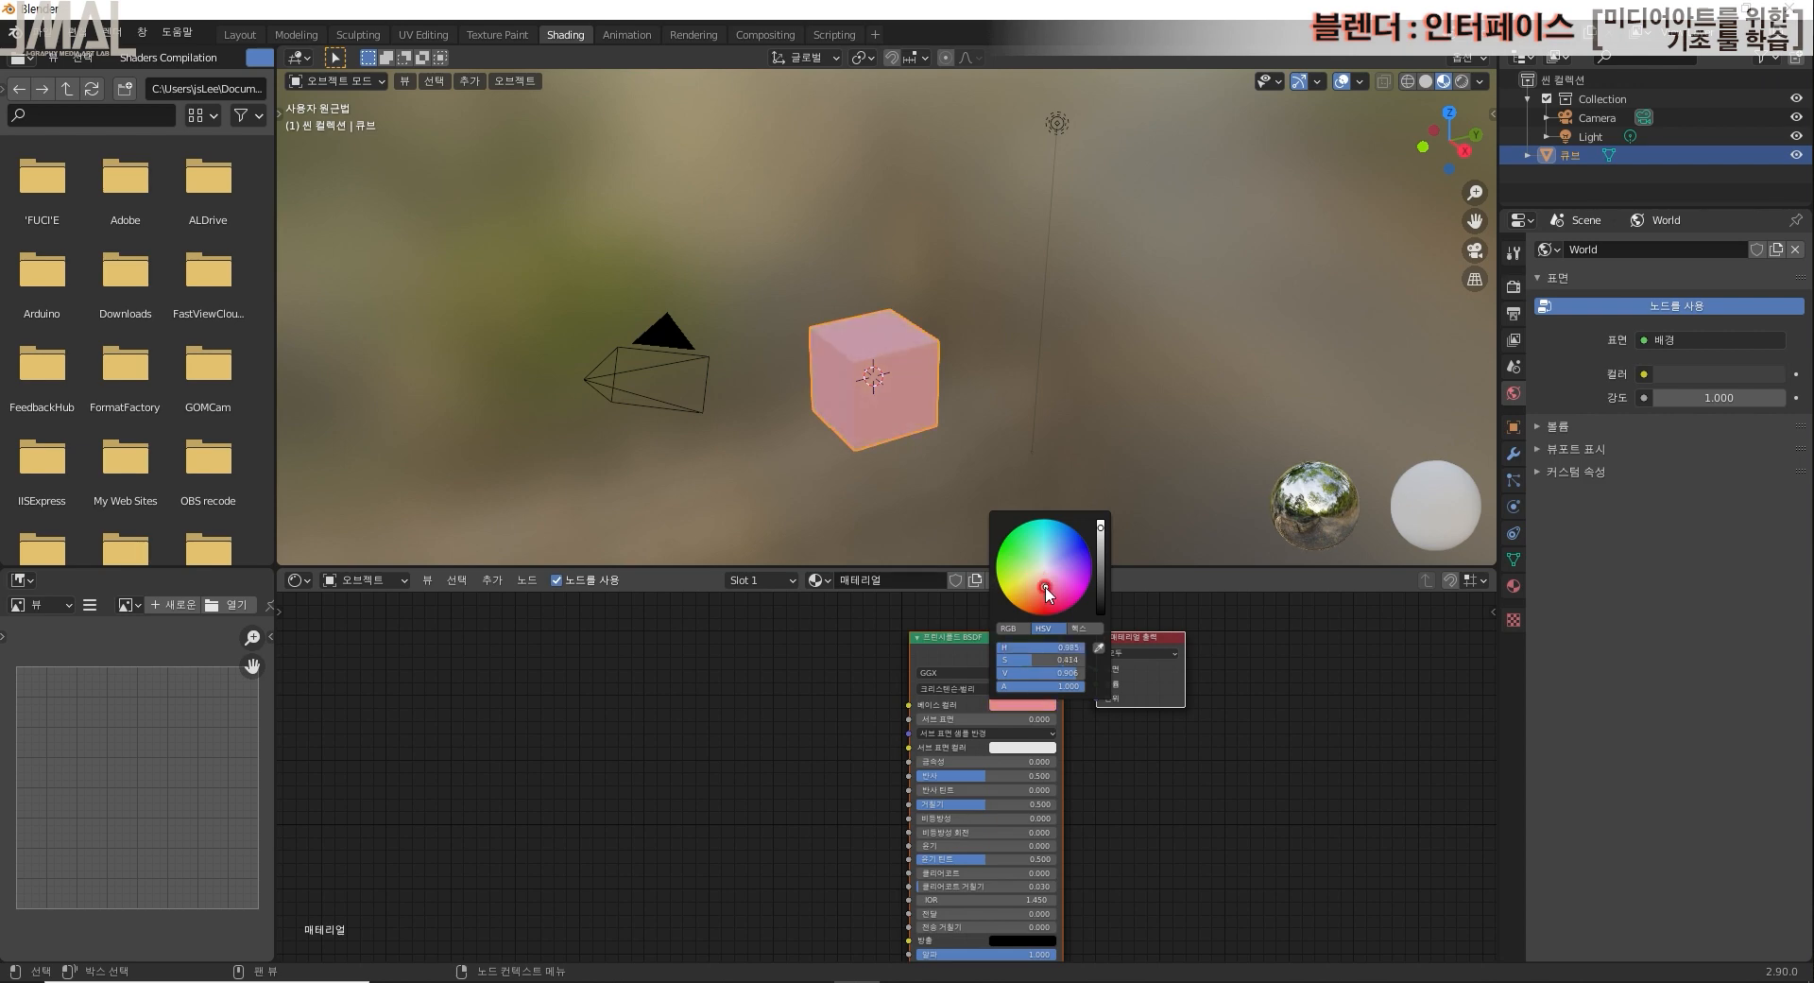
{"action": "left_click", "coordinate": [1151, 803]}
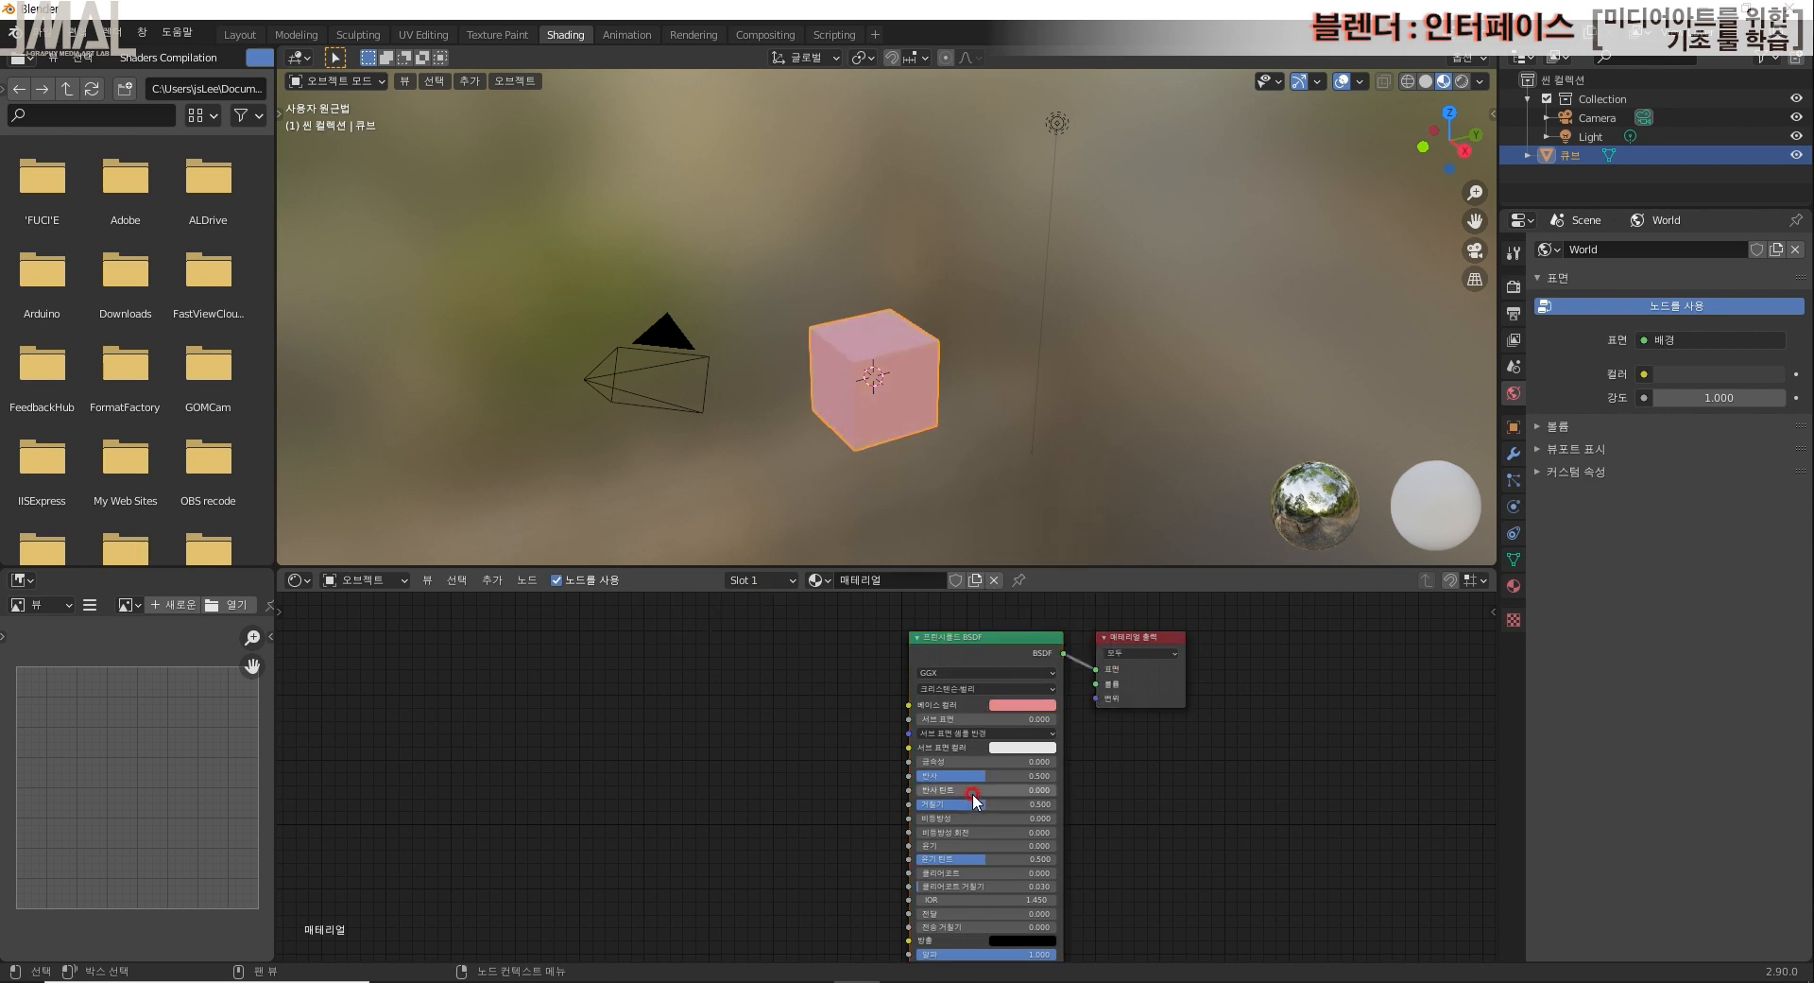
{"action": "mouse_move", "coordinate": [983, 775]}
{"action": "left_mouse_down"}
{"action": "mouse_move", "coordinate": [1002, 774]}
{"action": "mouse_move", "coordinate": [944, 760]}
{"action": "mouse_move", "coordinate": [1000, 760]}
{"action": "mouse_move", "coordinate": [961, 761]}
{"action": "left_mouse_up"}
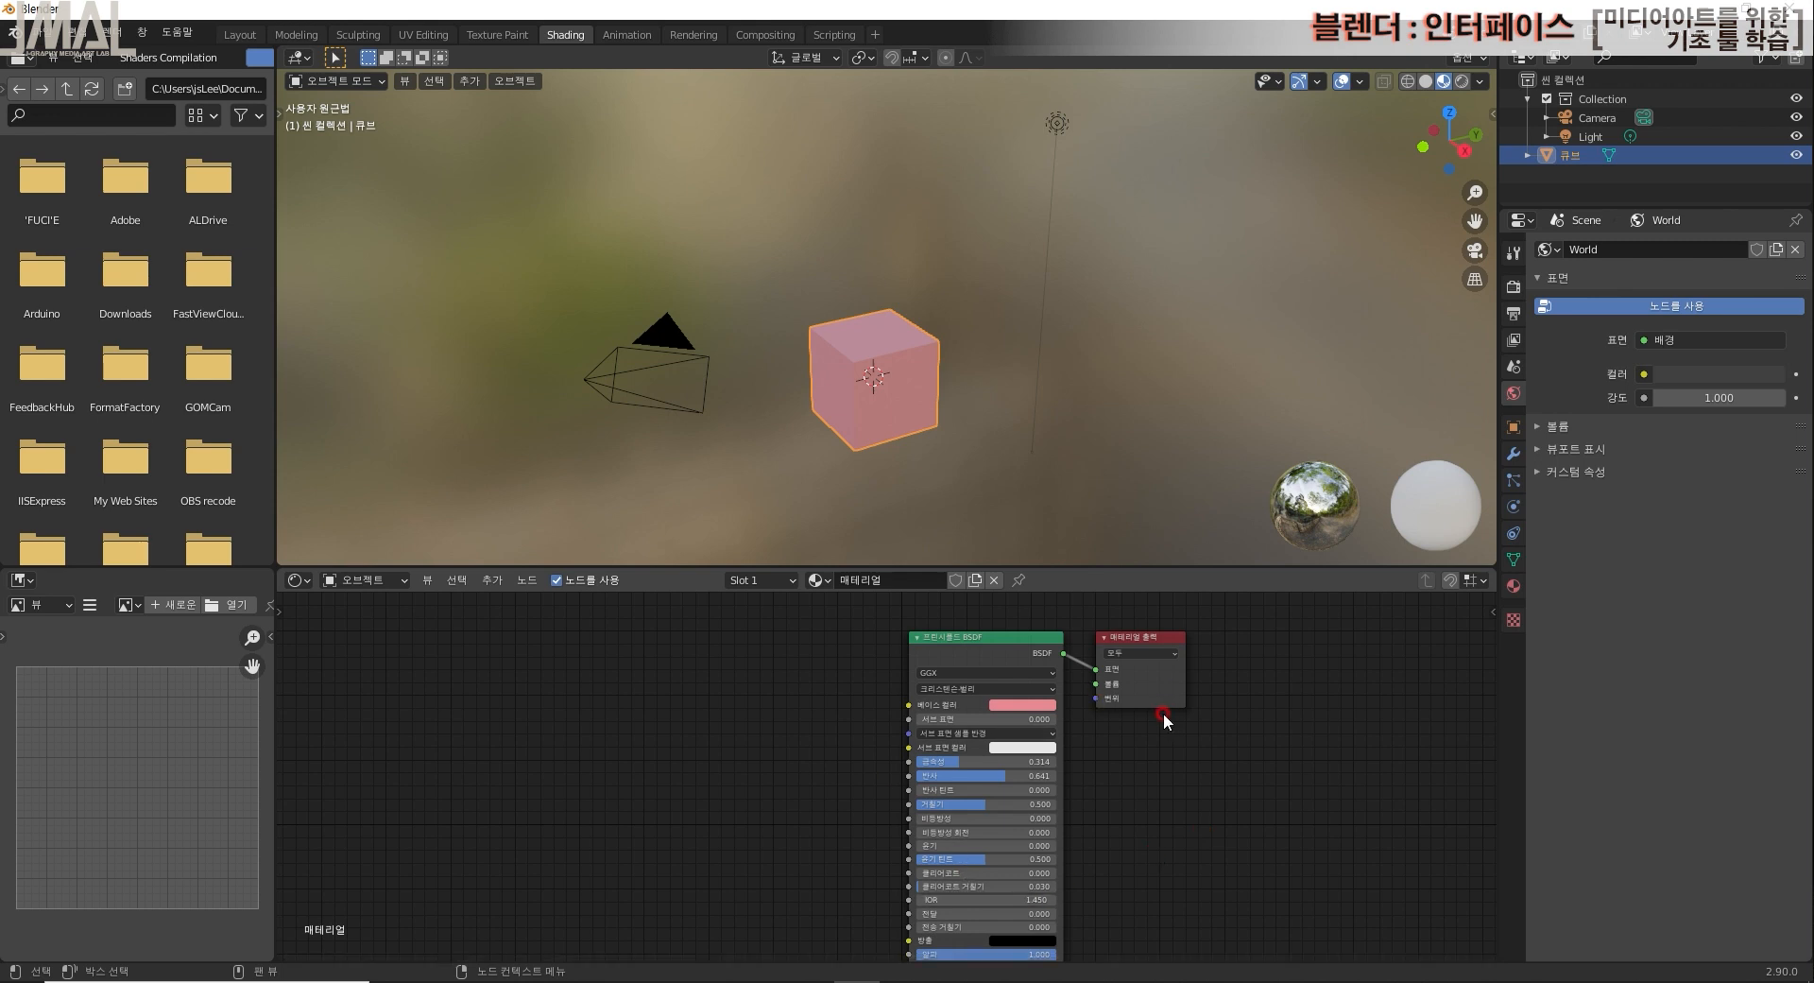
Step: Add an Image Texture node with the mp image and connect its colour output to the Principled BSDF's base colour
{"action": "left_click", "coordinate": [492, 580]}
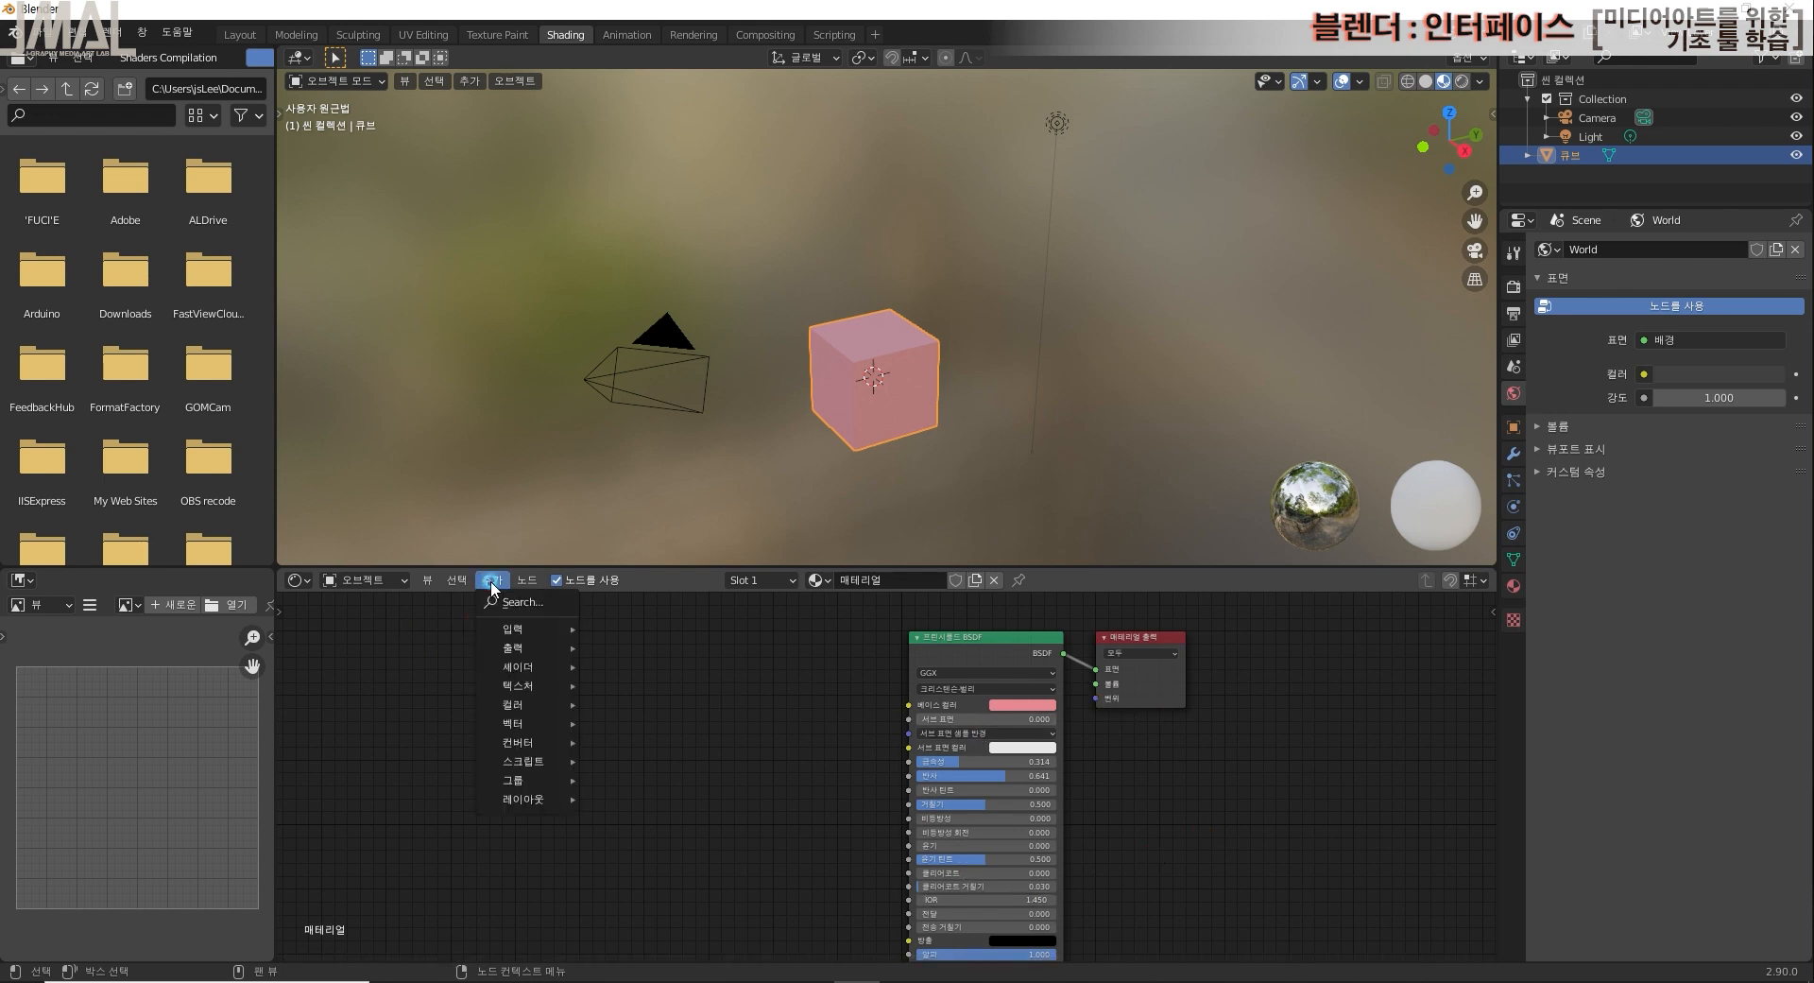
{"action": "left_click", "coordinate": [548, 742]}
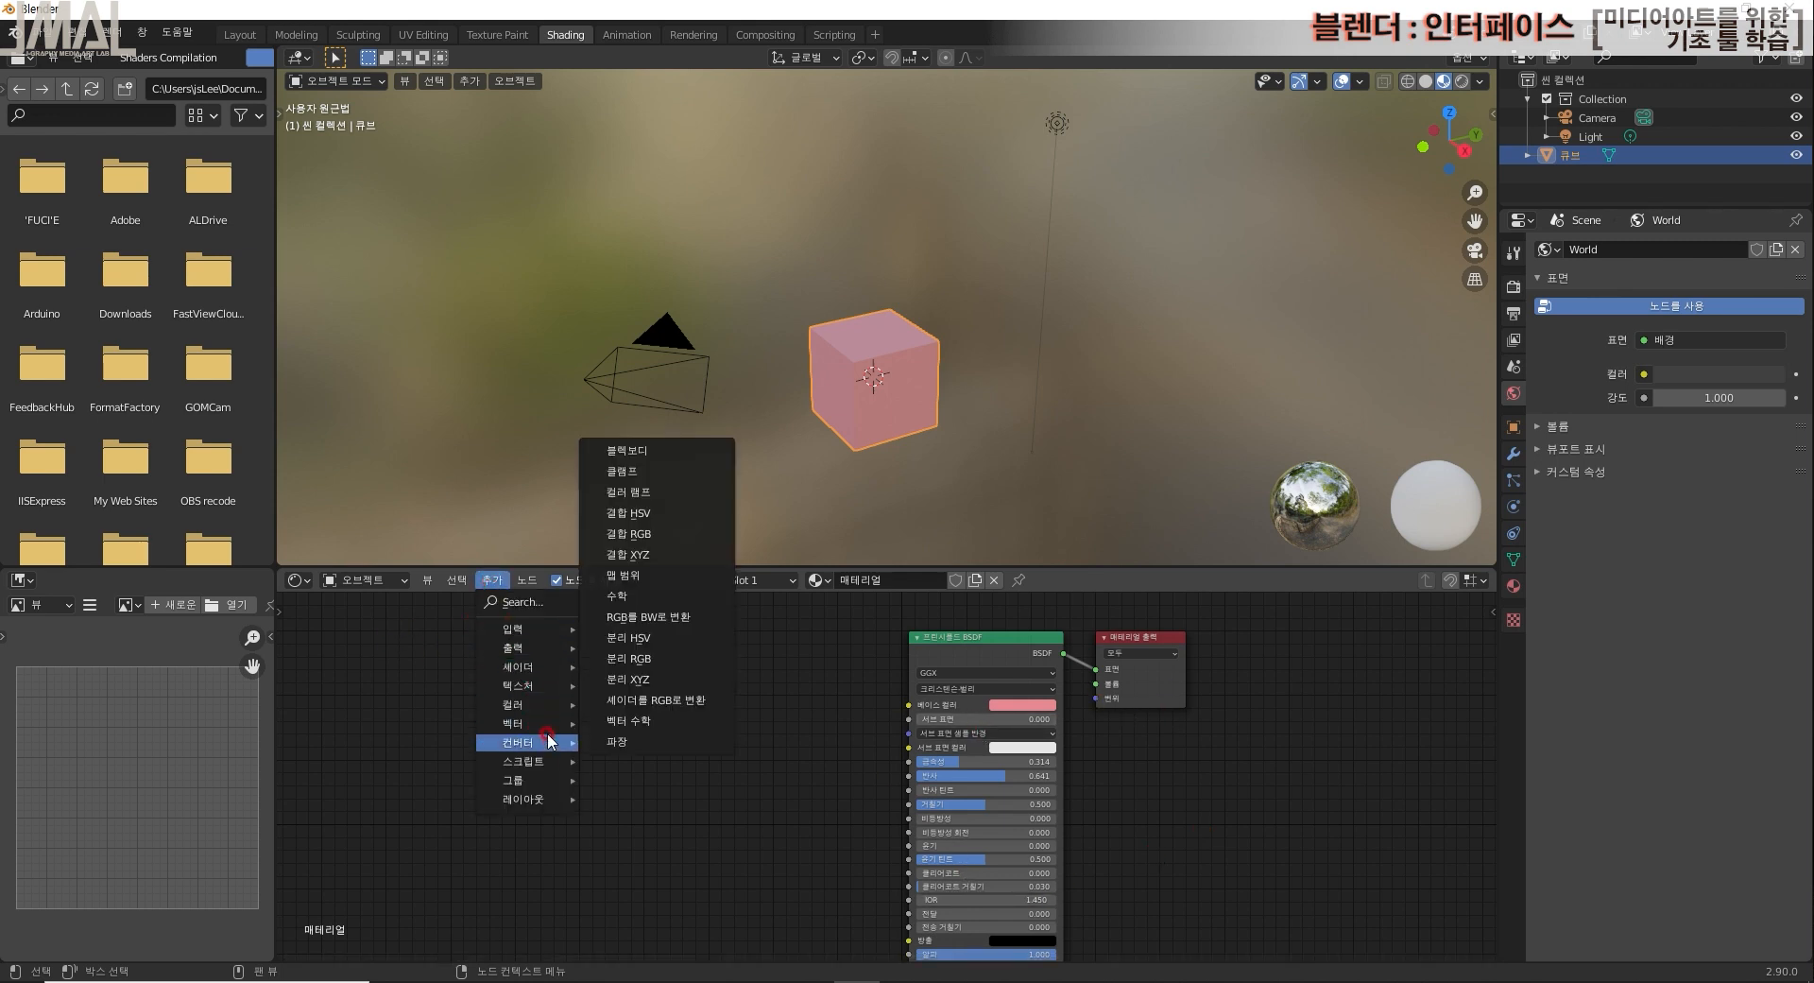
{"action": "mouse_move", "coordinate": [529, 687]}
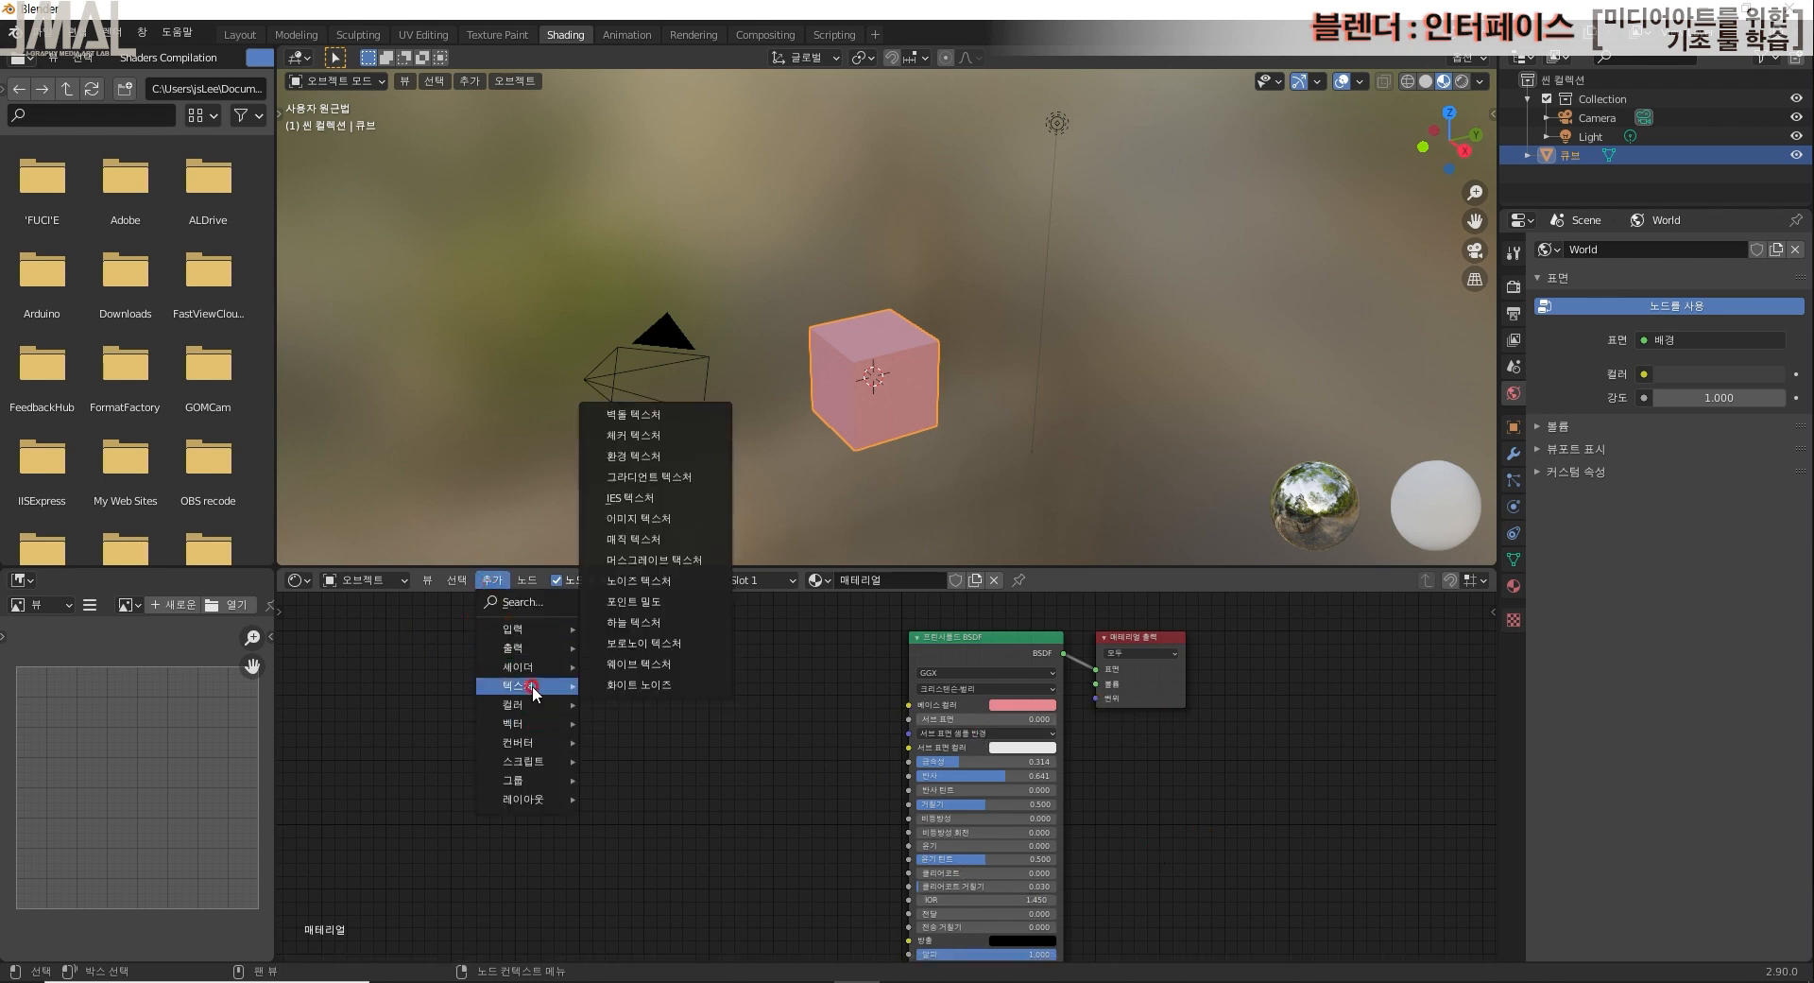
{"action": "left_click", "coordinate": [661, 518]}
{"action": "left_click", "coordinate": [666, 721]}
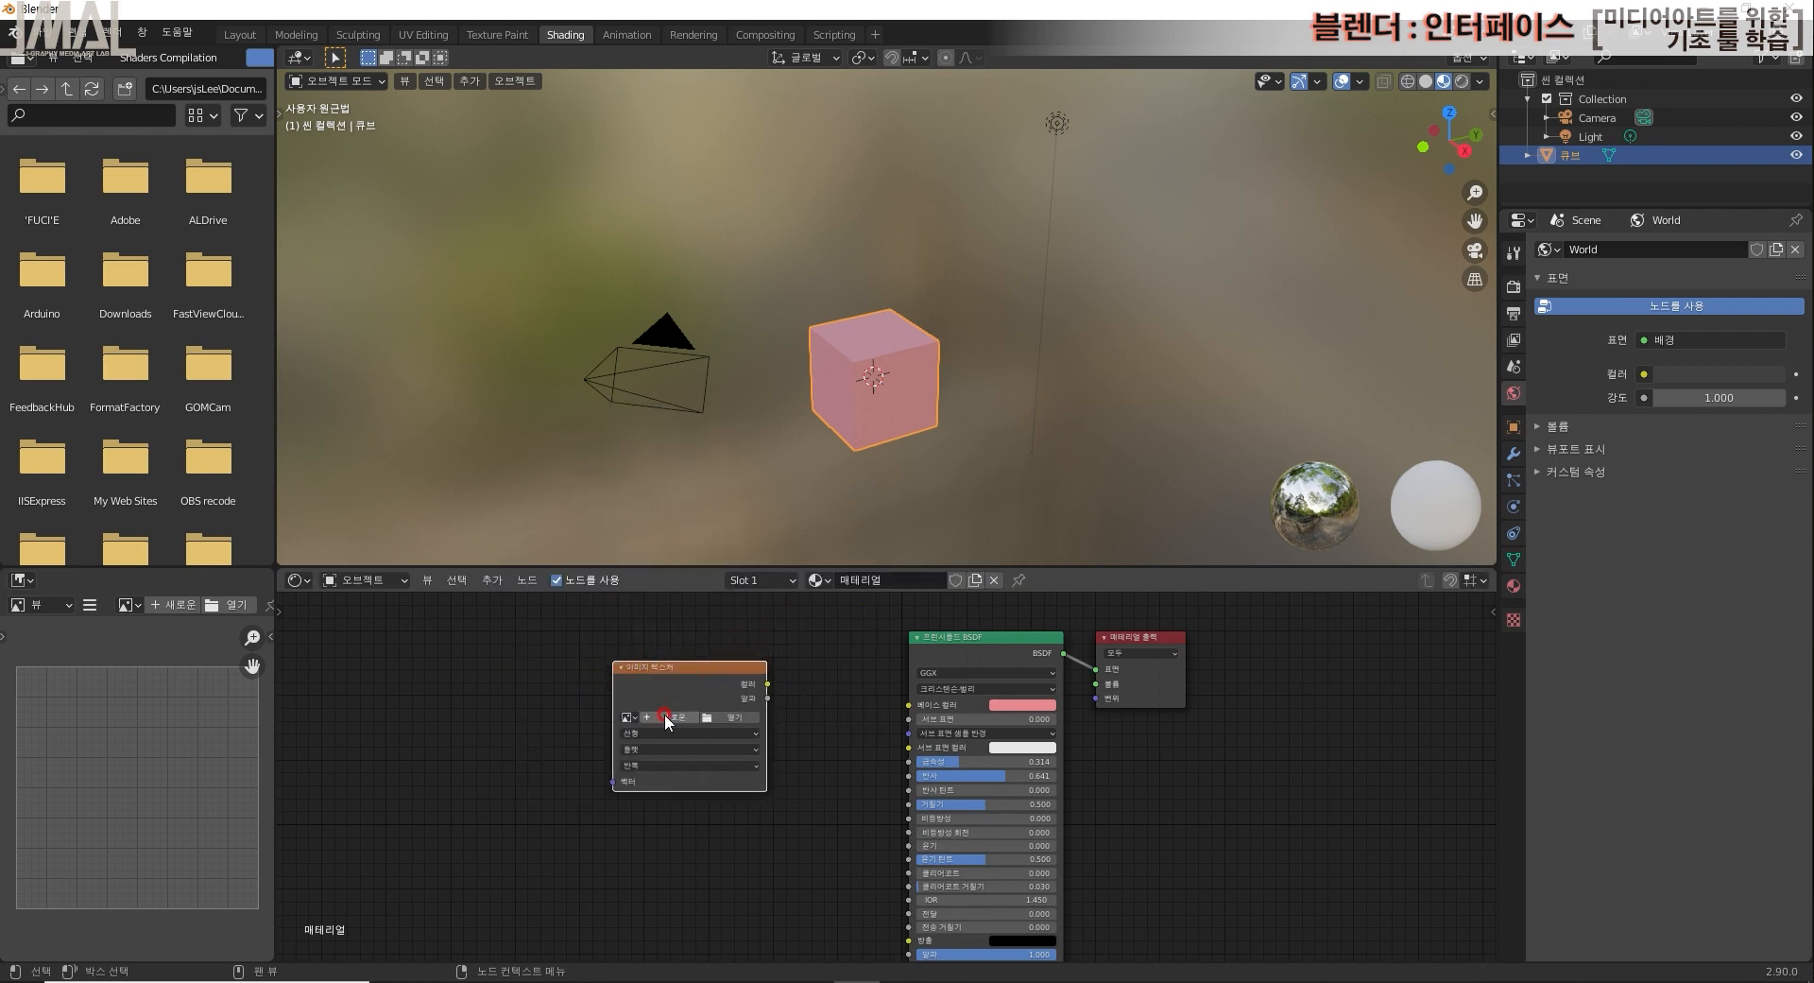
{"action": "left_click", "coordinate": [636, 718]}
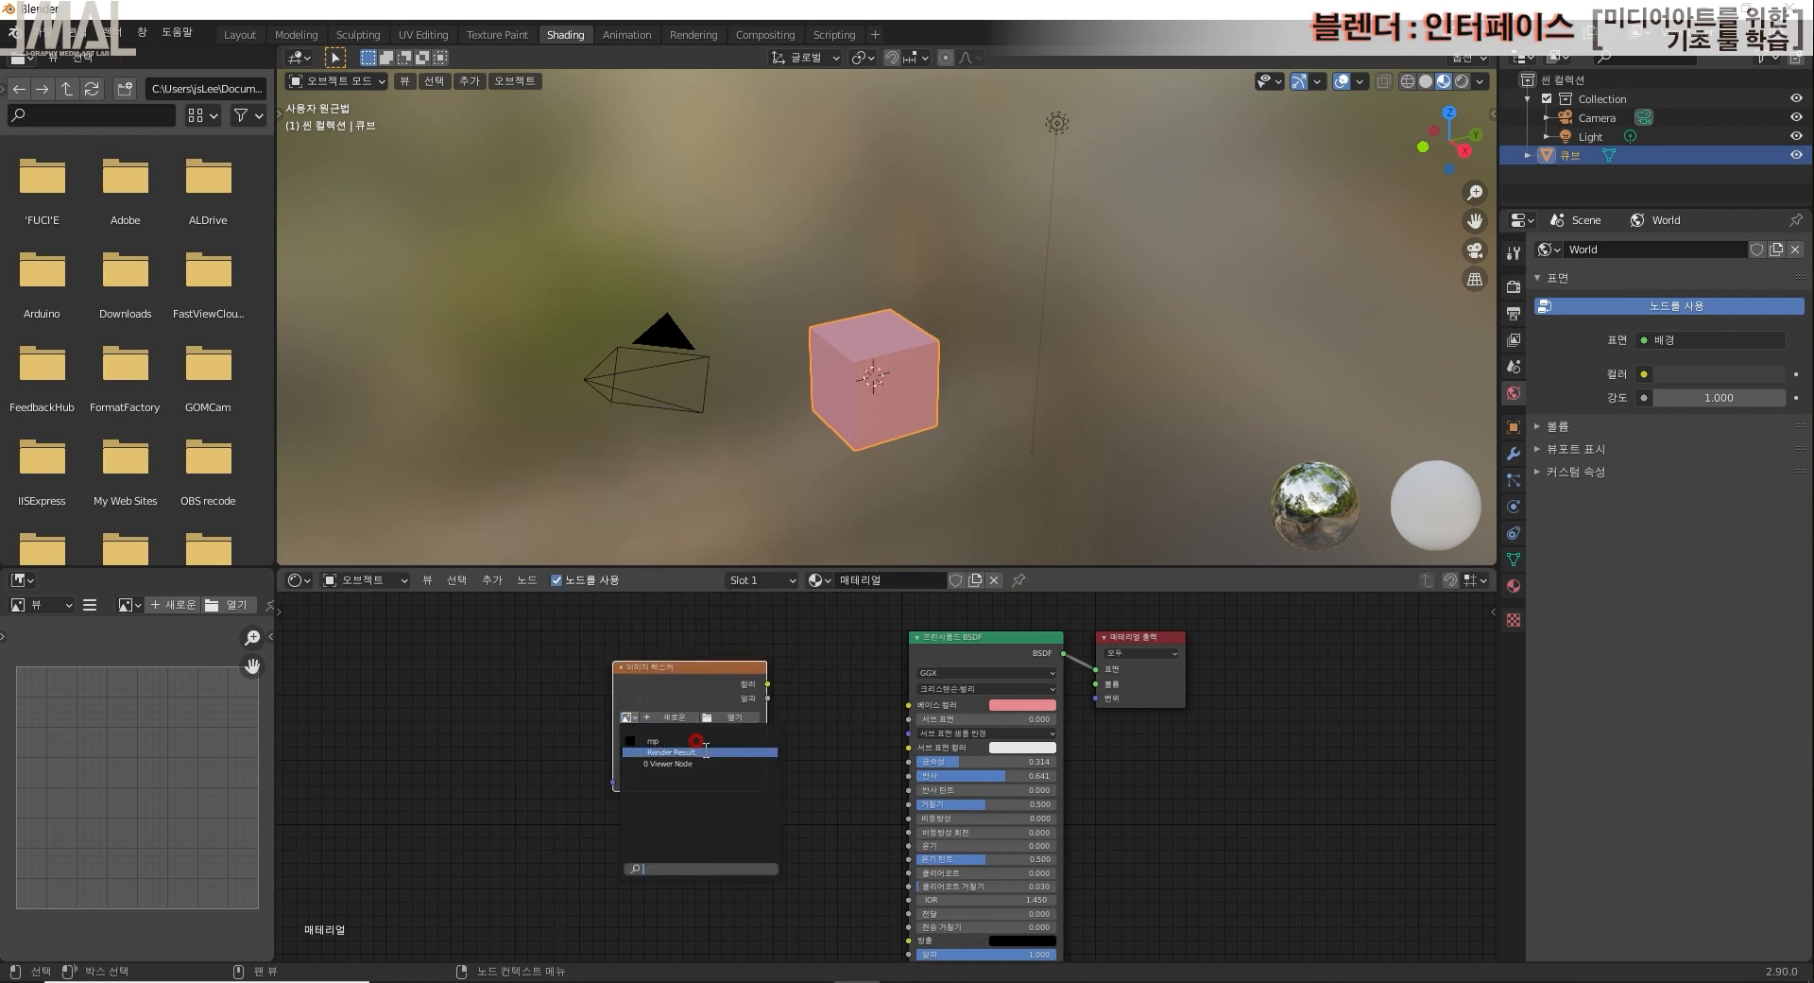
{"action": "left_click", "coordinate": [673, 740]}
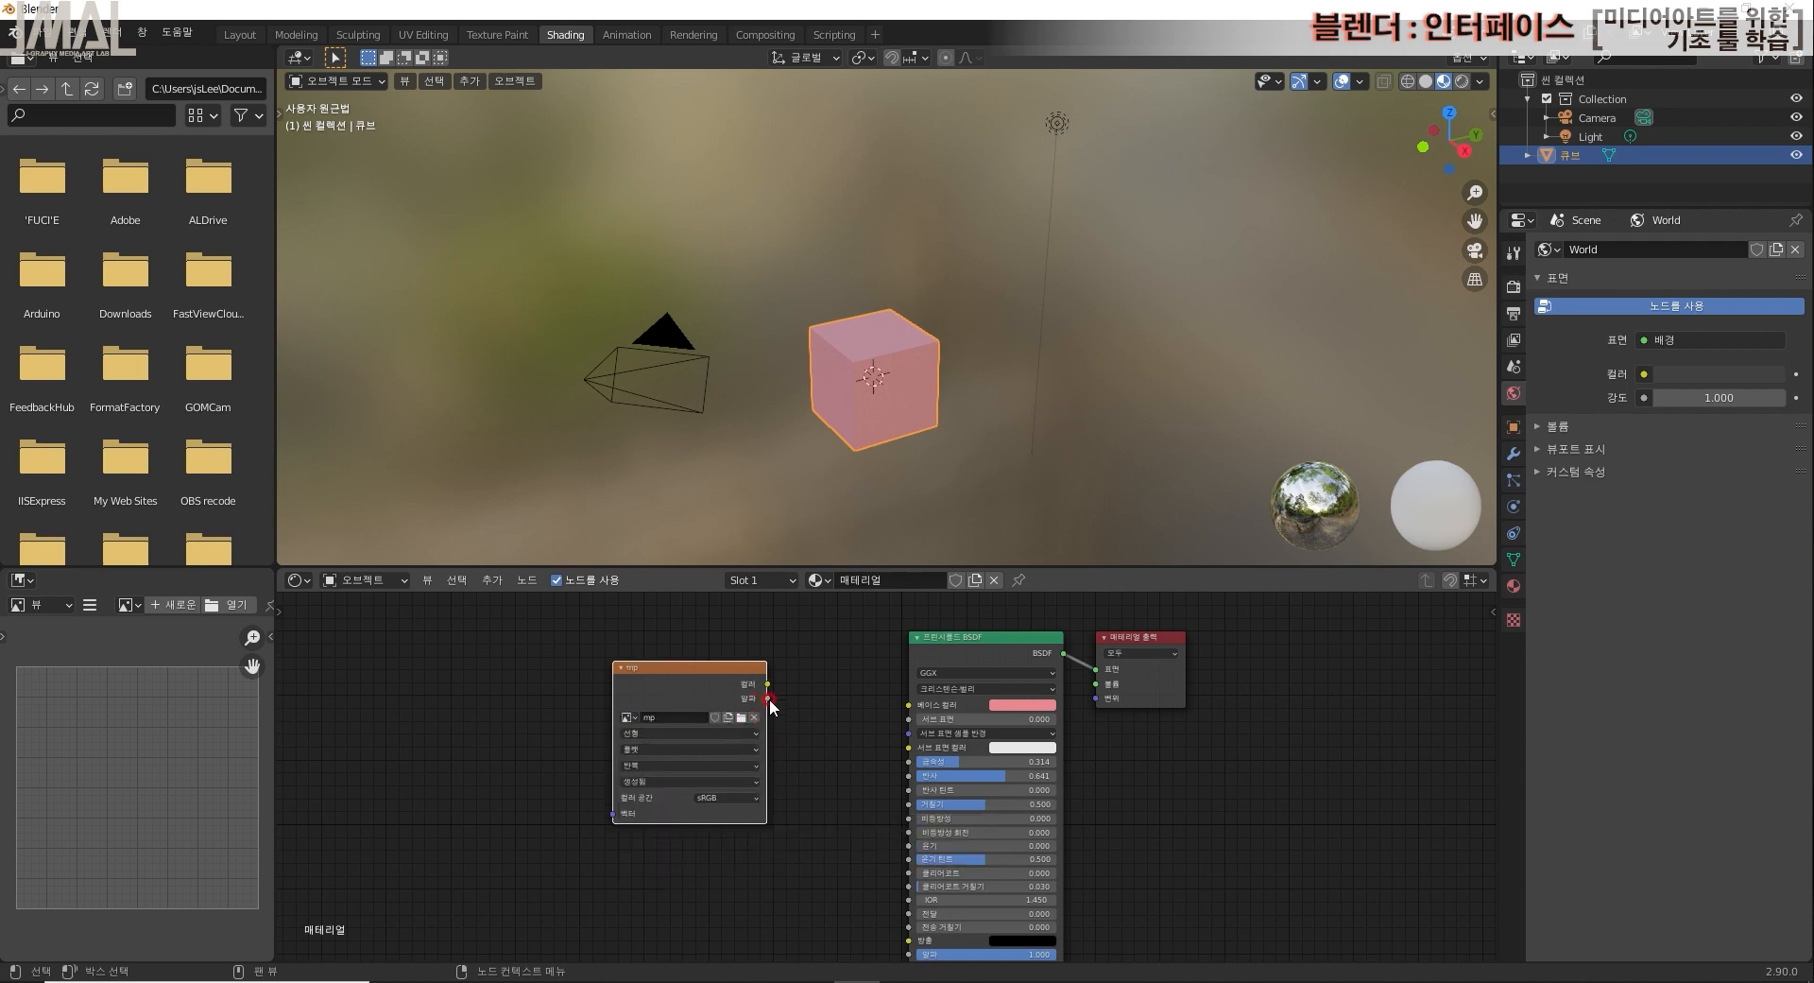
{"action": "left_click_drag", "start_coordinate": [768, 684], "coordinate": [911, 716]}
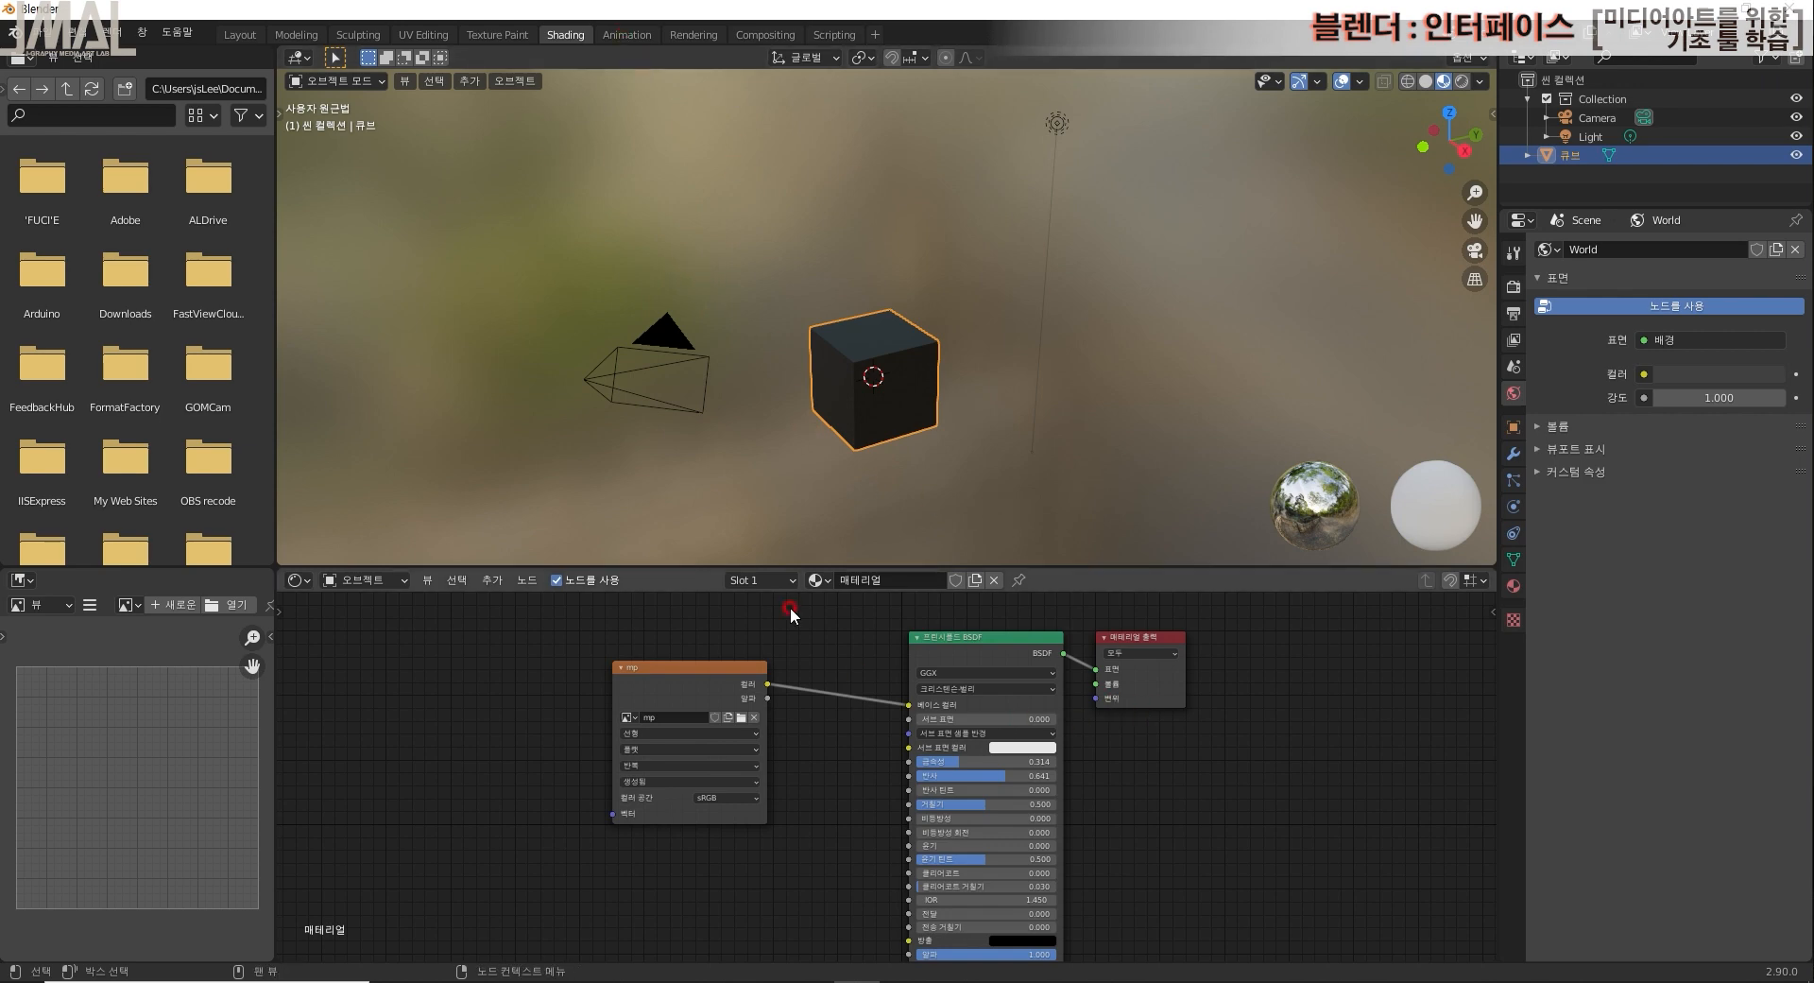
{"action": "mouse_move", "coordinate": [1028, 437]}
{"action": "middle_mouse_down"}
{"action": "mouse_move", "coordinate": [1022, 406]}
{"action": "mouse_move", "coordinate": [1007, 439]}
{"action": "mouse_move", "coordinate": [954, 391]}
{"action": "mouse_move", "coordinate": [1022, 417]}
{"action": "middle_mouse_up"}
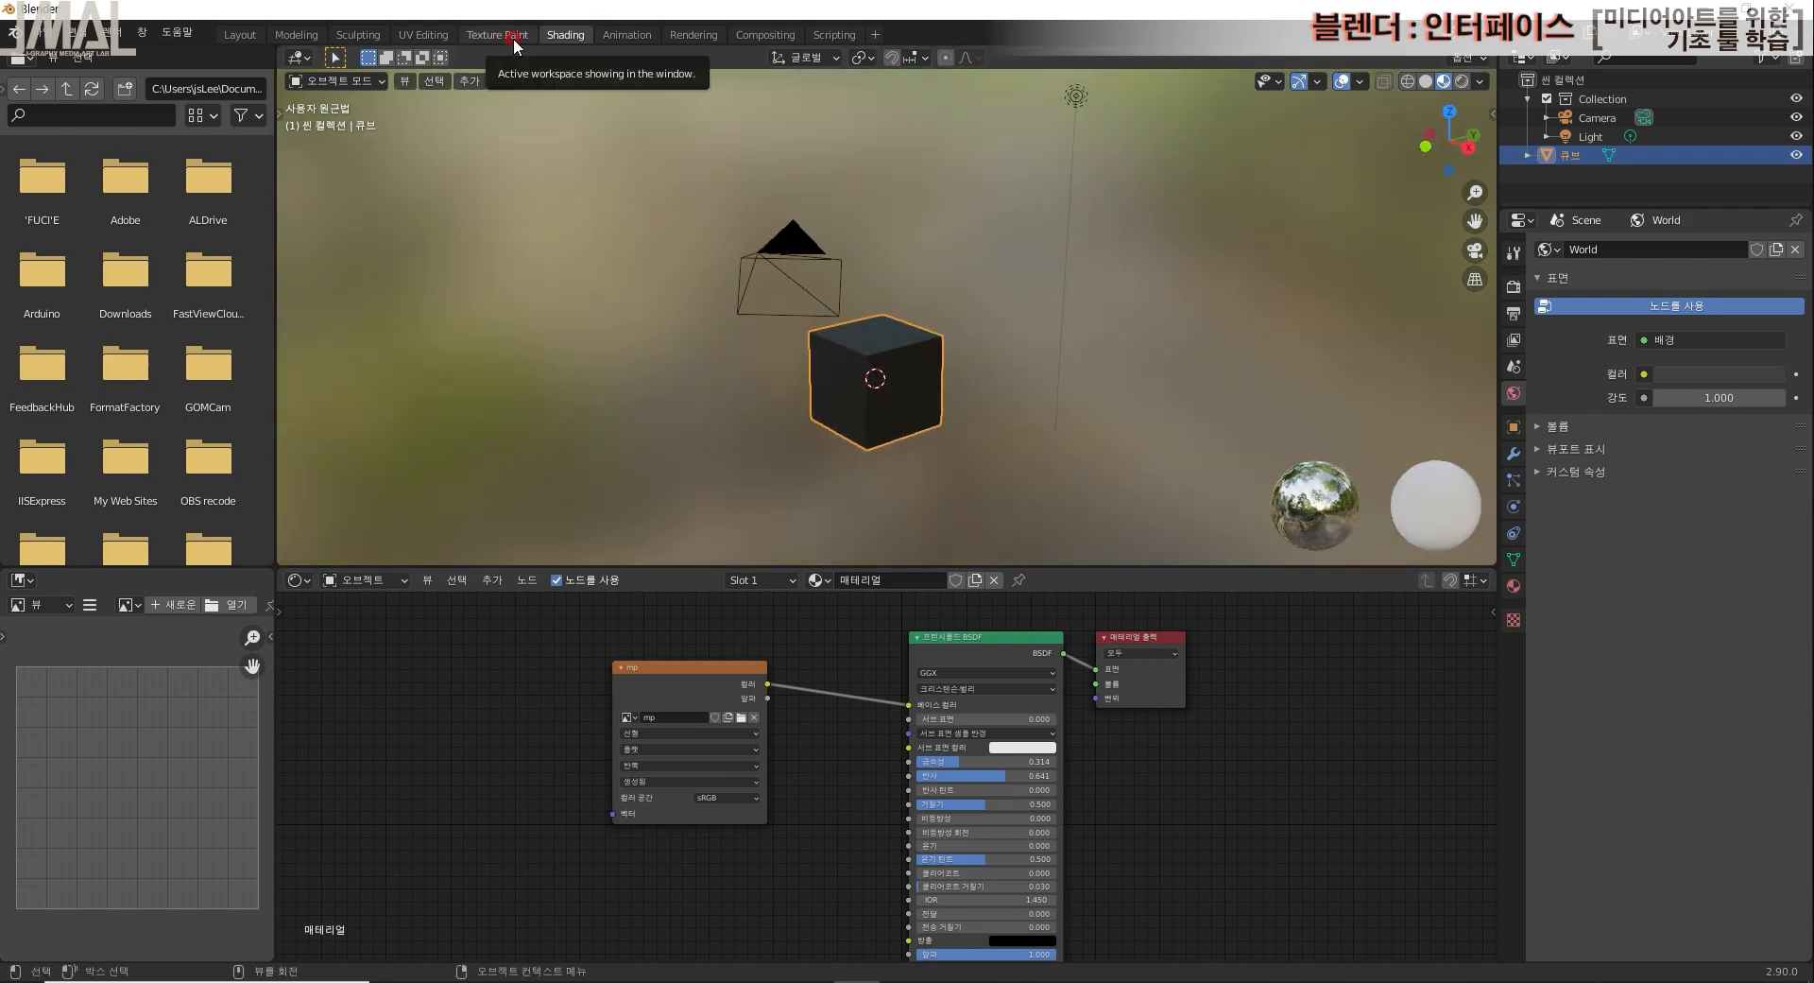
Step: In the Texture Paint workspace, set the brush colour to pinkish red and paint a patch over the cube's upper corner across three faces
{"action": "left_click", "coordinate": [513, 38]}
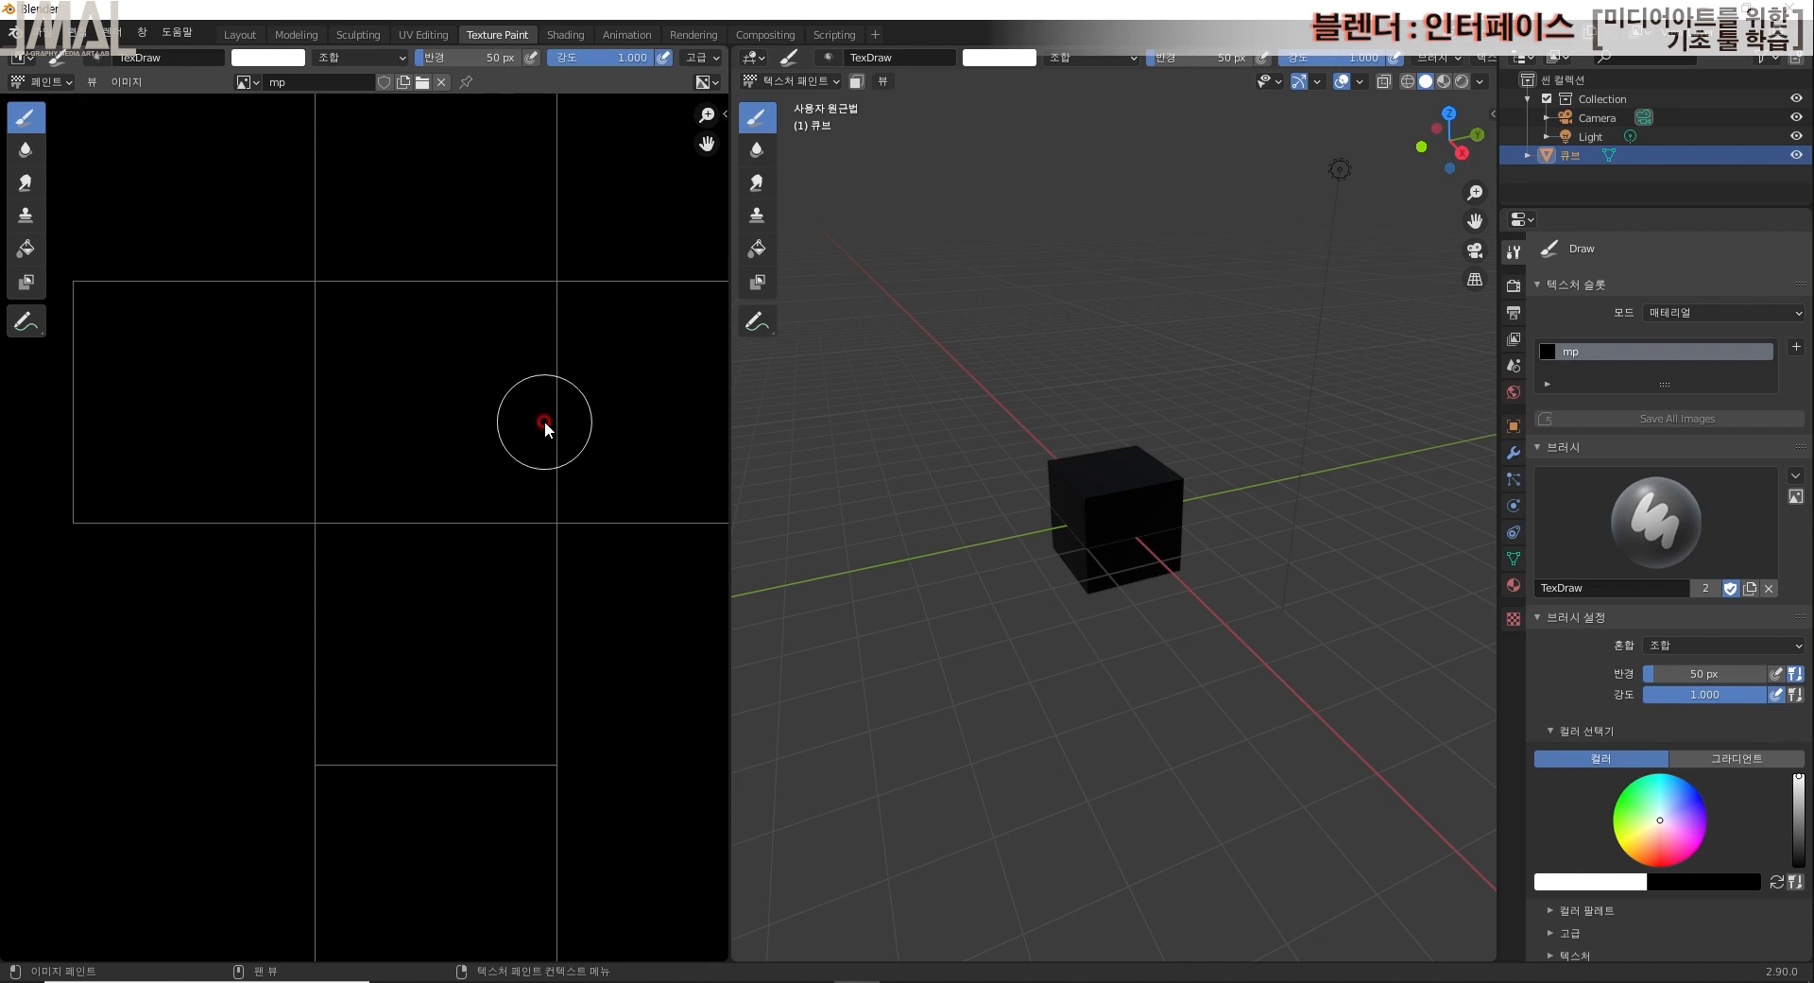
{"action": "key", "text": "Home"}
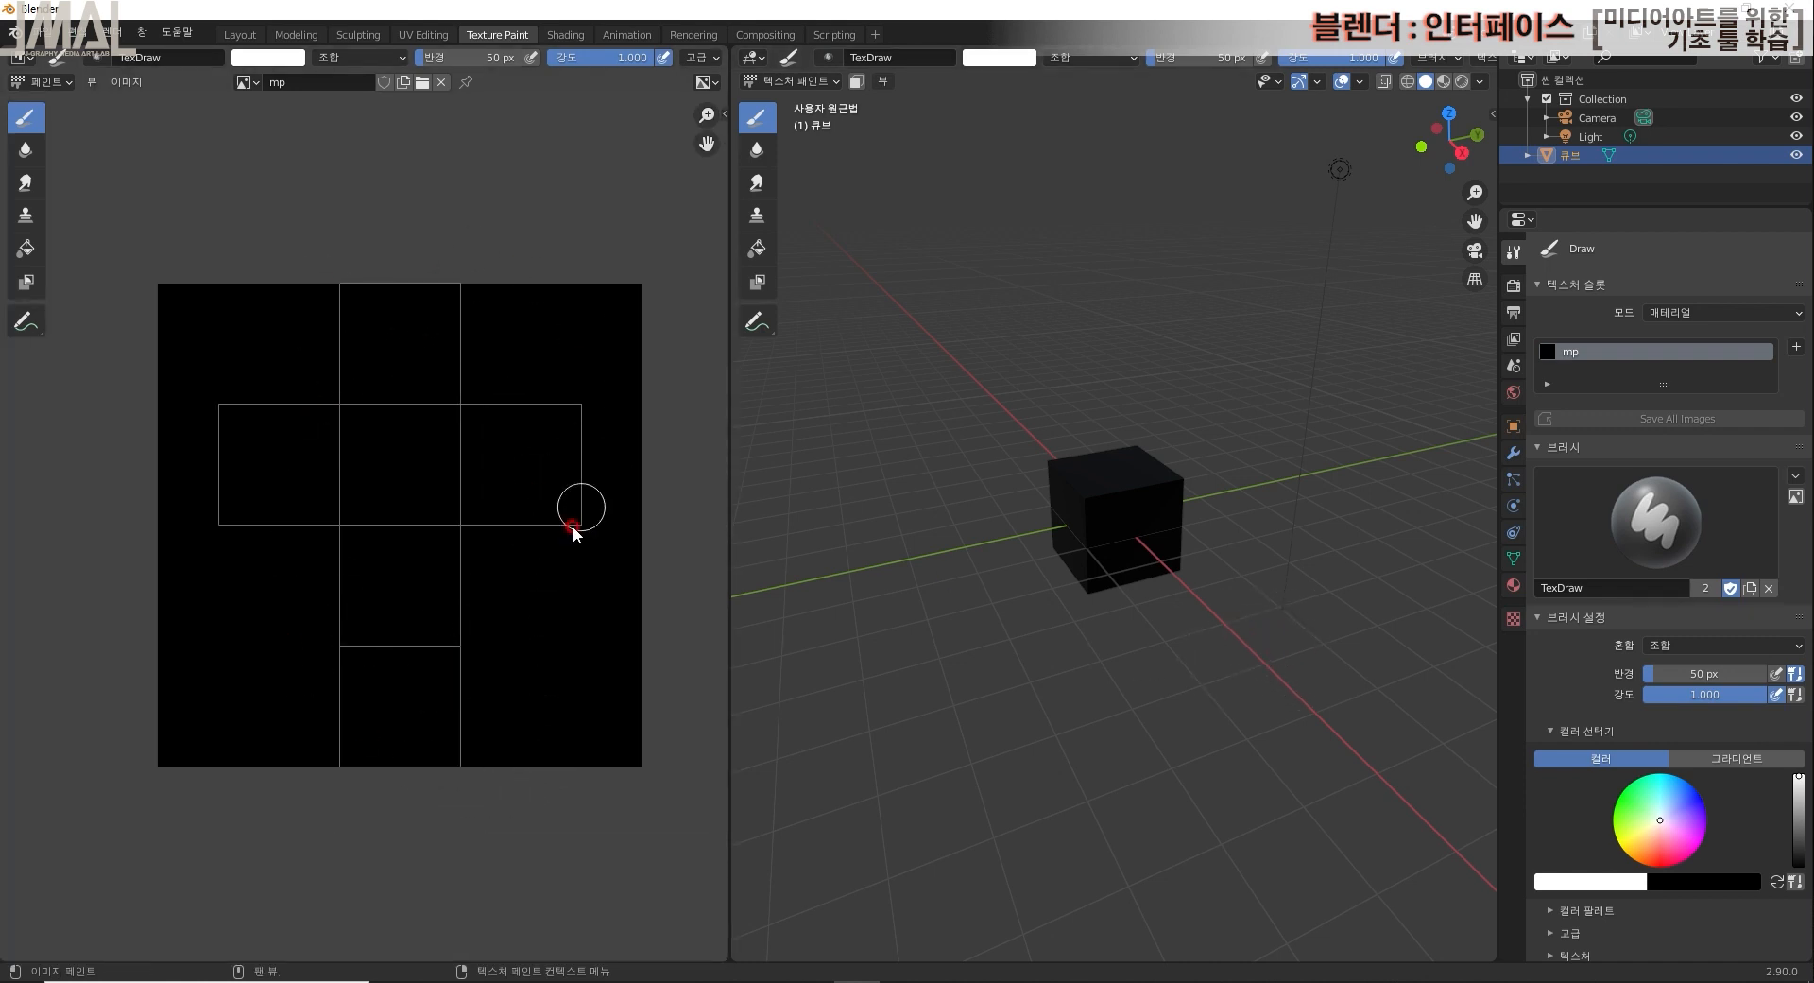
{"action": "middle_click_drag", "start_coordinate": [1267, 615], "coordinate": [1333, 595]}
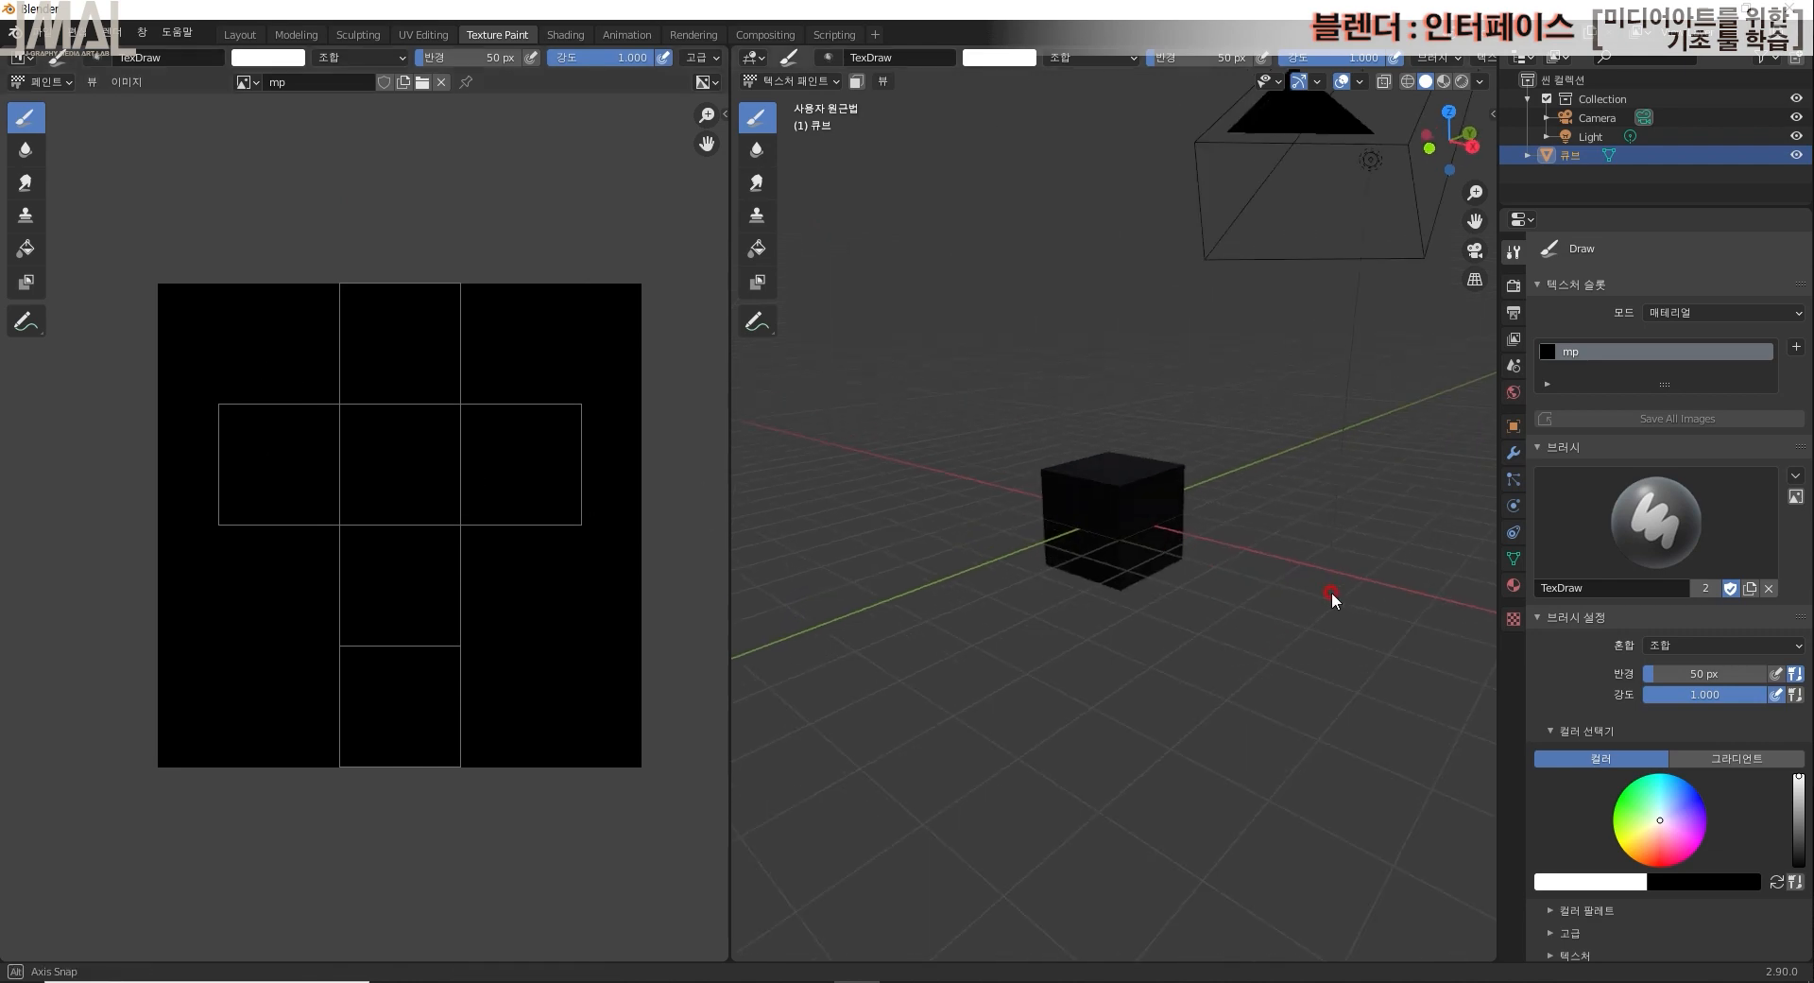
{"action": "scroll", "coordinate": [1158, 510], "scroll_direction": "up", "scroll_amount": 4}
{"action": "mouse_move", "coordinate": [1225, 575]}
{"action": "middle_mouse_down"}
{"action": "mouse_move", "coordinate": [1174, 660]}
{"action": "mouse_move", "coordinate": [1199, 677]}
{"action": "mouse_move", "coordinate": [1159, 625]}
{"action": "mouse_move", "coordinate": [1196, 639]}
{"action": "mouse_move", "coordinate": [1234, 584]}
{"action": "mouse_move", "coordinate": [1209, 615]}
{"action": "middle_mouse_up"}
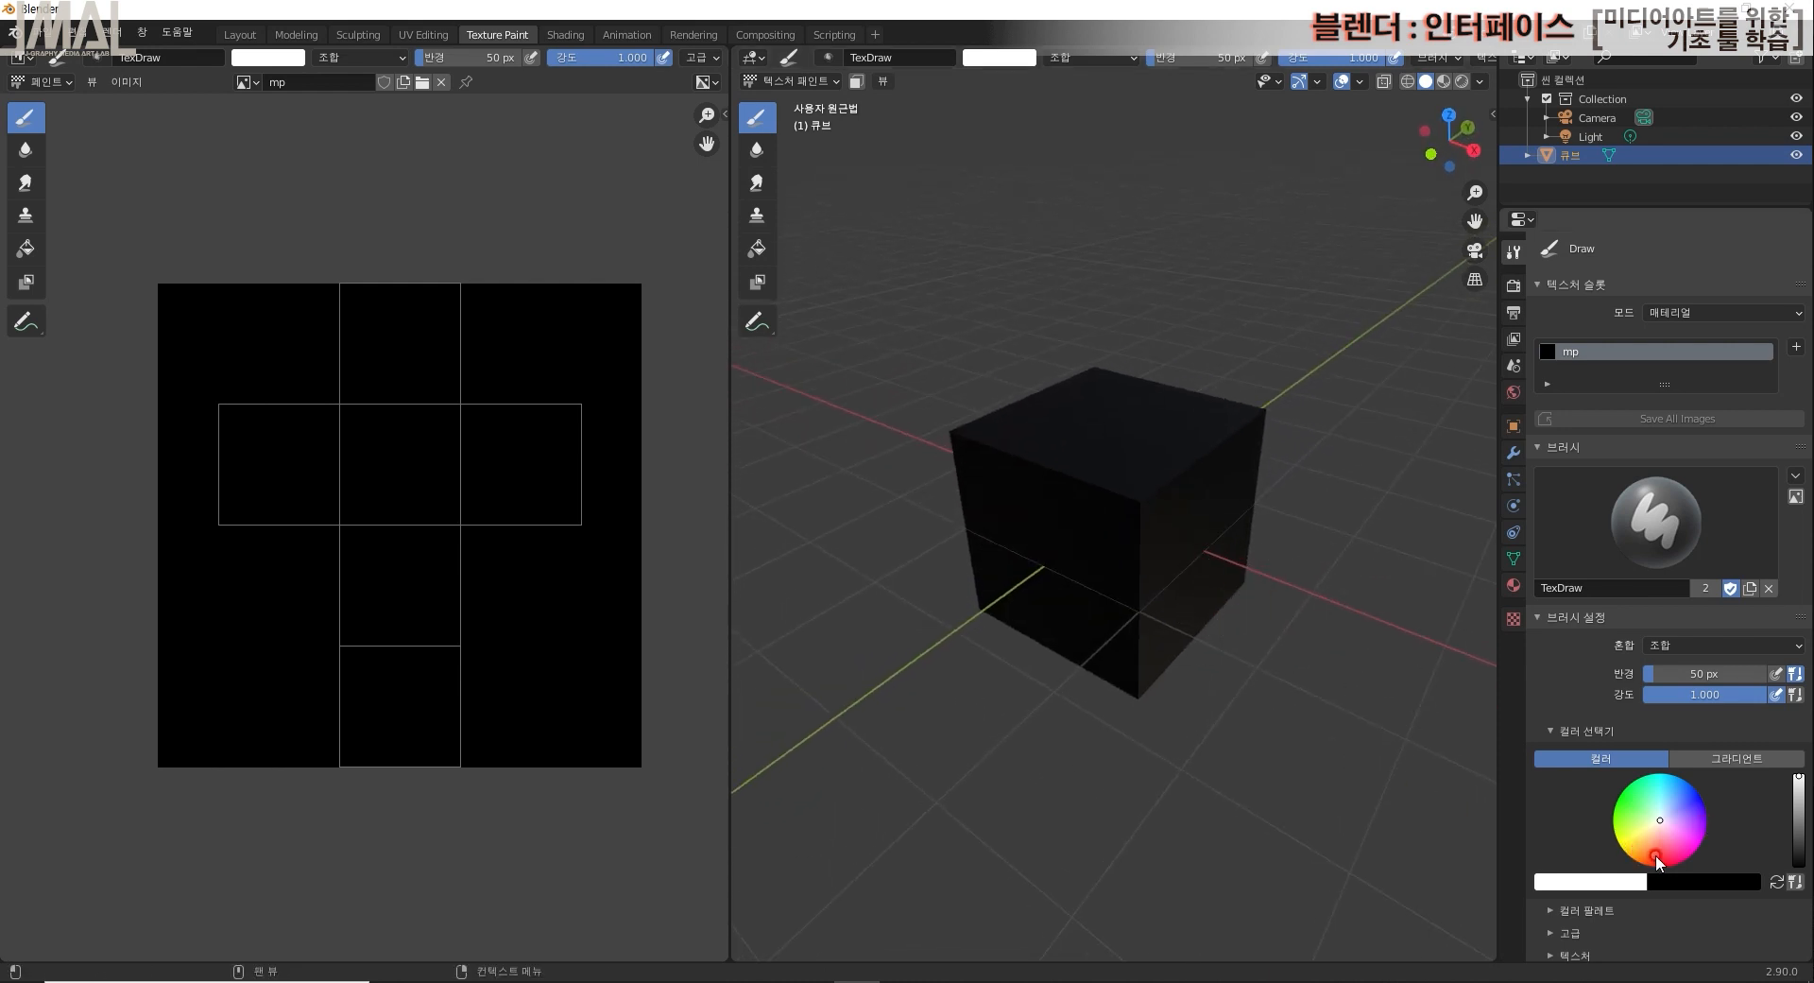
{"action": "left_click_drag", "start_coordinate": [1656, 858], "coordinate": [1664, 853]}
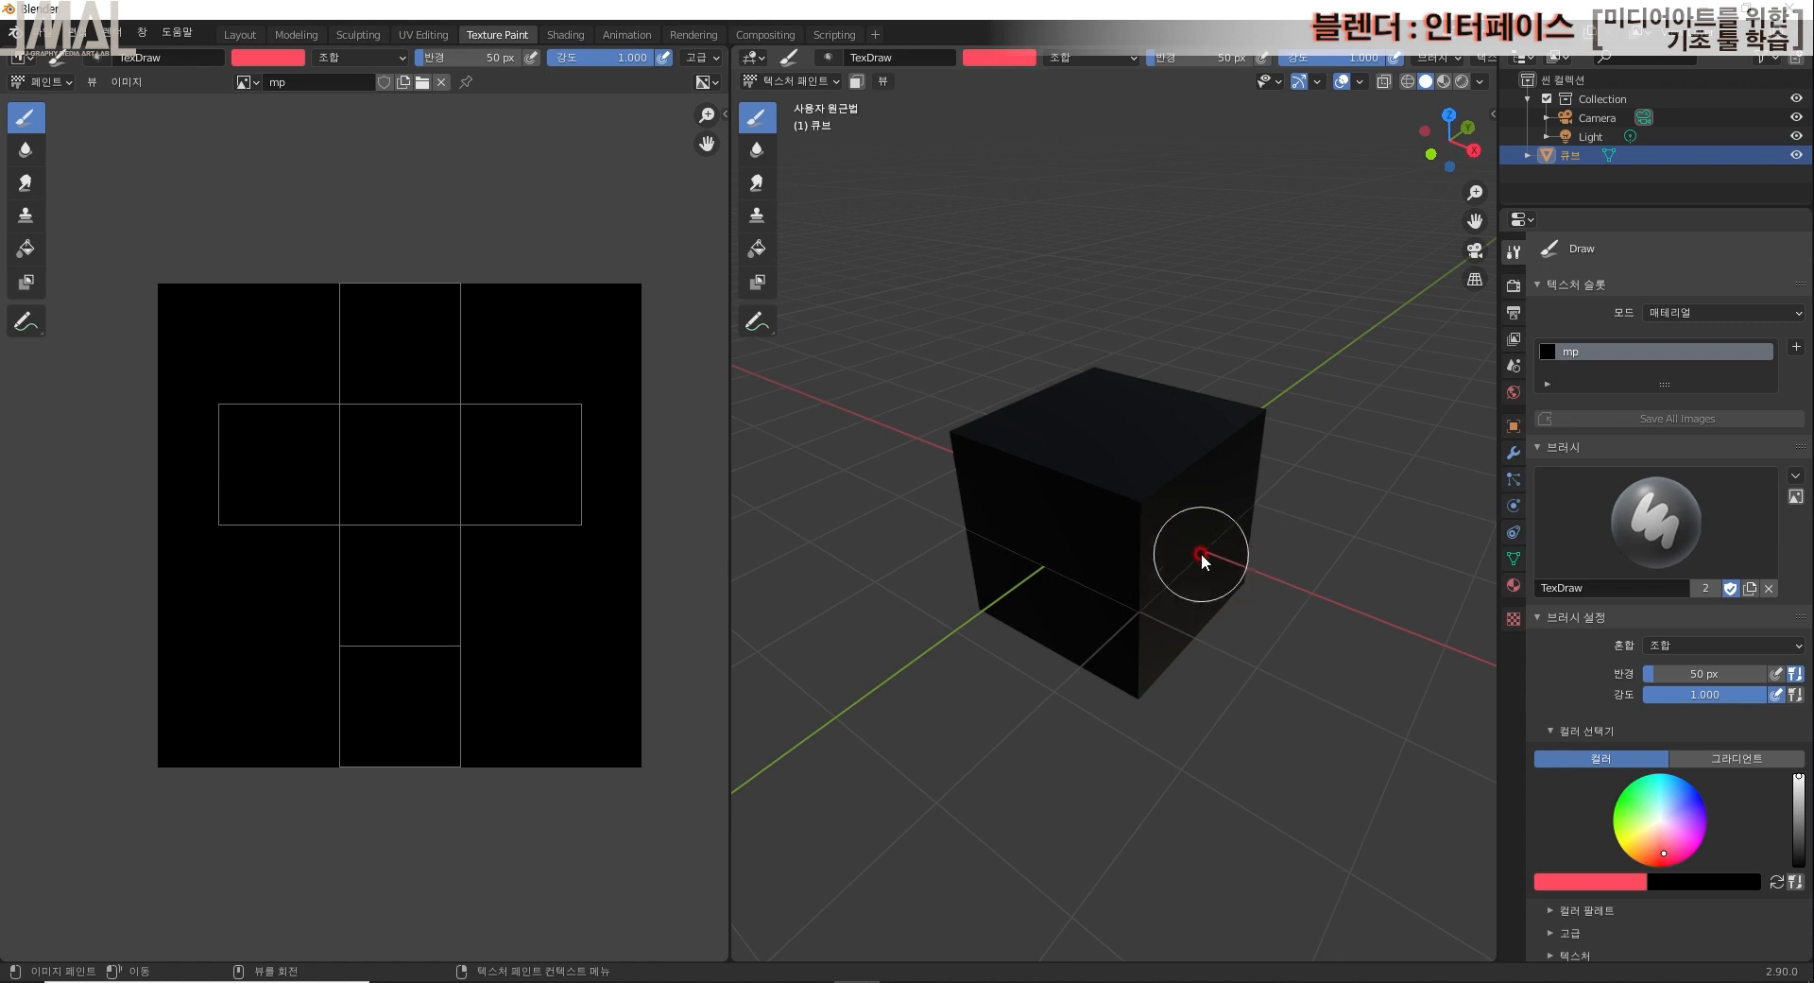
{"action": "mouse_move", "coordinate": [1146, 426]}
{"action": "left_mouse_down"}
{"action": "mouse_move", "coordinate": [1154, 474]}
{"action": "mouse_move", "coordinate": [1176, 457]}
{"action": "mouse_move", "coordinate": [1101, 523]}
{"action": "mouse_move", "coordinate": [1154, 574]}
{"action": "mouse_move", "coordinate": [1142, 535]}
{"action": "mouse_move", "coordinate": [1134, 547]}
{"action": "left_mouse_up"}
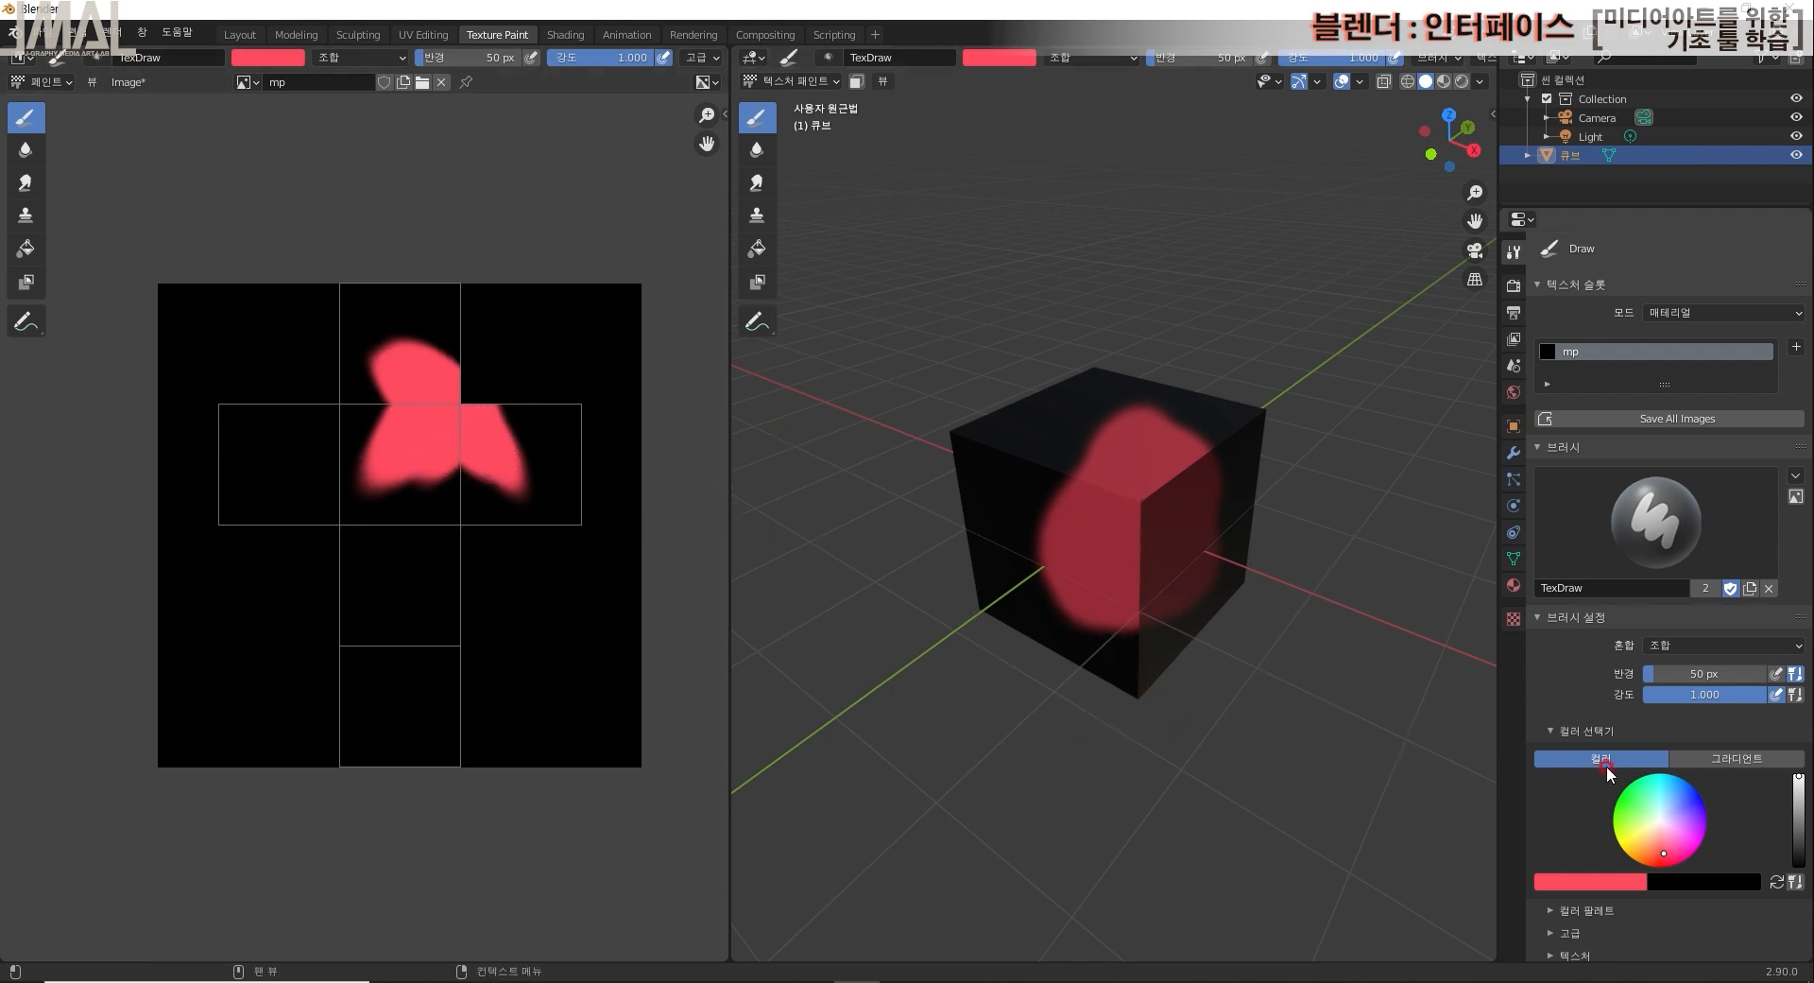
Step: Set the brush colour to blue and paint patches around the cube's lower corners, including its underside
{"action": "left_click", "coordinate": [1694, 797]}
{"action": "mouse_move", "coordinate": [1182, 700]}
{"action": "middle_mouse_down"}
{"action": "mouse_move", "coordinate": [996, 603]}
{"action": "mouse_move", "coordinate": [1133, 570]}
{"action": "middle_mouse_up"}
{"action": "left_click_drag", "start_coordinate": [1134, 571], "coordinate": [1169, 623]}
{"action": "middle_click_drag", "start_coordinate": [1169, 624], "coordinate": [1158, 518]}
{"action": "left_click_drag", "start_coordinate": [1158, 519], "coordinate": [1093, 493]}
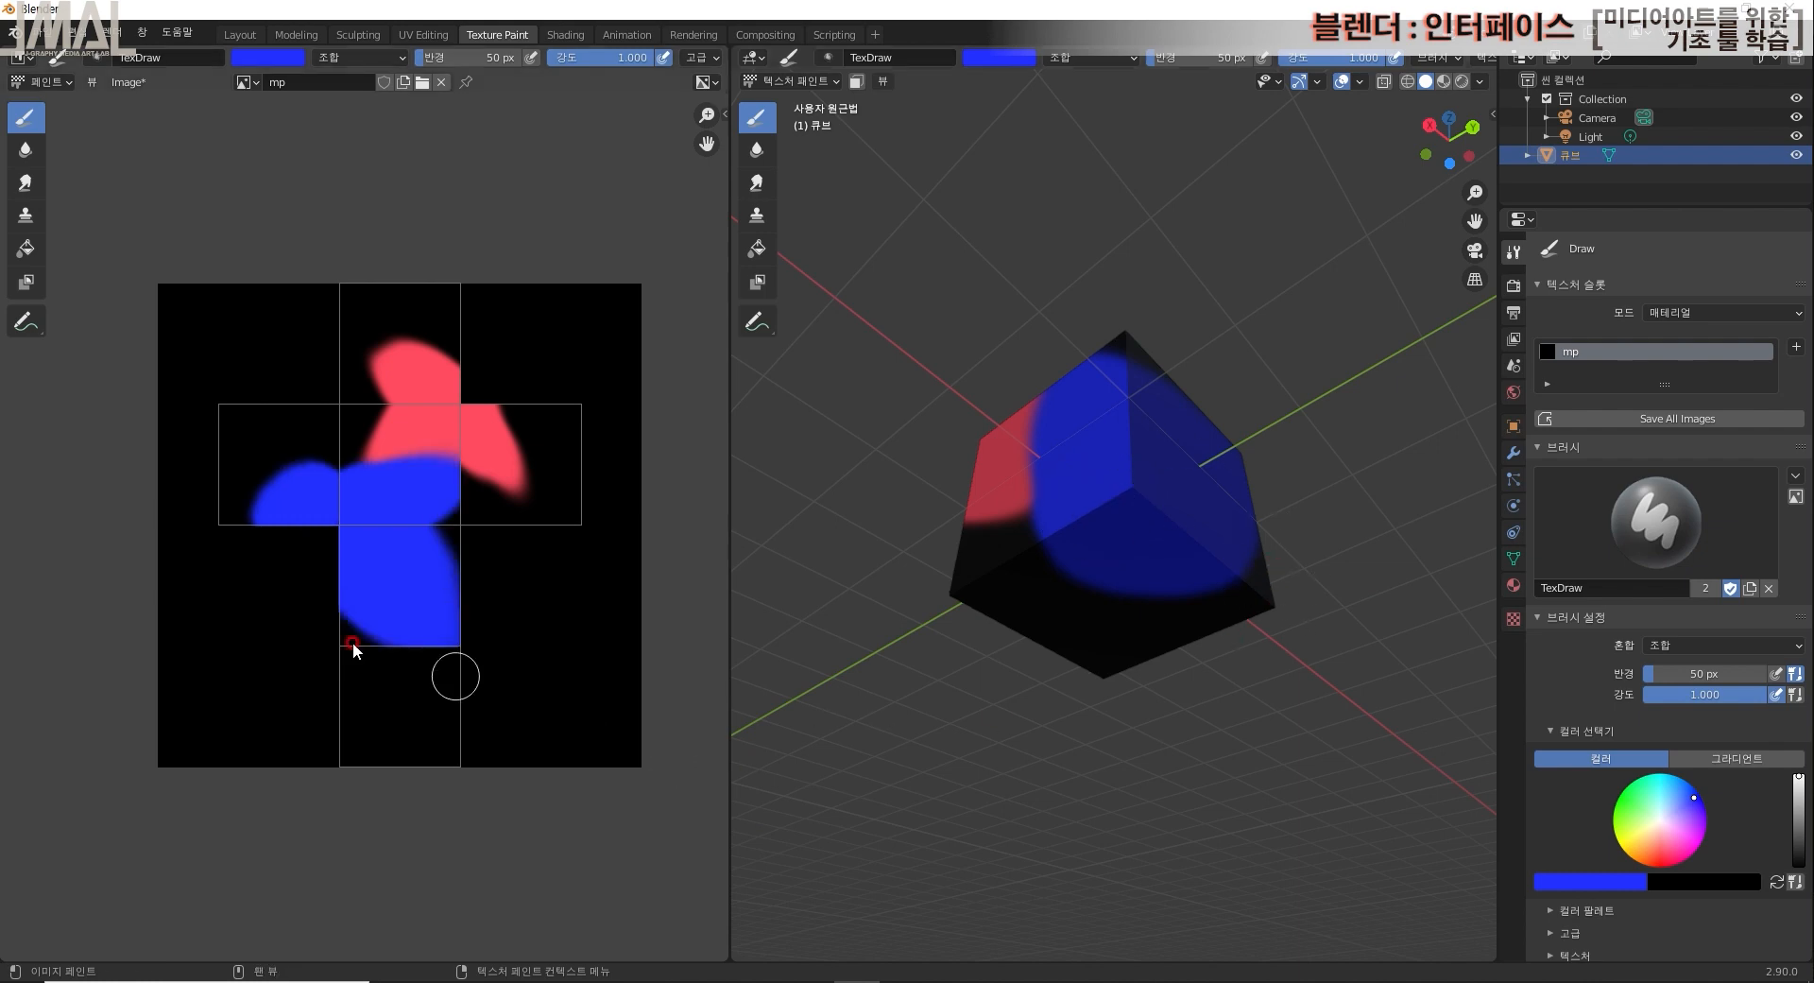
{"action": "mouse_move", "coordinate": [1170, 680]}
{"action": "middle_mouse_down"}
{"action": "mouse_move", "coordinate": [1017, 620]}
{"action": "mouse_move", "coordinate": [813, 692]}
{"action": "mouse_move", "coordinate": [1213, 416]}
{"action": "mouse_move", "coordinate": [1166, 563]}
{"action": "middle_mouse_up"}
{"action": "left_click_drag", "start_coordinate": [1166, 563], "coordinate": [1202, 538]}
{"action": "middle_click_drag", "start_coordinate": [1203, 539], "coordinate": [1153, 501]}
{"action": "mouse_move", "coordinate": [1154, 502]}
{"action": "left_mouse_down"}
{"action": "mouse_move", "coordinate": [1133, 498]}
{"action": "mouse_move", "coordinate": [1175, 465]}
{"action": "mouse_move", "coordinate": [1158, 548]}
{"action": "left_mouse_up"}
Step: Set the brush colour to pale yellow-green and paint patches on the cube's other faces and corners
{"action": "left_click", "coordinate": [1648, 821]}
{"action": "mouse_move", "coordinate": [1144, 579]}
{"action": "middle_mouse_down"}
{"action": "mouse_move", "coordinate": [1316, 636]}
{"action": "mouse_move", "coordinate": [1181, 548]}
{"action": "middle_mouse_up"}
{"action": "left_click_drag", "start_coordinate": [1147, 510], "coordinate": [1220, 558]}
{"action": "middle_click_drag", "start_coordinate": [1220, 557], "coordinate": [1108, 689]}
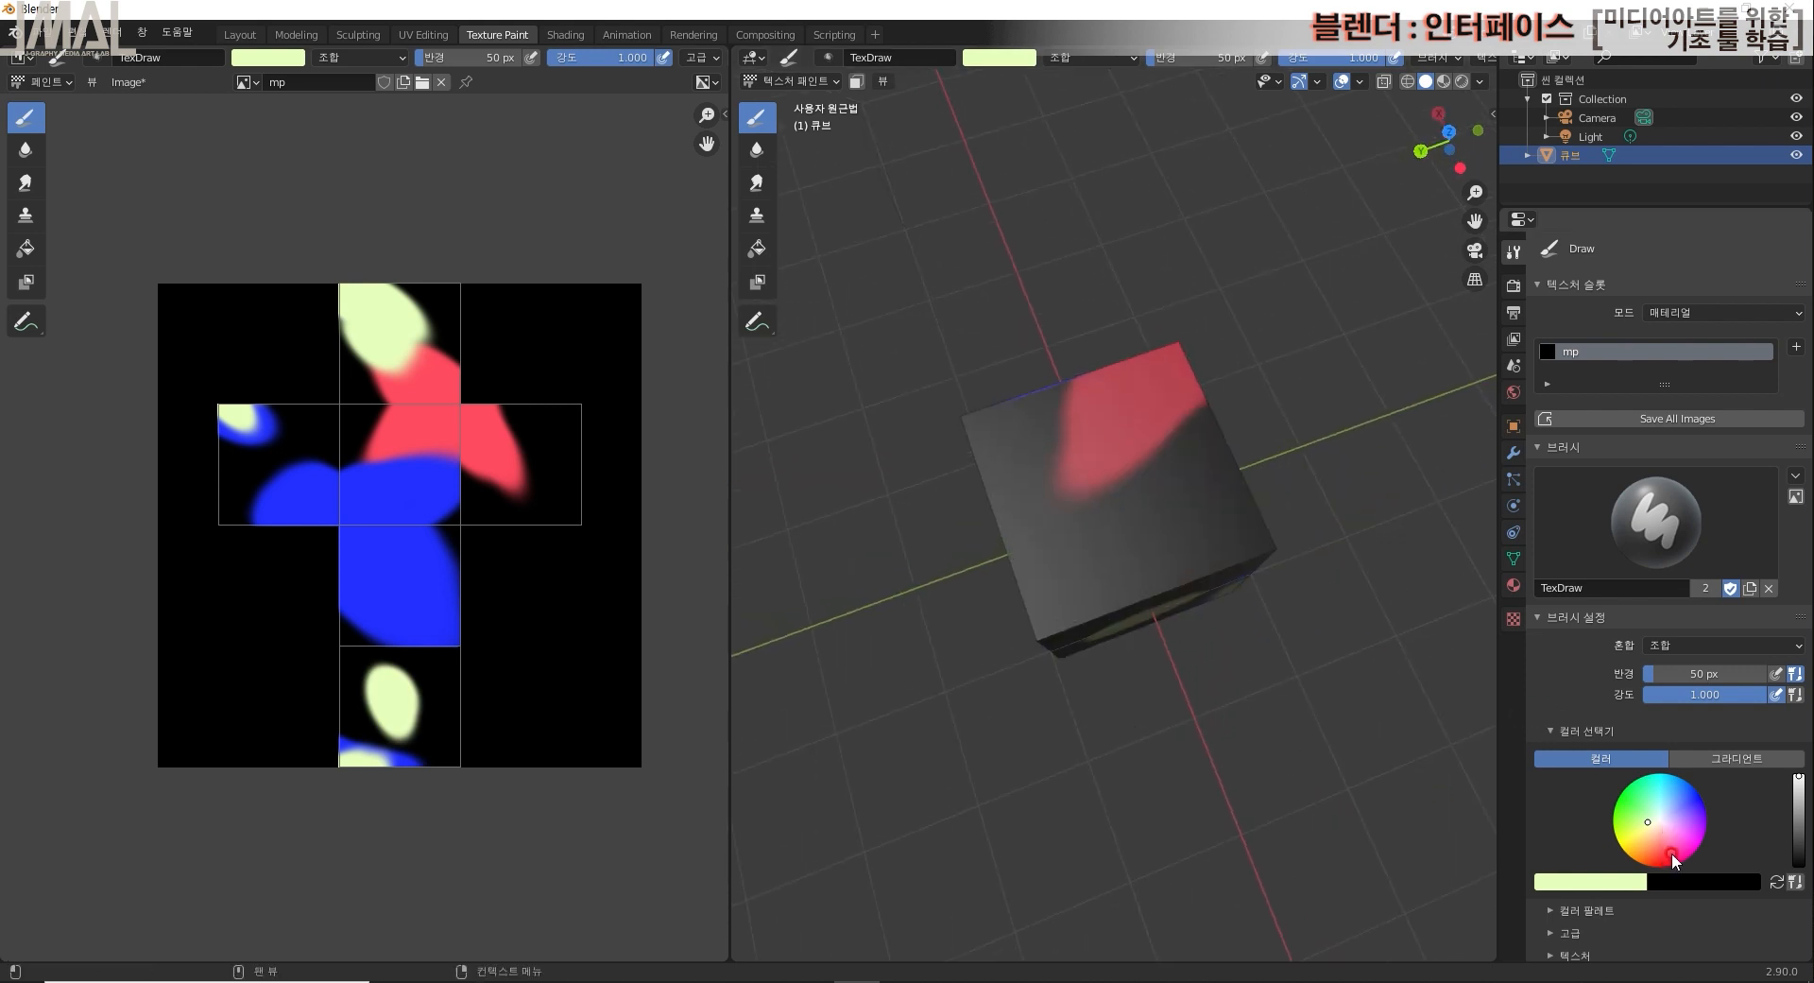
Step: Set the brush colour to bright pink and paint patches on the cube's faces and directly on the mp texture image
{"action": "left_click", "coordinate": [1673, 850]}
{"action": "mouse_move", "coordinate": [1144, 603]}
{"action": "left_mouse_down"}
{"action": "mouse_move", "coordinate": [1064, 608]}
{"action": "mouse_move", "coordinate": [1138, 615]}
{"action": "left_mouse_up"}
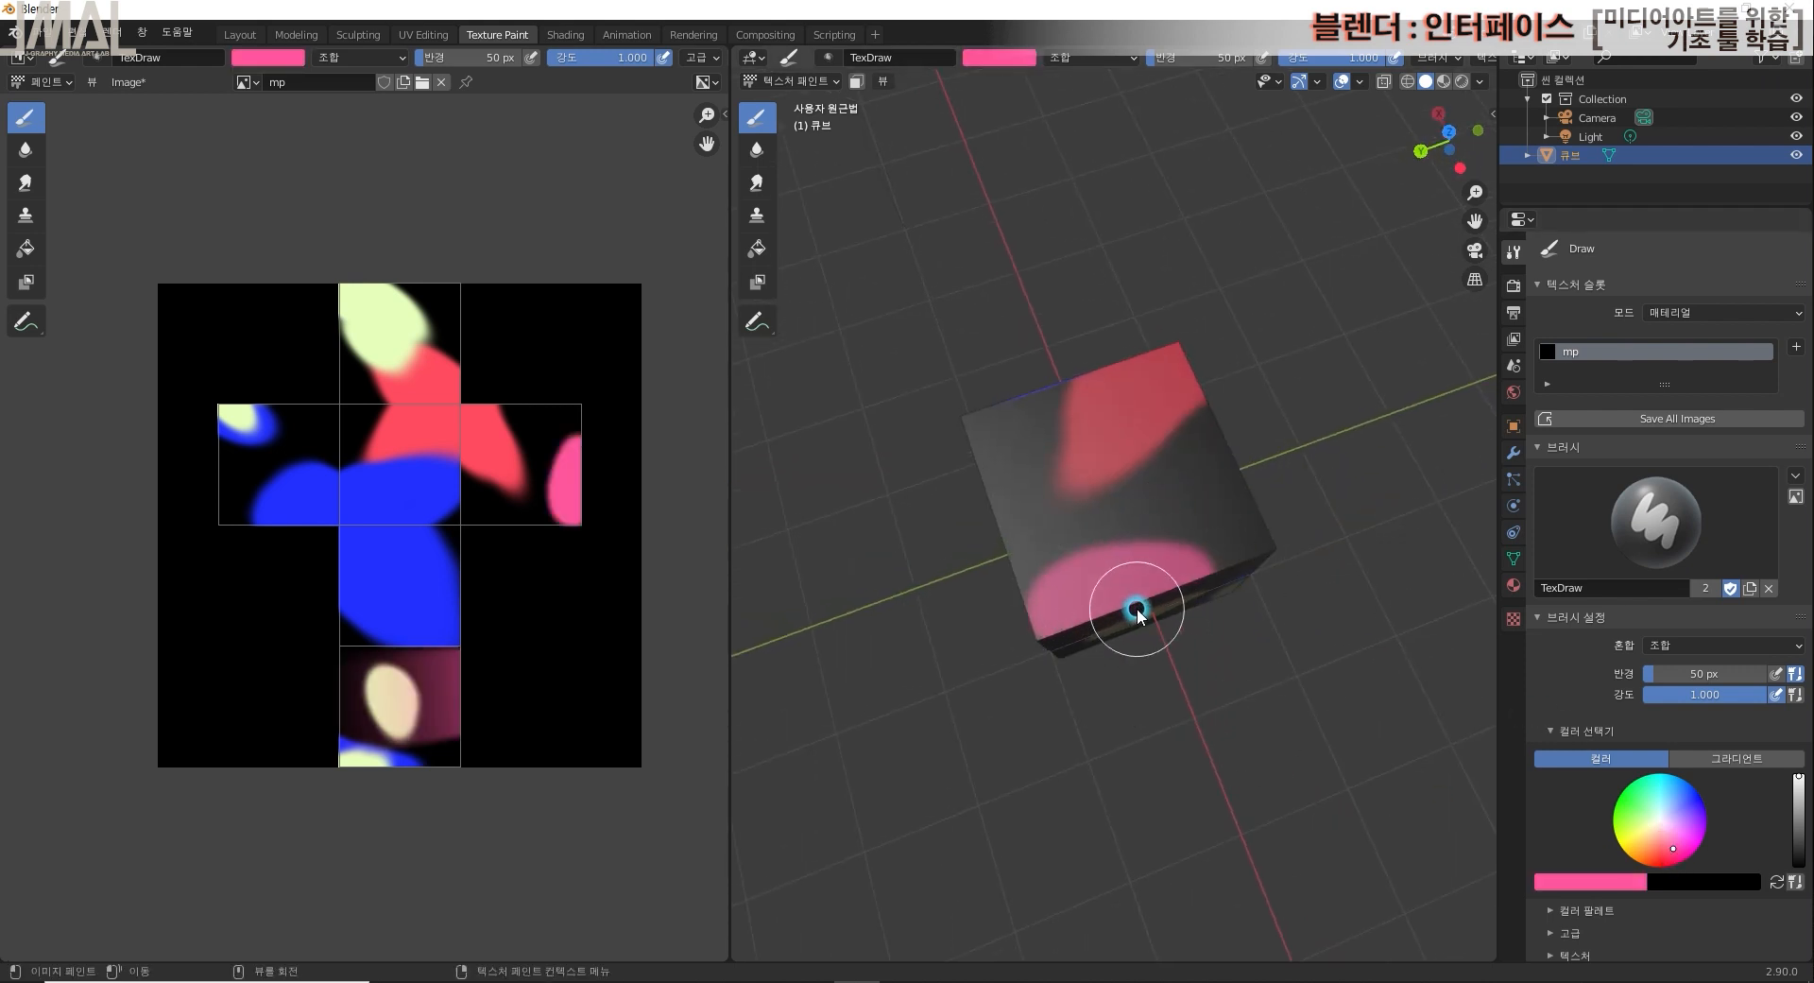
{"action": "middle_click_drag", "start_coordinate": [1137, 612], "coordinate": [1134, 479]}
{"action": "mouse_move", "coordinate": [1086, 436]}
{"action": "left_mouse_down"}
{"action": "mouse_move", "coordinate": [1130, 437]}
{"action": "mouse_move", "coordinate": [1076, 435]}
{"action": "left_mouse_up"}
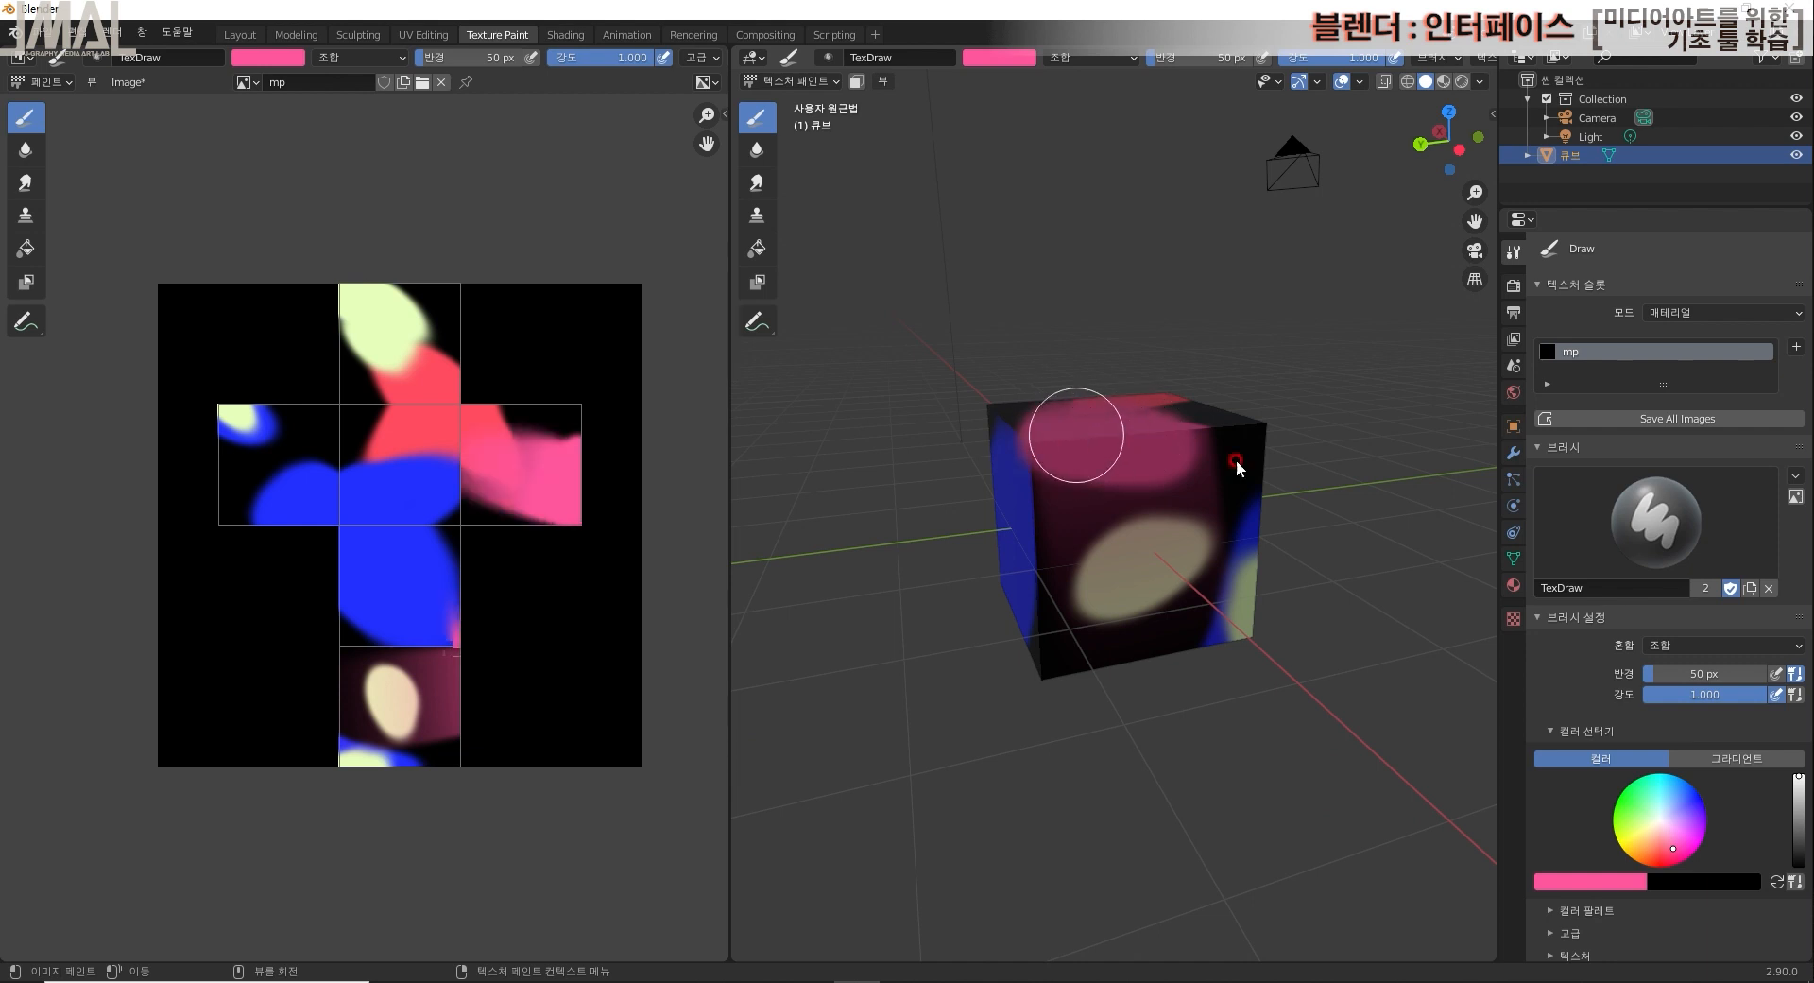
{"action": "left_click", "coordinate": [314, 458]}
{"action": "mouse_move", "coordinate": [364, 446]}
{"action": "left_mouse_down"}
{"action": "mouse_move", "coordinate": [356, 469]}
{"action": "mouse_move", "coordinate": [325, 452]}
{"action": "left_mouse_up"}
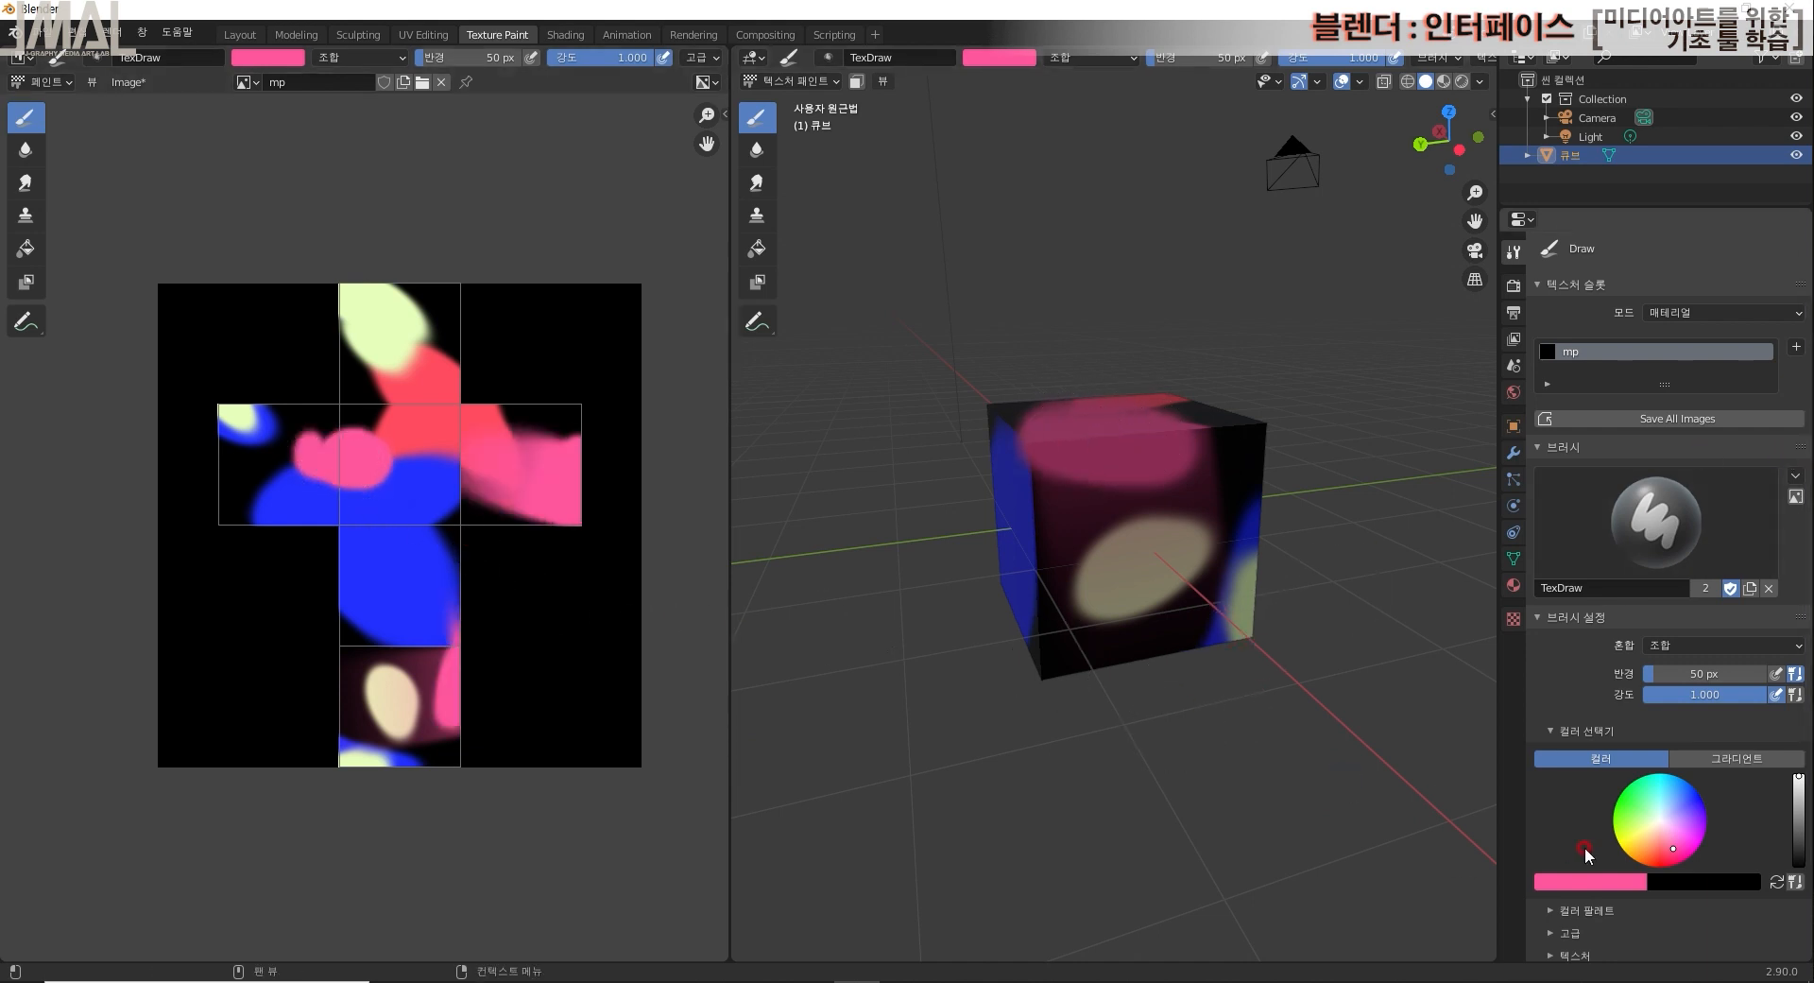
Step: Set the brush colour to yellow-green, paint two patches on the mp texture image, and check them on the cube
{"action": "left_click", "coordinate": [1635, 832]}
{"action": "mouse_move", "coordinate": [459, 542]}
{"action": "left_mouse_down"}
{"action": "mouse_move", "coordinate": [496, 519]}
{"action": "mouse_move", "coordinate": [422, 518]}
{"action": "mouse_move", "coordinate": [446, 547]}
{"action": "left_mouse_up"}
{"action": "mouse_move", "coordinate": [300, 605]}
{"action": "left_mouse_down"}
{"action": "mouse_move", "coordinate": [316, 626]}
{"action": "mouse_move", "coordinate": [283, 631]}
{"action": "mouse_move", "coordinate": [276, 662]}
{"action": "mouse_move", "coordinate": [333, 671]}
{"action": "mouse_move", "coordinate": [307, 679]}
{"action": "left_mouse_up"}
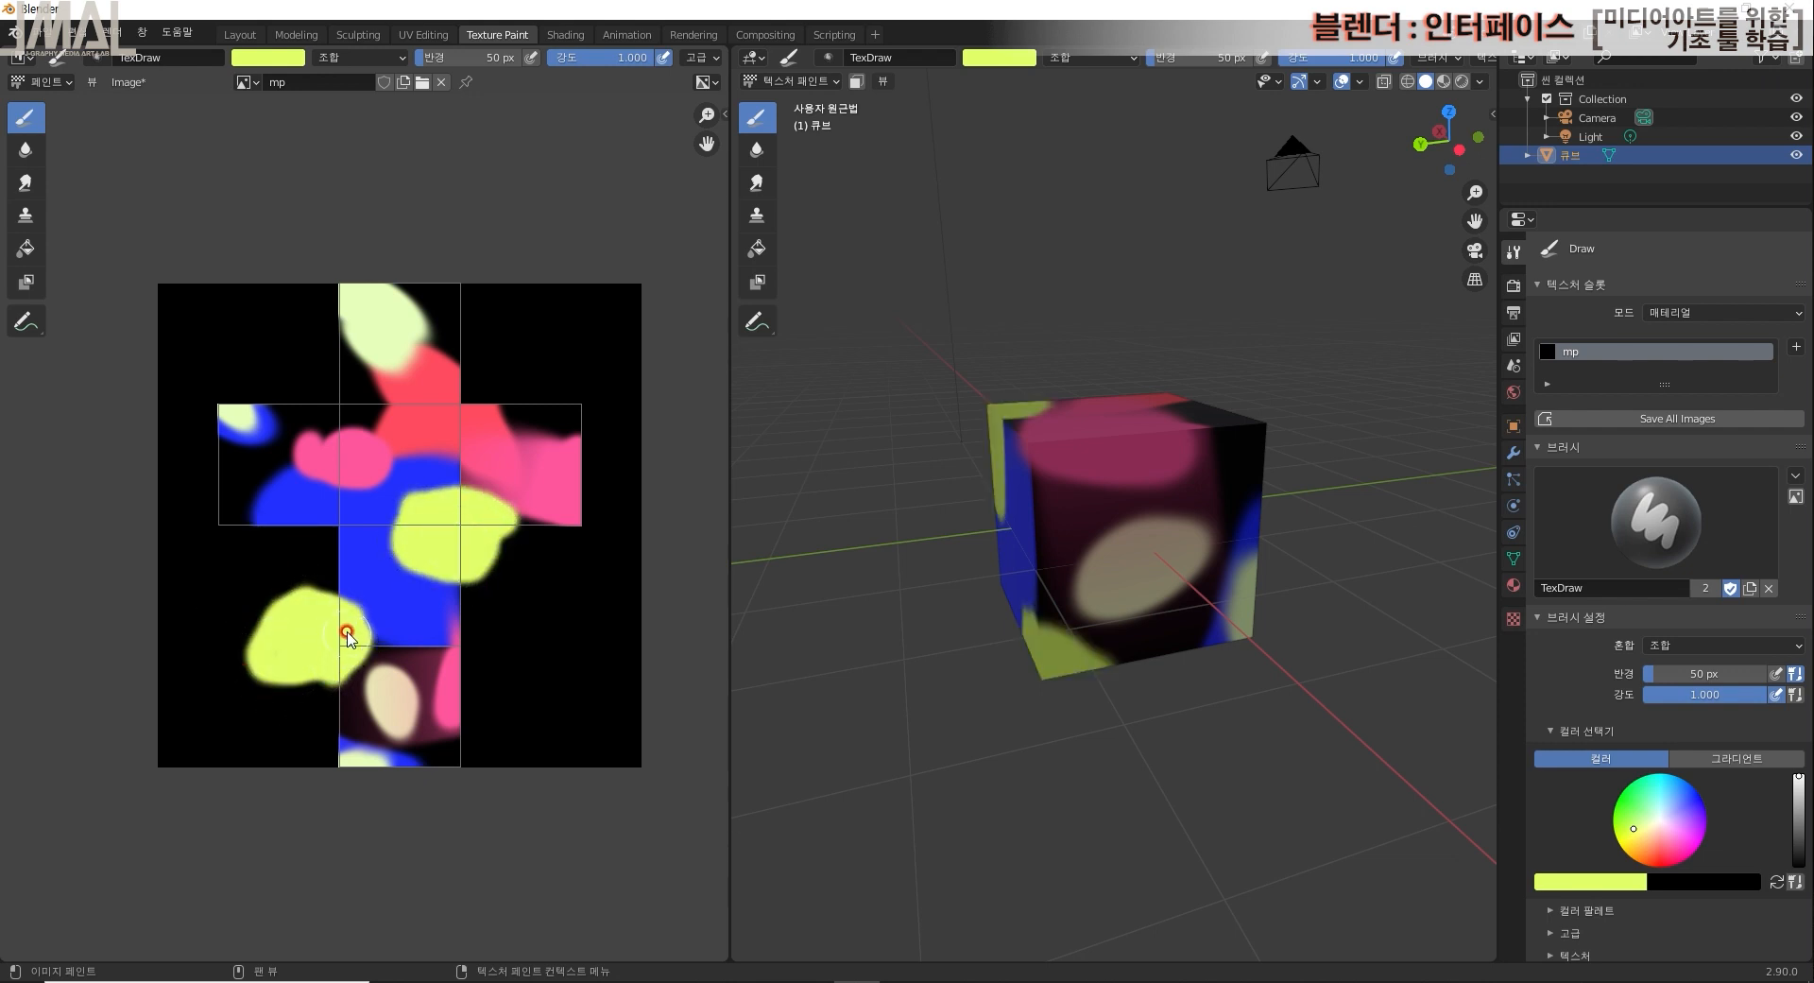
{"action": "middle_click_drag", "start_coordinate": [943, 737], "coordinate": [1272, 769]}
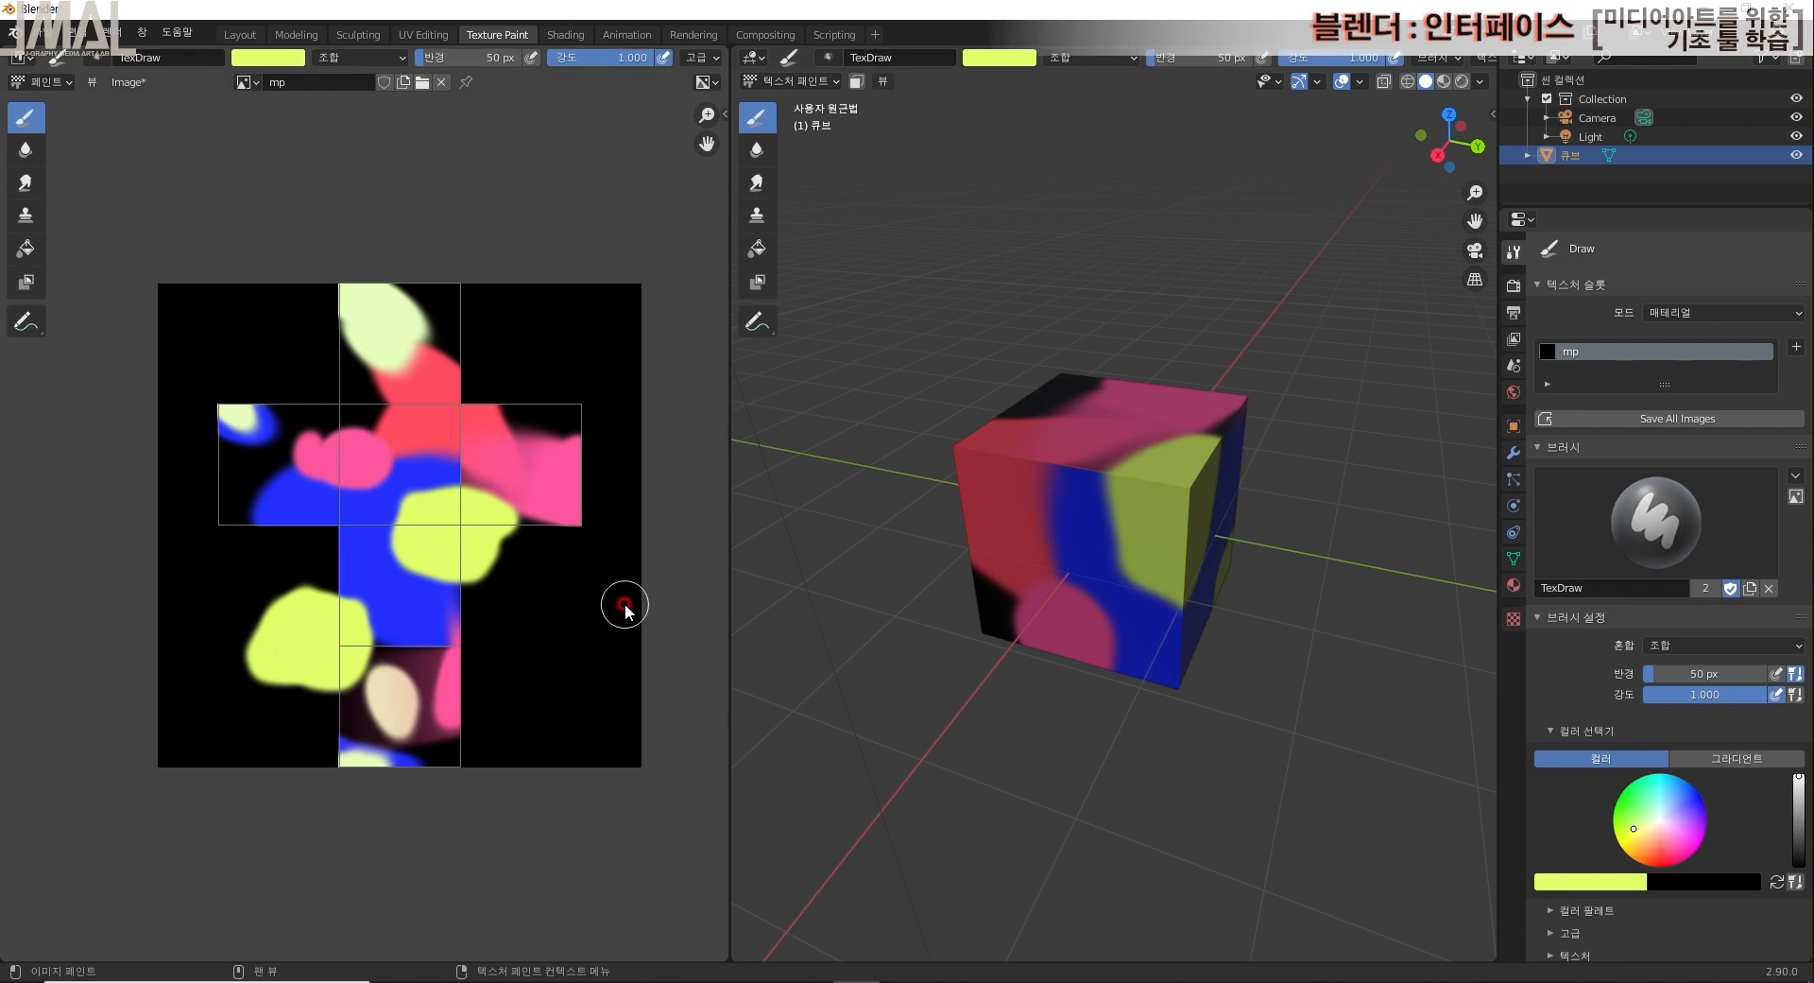
{"action": "mouse_move", "coordinate": [1171, 752]}
{"action": "middle_mouse_down"}
{"action": "mouse_move", "coordinate": [1210, 710]}
{"action": "mouse_move", "coordinate": [1325, 708]}
{"action": "mouse_move", "coordinate": [1285, 805]}
{"action": "mouse_move", "coordinate": [1217, 768]}
{"action": "middle_mouse_up"}
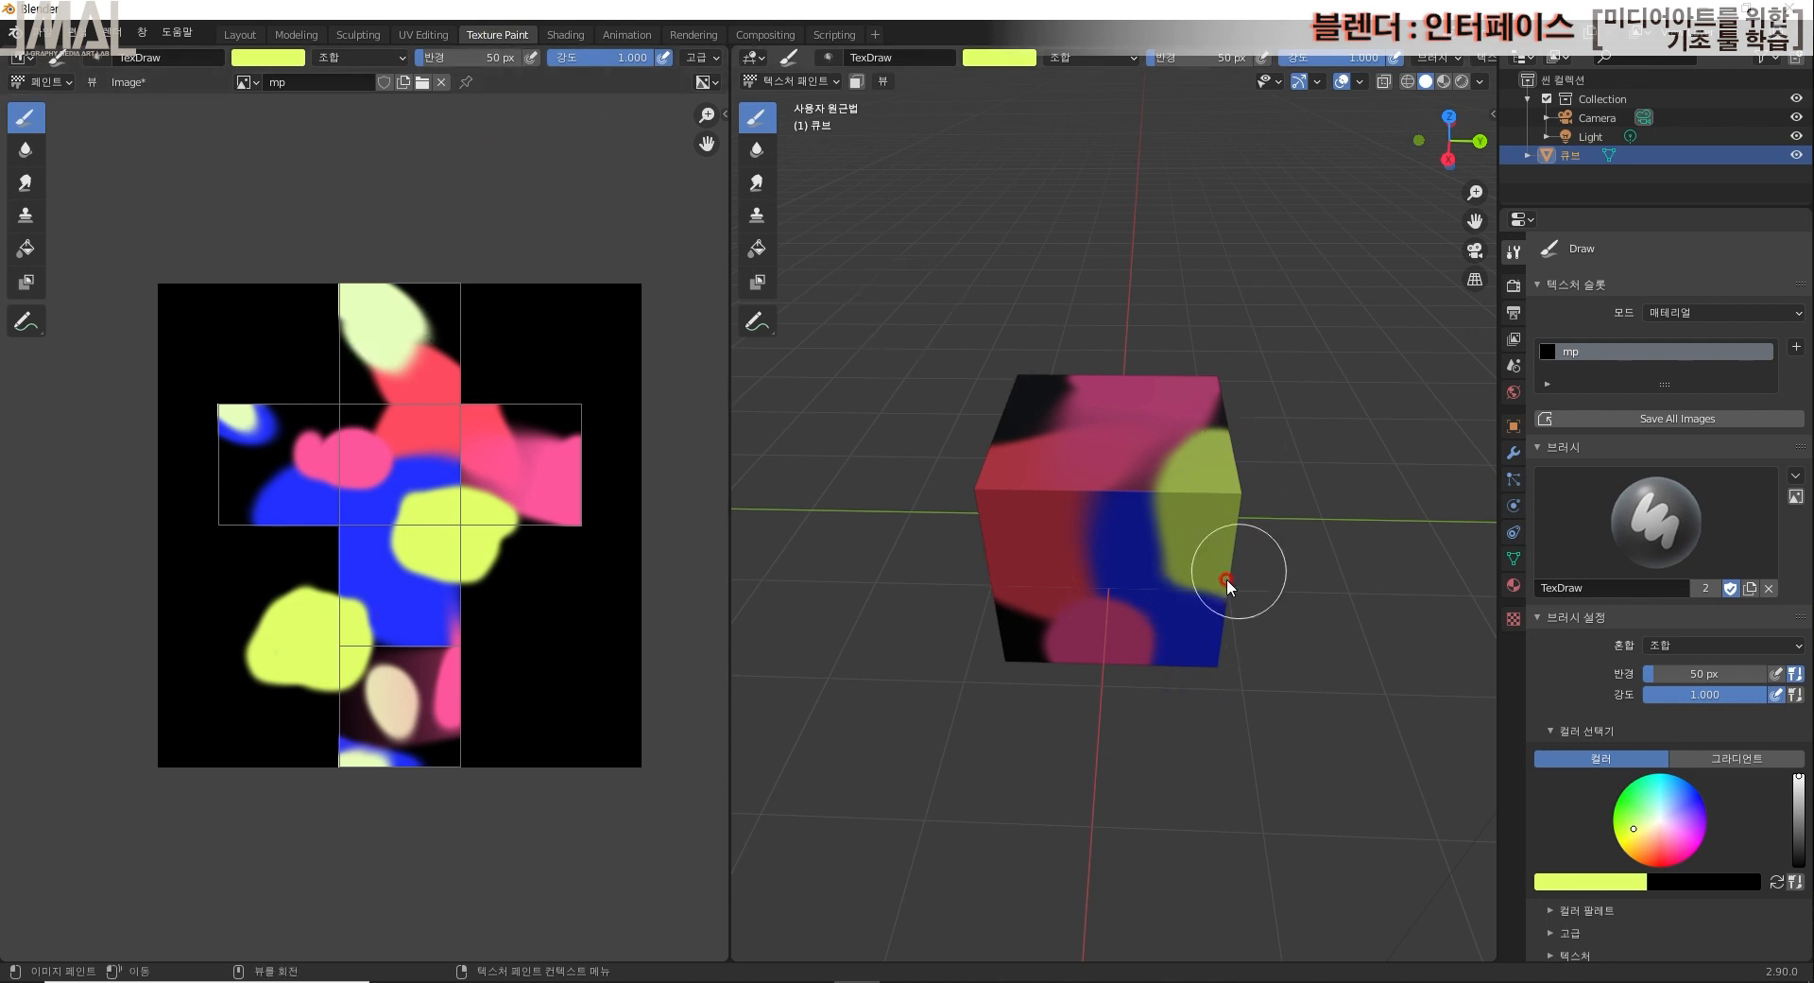
{"action": "mouse_move", "coordinate": [1249, 733]}
{"action": "middle_mouse_down"}
{"action": "mouse_move", "coordinate": [1191, 697]}
{"action": "mouse_move", "coordinate": [1101, 745]}
{"action": "mouse_move", "coordinate": [1015, 725]}
{"action": "mouse_move", "coordinate": [1058, 716]}
{"action": "mouse_move", "coordinate": [1062, 751]}
{"action": "middle_mouse_up"}
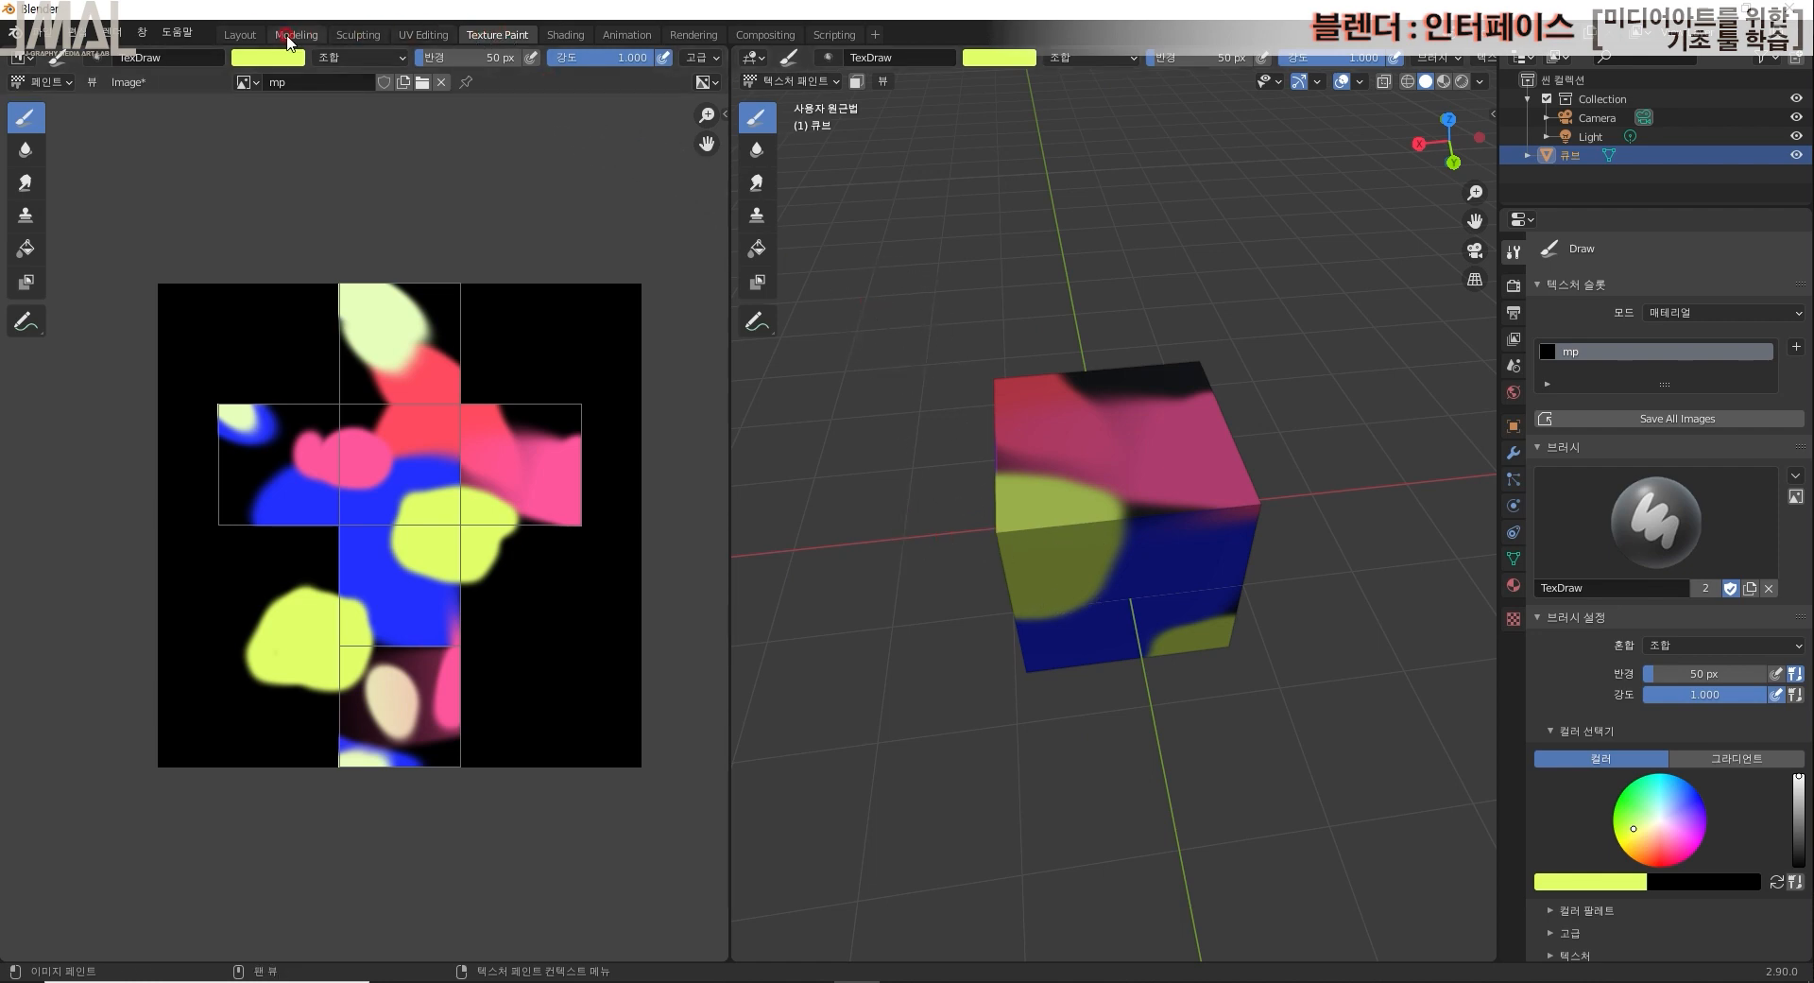
Step: Open the Animation workspace and enlarge its Dope Sheet area slightly
{"action": "left_click", "coordinate": [245, 35]}
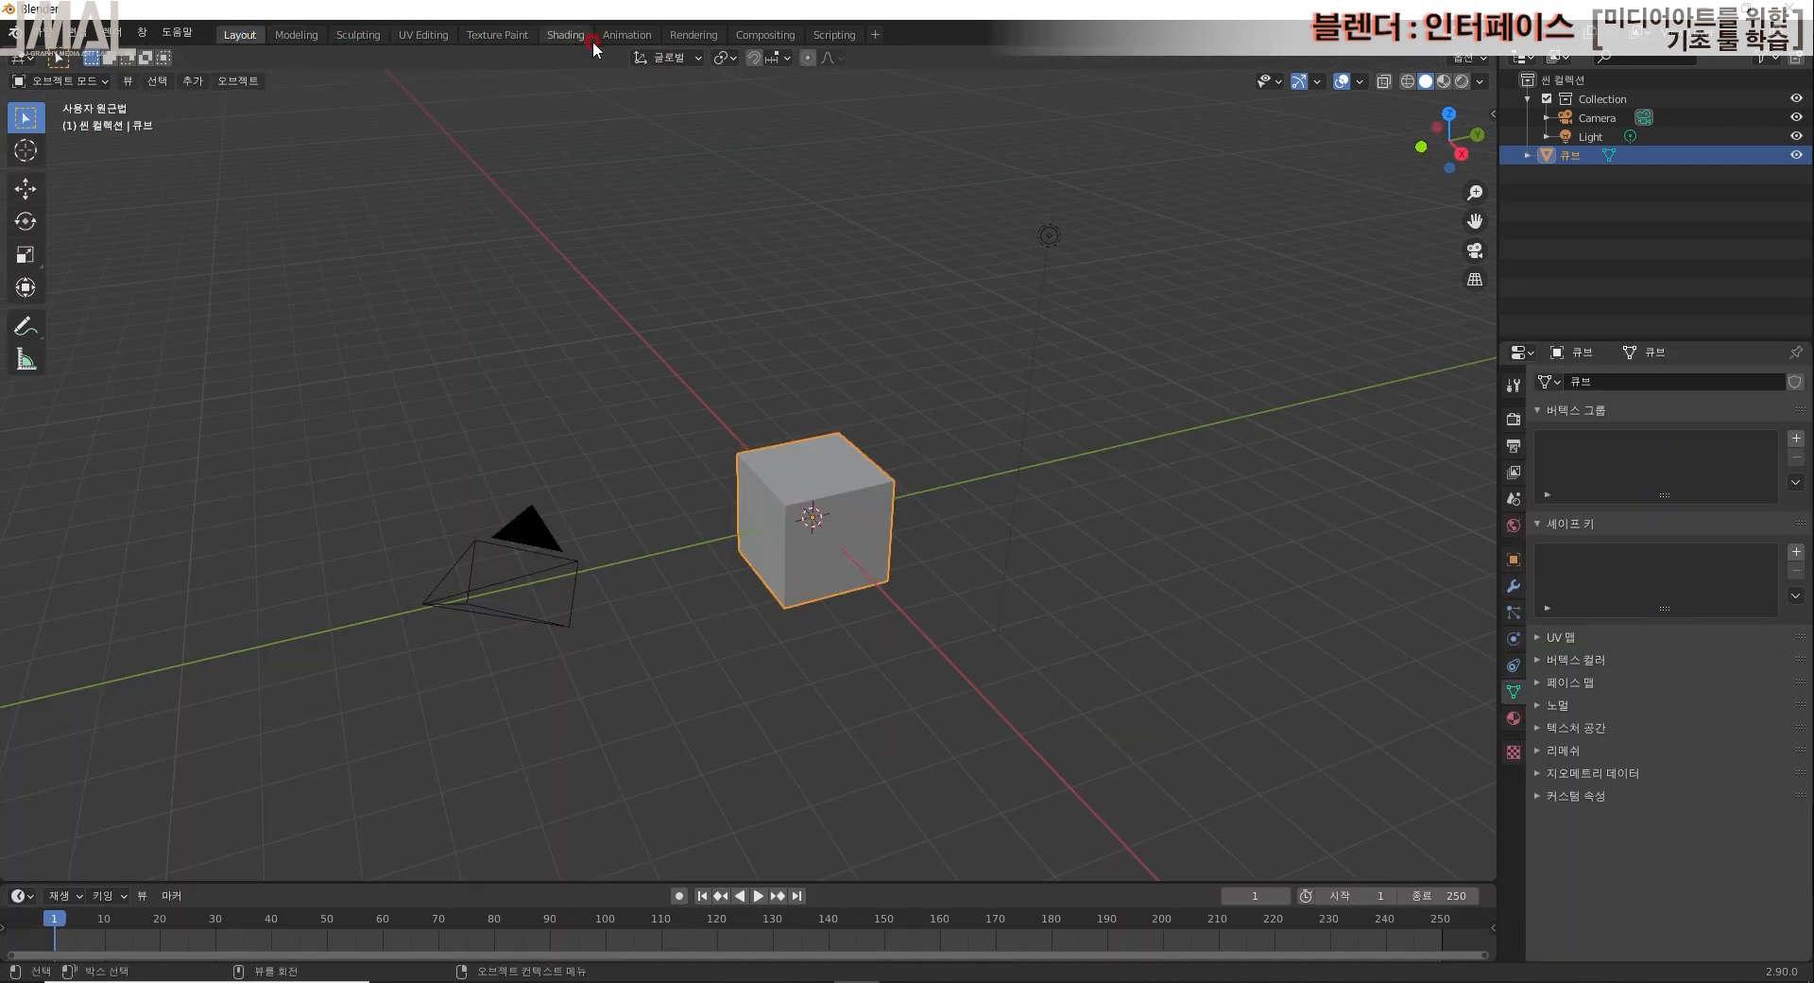
{"action": "left_click", "coordinate": [626, 35]}
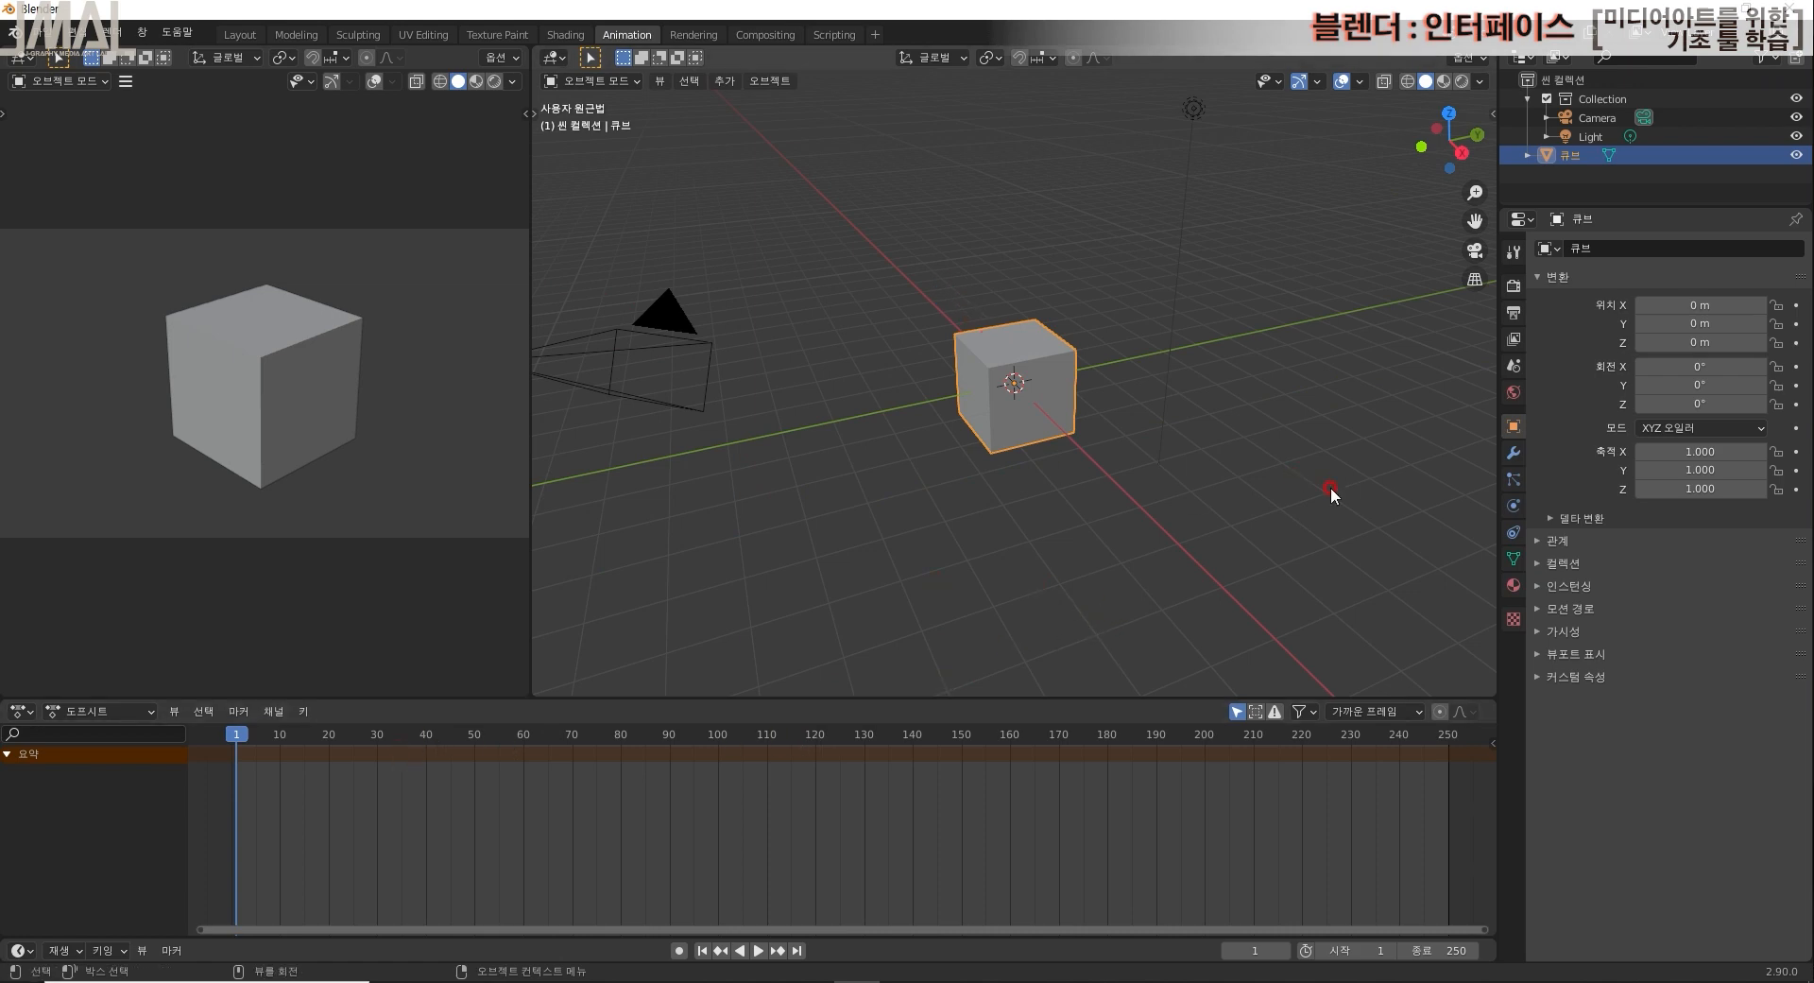
{"action": "middle_click_drag", "start_coordinate": [1160, 597], "coordinate": [1154, 574]}
{"action": "mouse_move", "coordinate": [734, 699]}
{"action": "left_mouse_down"}
{"action": "mouse_move", "coordinate": [763, 621]}
{"action": "mouse_move", "coordinate": [746, 673]}
{"action": "left_mouse_up"}
Step: Insert keyframes for the cube's X, Y and Z rotation at frame 0
{"action": "left_click_drag", "start_coordinate": [272, 724], "coordinate": [231, 724]}
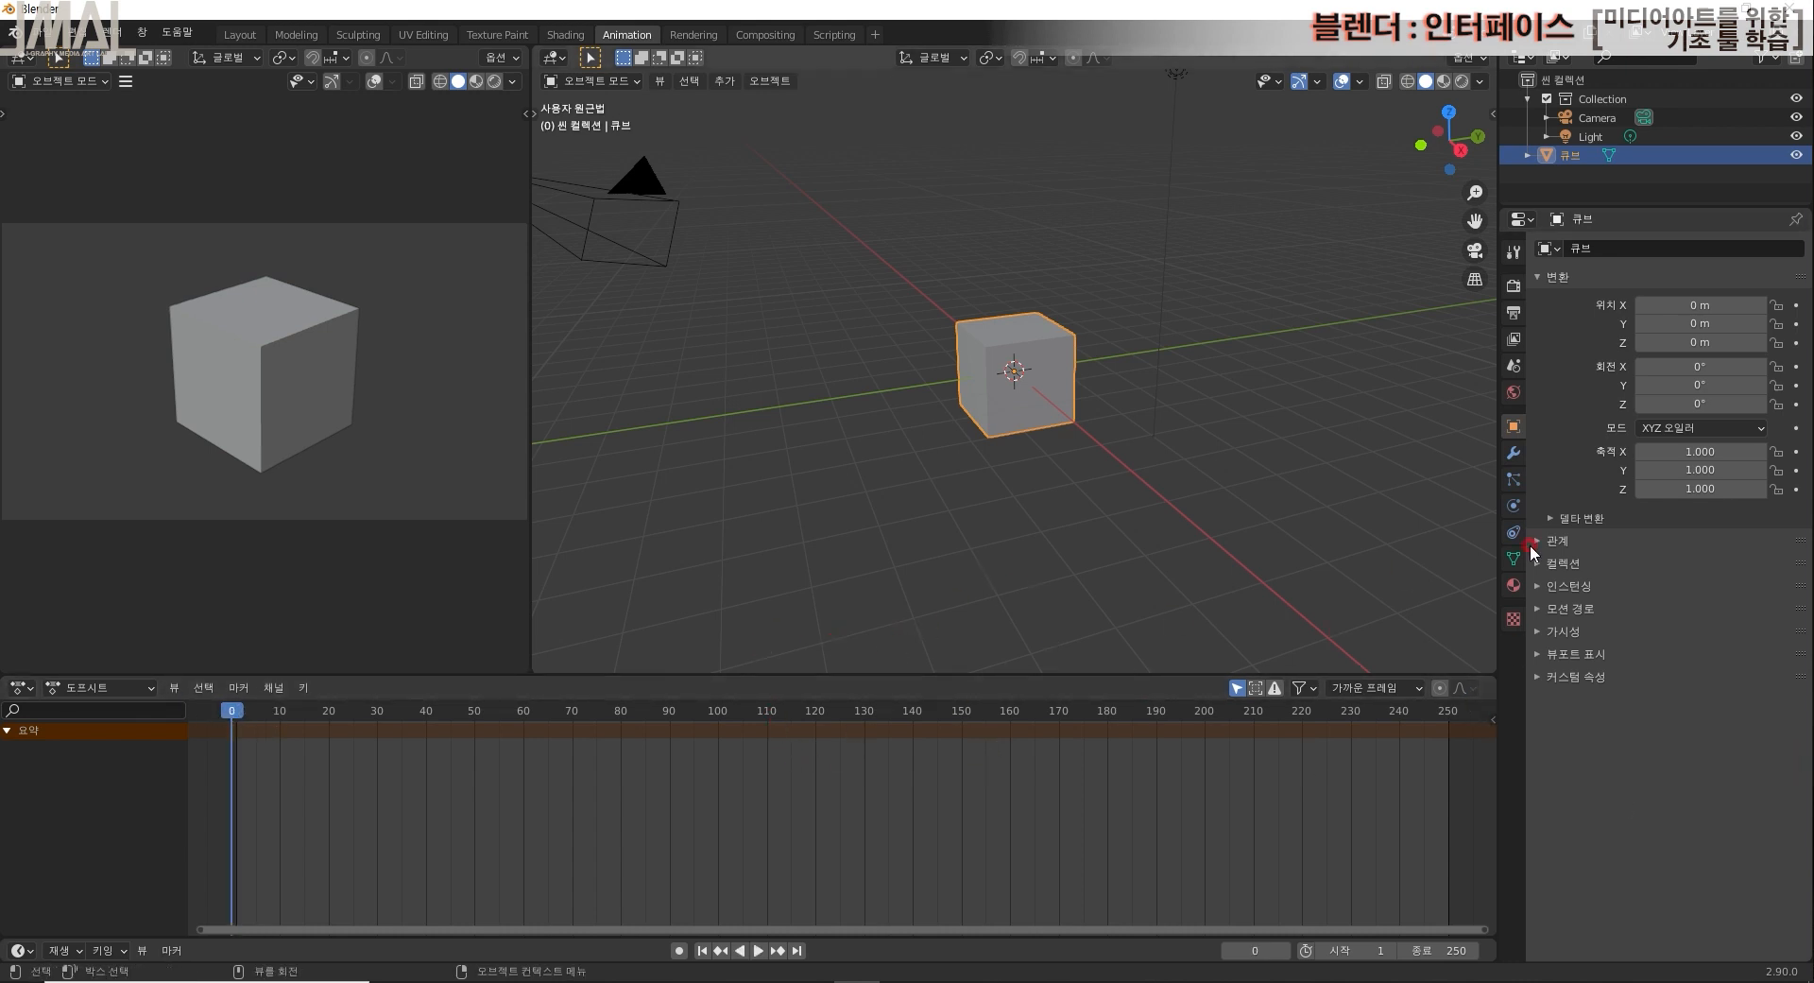
{"action": "left_click", "coordinate": [1795, 366]}
{"action": "left_click", "coordinate": [1796, 384]}
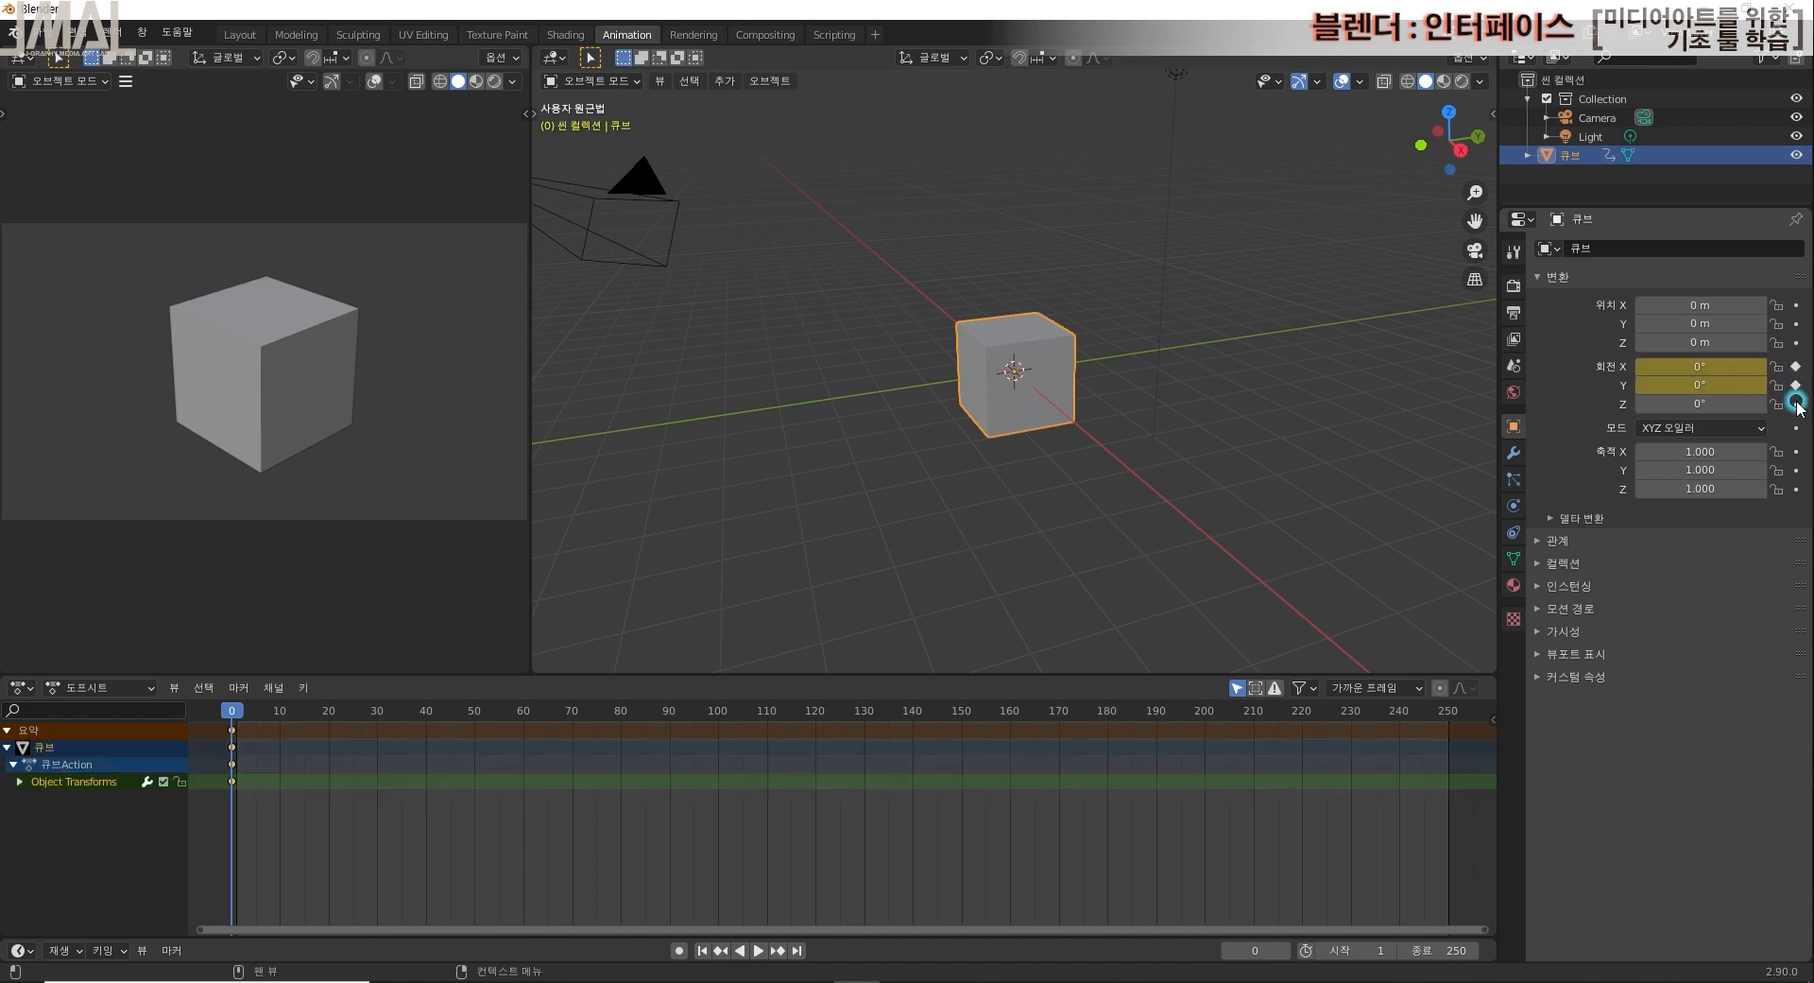
{"action": "left_click", "coordinate": [1796, 403]}
Step: At frame 60, set the cube's rotation to 234° on X and 243° on Y, and keyframe both values
{"action": "left_click", "coordinate": [450, 760]}
{"action": "left_click_drag", "start_coordinate": [605, 727], "coordinate": [523, 728]}
{"action": "left_click_drag", "start_coordinate": [1677, 366], "coordinate": [1757, 384]}
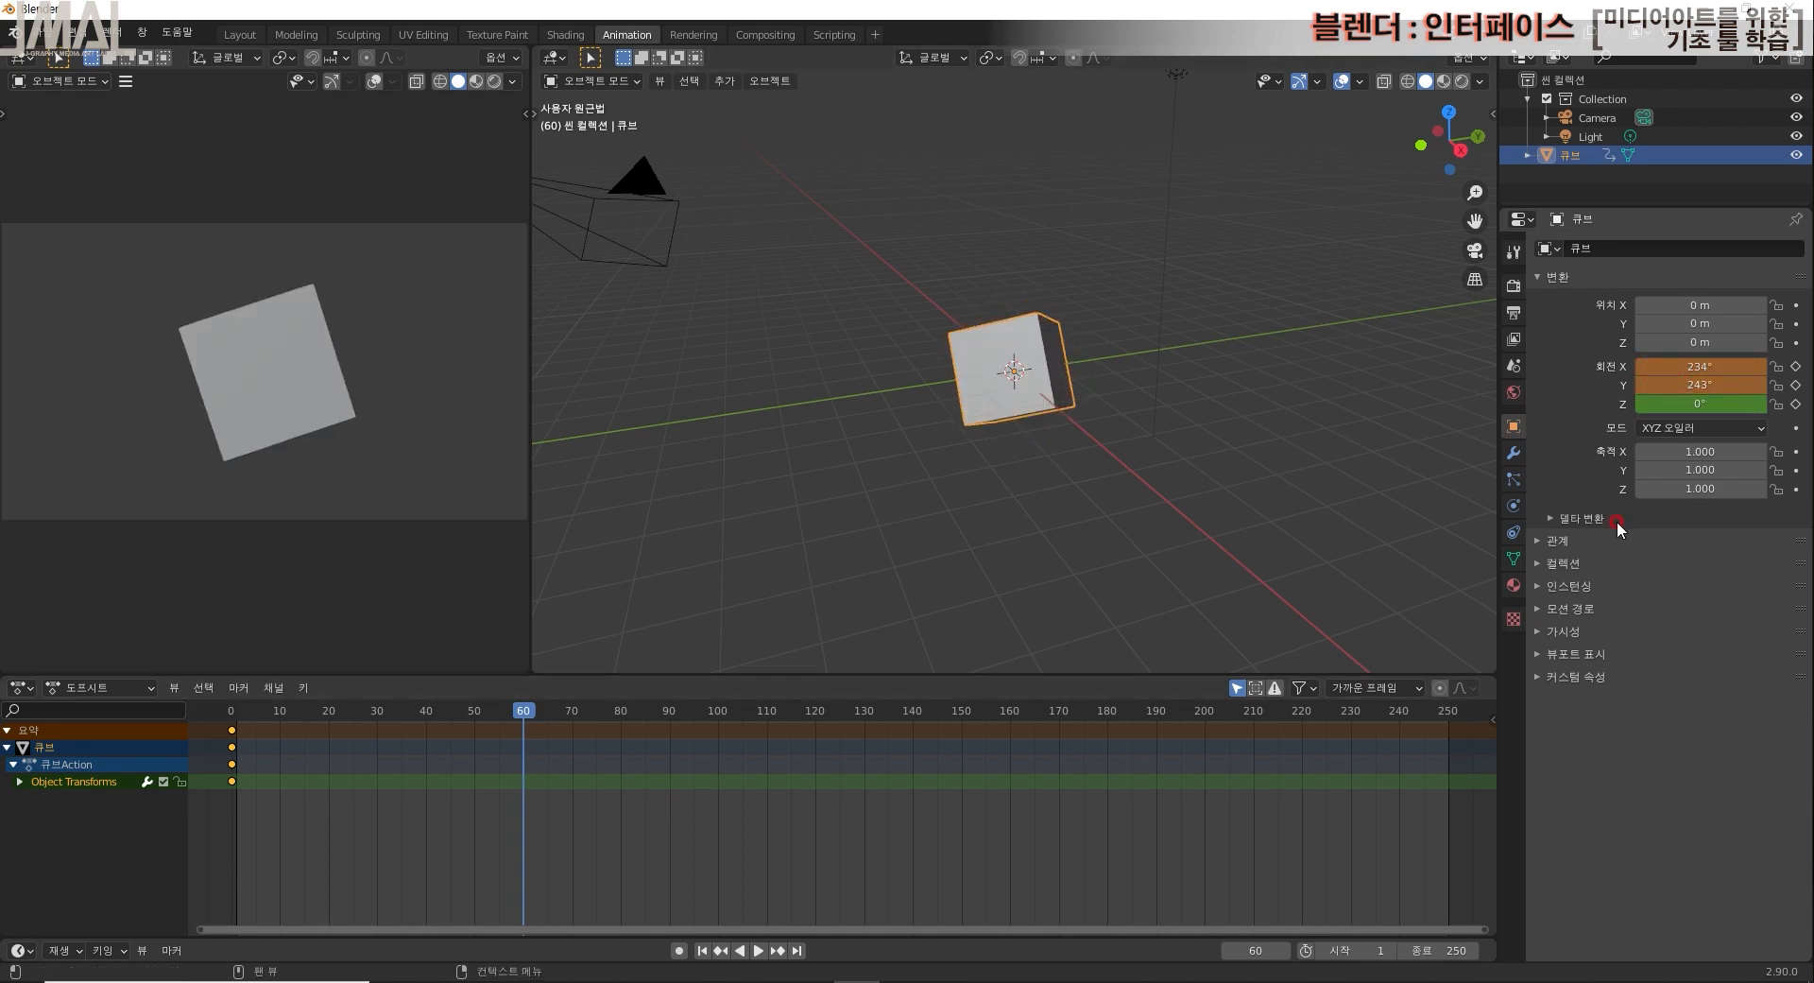
{"action": "left_click", "coordinate": [1796, 367]}
{"action": "left_click", "coordinate": [1796, 386]}
{"action": "right_click", "coordinate": [843, 792]}
Step: Play the cube's rotation animation from frame 0 and stop it
{"action": "left_click_drag", "start_coordinate": [529, 724], "coordinate": [232, 724]}
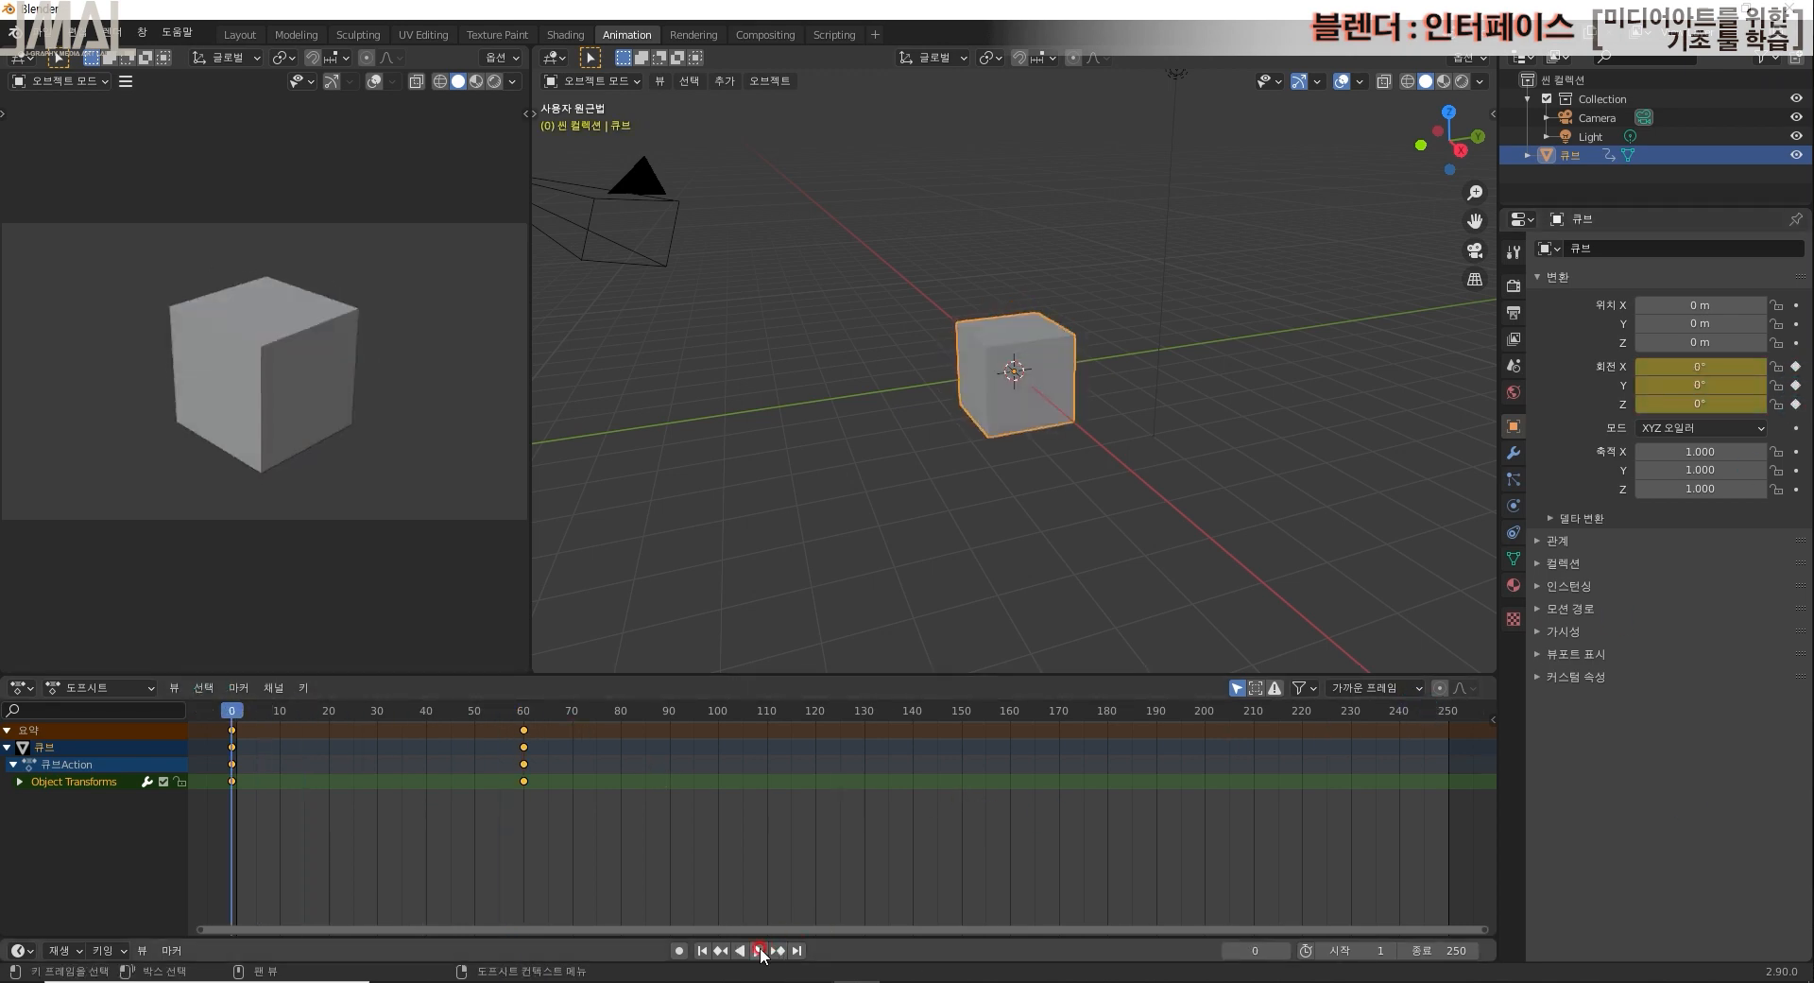
{"action": "left_click", "coordinate": [759, 950]}
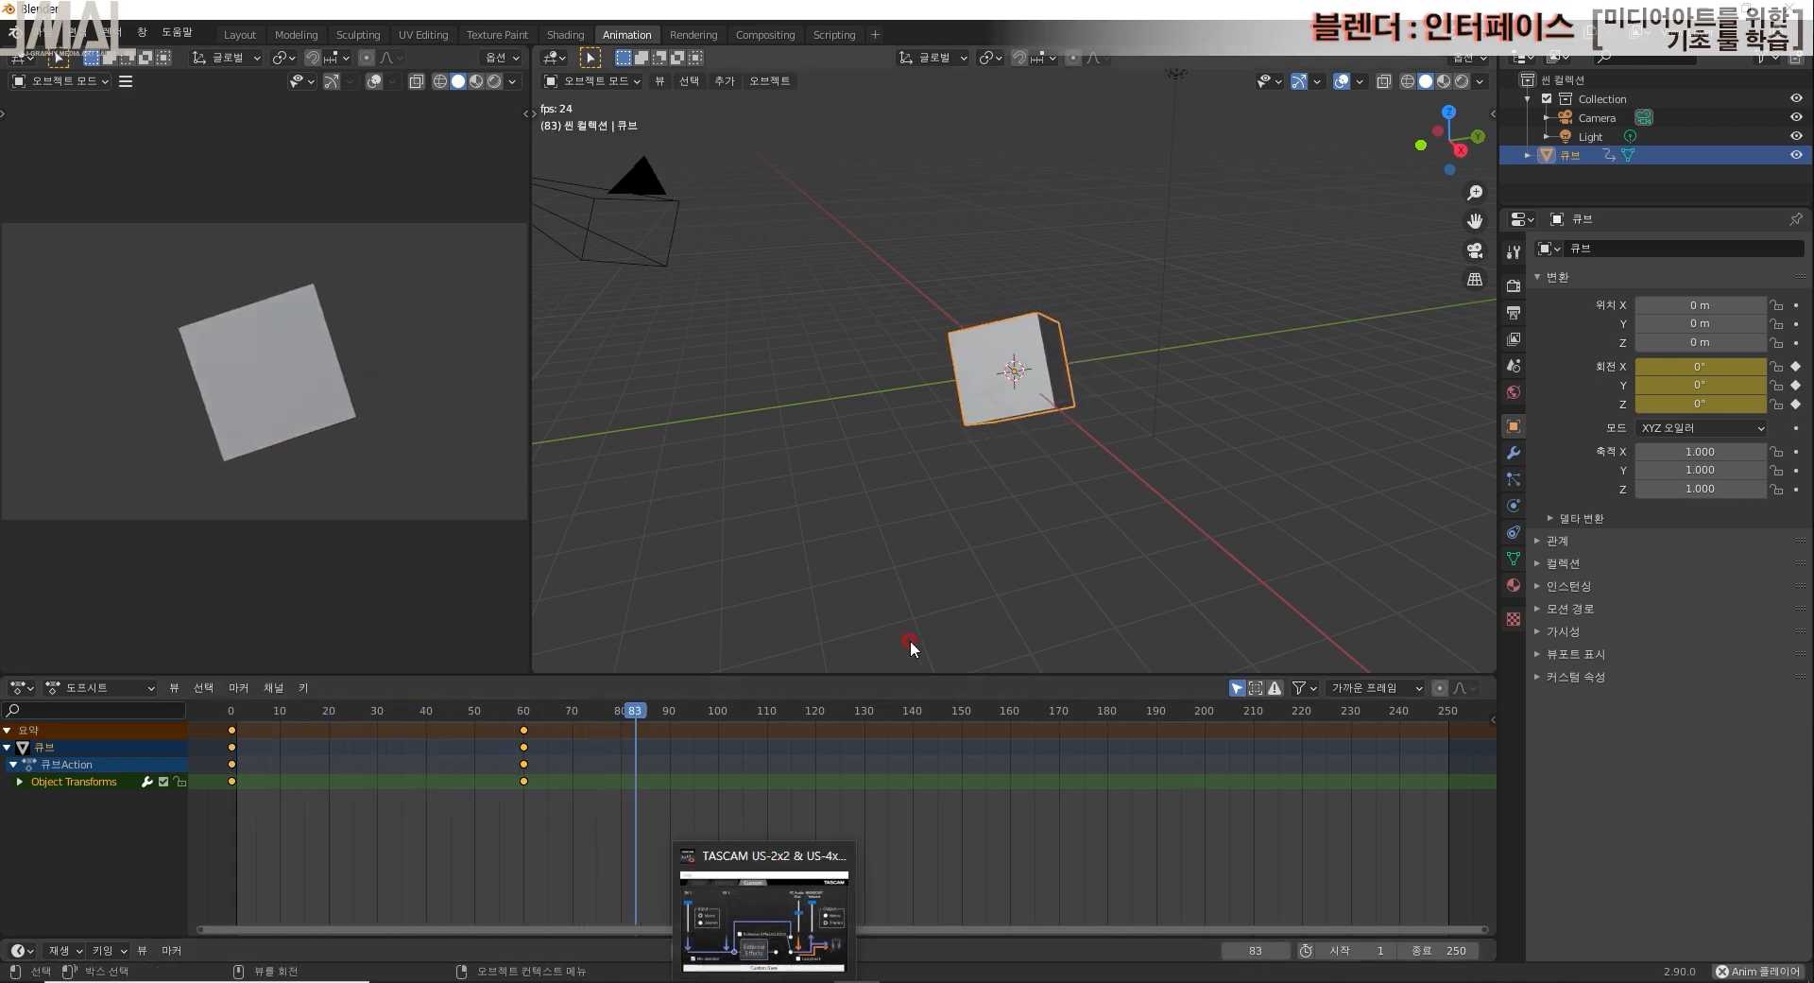
{"action": "key", "text": "space"}
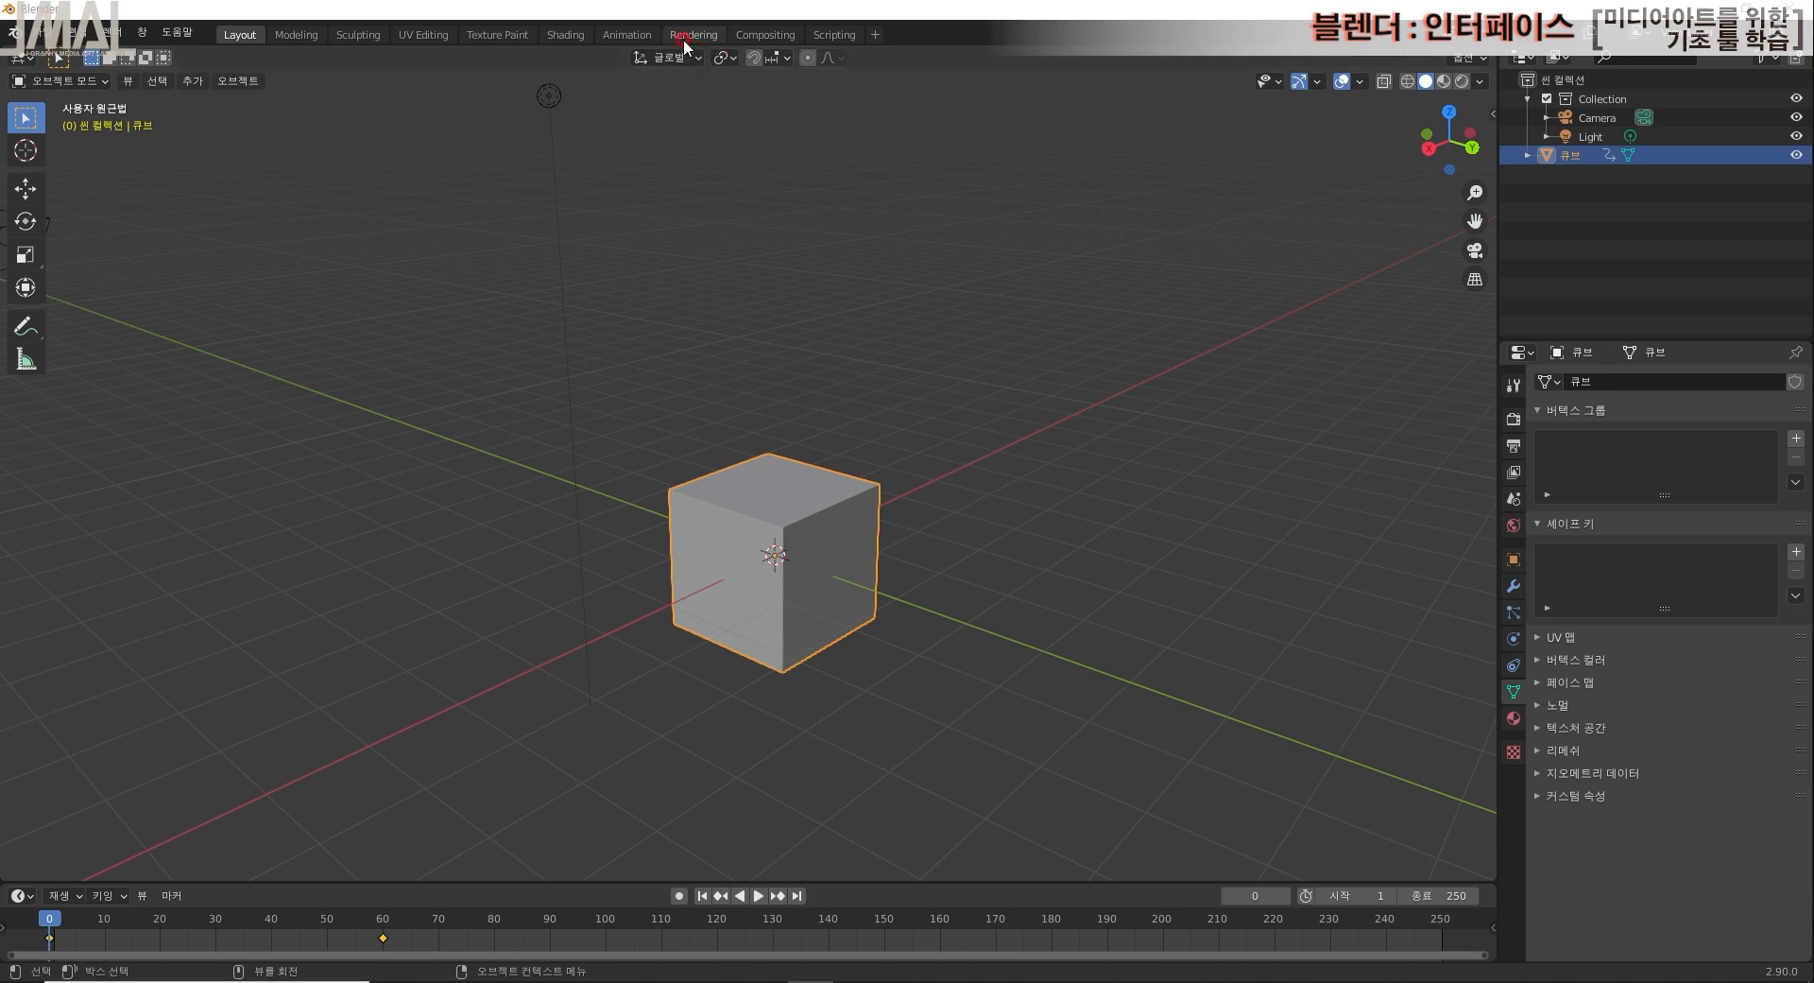
Step: View the rendered cube in the Rendering workspace and look over the Compositing and Scripting workspaces
{"action": "left_click", "coordinate": [683, 35]}
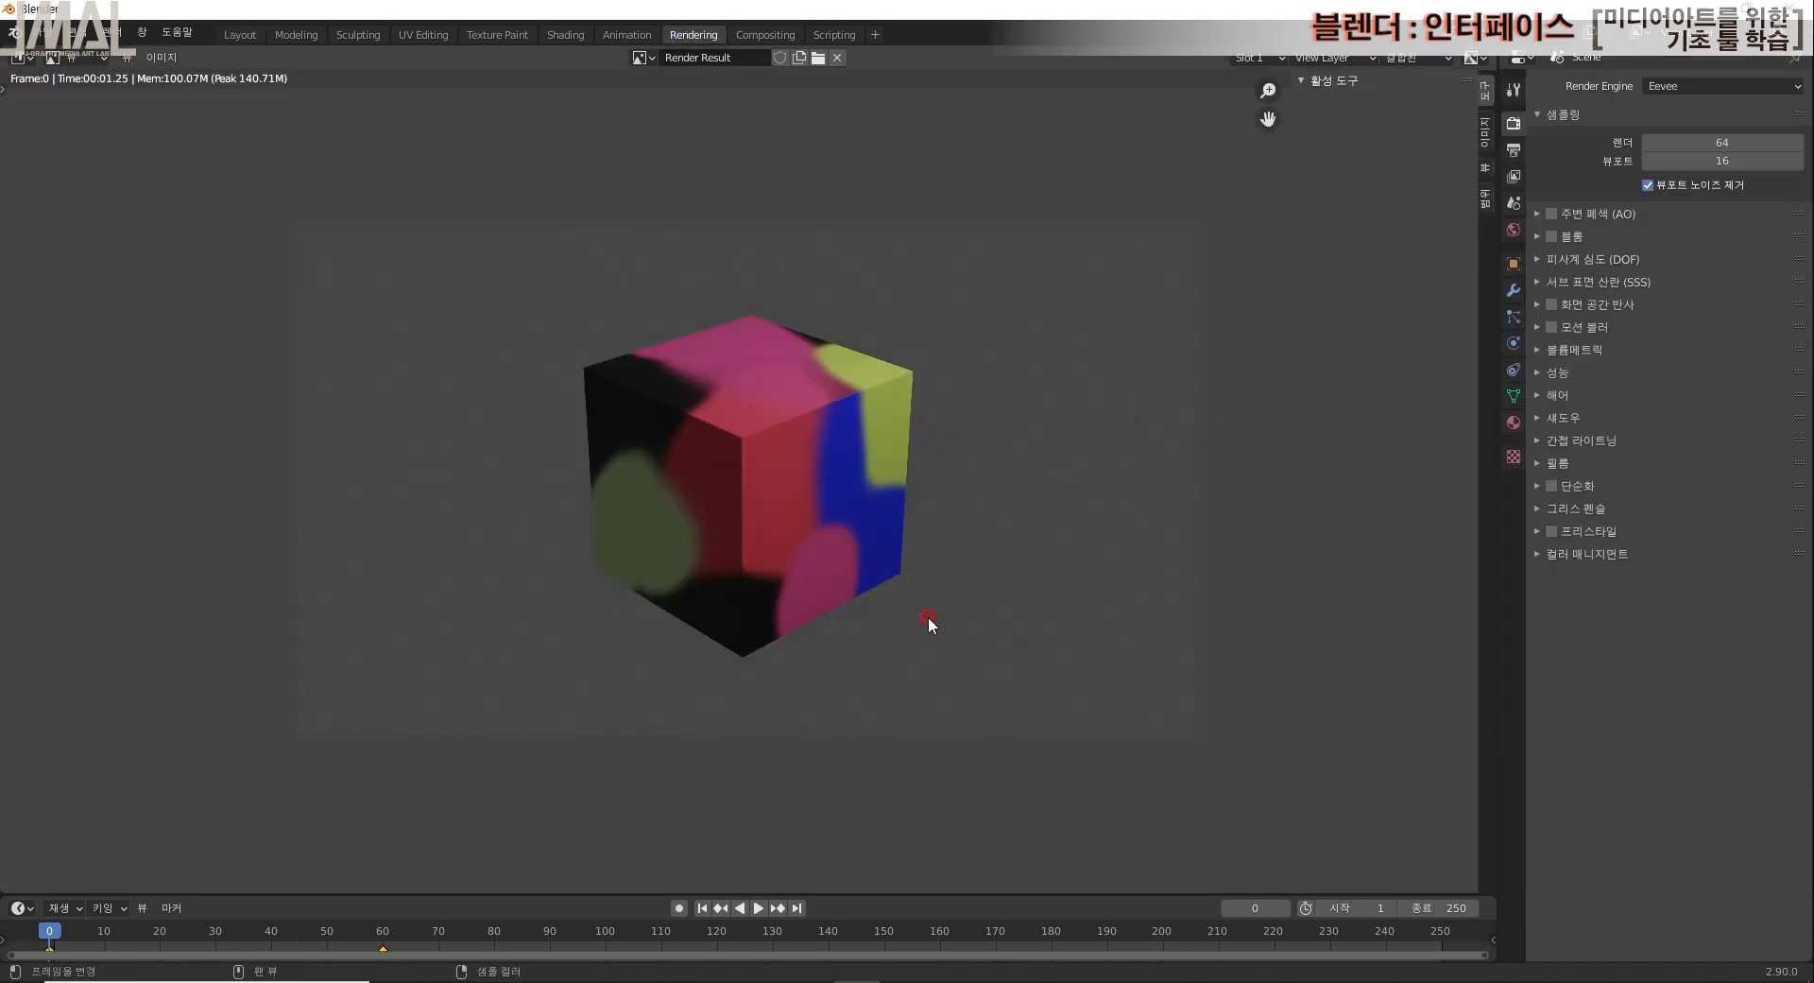
{"action": "left_click", "coordinate": [761, 36]}
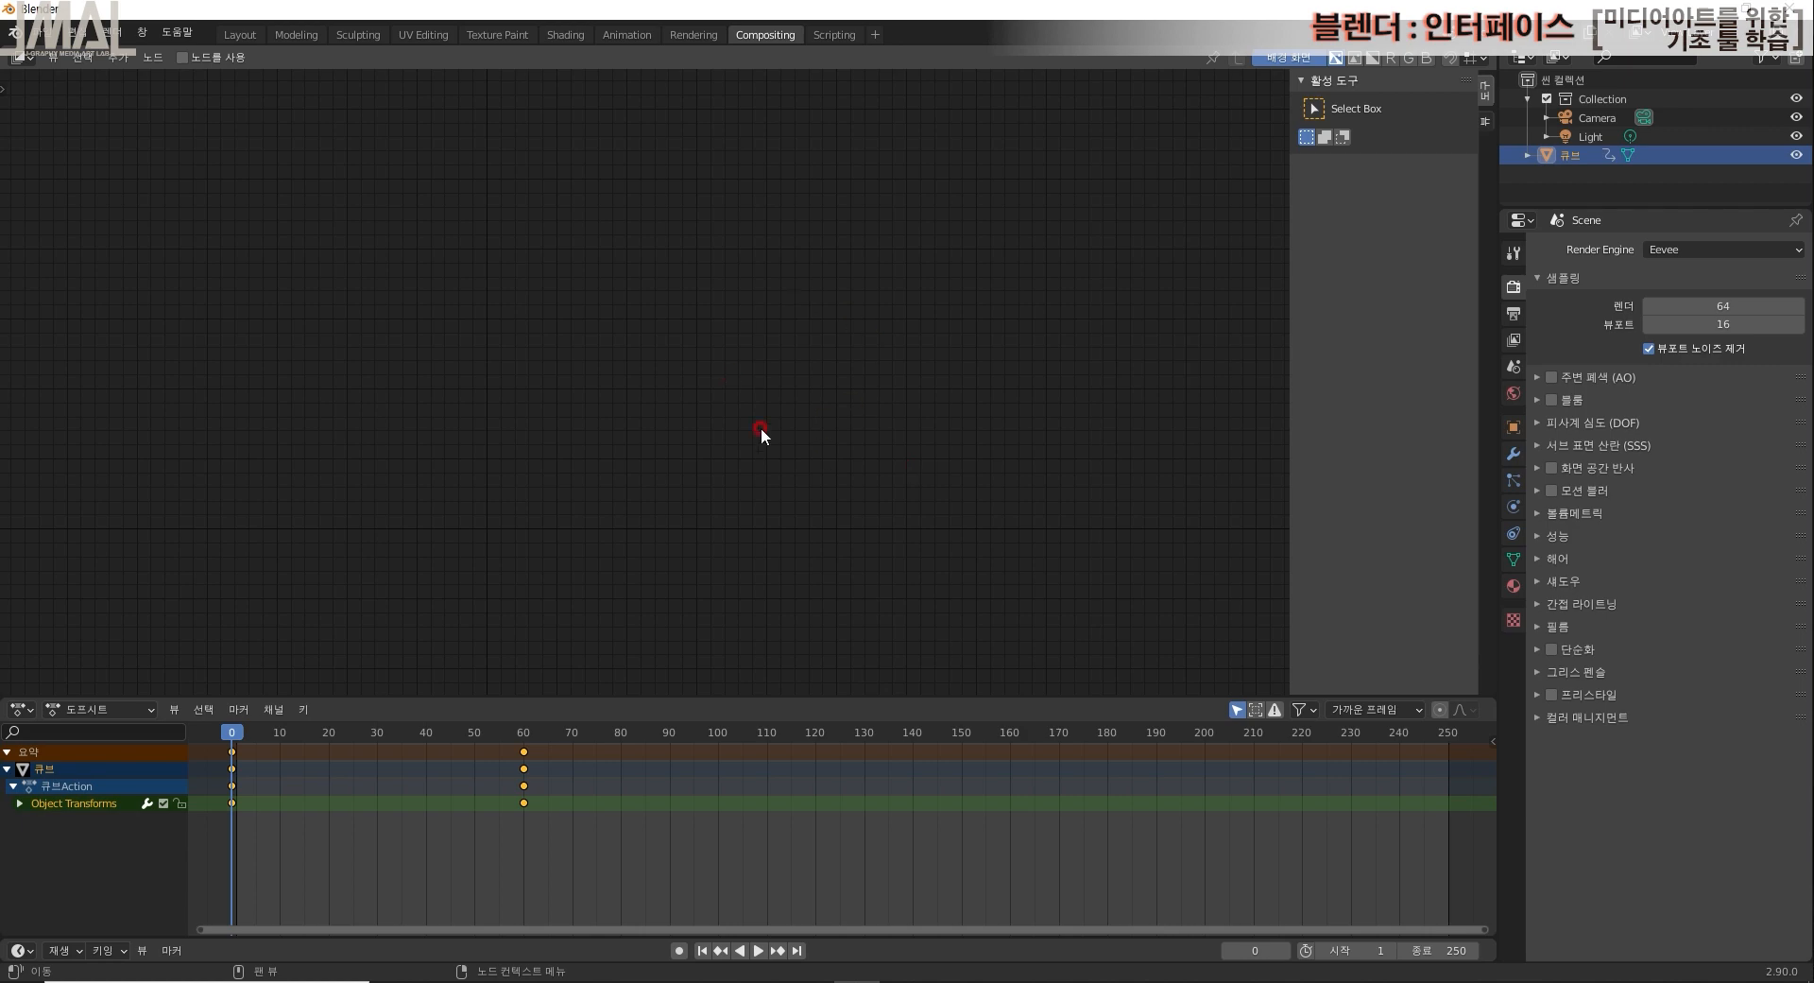
{"action": "left_click", "coordinate": [834, 35]}
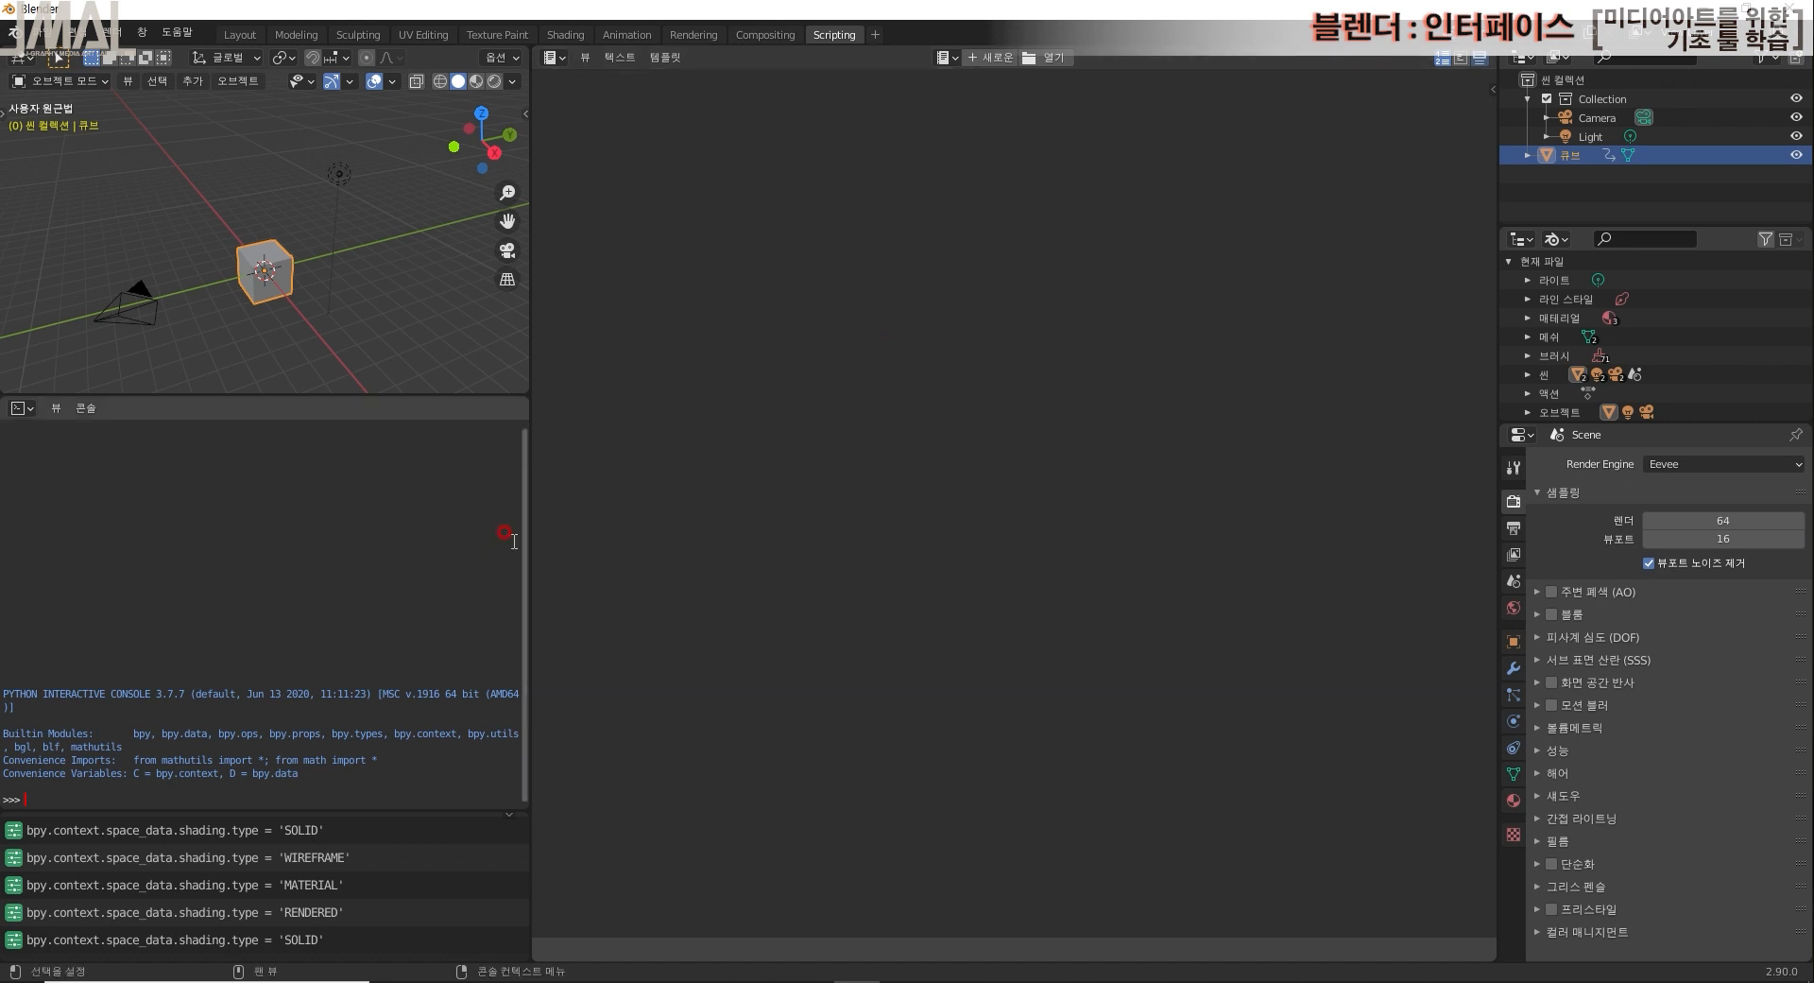
{"action": "left_click", "coordinate": [766, 36]}
{"action": "left_click", "coordinate": [713, 35]}
{"action": "left_click", "coordinate": [778, 36]}
{"action": "left_click", "coordinate": [831, 35]}
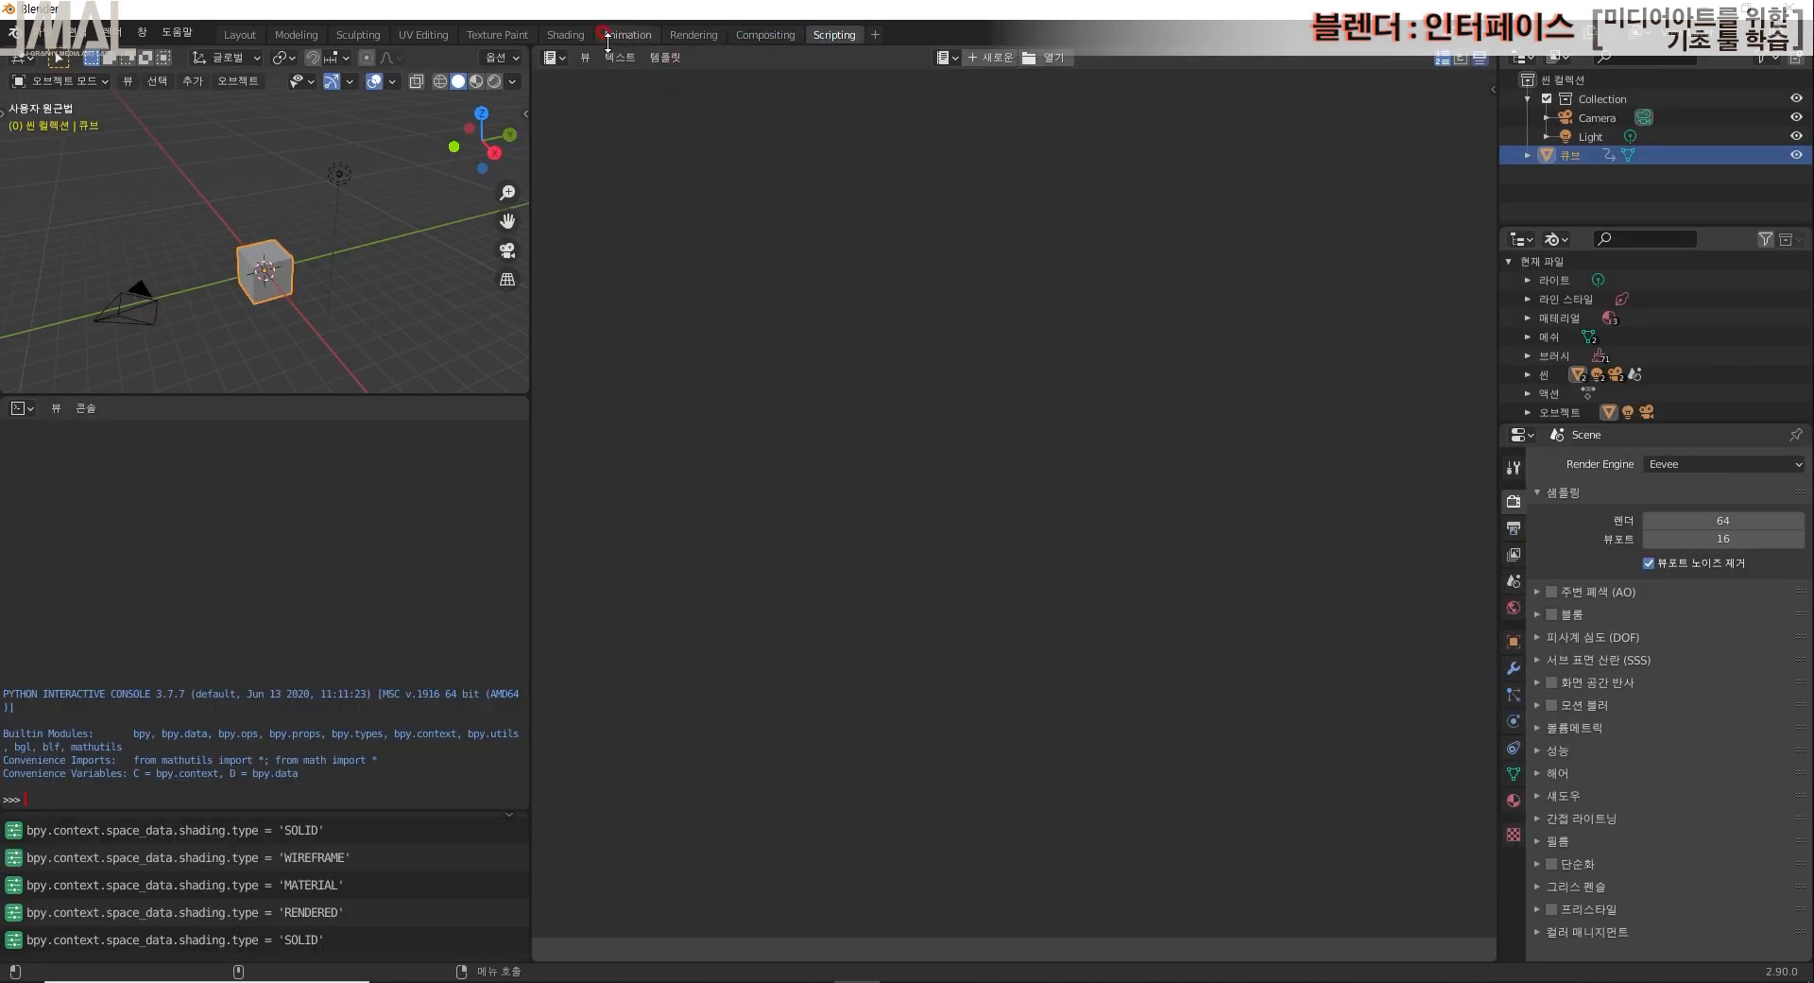
Step: Look through the Modeling, Animation, Shading and UV Editing workspaces again
{"action": "left_click", "coordinate": [277, 35]}
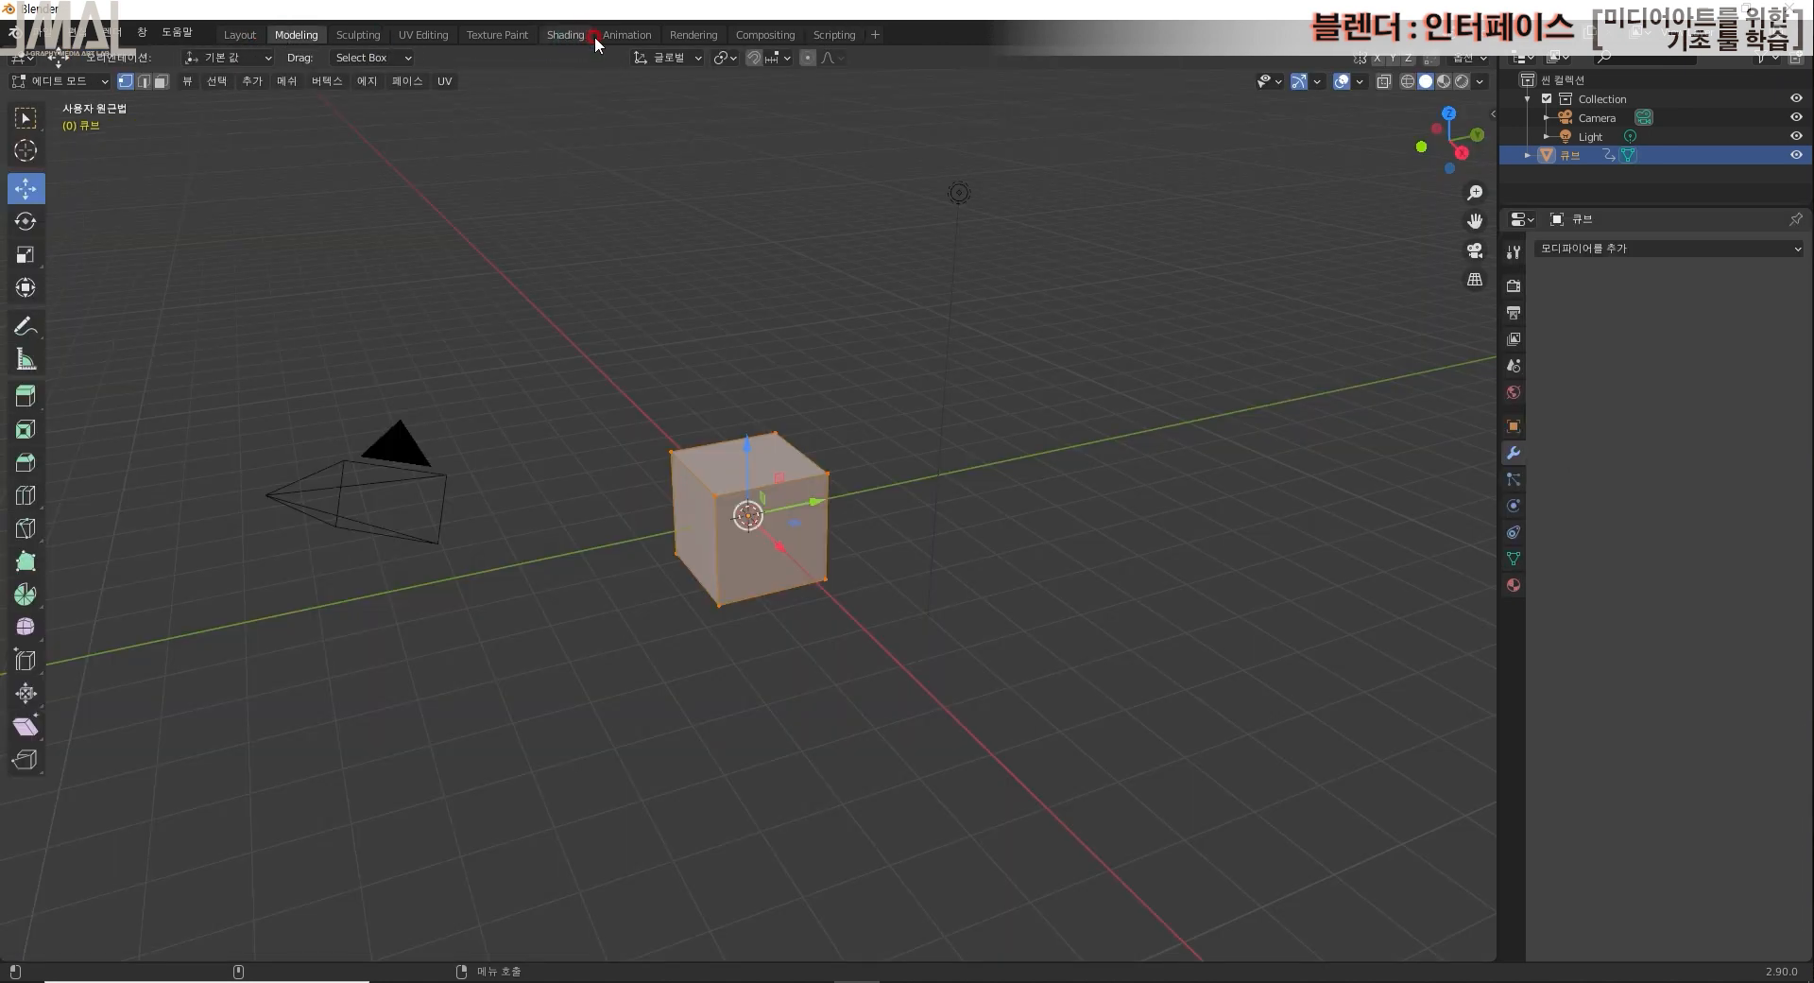
{"action": "left_click", "coordinate": [624, 35]}
{"action": "left_click", "coordinate": [280, 34]}
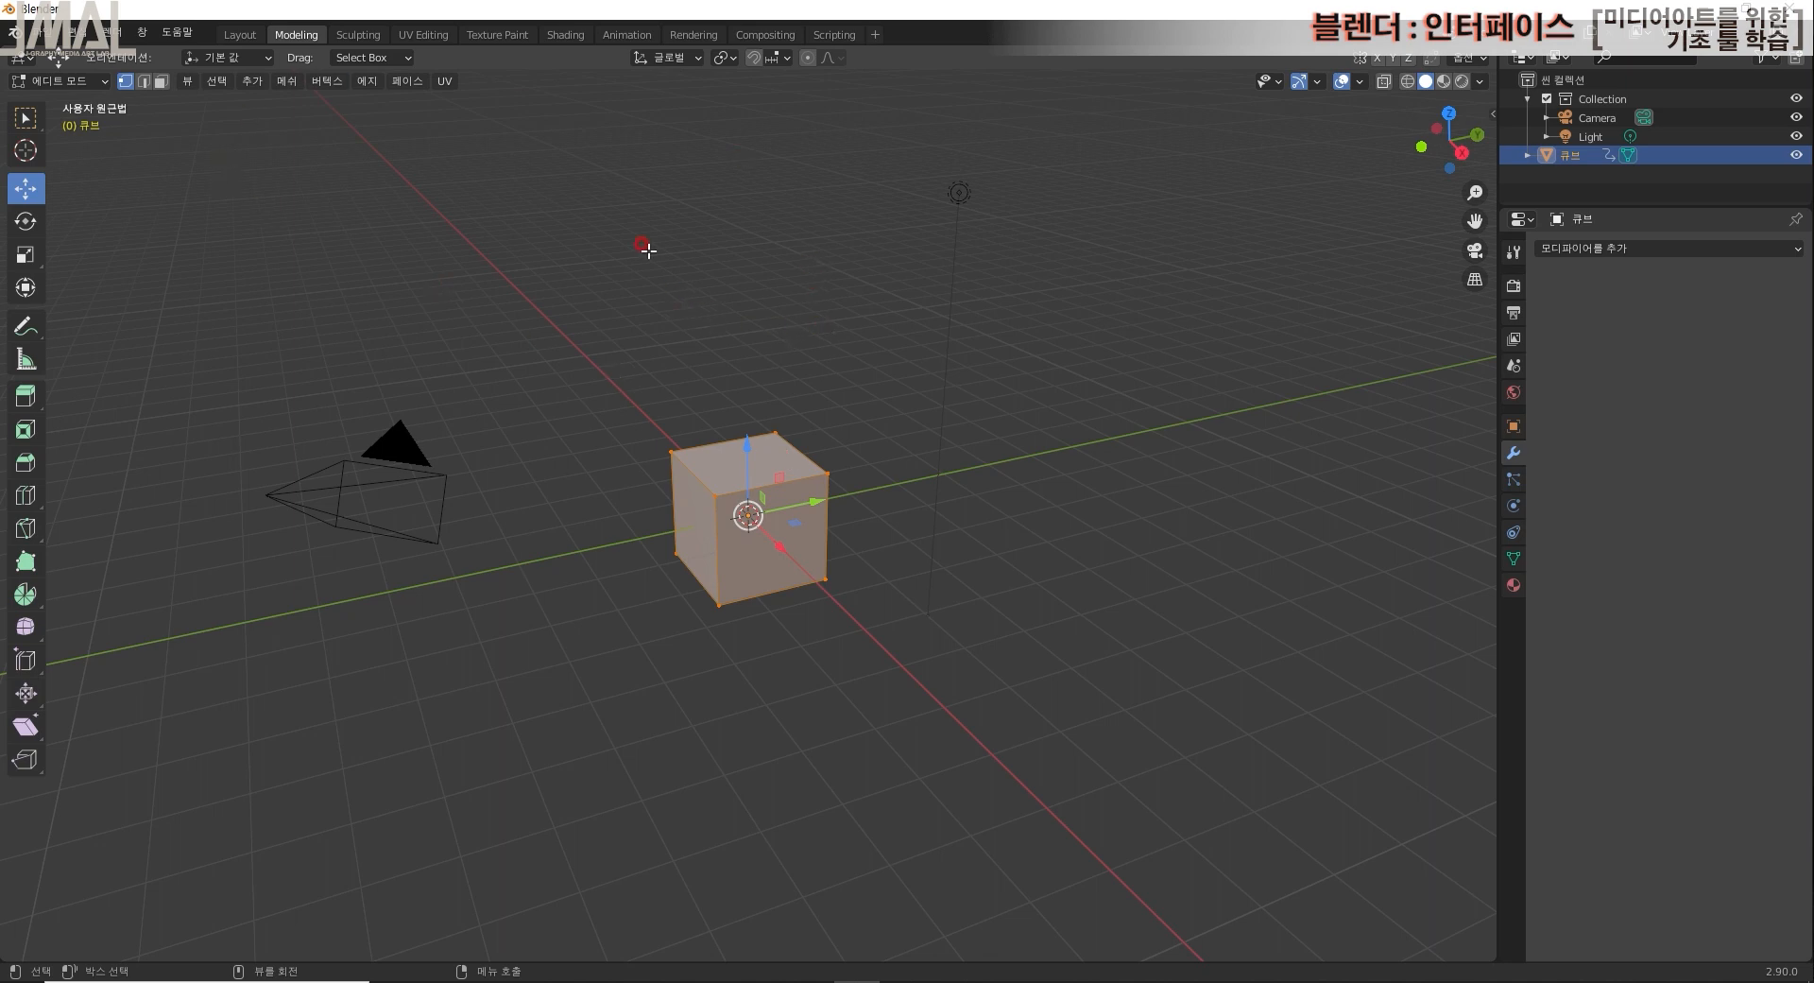
{"action": "left_click", "coordinate": [565, 35]}
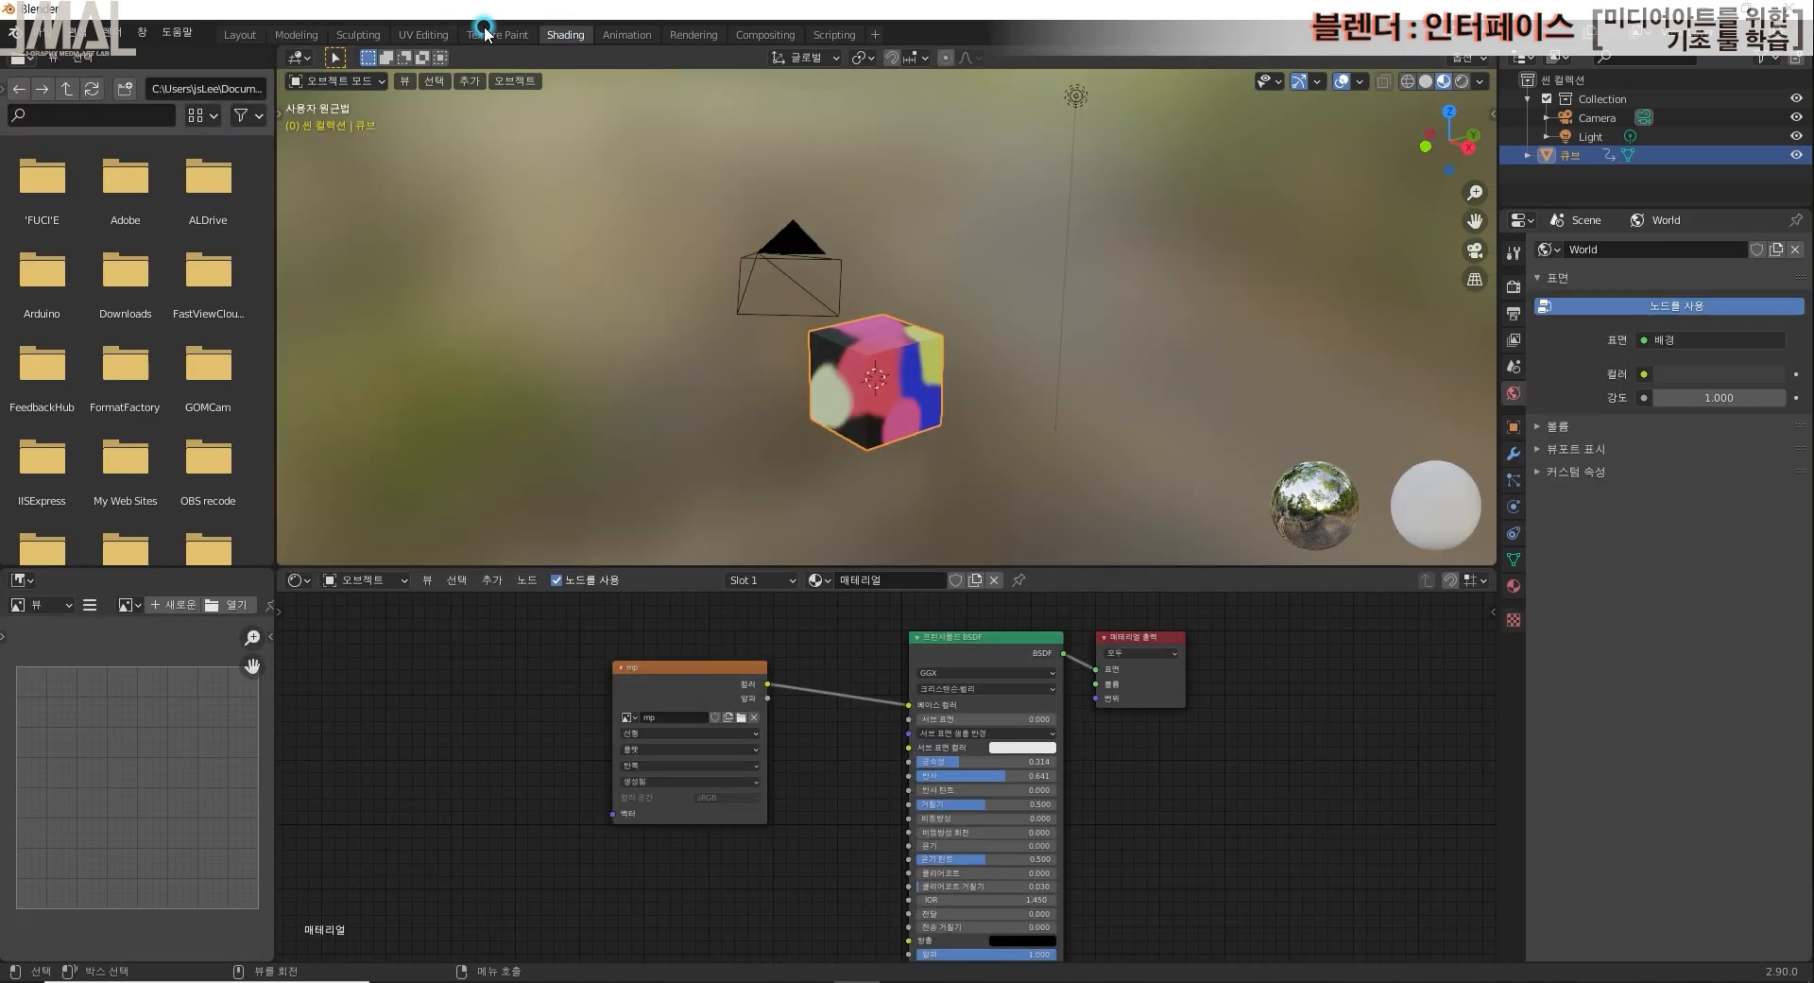
{"action": "left_click", "coordinate": [429, 36]}
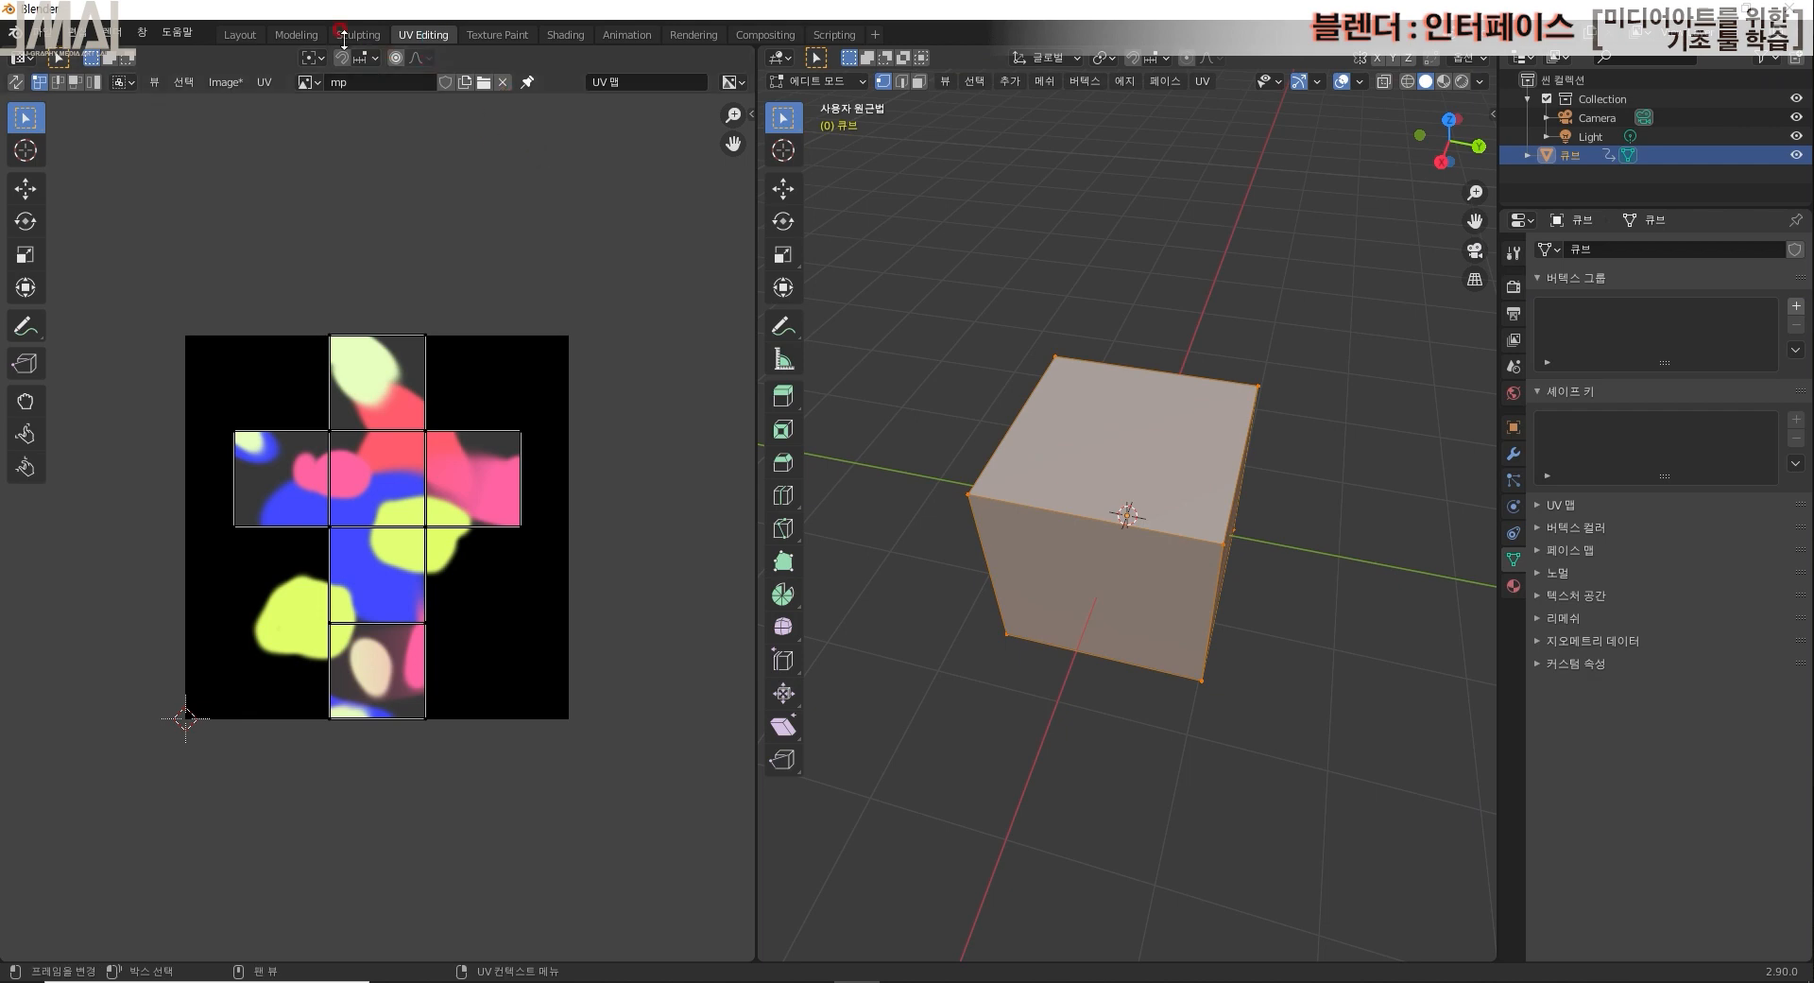
Step: Return to the Modeling workspace and switch the cube from Edit Mode to Object Mode
{"action": "left_click", "coordinate": [293, 35]}
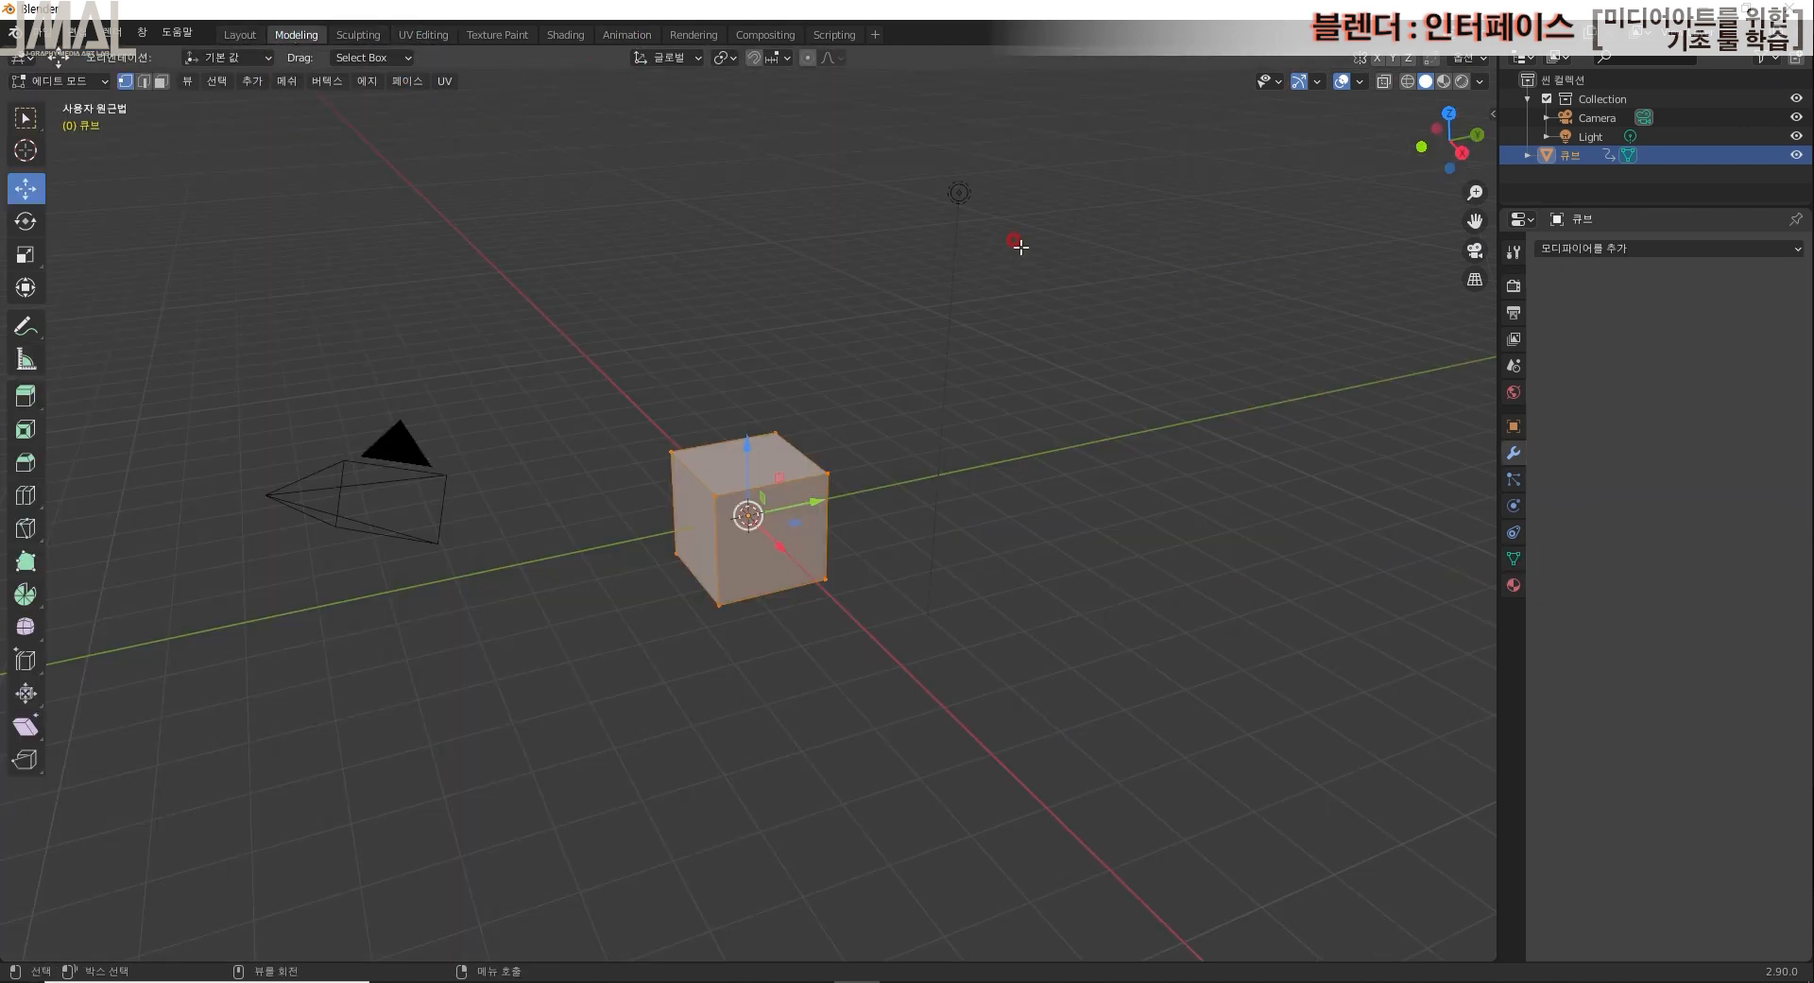
{"action": "key", "text": "Tab"}
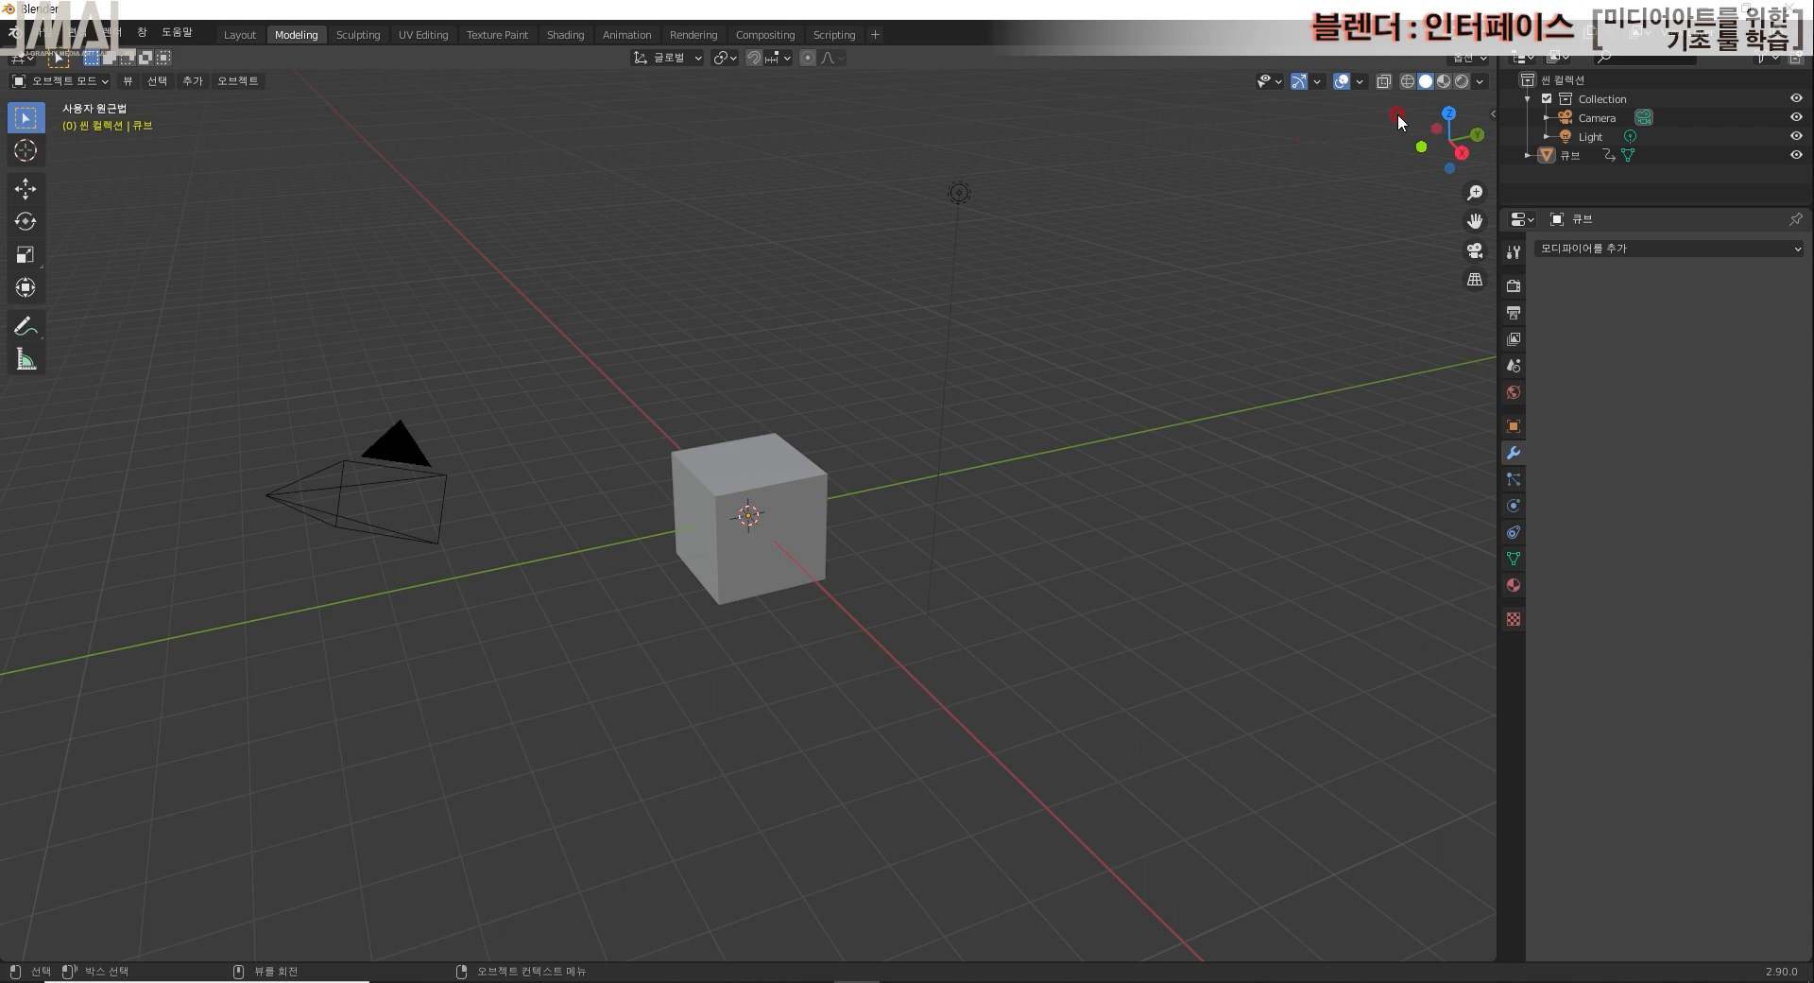
{"action": "middle_click_drag", "start_coordinate": [996, 493], "coordinate": [840, 521]}
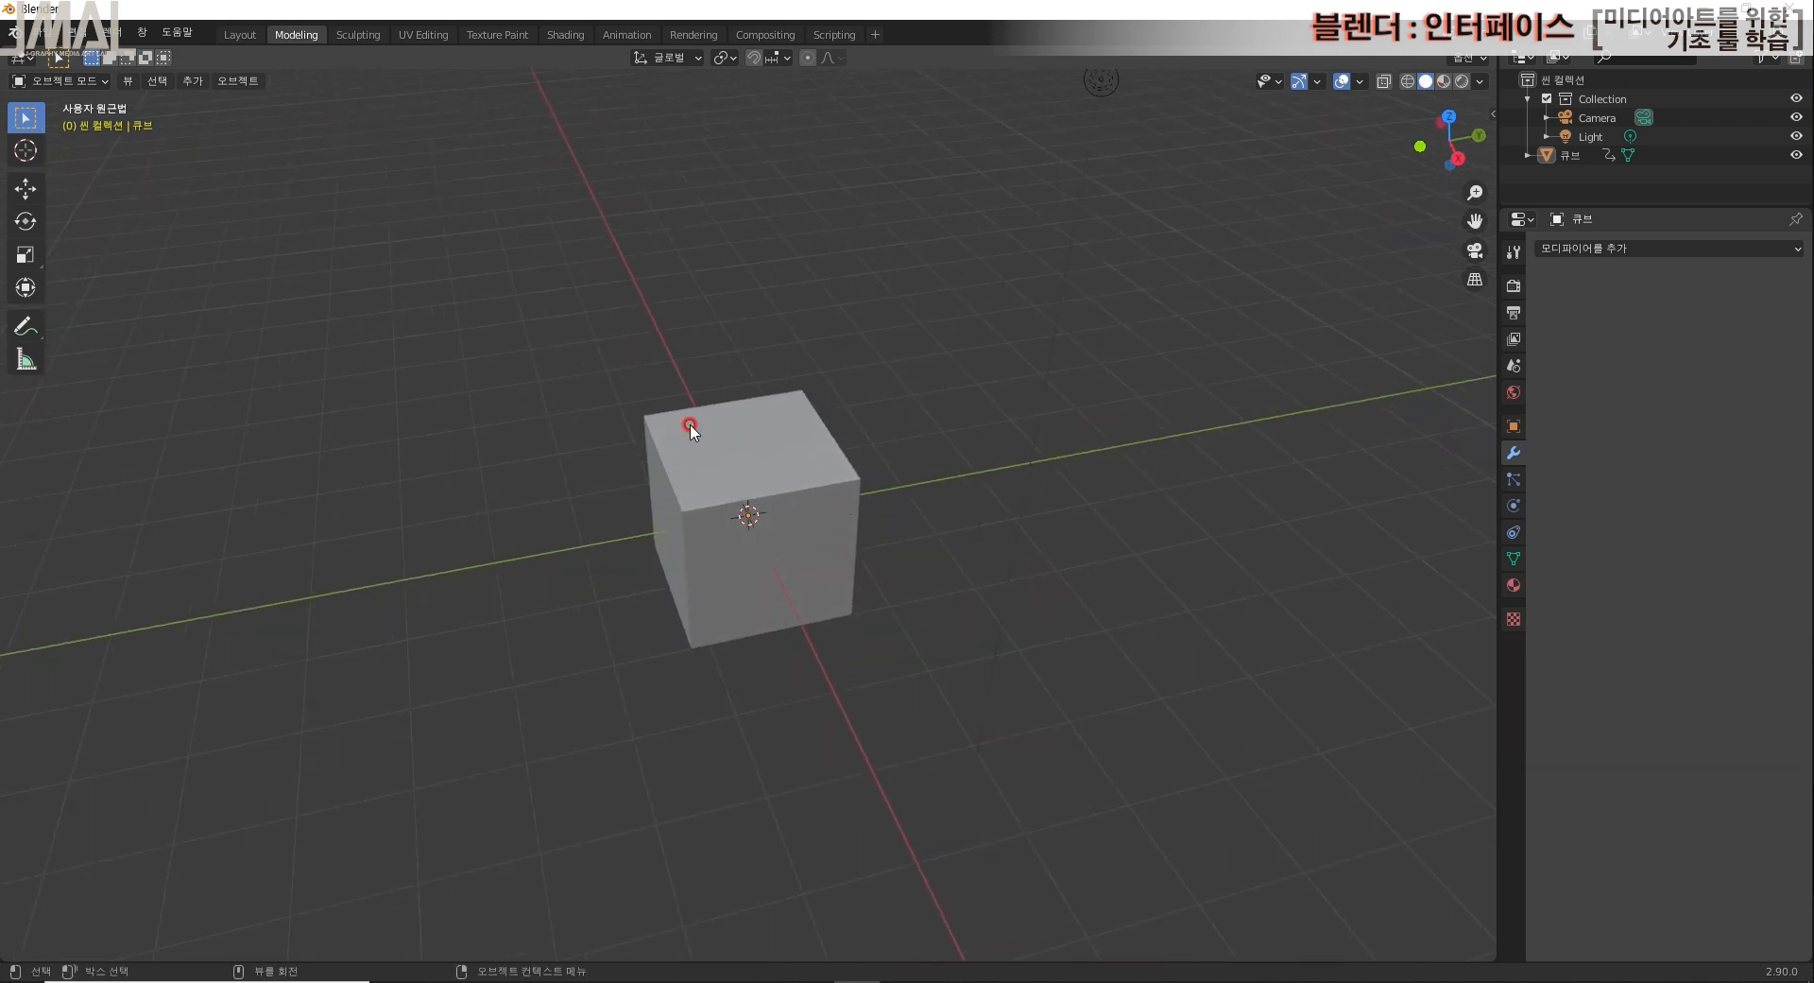
{"action": "middle_click_drag", "start_coordinate": [843, 582], "coordinate": [907, 562]}
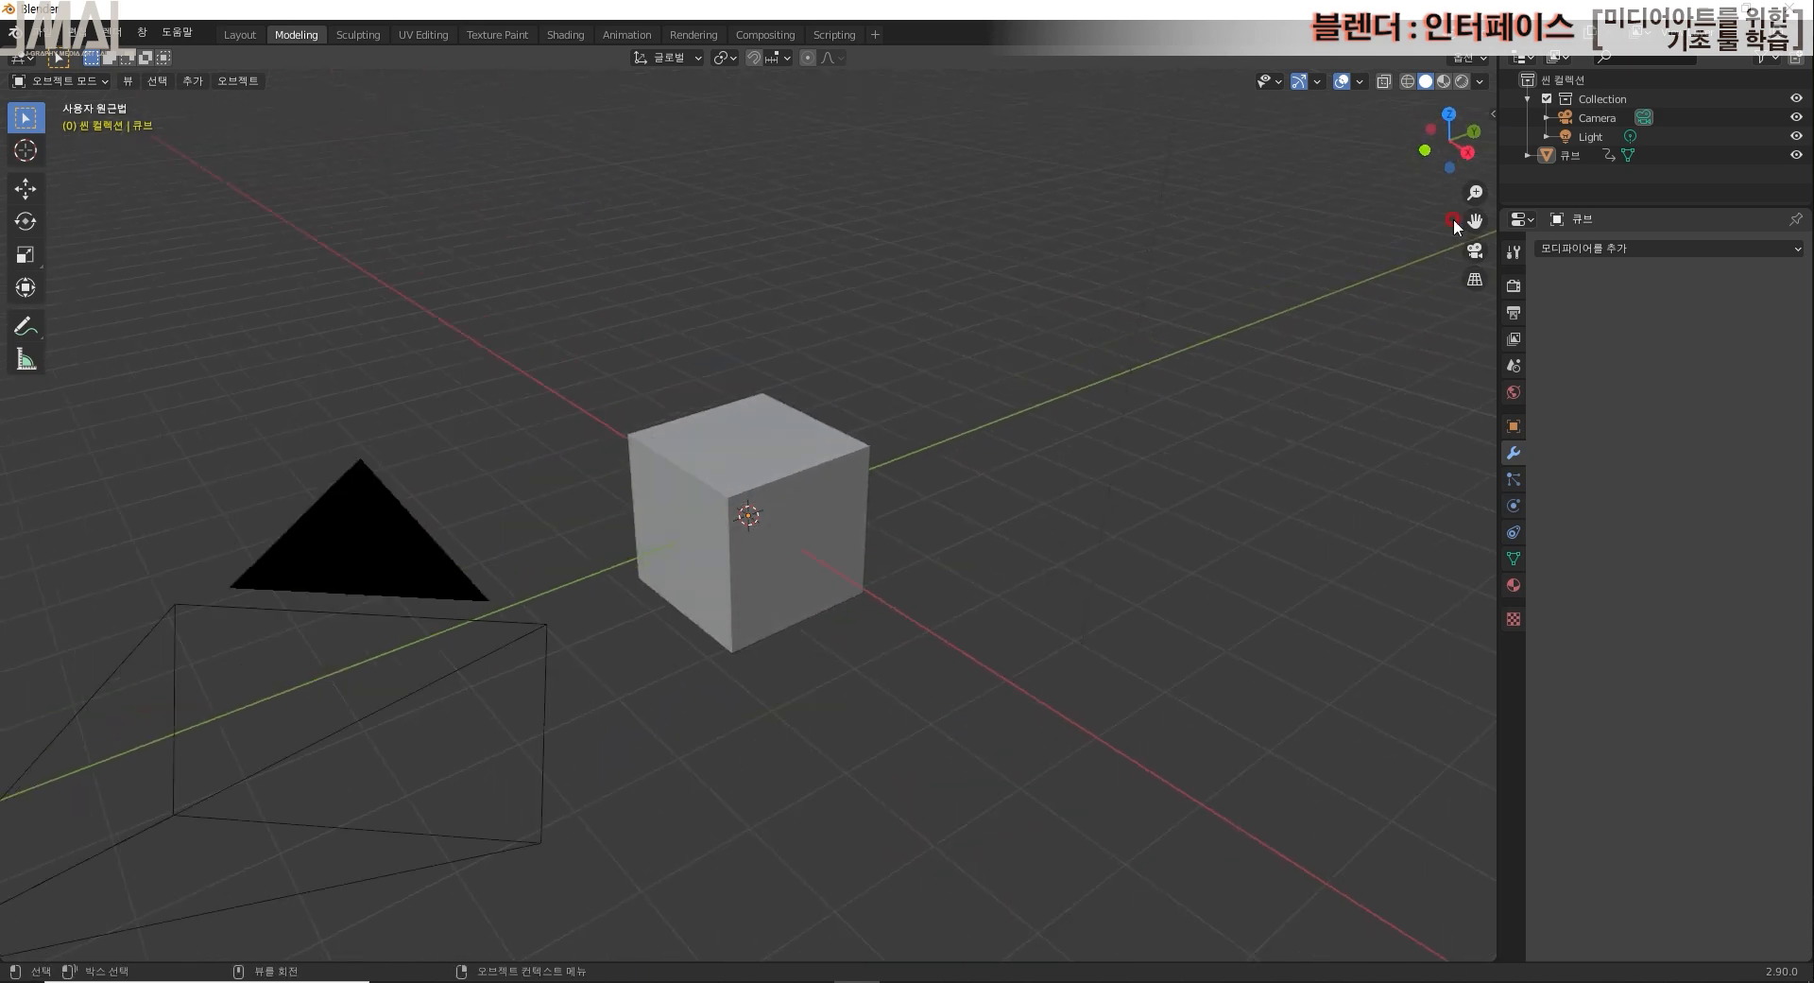
Step: Compare the painted cube in Material Preview and Rendered viewport shading
{"action": "left_click", "coordinate": [1444, 83]}
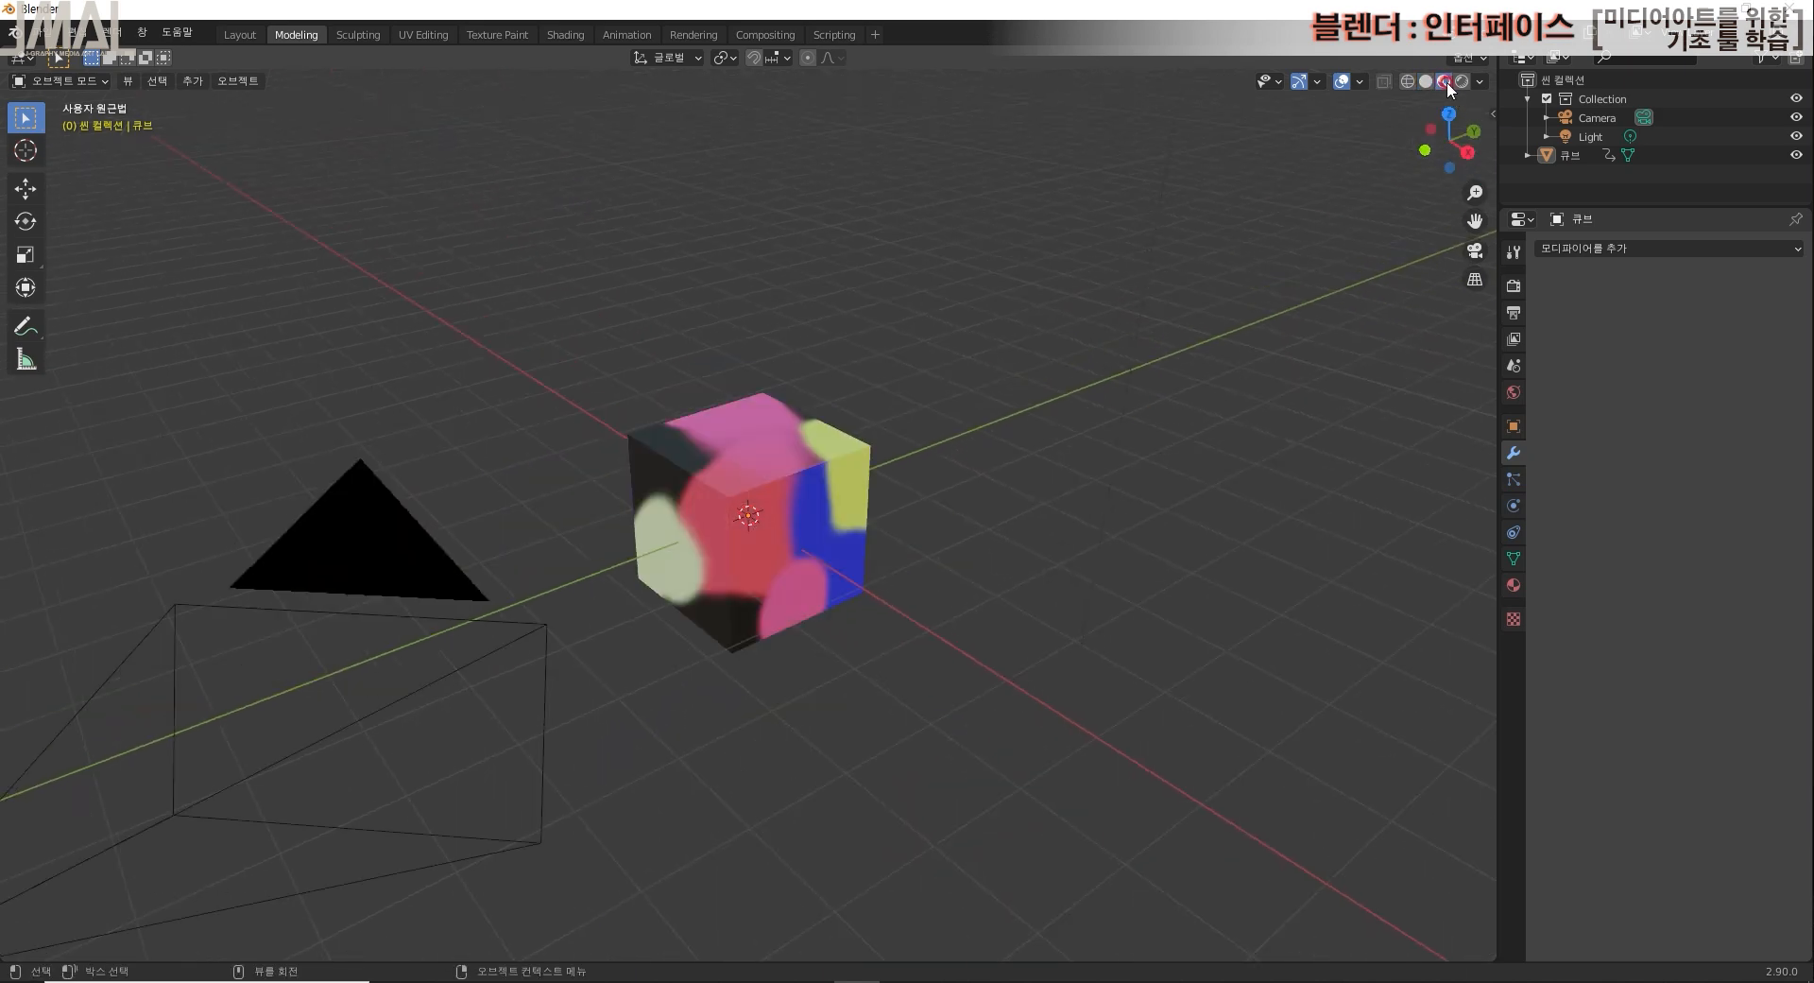
{"action": "left_click", "coordinate": [1461, 81]}
{"action": "left_click", "coordinate": [1445, 81]}
{"action": "mouse_move", "coordinate": [815, 584]}
{"action": "middle_mouse_down"}
{"action": "mouse_move", "coordinate": [814, 546]}
{"action": "mouse_move", "coordinate": [735, 518]}
{"action": "mouse_move", "coordinate": [871, 482]}
{"action": "mouse_move", "coordinate": [846, 652]}
{"action": "mouse_move", "coordinate": [798, 612]}
{"action": "middle_mouse_up"}
{"action": "scroll", "coordinate": [733, 482], "scroll_direction": "up", "scroll_amount": 2}
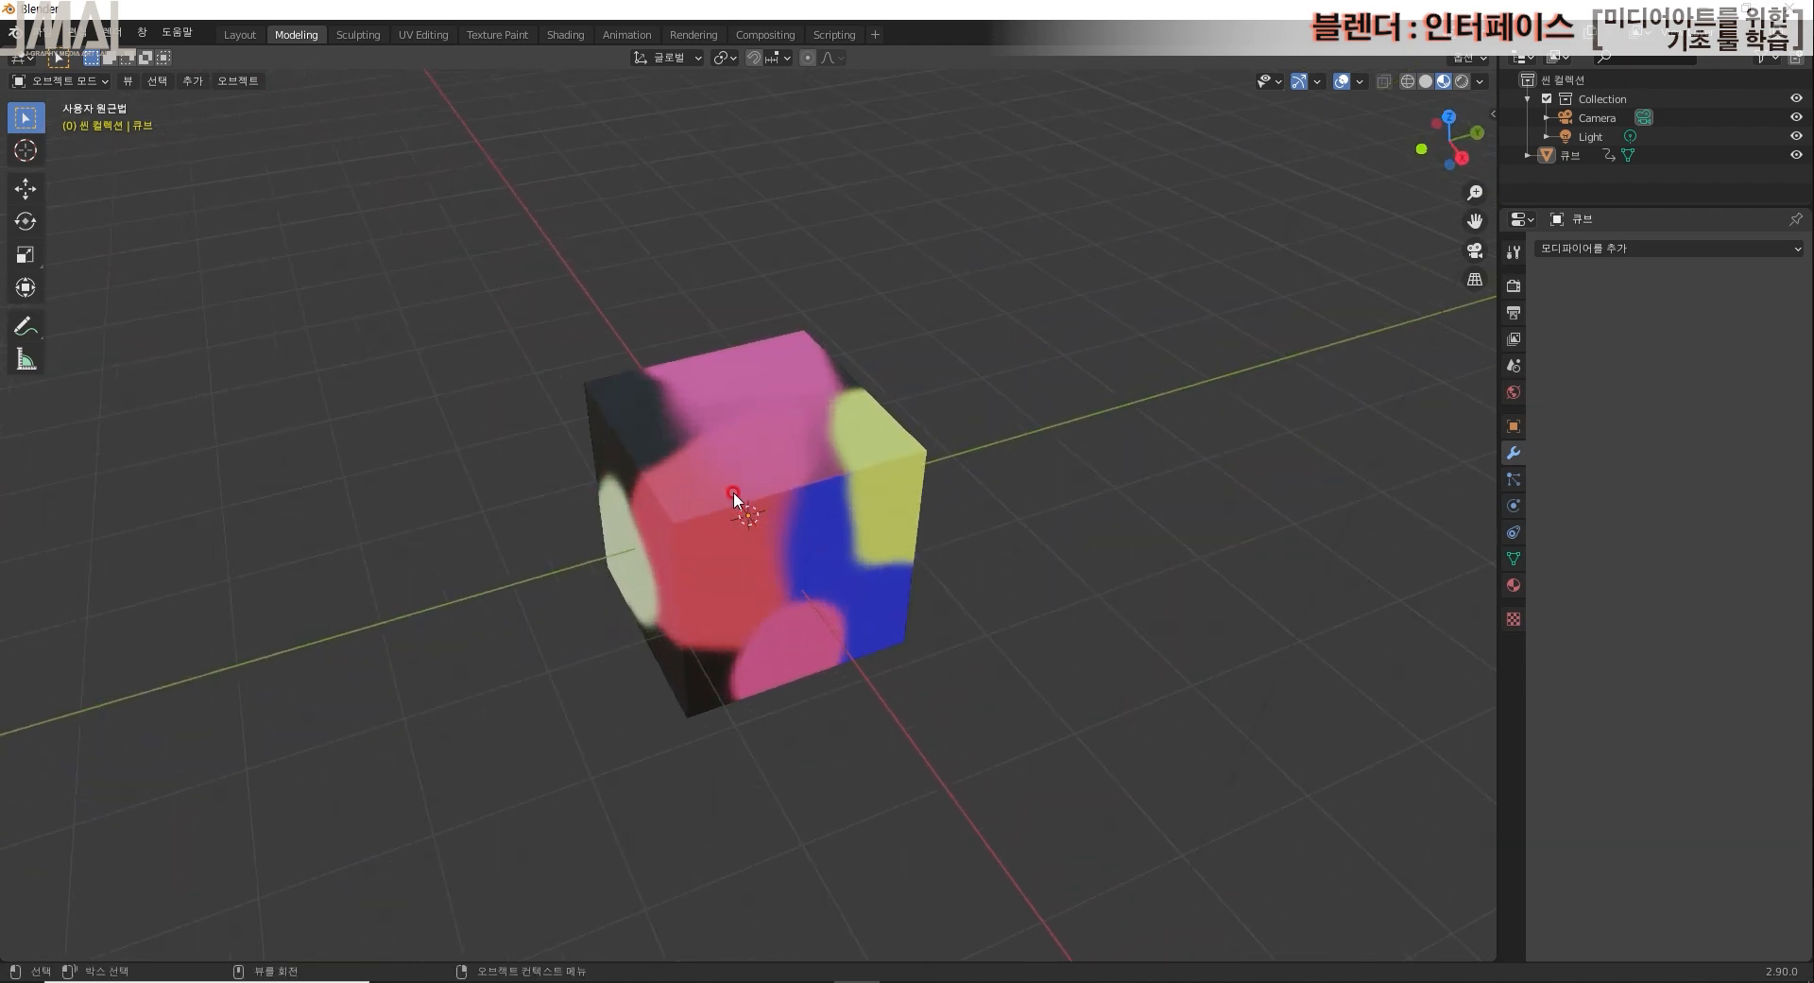
{"action": "left_click", "coordinate": [1461, 83]}
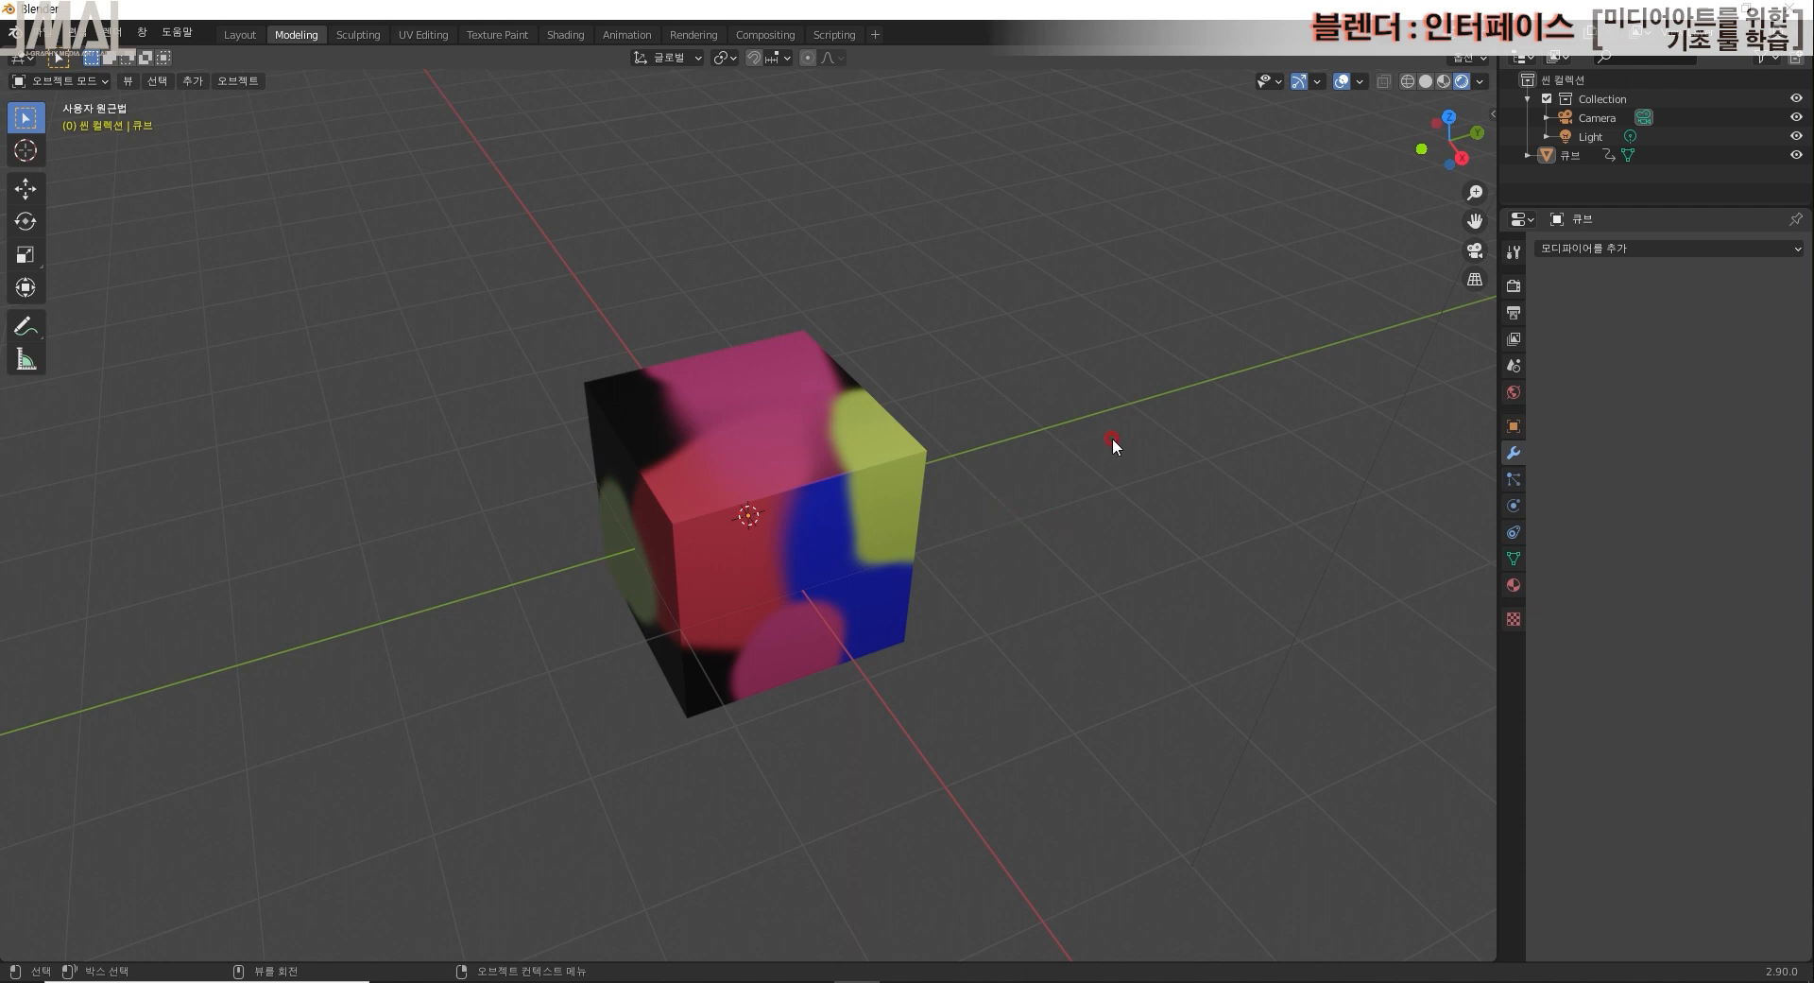
{"action": "scroll", "coordinate": [1228, 340], "scroll_direction": "down", "scroll_amount": 2}
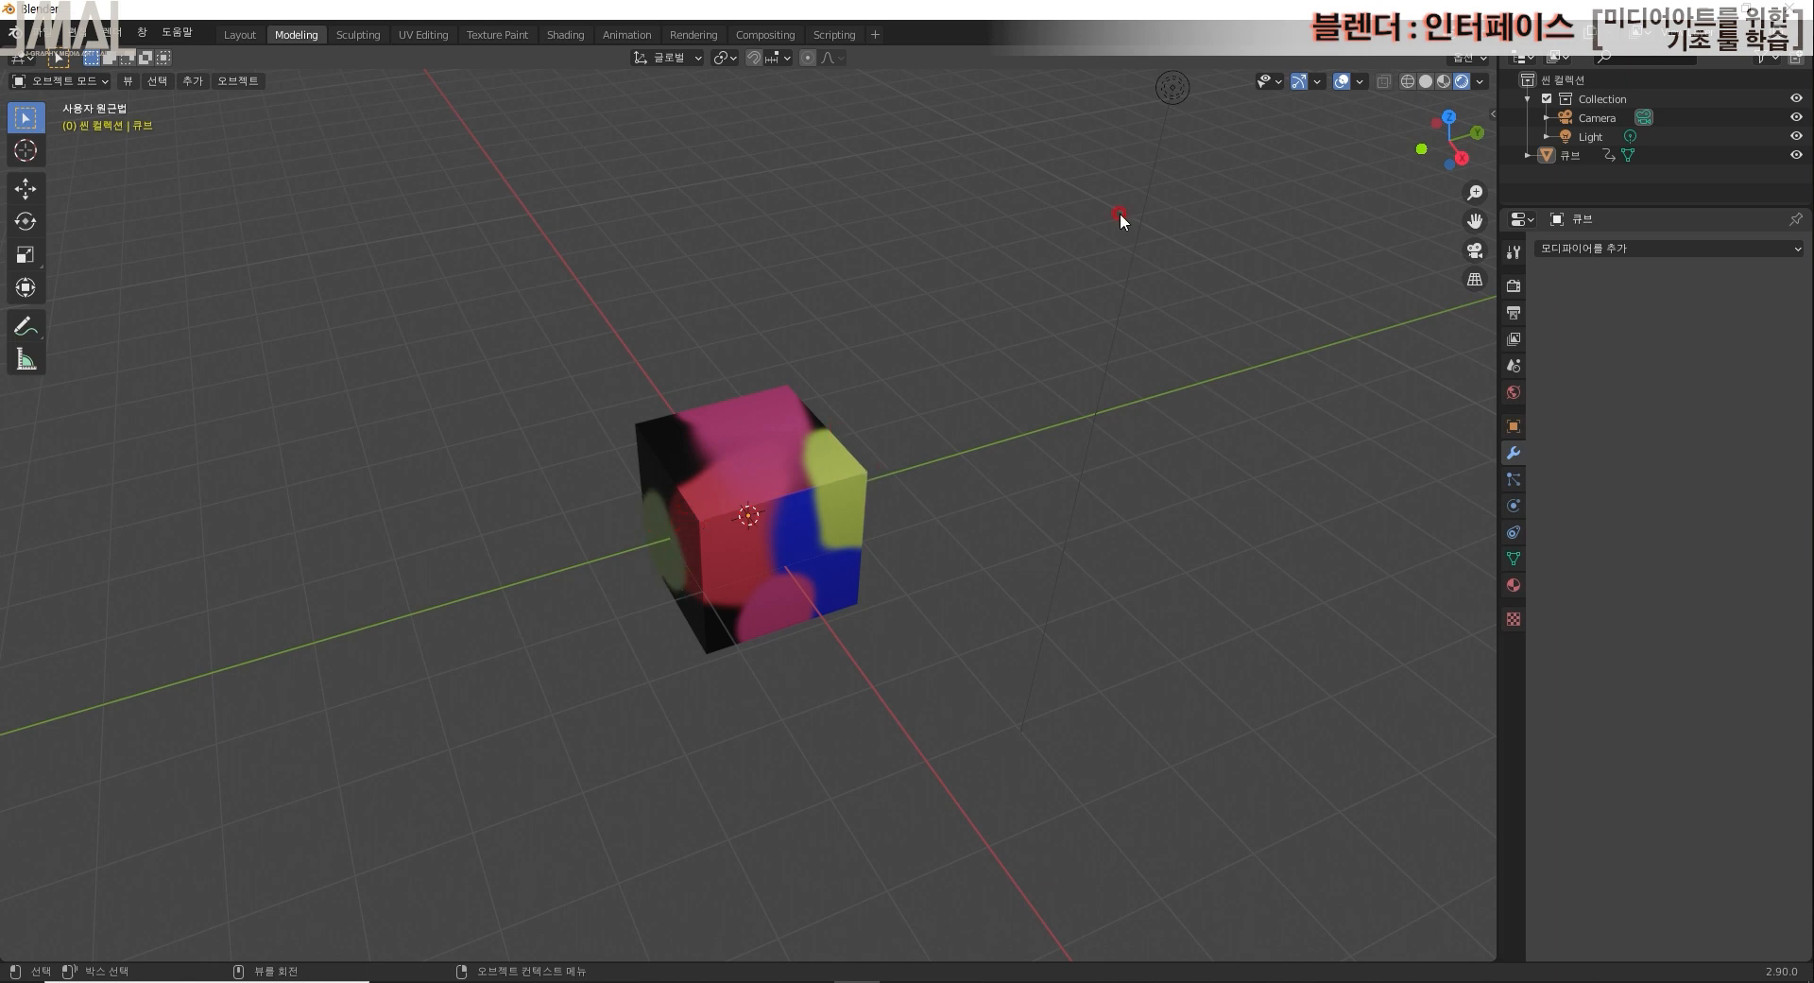
{"action": "scroll", "coordinate": [772, 431], "scroll_direction": "up", "scroll_amount": 2}
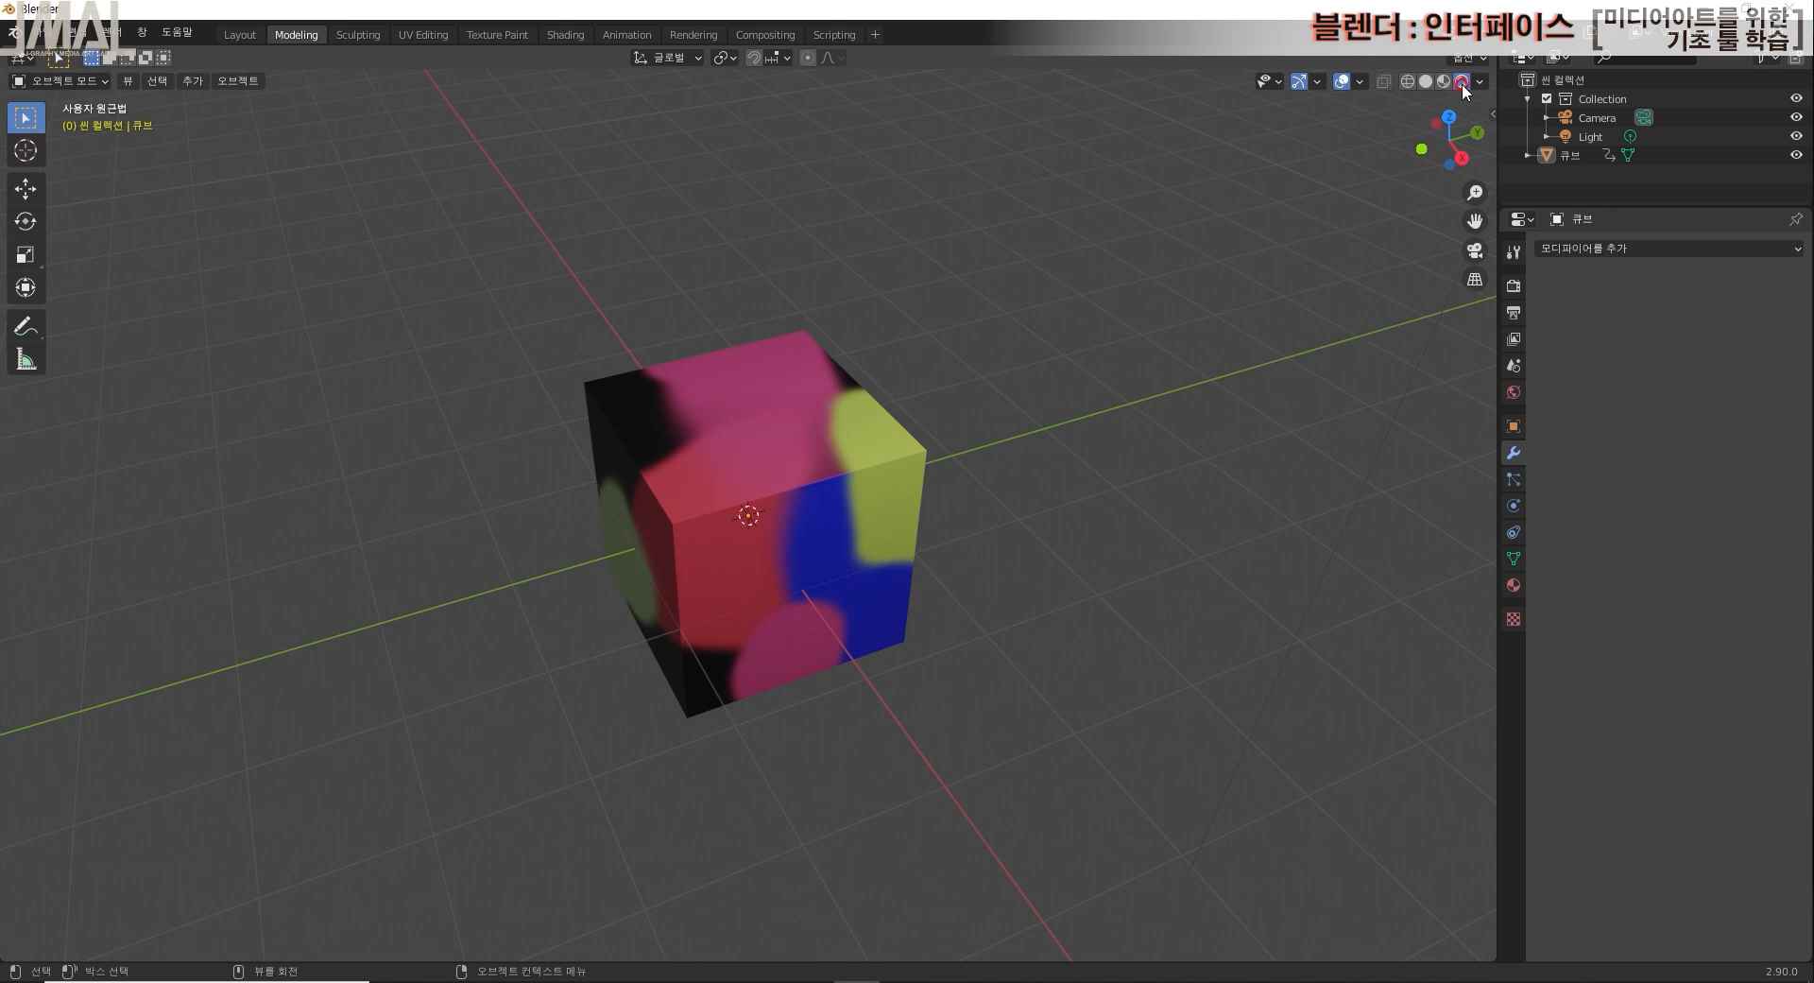
Step: View the cube in Wireframe shading, return the viewport to Solid shading, and examine the cube up close
{"action": "left_click", "coordinate": [1408, 83]}
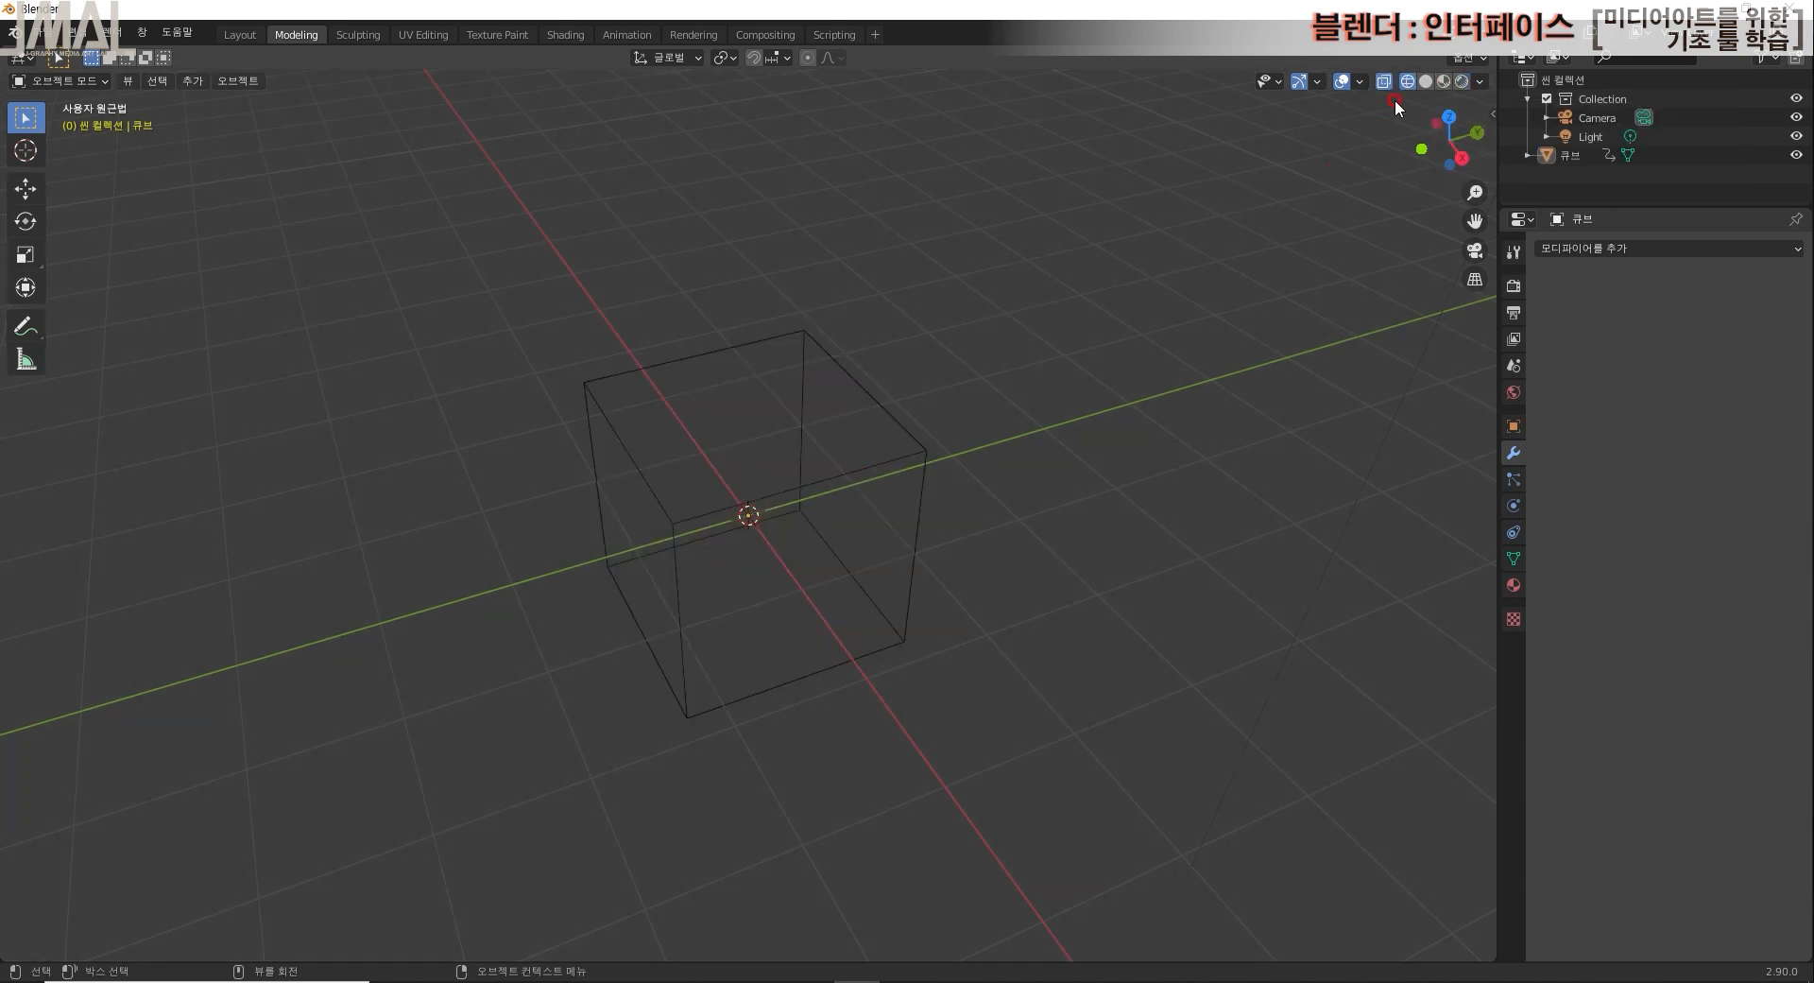
{"action": "left_click", "coordinate": [1420, 82]}
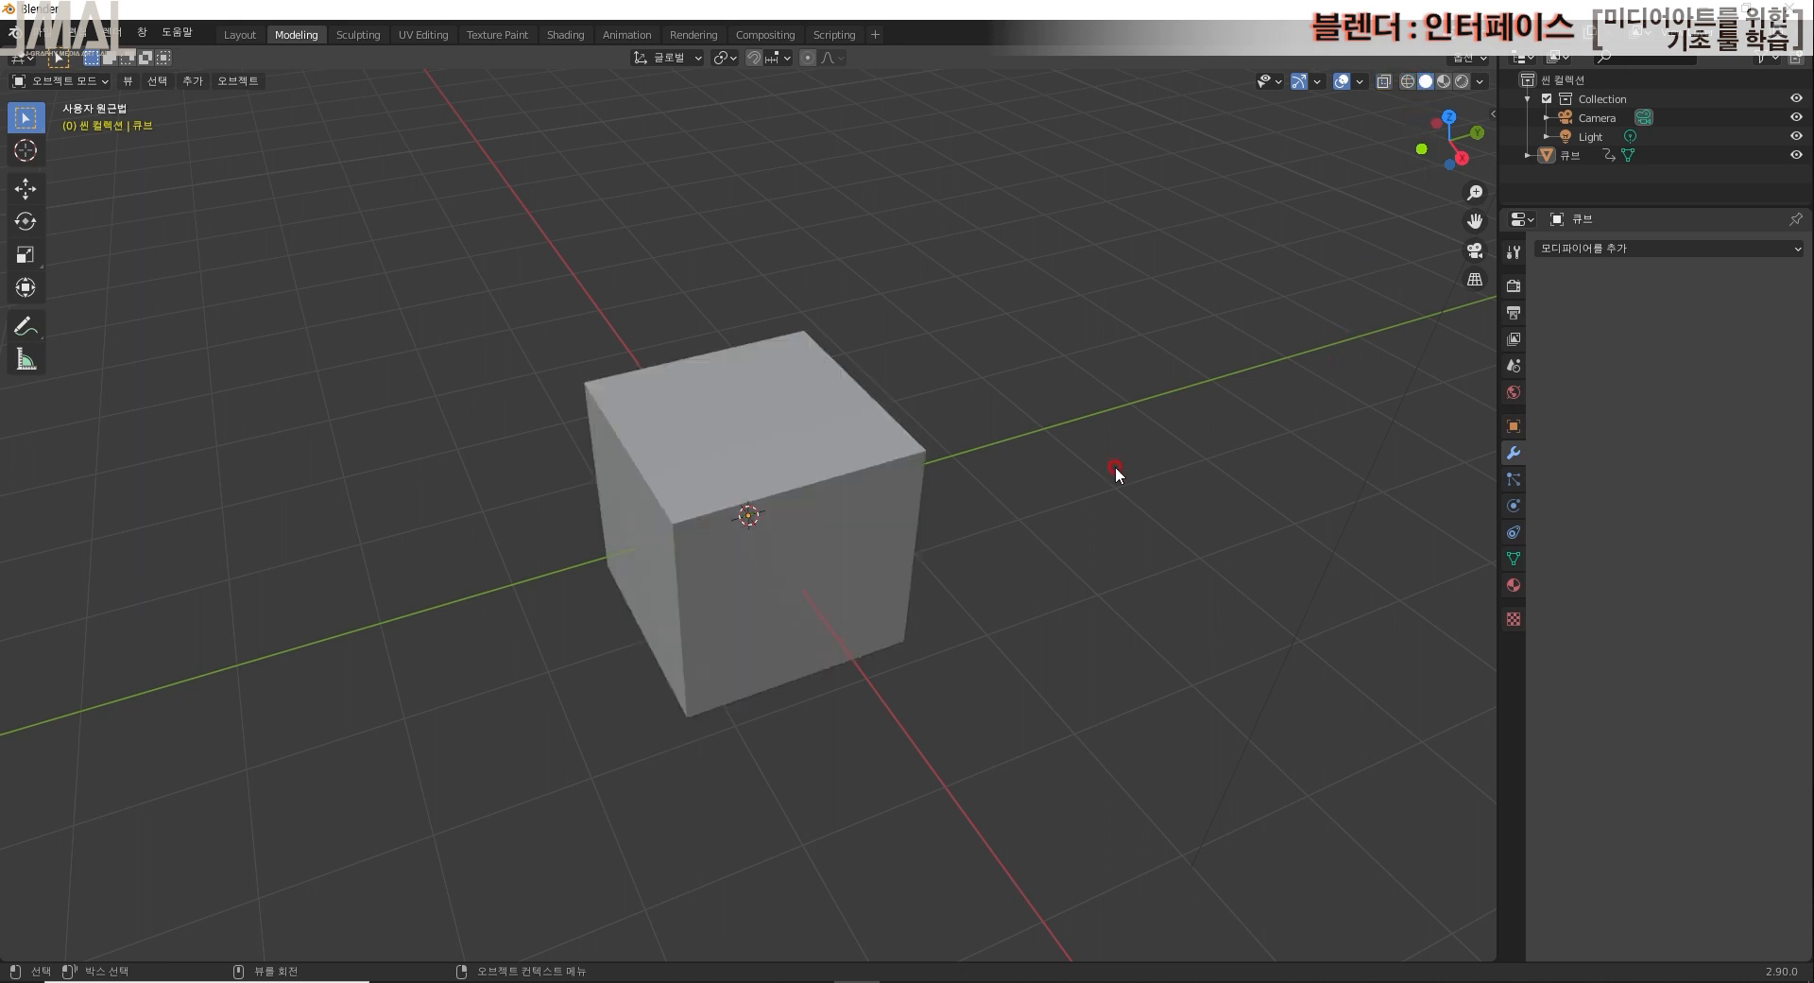
{"action": "mouse_move", "coordinate": [928, 586]}
{"action": "middle_mouse_down"}
{"action": "mouse_move", "coordinate": [903, 549]}
{"action": "mouse_move", "coordinate": [954, 570]}
{"action": "mouse_move", "coordinate": [961, 593]}
{"action": "middle_mouse_up"}
{"action": "scroll", "coordinate": [799, 513], "scroll_direction": "up", "scroll_amount": 3}
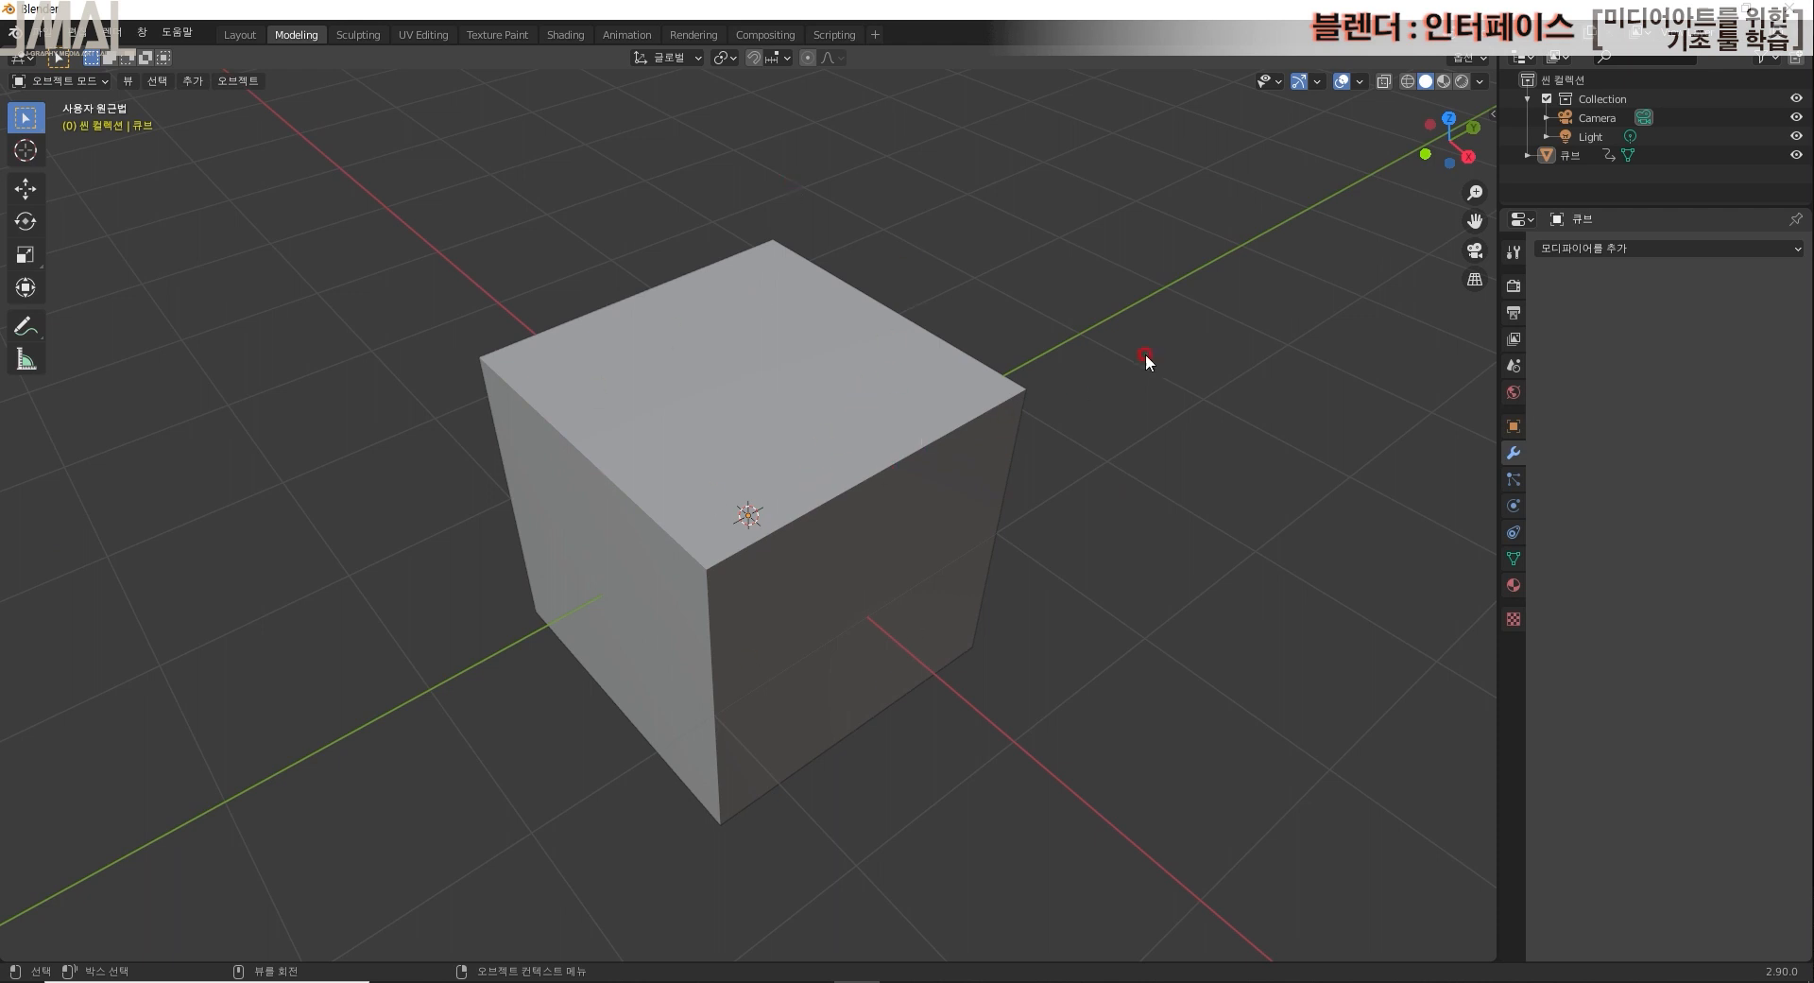
Step: Turn on X-ray display for the cube and look over the viewport's overlay and gizmo options
{"action": "middle_click_drag", "start_coordinate": [904, 506], "coordinate": [822, 612]}
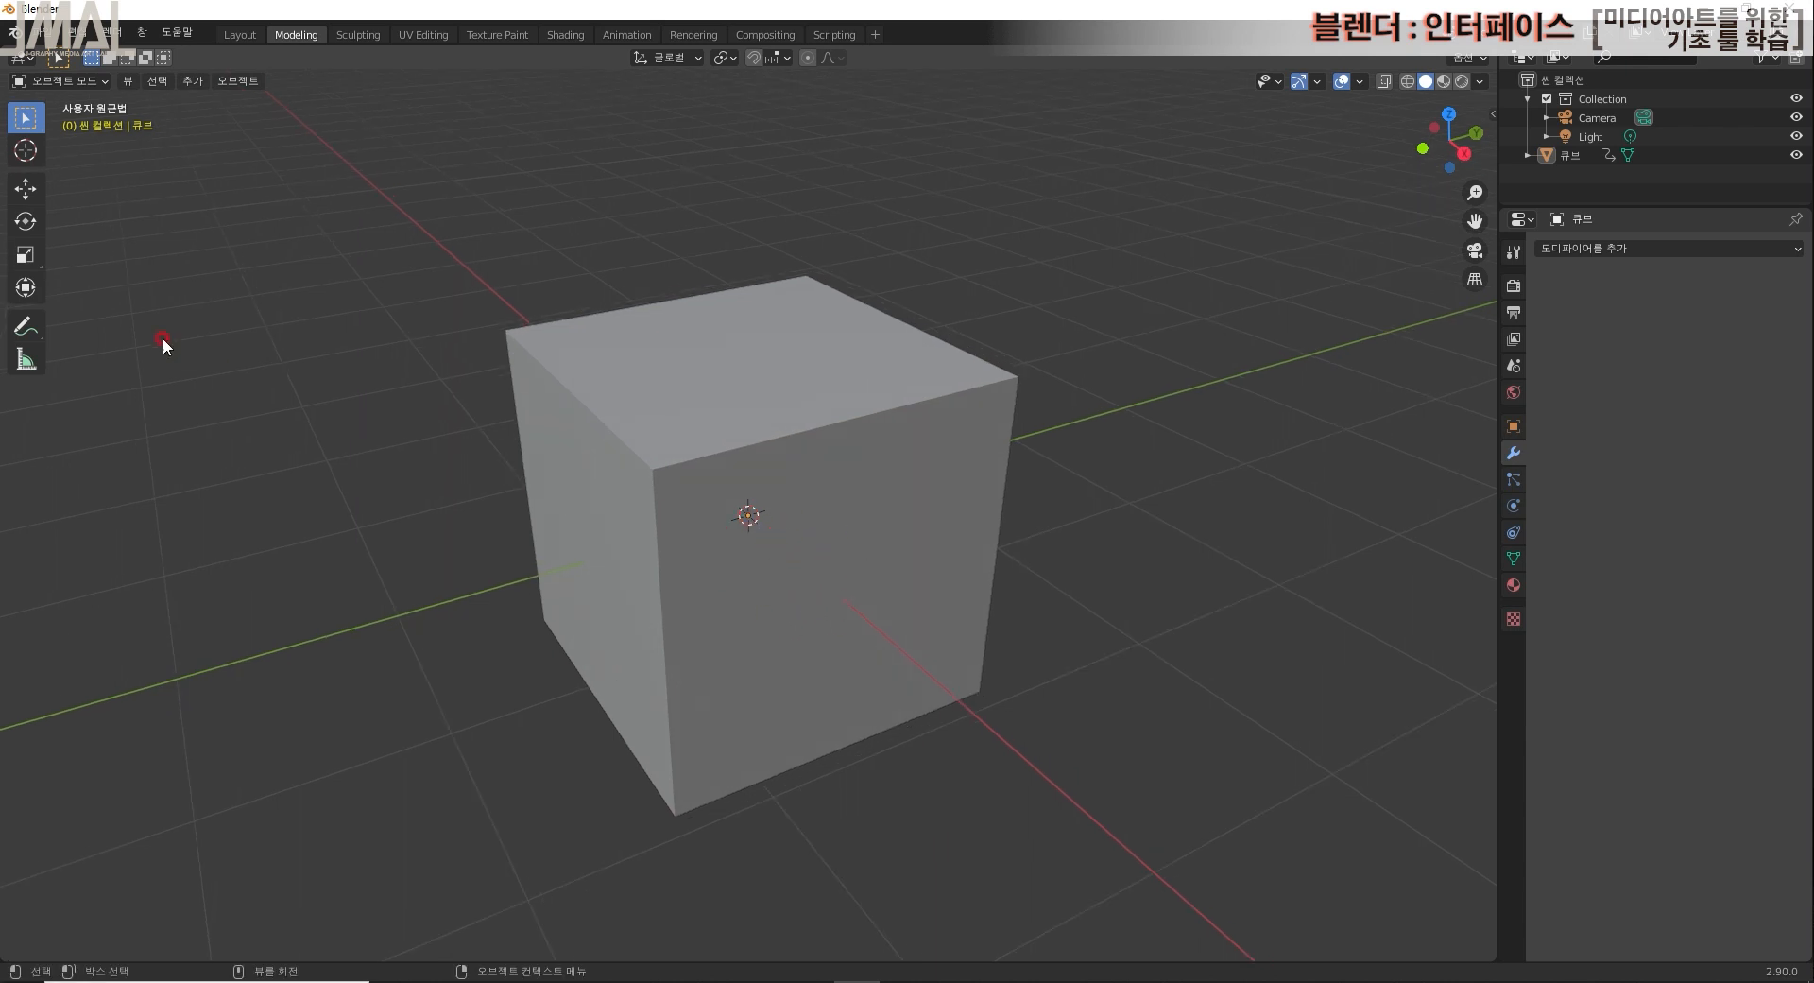
{"action": "left_click", "coordinate": [1384, 81]}
{"action": "middle_click_drag", "start_coordinate": [792, 614], "coordinate": [831, 650]}
{"action": "left_click", "coordinate": [1361, 82]}
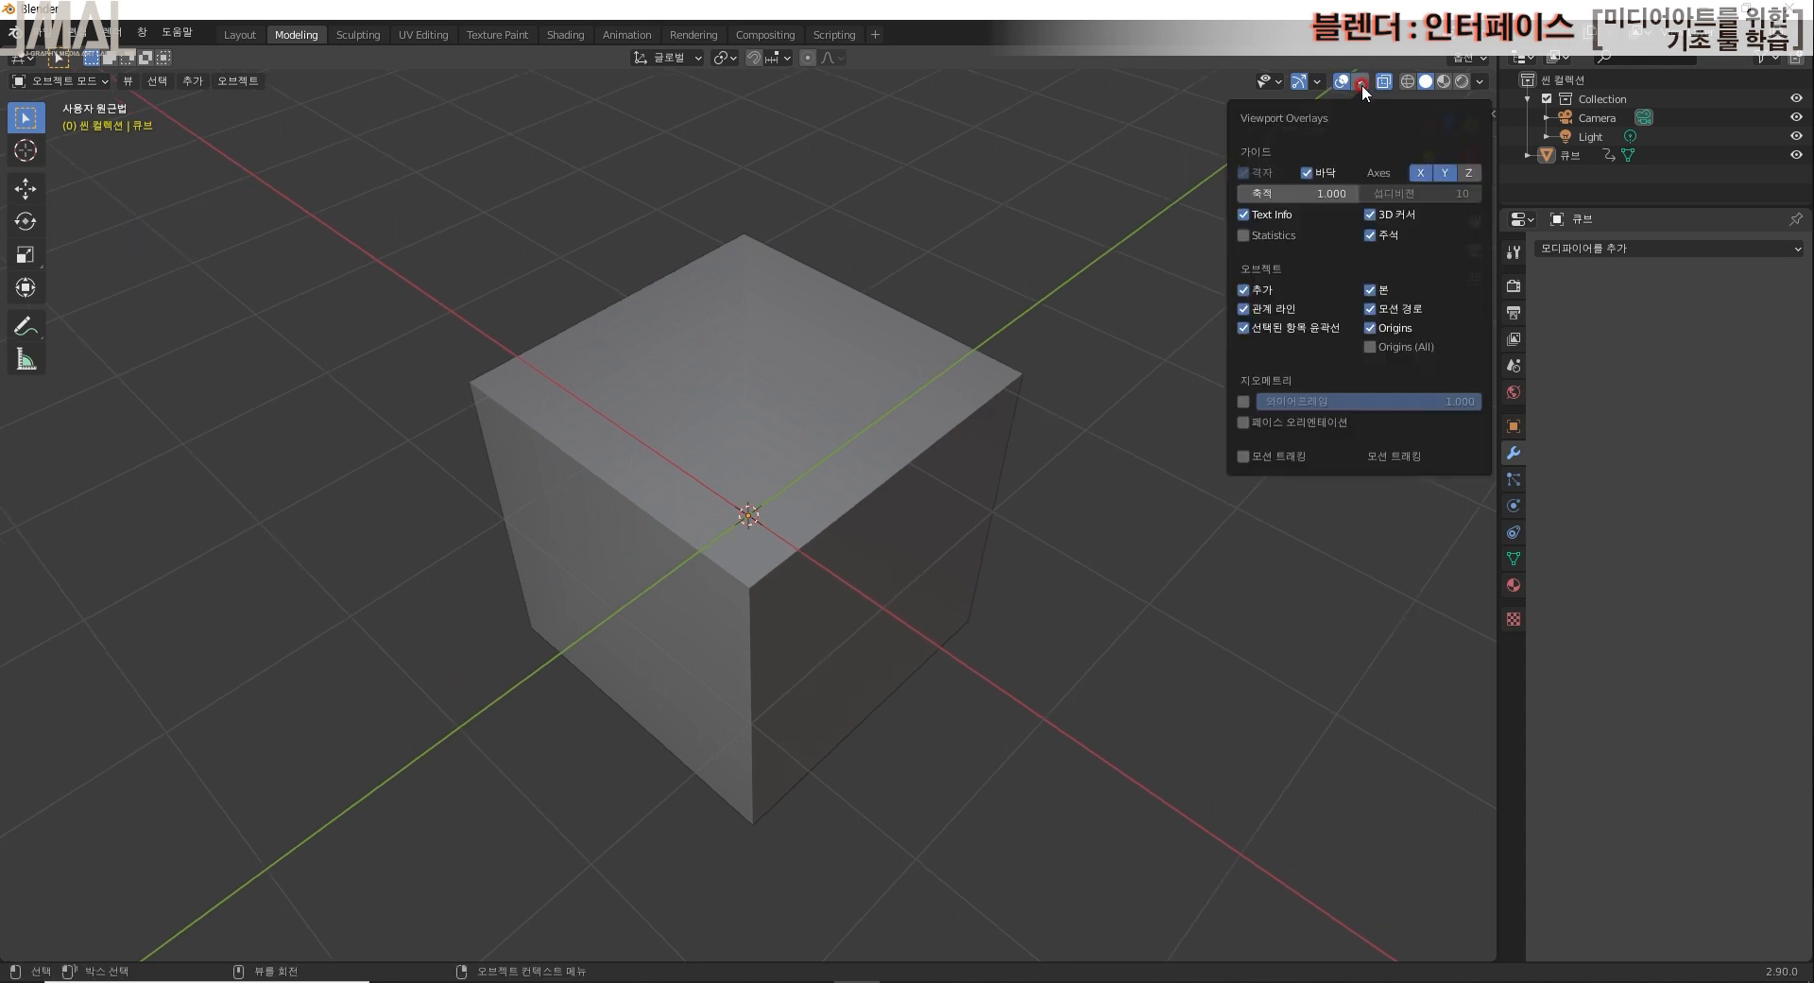
{"action": "left_click", "coordinate": [1319, 82]}
{"action": "left_click", "coordinate": [1338, 128]}
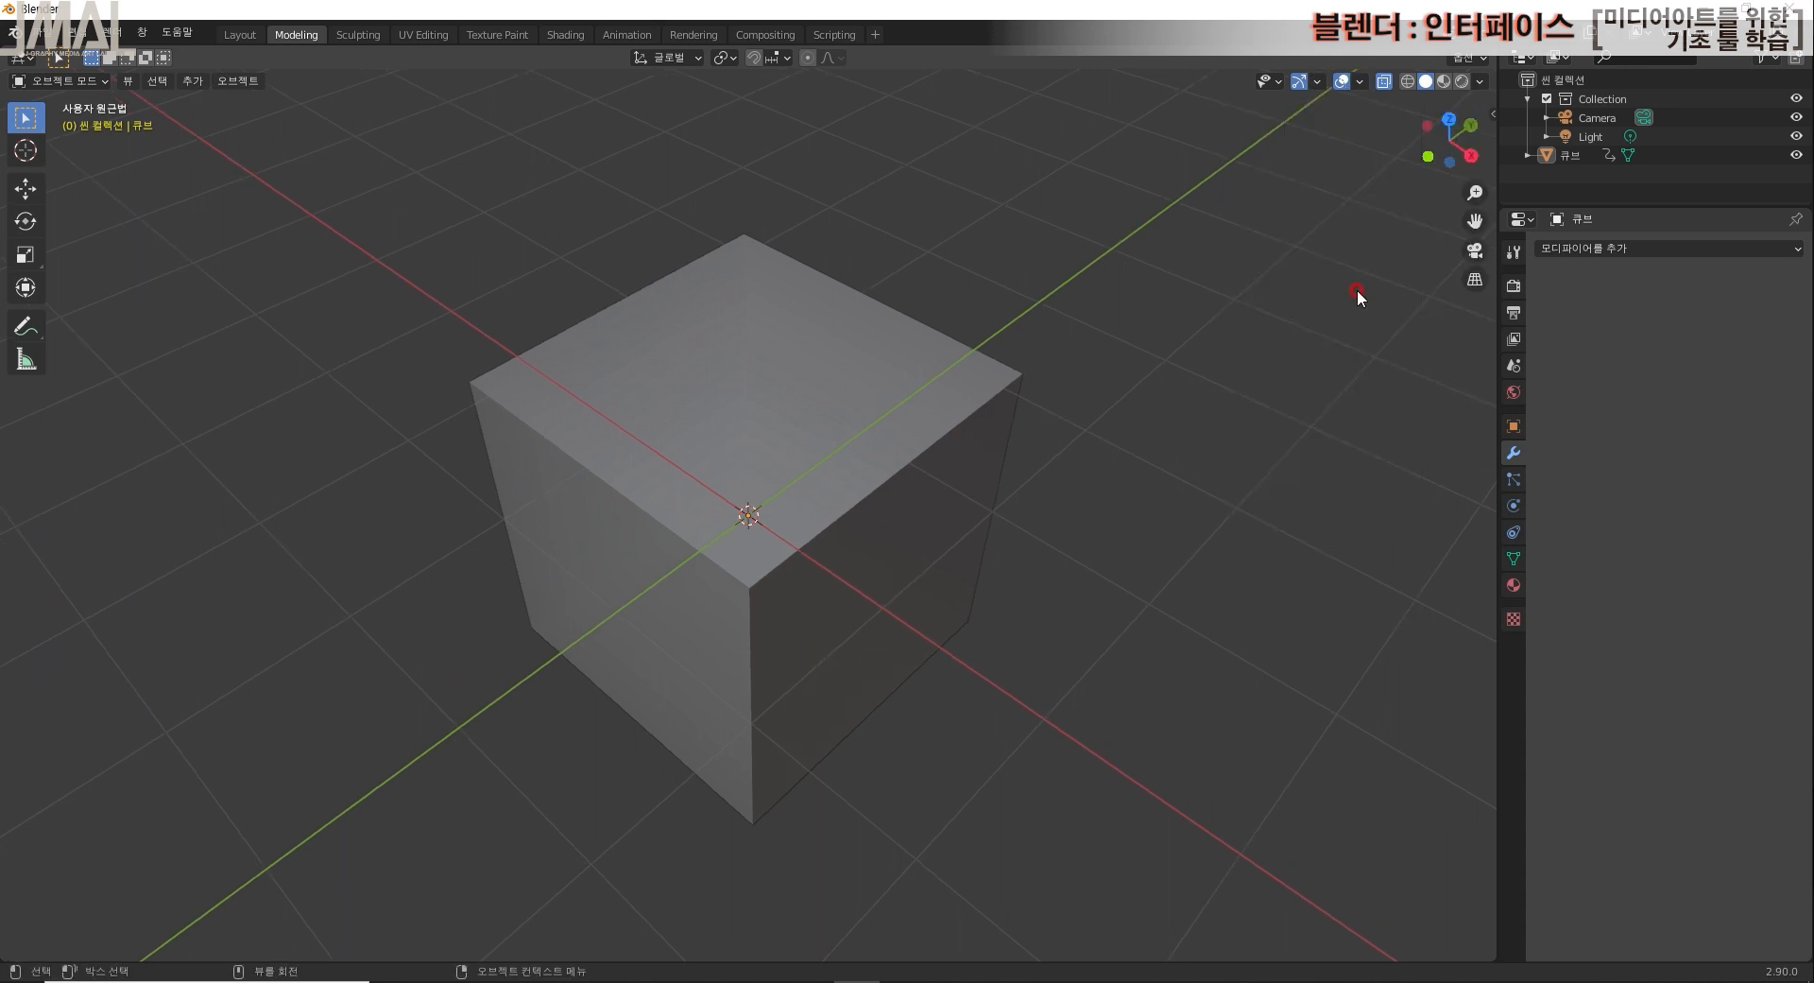
{"action": "middle_click_drag", "start_coordinate": [1171, 472], "coordinate": [1144, 529]}
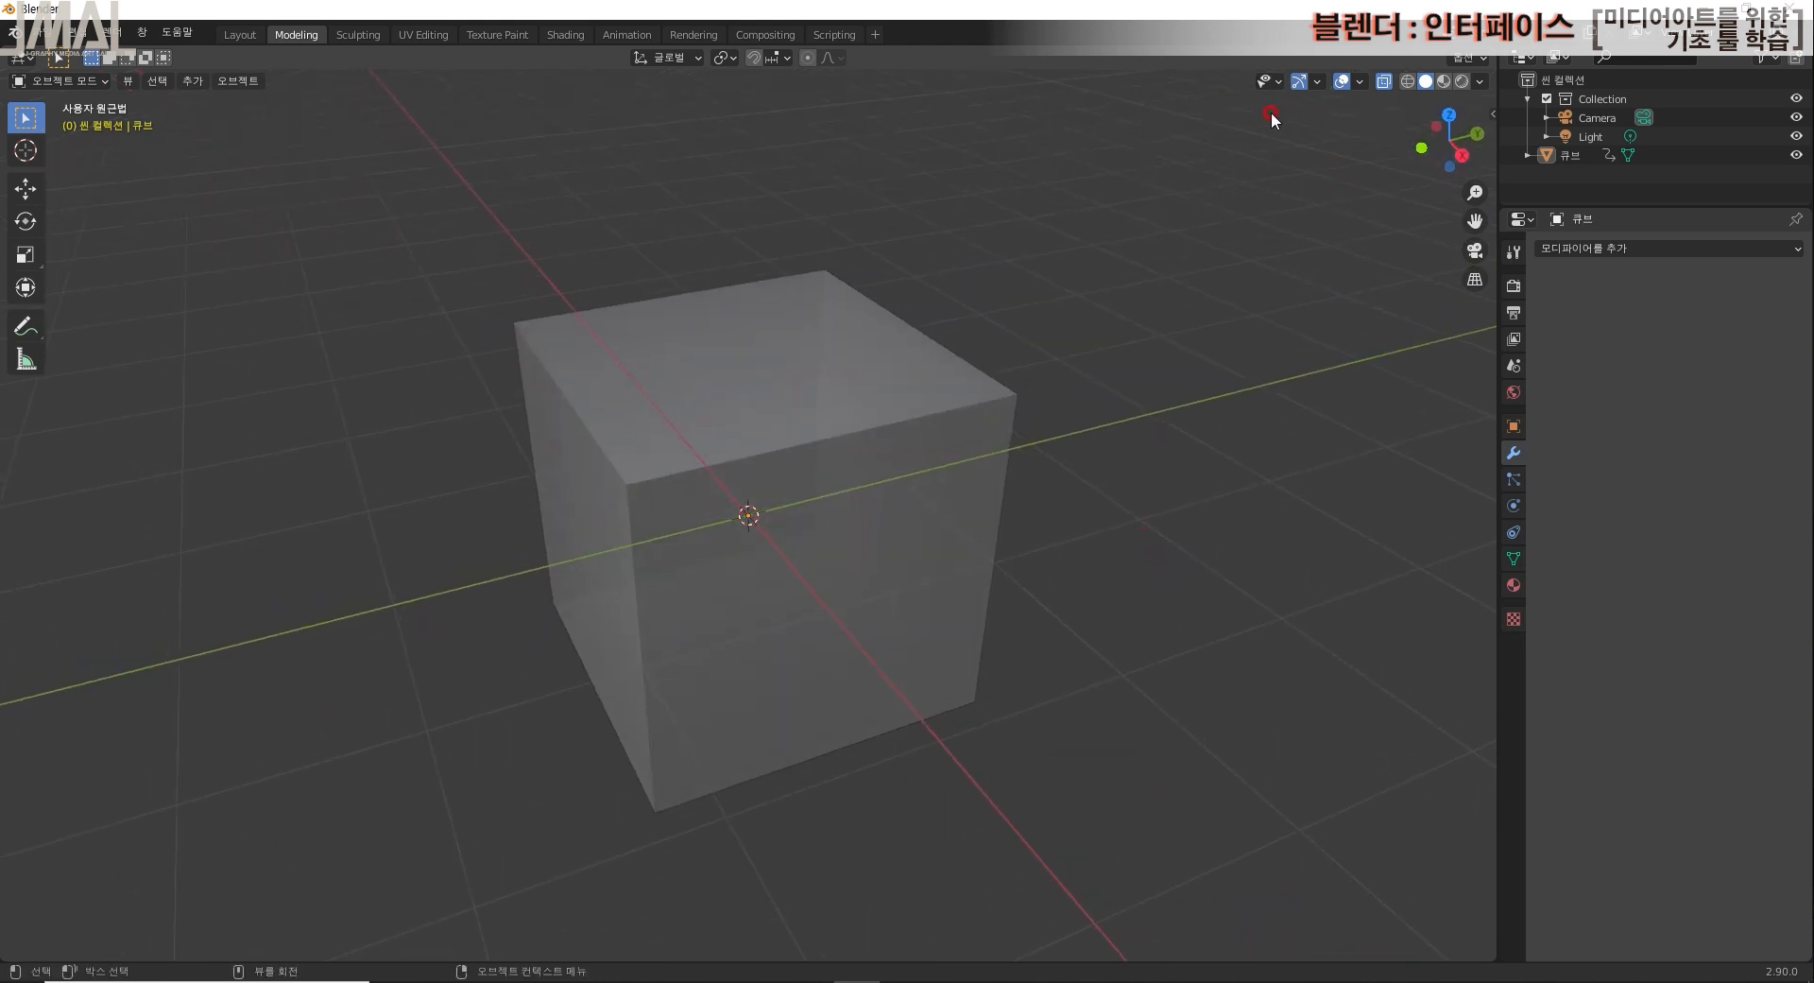
{"action": "middle_click_drag", "start_coordinate": [1244, 397], "coordinate": [1345, 304]}
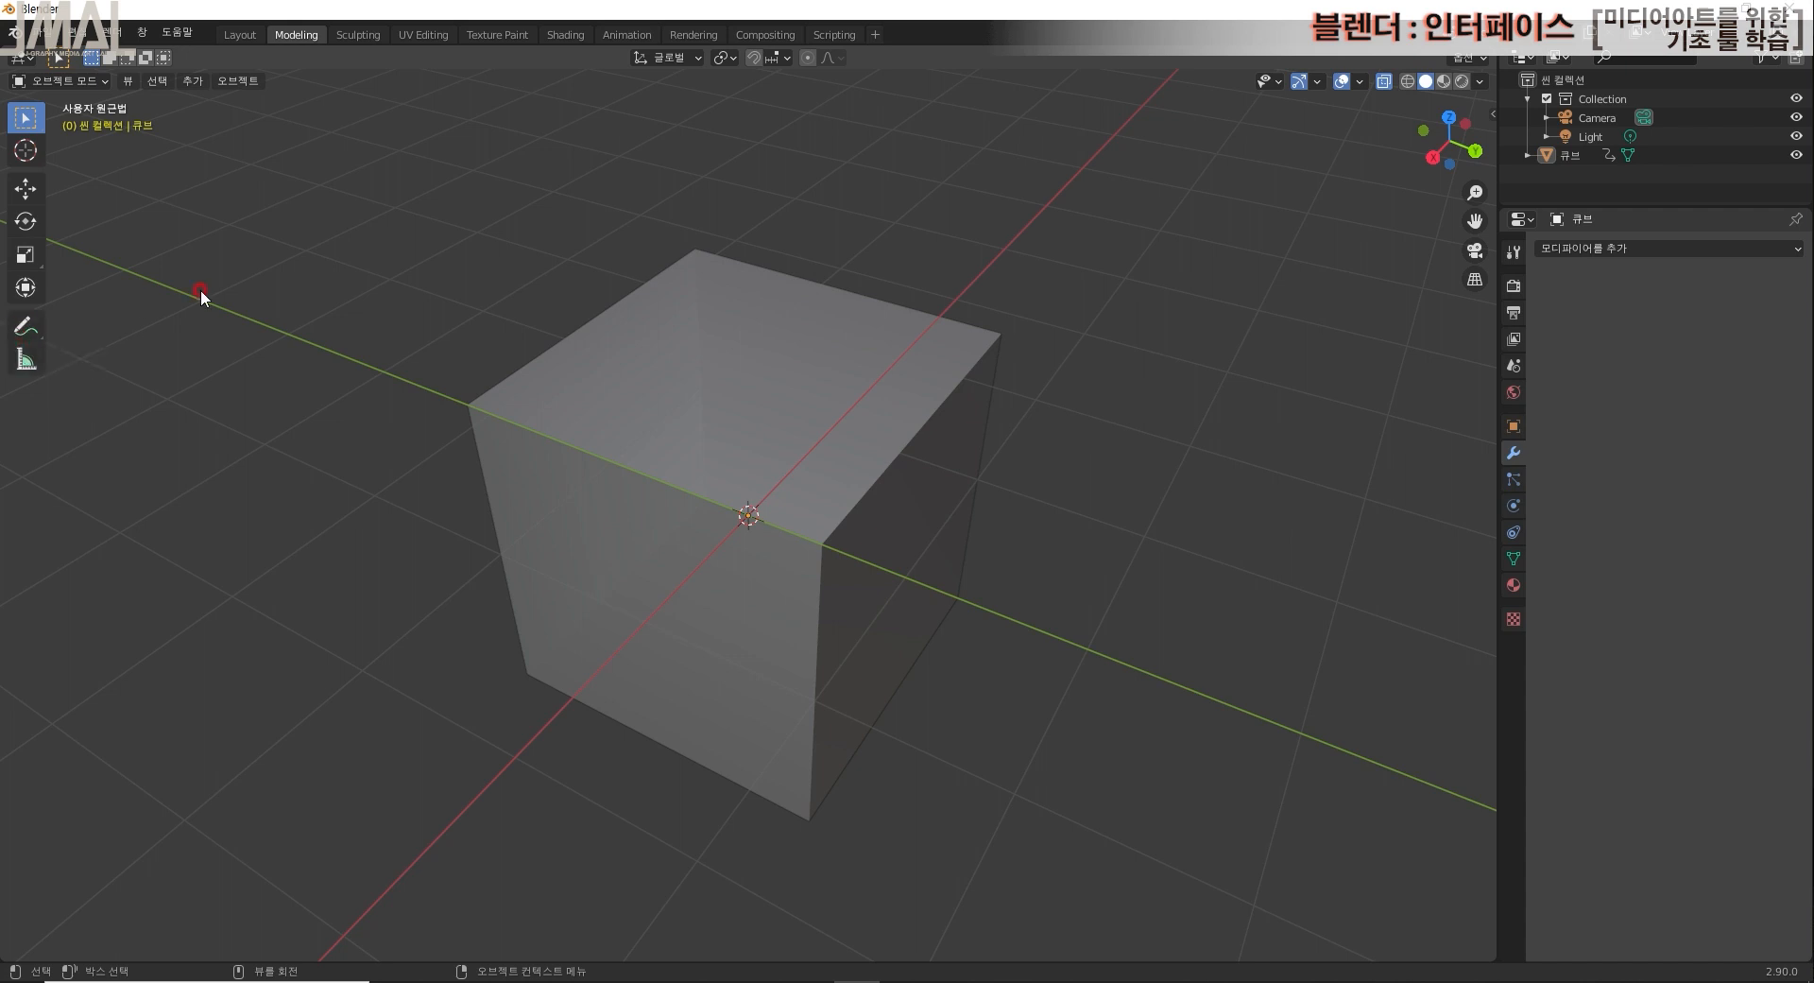
Step: Select the cube, clear the selection again, and view it from a greater distance
{"action": "scroll", "coordinate": [871, 540], "scroll_direction": "down", "scroll_amount": 5}
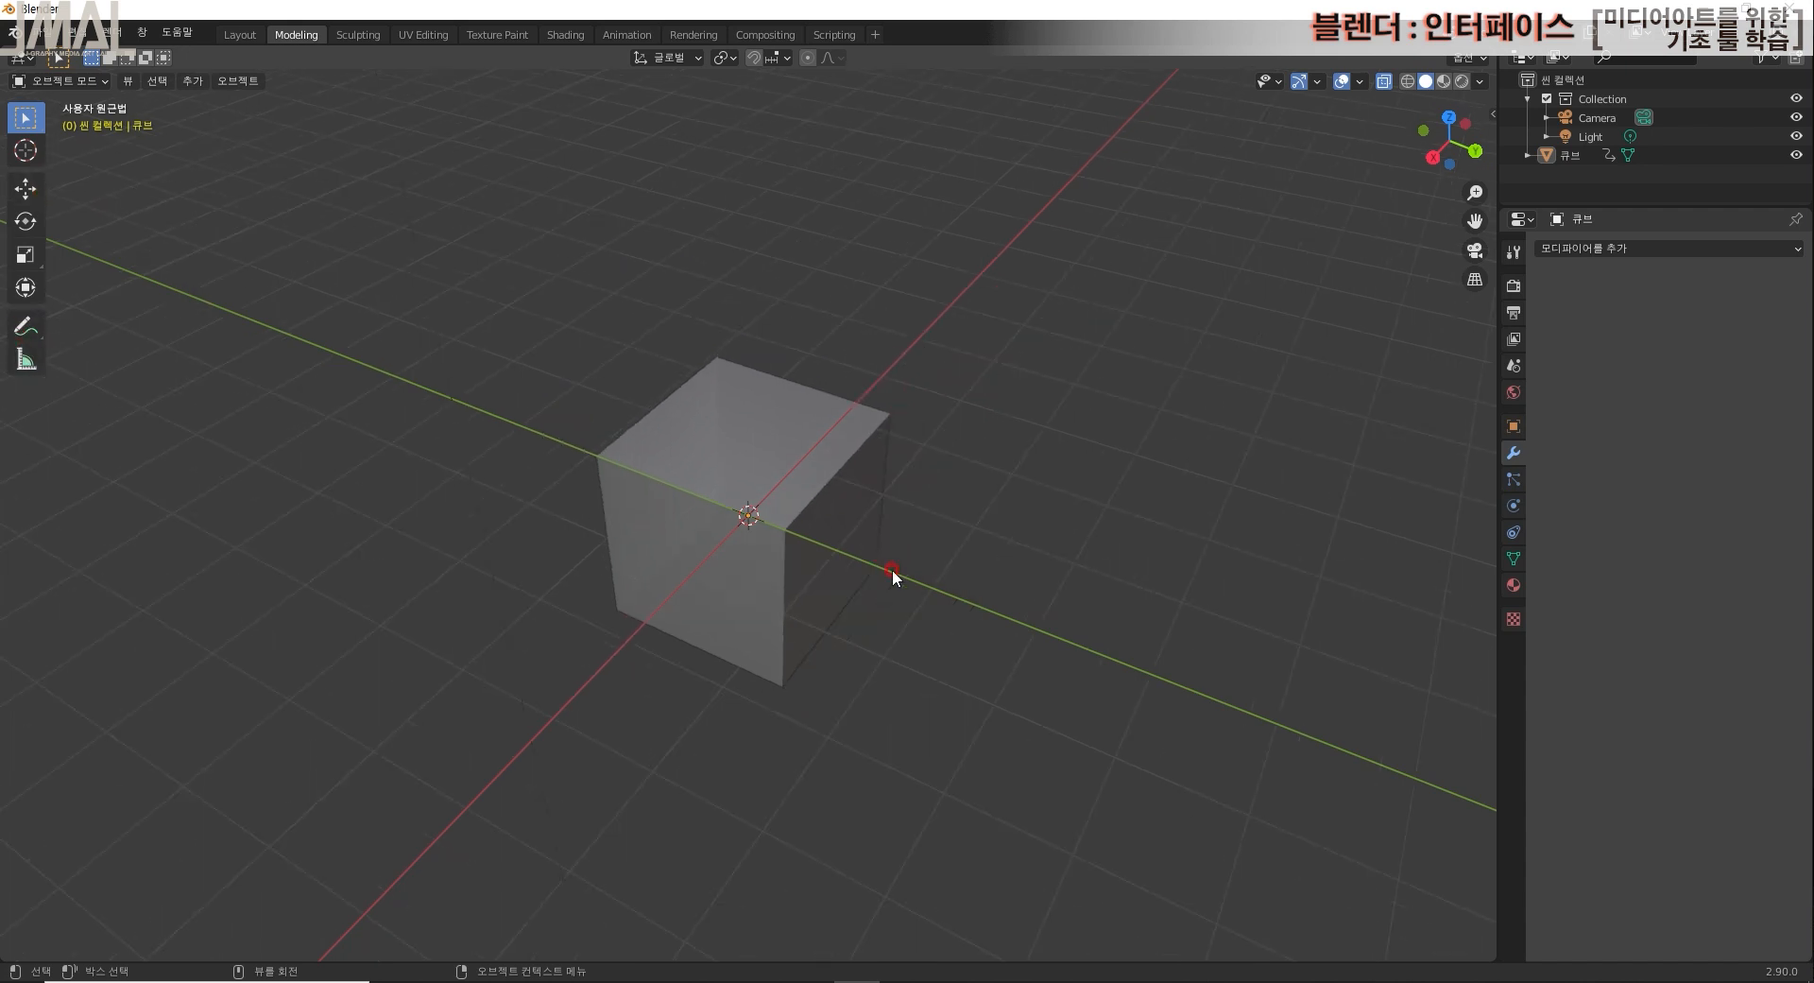
{"action": "middle_click_drag", "start_coordinate": [894, 561], "coordinate": [490, 406]}
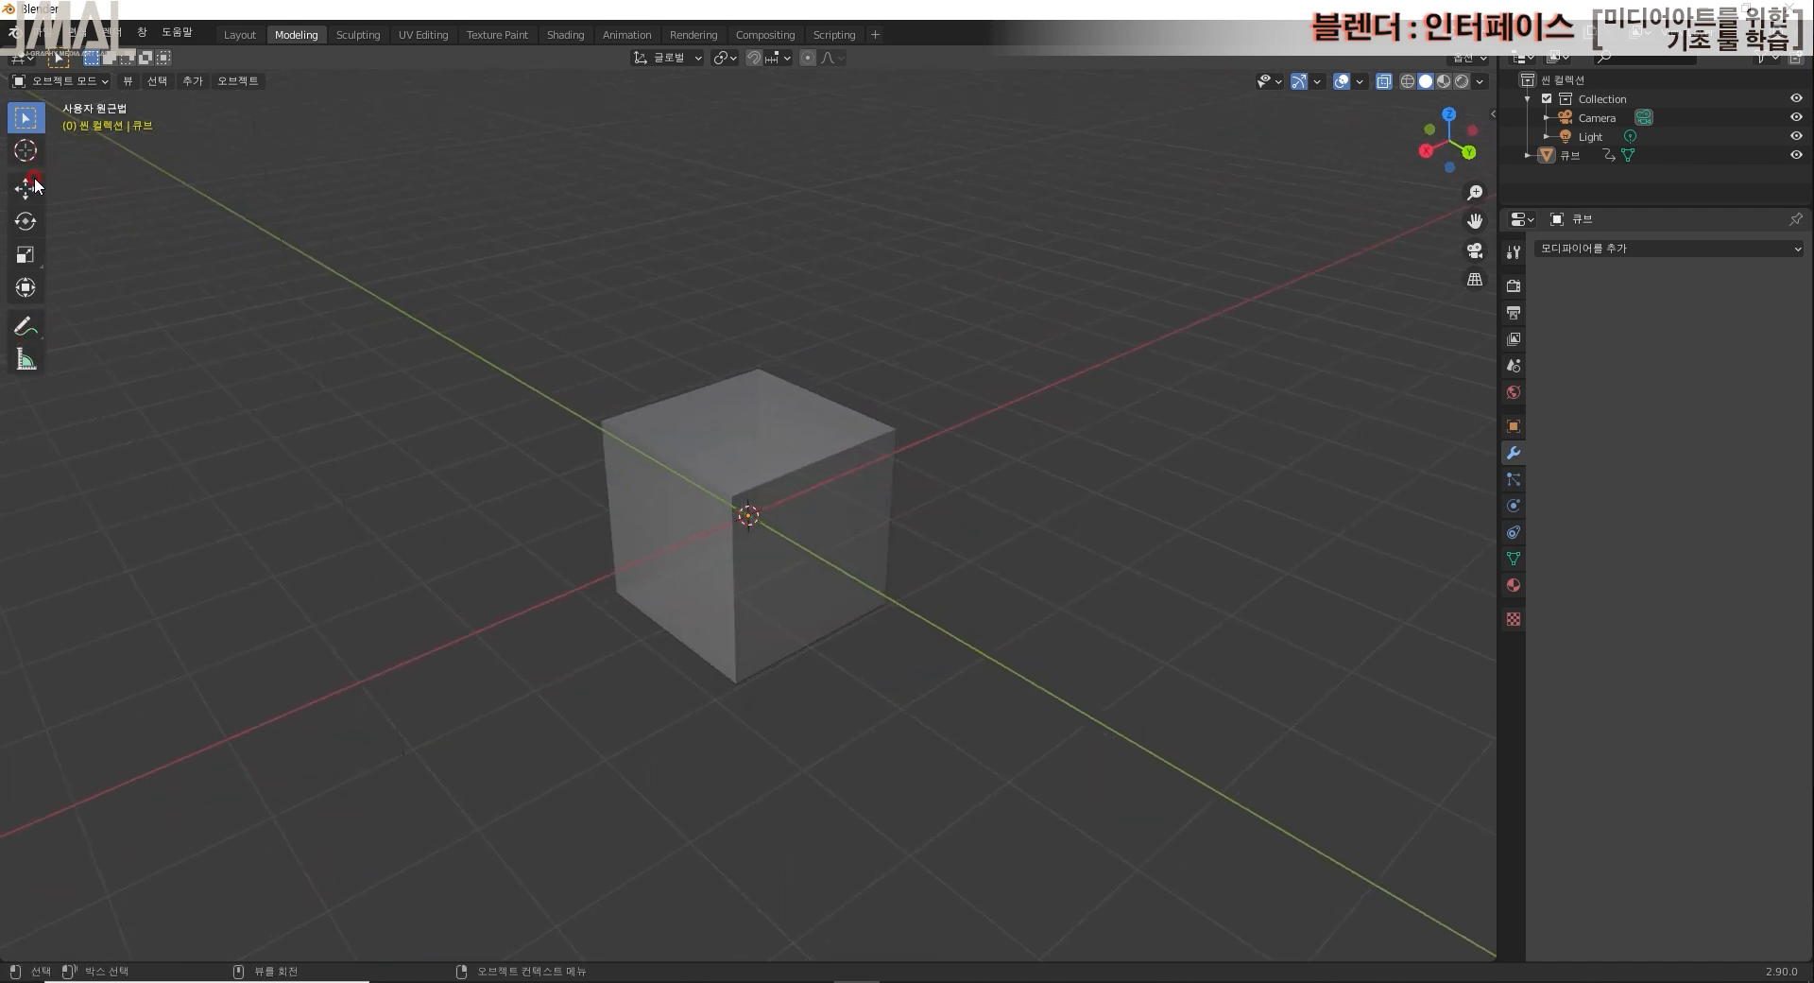
{"action": "left_click", "coordinate": [815, 465]}
{"action": "middle_click_drag", "start_coordinate": [1066, 585], "coordinate": [829, 468]}
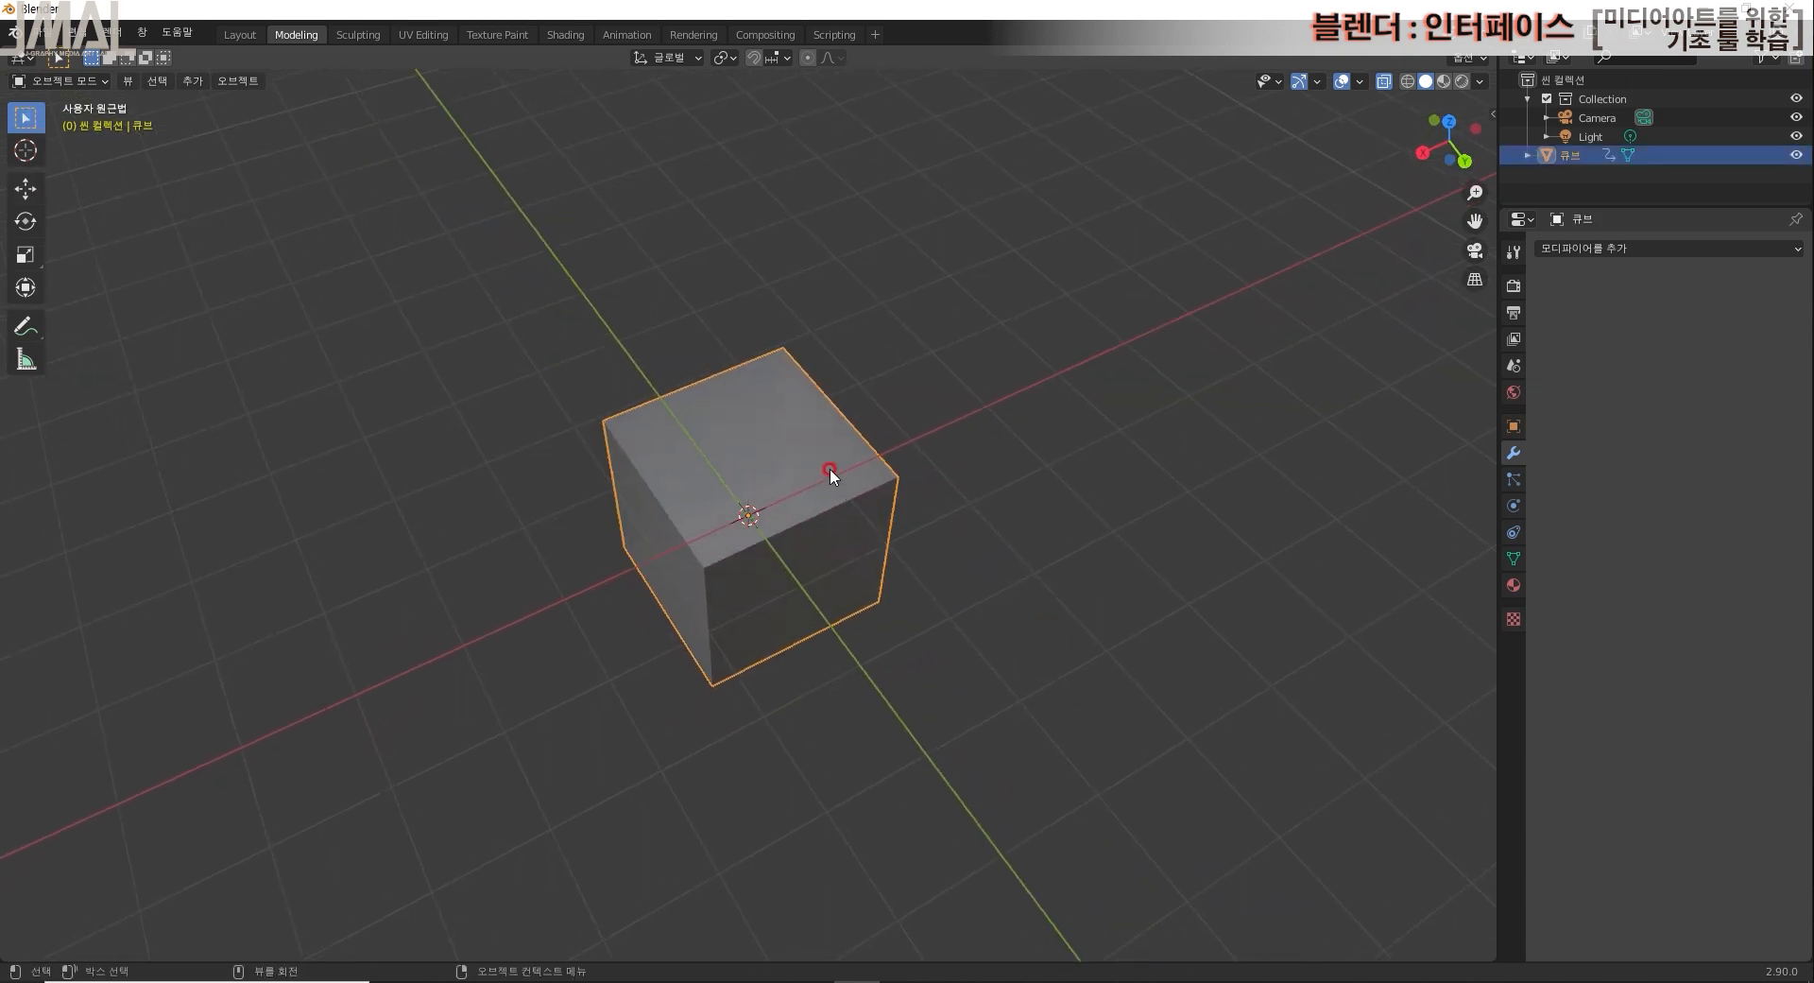
{"action": "left_click", "coordinate": [1106, 554]}
{"action": "middle_click_drag", "start_coordinate": [446, 389], "coordinate": [396, 360]}
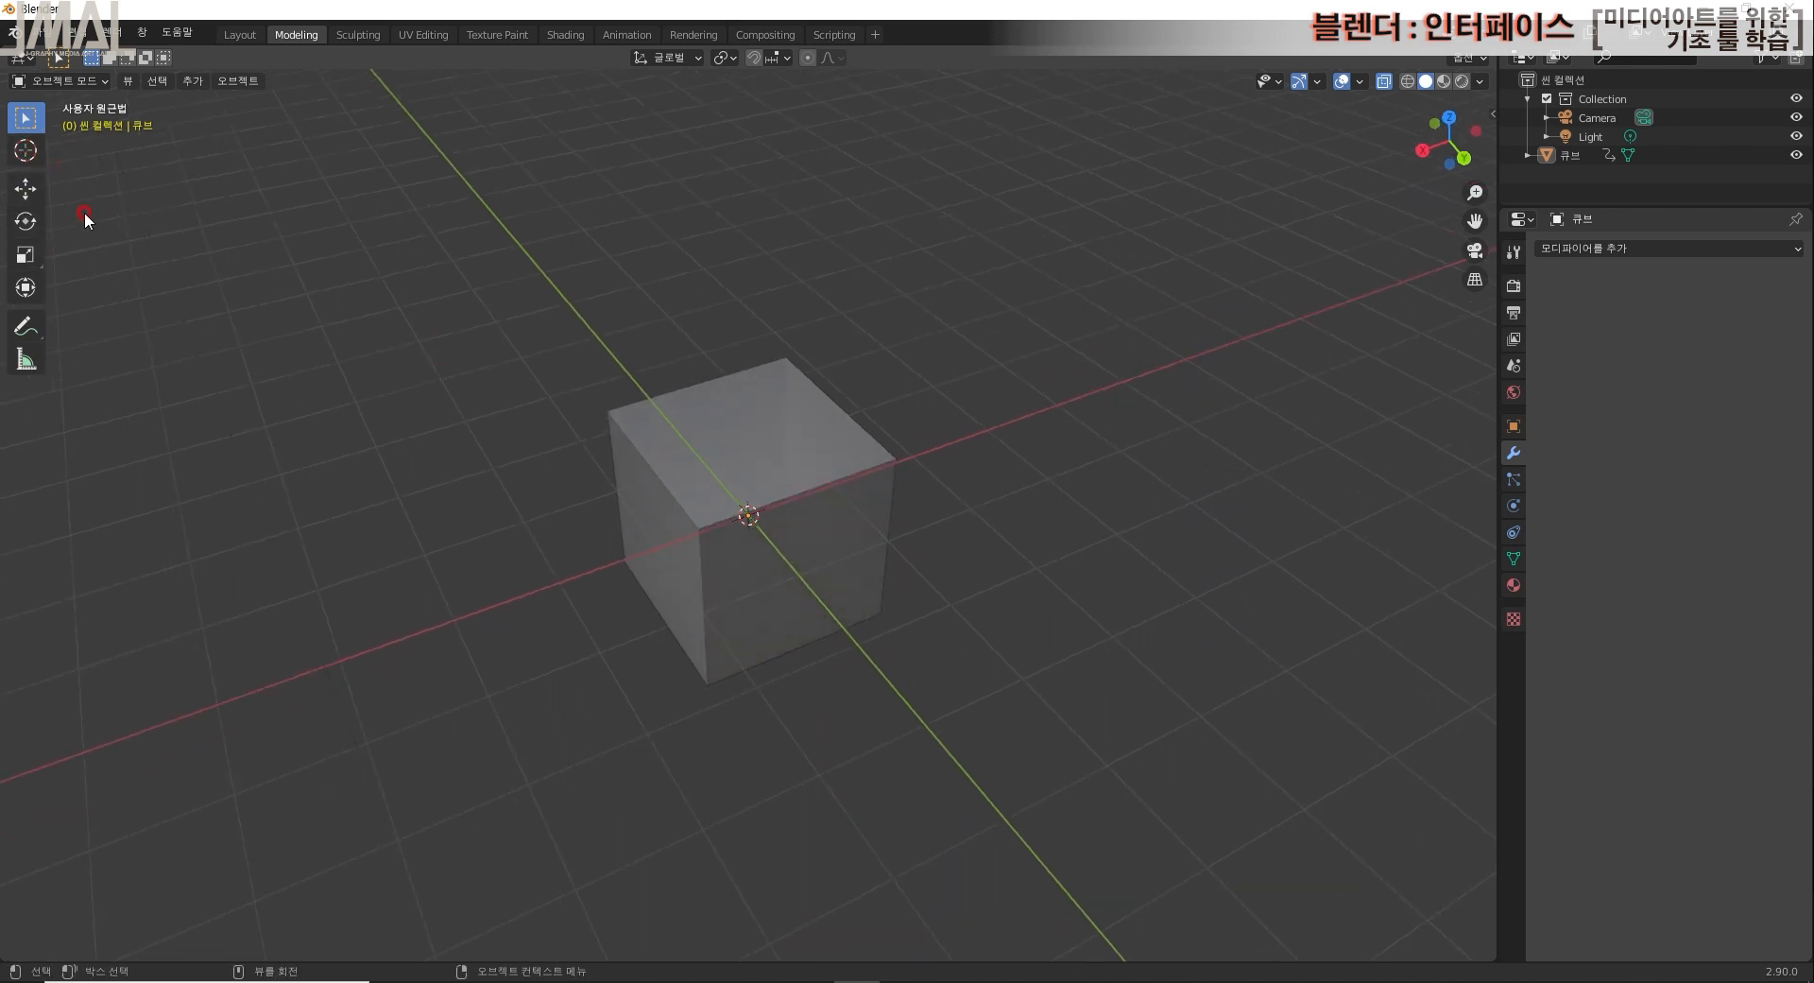
Step: Move the cube away from the world origin with the Move tool and tilt it with the Rotate tool
{"action": "left_click", "coordinate": [43, 196]}
{"action": "left_click", "coordinate": [785, 421]}
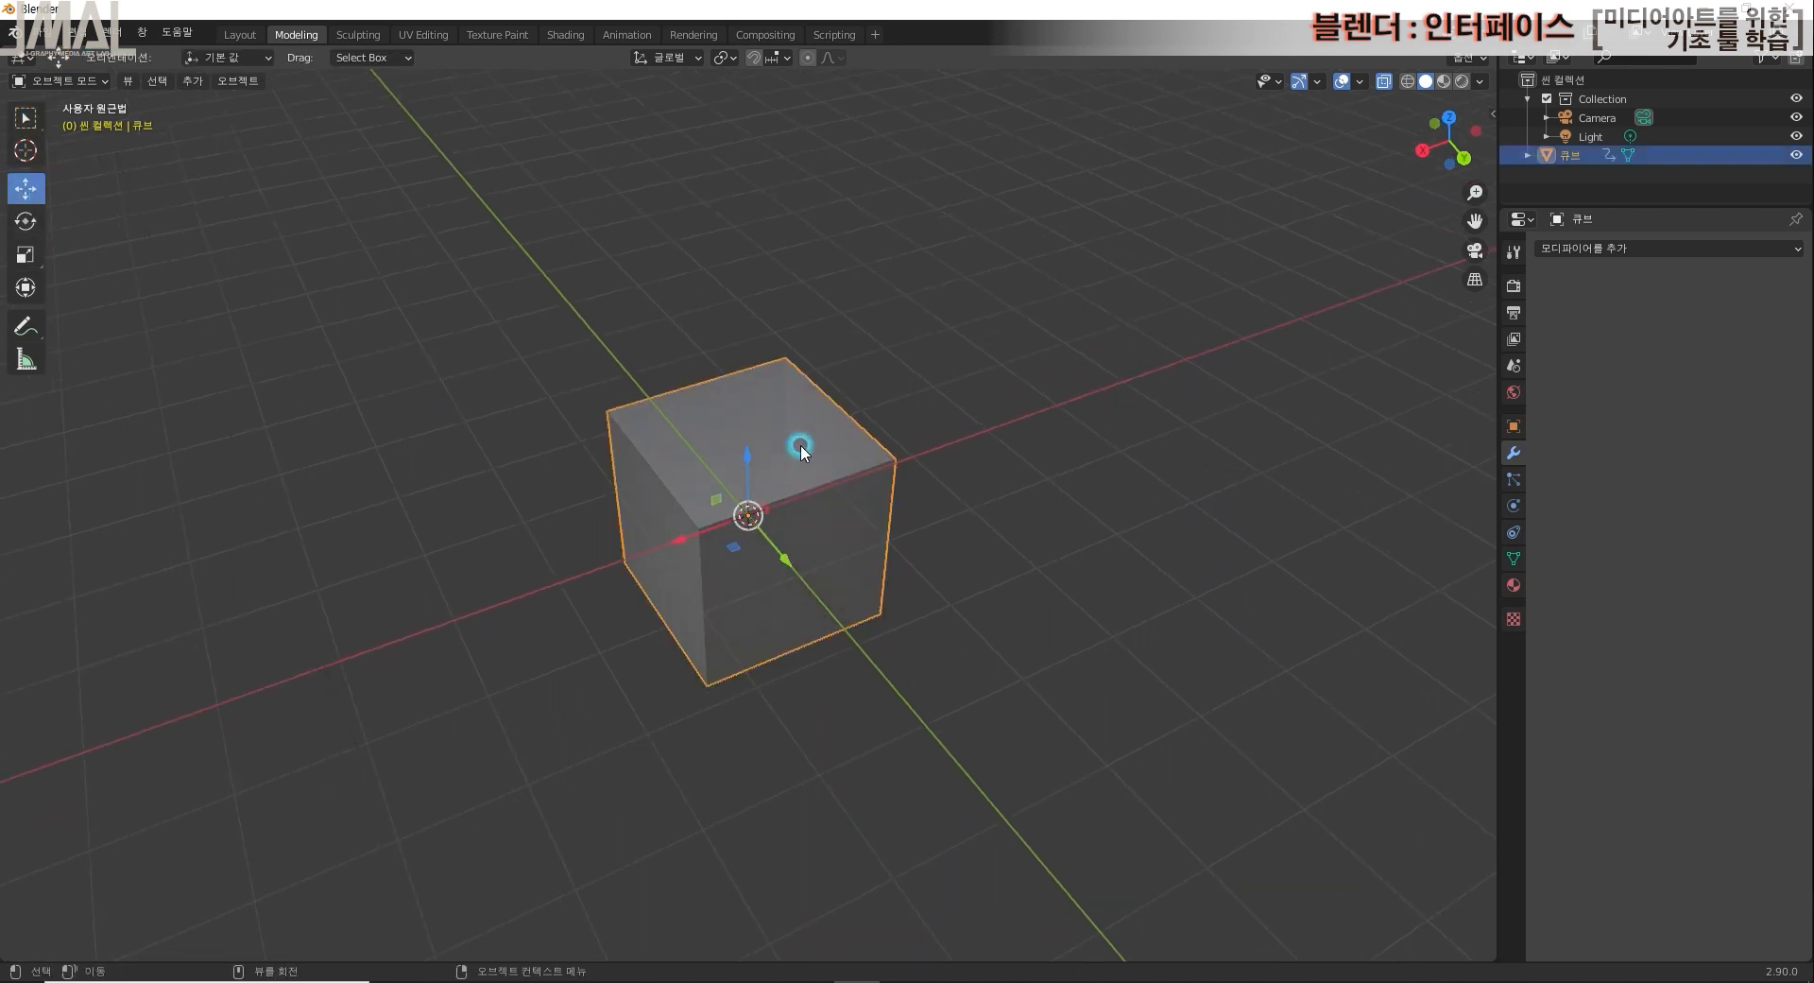
{"action": "left_click_drag", "start_coordinate": [689, 535], "coordinate": [994, 514]}
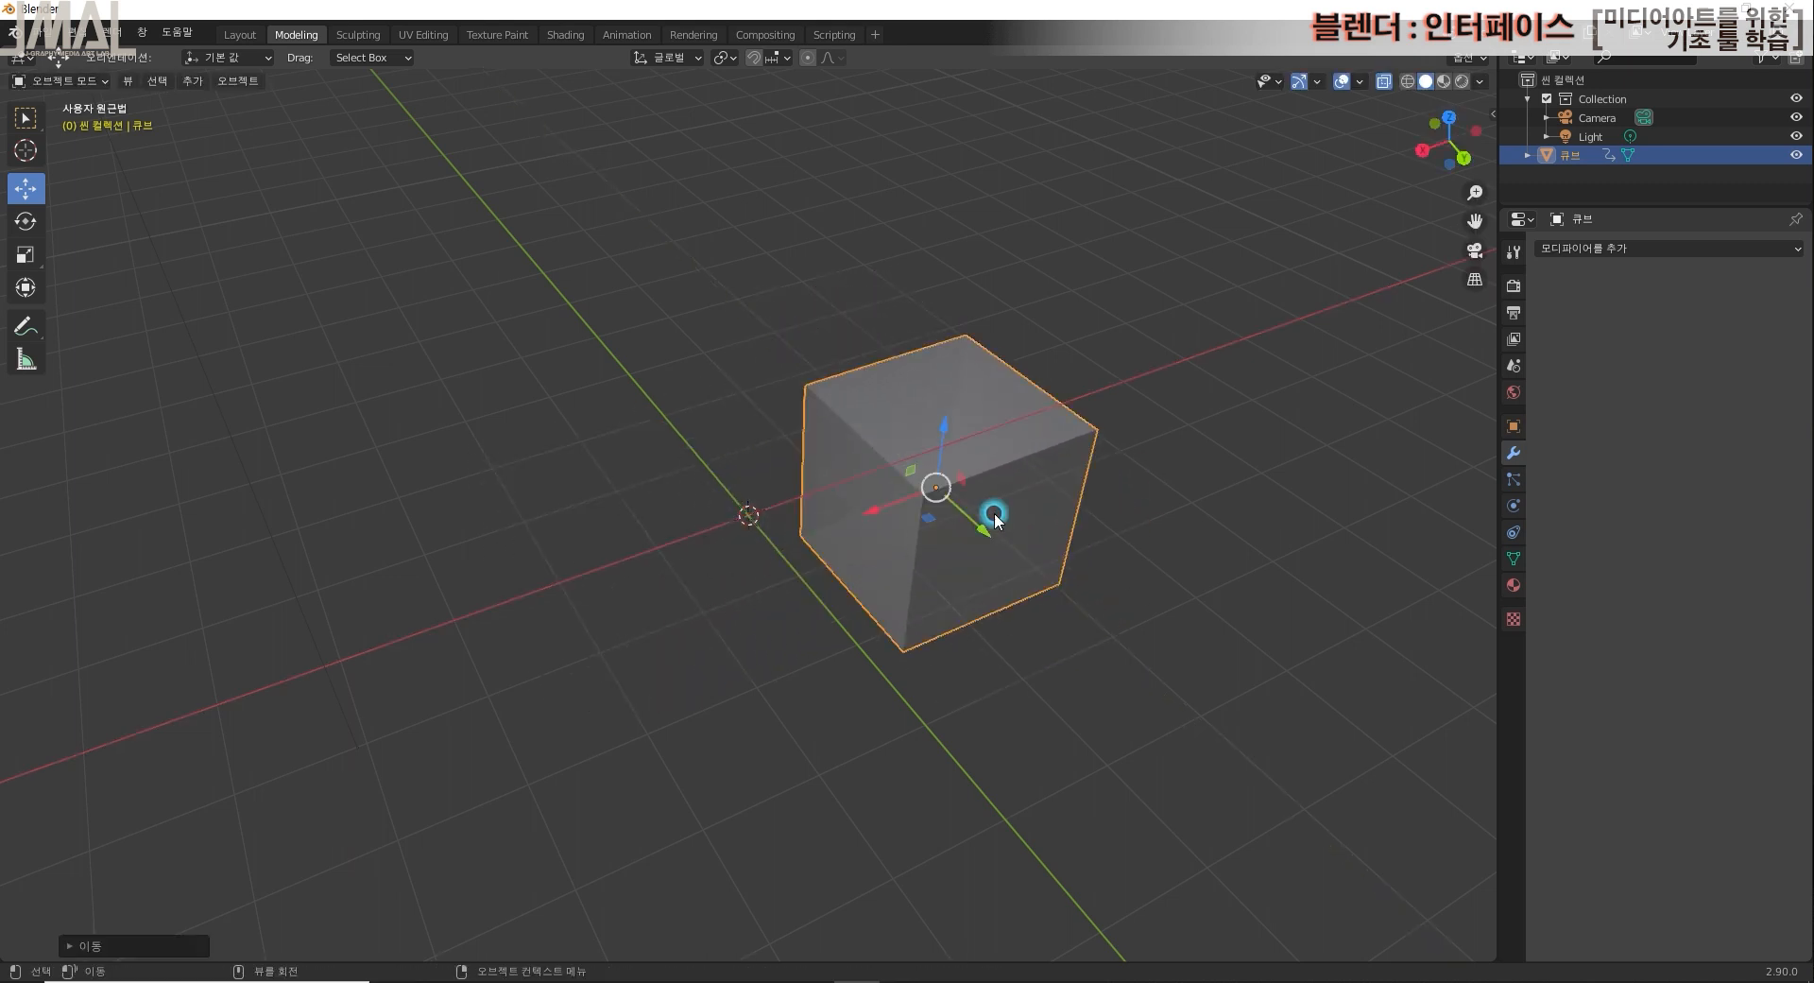
{"action": "left_click", "coordinate": [26, 221]}
{"action": "left_click_drag", "start_coordinate": [905, 468], "coordinate": [944, 498]}
Step: Try scaling the cube along one axis and uniformly, undoing each scaling
{"action": "left_click", "coordinate": [25, 254]}
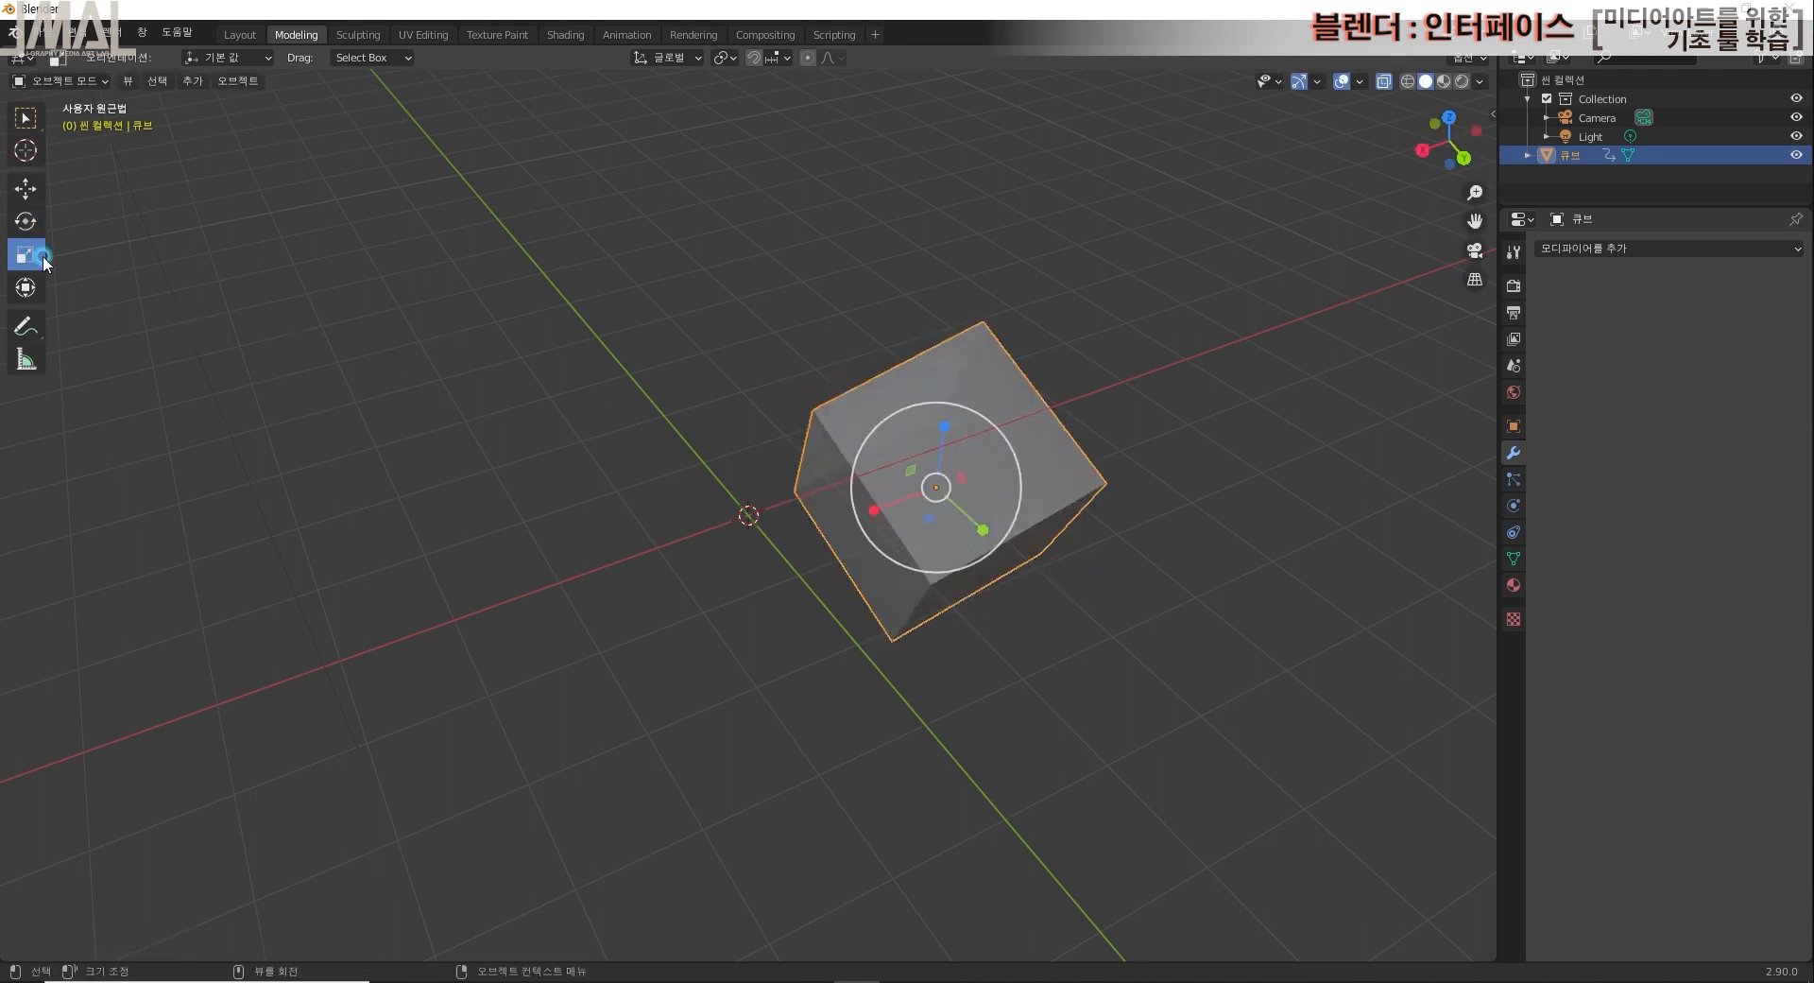
{"action": "left_click_drag", "start_coordinate": [961, 482], "coordinate": [994, 462]}
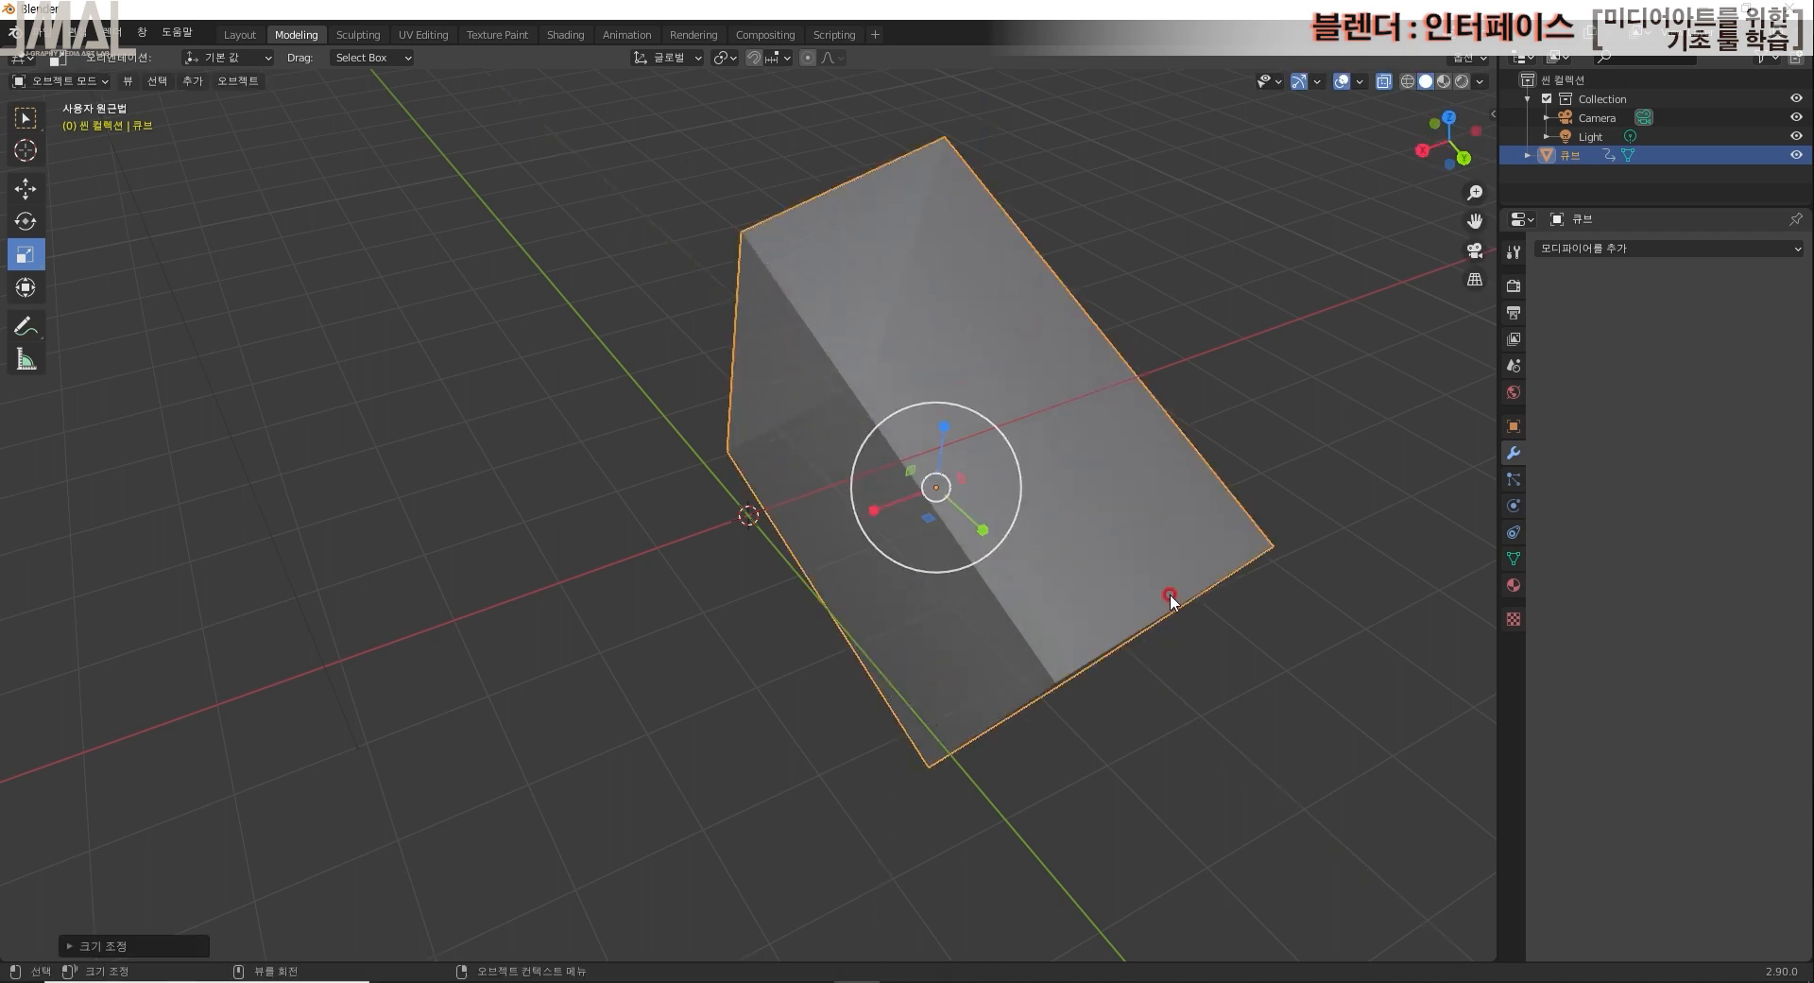
{"action": "key", "text": "ctrl+z"}
{"action": "key", "text": "s"}
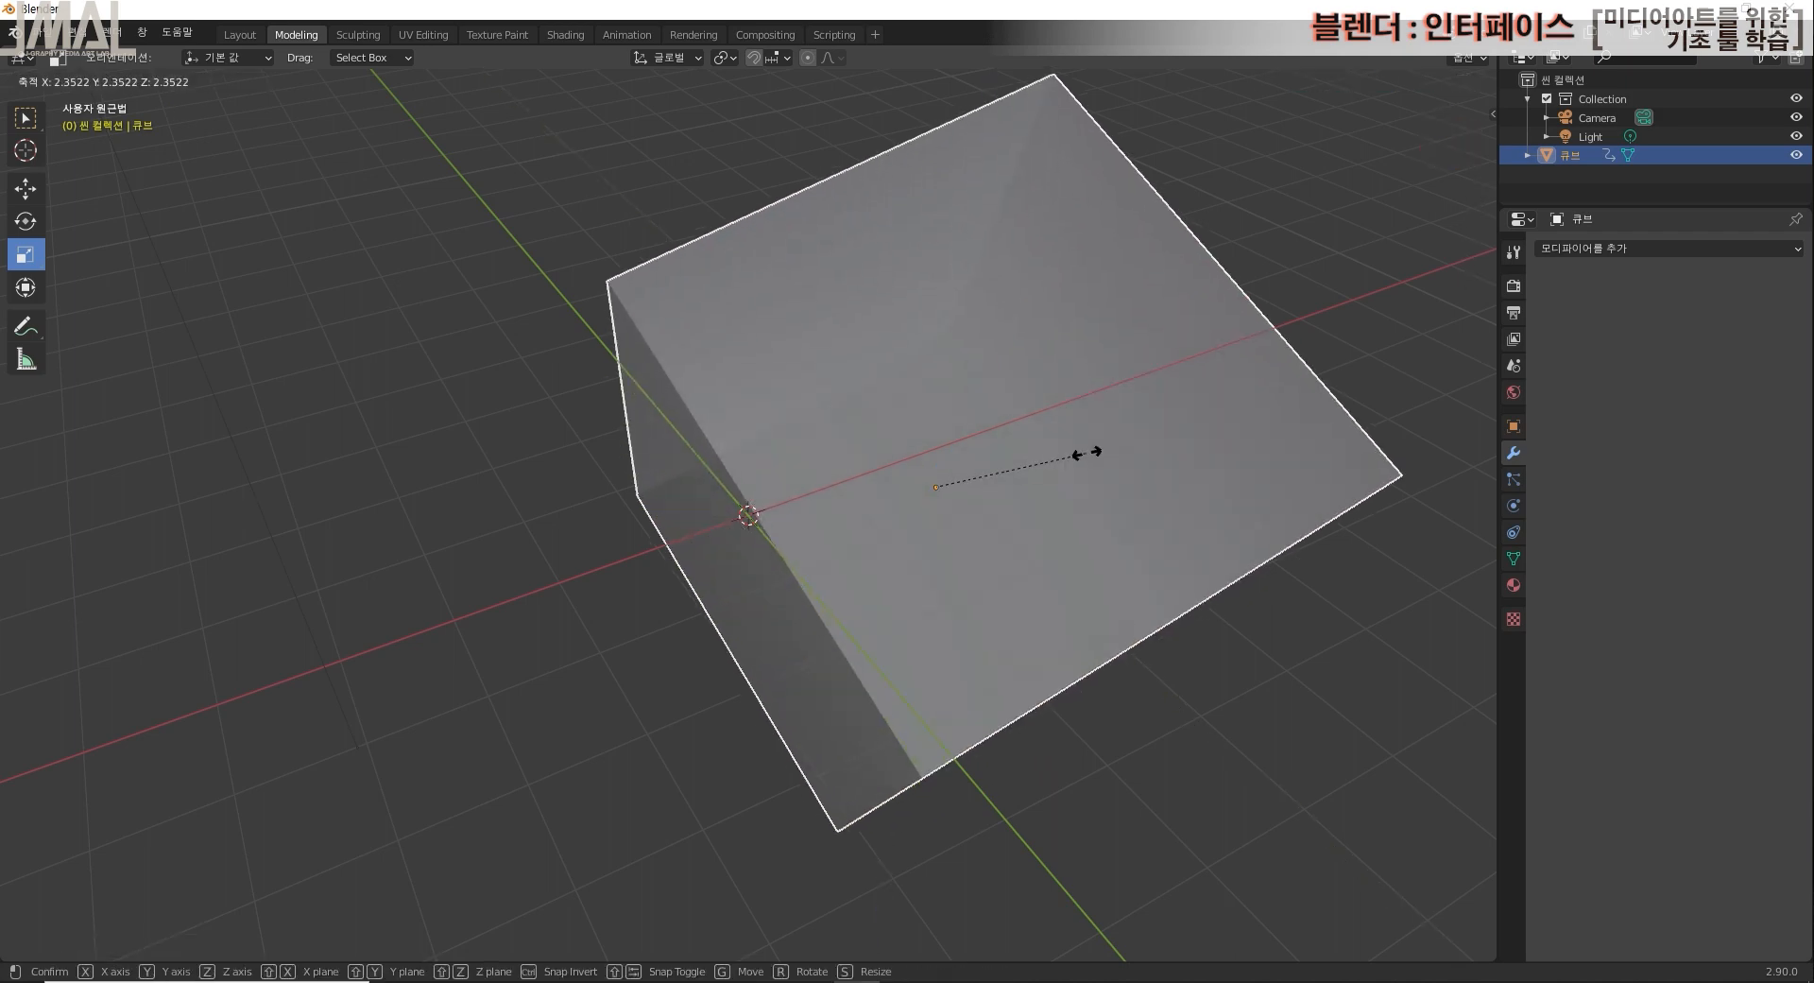
{"action": "left_click", "coordinate": [1083, 456]}
{"action": "key", "text": "ctrl+z"}
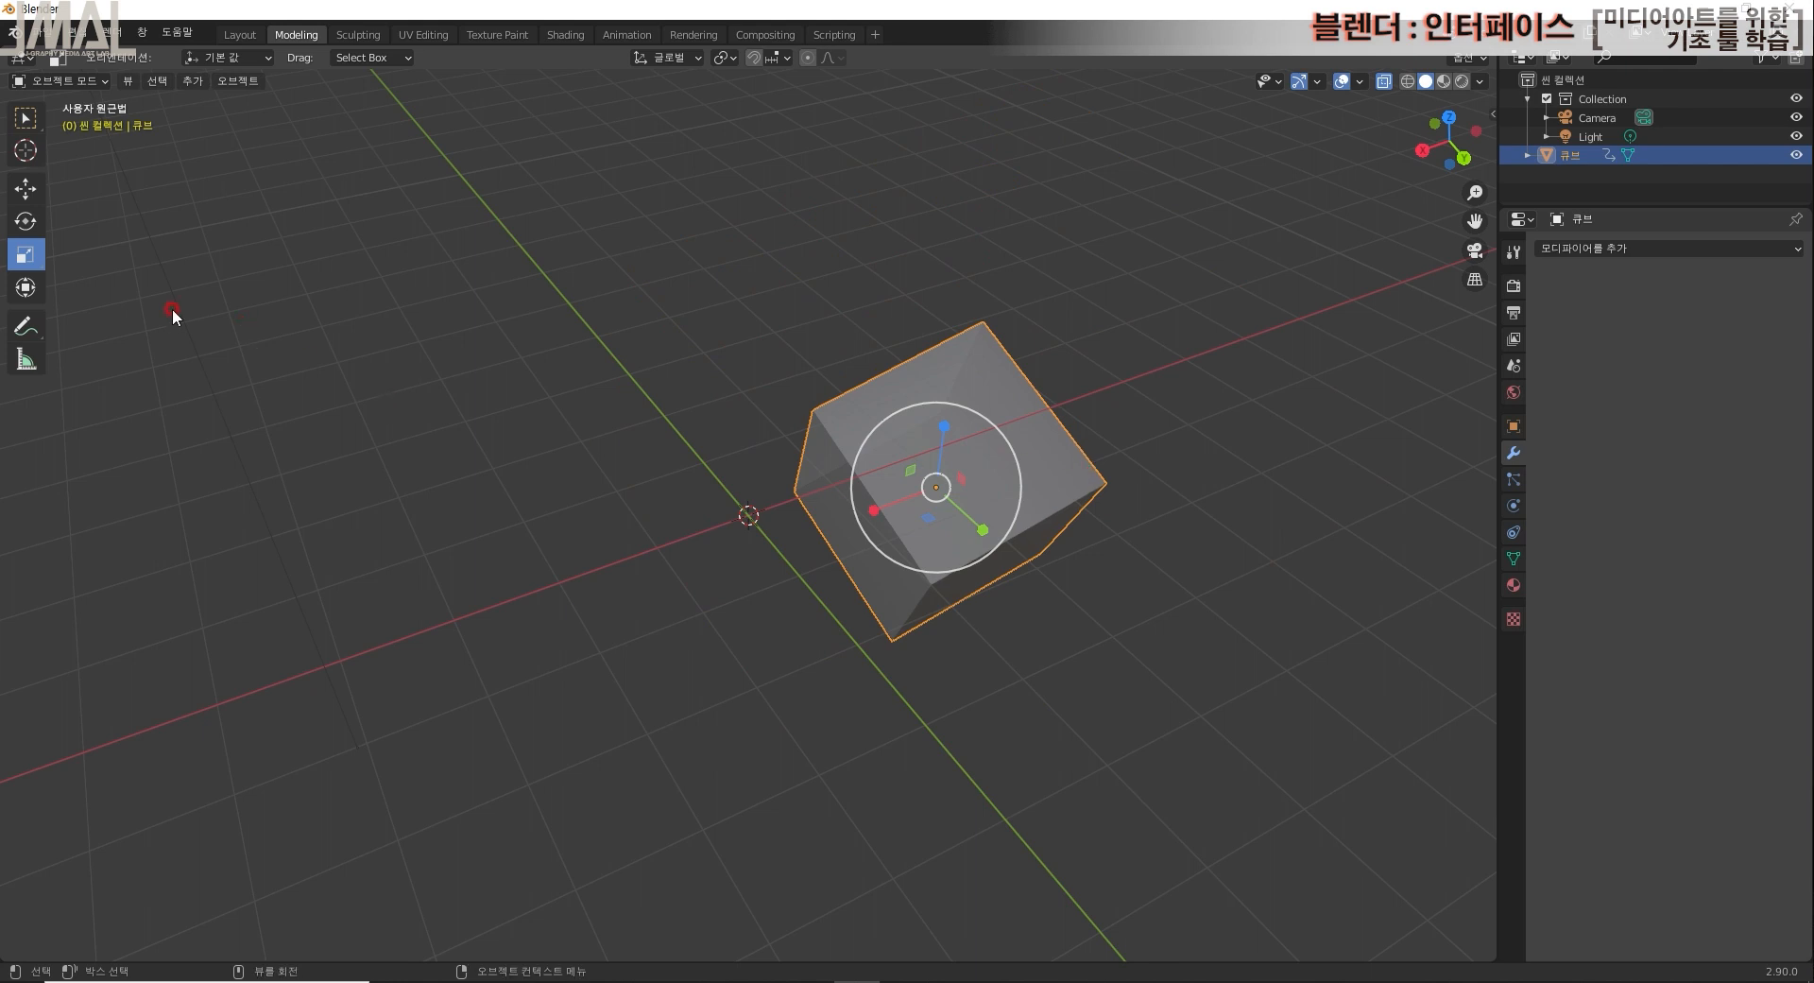
Step: Try out the combined Transform tool and the Rotate tool, and return to the Move tool
{"action": "left_click", "coordinate": [27, 287]}
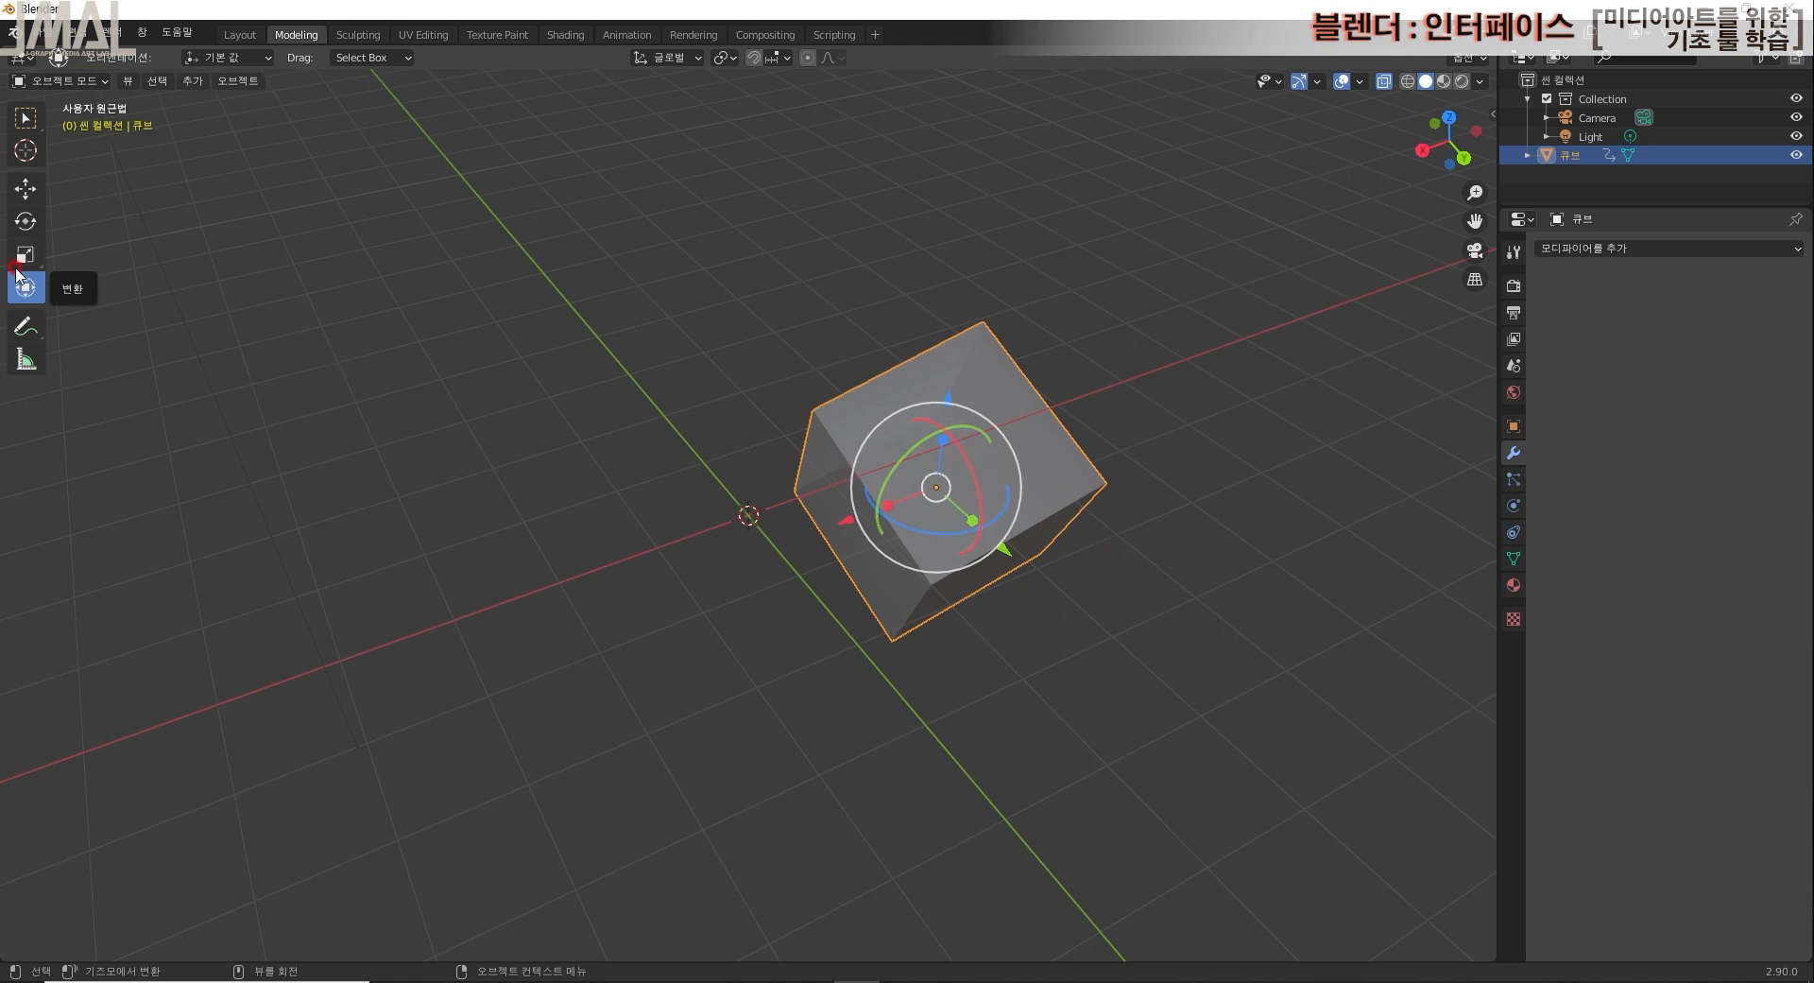
{"action": "left_click", "coordinate": [25, 189]}
{"action": "left_click", "coordinate": [40, 230]}
{"action": "left_click", "coordinate": [43, 187]}
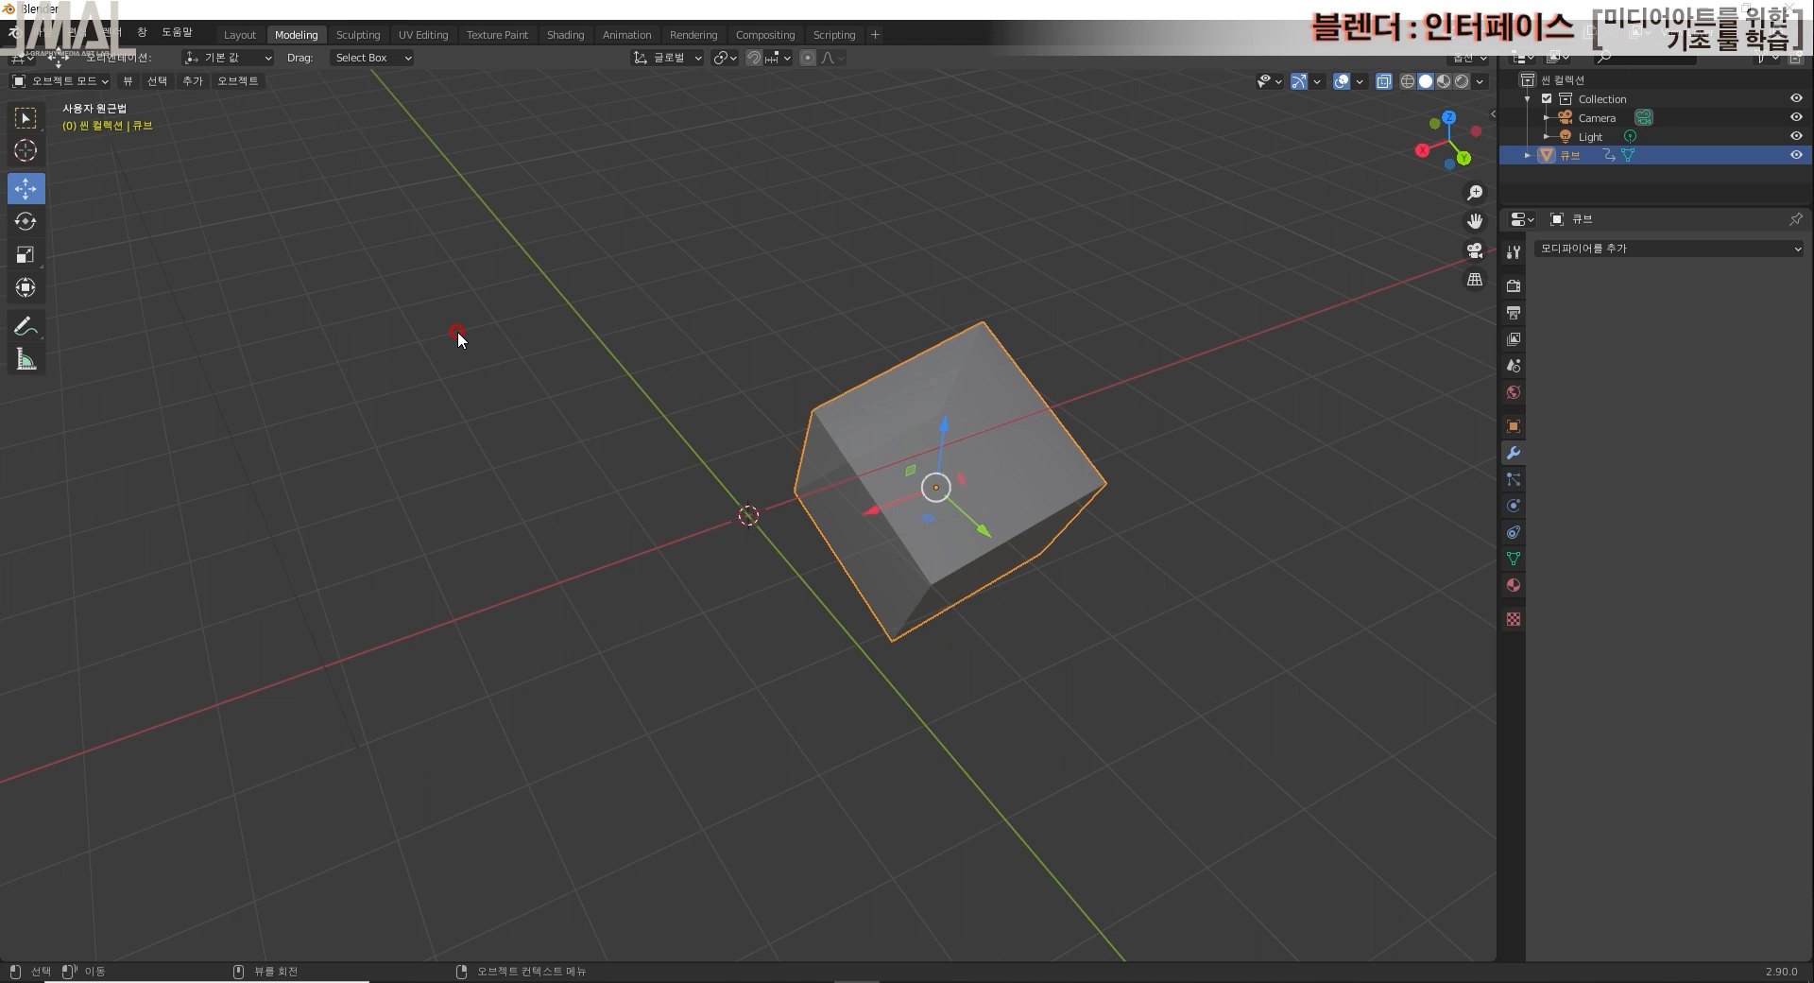
Step: Bring up the shortcut assignment prompt for the Move tool and clear the cube's selection
{"action": "right_click", "coordinate": [26, 188]}
{"action": "left_click", "coordinate": [97, 223]}
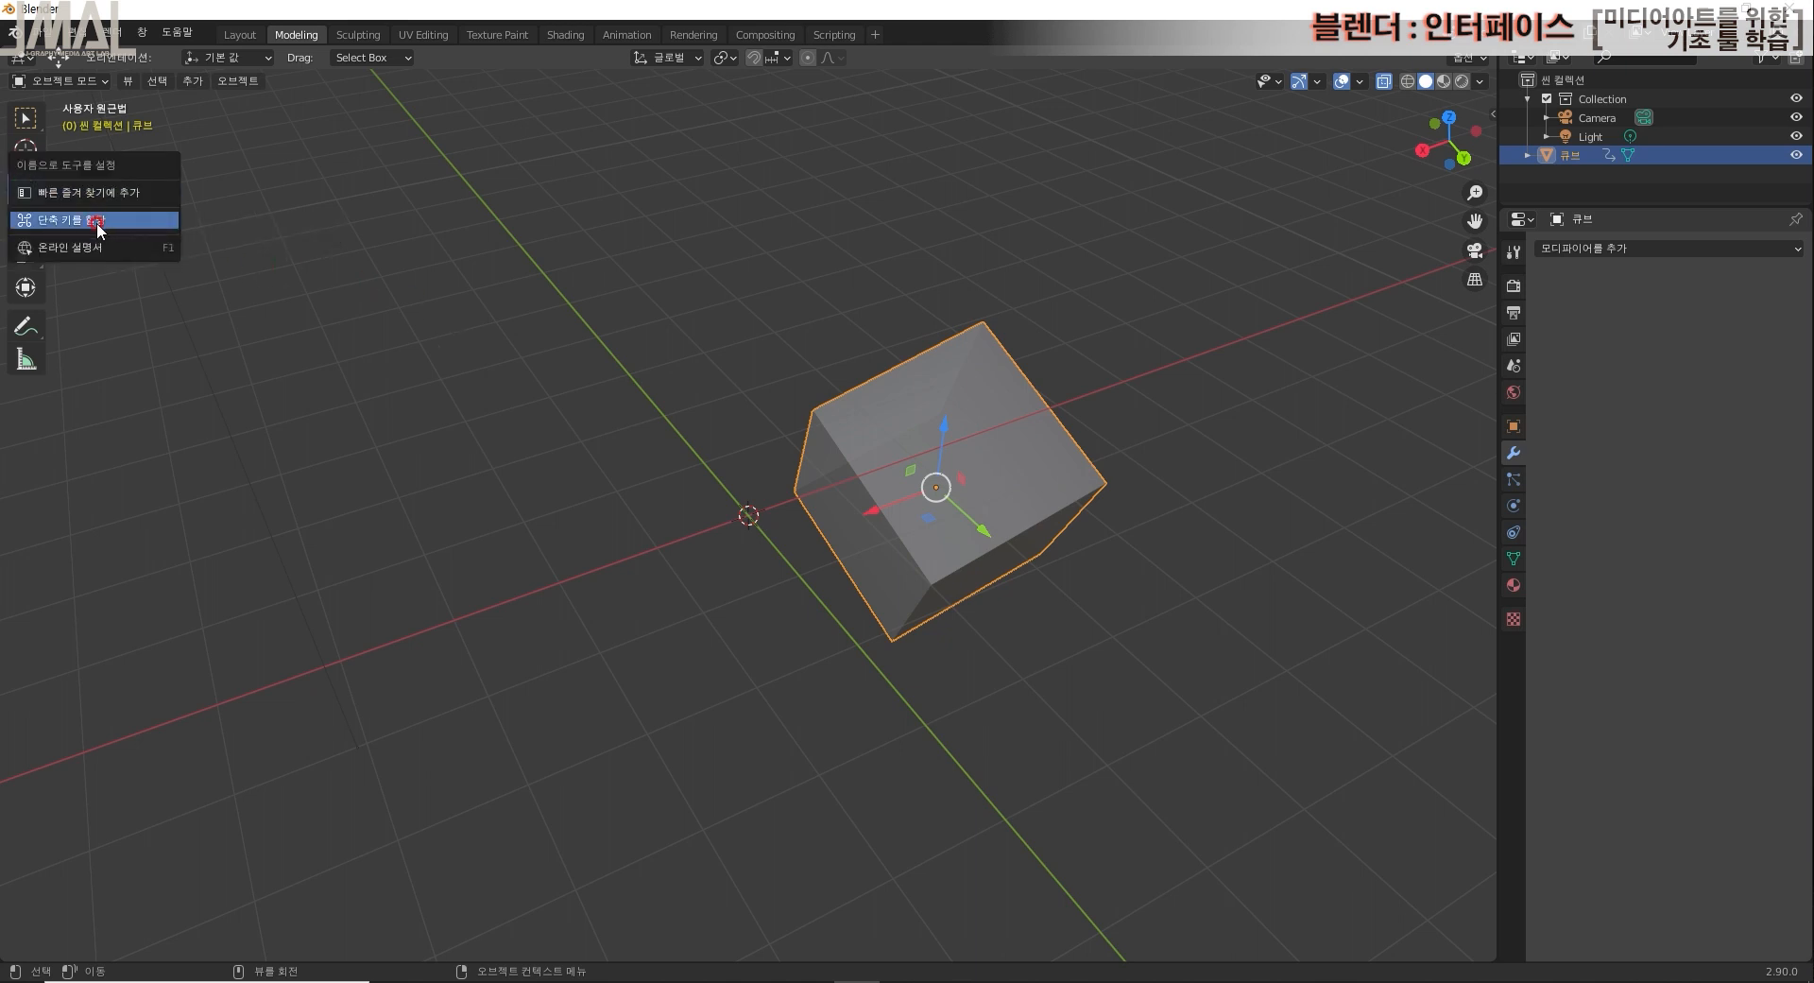
{"action": "left_click", "coordinate": [304, 240]}
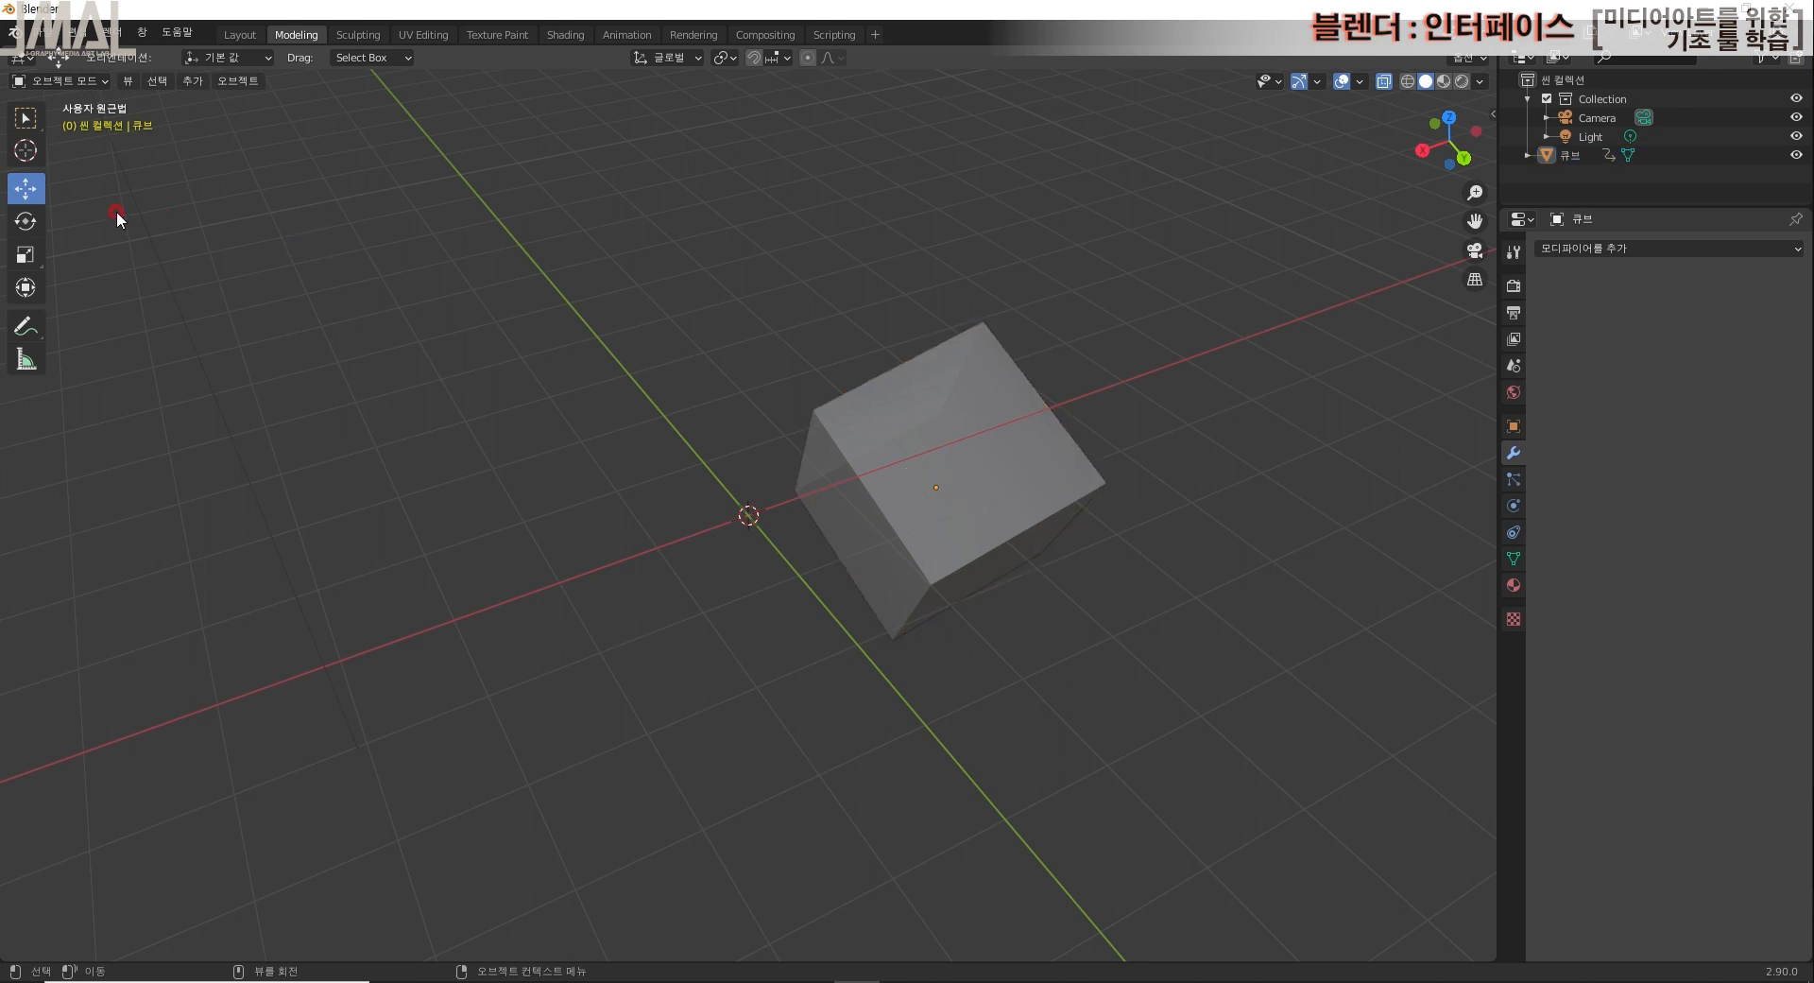
{"action": "left_click", "coordinate": [38, 189]}
{"action": "right_click", "coordinate": [38, 189]}
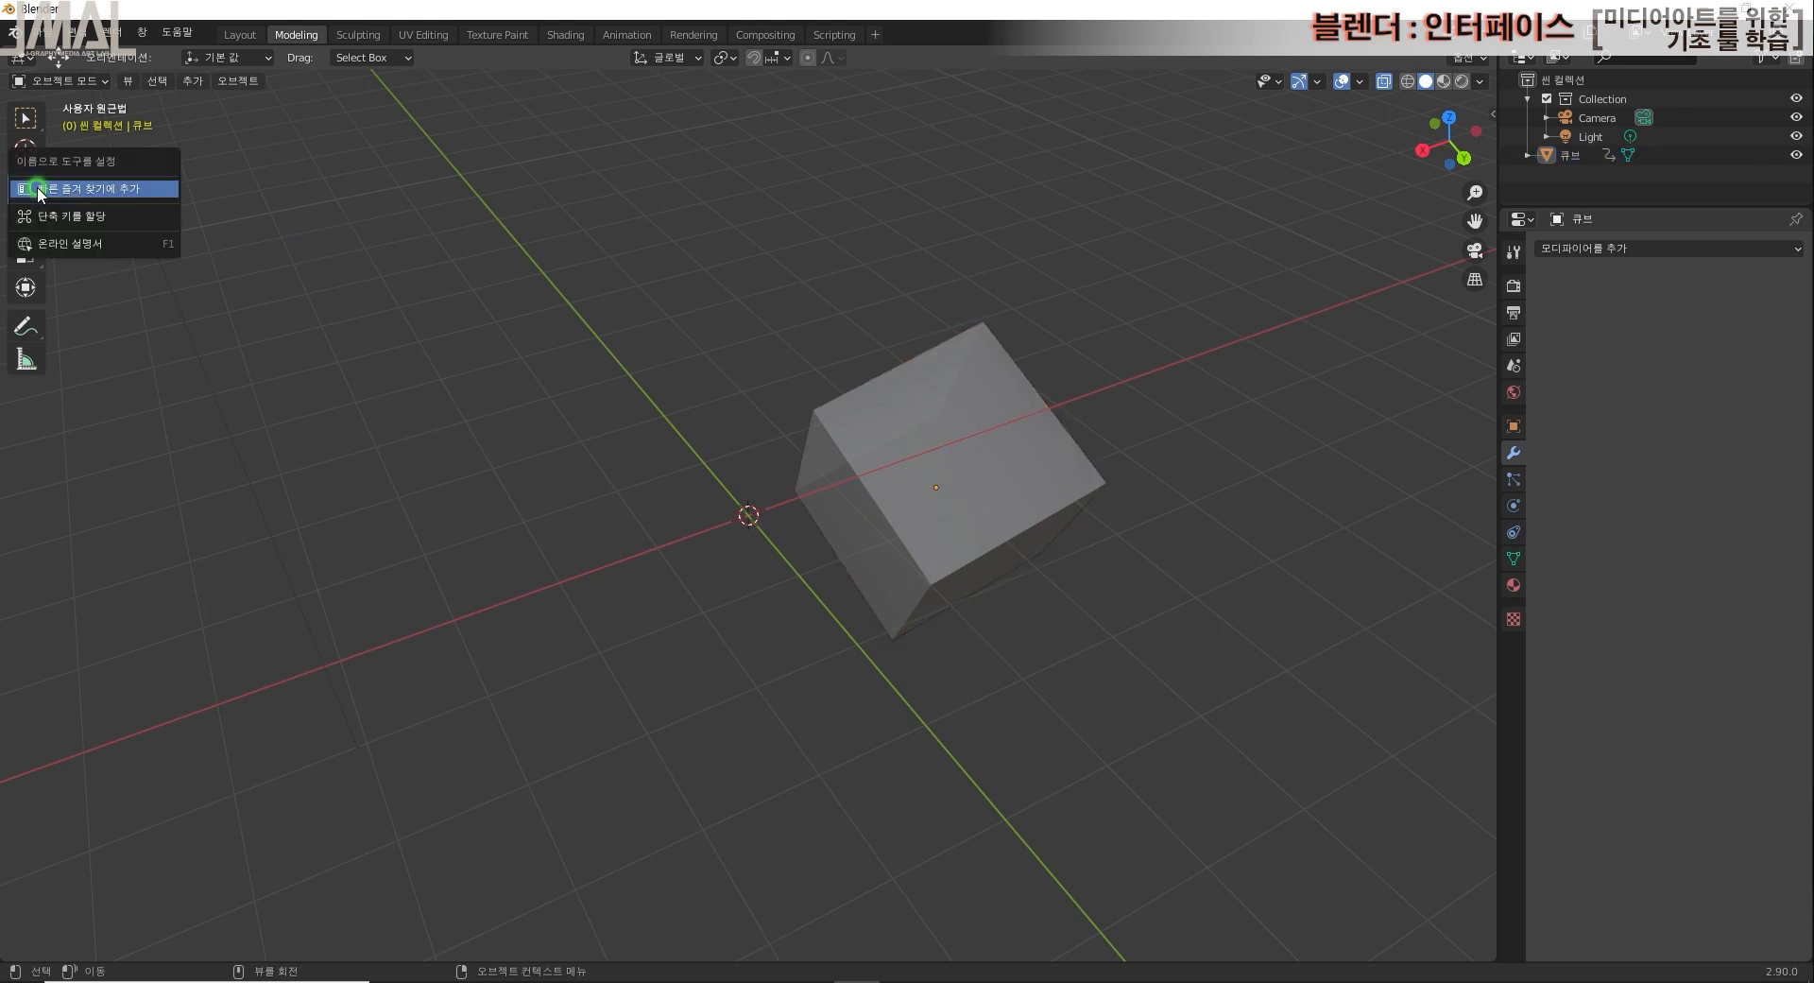
{"action": "left_click", "coordinate": [94, 220]}
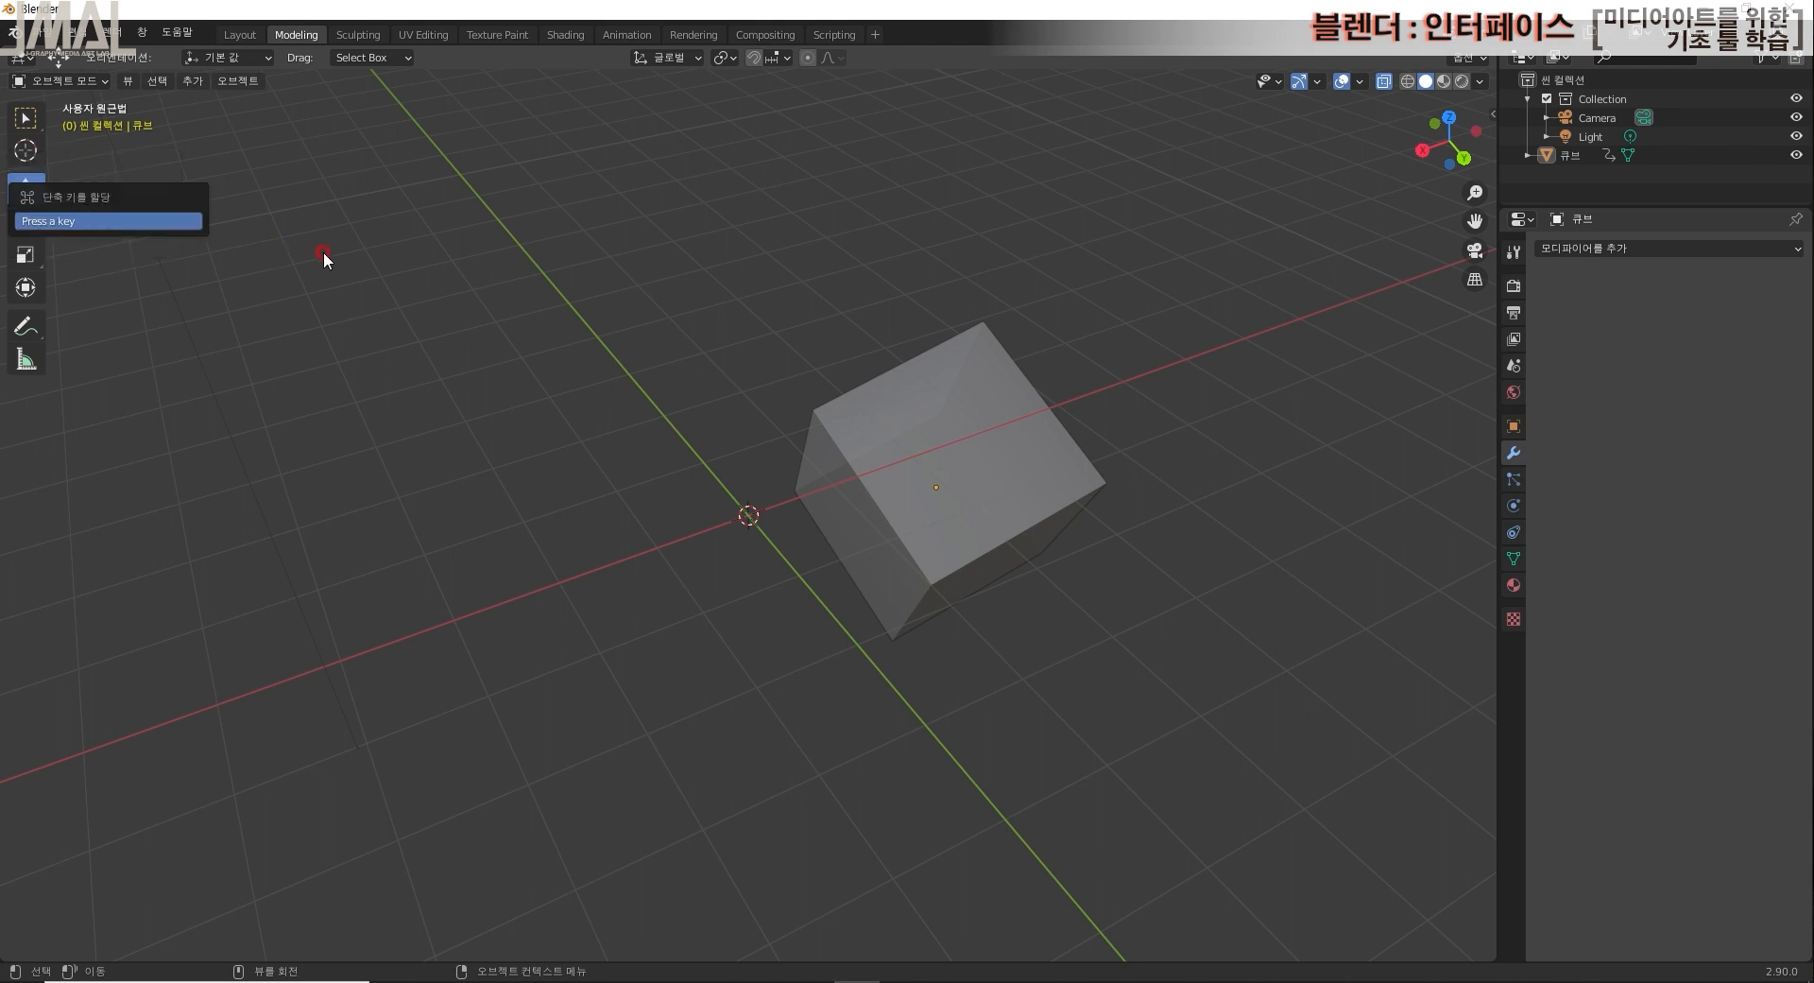
{"action": "key", "text": "Escape"}
Step: Bring up the shortcut assignment prompts for the Rotate tool and the Scale tool
{"action": "left_click", "coordinate": [25, 227]}
{"action": "right_click", "coordinate": [25, 229]}
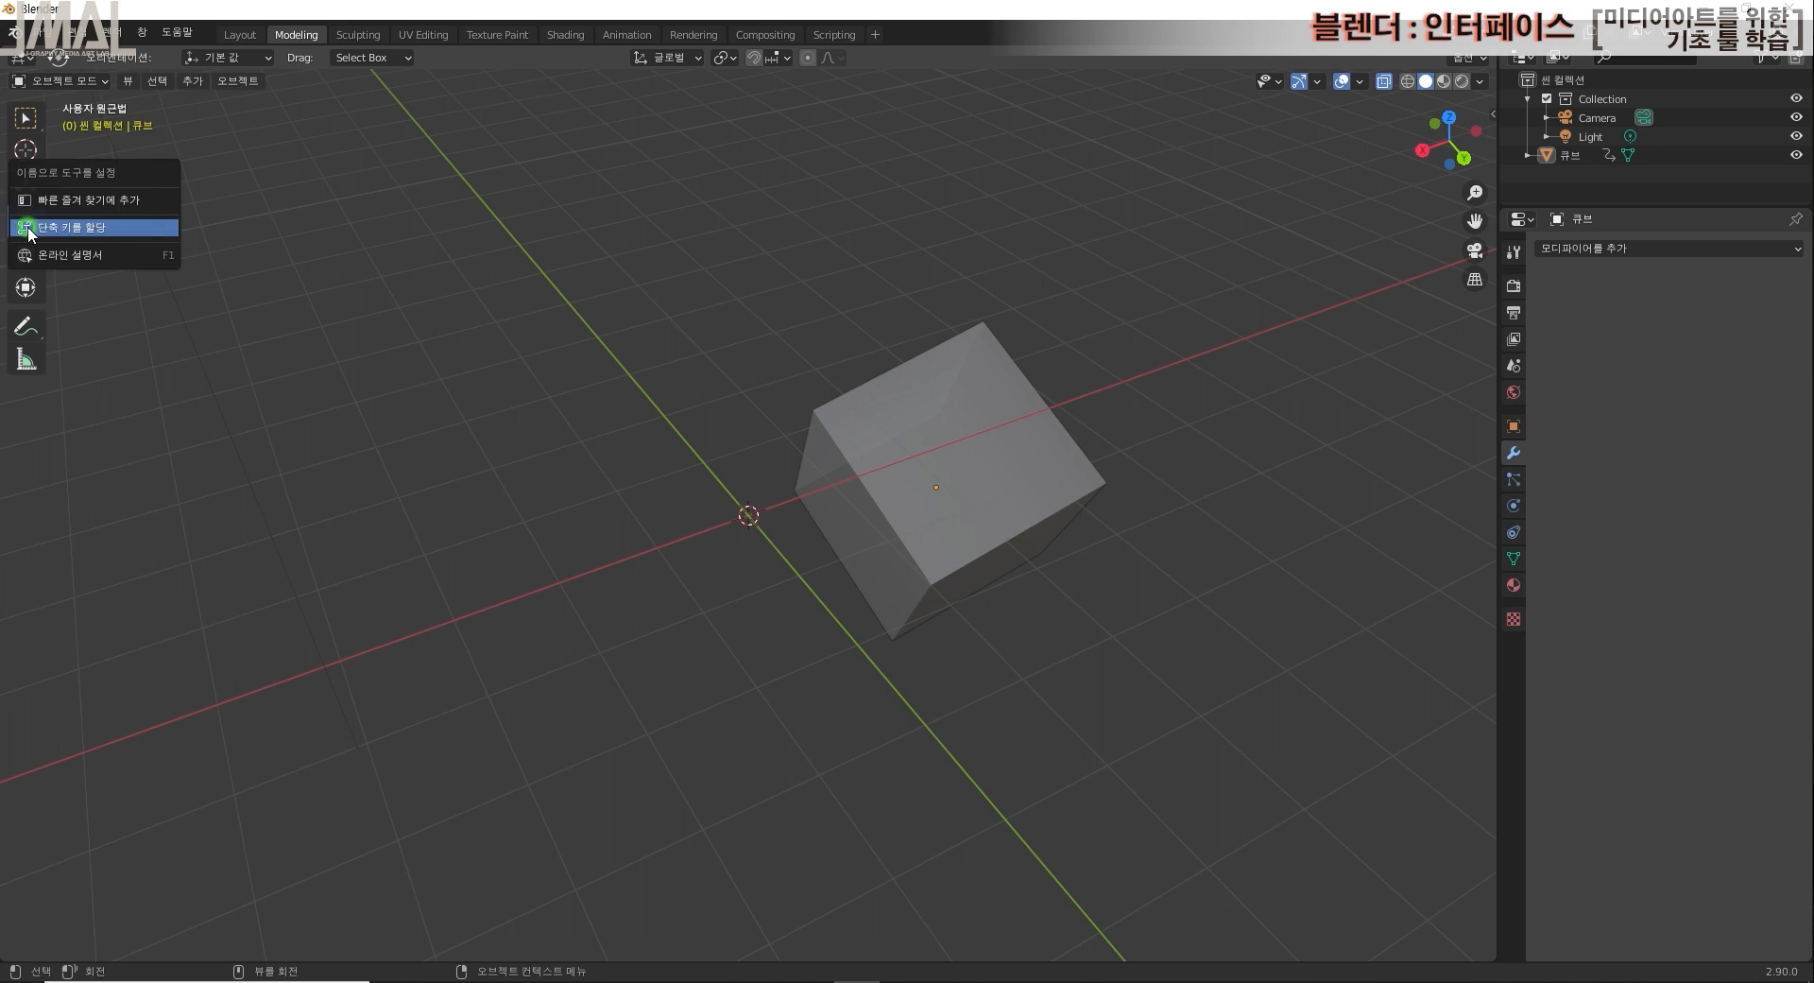
{"action": "left_click", "coordinate": [109, 223]}
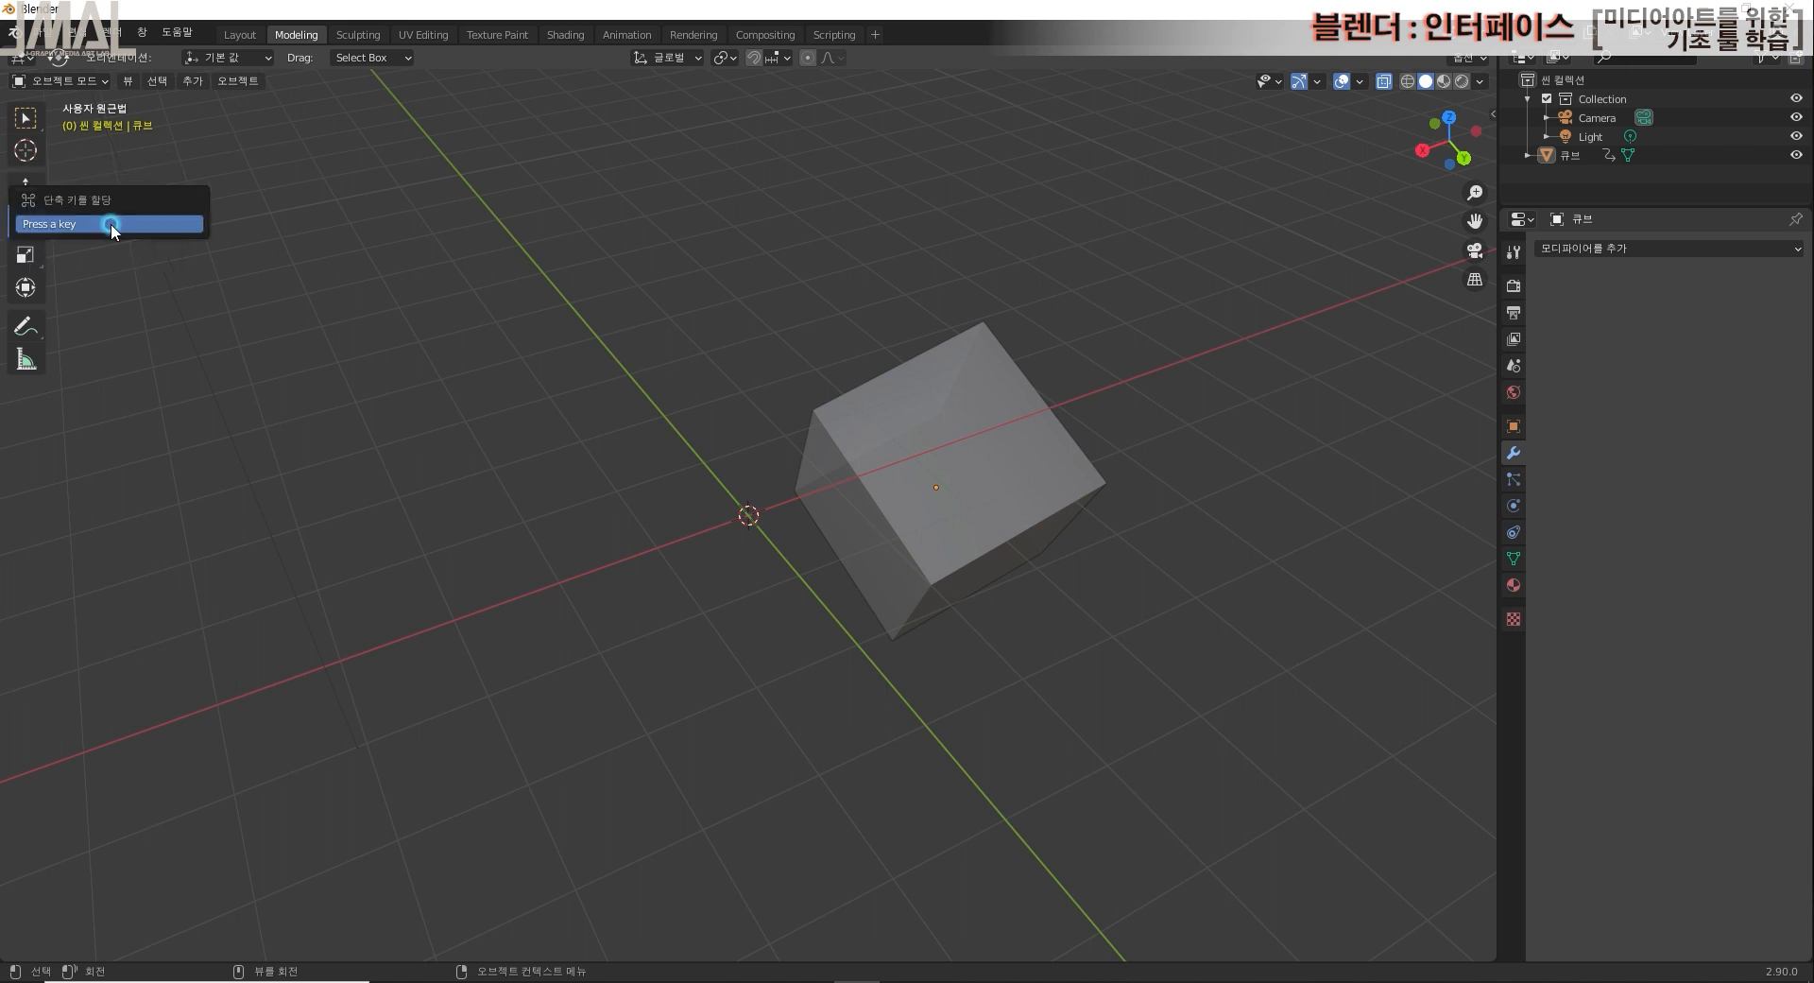
{"action": "left_click", "coordinate": [319, 261]}
{"action": "left_click", "coordinate": [34, 255]}
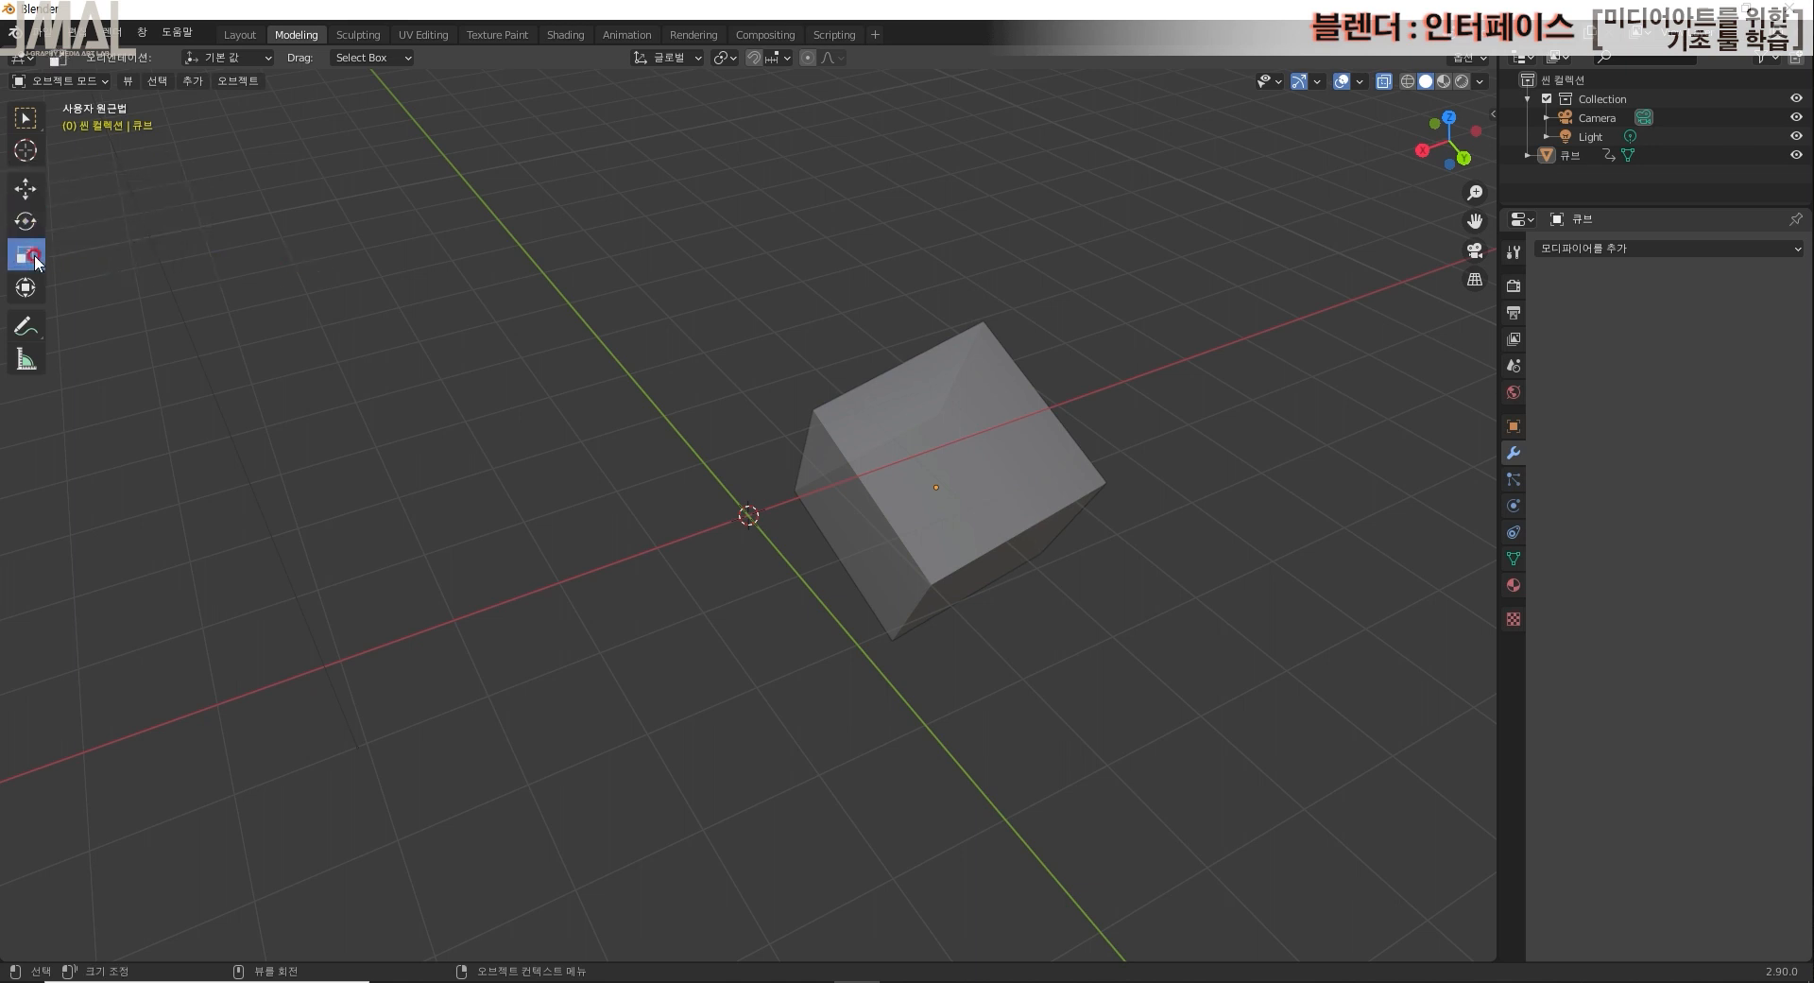
{"action": "right_click", "coordinate": [36, 261]}
{"action": "left_click", "coordinate": [62, 253]}
{"action": "left_click", "coordinate": [210, 281]}
Step: Cycle repeatedly through the Move, Rotate and Scale tools, leaving the Move tool active
{"action": "key", "text": "w"}
{"action": "key", "text": "e"}
{"action": "key", "text": "r"}
{"action": "key", "text": "w"}
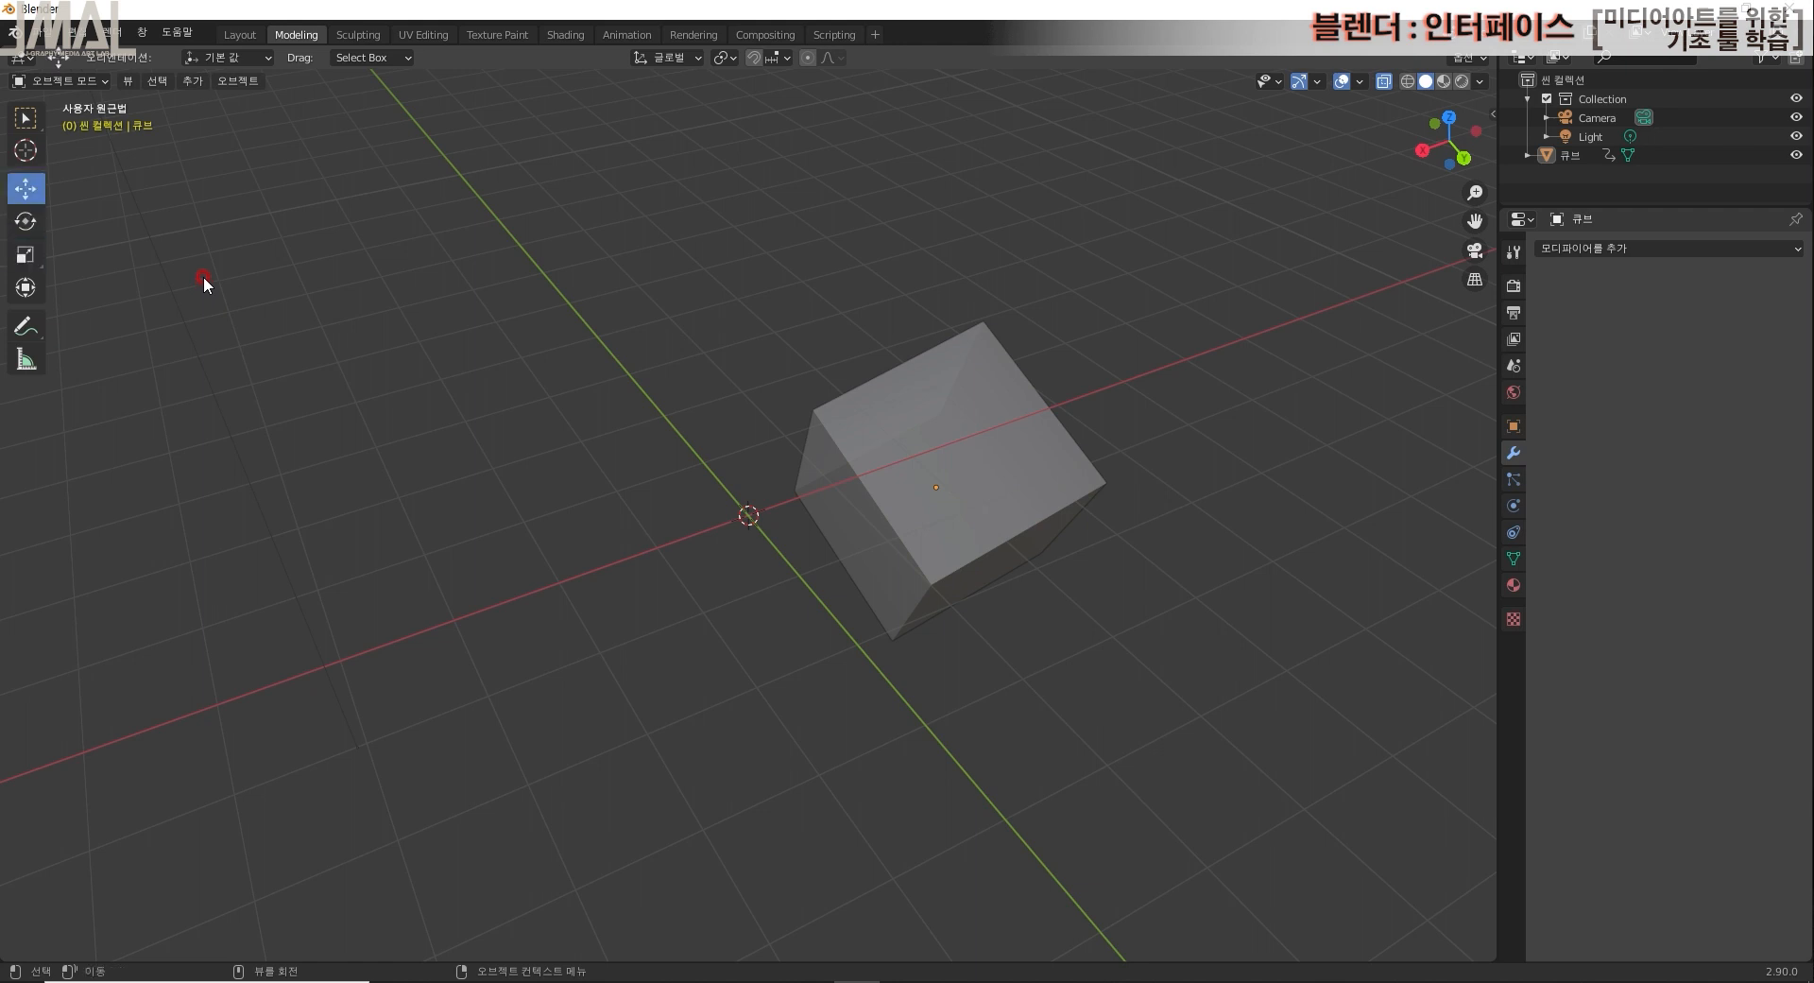
{"action": "key", "text": "e"}
{"action": "key", "text": "r"}
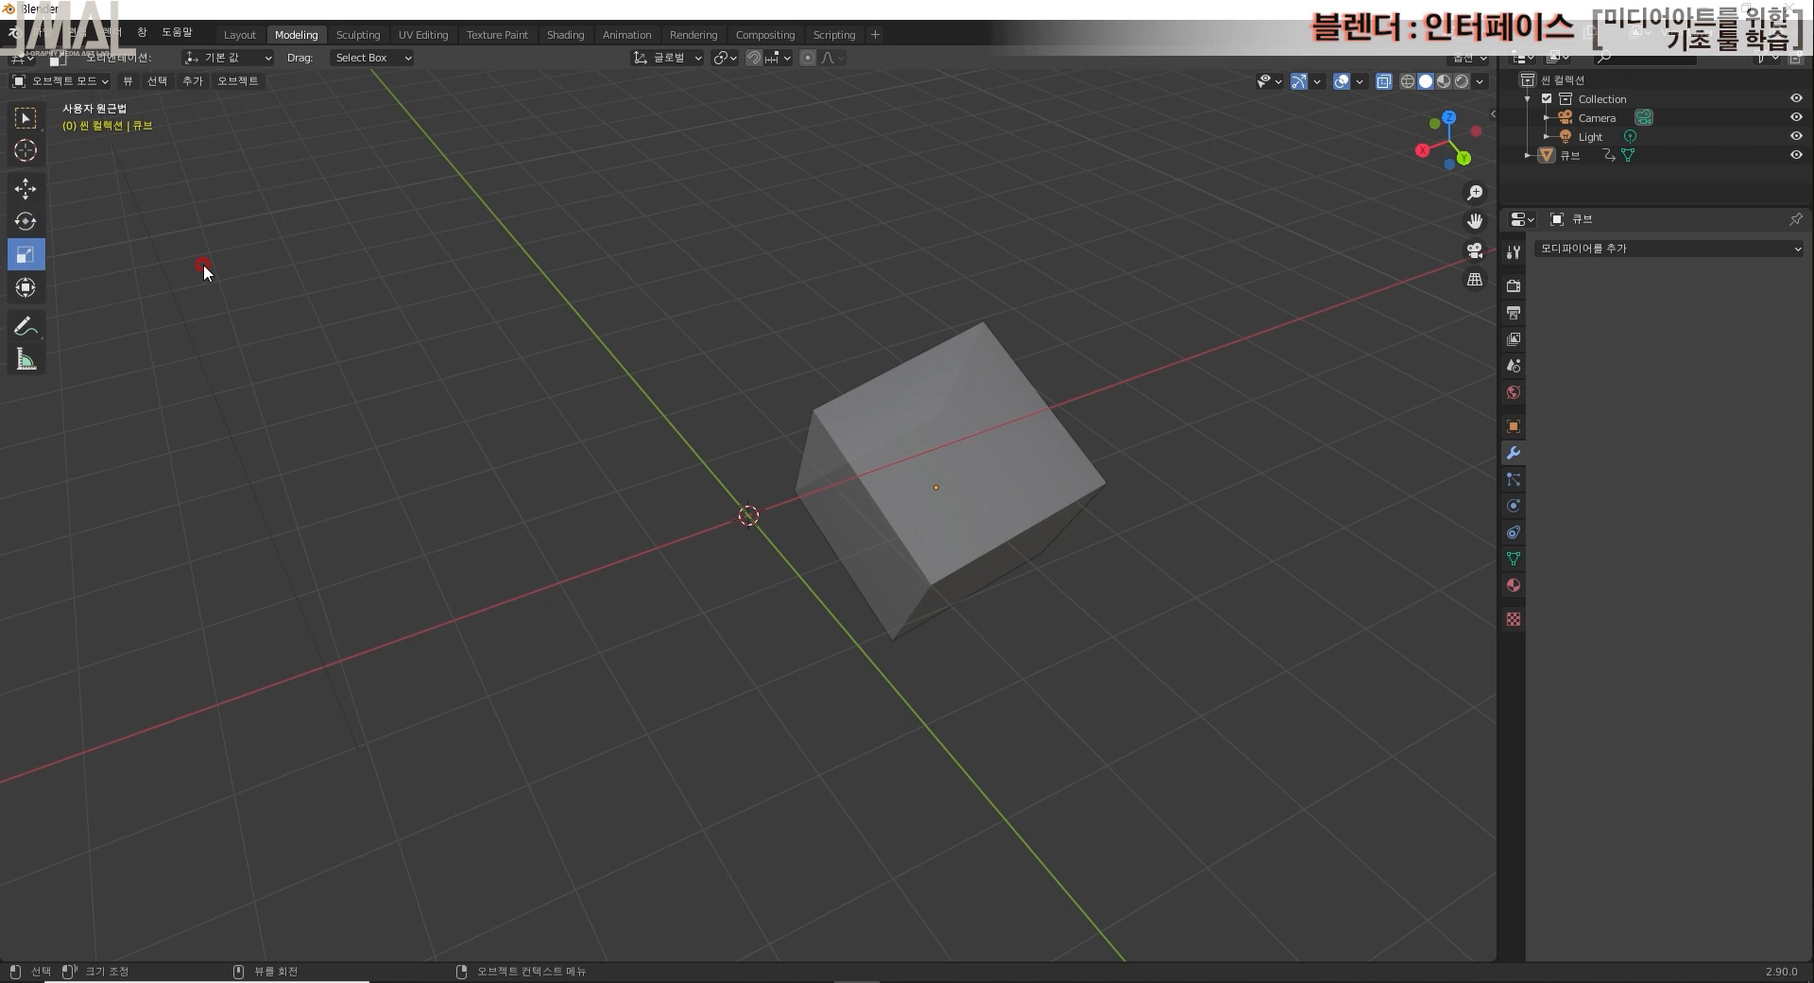
{"action": "key", "text": "w"}
{"action": "key", "text": "e"}
{"action": "key", "text": "r"}
{"action": "key", "text": "w"}
{"action": "key", "text": "e"}
{"action": "key", "text": "r"}
{"action": "key", "text": "w"}
{"action": "key", "text": "e"}
{"action": "key", "text": "r"}
{"action": "key", "text": "w"}
{"action": "key", "text": "e"}
{"action": "key", "text": "w"}
{"action": "key", "text": "e"}
{"action": "key", "text": "r"}
{"action": "key", "text": "w"}
{"action": "key", "text": "r"}
{"action": "key", "text": "w"}
{"action": "key", "text": "e"}
{"action": "key", "text": "r"}
{"action": "key", "text": "w"}
{"action": "key", "text": "e"}
{"action": "key", "text": "r"}
{"action": "key", "text": "e"}
{"action": "key", "text": "w"}
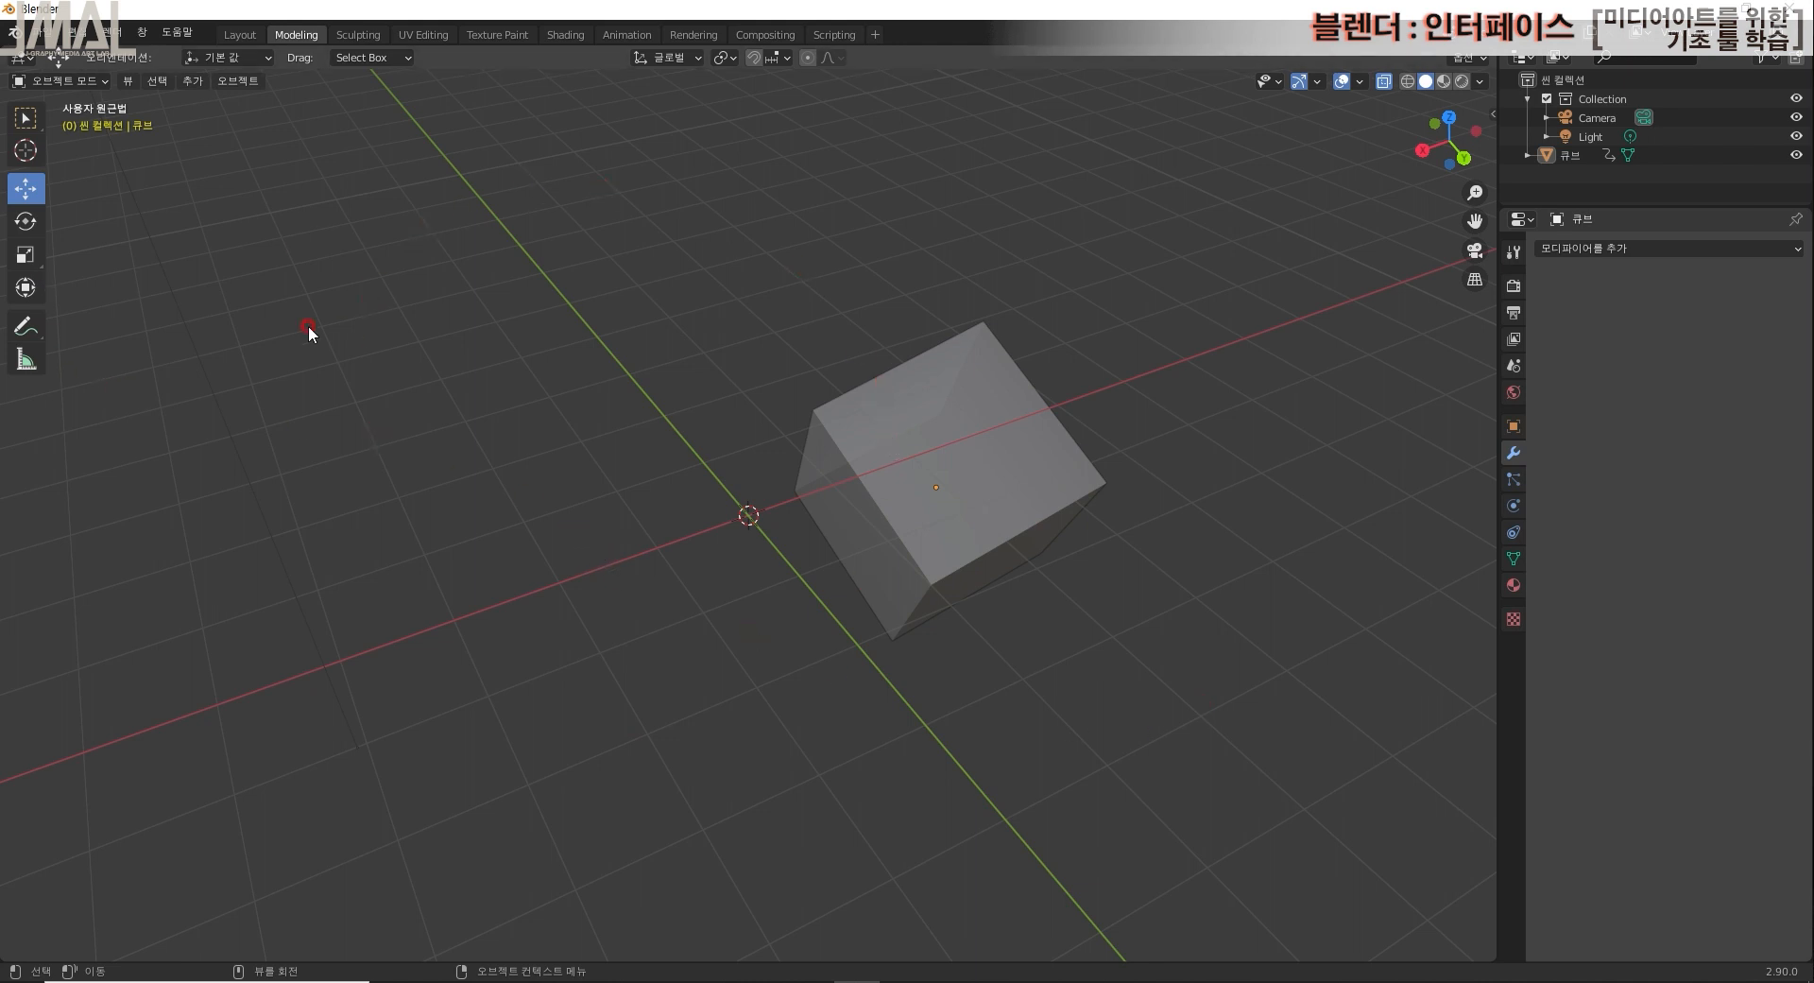
Step: Activate the Select Box tool and bring up its shortcut assignment prompt
{"action": "left_click", "coordinate": [25, 117]}
{"action": "right_click", "coordinate": [25, 117]}
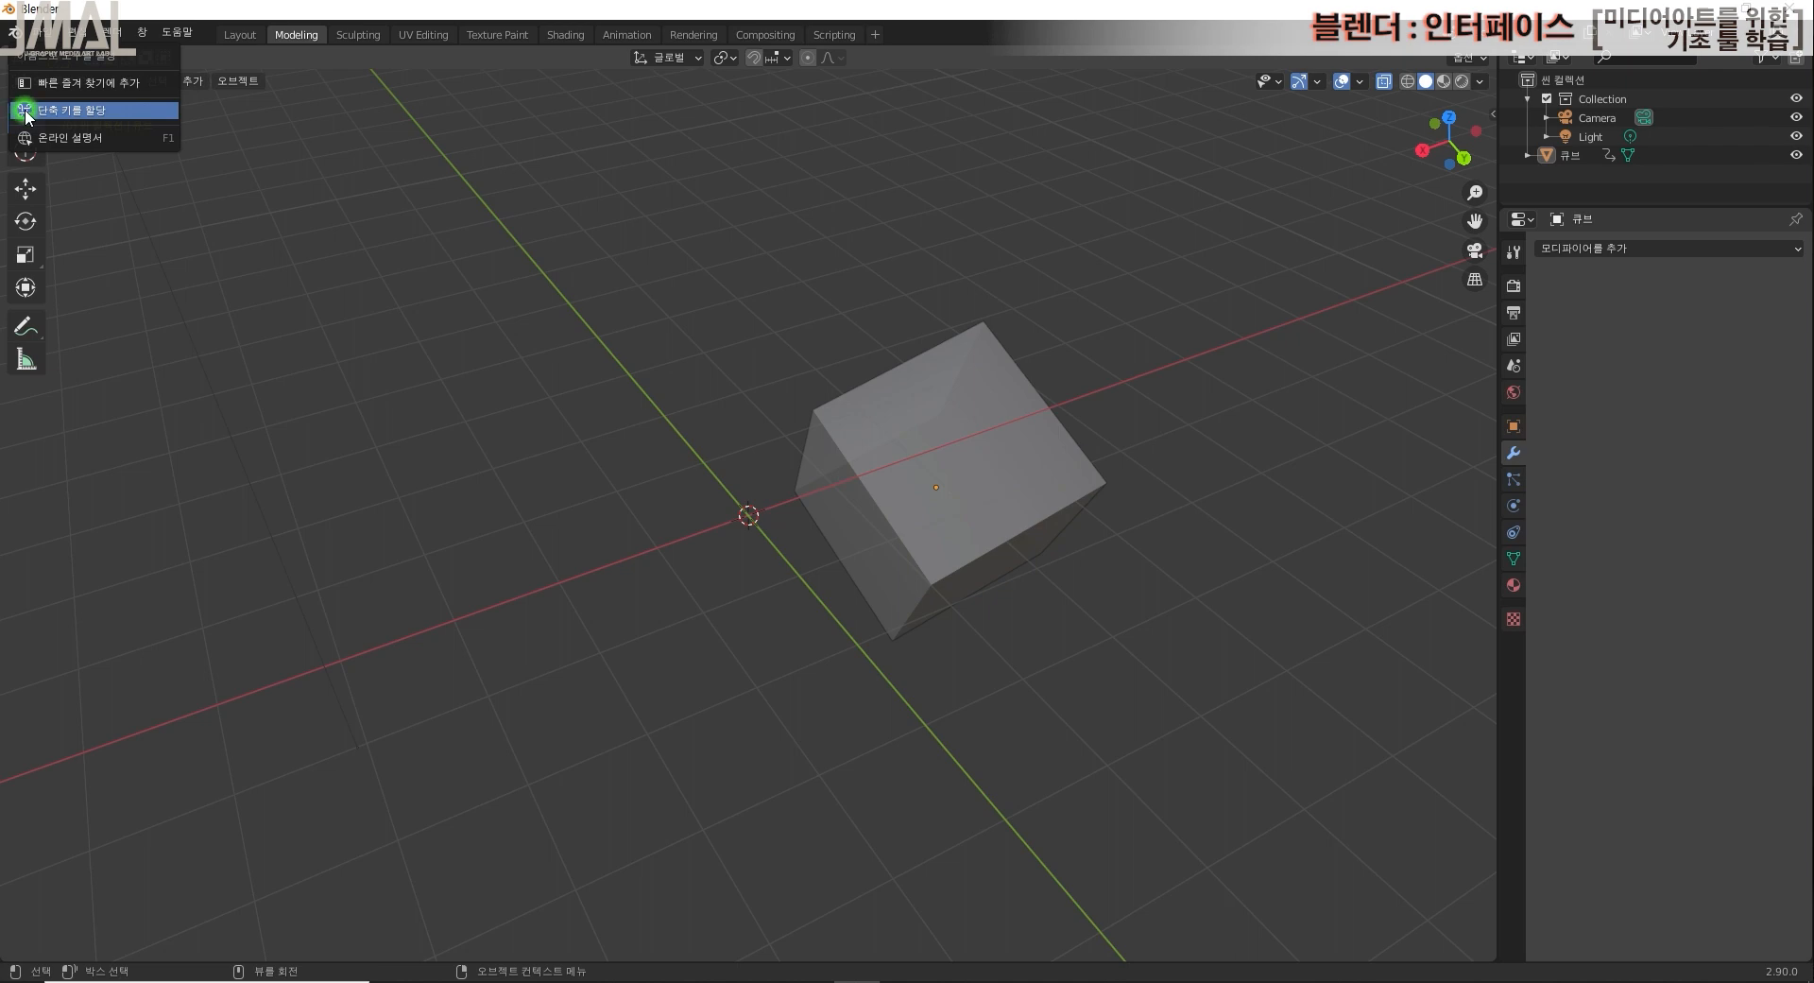
{"action": "left_click", "coordinate": [49, 110]}
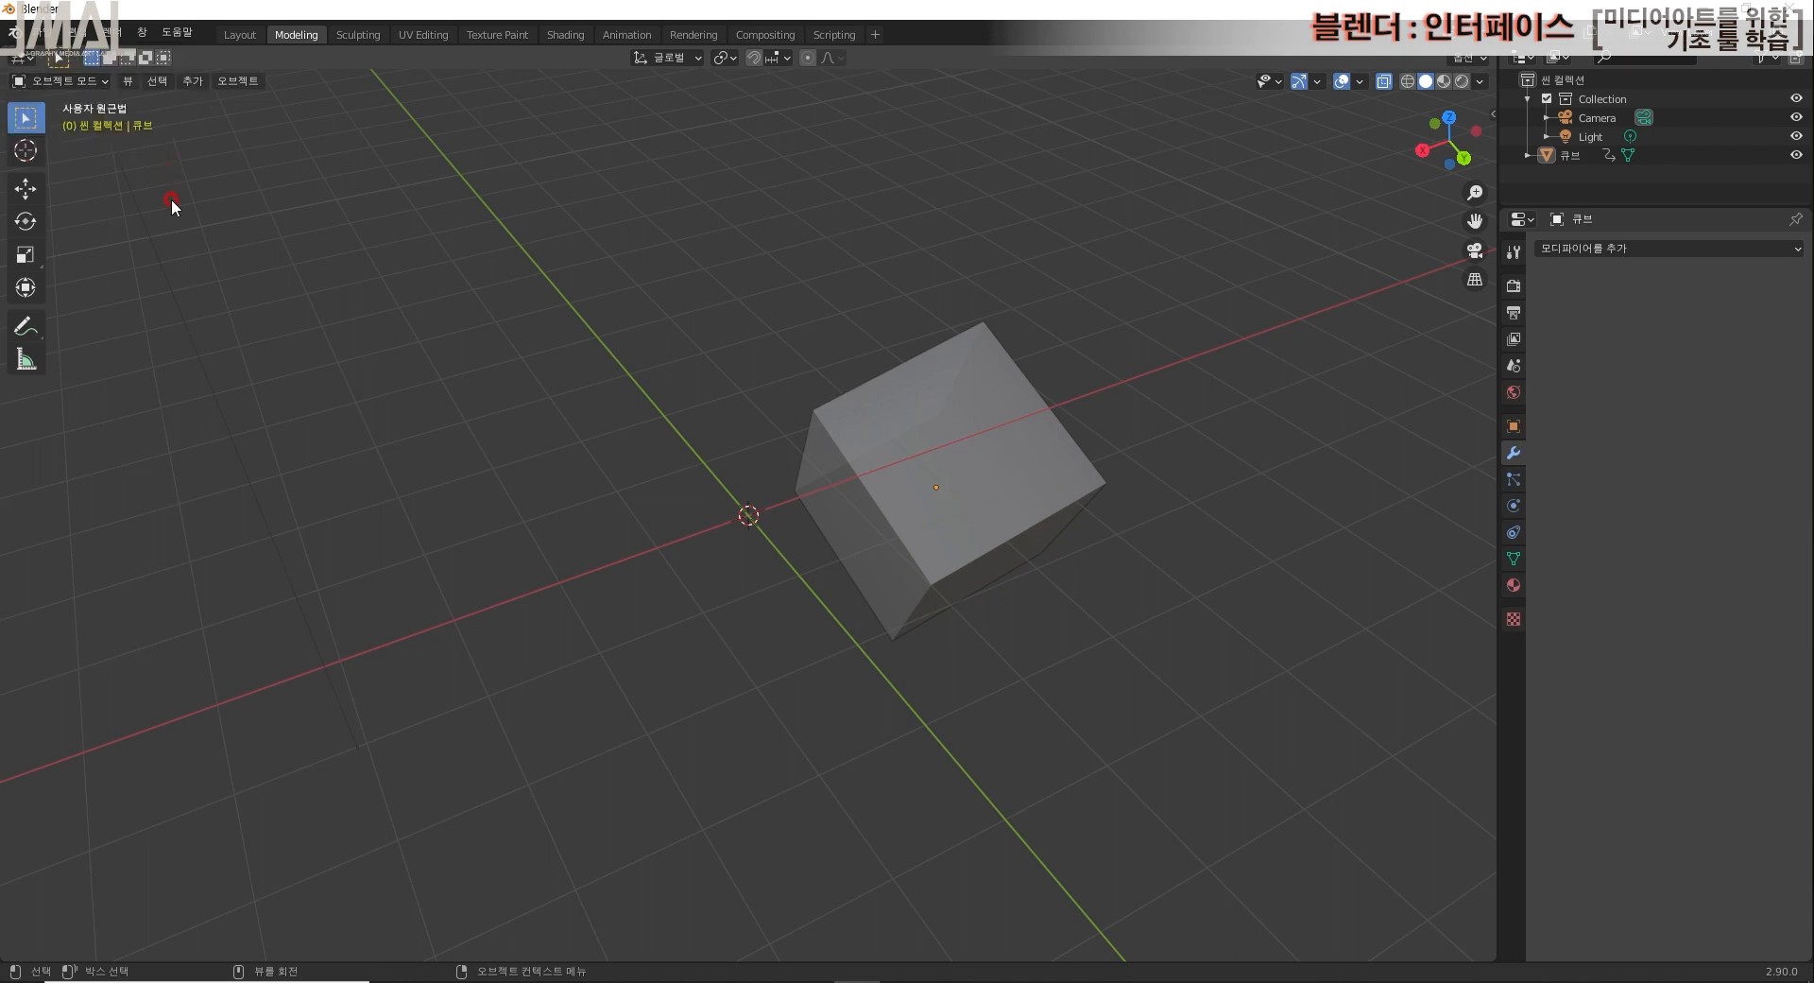
Step: Activate the Move, Rotate and Scale tools one after another through the pop-up tool list
{"action": "key", "text": "shift+space"}
{"action": "key", "text": "g"}
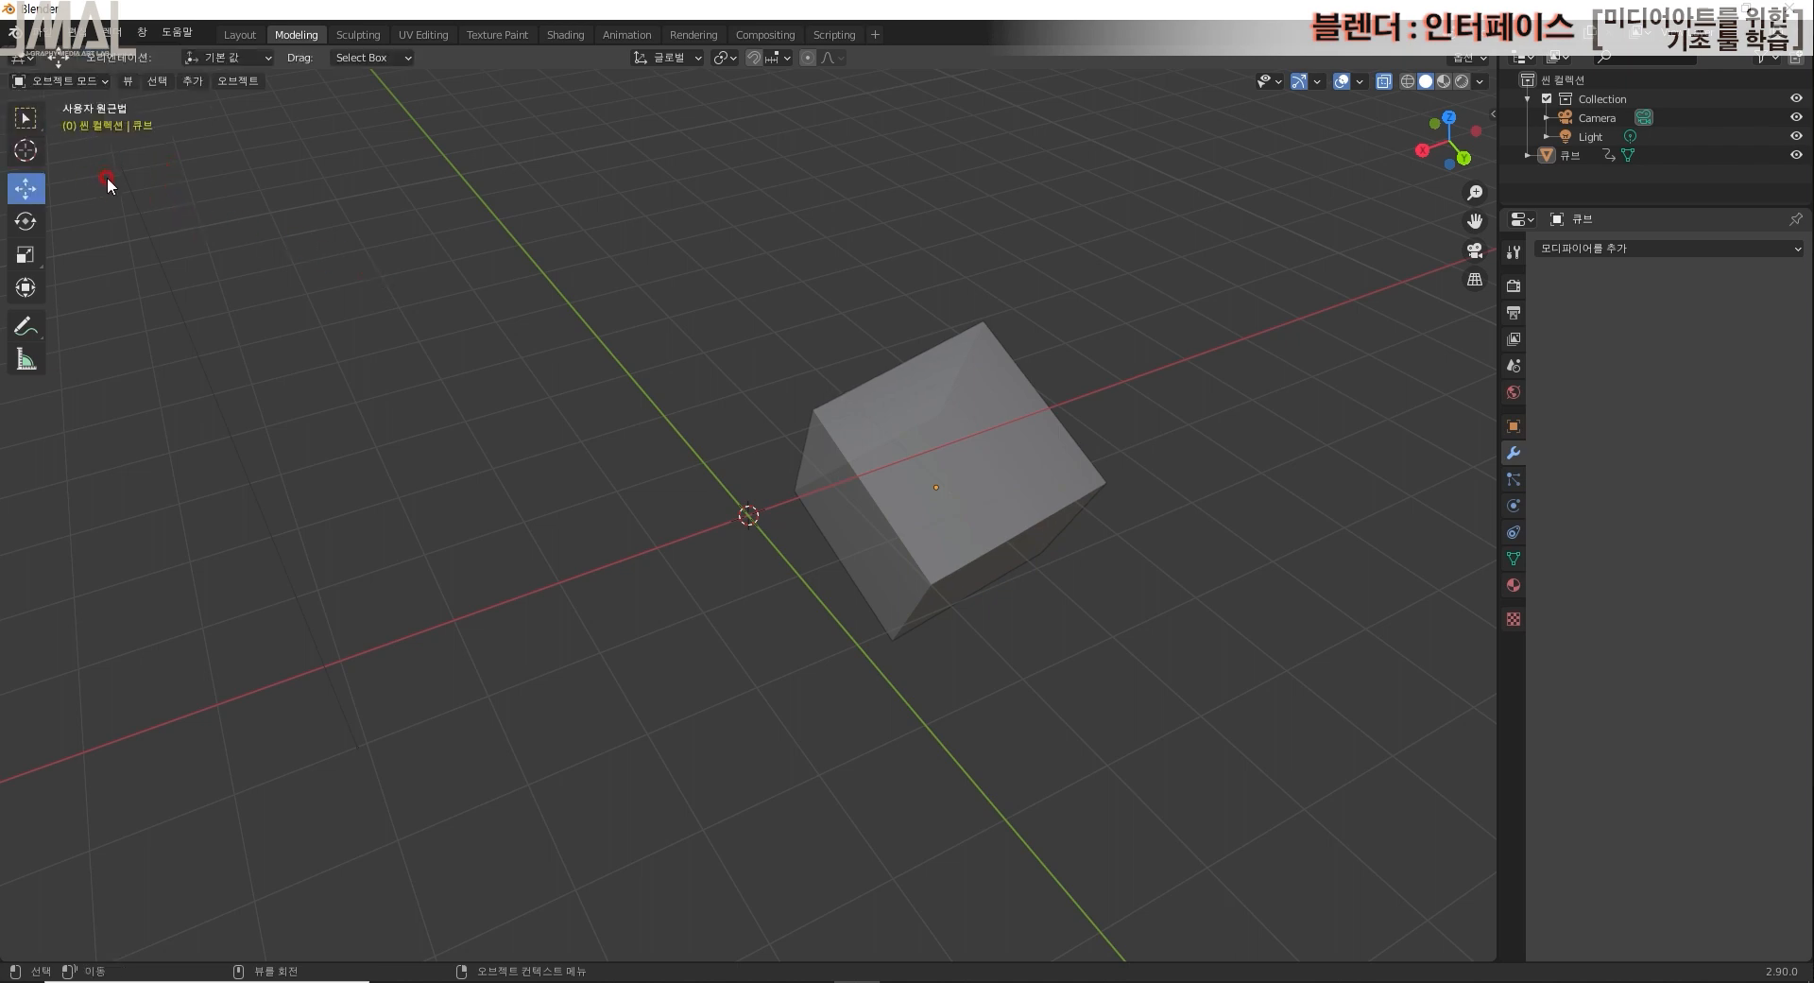
{"action": "key", "text": "shift+space"}
{"action": "key", "text": "r"}
{"action": "key", "text": "shift+space"}
{"action": "key", "text": "s"}
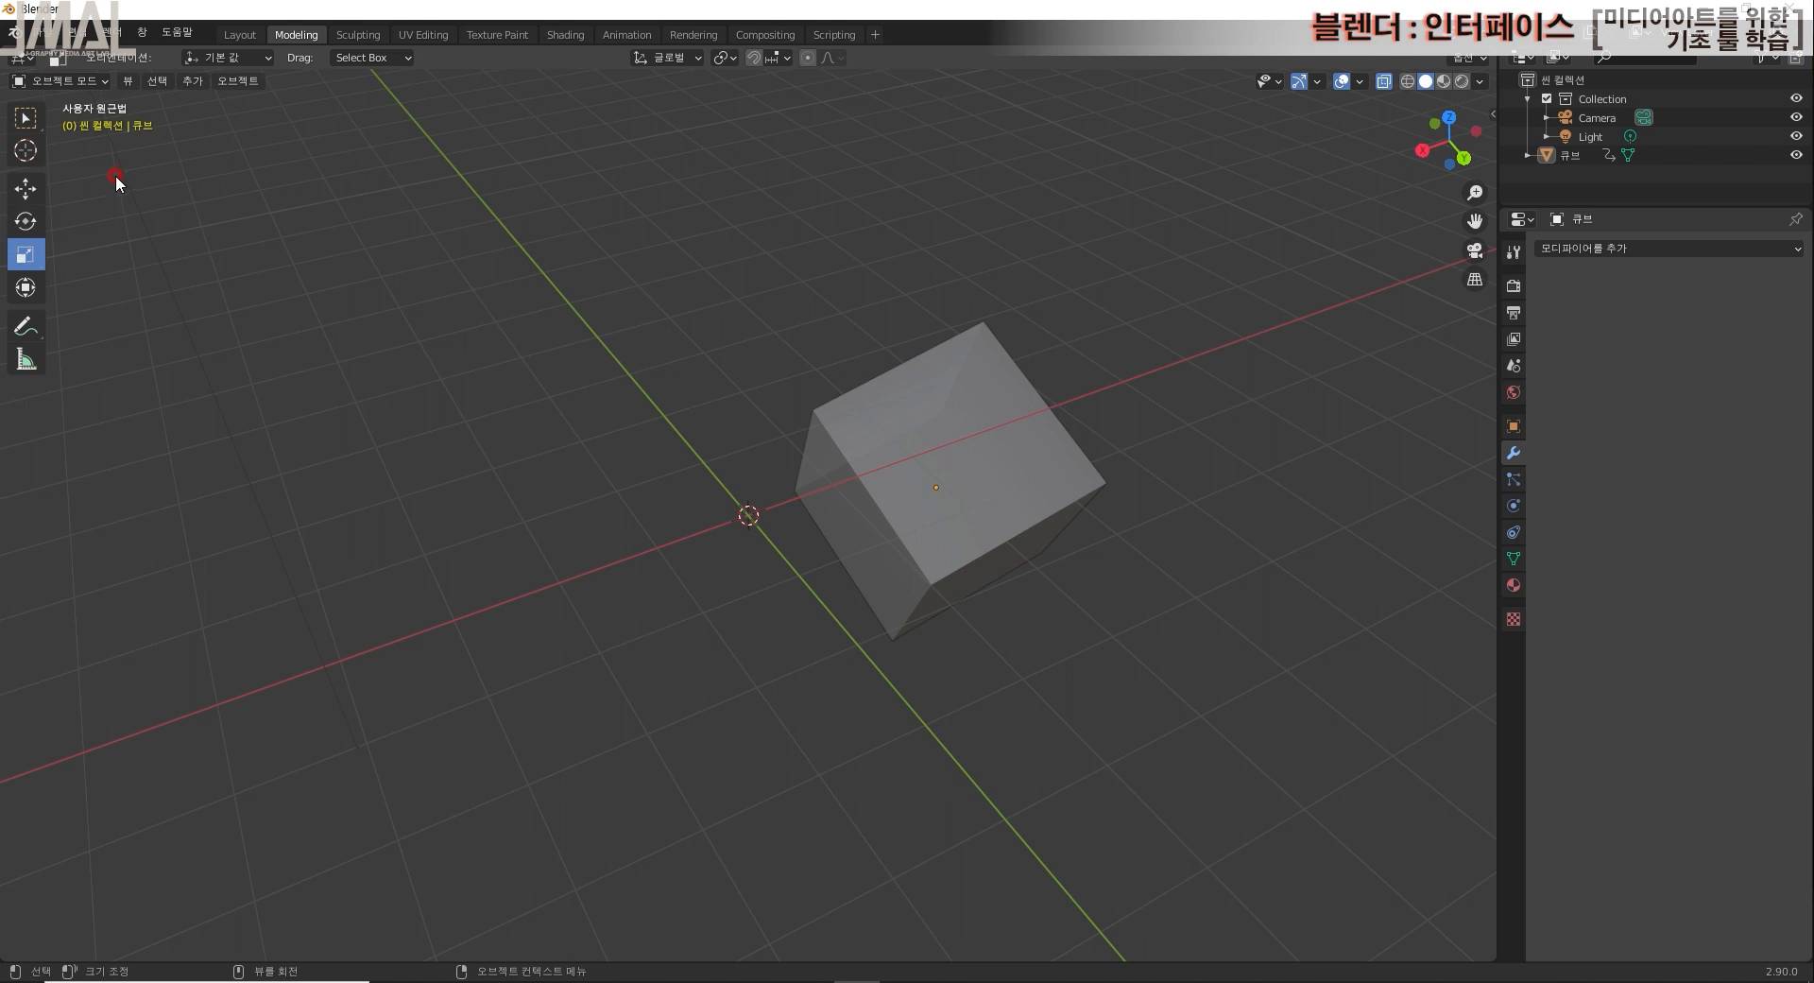
Step: Cycle through the selection, Move, Rotate and Scale tools several times, ending with the Move tool active
{"action": "key", "text": "q"}
{"action": "key", "text": "w"}
{"action": "key", "text": "e"}
{"action": "key", "text": "r"}
{"action": "key", "text": "w"}
{"action": "key", "text": "e"}
{"action": "key", "text": "r"}
{"action": "key", "text": "q"}
{"action": "key", "text": "w"}
{"action": "key", "text": "e"}
{"action": "key", "text": "r"}
{"action": "key", "text": "w"}
{"action": "key", "text": "e"}
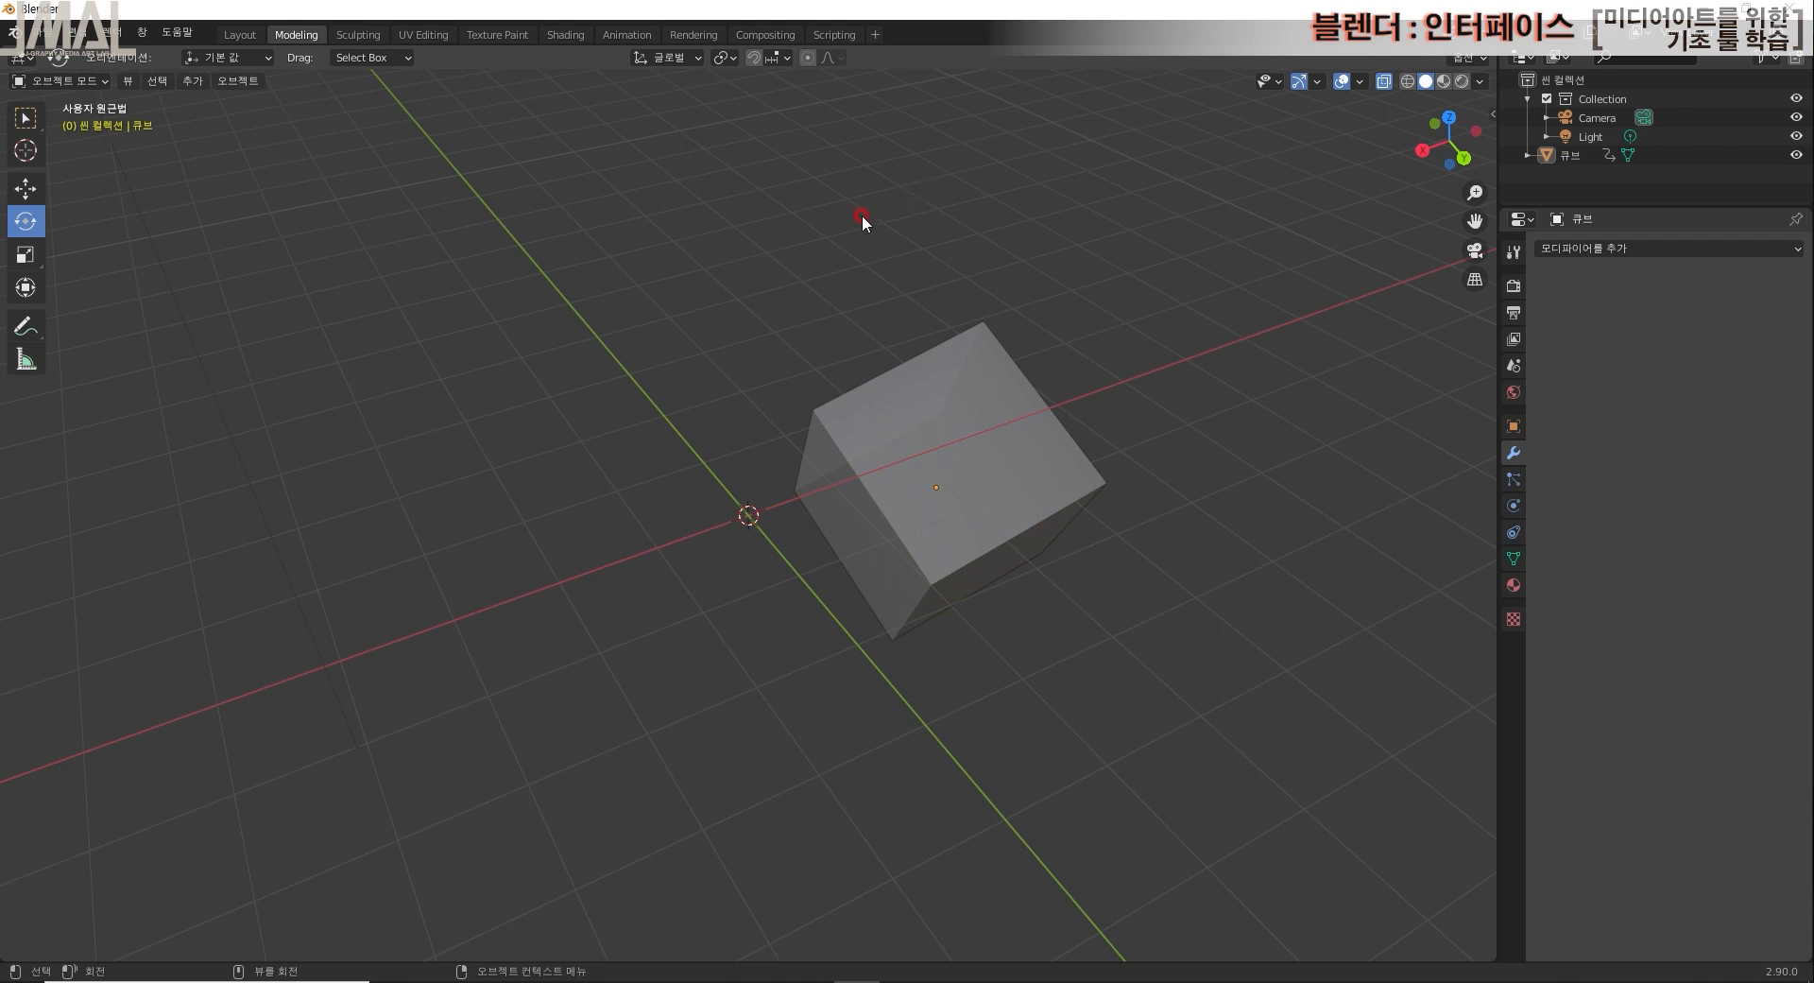
{"action": "key", "text": "w"}
{"action": "key", "text": "e"}
{"action": "key", "text": "r"}
{"action": "key", "text": "q"}
{"action": "key", "text": "w"}
{"action": "key", "text": "e"}
{"action": "key", "text": "r"}
{"action": "key", "text": "w"}
{"action": "key", "text": "e"}
{"action": "key", "text": "r"}
{"action": "key", "text": "w"}
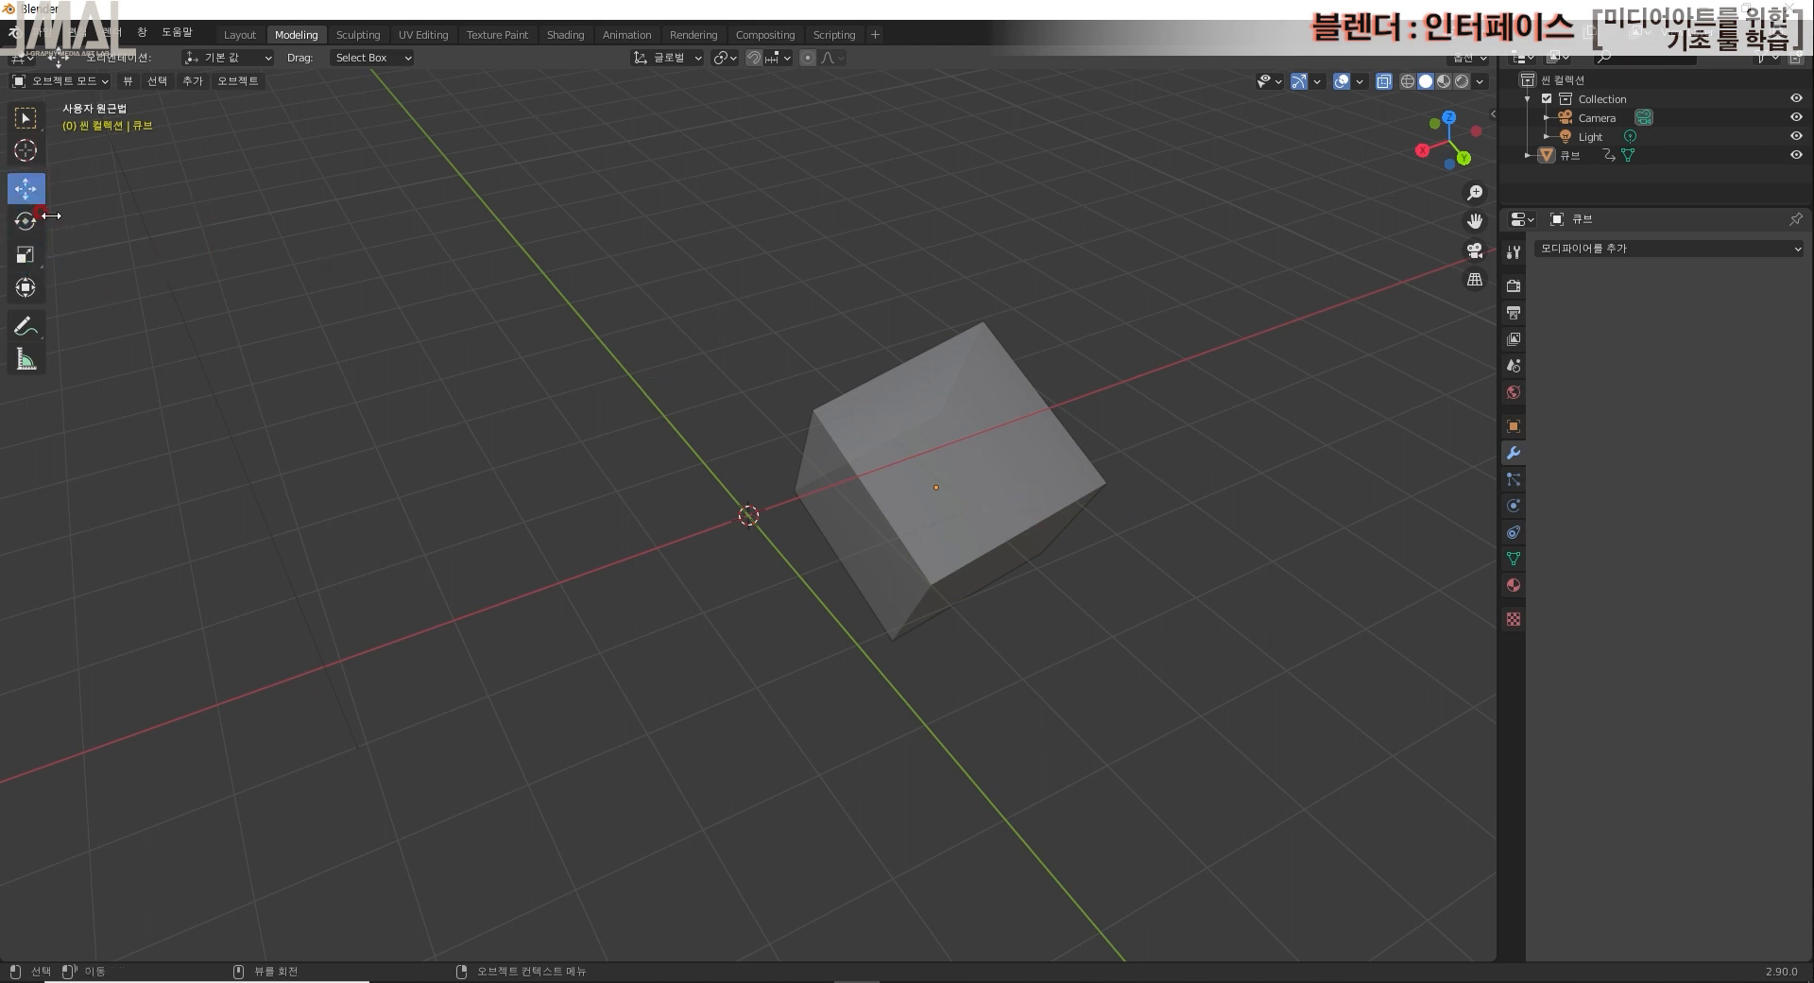
{"action": "key", "text": "e"}
{"action": "key", "text": "r"}
{"action": "key", "text": "e"}
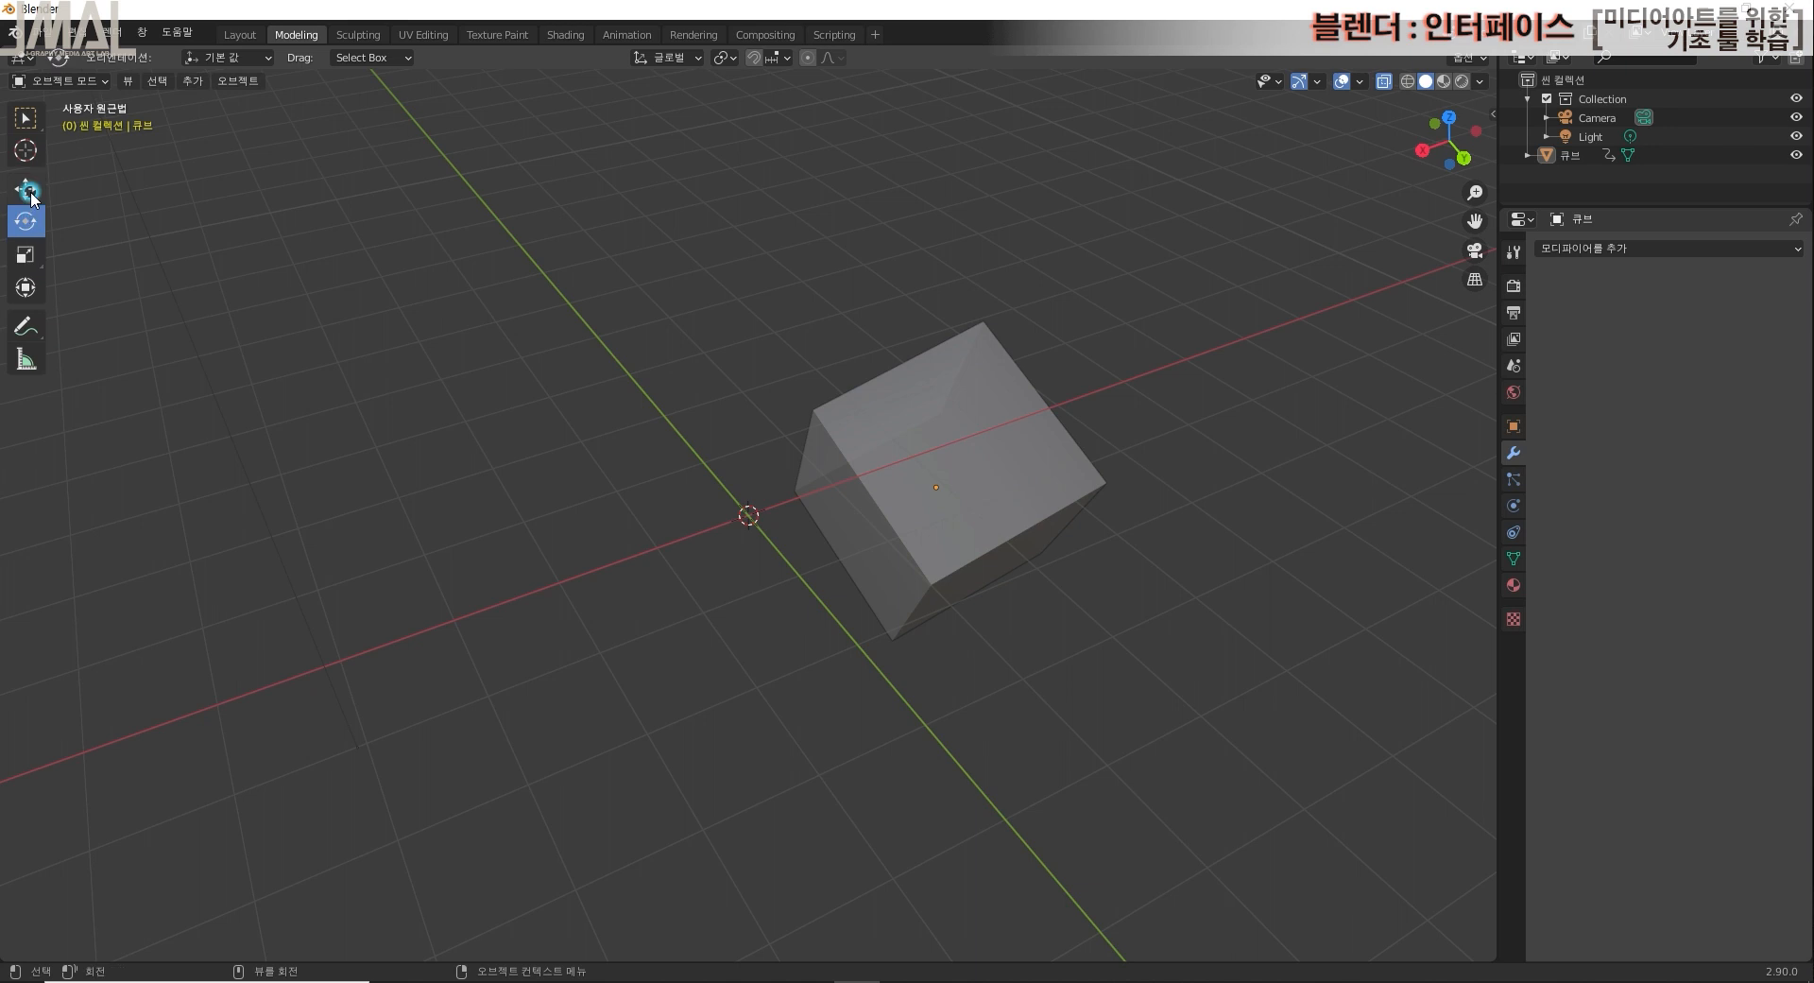
{"action": "left_click", "coordinate": [27, 191]}
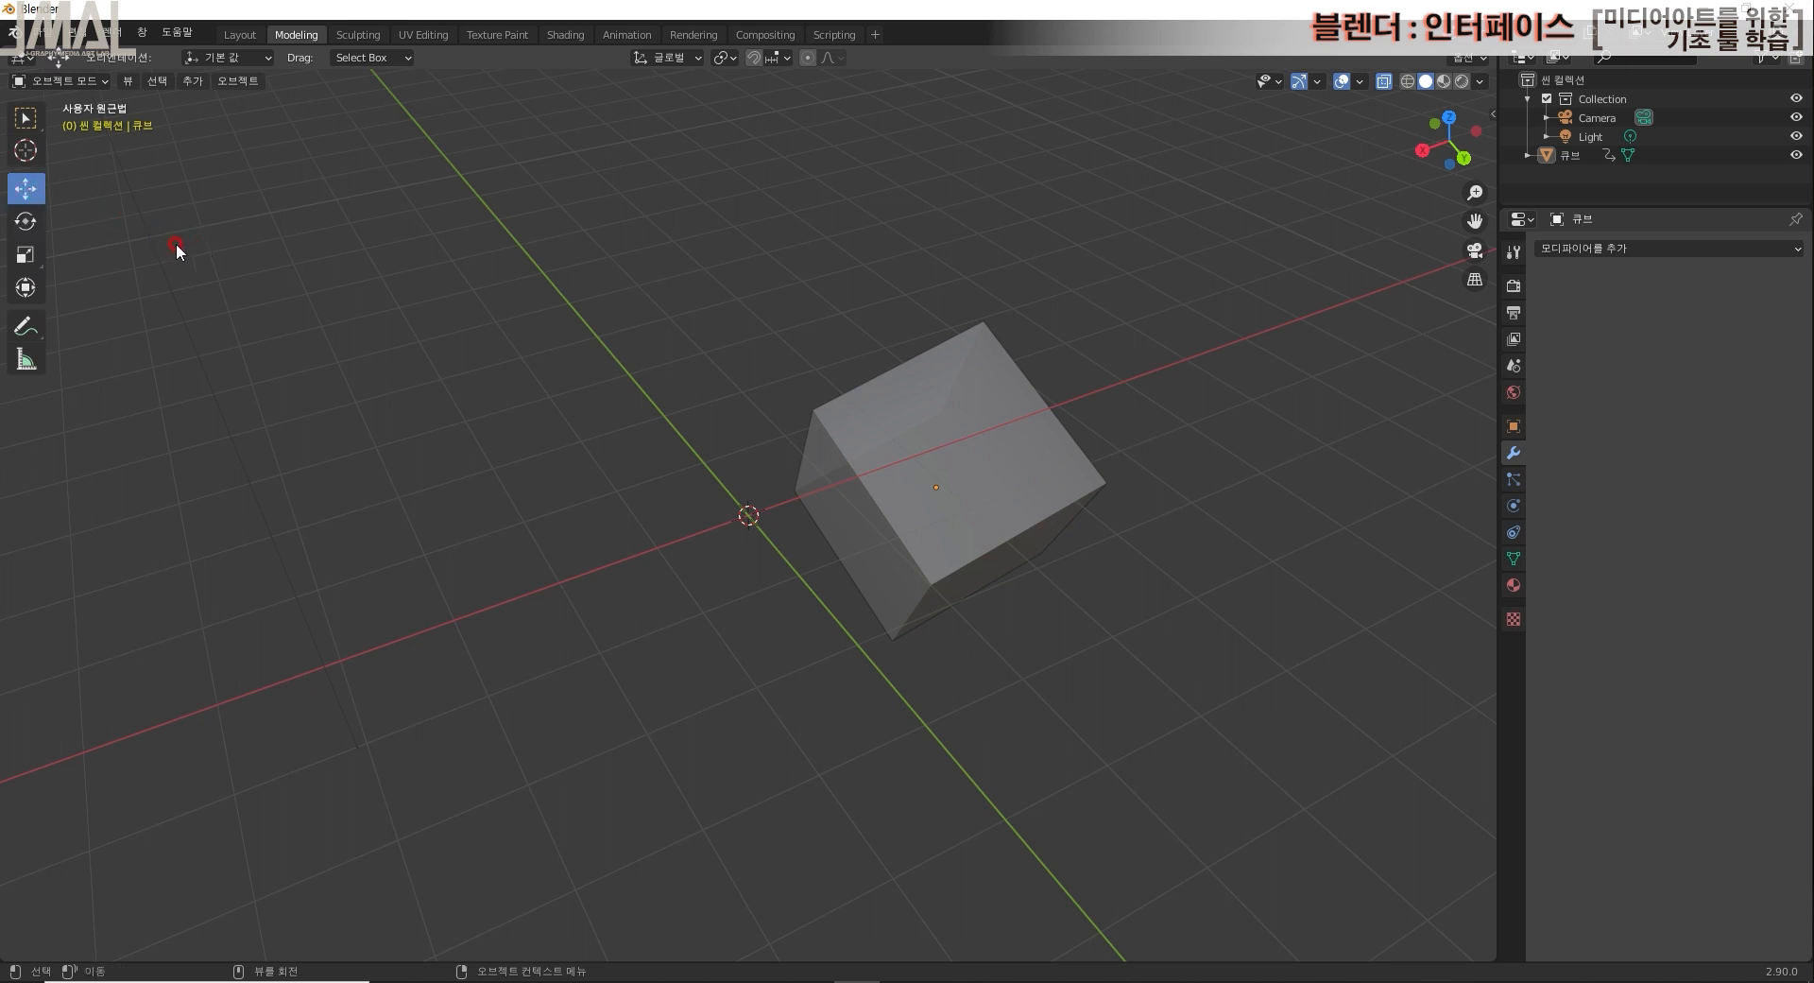
Step: Draw two freehand strokes beside the cube with the Annotate tool and undo both
{"action": "left_click", "coordinate": [26, 327]}
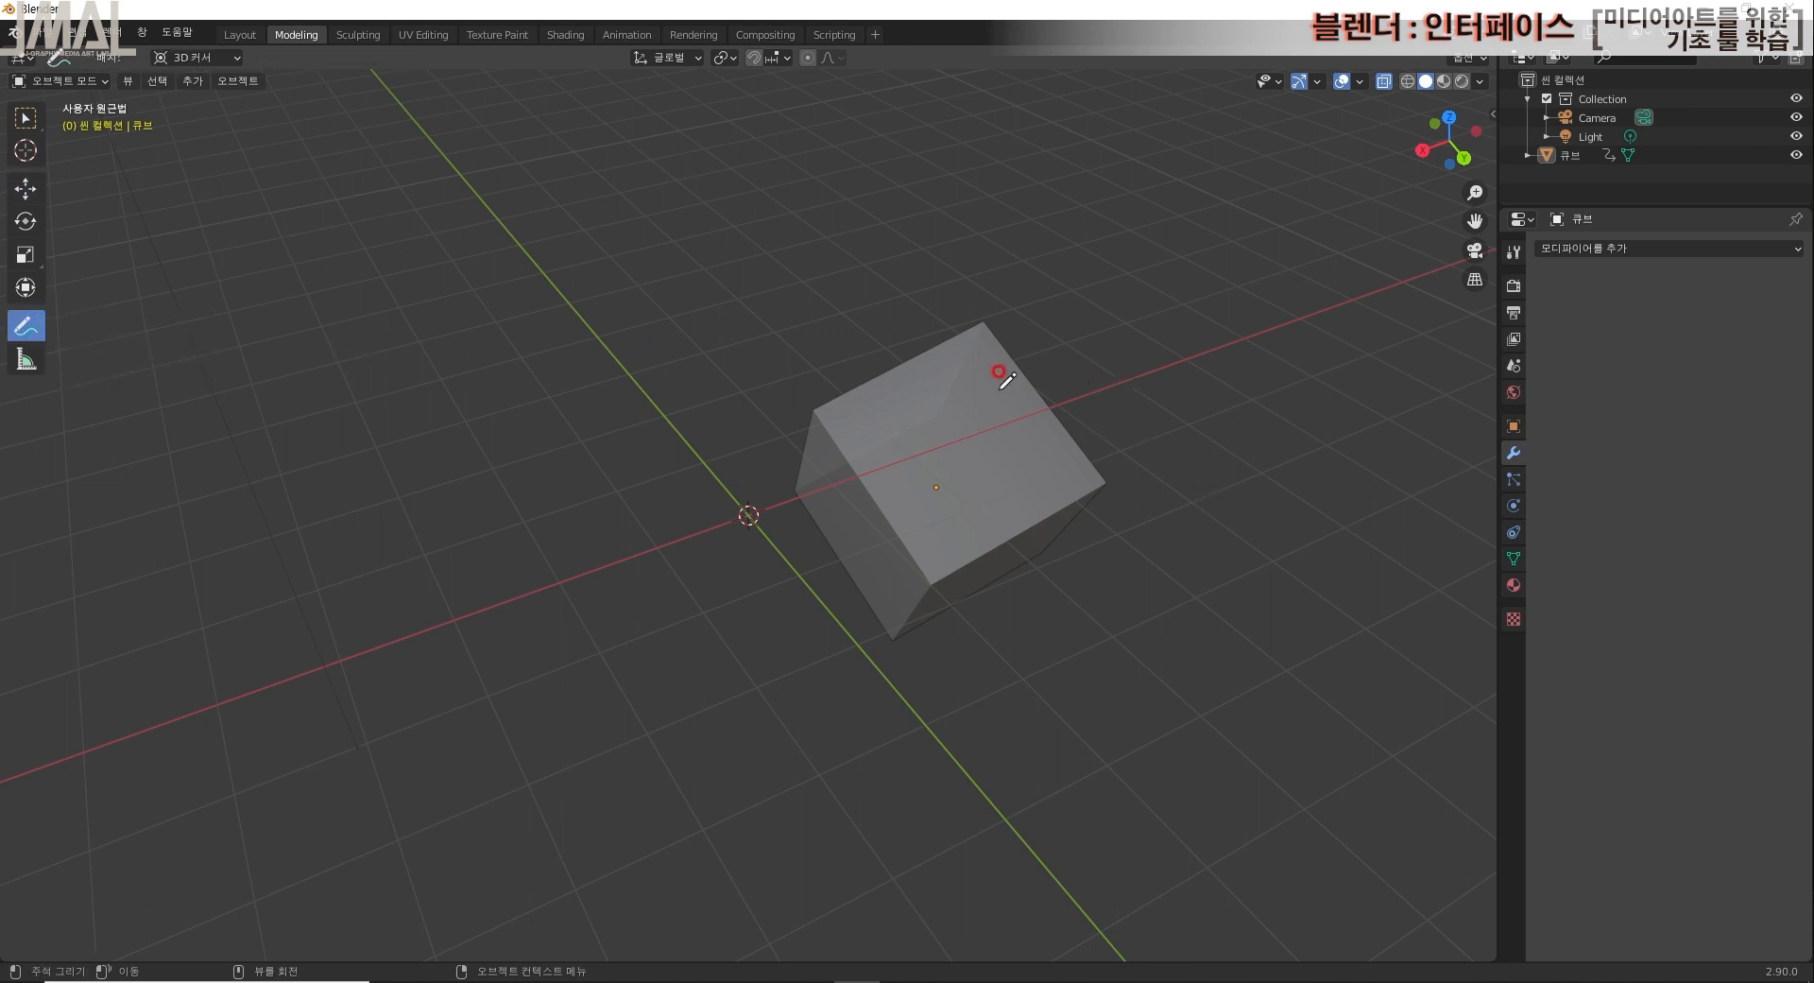
{"action": "left_click_drag", "start_coordinate": [999, 387], "coordinate": [1332, 205]}
{"action": "mouse_move", "coordinate": [1285, 267]}
{"action": "left_mouse_down"}
{"action": "mouse_move", "coordinate": [1385, 232]}
{"action": "mouse_move", "coordinate": [1455, 243]}
{"action": "left_mouse_up"}
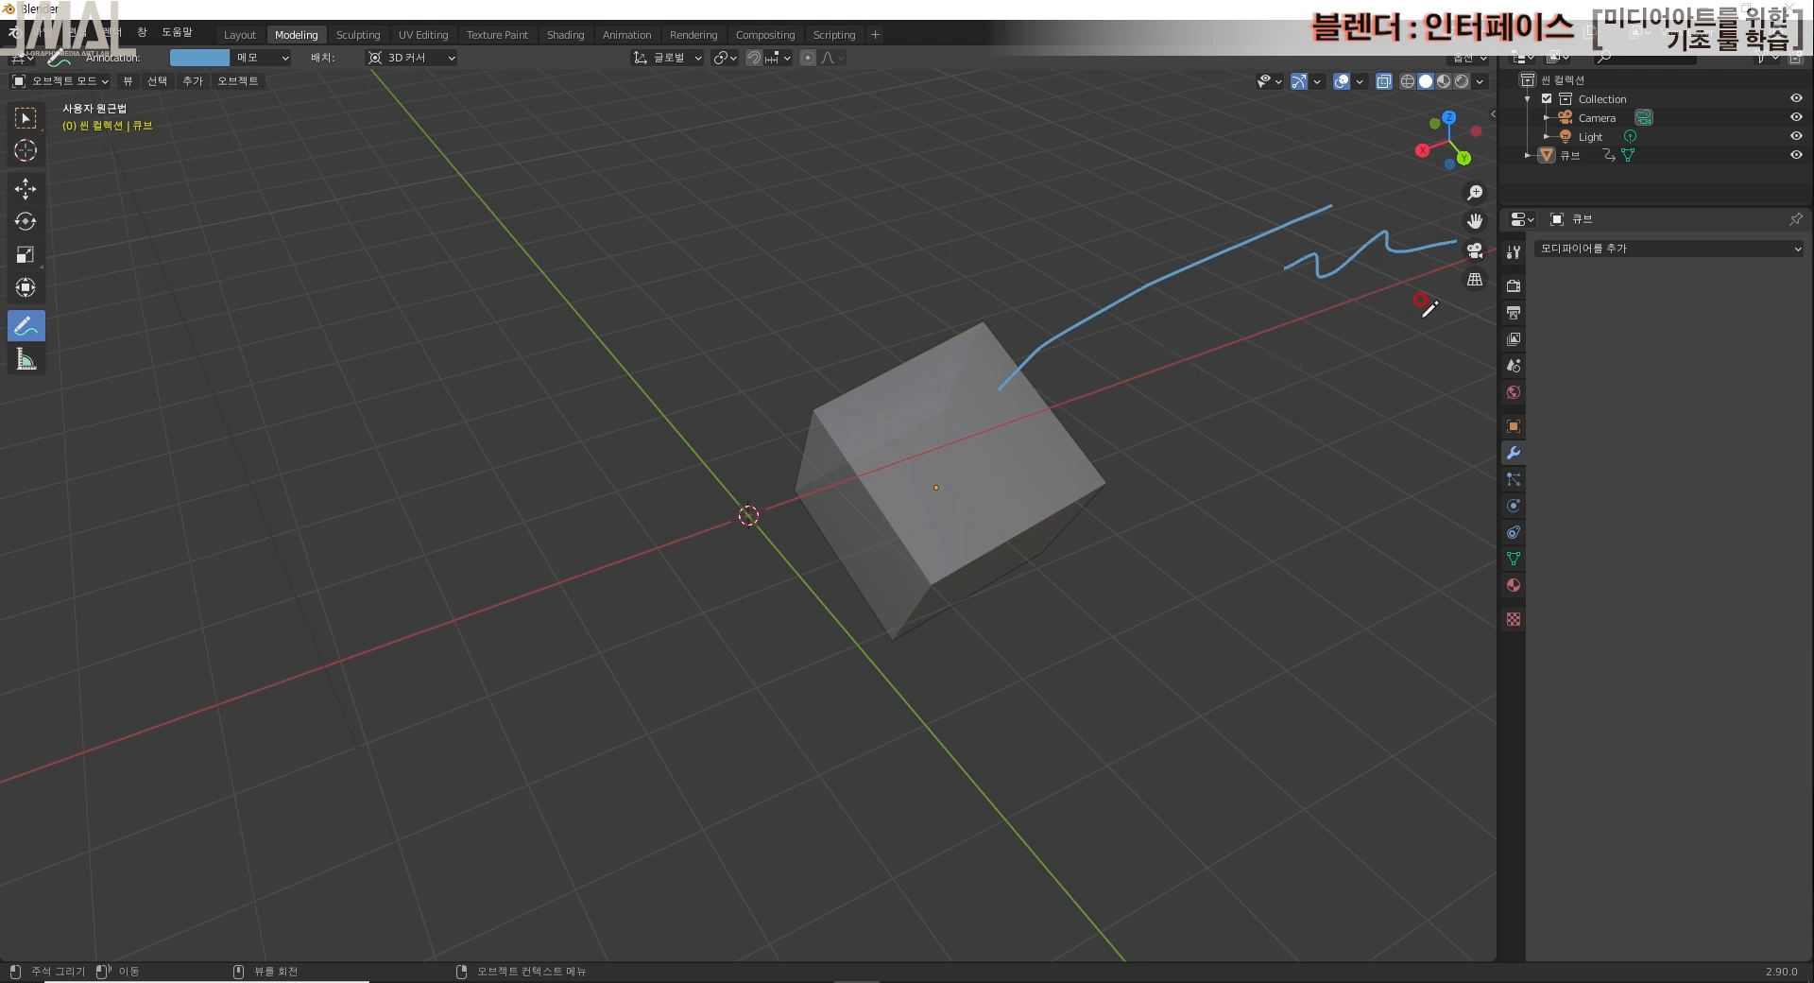
{"action": "key", "text": "ctrl+z"}
{"action": "key", "text": "ctrl+z"}
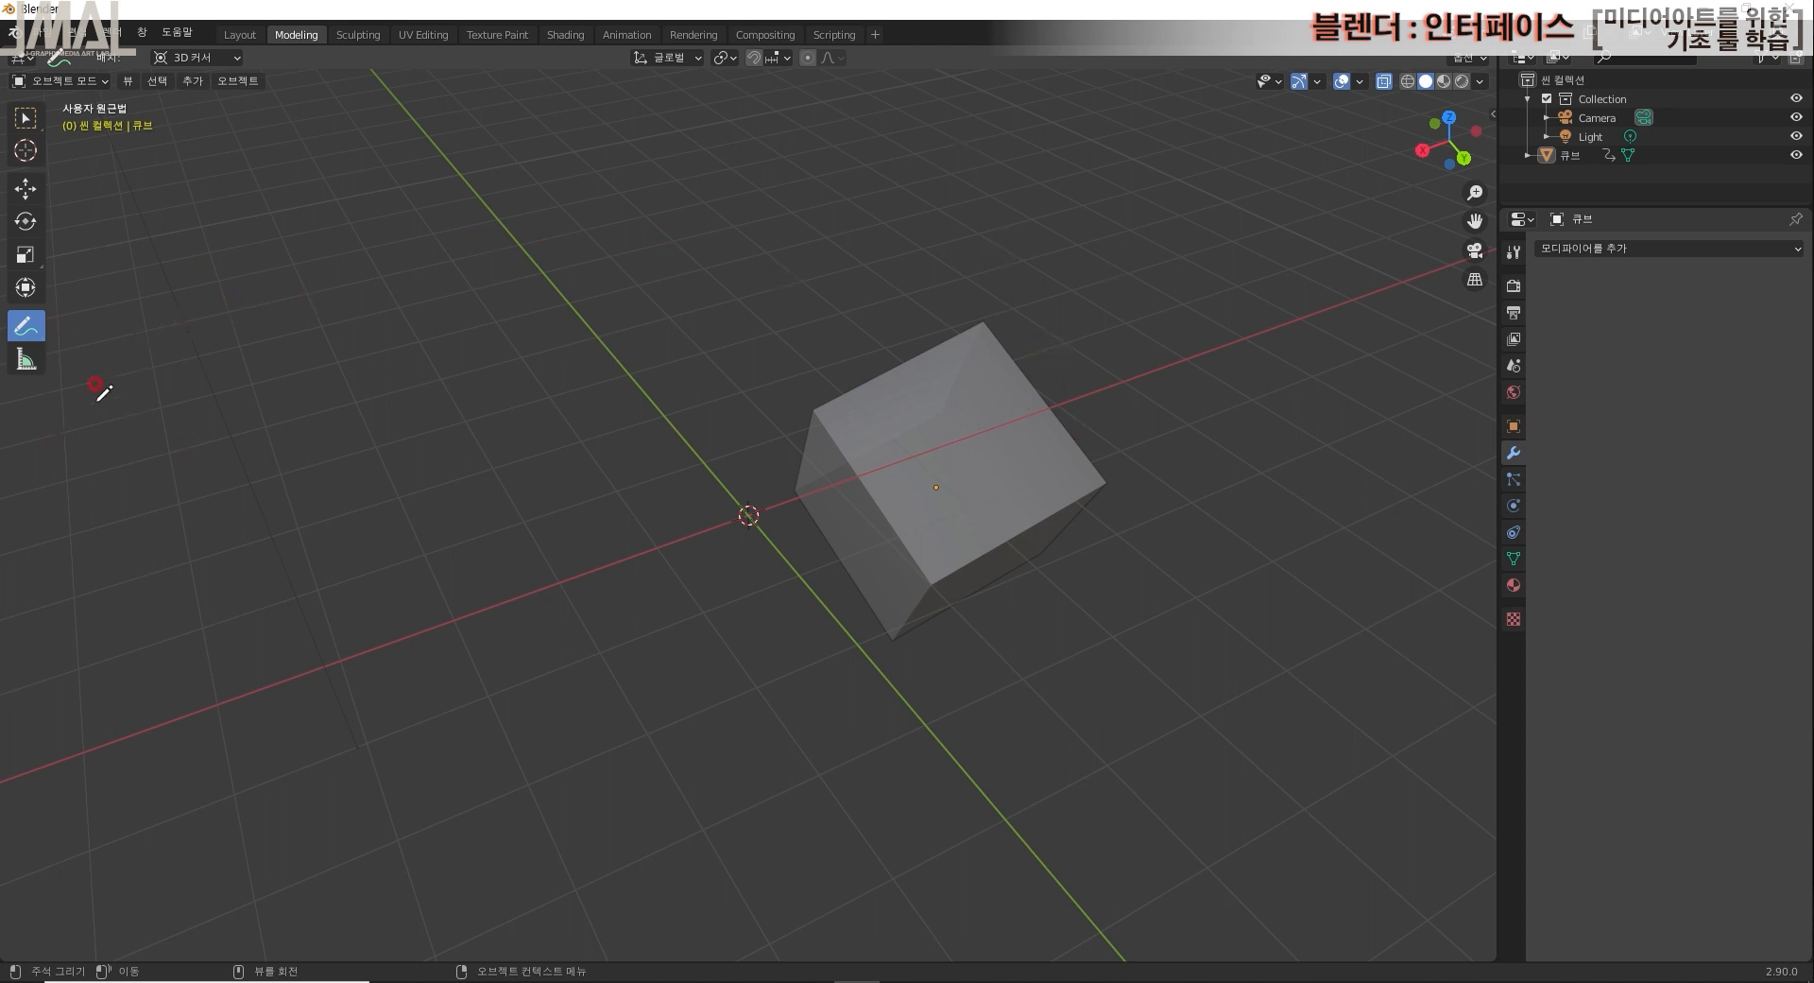
Step: Measure diagonally across the cube's upper face between opposite corners and undo the measurement
{"action": "left_click", "coordinate": [26, 358]}
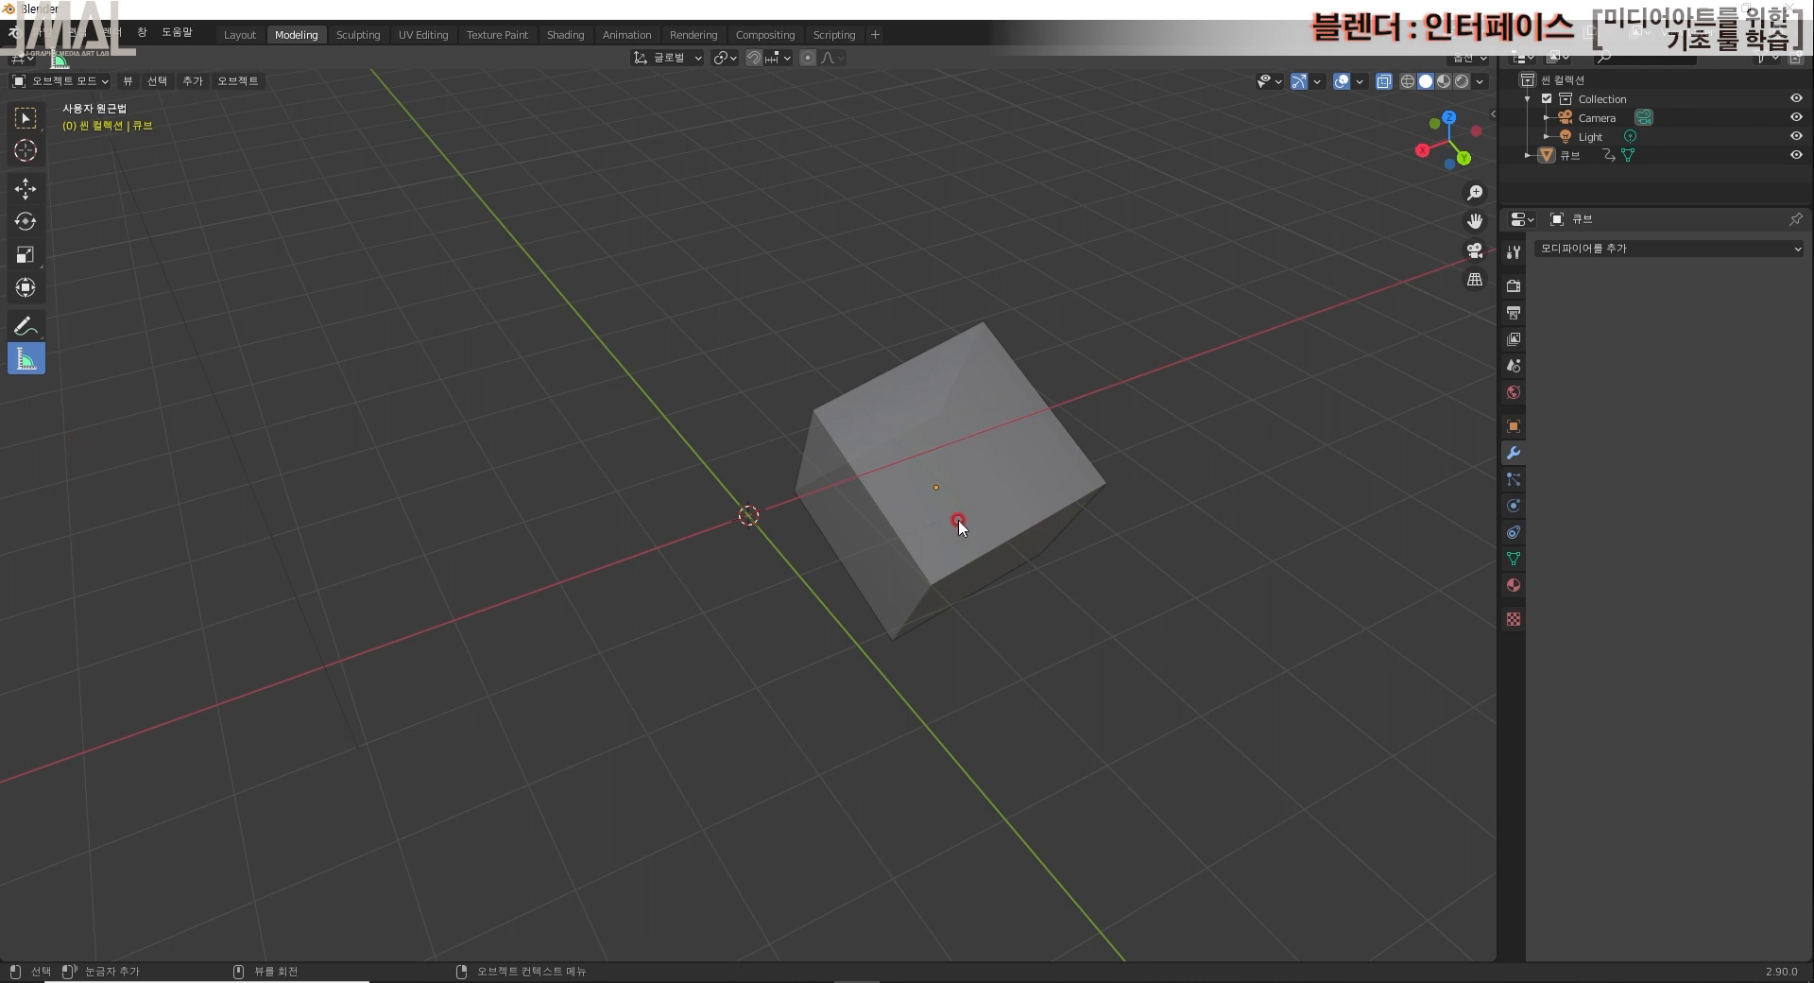
{"action": "left_click_drag", "start_coordinate": [813, 410], "coordinate": [1103, 482]}
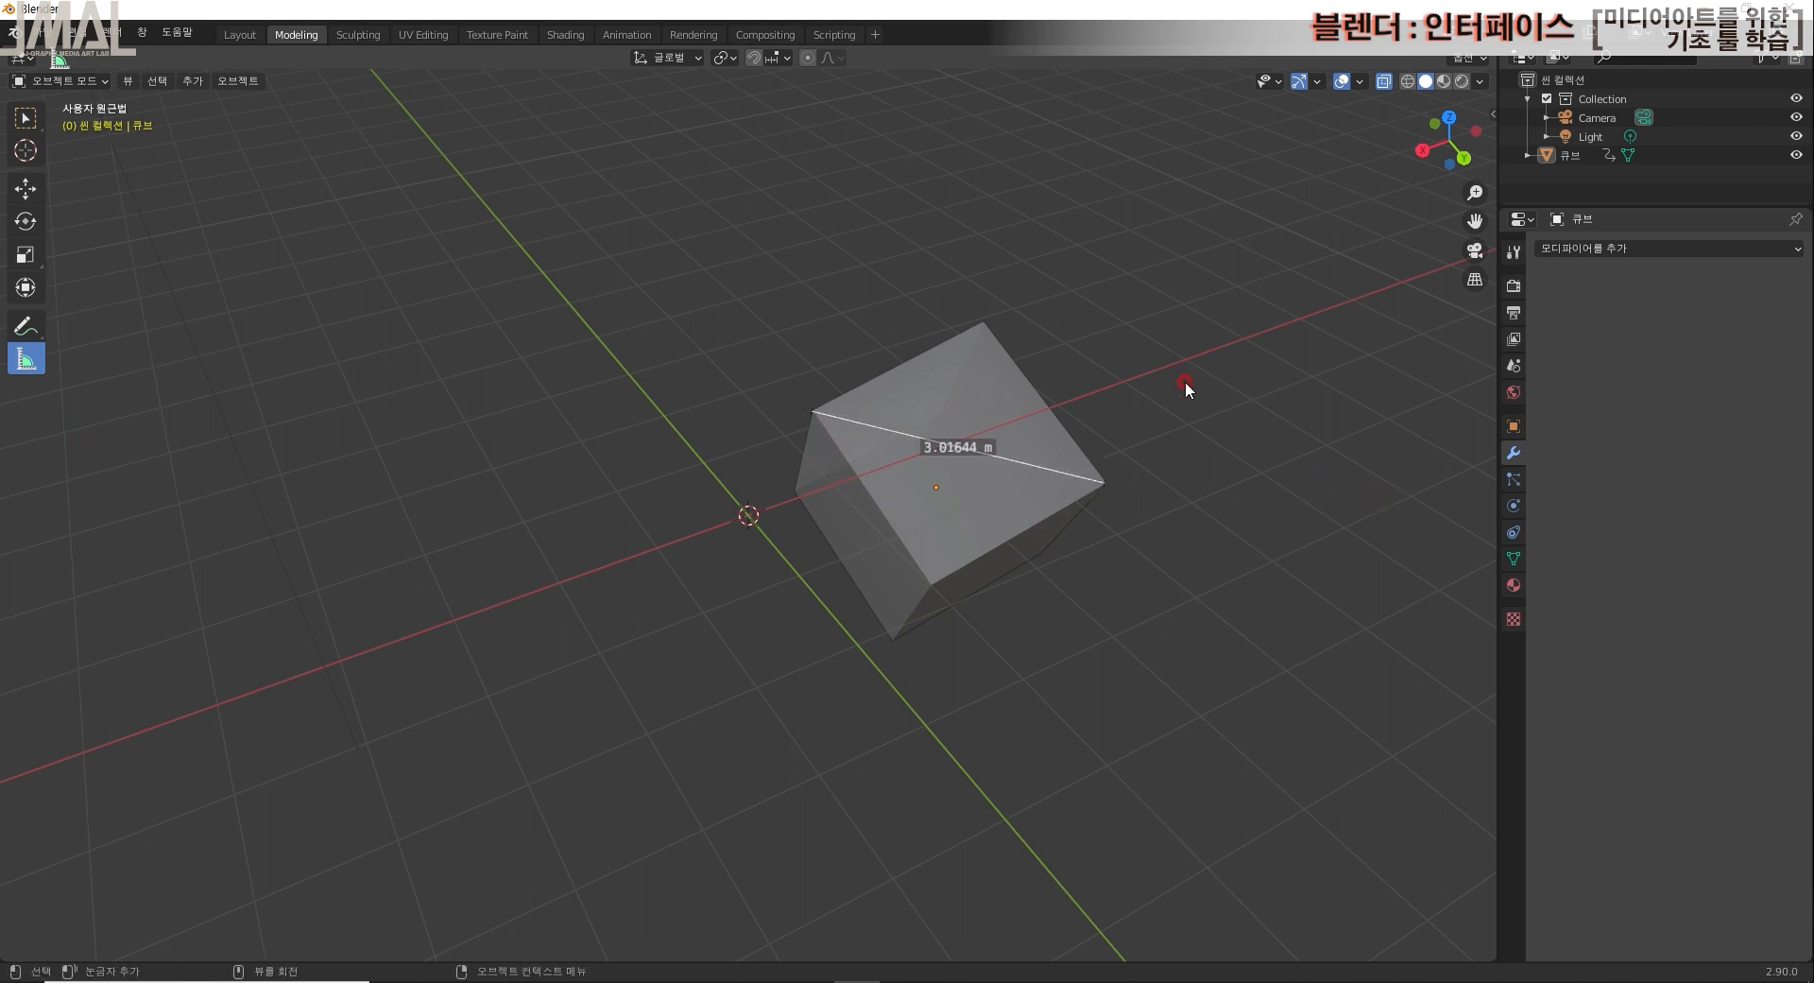
{"action": "key", "text": "ctrl+z"}
Step: Alternate several times between the Annotate and Measure tools, leaving the Annotate tool active
{"action": "left_click", "coordinate": [23, 324]}
{"action": "left_click", "coordinate": [25, 359]}
{"action": "left_click", "coordinate": [24, 328]}
{"action": "left_click", "coordinate": [25, 359]}
{"action": "left_click", "coordinate": [23, 329]}
{"action": "left_click", "coordinate": [26, 367]}
{"action": "left_click", "coordinate": [23, 328]}
{"action": "left_click", "coordinate": [24, 359]}
{"action": "left_click", "coordinate": [24, 329]}
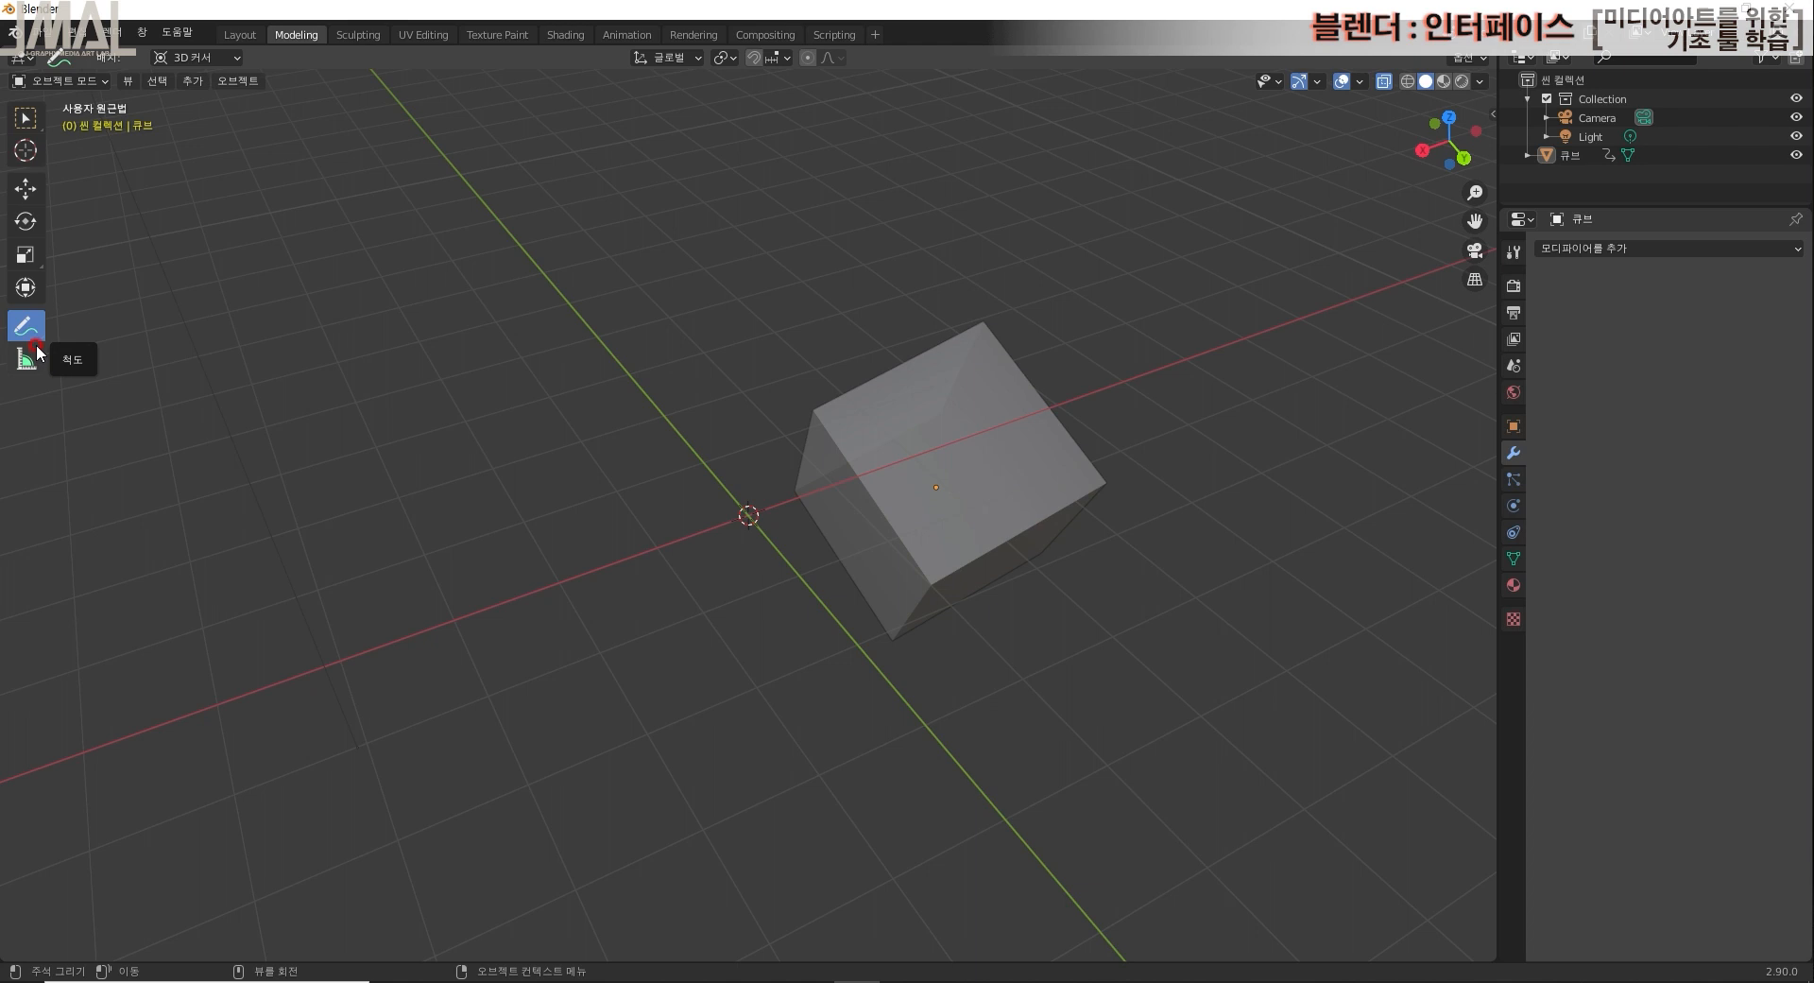
Step: Go through the Transform, Move, Rotate and Scale tools, leaving the Scale tool active
{"action": "left_click", "coordinate": [28, 288]}
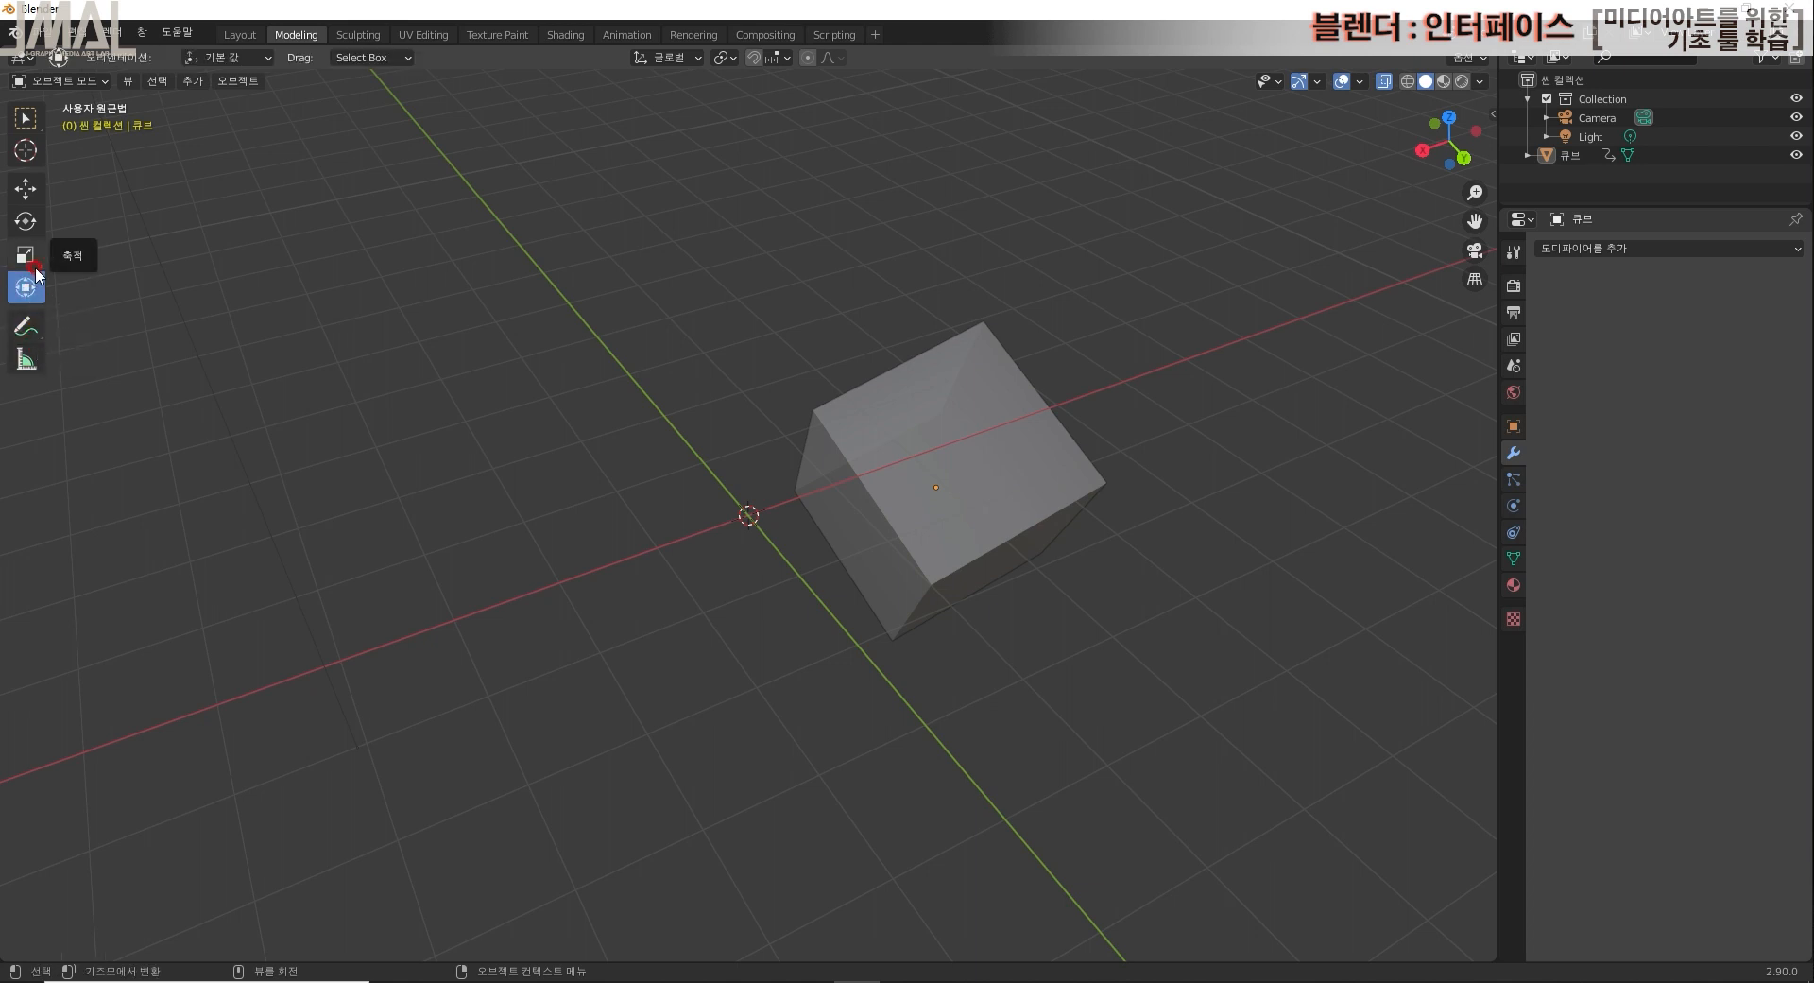
{"action": "left_click", "coordinate": [27, 190]}
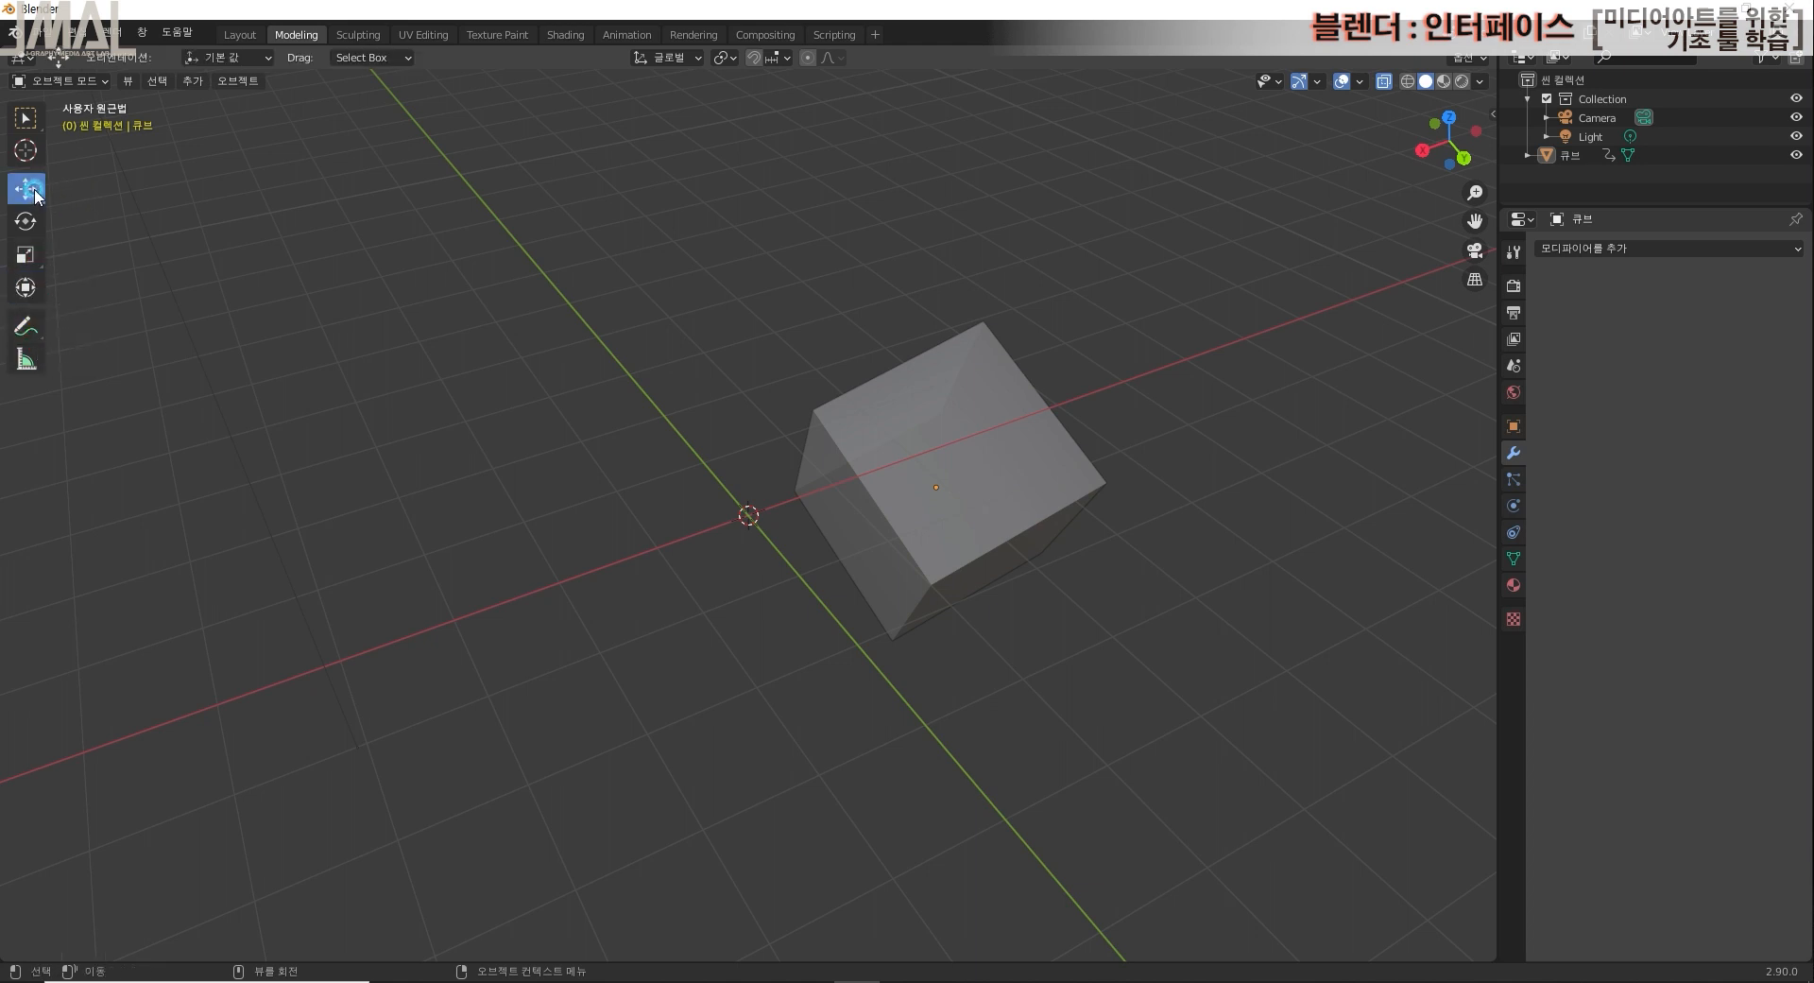
{"action": "left_click", "coordinate": [26, 221]}
{"action": "left_click", "coordinate": [25, 254]}
{"action": "left_click", "coordinate": [25, 287]}
{"action": "left_click", "coordinate": [25, 189]}
{"action": "left_click", "coordinate": [22, 256]}
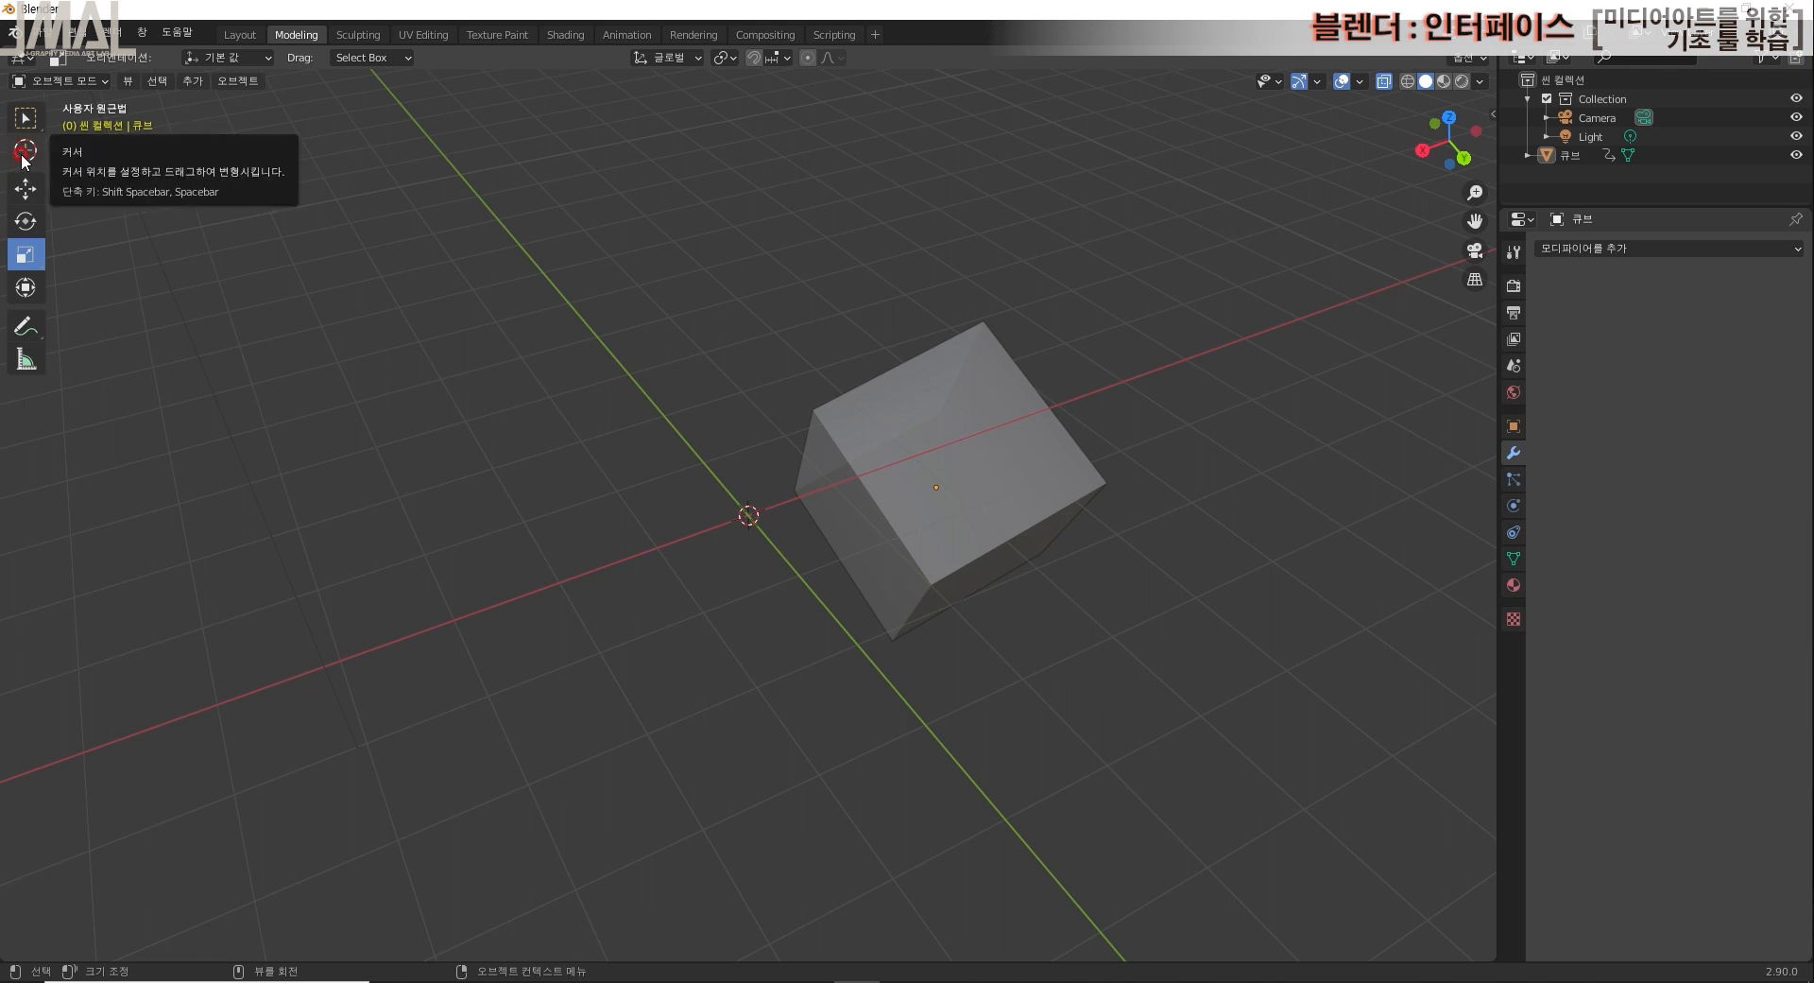
Step: Place the 3D cursor on the cube's upper corner nearest the world origin using the Cursor tool
{"action": "left_click", "coordinate": [23, 157]}
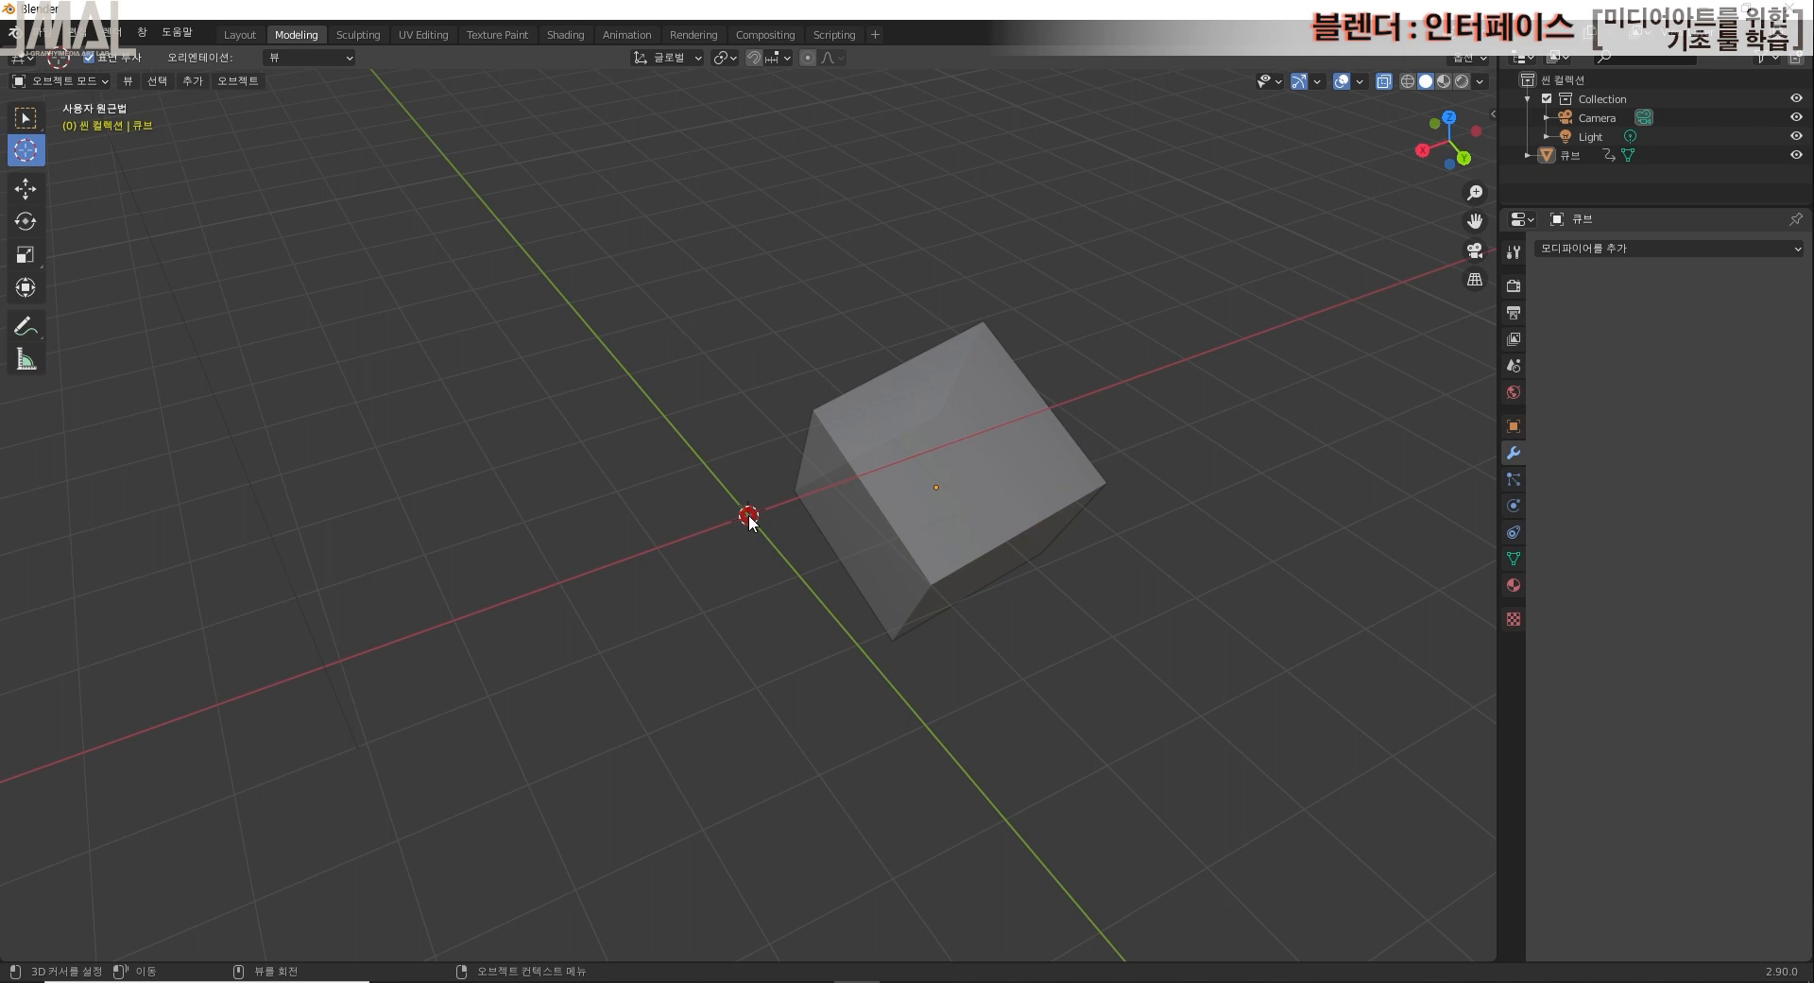
{"action": "mouse_move", "coordinate": [875, 608]}
{"action": "middle_mouse_down"}
{"action": "mouse_move", "coordinate": [1000, 604]}
{"action": "mouse_move", "coordinate": [802, 608]}
{"action": "mouse_move", "coordinate": [850, 599]}
{"action": "mouse_move", "coordinate": [879, 548]}
{"action": "mouse_move", "coordinate": [842, 596]}
{"action": "mouse_move", "coordinate": [798, 567]}
{"action": "mouse_move", "coordinate": [963, 583]}
{"action": "mouse_move", "coordinate": [909, 518]}
{"action": "mouse_move", "coordinate": [830, 537]}
{"action": "mouse_move", "coordinate": [870, 661]}
{"action": "mouse_move", "coordinate": [746, 555]}
{"action": "mouse_move", "coordinate": [762, 623]}
{"action": "mouse_move", "coordinate": [842, 583]}
{"action": "mouse_move", "coordinate": [813, 584]}
{"action": "mouse_move", "coordinate": [909, 607]}
{"action": "middle_mouse_up"}
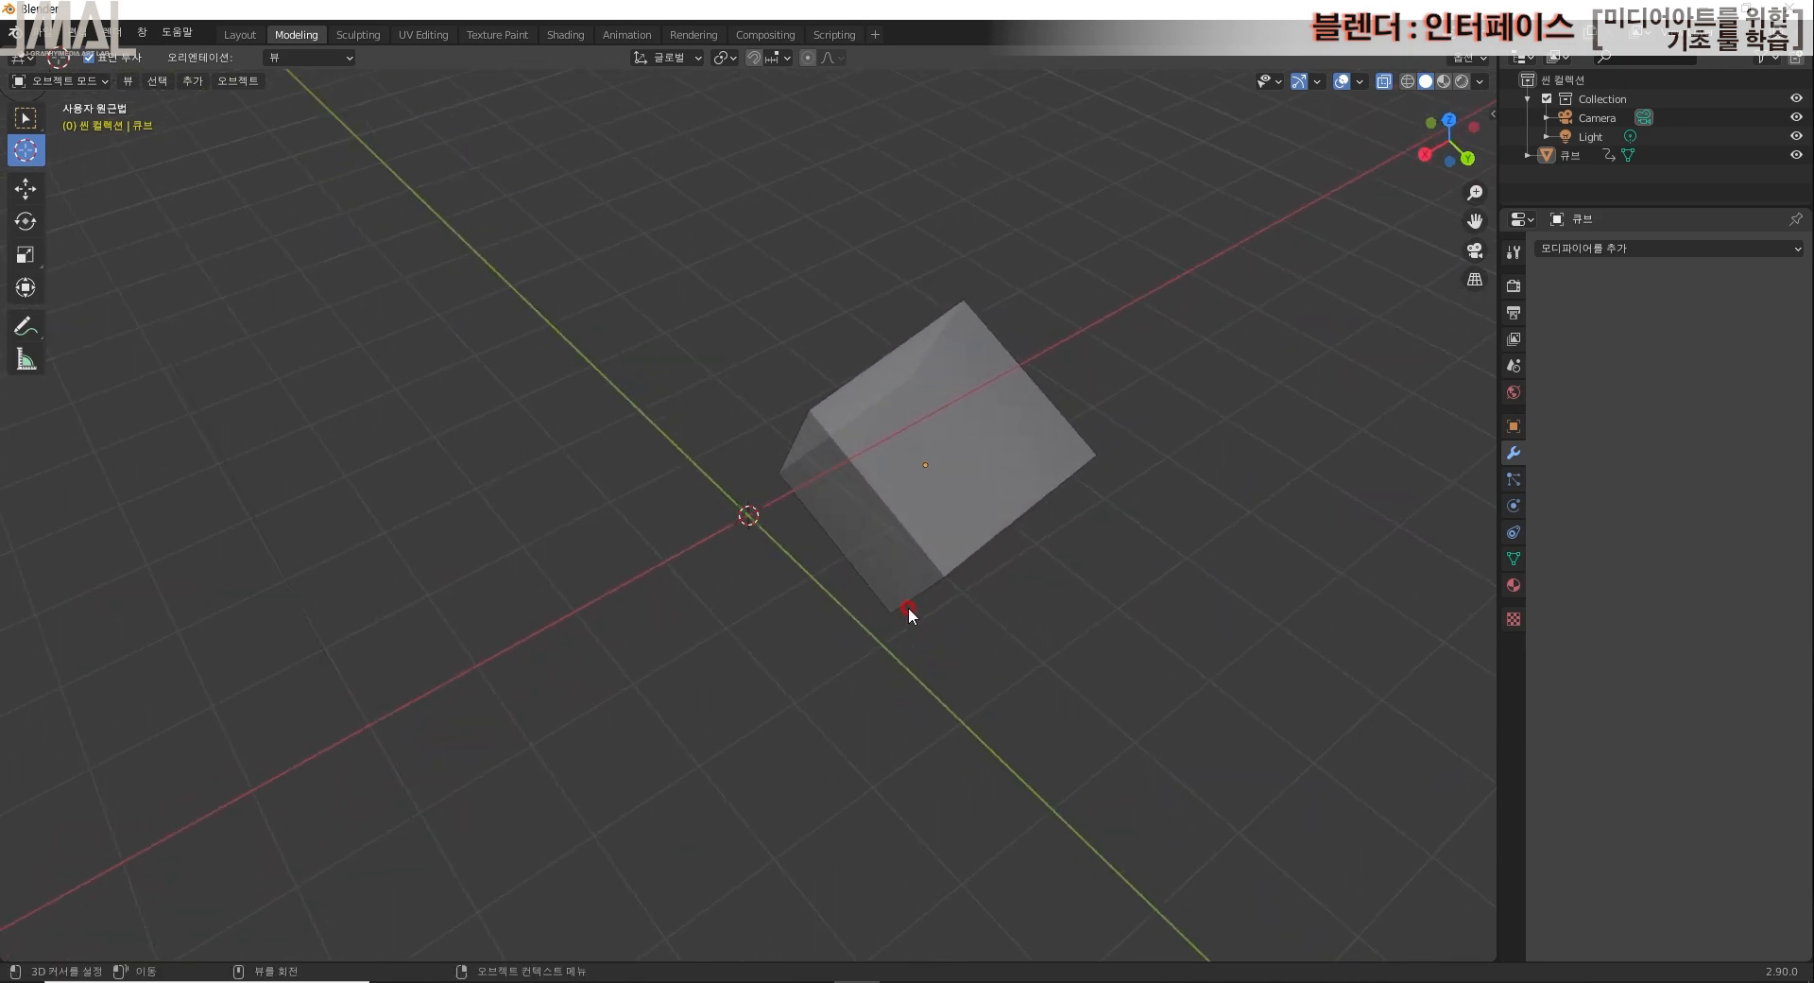
{"action": "middle_click_drag", "start_coordinate": [1007, 614], "coordinate": [939, 597]}
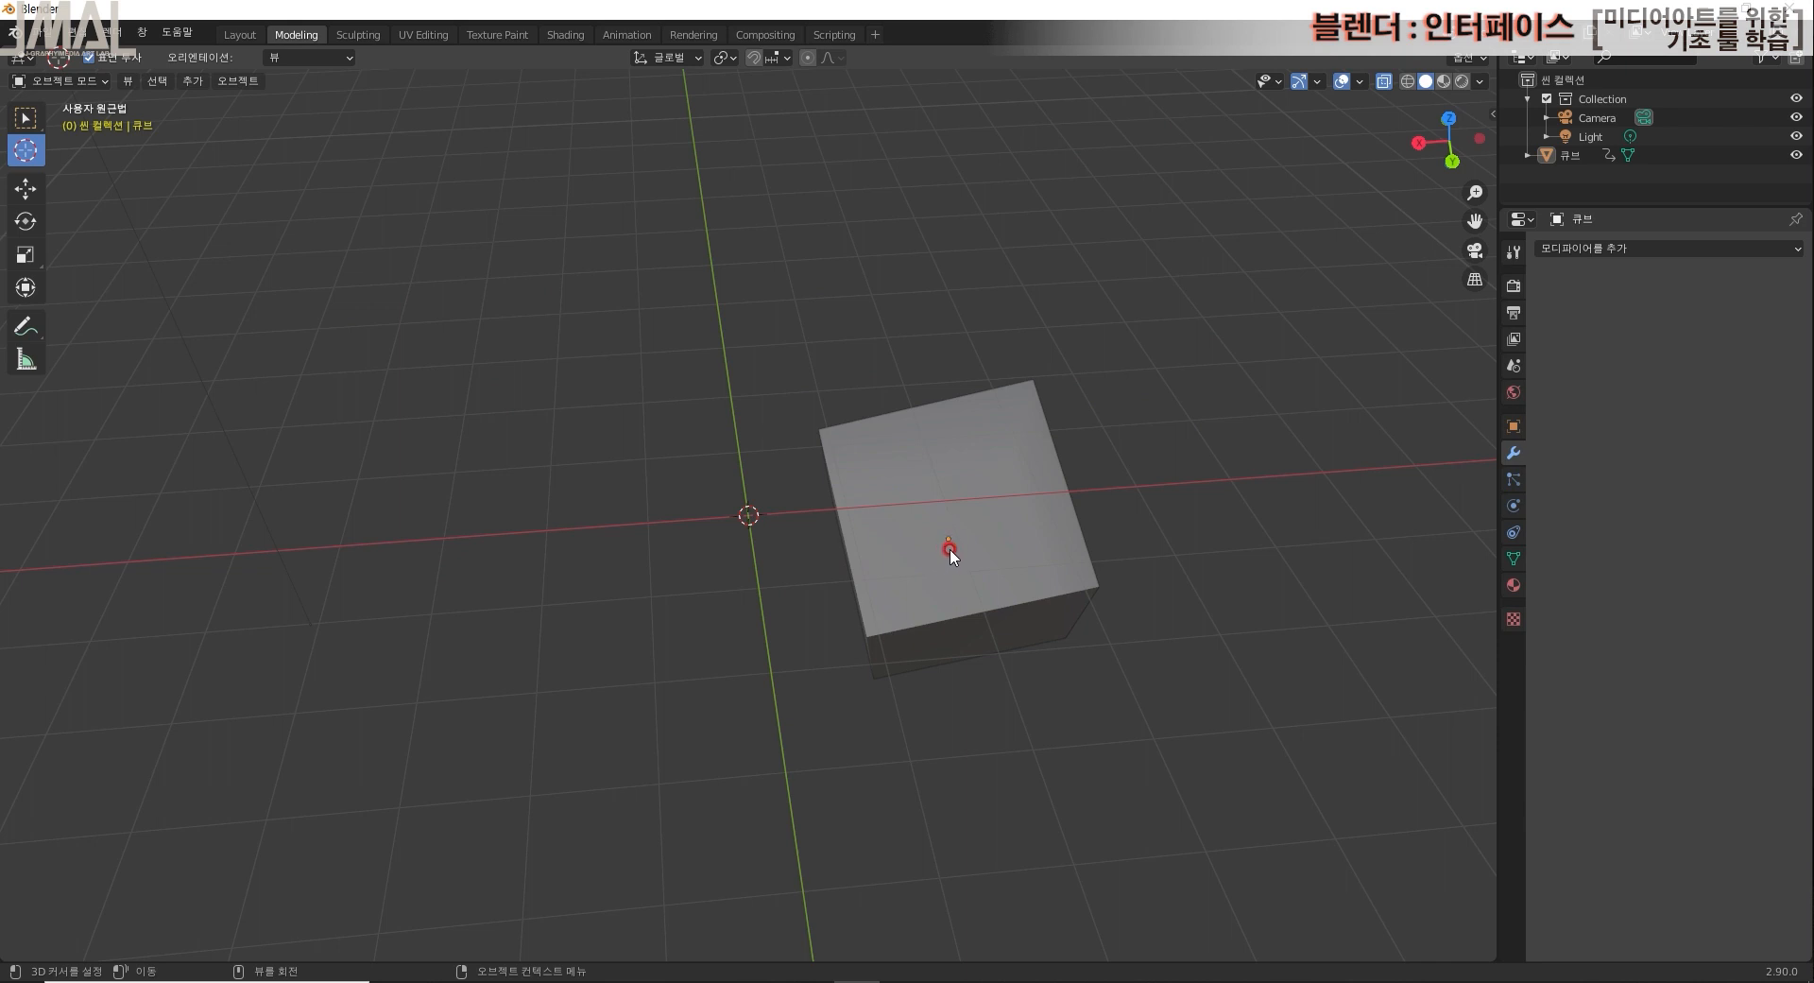
{"action": "middle_click_drag", "start_coordinate": [951, 551], "coordinate": [915, 539]}
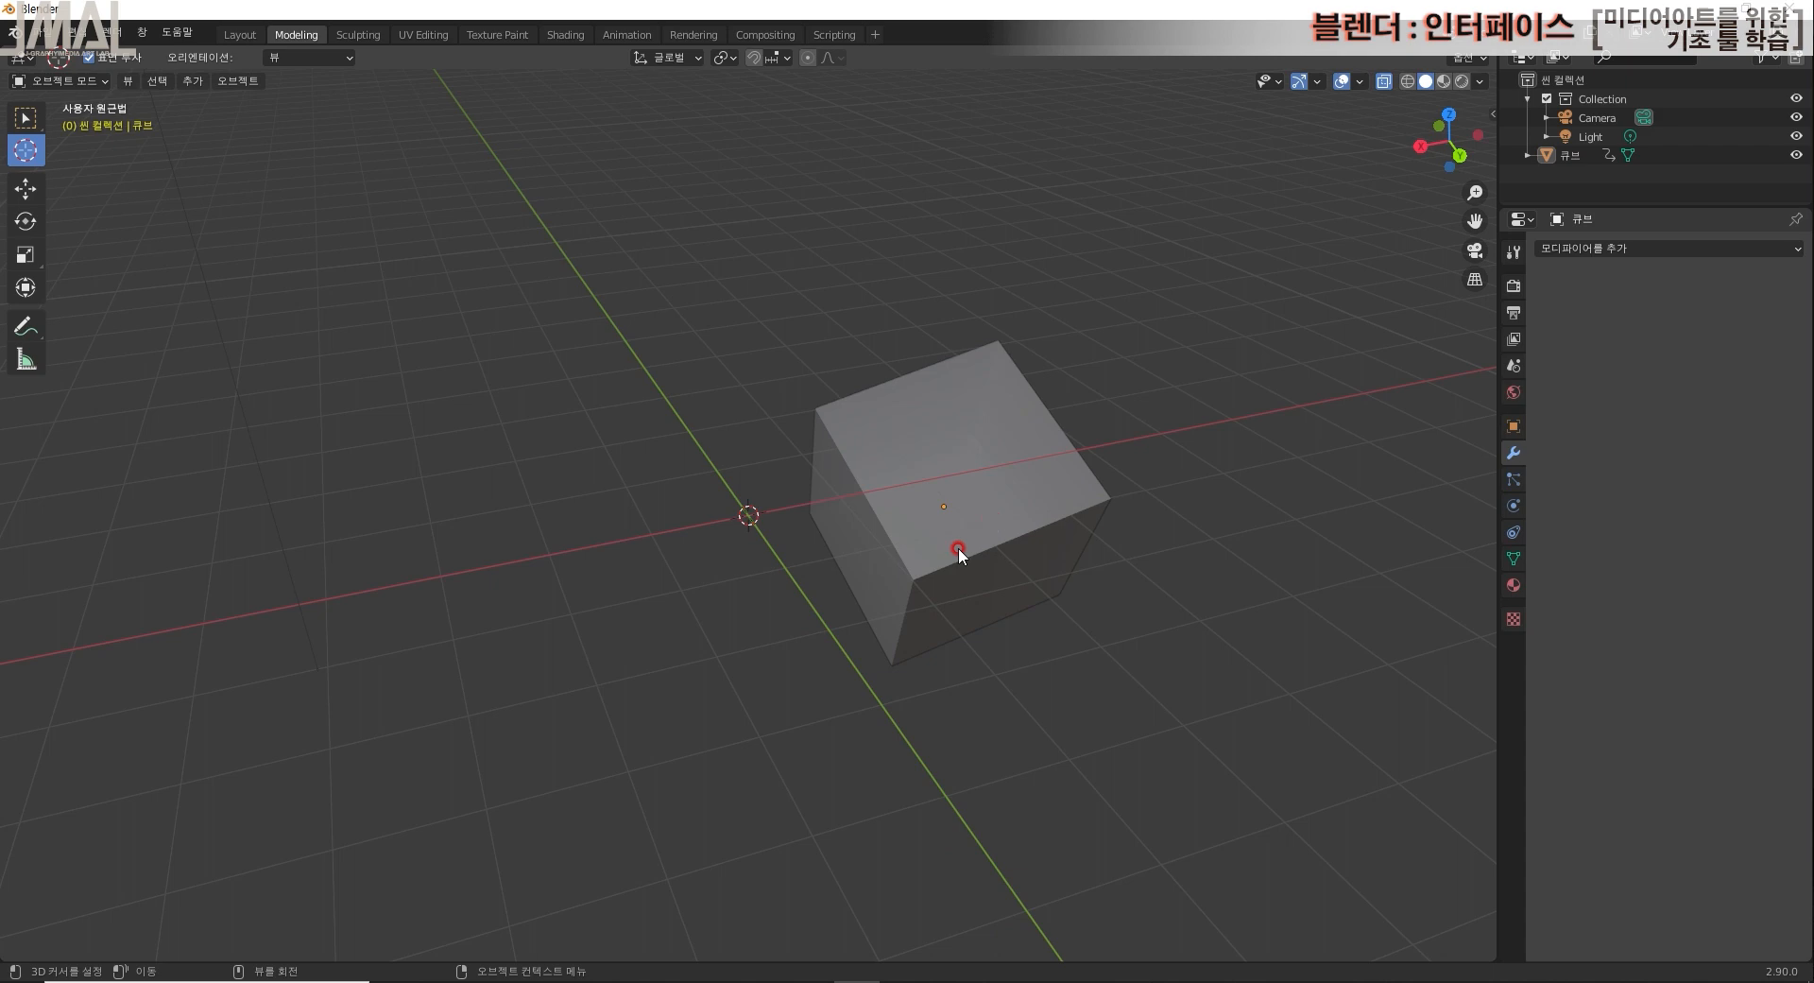
{"action": "middle_click_drag", "start_coordinate": [937, 503], "coordinate": [899, 541]}
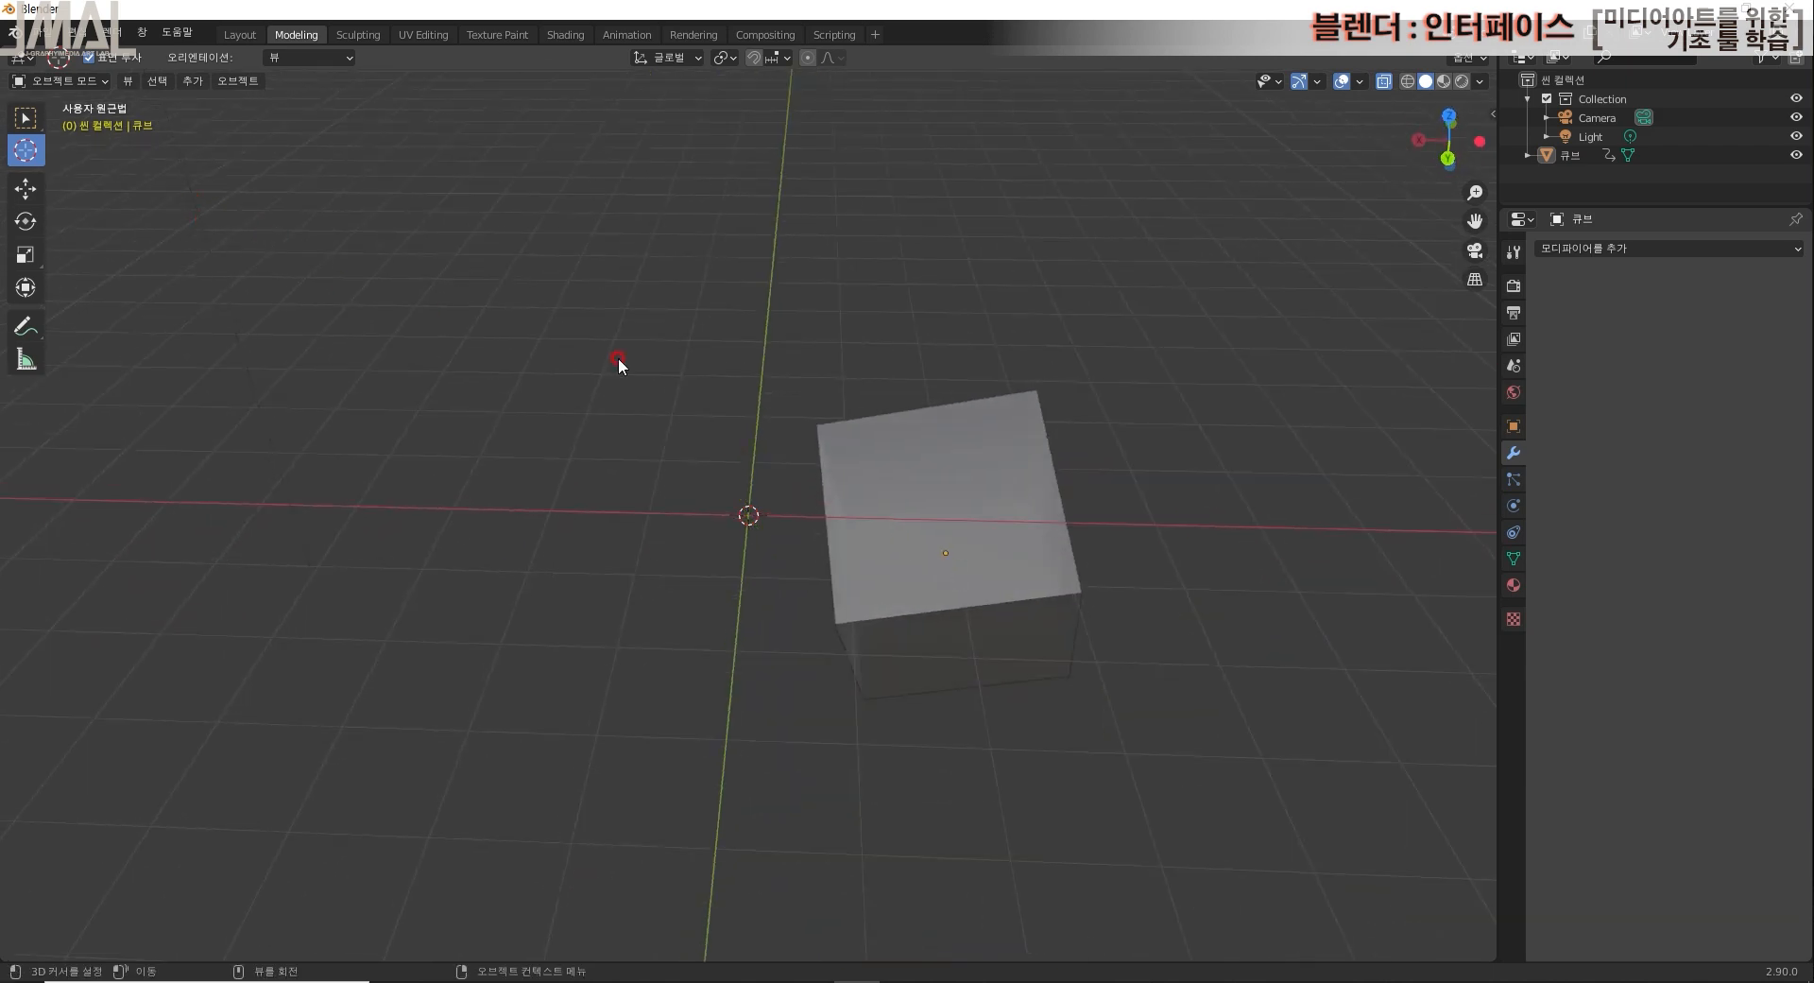
{"action": "middle_click_drag", "start_coordinate": [756, 520], "coordinate": [828, 460]}
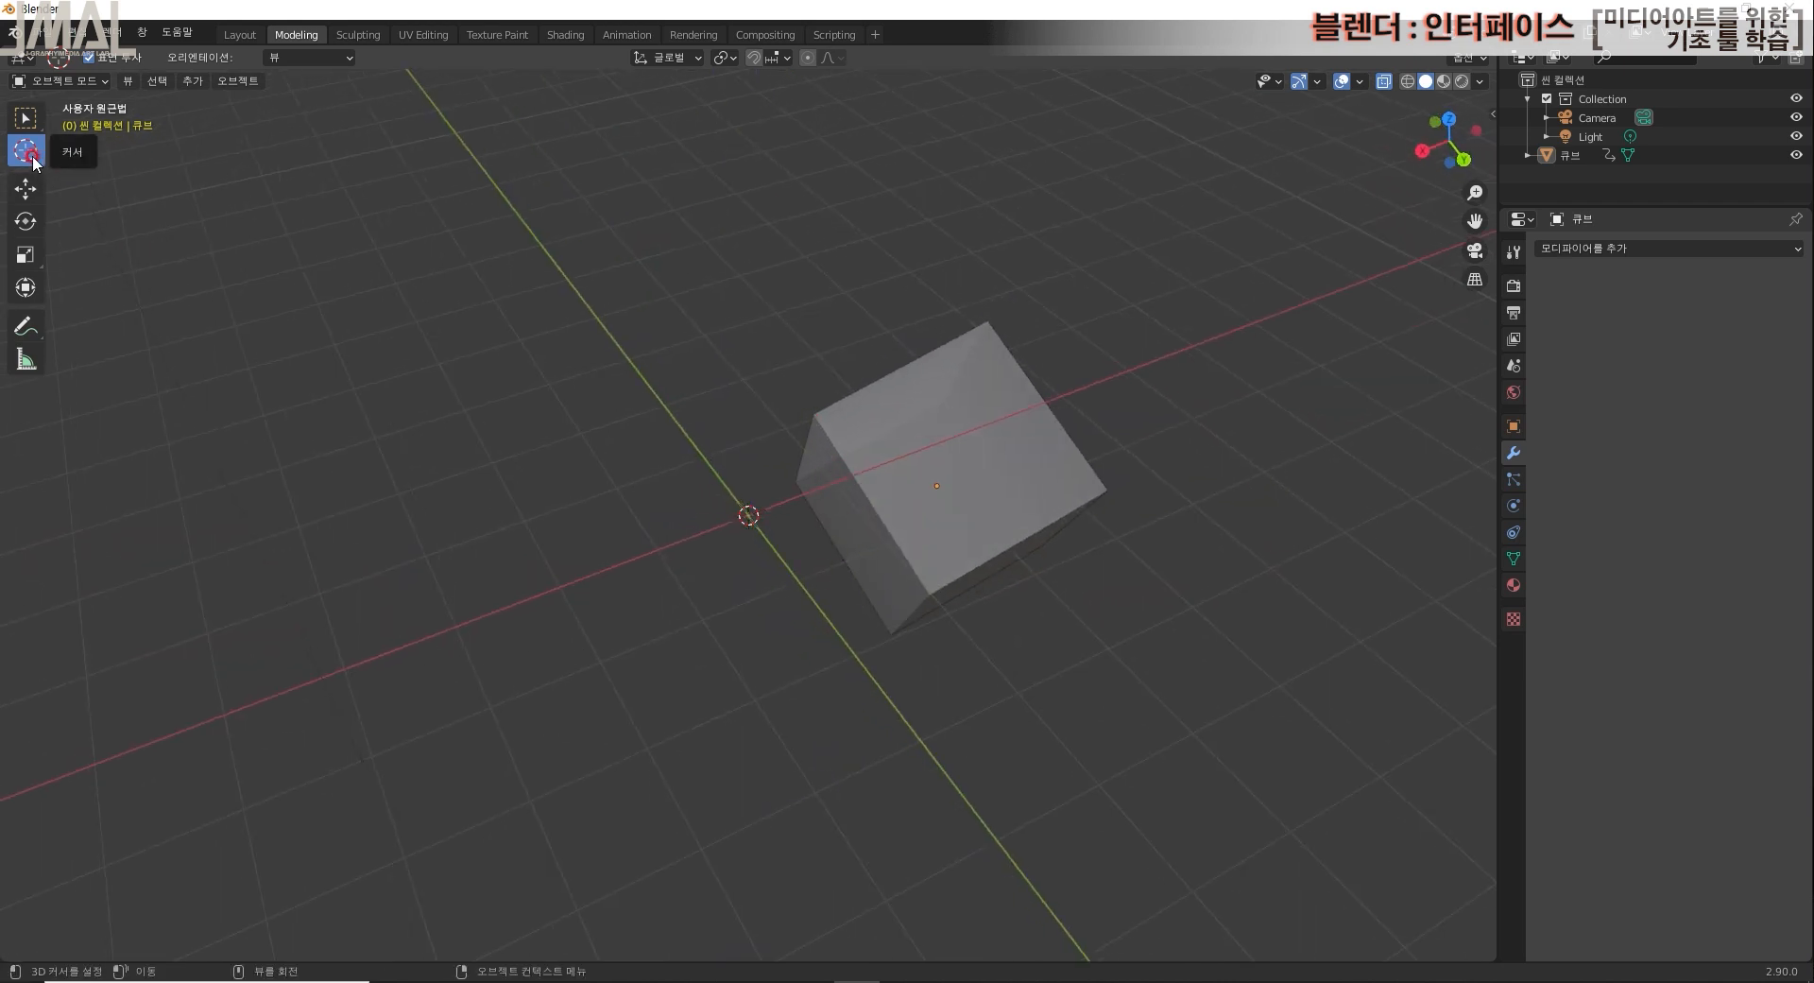
{"action": "left_click", "coordinate": [816, 416]}
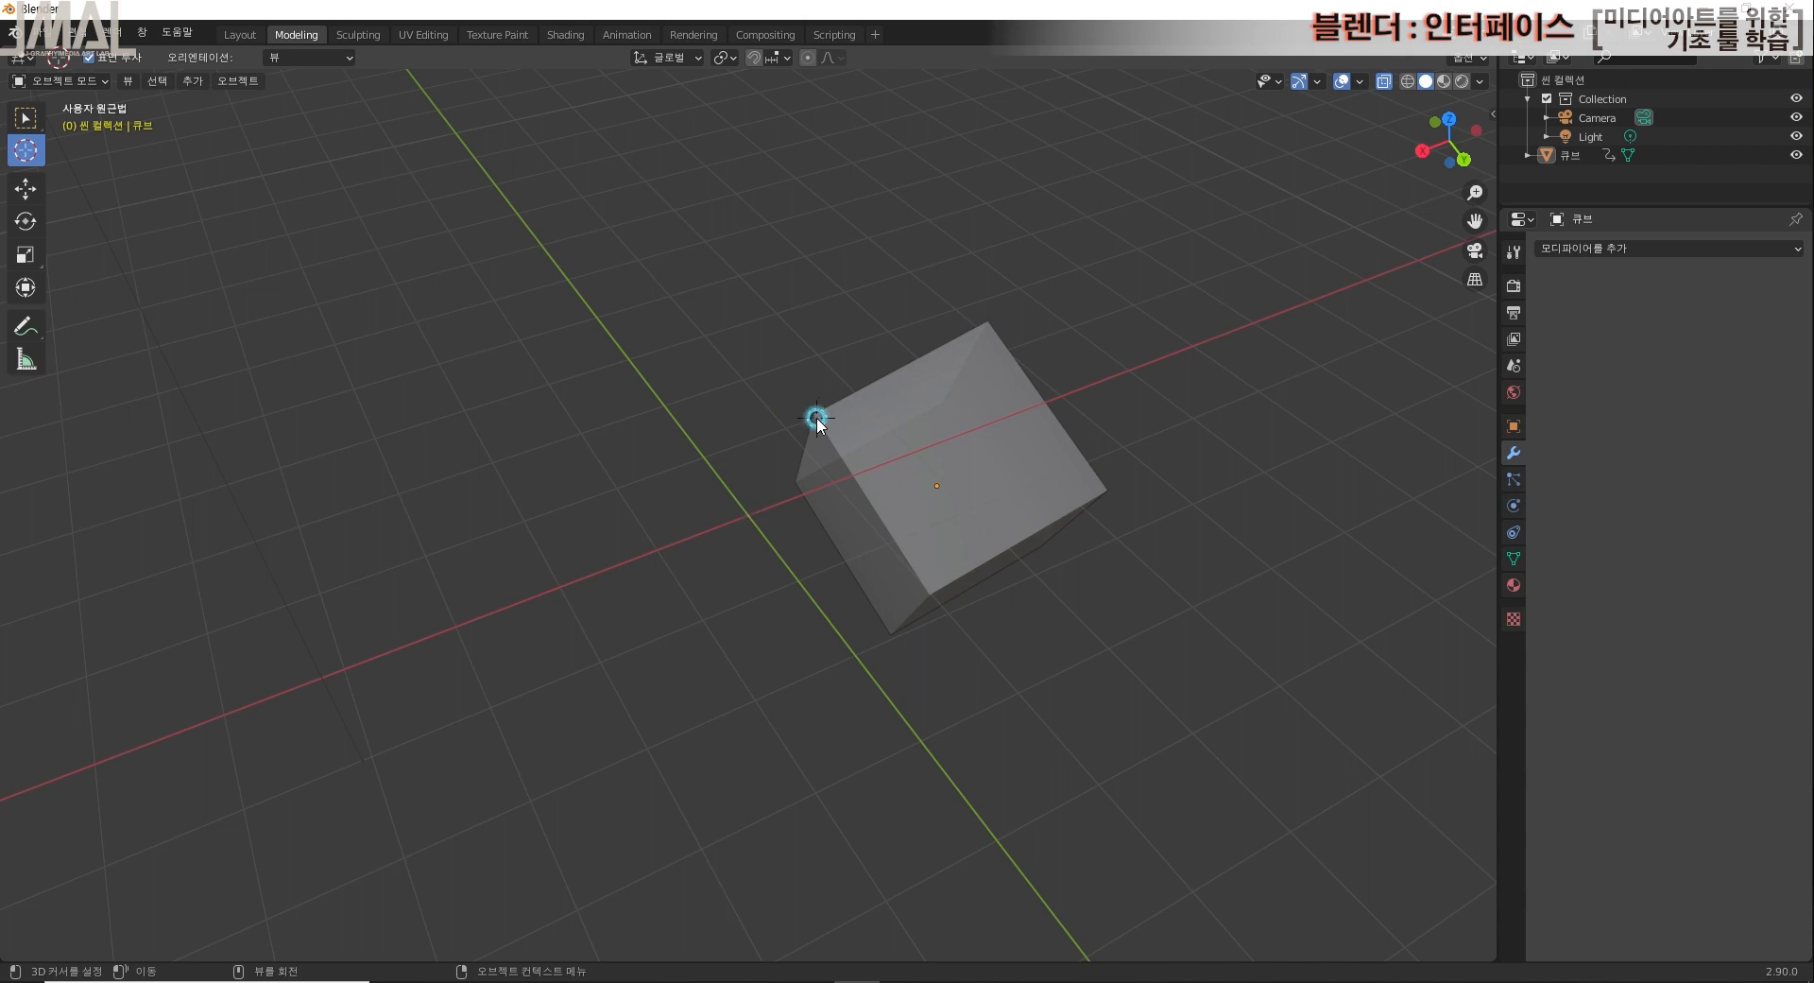
{"action": "left_click_drag", "start_coordinate": [815, 417], "coordinate": [814, 413]}
{"action": "middle_click_drag", "start_coordinate": [1014, 559], "coordinate": [1249, 535]}
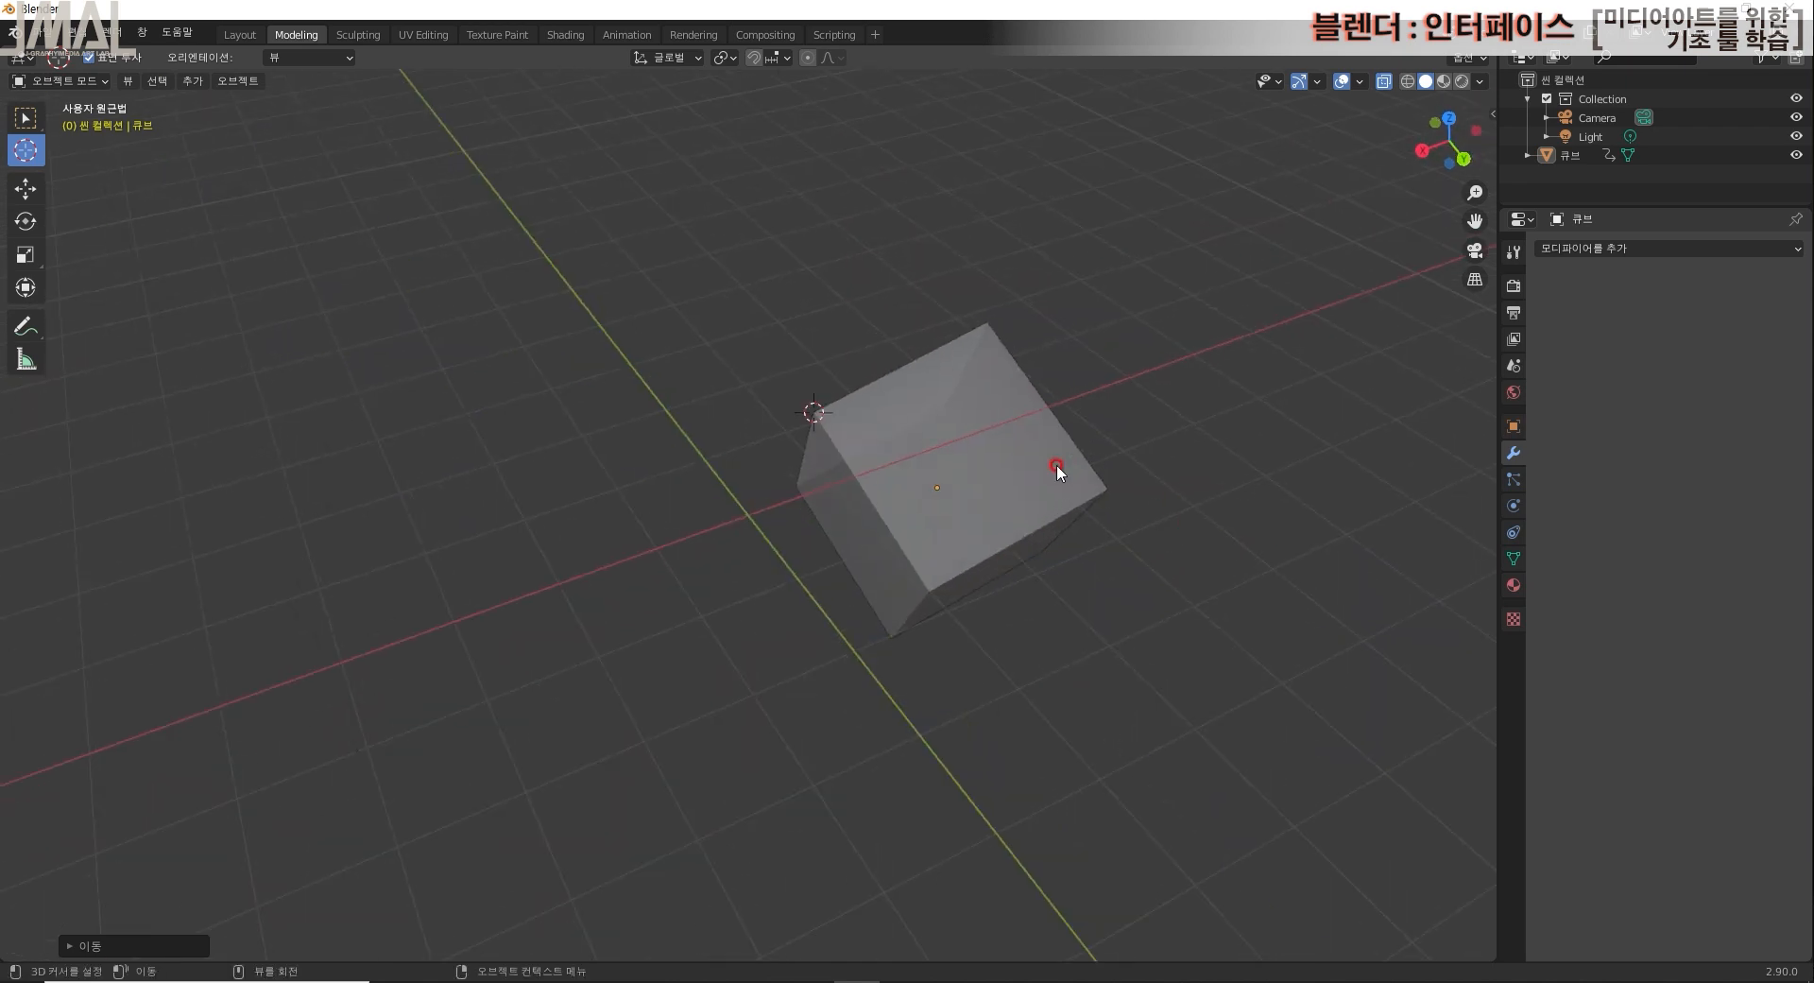
Step: Select the cube with the Select Box tool and set its origin to the 3D cursor
{"action": "left_click", "coordinate": [25, 117]}
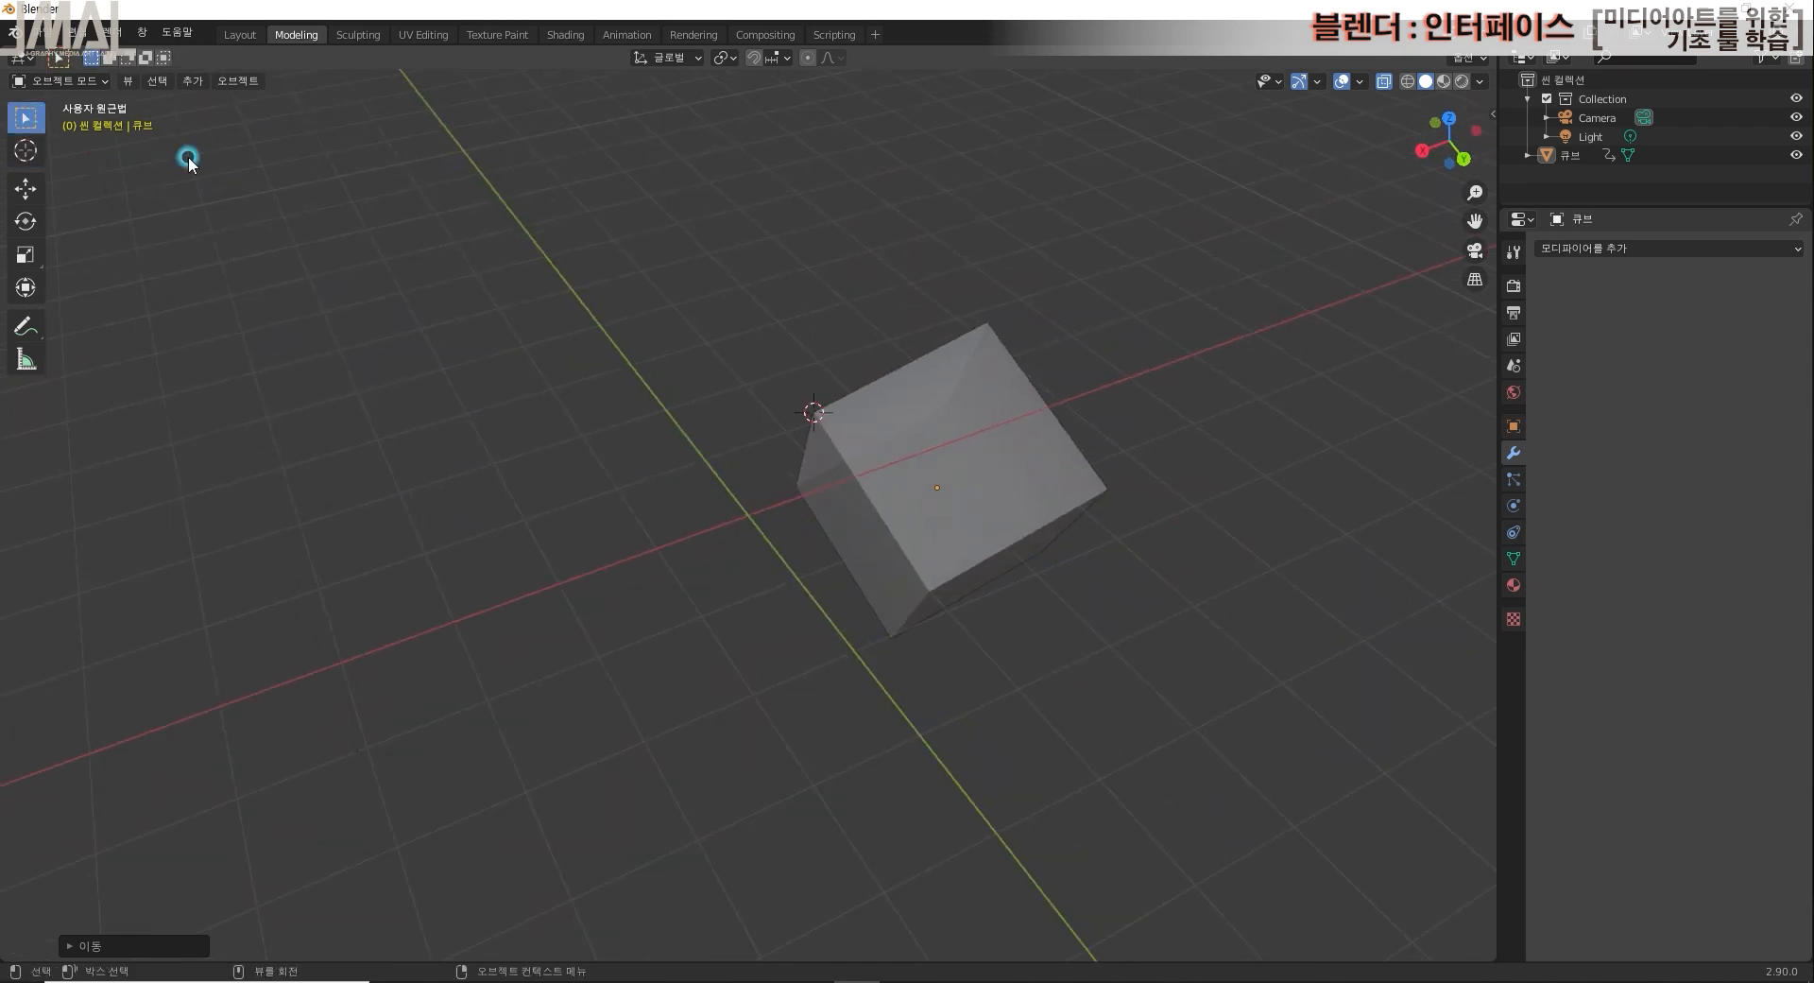
{"action": "left_click", "coordinate": [960, 417]}
{"action": "right_click", "coordinate": [961, 415]}
{"action": "mouse_move", "coordinate": [979, 465]}
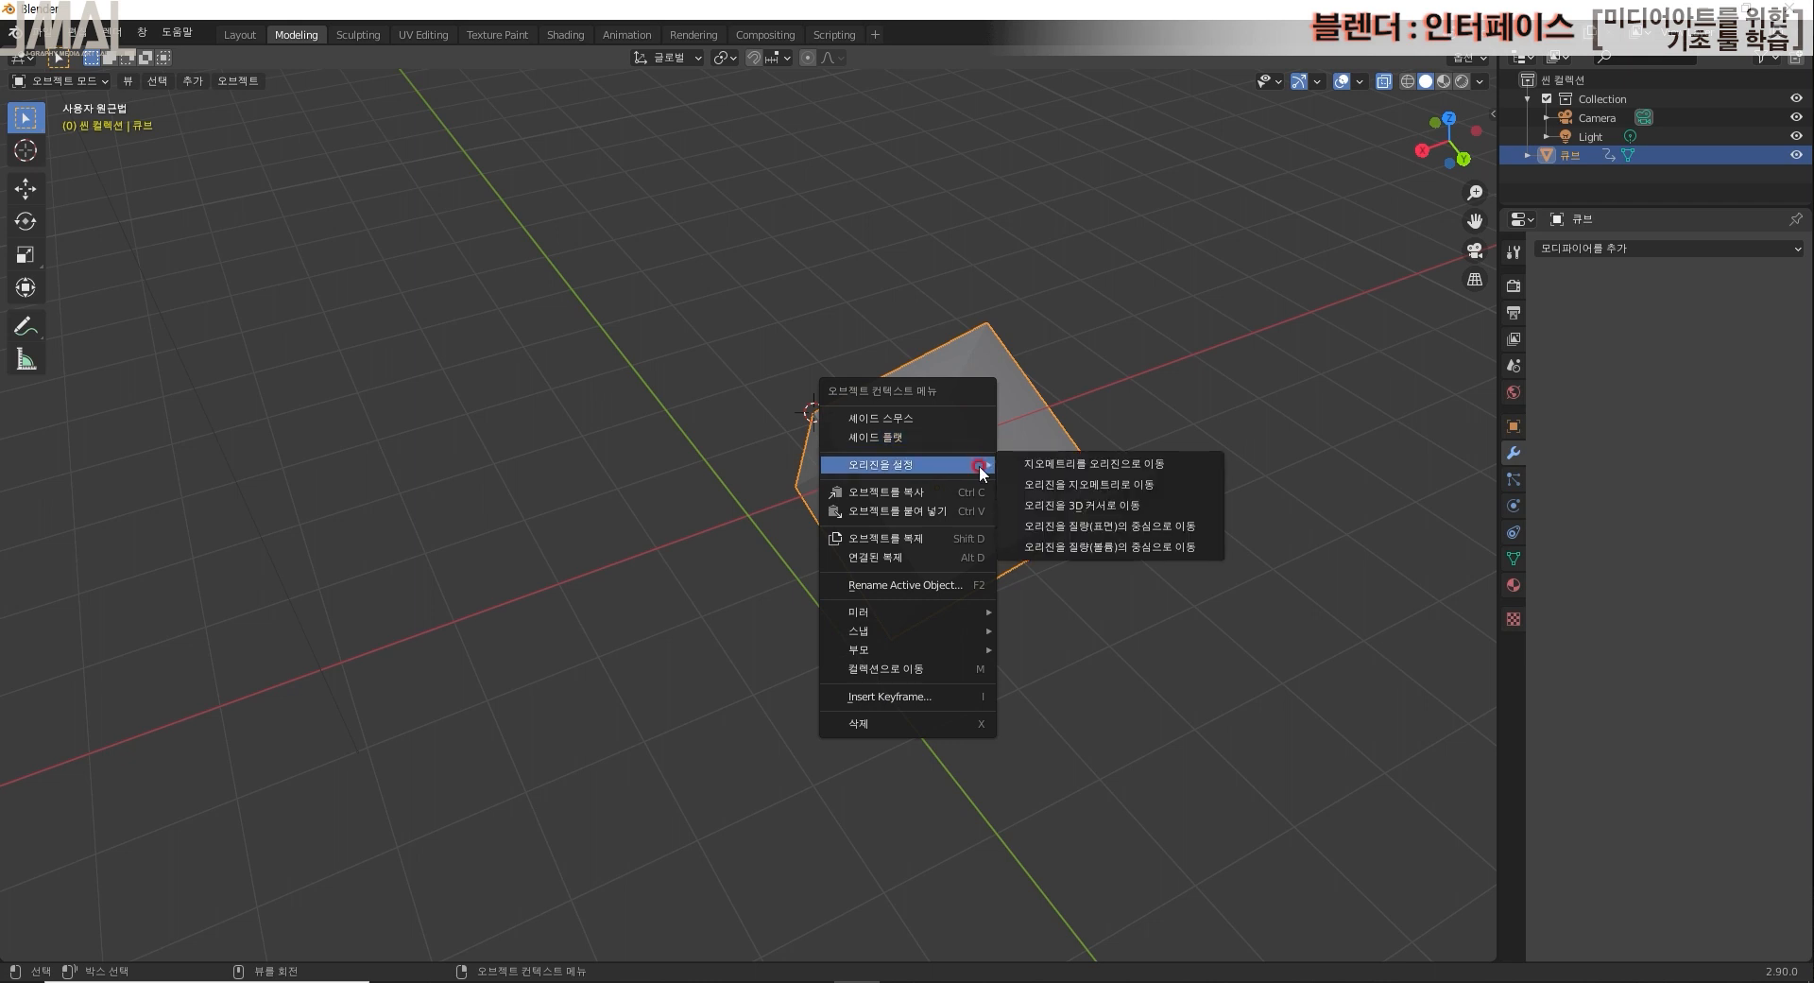
{"action": "left_click", "coordinate": [1115, 505]}
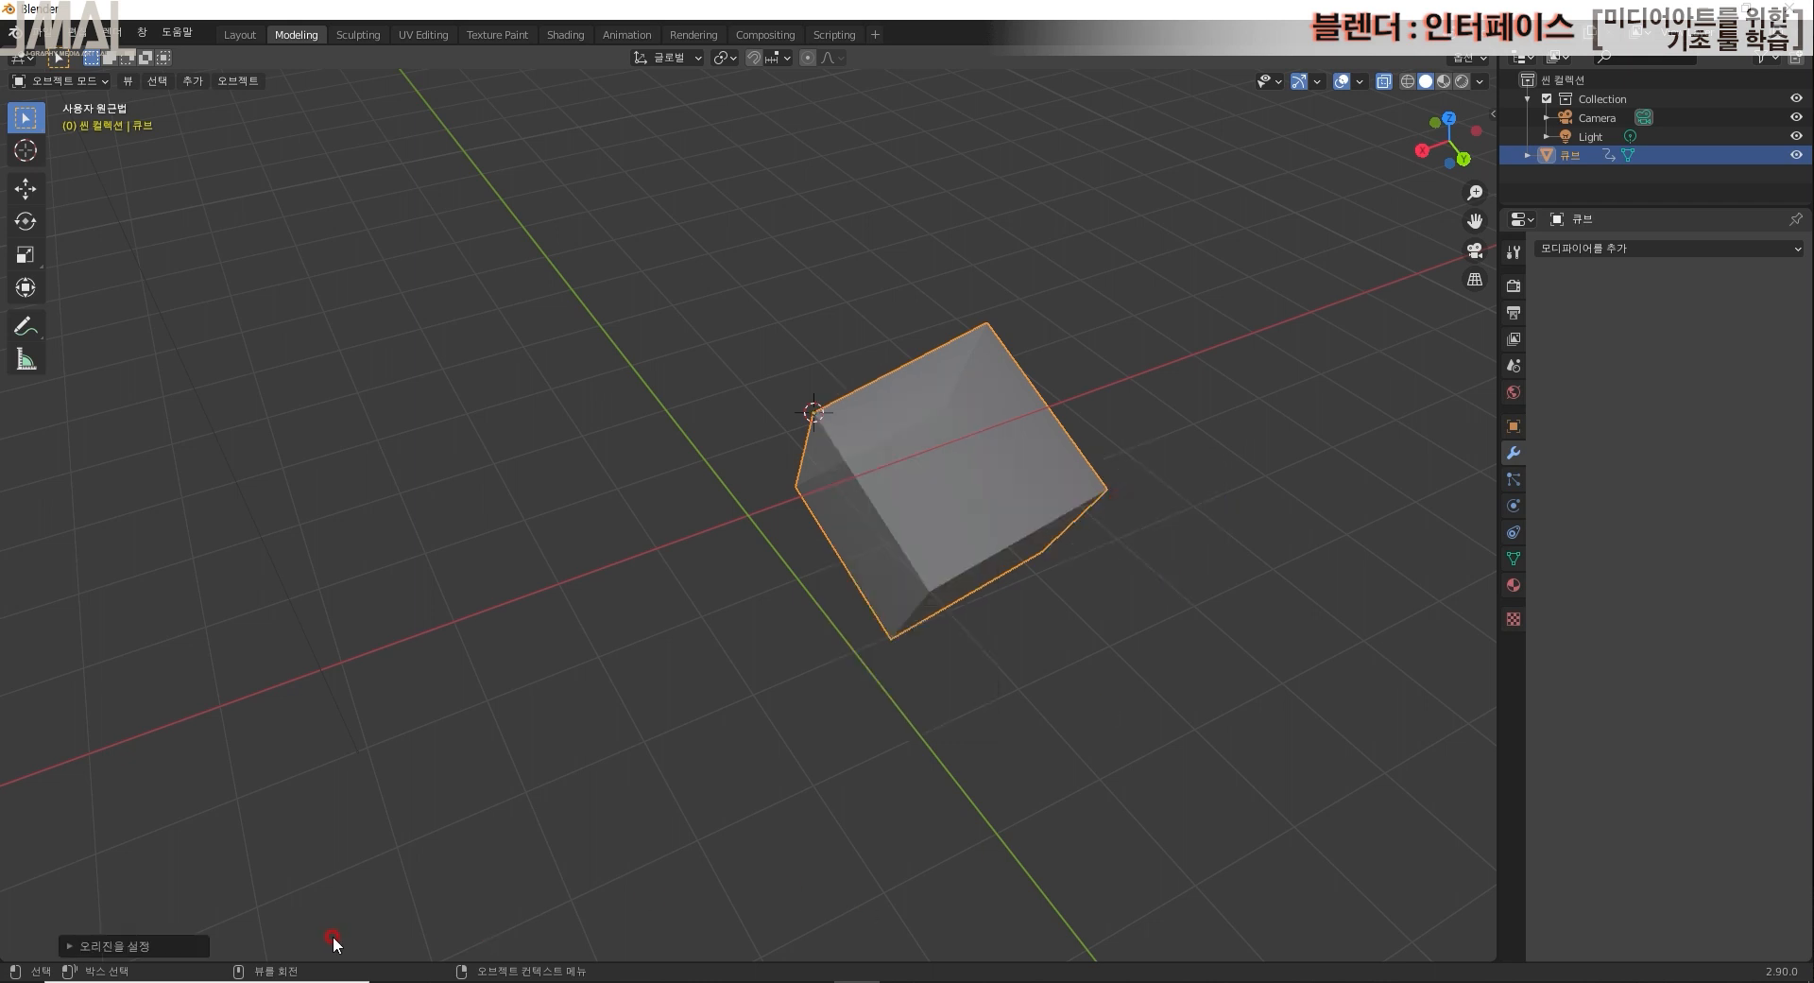
Step: Scrub the timeline in the Animation workspace, and examine the cube and its corner origin from several angles in the Layout workspace
{"action": "left_click", "coordinate": [631, 35]}
{"action": "left_click_drag", "start_coordinate": [230, 711], "coordinate": [1405, 709]}
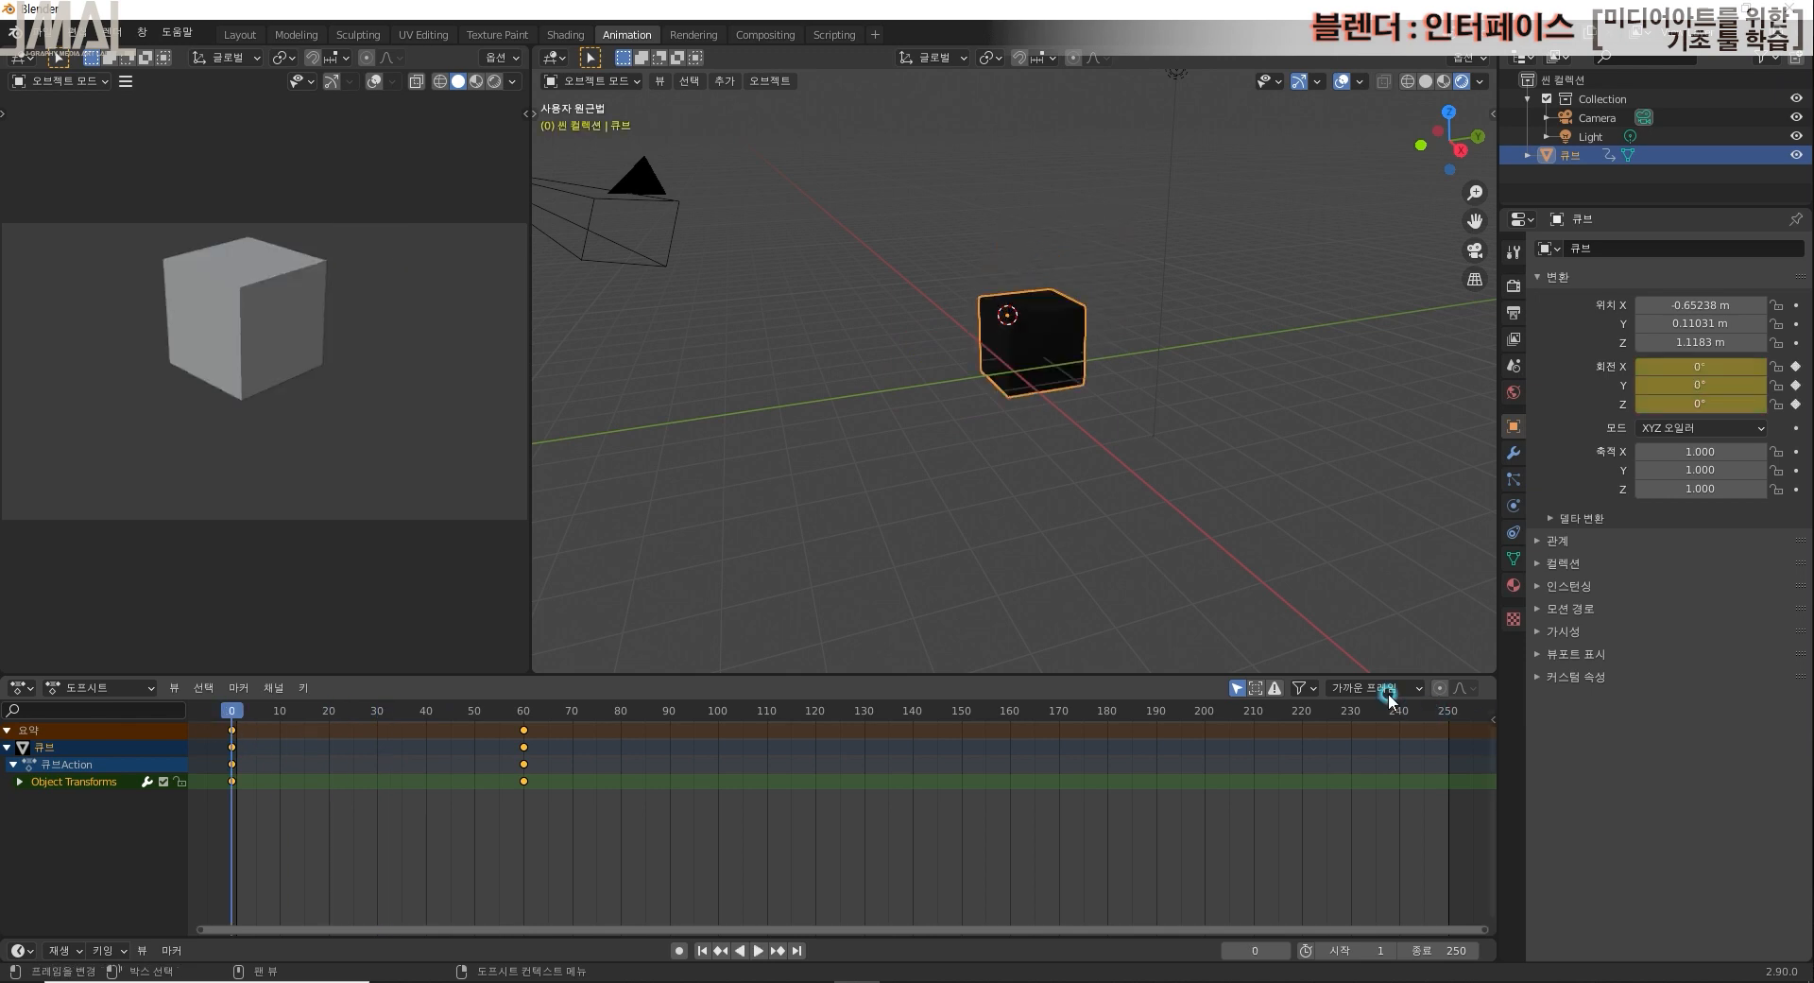
{"action": "left_click", "coordinate": [240, 34]}
{"action": "scroll", "coordinate": [912, 517], "scroll_direction": "up", "scroll_amount": 3}
{"action": "middle_click_drag", "start_coordinate": [909, 515], "coordinate": [1064, 636]}
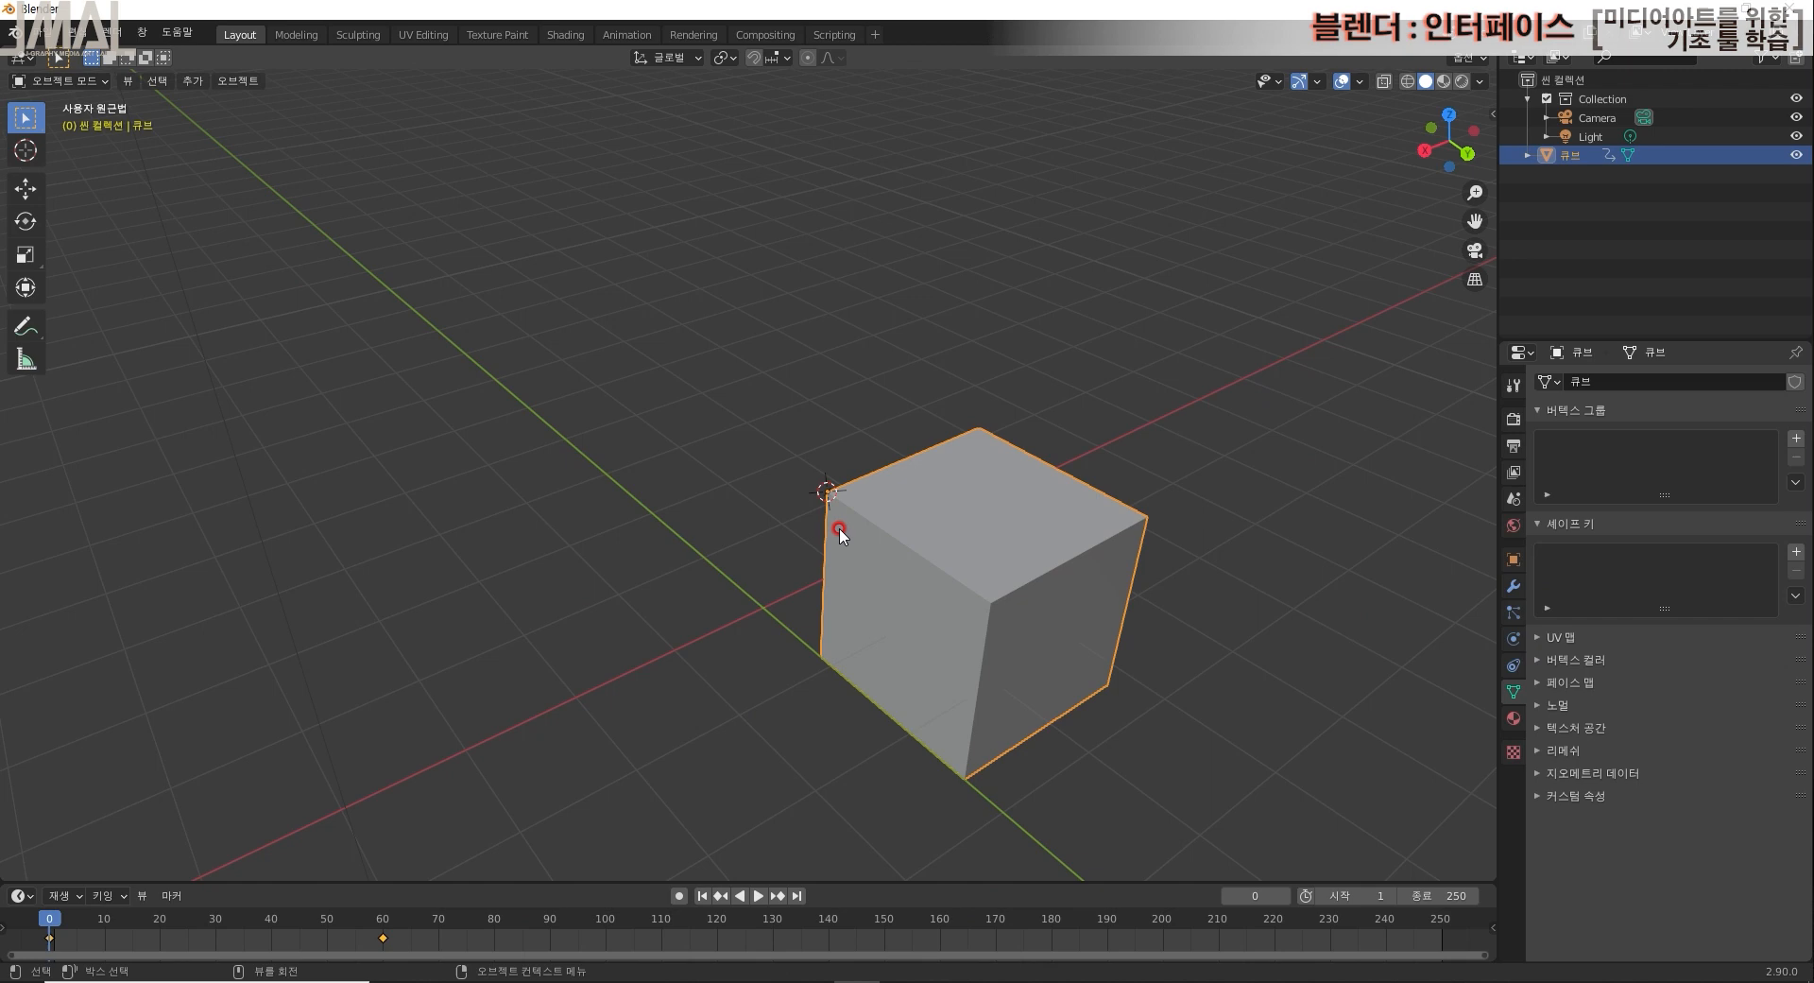
{"action": "mouse_move", "coordinate": [883, 572]}
{"action": "middle_mouse_down"}
{"action": "mouse_move", "coordinate": [973, 555]}
{"action": "mouse_move", "coordinate": [942, 626]}
{"action": "mouse_move", "coordinate": [838, 527]}
{"action": "mouse_move", "coordinate": [785, 551]}
{"action": "mouse_move", "coordinate": [834, 591]}
{"action": "mouse_move", "coordinate": [980, 621]}
{"action": "mouse_move", "coordinate": [948, 620]}
{"action": "mouse_move", "coordinate": [964, 627]}
{"action": "mouse_move", "coordinate": [957, 567]}
{"action": "mouse_move", "coordinate": [910, 619]}
{"action": "mouse_move", "coordinate": [892, 604]}
{"action": "middle_mouse_up"}
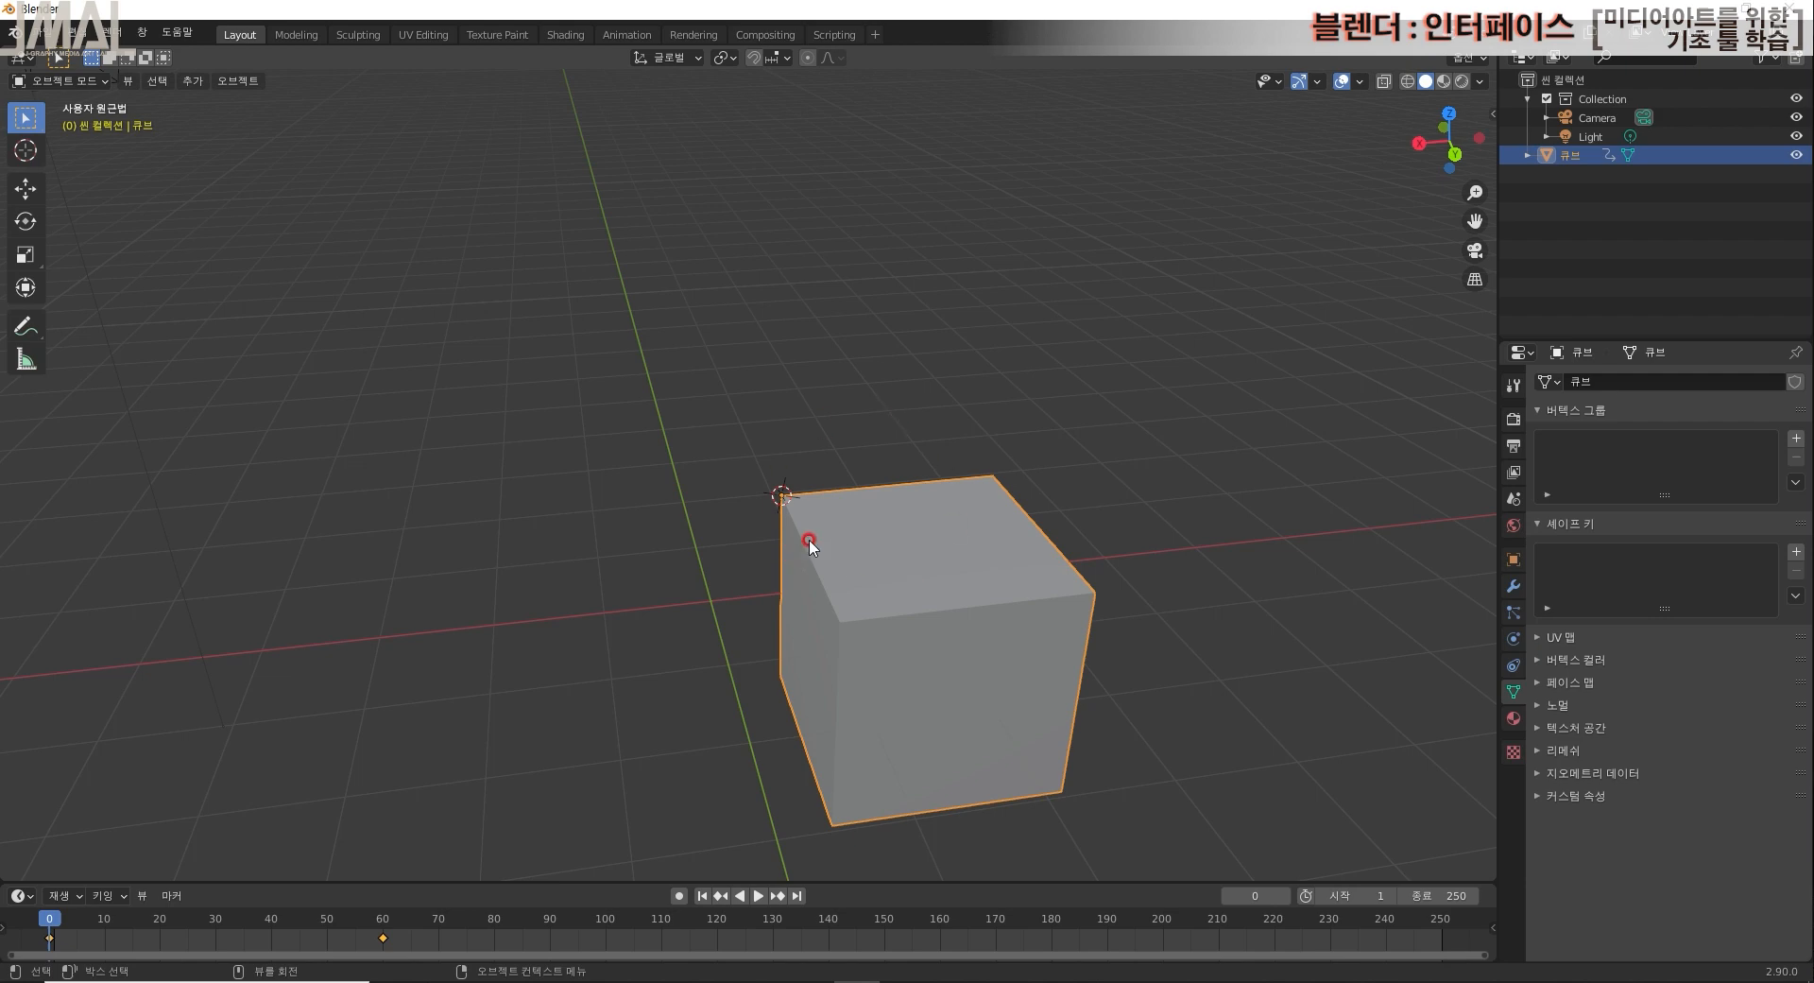
{"action": "middle_click_drag", "start_coordinate": [677, 548], "coordinate": [836, 491]}
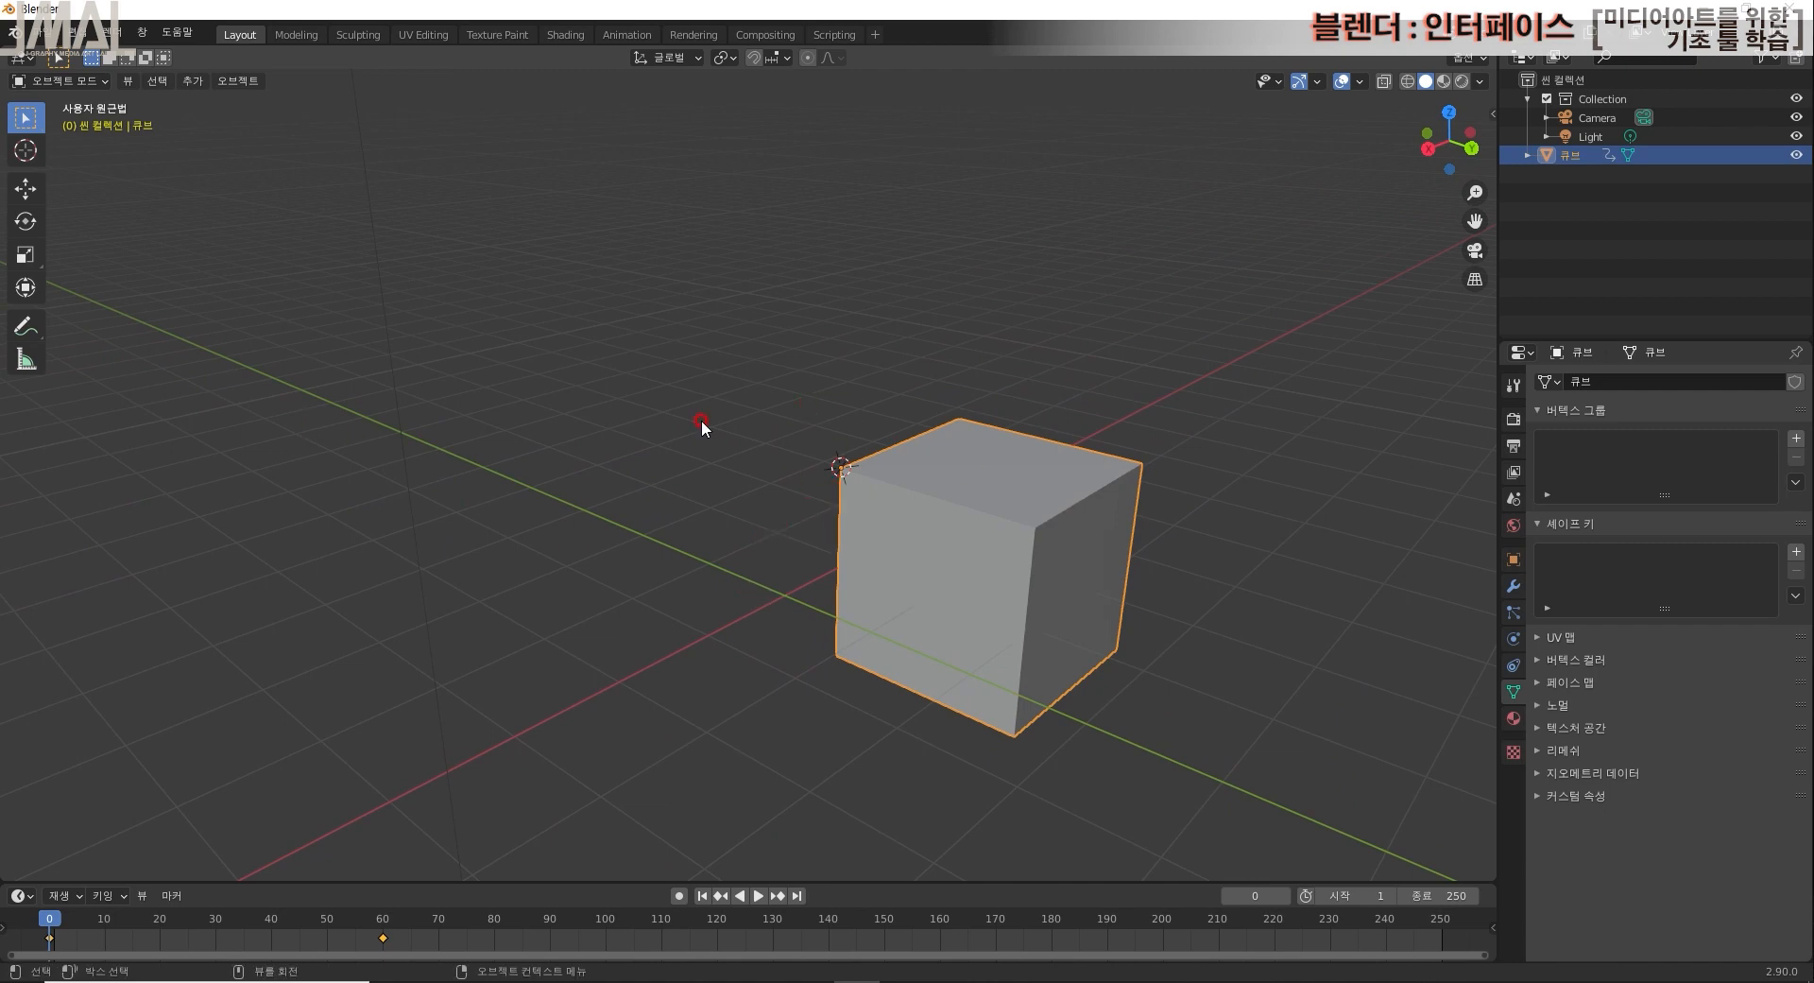
{"action": "middle_click_drag", "start_coordinate": [154, 115], "coordinate": [888, 446]}
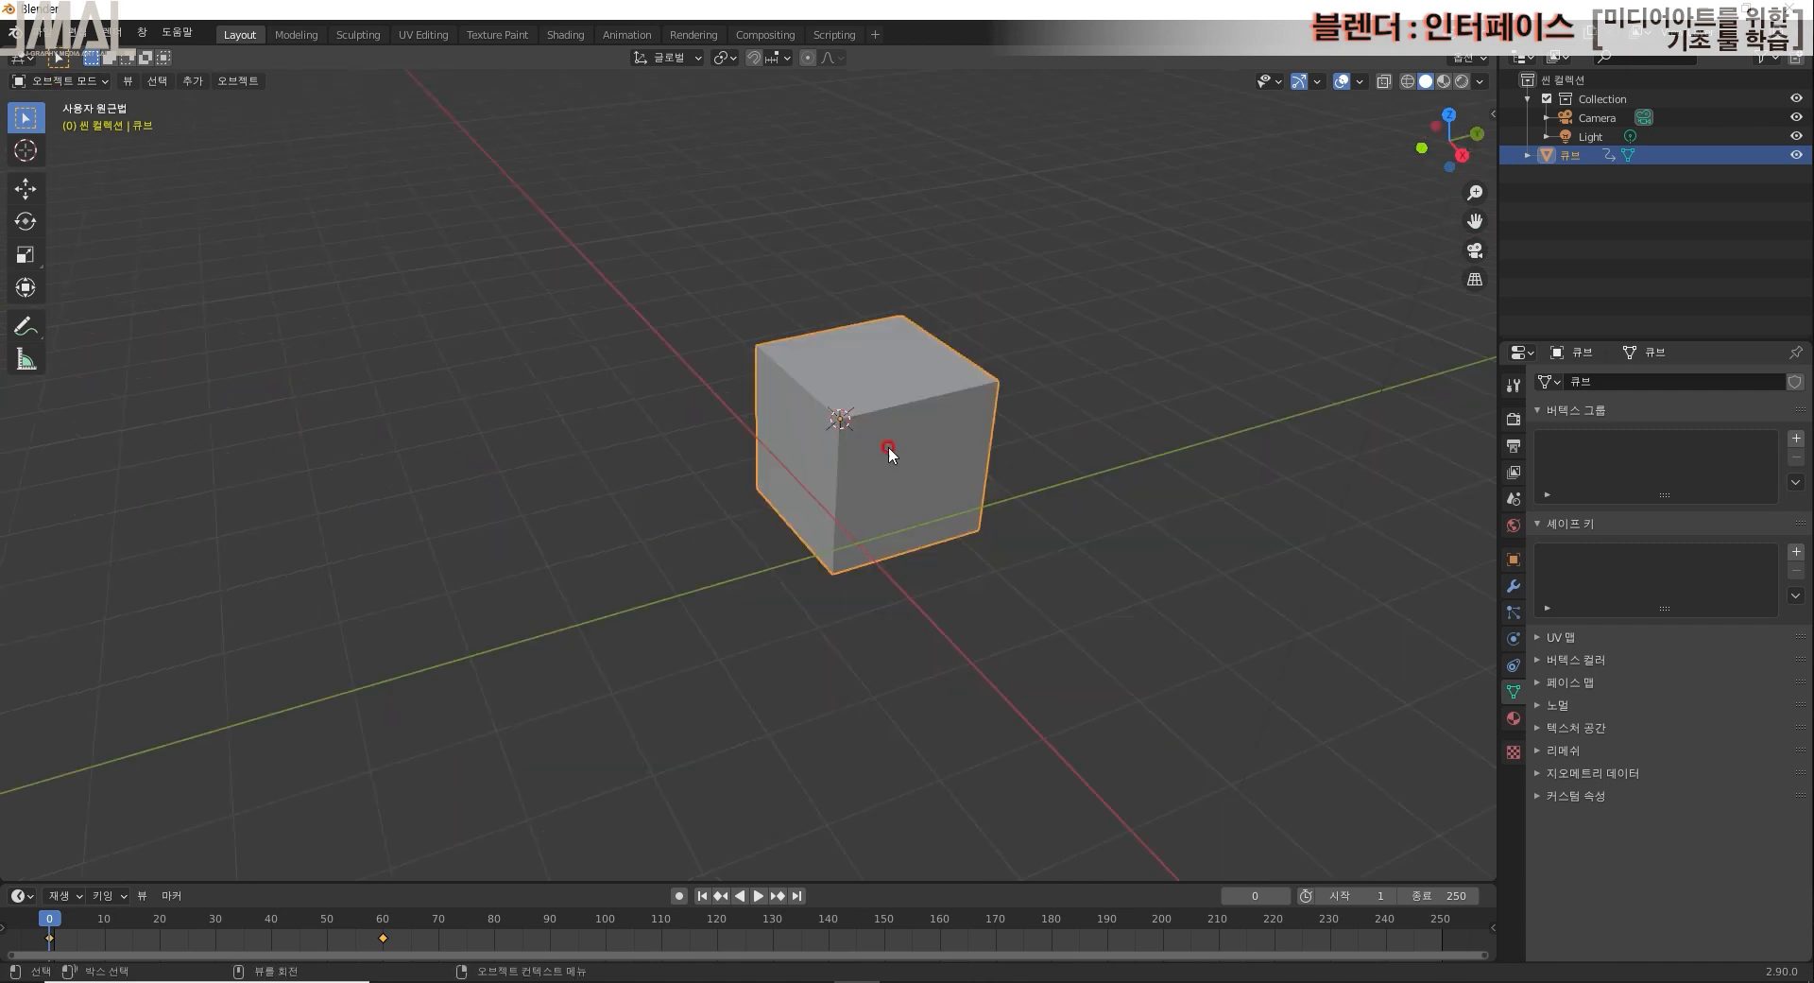
Step: Visit the Modeling workspace, return to Layout and choose Object Mode from the interaction modes
{"action": "left_click", "coordinate": [308, 36]}
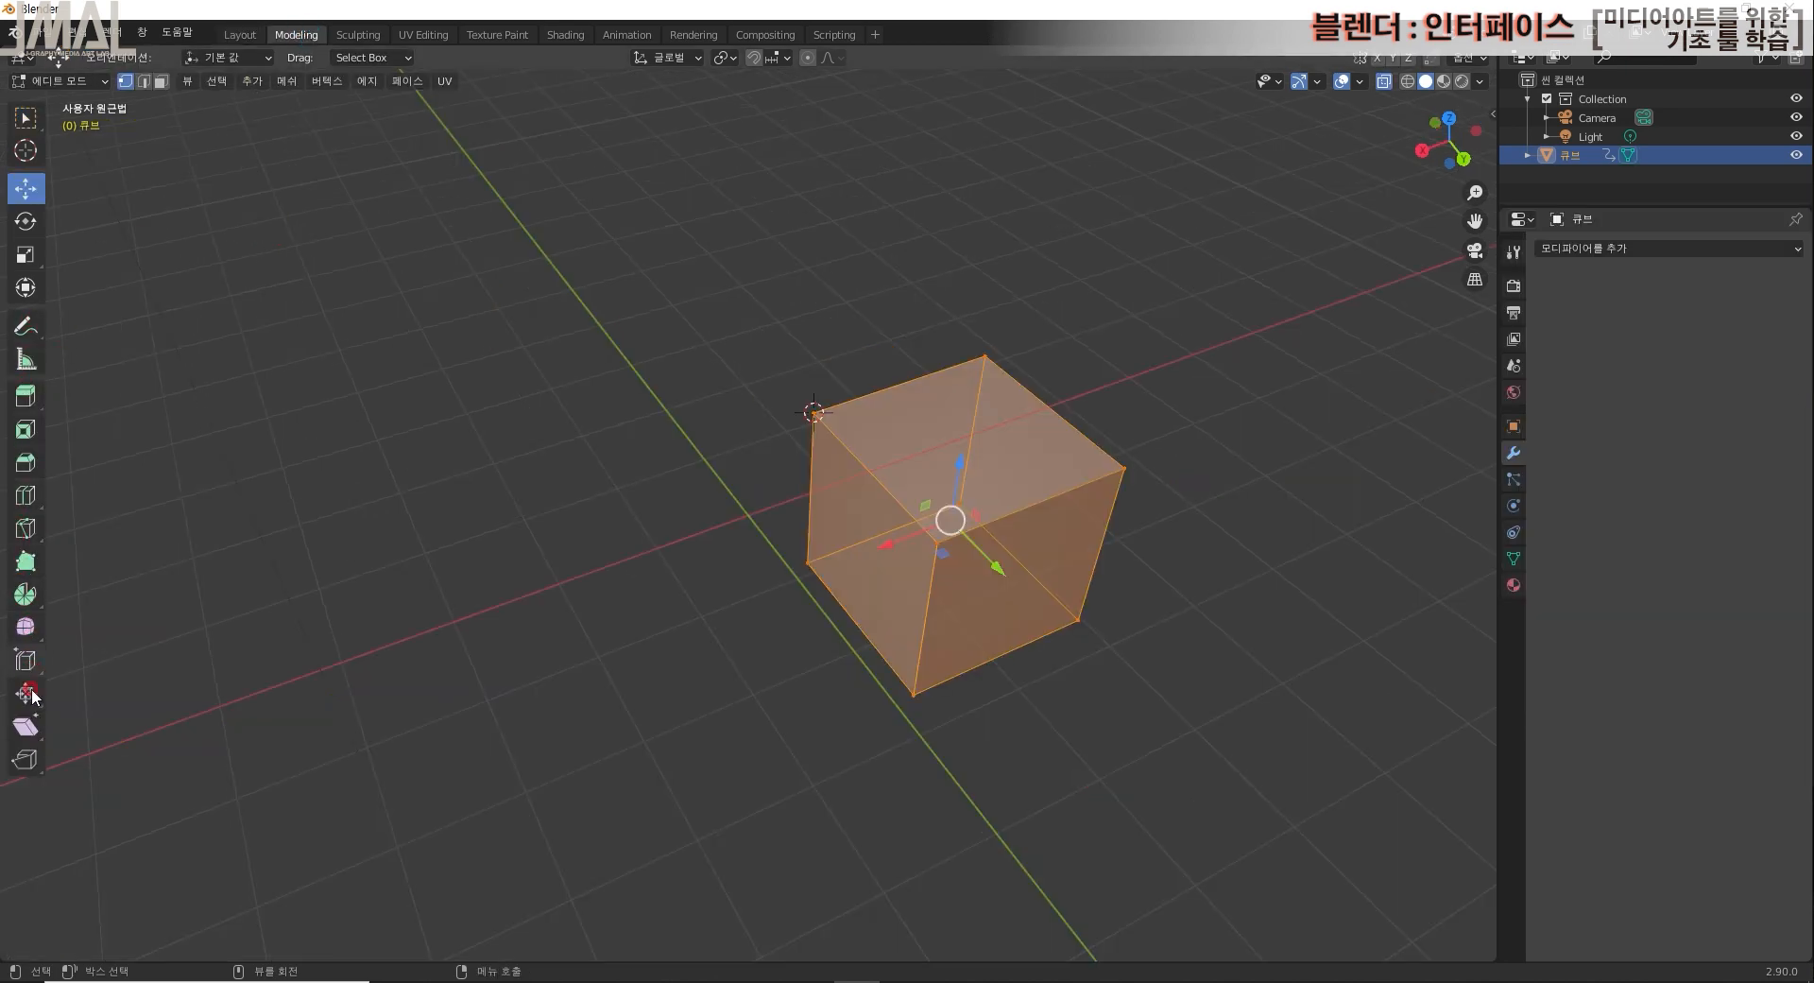
{"action": "left_click", "coordinate": [240, 34]}
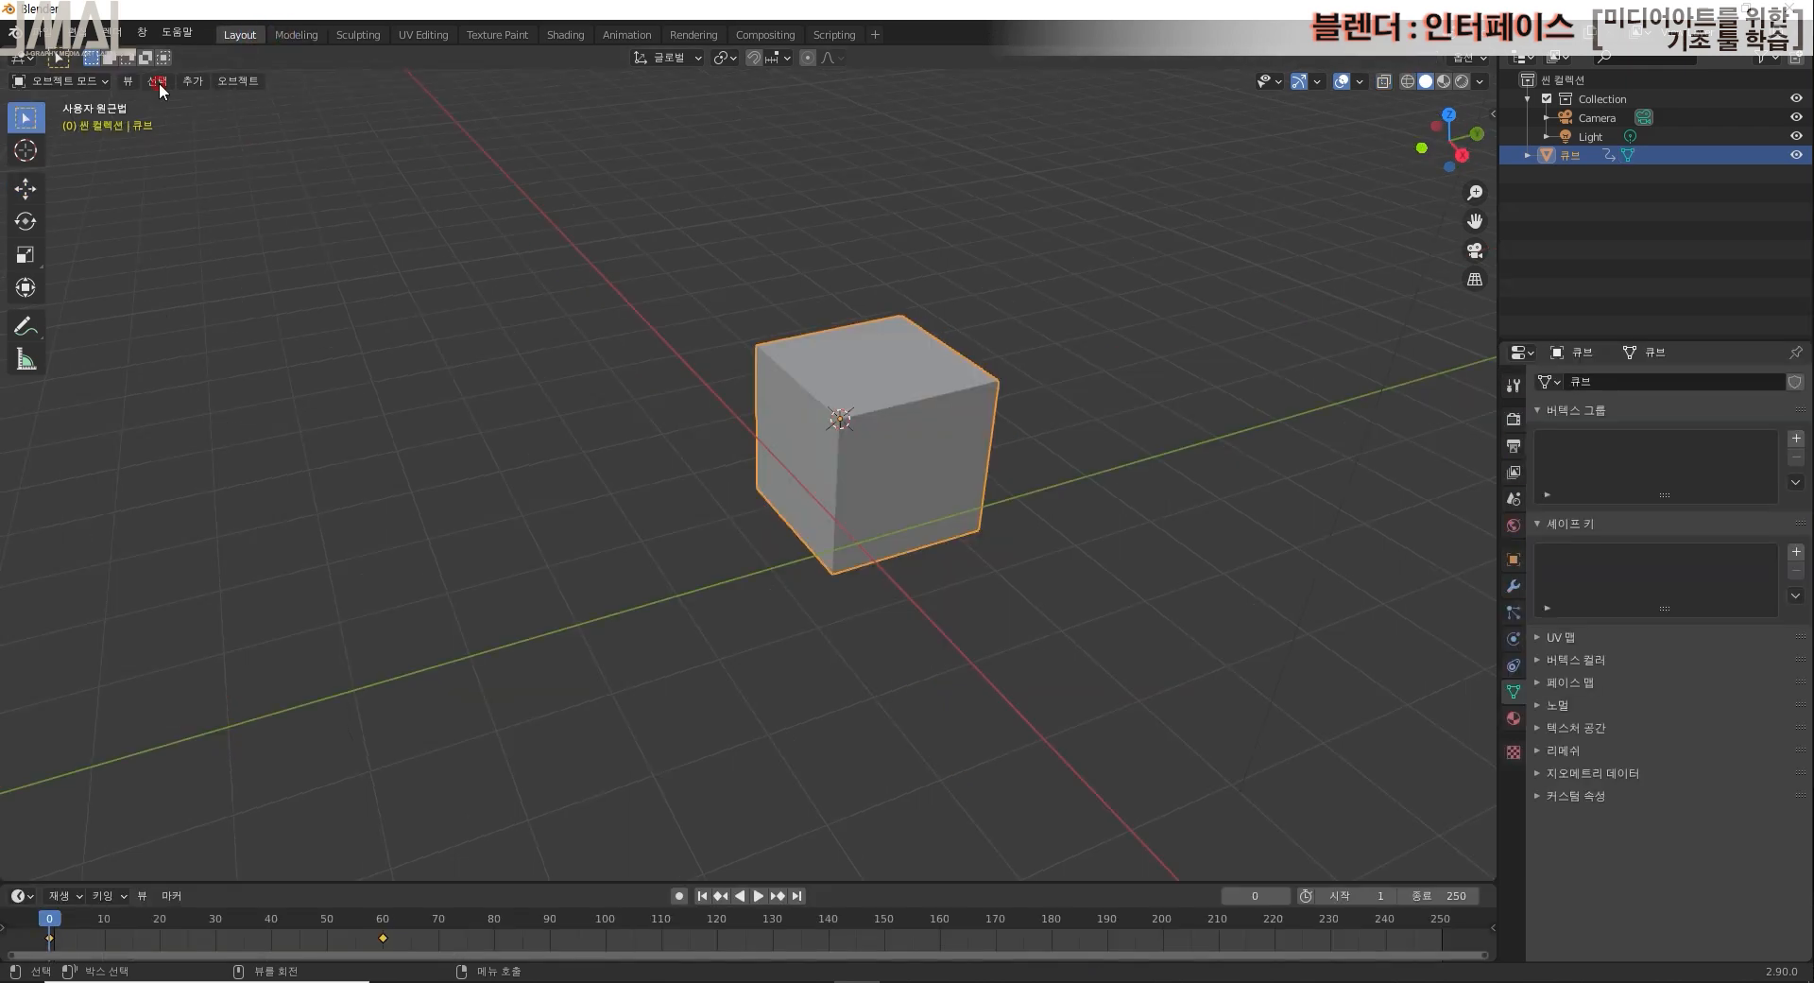
{"action": "left_click", "coordinate": [73, 81]}
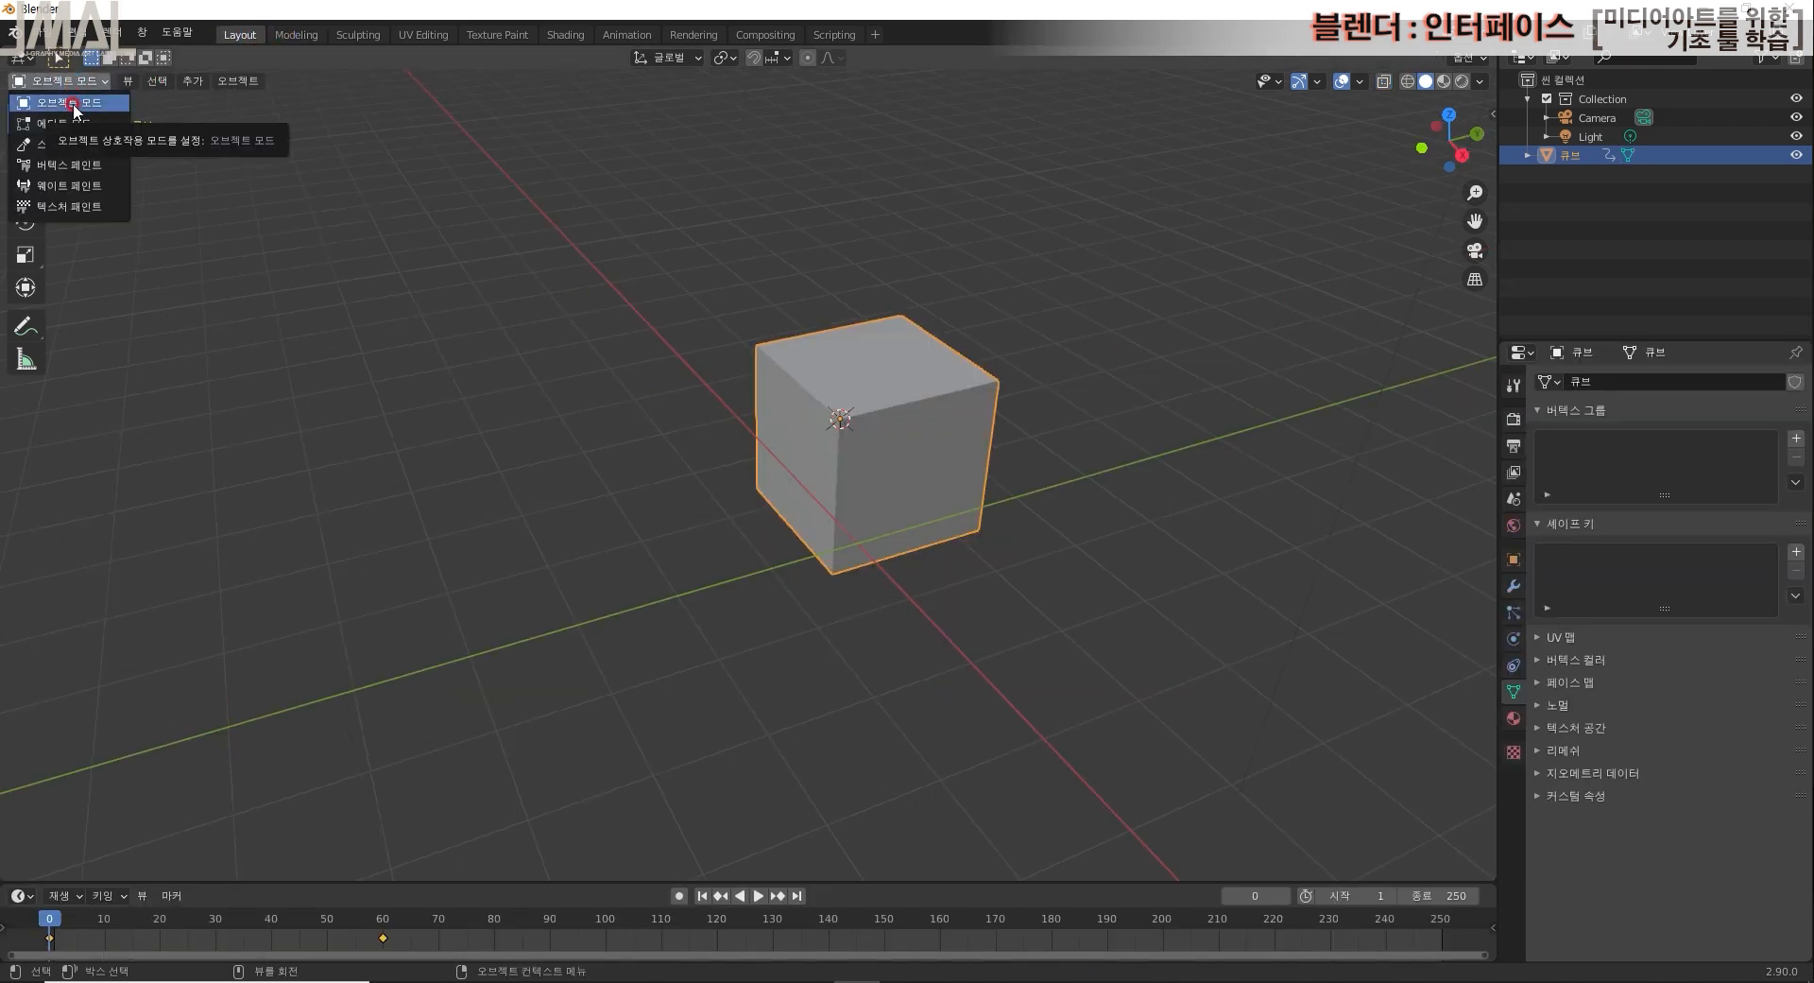
{"action": "left_click", "coordinate": [73, 110]}
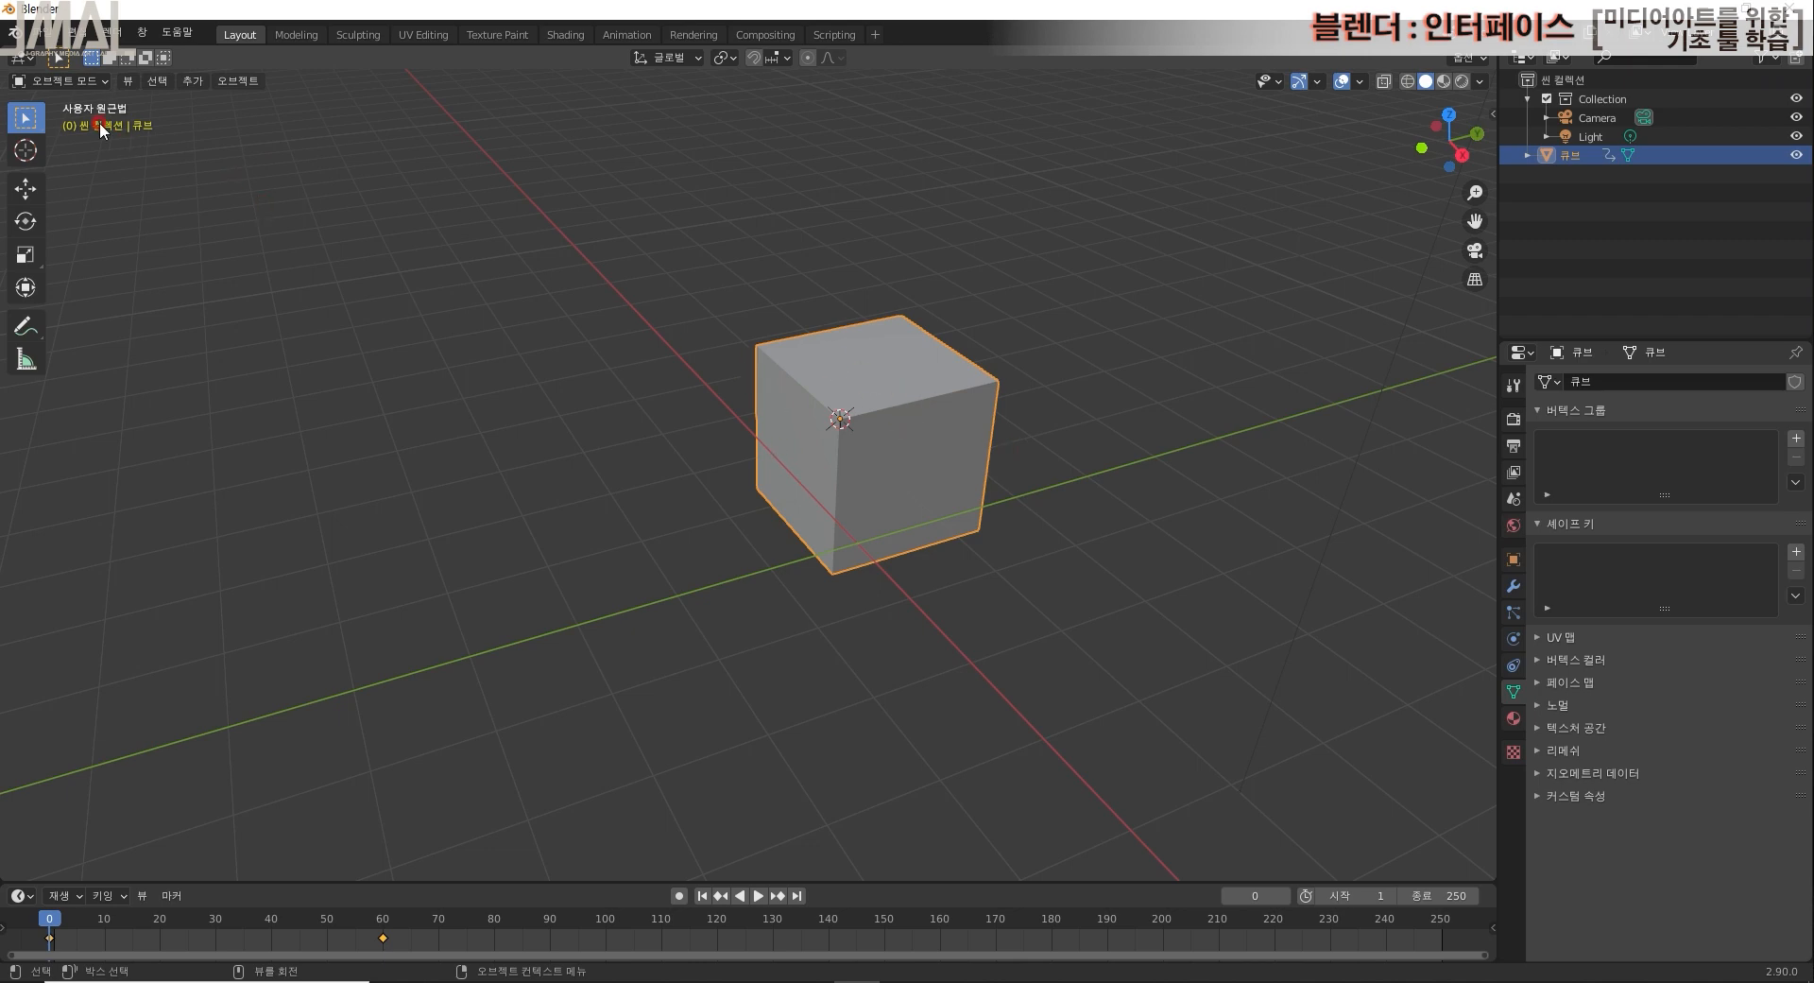
Step: Enter Edit Mode on the cube and shift its rear top vertex upward and sideways with the Move tool
{"action": "left_click", "coordinate": [62, 81]}
{"action": "left_click", "coordinate": [53, 80]}
{"action": "key", "text": "Tab"}
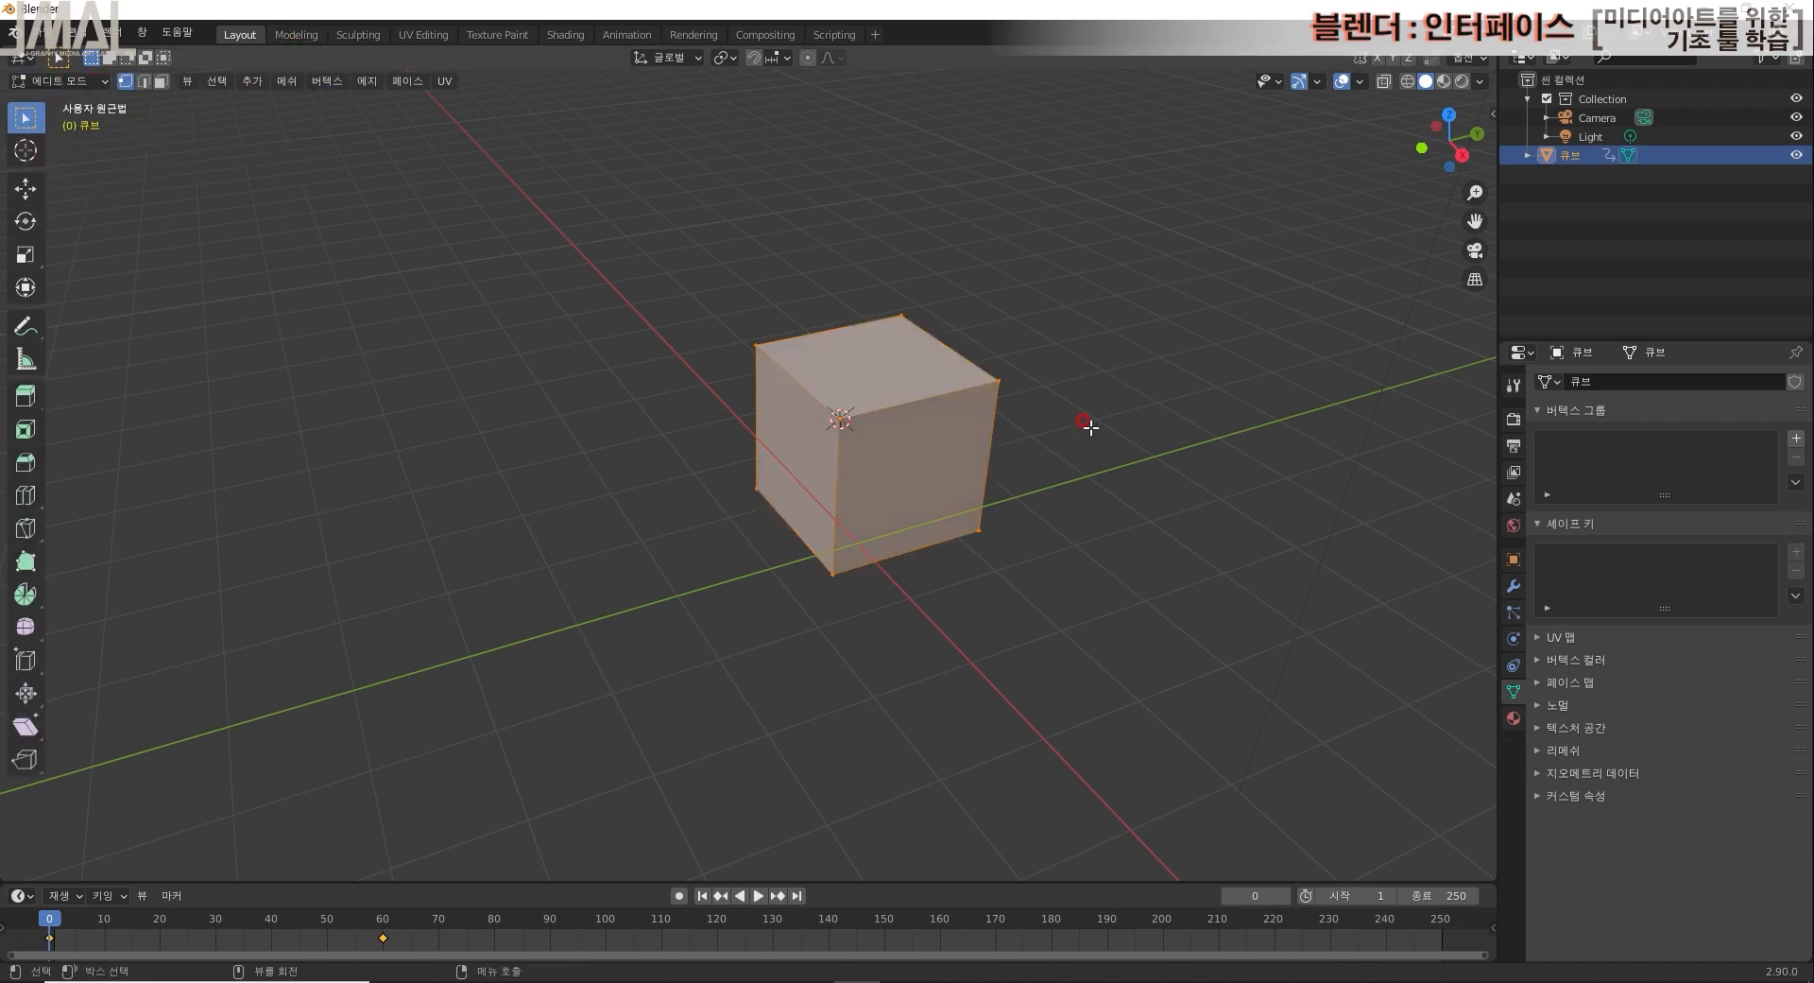
{"action": "left_click", "coordinate": [913, 302]}
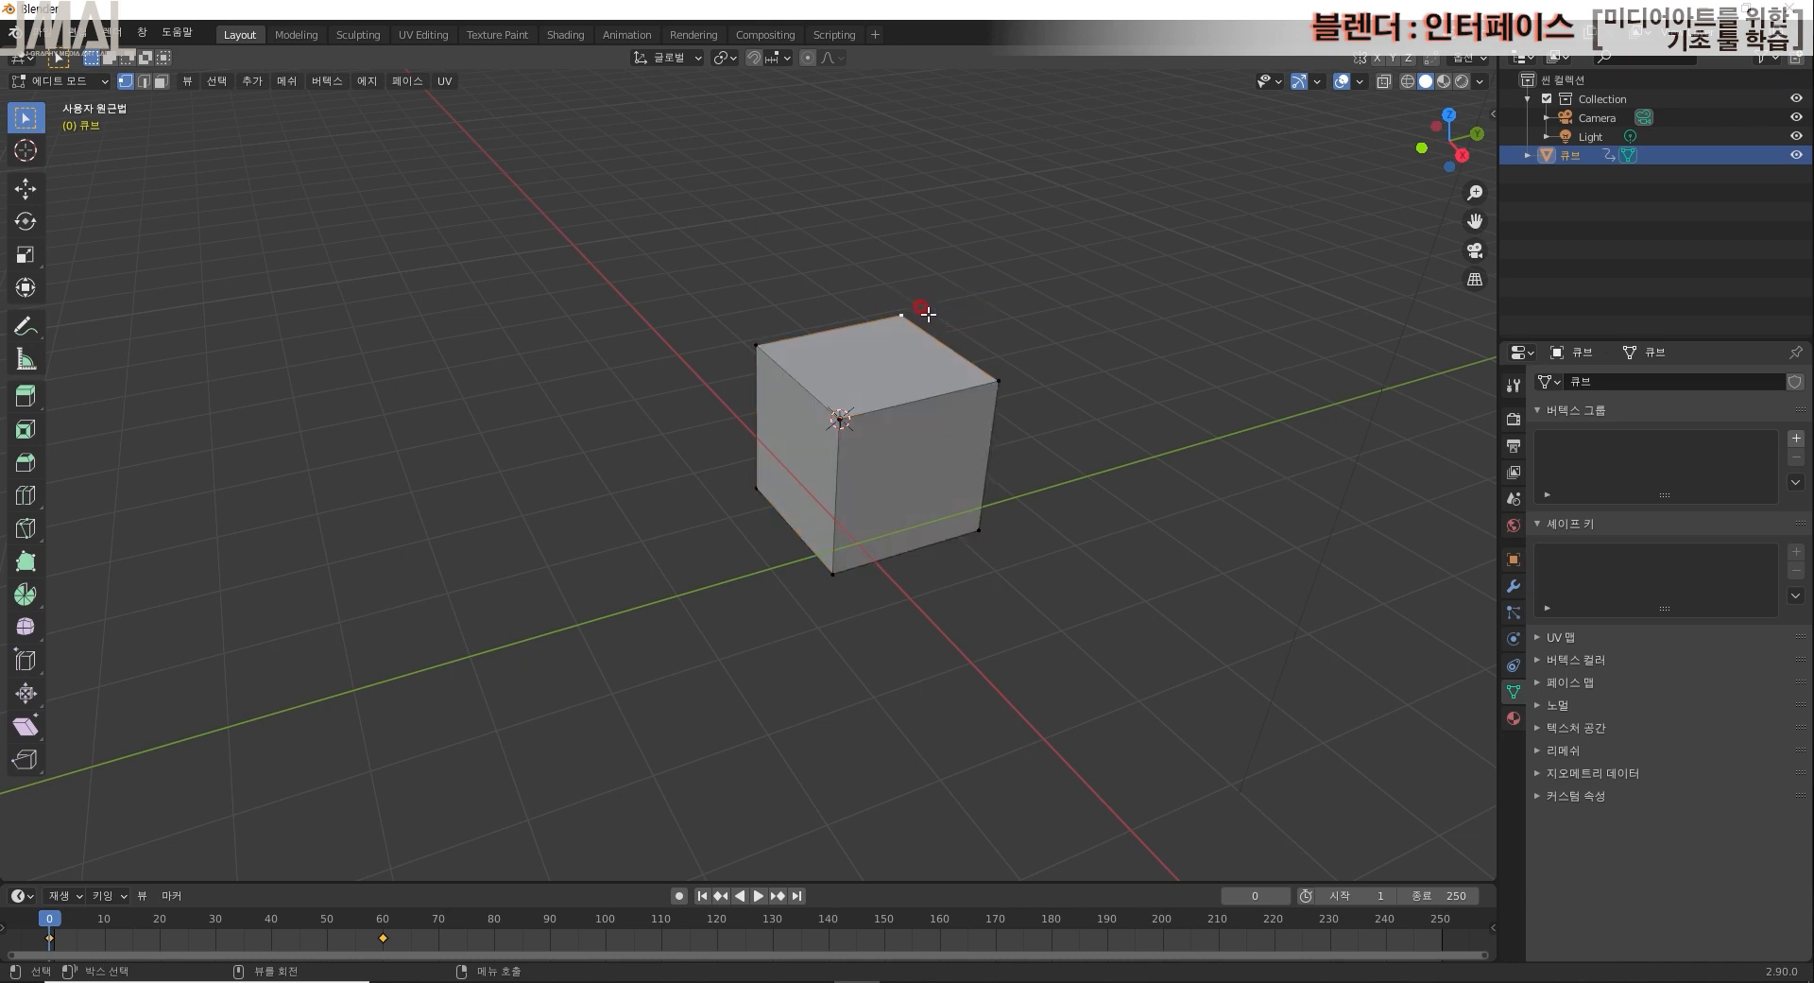
{"action": "key", "text": "shift+space"}
{"action": "key", "text": "g"}
{"action": "left_click_drag", "start_coordinate": [907, 257], "coordinate": [924, 215]}
{"action": "left_click_drag", "start_coordinate": [945, 280], "coordinate": [680, 363]}
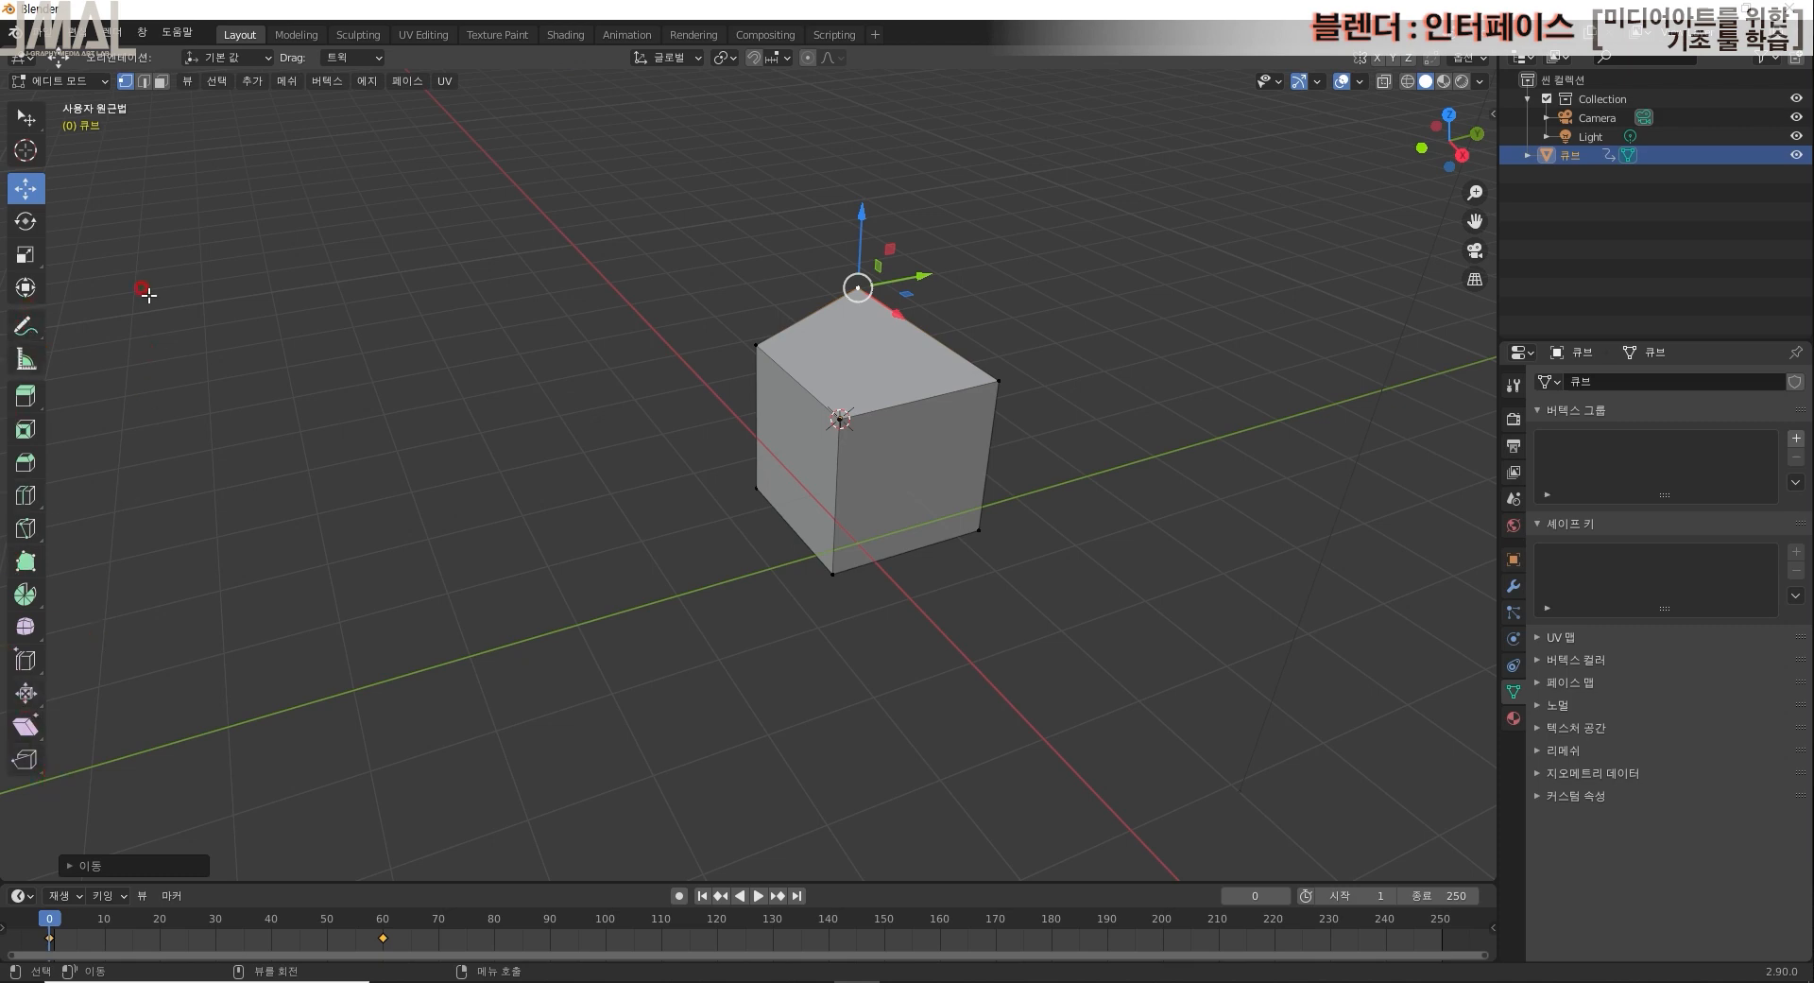
Step: Return the cube to Object Mode and toggle once into Edit Mode and back
{"action": "left_click", "coordinate": [67, 81]}
{"action": "left_click", "coordinate": [89, 100]}
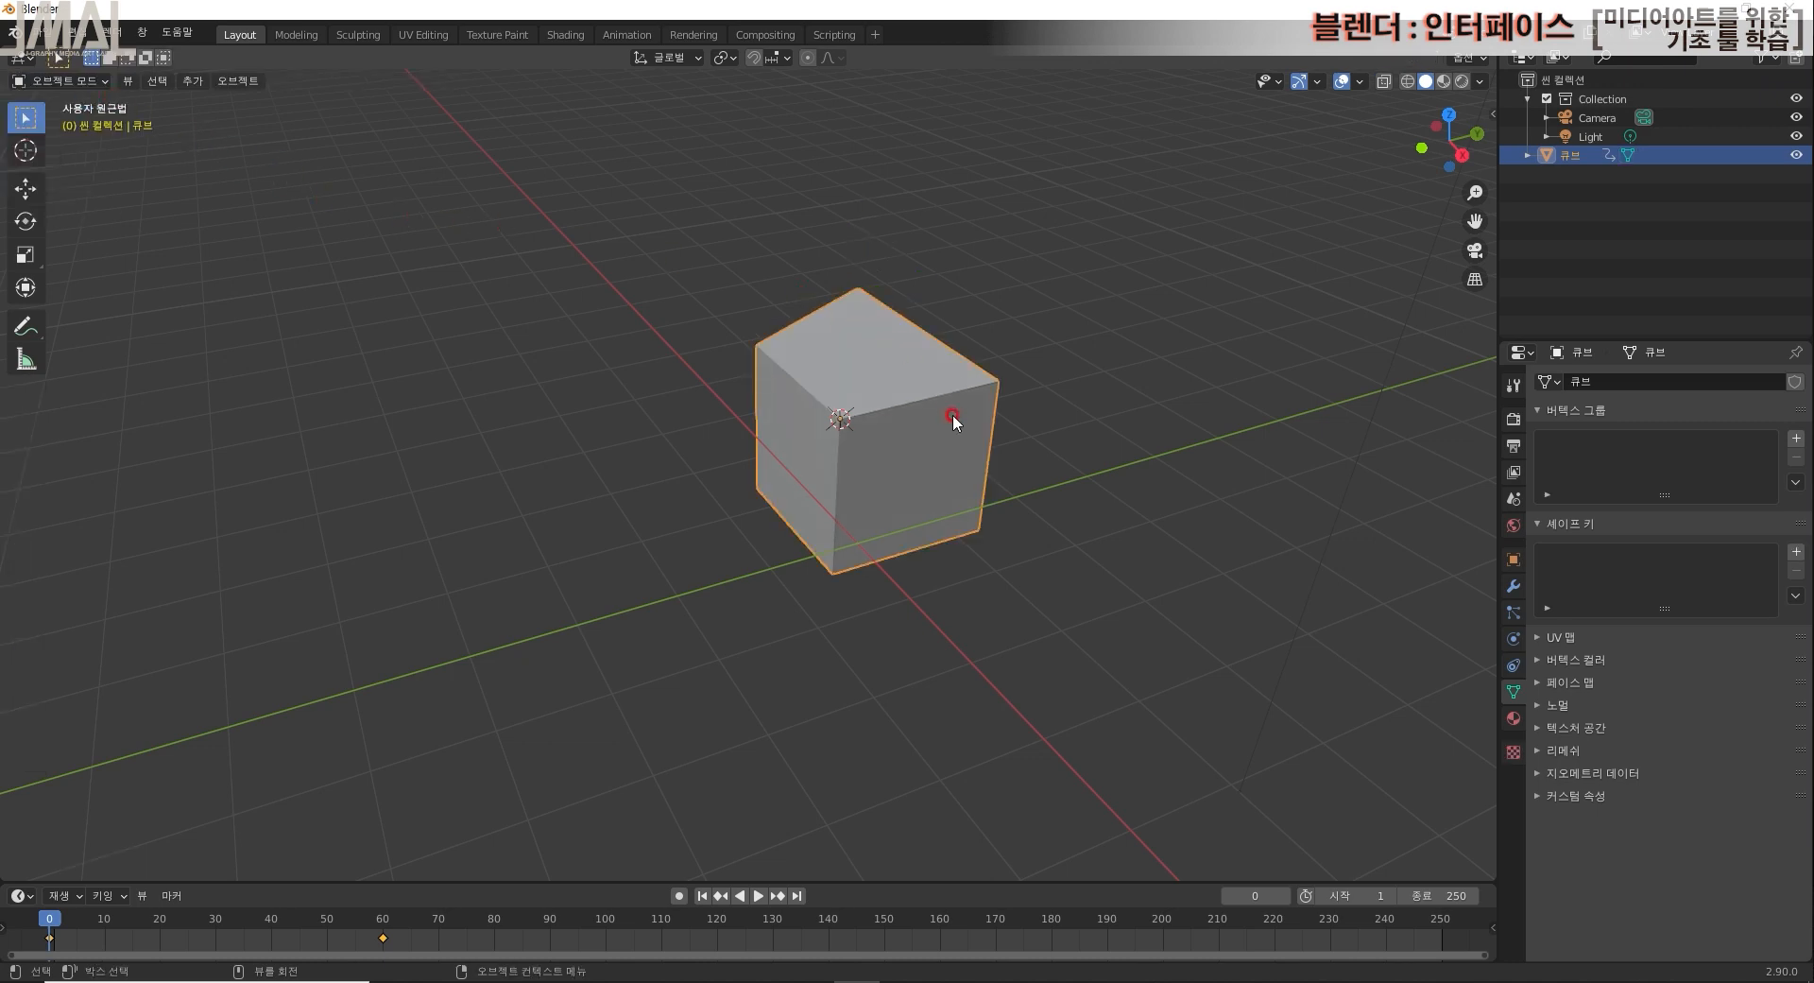
{"action": "key", "text": "Tab"}
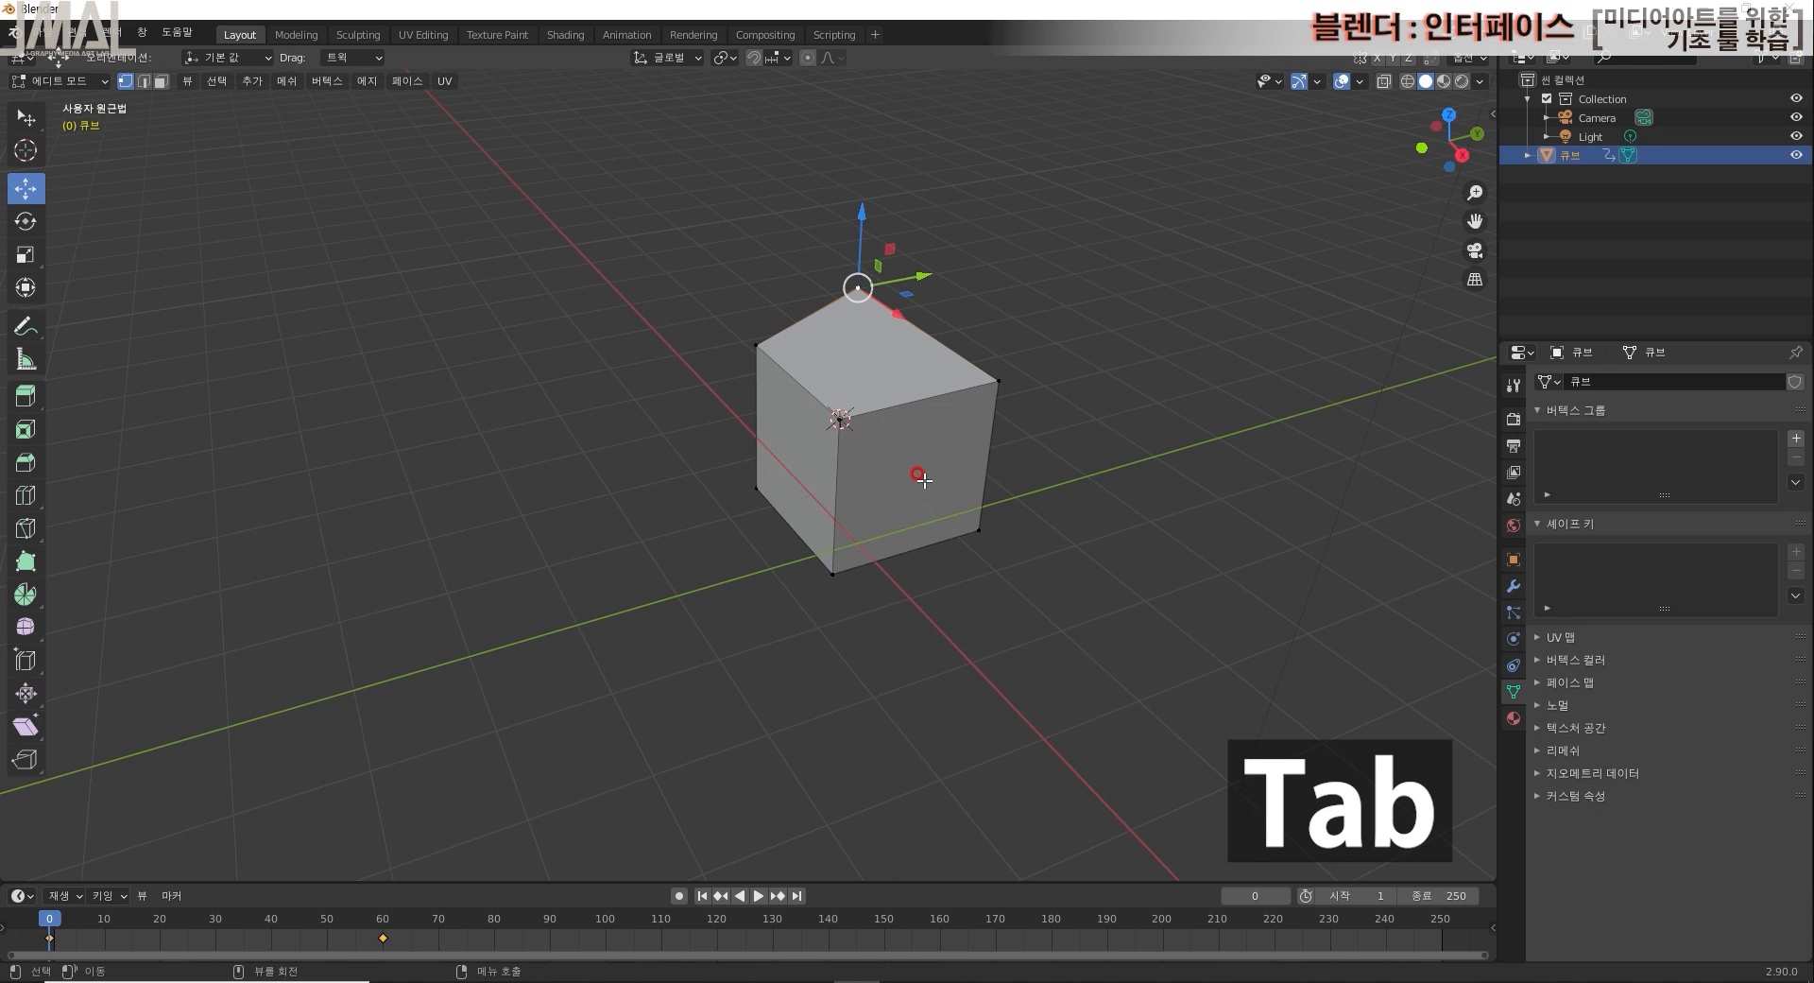
{"action": "key", "text": "Tab"}
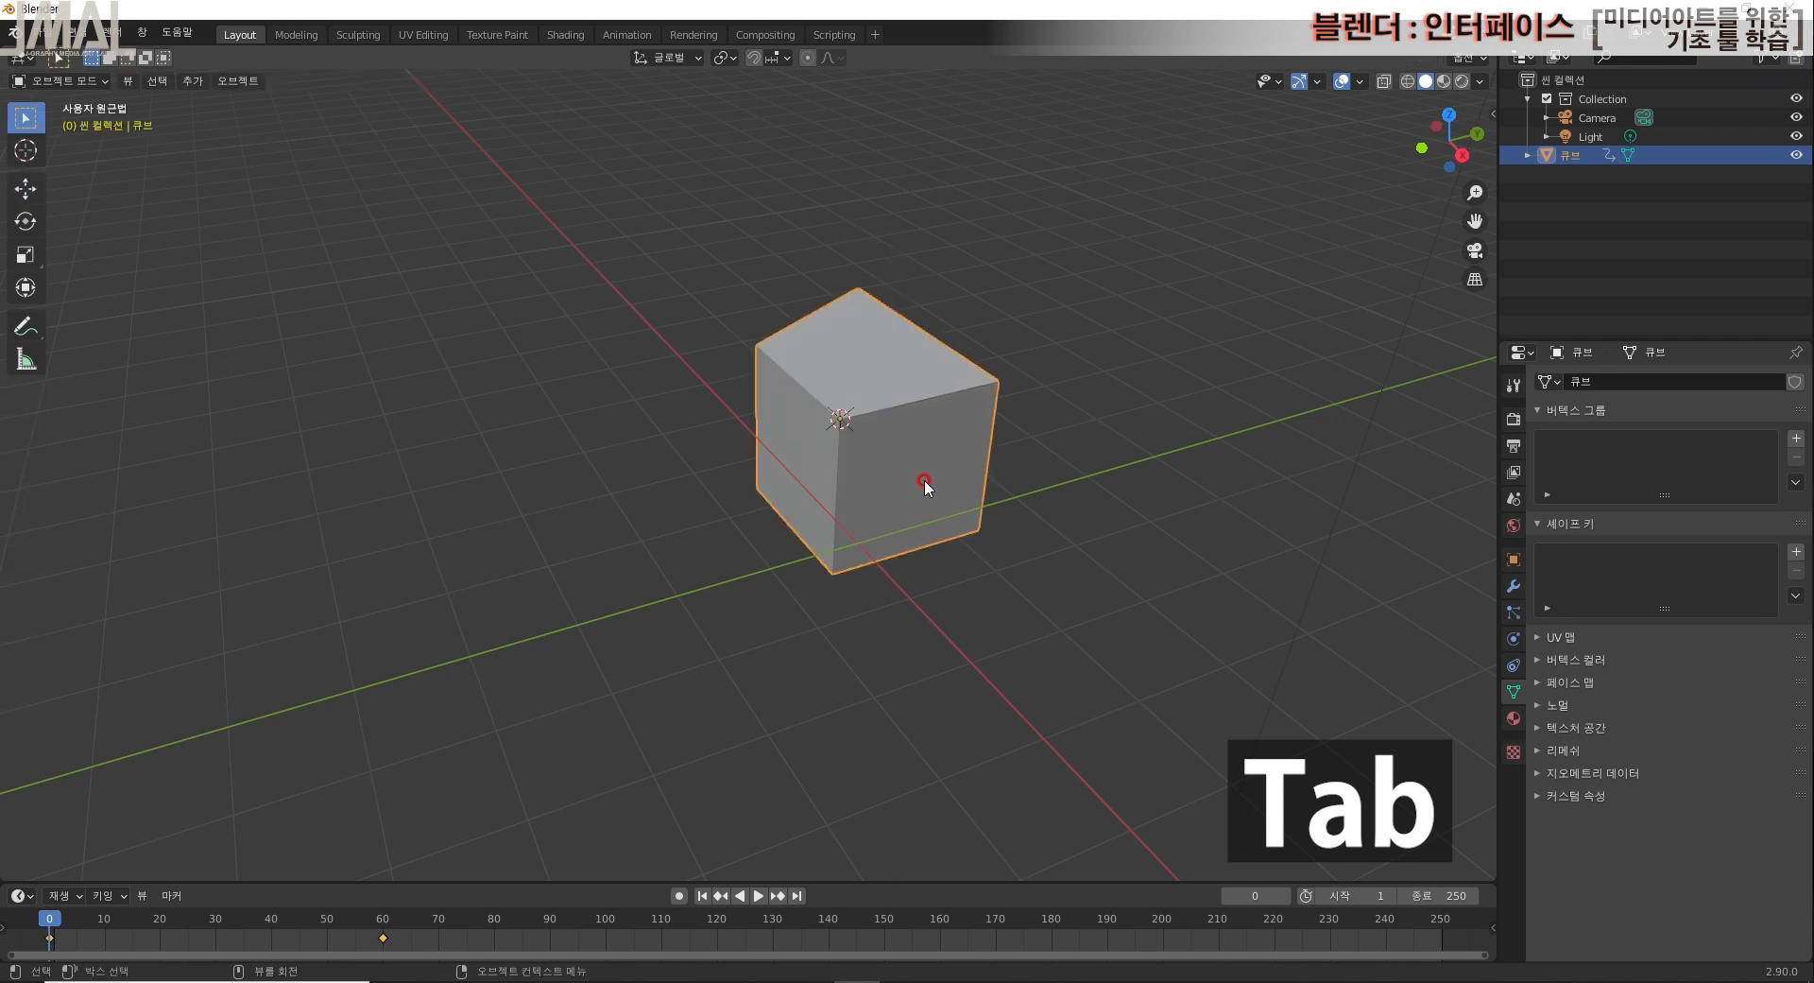
Step: Toggle the cube repeatedly between Edit Mode and Object Mode, finishing in Object Mode
{"action": "key", "text": "Tab"}
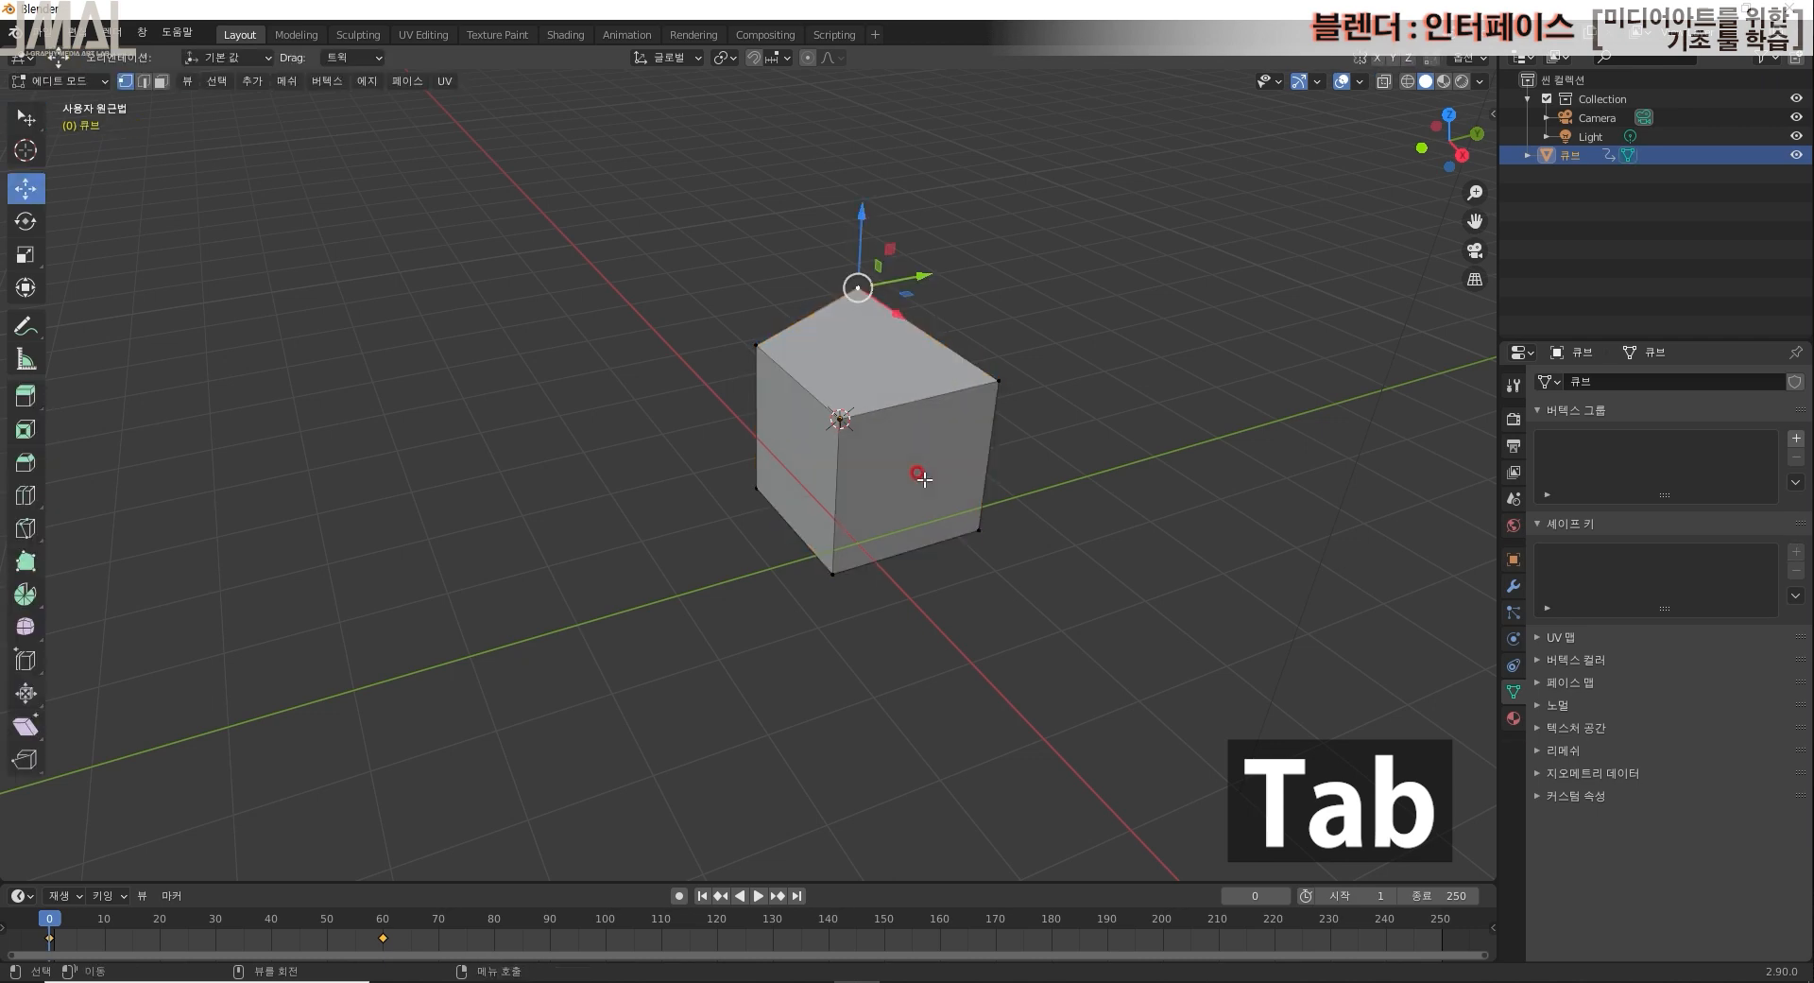
{"action": "key", "text": "Tab"}
{"action": "key", "text": "Tab"}
{"action": "key", "text": "Tab"}
{"action": "key", "text": "Tab"}
{"action": "key", "text": "Tab"}
{"action": "key", "text": "Tab"}
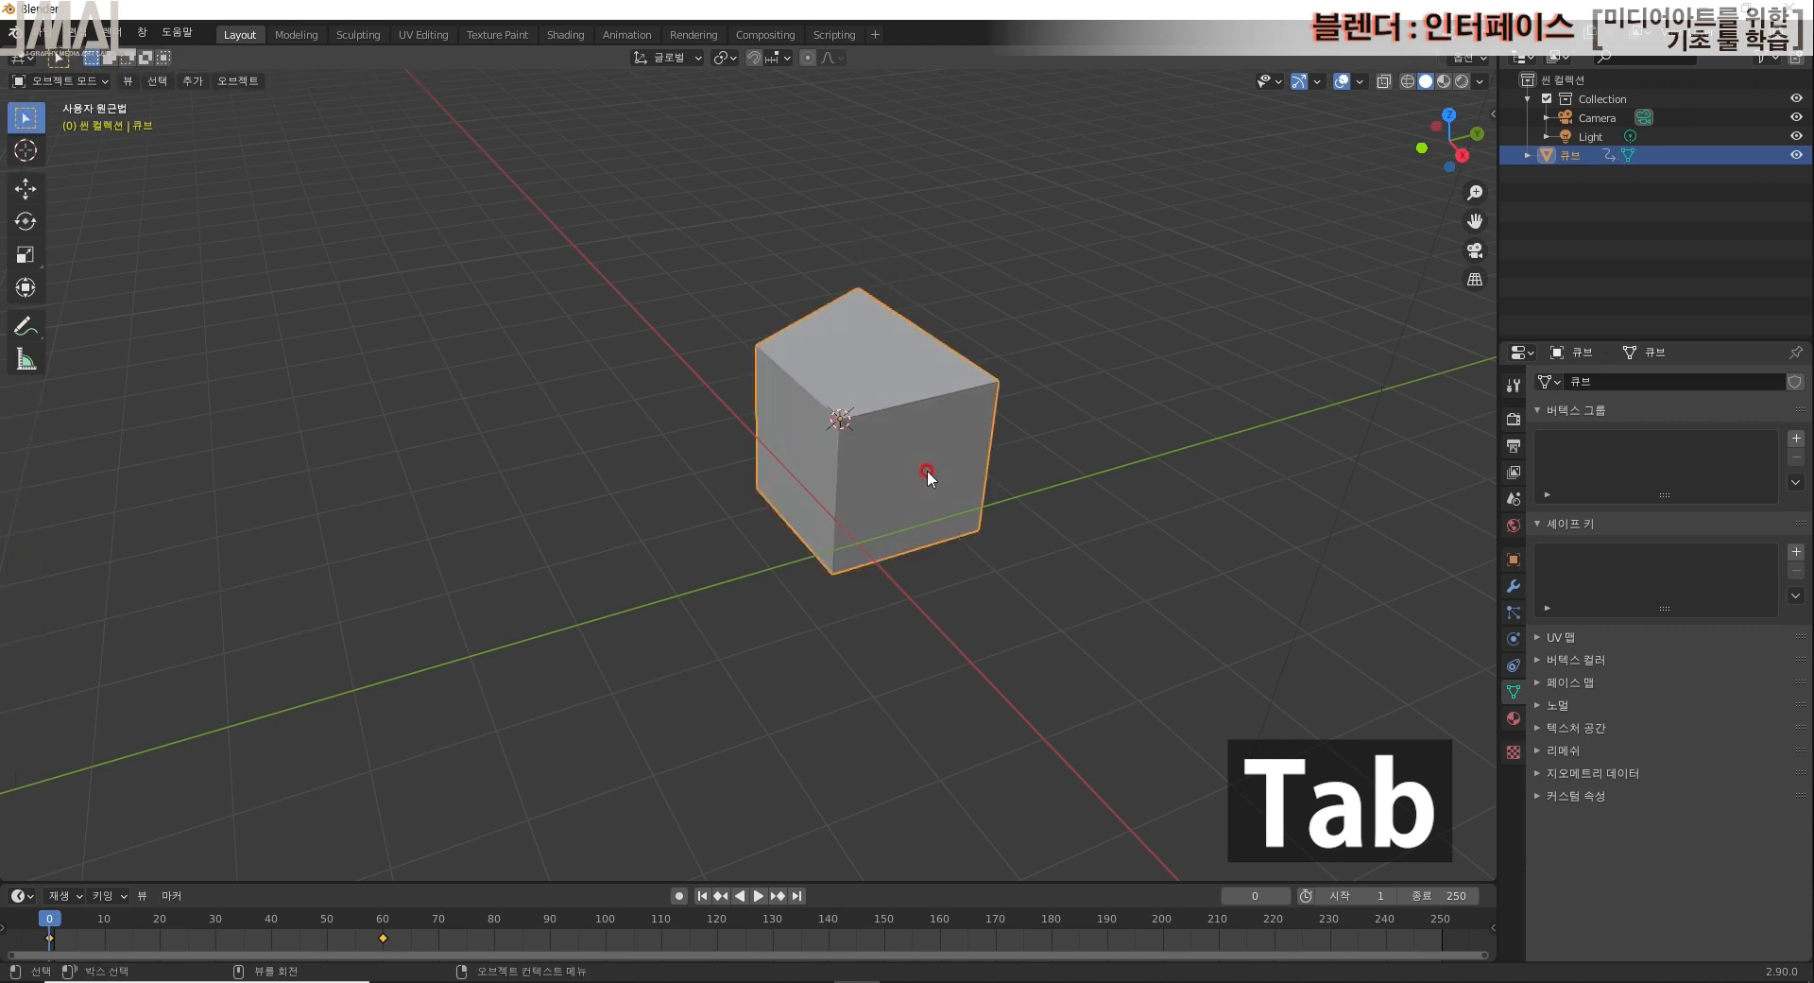
{"action": "key", "text": "Tab"}
{"action": "key", "text": "Tab"}
{"action": "key", "text": "Tab"}
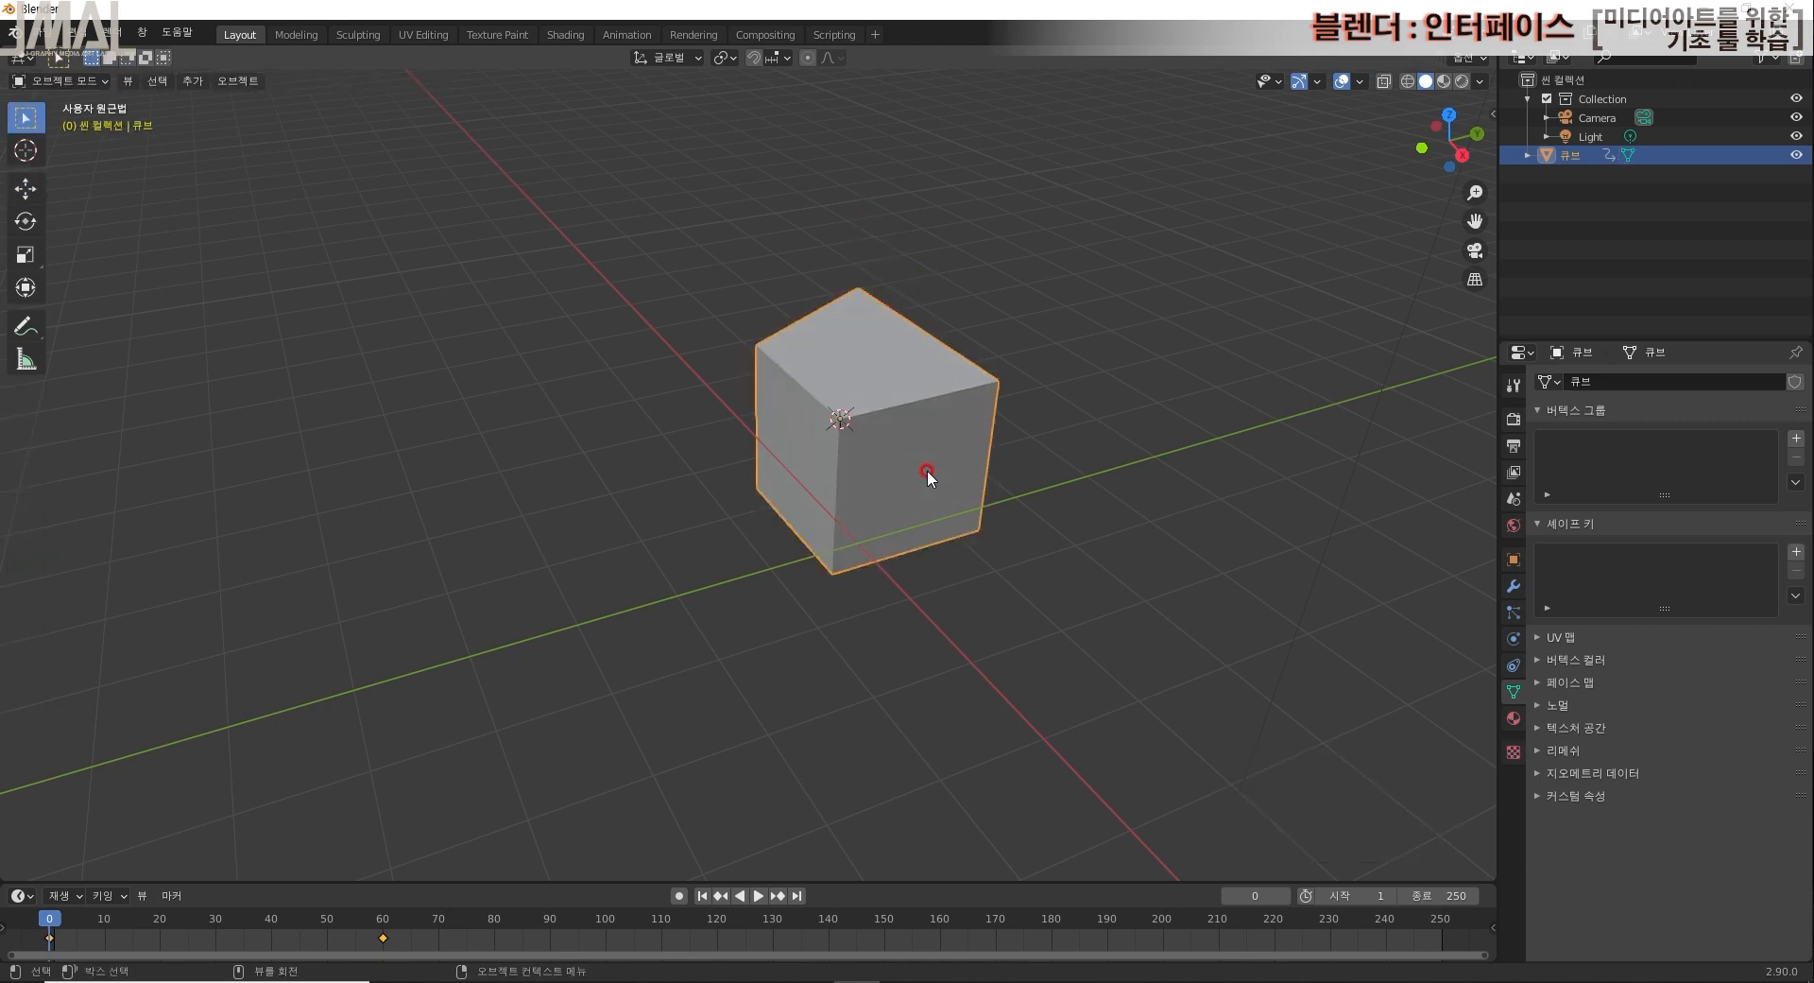
{"action": "middle_click_drag", "start_coordinate": [944, 495], "coordinate": [905, 529]}
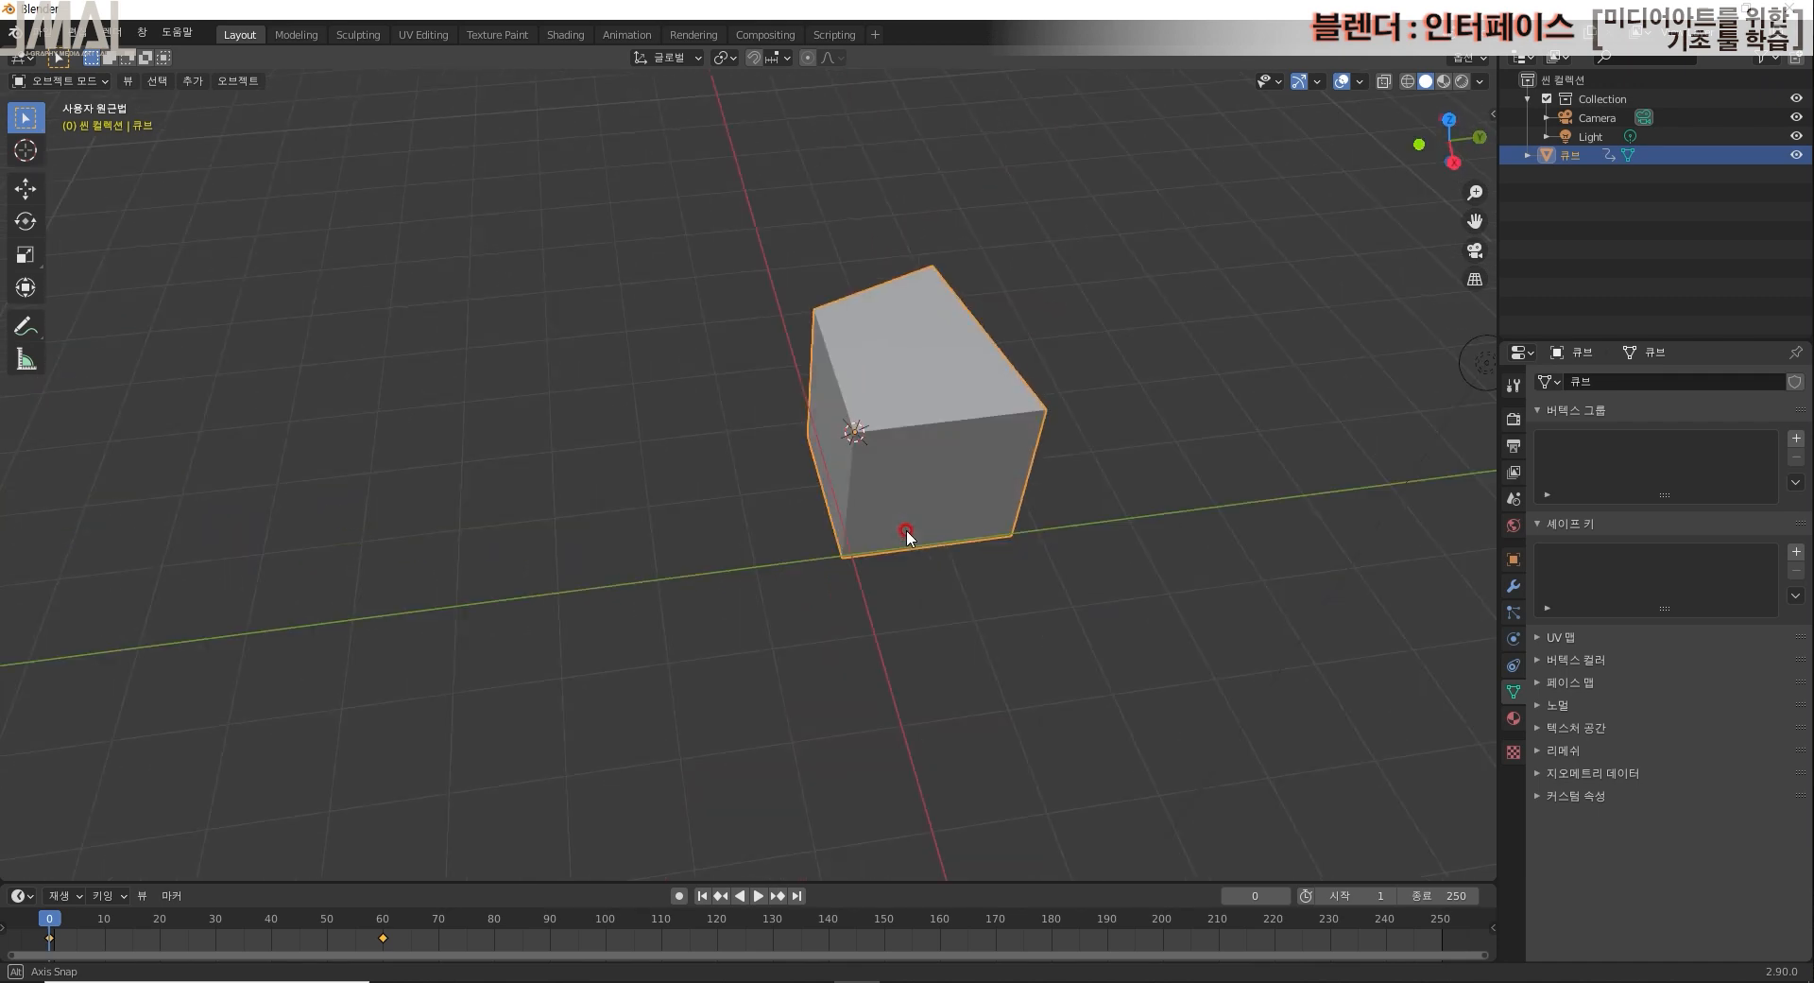
Step: Enter Edit Mode on the cube and move its selected rear top vertex slightly outward along the Y axis
{"action": "key", "text": "Tab"}
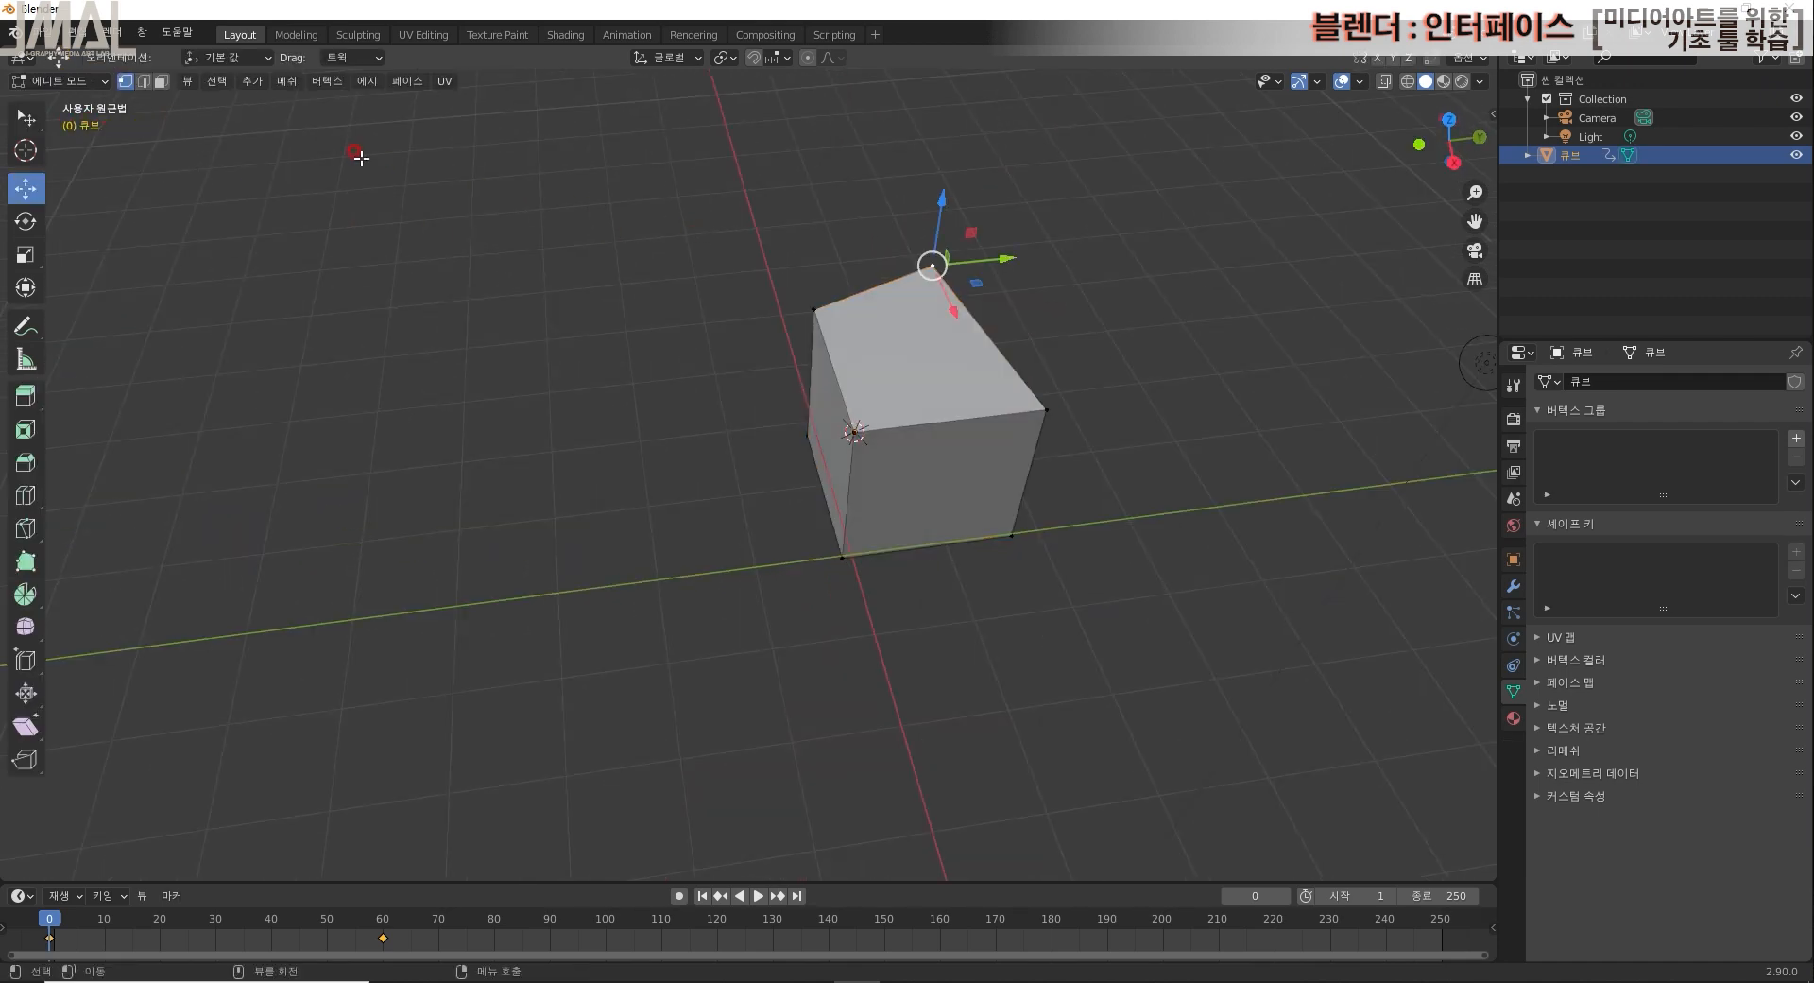
{"action": "middle_click_drag", "start_coordinate": [92, 127], "coordinate": [902, 313]}
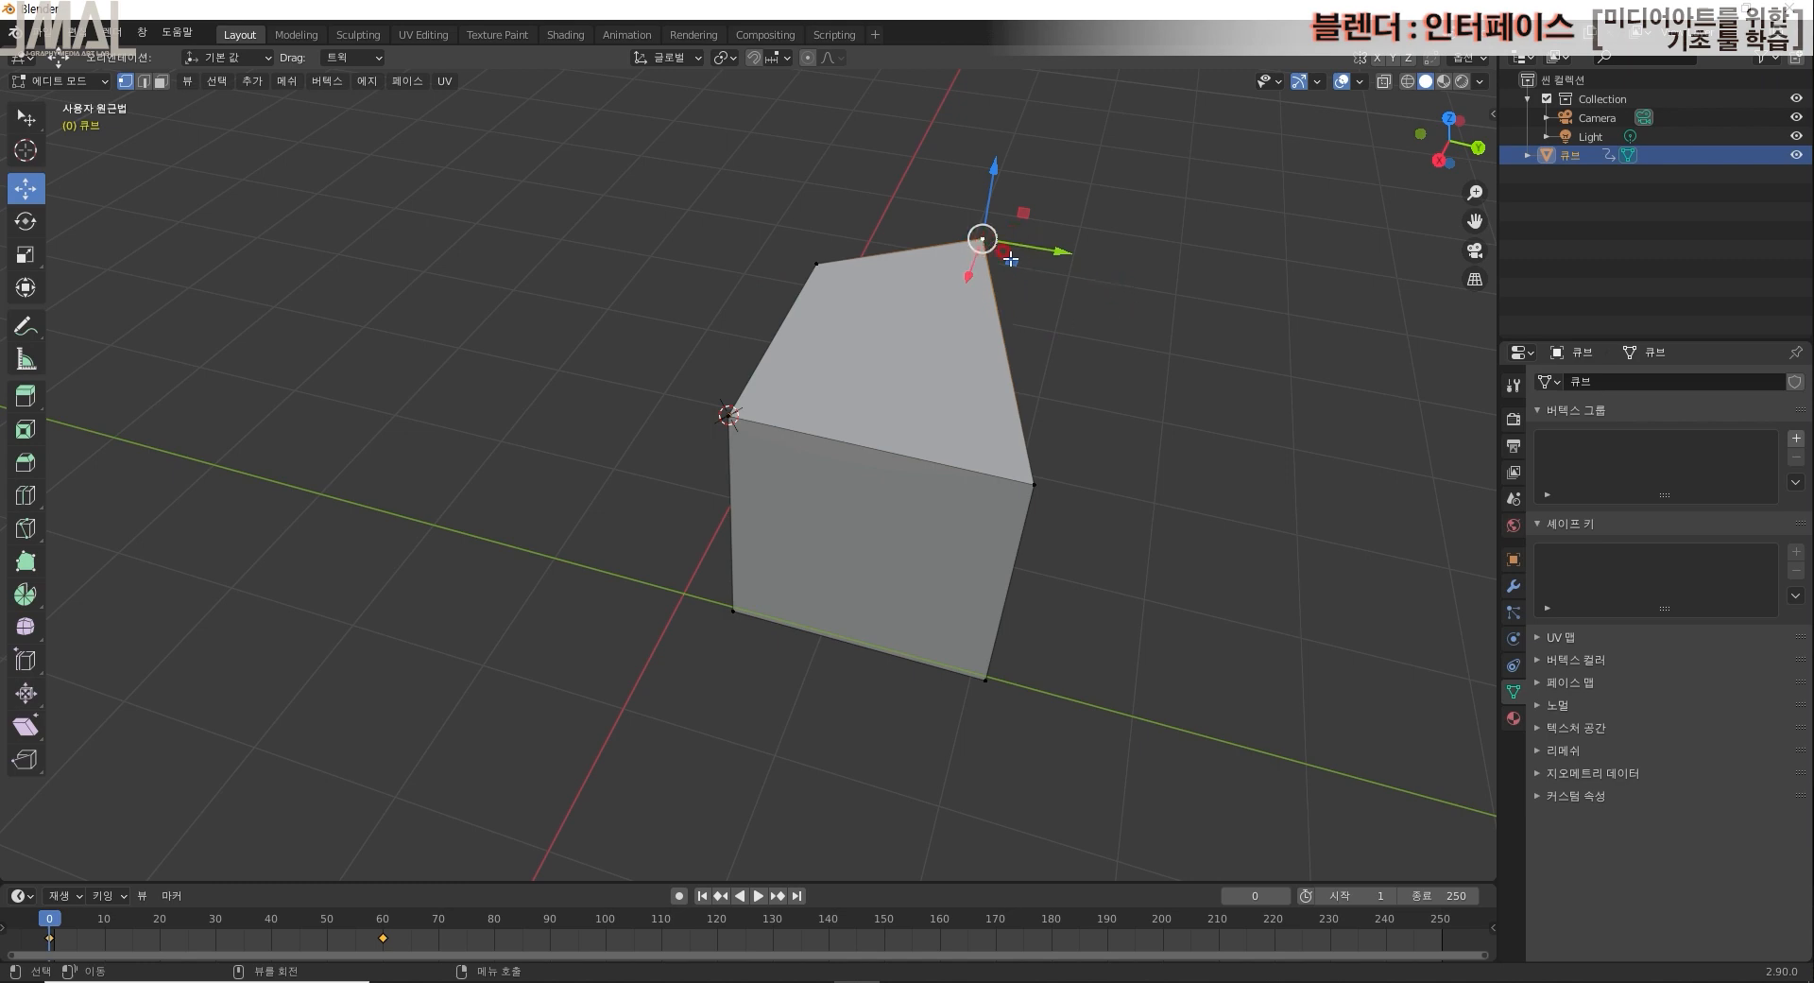
{"action": "mouse_move", "coordinate": [1052, 255]}
{"action": "left_mouse_down"}
{"action": "mouse_move", "coordinate": [1026, 232]}
{"action": "mouse_move", "coordinate": [1077, 253]}
{"action": "left_mouse_up"}
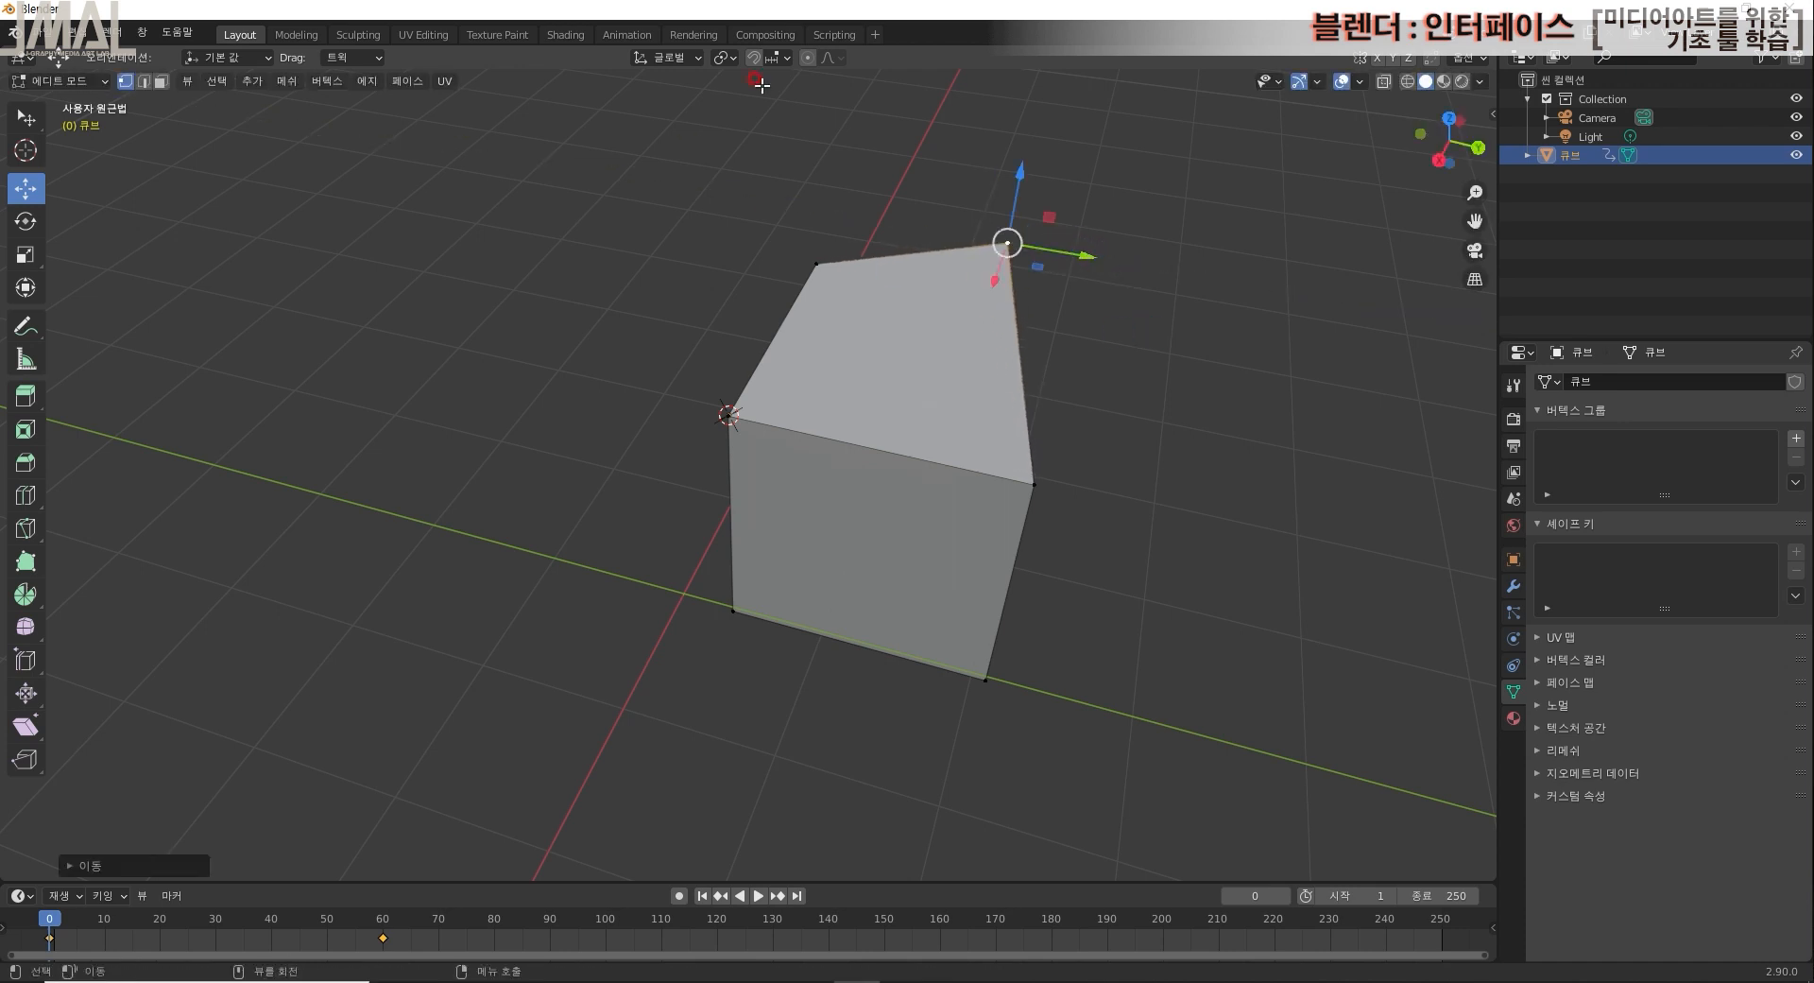
Step: Switch to edge selection and move the cube's top edge beside the 3D cursor outward, away from the body
{"action": "left_click", "coordinate": [141, 82]}
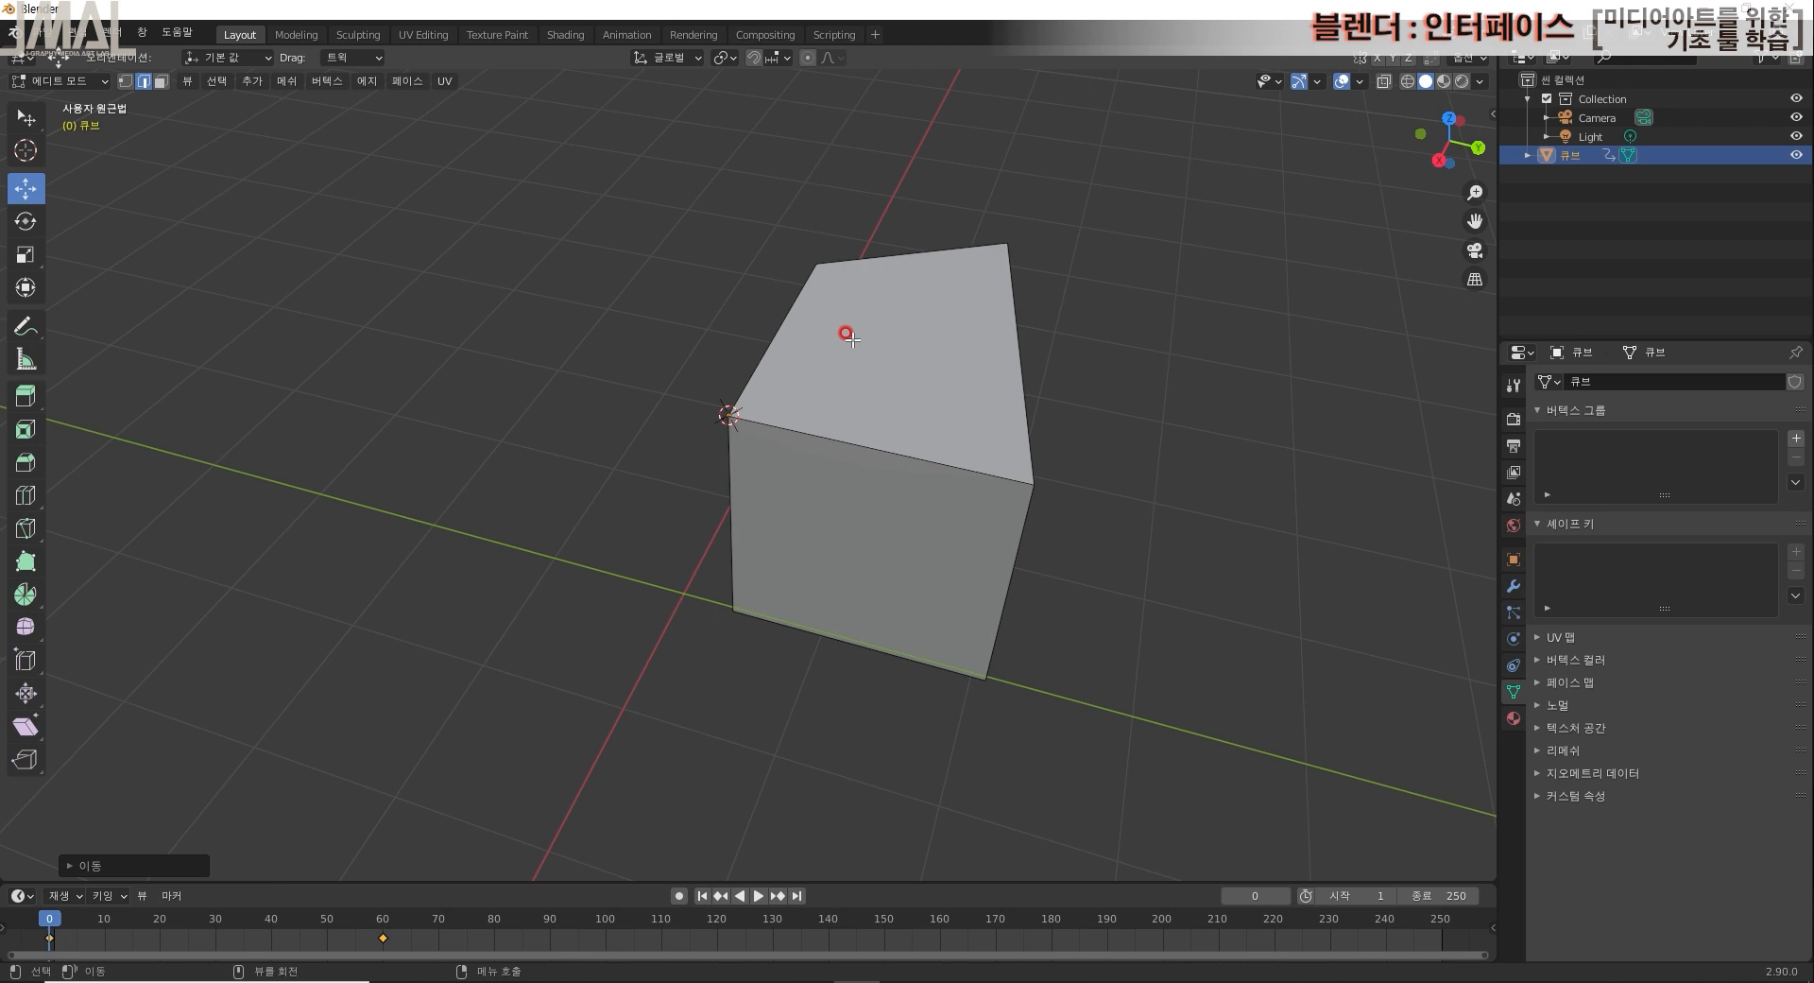
{"action": "left_click", "coordinate": [771, 333]}
{"action": "left_click_drag", "start_coordinate": [825, 337], "coordinate": [686, 253]}
Step: Switch to face selection and move the cube's top face downward
{"action": "left_click", "coordinate": [160, 84]}
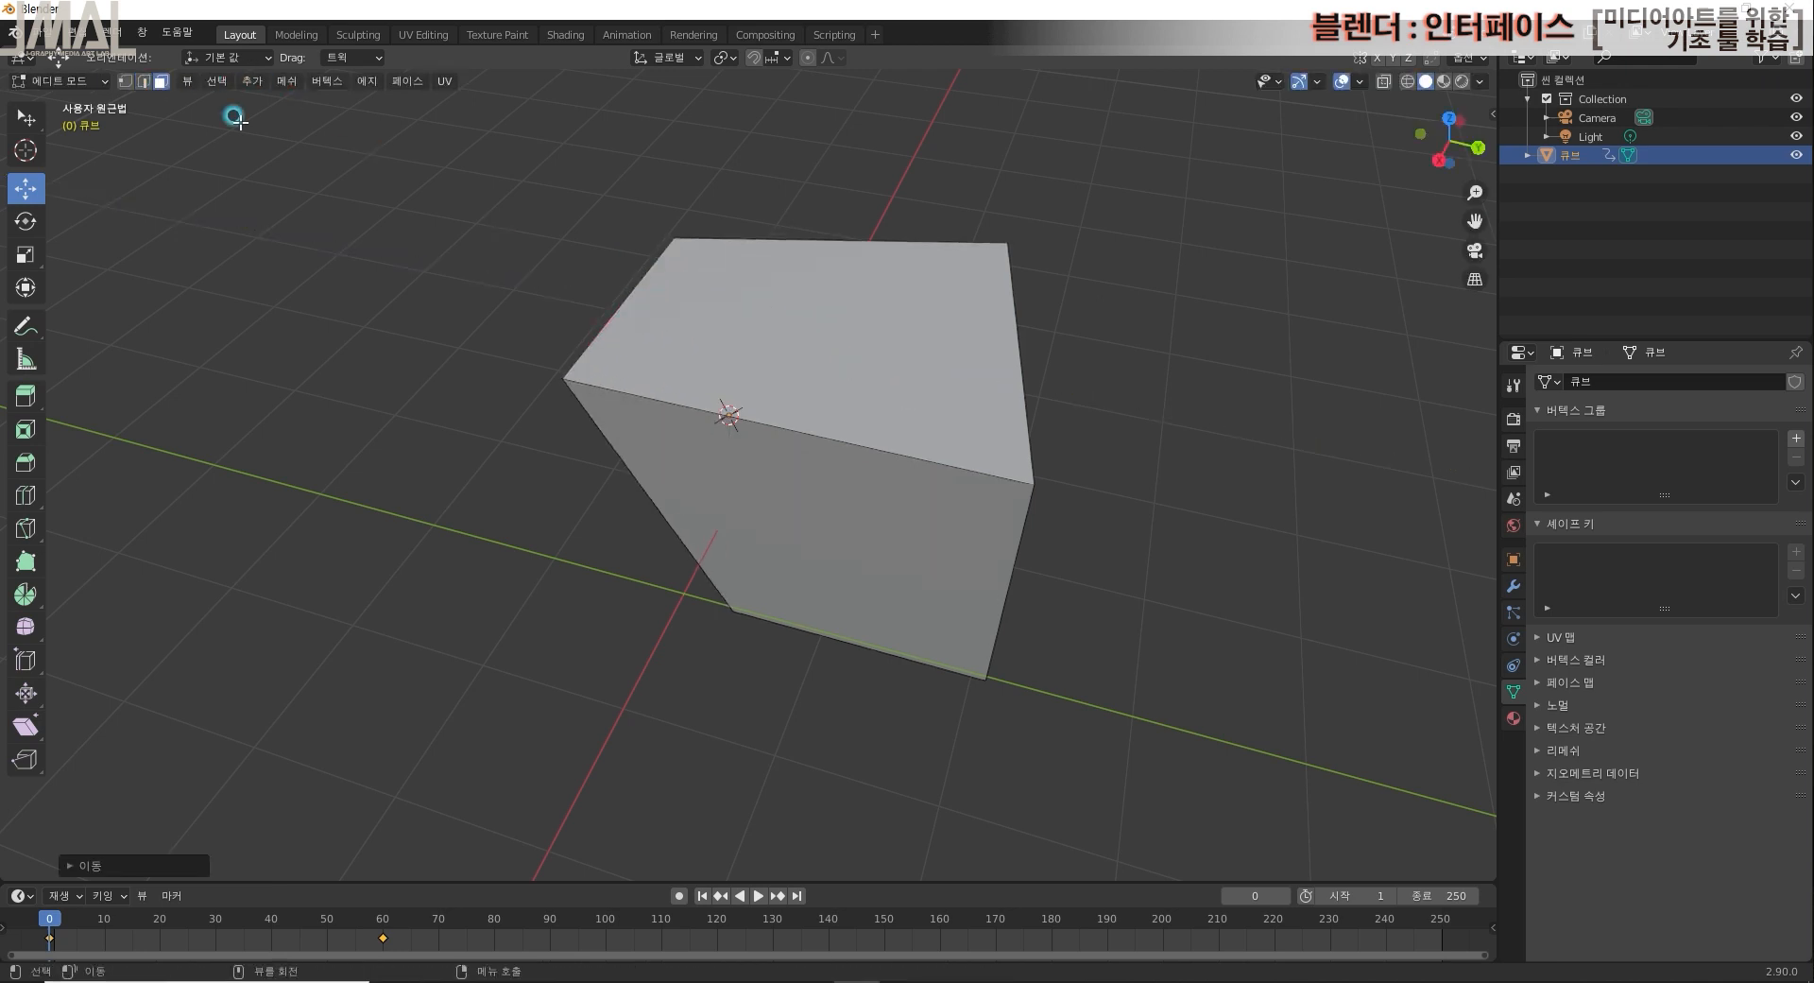
{"action": "left_click", "coordinate": [840, 362]}
{"action": "left_click_drag", "start_coordinate": [809, 285], "coordinate": [865, 419]}
Step: Cycle repeatedly through the vertex, edge and face selection modes, finishing in face selection
{"action": "left_click", "coordinate": [130, 83]}
{"action": "left_click", "coordinate": [146, 84]}
{"action": "left_click", "coordinate": [158, 83]}
{"action": "left_click", "coordinate": [128, 83]}
{"action": "left_click", "coordinate": [144, 82]}
{"action": "left_click", "coordinate": [158, 82]}
{"action": "left_click", "coordinate": [127, 82]}
{"action": "left_click", "coordinate": [143, 82]}
{"action": "left_click", "coordinate": [158, 83]}
{"action": "left_click", "coordinate": [127, 82]}
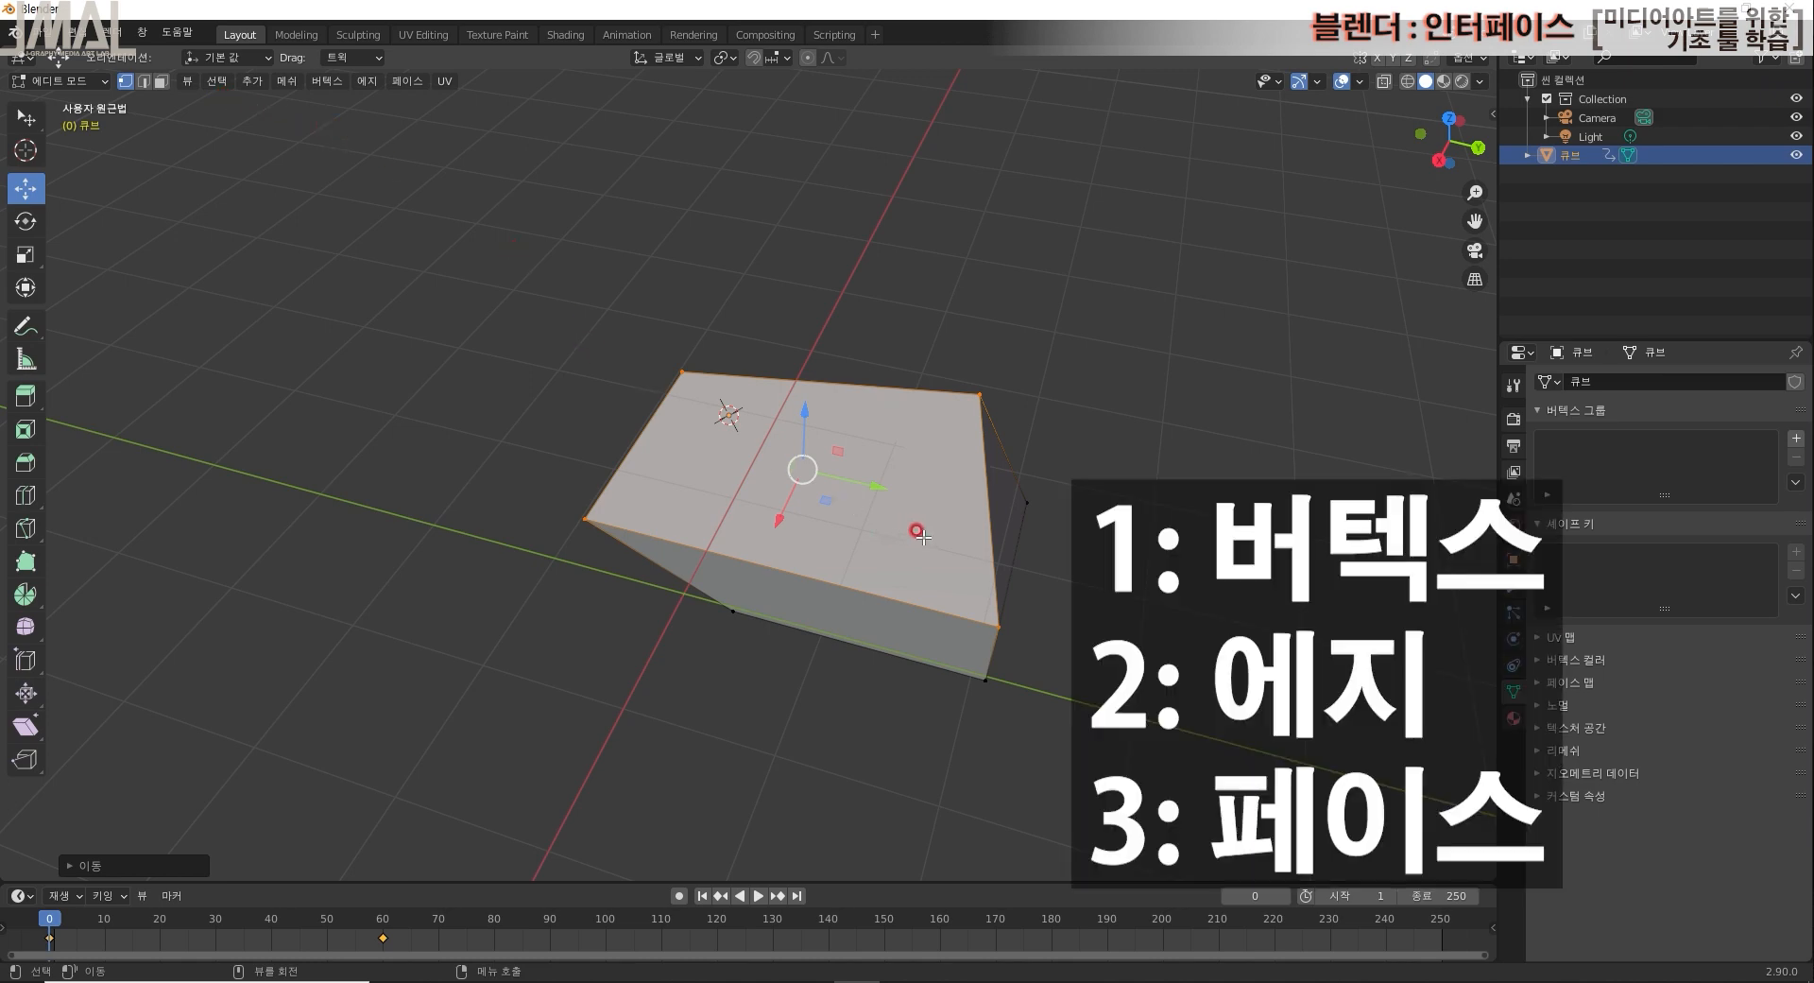
{"action": "key", "text": "2"}
{"action": "key", "text": "3"}
{"action": "key", "text": "1"}
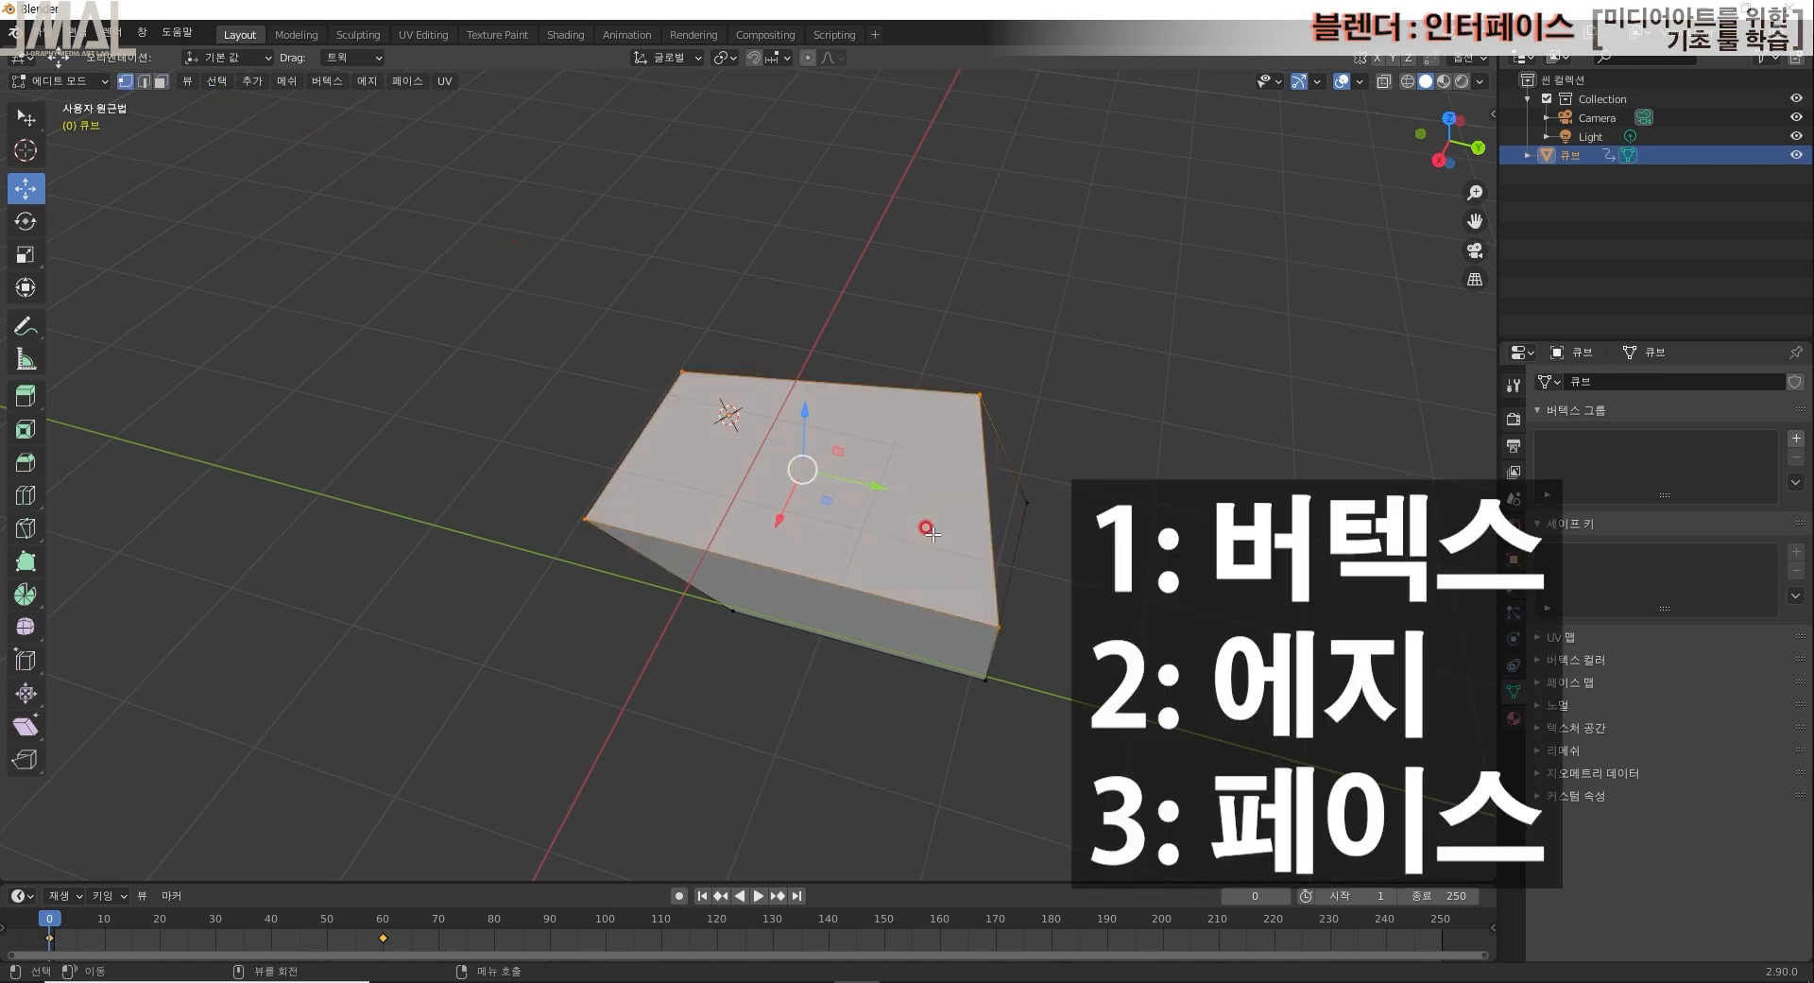
{"action": "key", "text": "2"}
{"action": "key", "text": "3"}
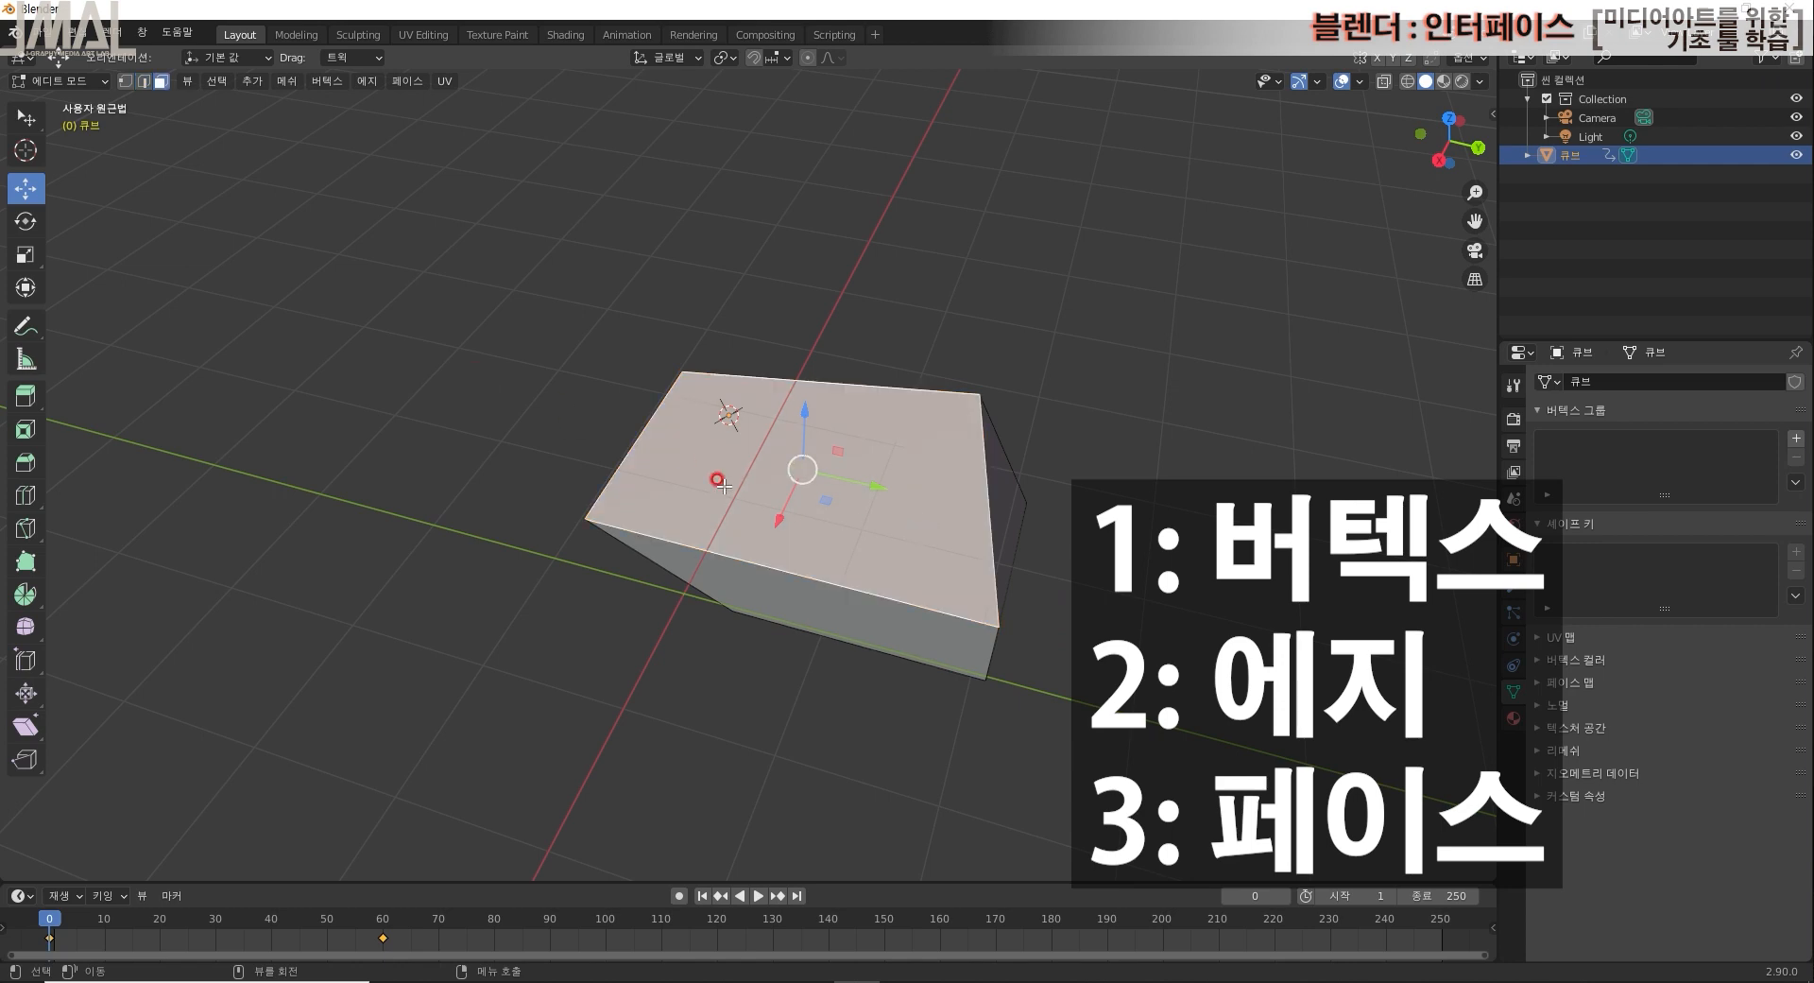
Step: Raise the selected top face of the mesh along the Z axis
{"action": "scroll", "coordinate": [799, 482], "scroll_direction": "down", "scroll_amount": 3}
{"action": "middle_click_drag", "start_coordinate": [798, 484], "coordinate": [885, 464]}
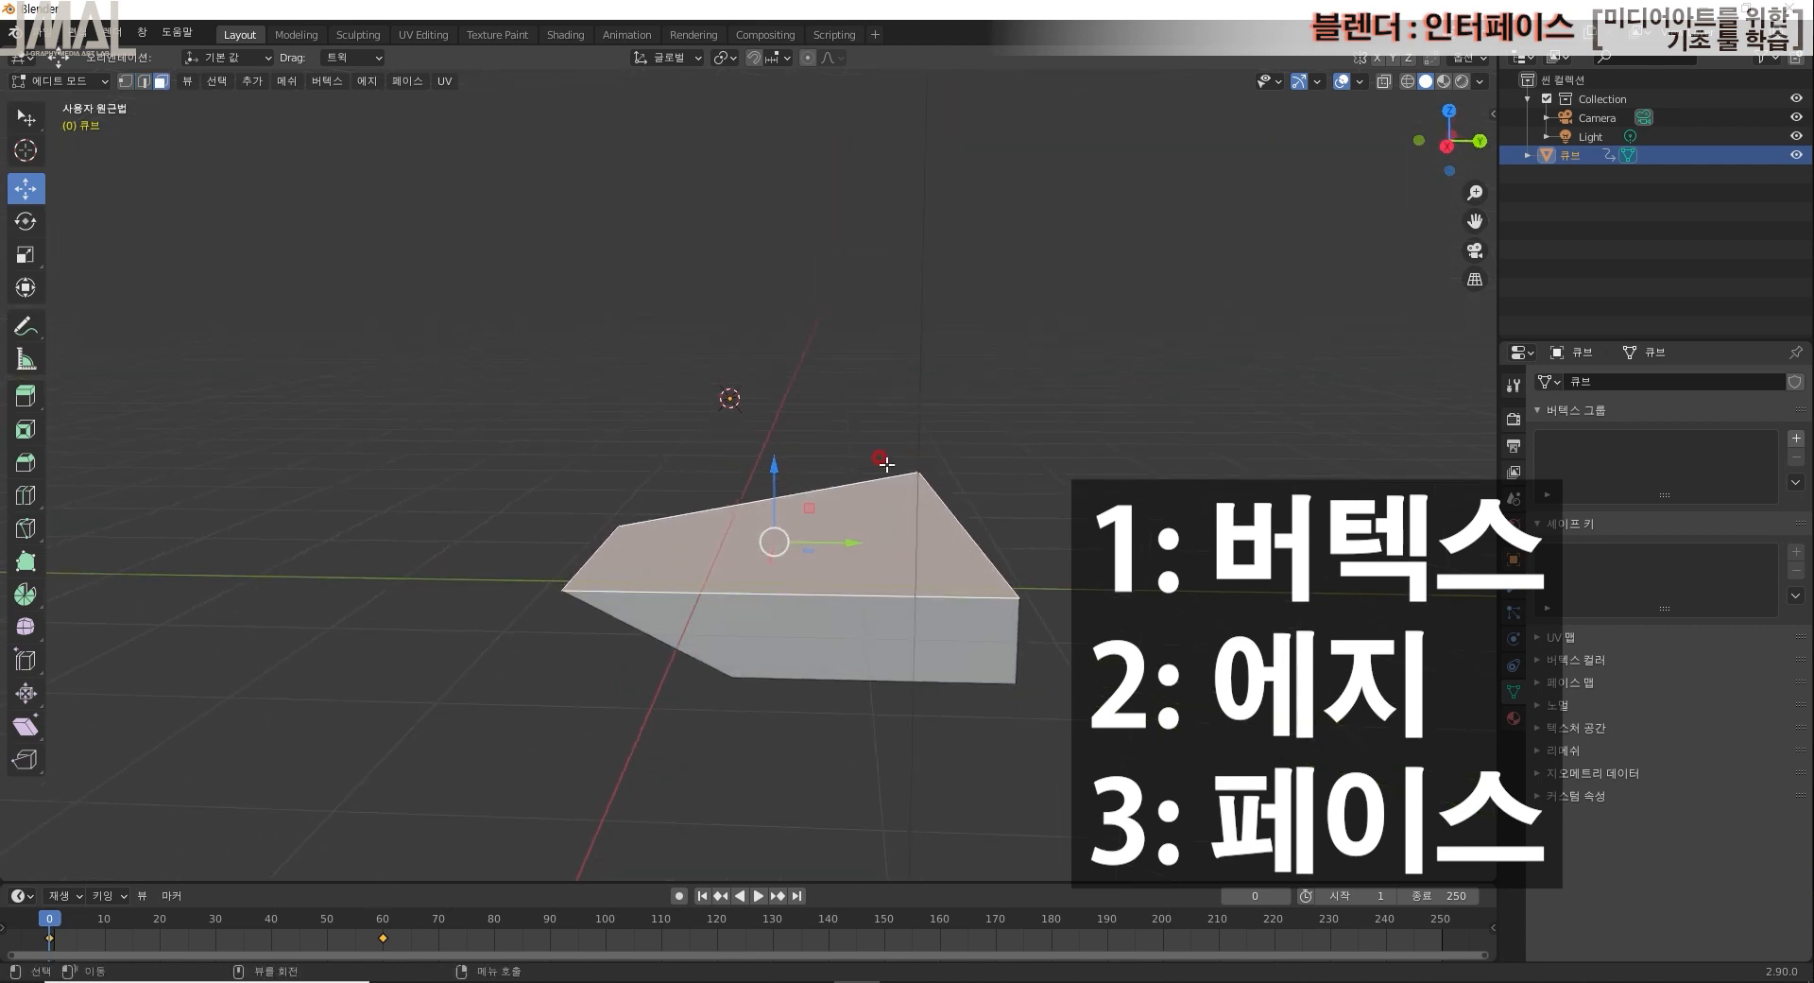
{"action": "left_click_drag", "start_coordinate": [772, 489], "coordinate": [756, 403]}
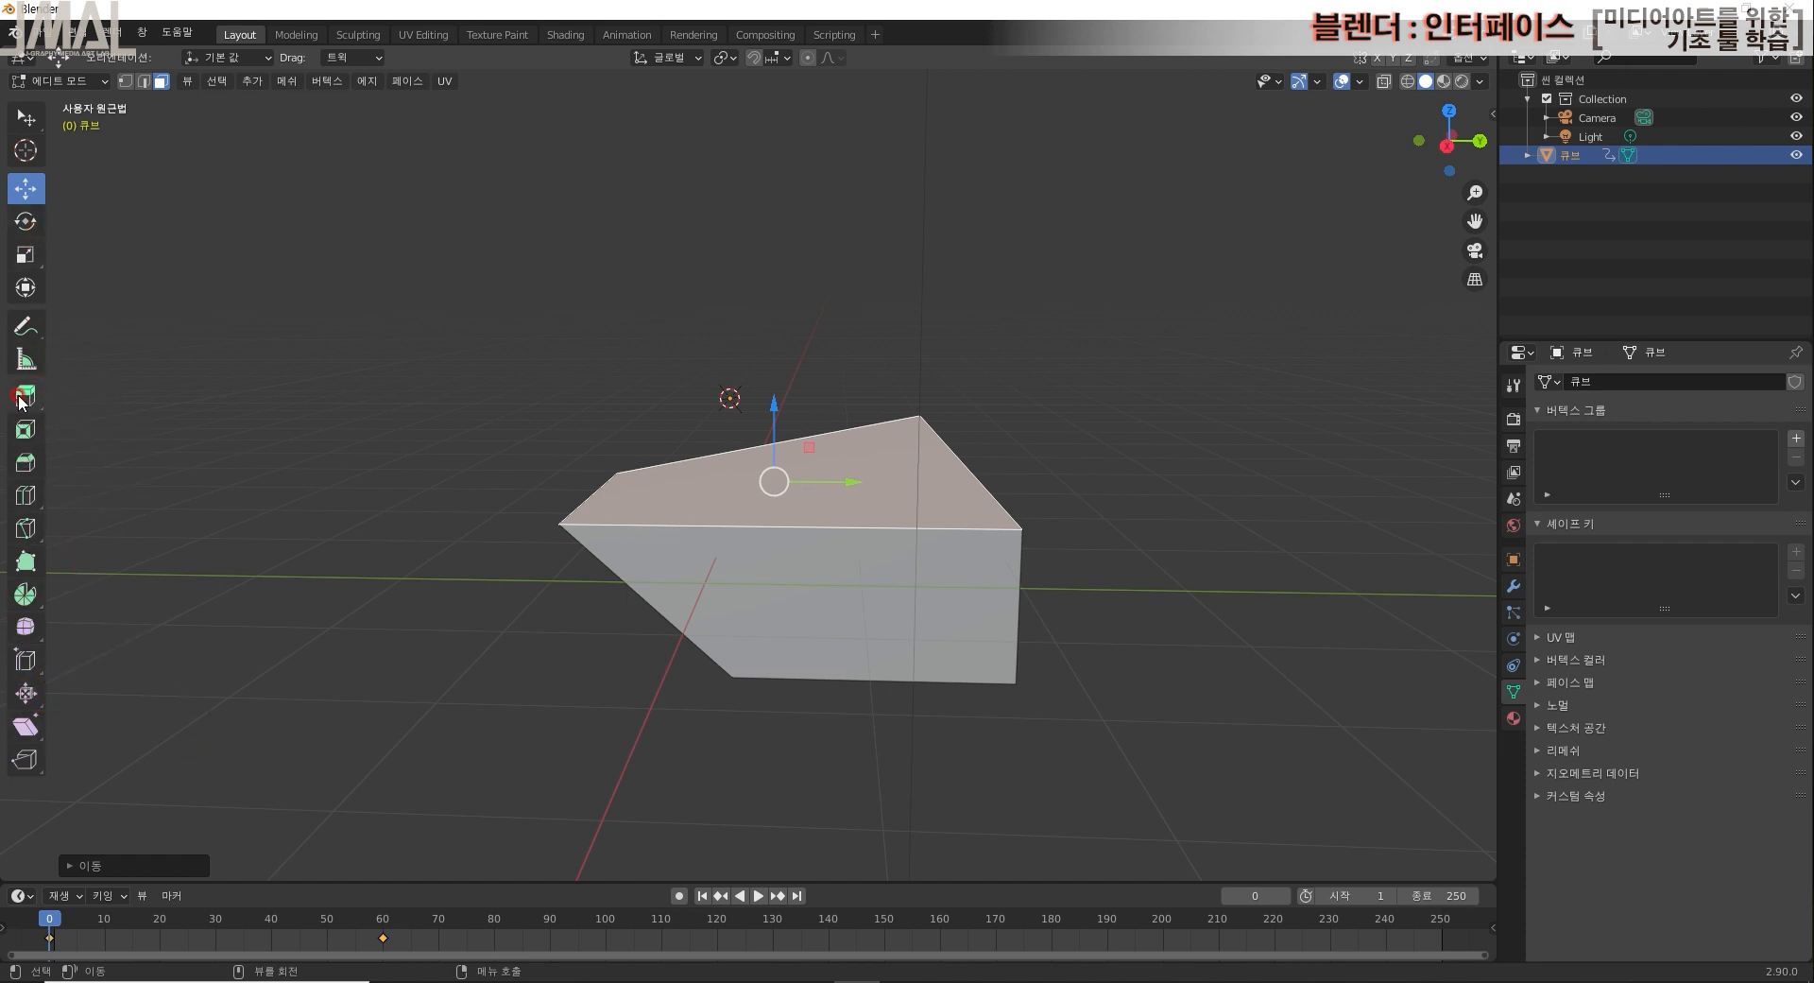
Step: Extrude the top face upward with Extrude Region and inset the new top face
{"action": "middle_click_drag", "start_coordinate": [359, 680], "coordinate": [334, 707]}
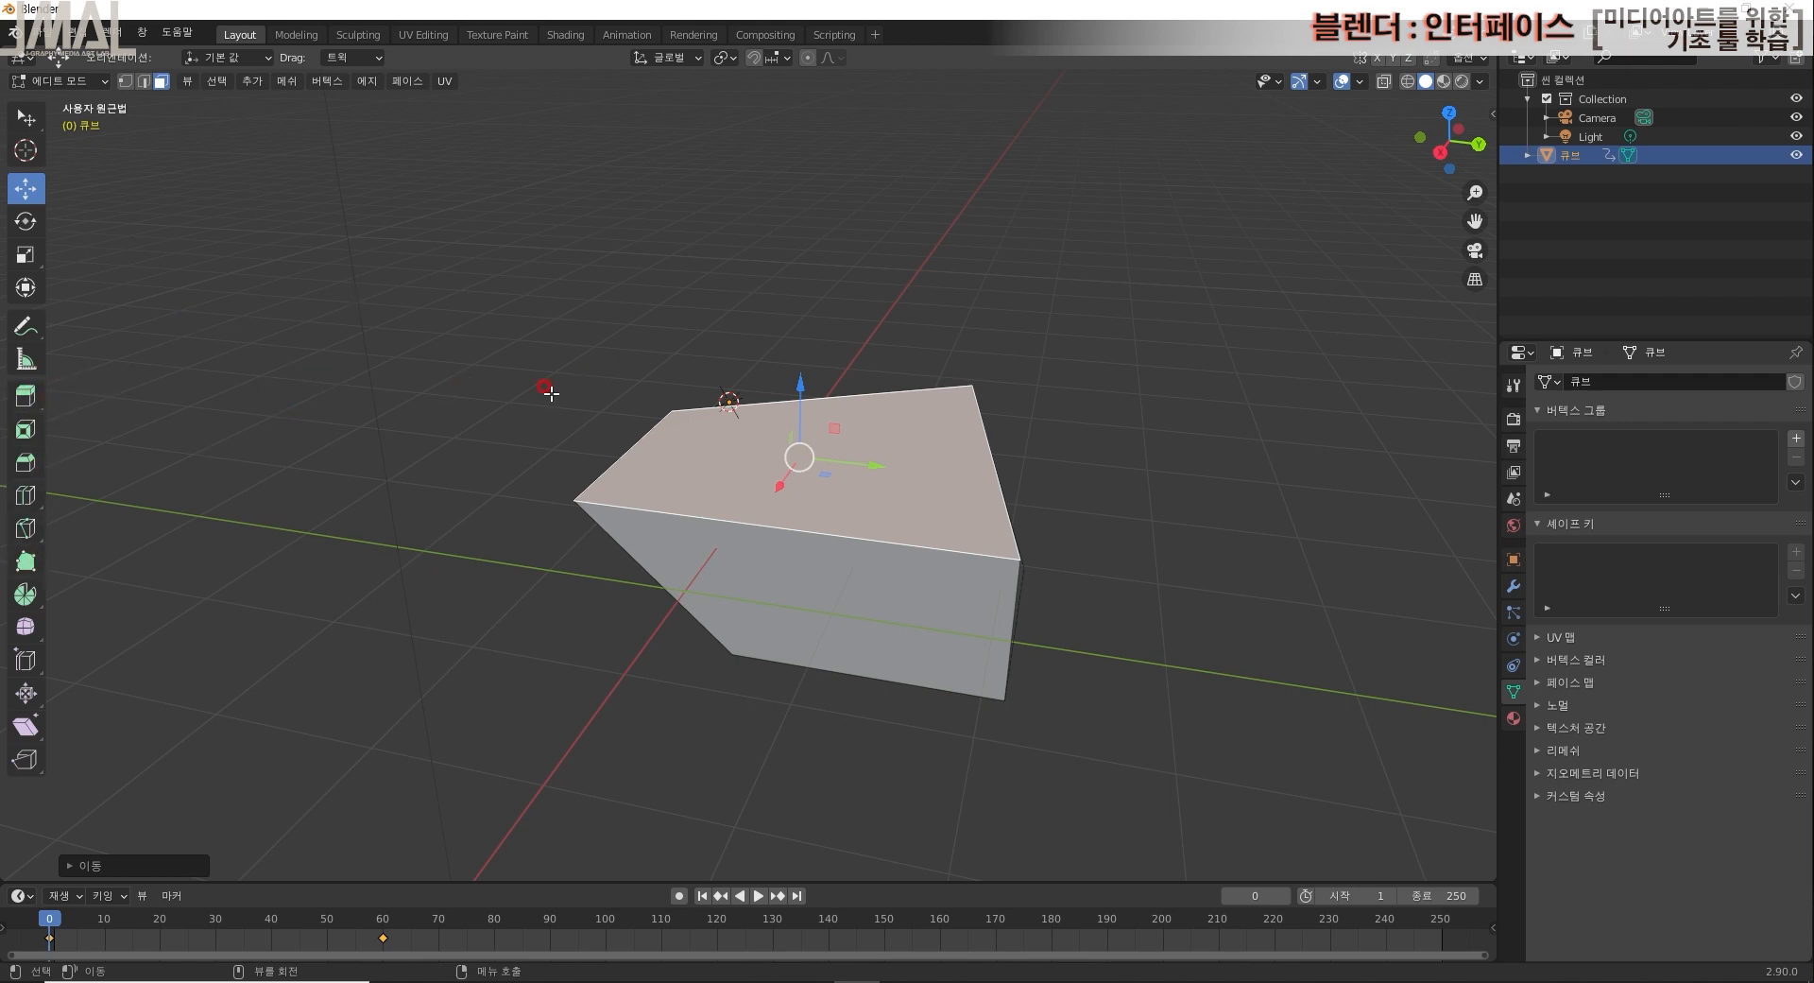
{"action": "left_click", "coordinate": [59, 394]}
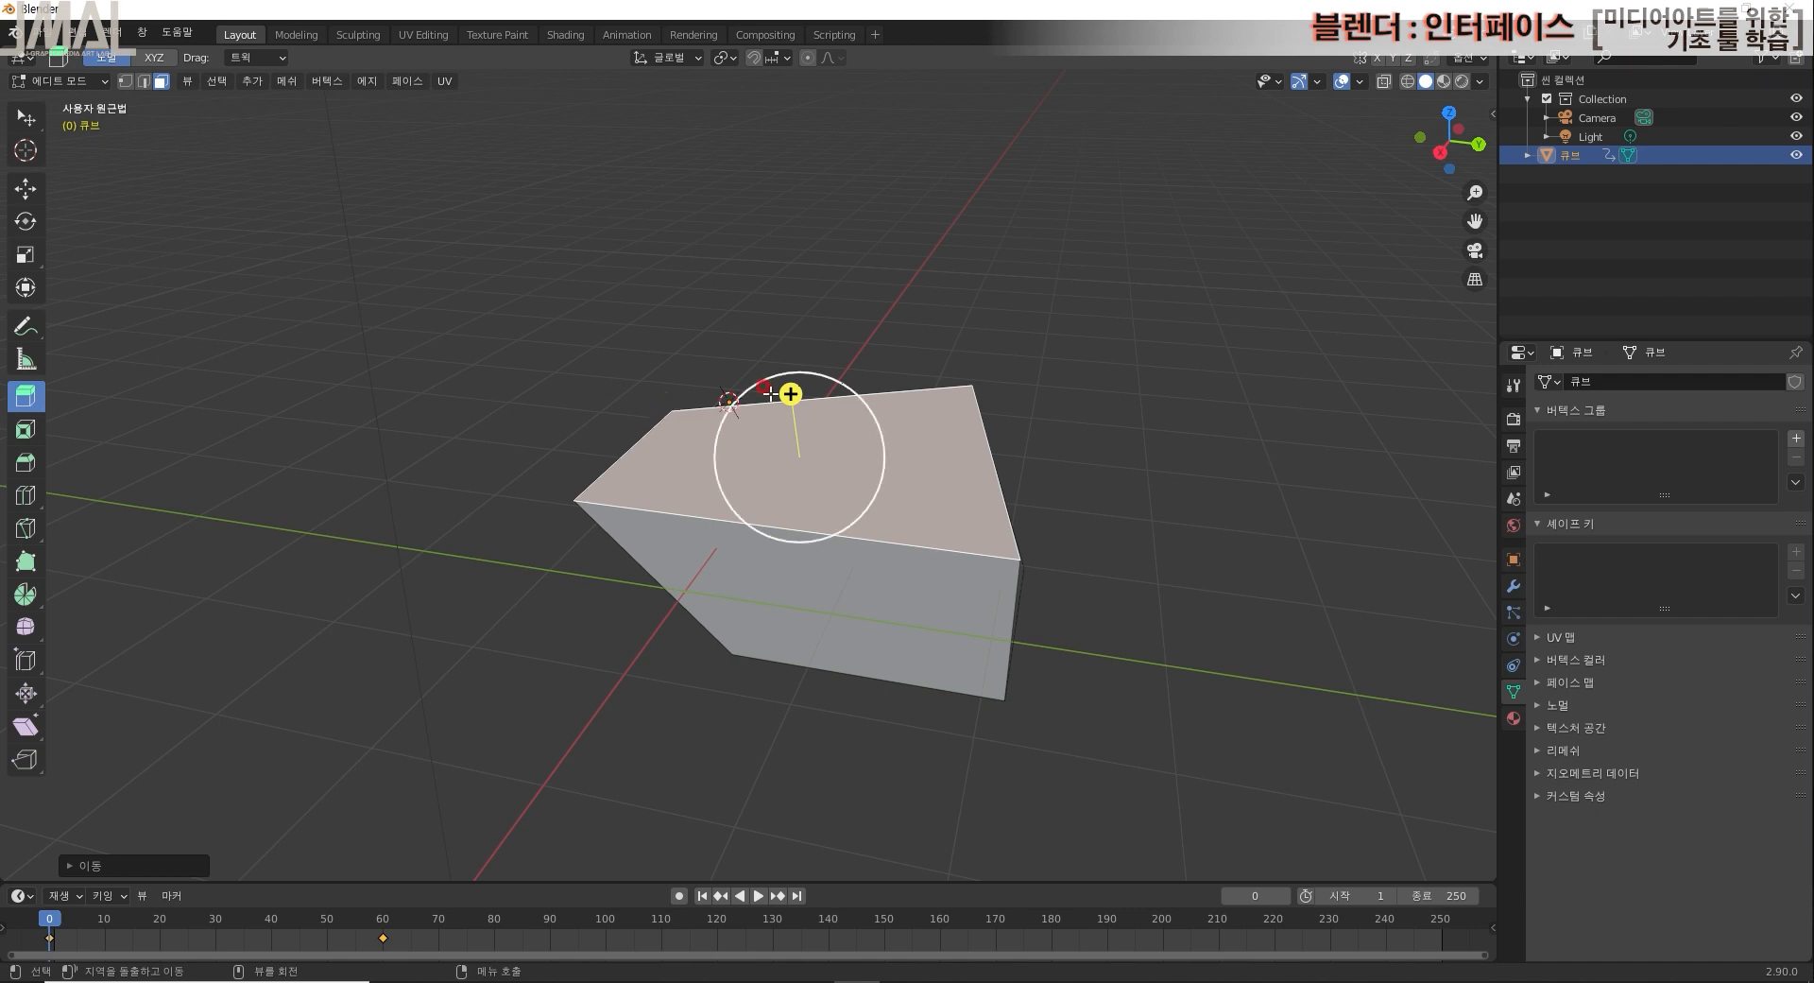
{"action": "left_click_drag", "start_coordinate": [790, 397], "coordinate": [808, 265]}
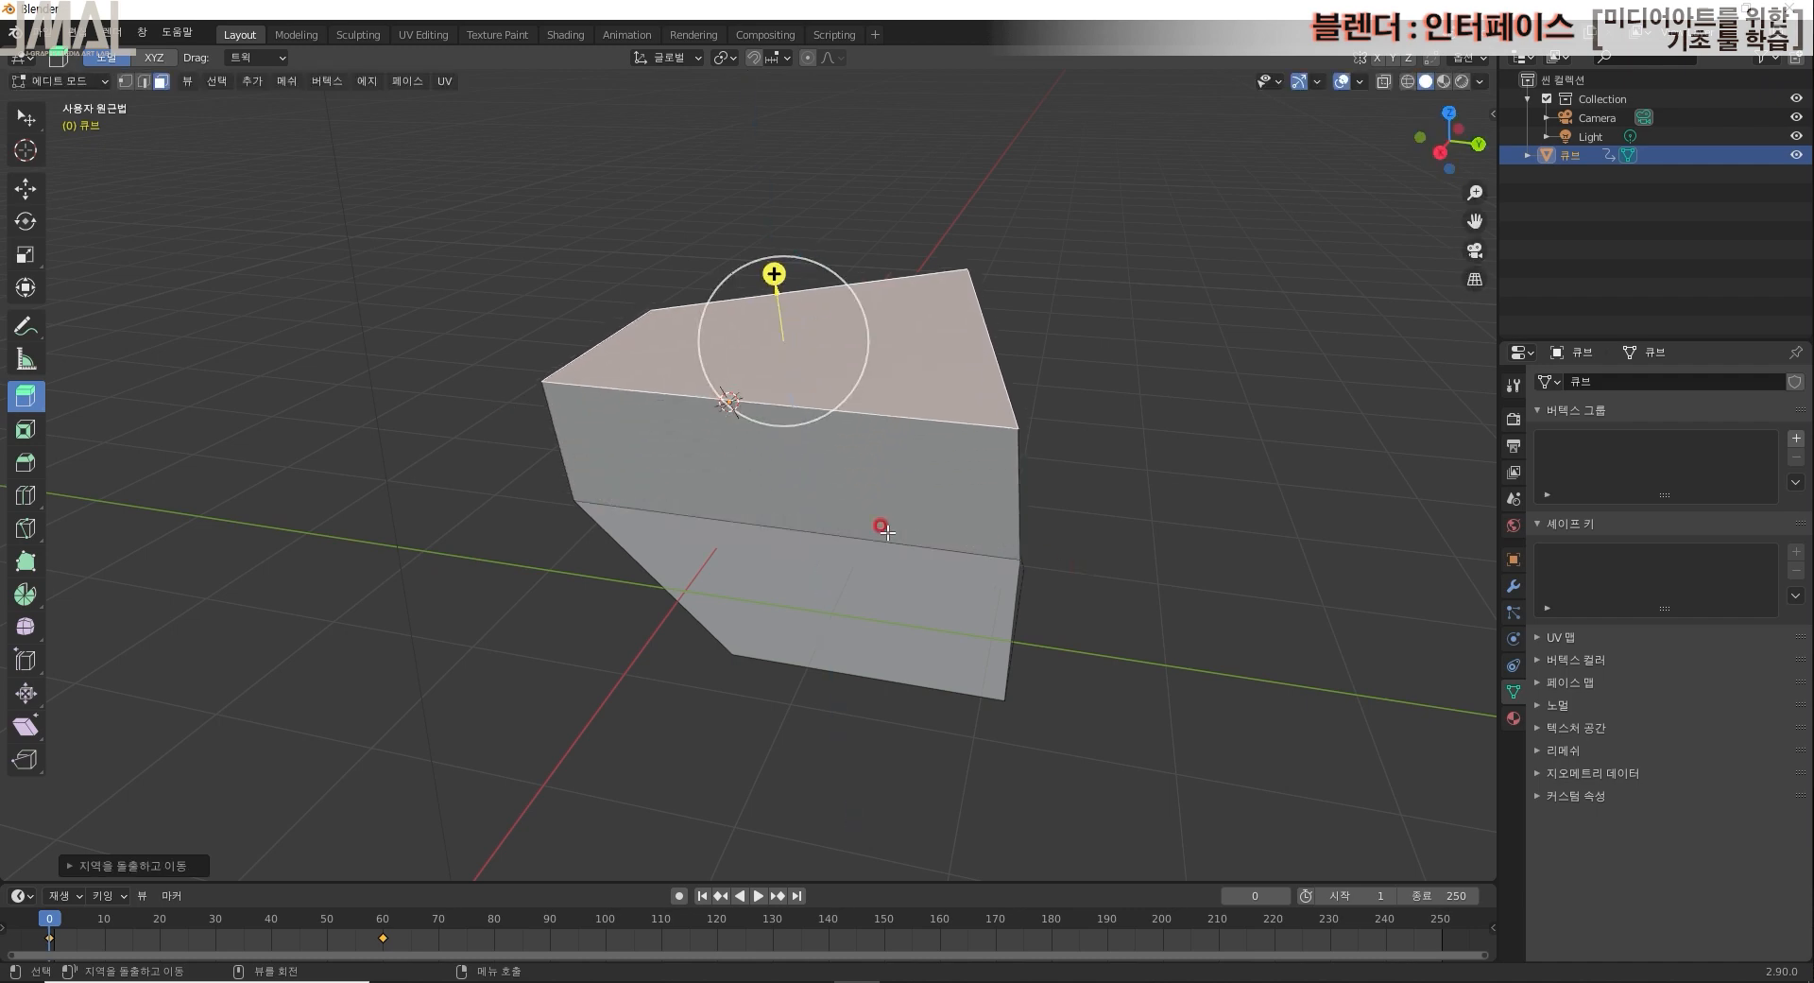
{"action": "left_click", "coordinate": [25, 430]}
{"action": "left_click_drag", "start_coordinate": [770, 243], "coordinate": [780, 277]}
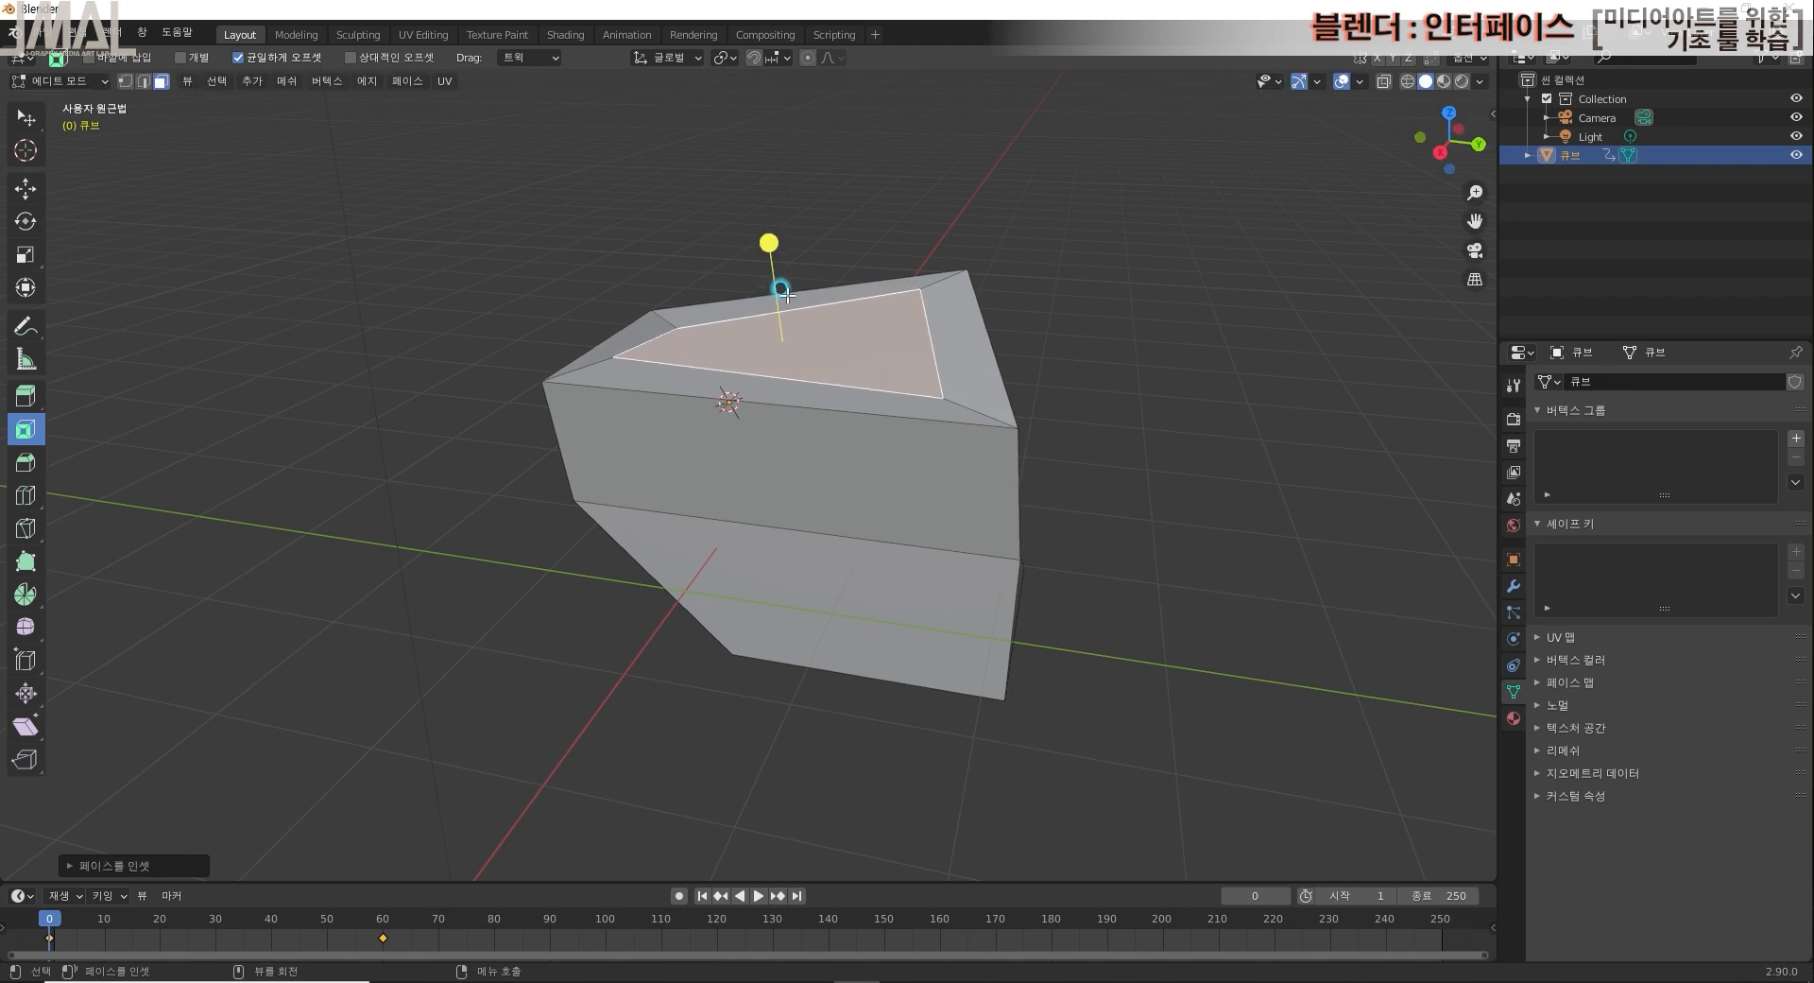
Step: Add three vertical loop cuts across the mesh's front and top: one central and one on either side
{"action": "left_click", "coordinate": [25, 495]}
{"action": "left_click", "coordinate": [724, 539]}
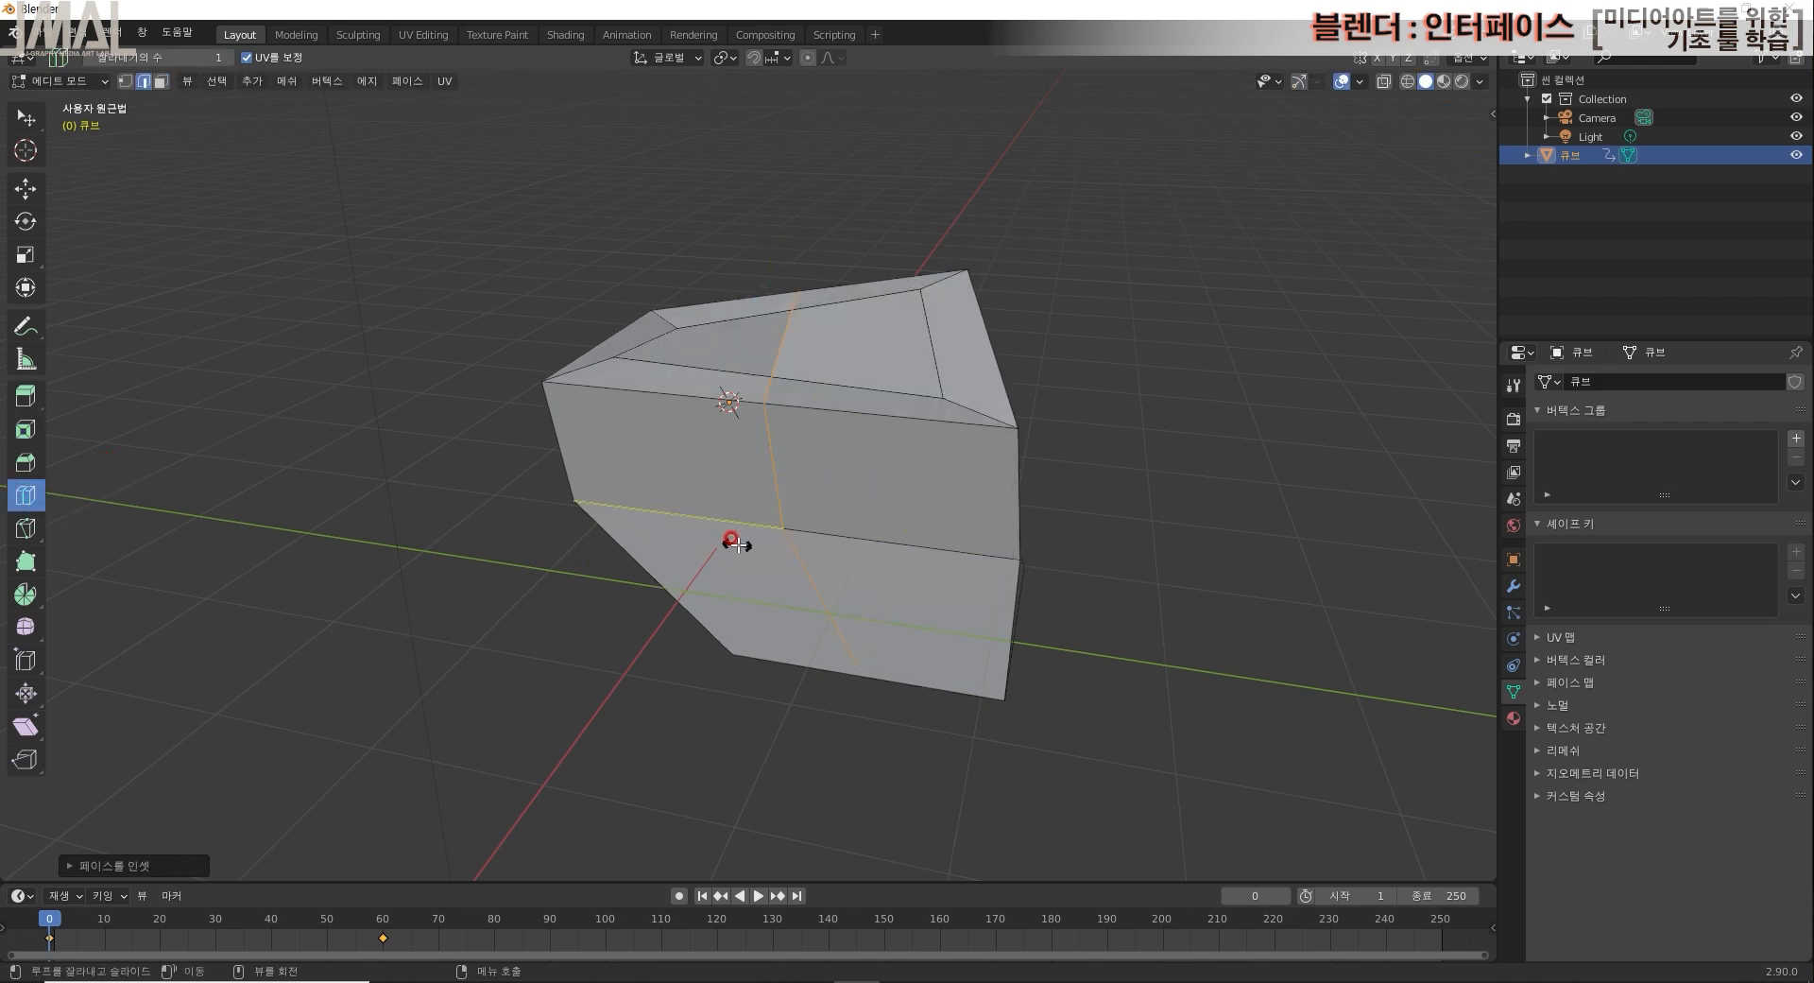
{"action": "left_click", "coordinate": [891, 525]}
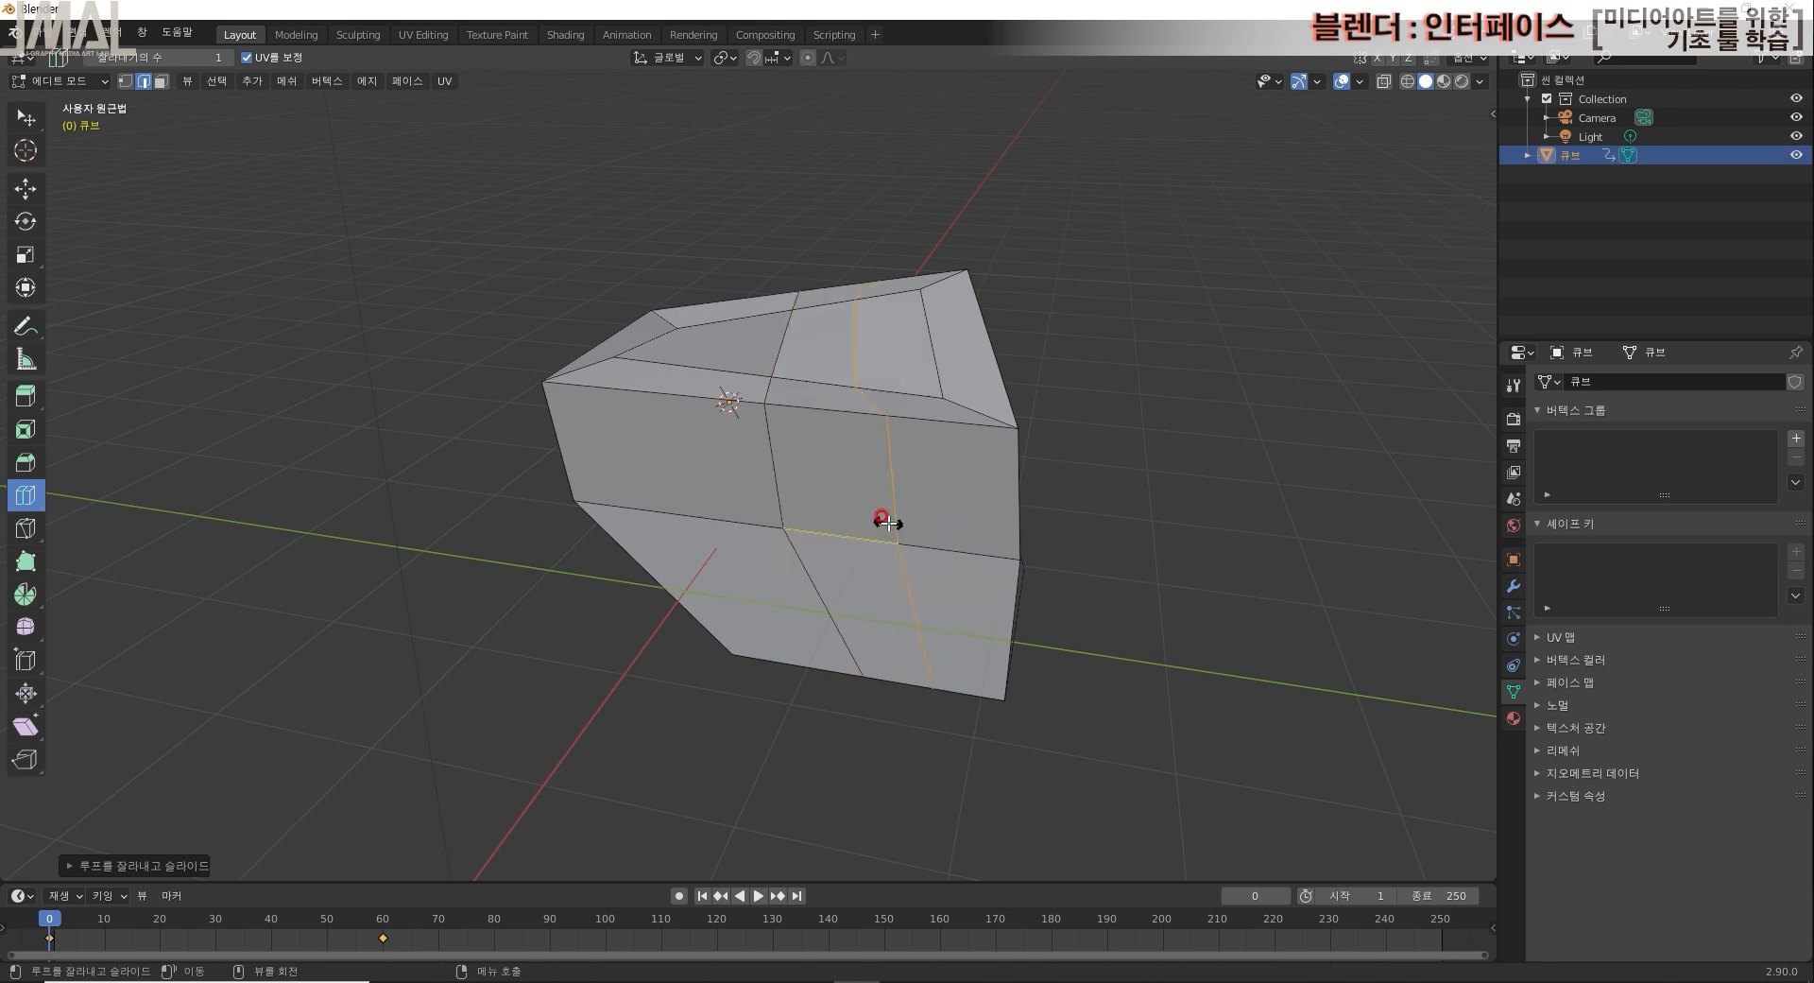
{"action": "left_click", "coordinate": [711, 489]}
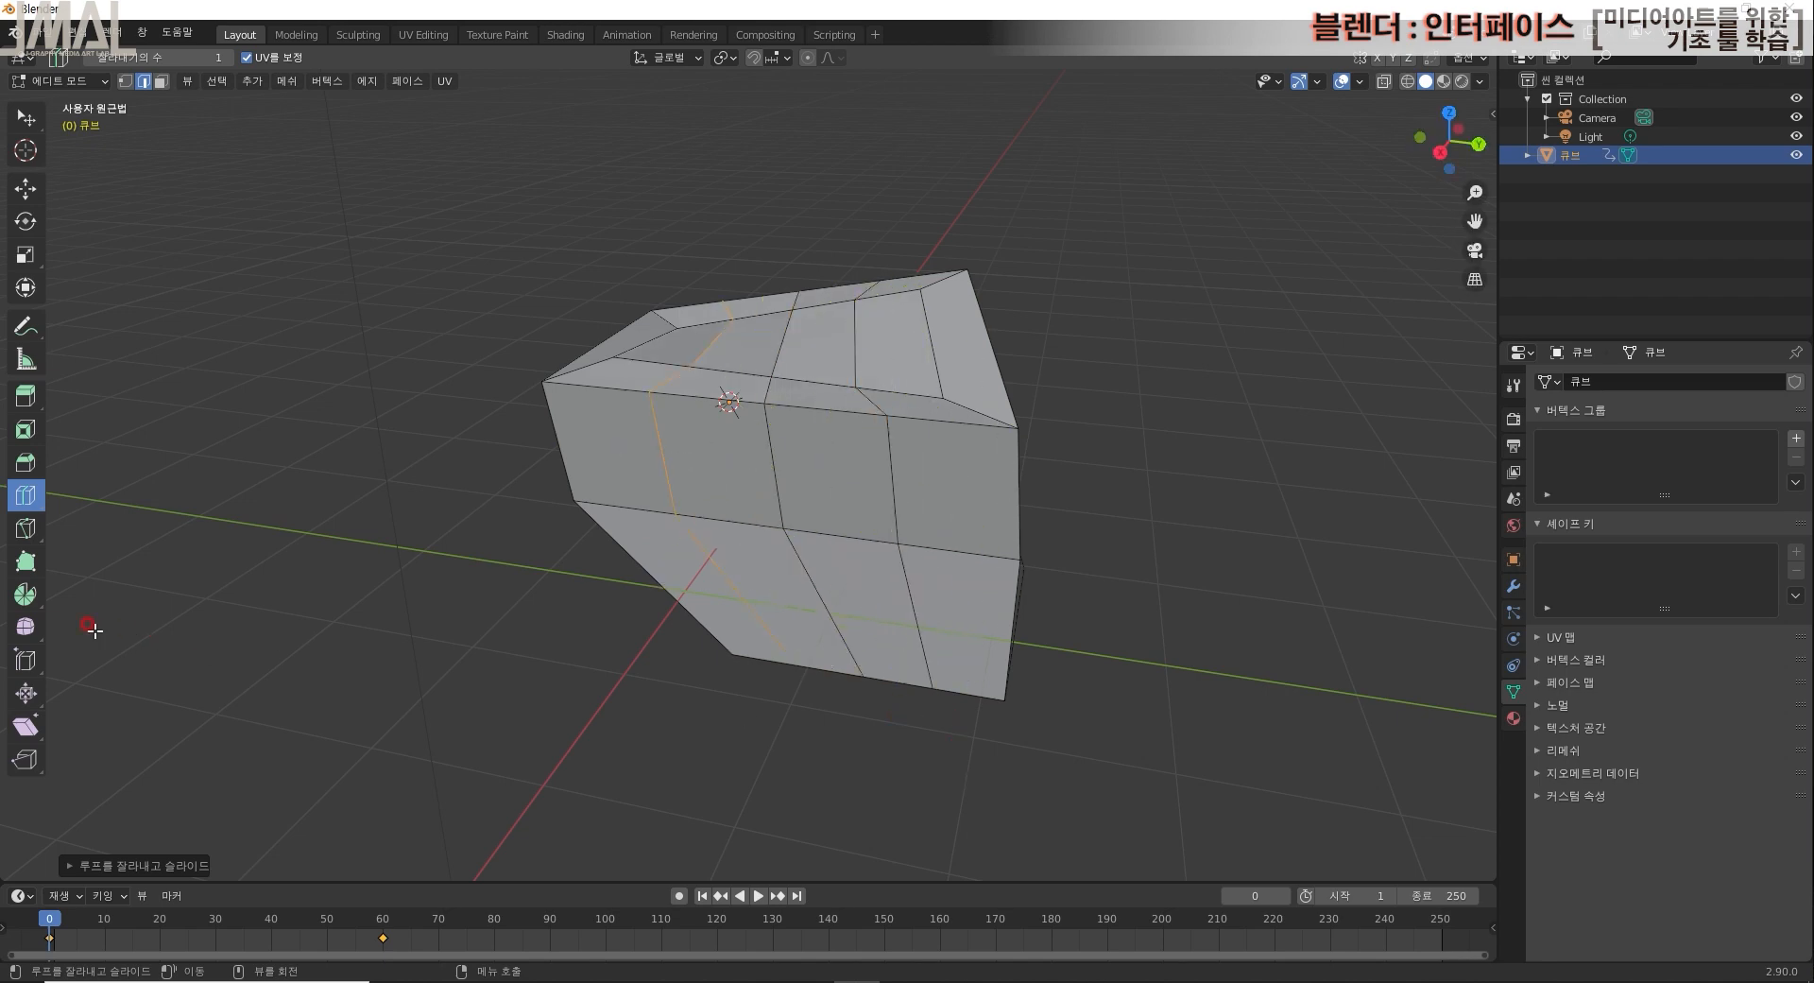
{"action": "left_click", "coordinate": [25, 529]}
{"action": "left_click", "coordinate": [658, 583]}
{"action": "left_click", "coordinate": [1019, 463]}
{"action": "key", "text": "Escape"}
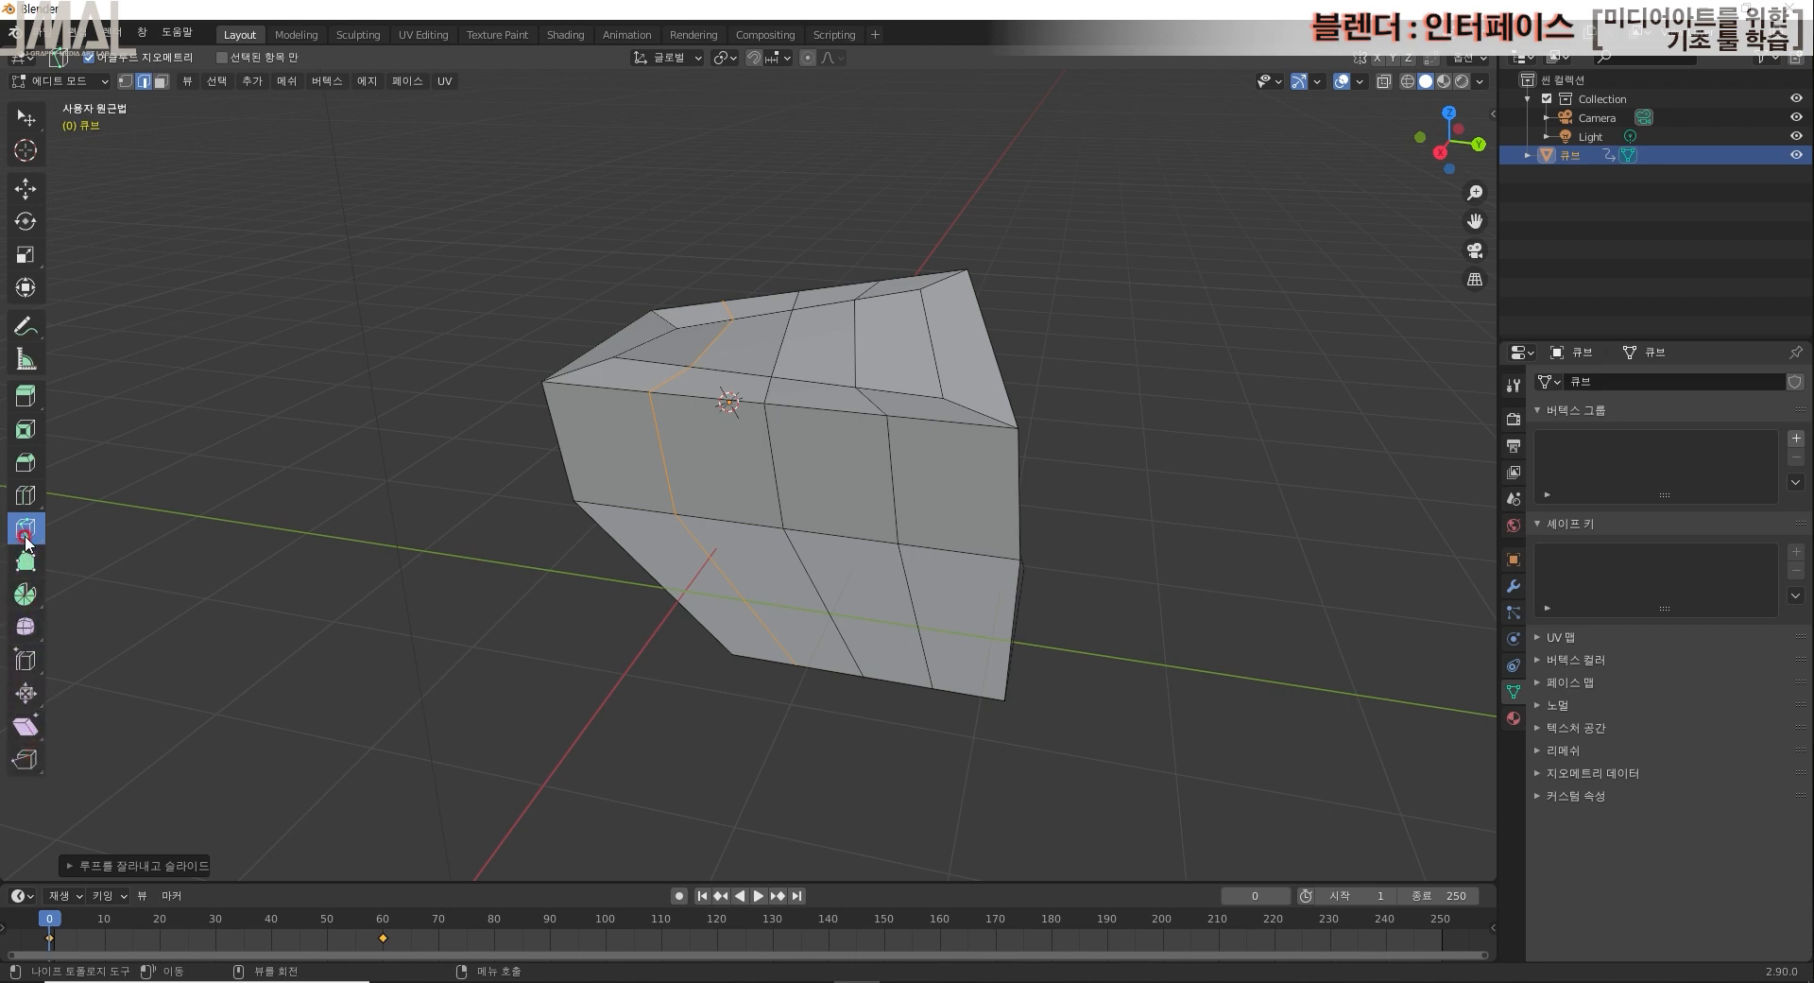
Step: Go through the Extrude Region, Inset Faces, Bevel and Loop Cut tools, finishing with Extrude Region active
{"action": "left_click", "coordinate": [25, 462]}
{"action": "left_click", "coordinate": [29, 433]}
{"action": "left_click", "coordinate": [27, 401]}
{"action": "left_click", "coordinate": [27, 433]}
{"action": "left_click", "coordinate": [25, 464]}
{"action": "left_click", "coordinate": [24, 492]}
{"action": "left_click", "coordinate": [25, 462]}
{"action": "left_click", "coordinate": [26, 429]}
{"action": "left_click", "coordinate": [25, 395]}
{"action": "left_click", "coordinate": [26, 429]}
{"action": "left_click", "coordinate": [26, 462]}
{"action": "left_click", "coordinate": [24, 493]}
{"action": "left_click", "coordinate": [25, 429]}
{"action": "left_click", "coordinate": [25, 395]}
{"action": "left_click", "coordinate": [25, 429]}
{"action": "left_click", "coordinate": [26, 462]}
{"action": "left_click", "coordinate": [23, 493]}
{"action": "left_click", "coordinate": [26, 429]}
{"action": "left_click", "coordinate": [26, 395]}
{"action": "left_click", "coordinate": [25, 462]}
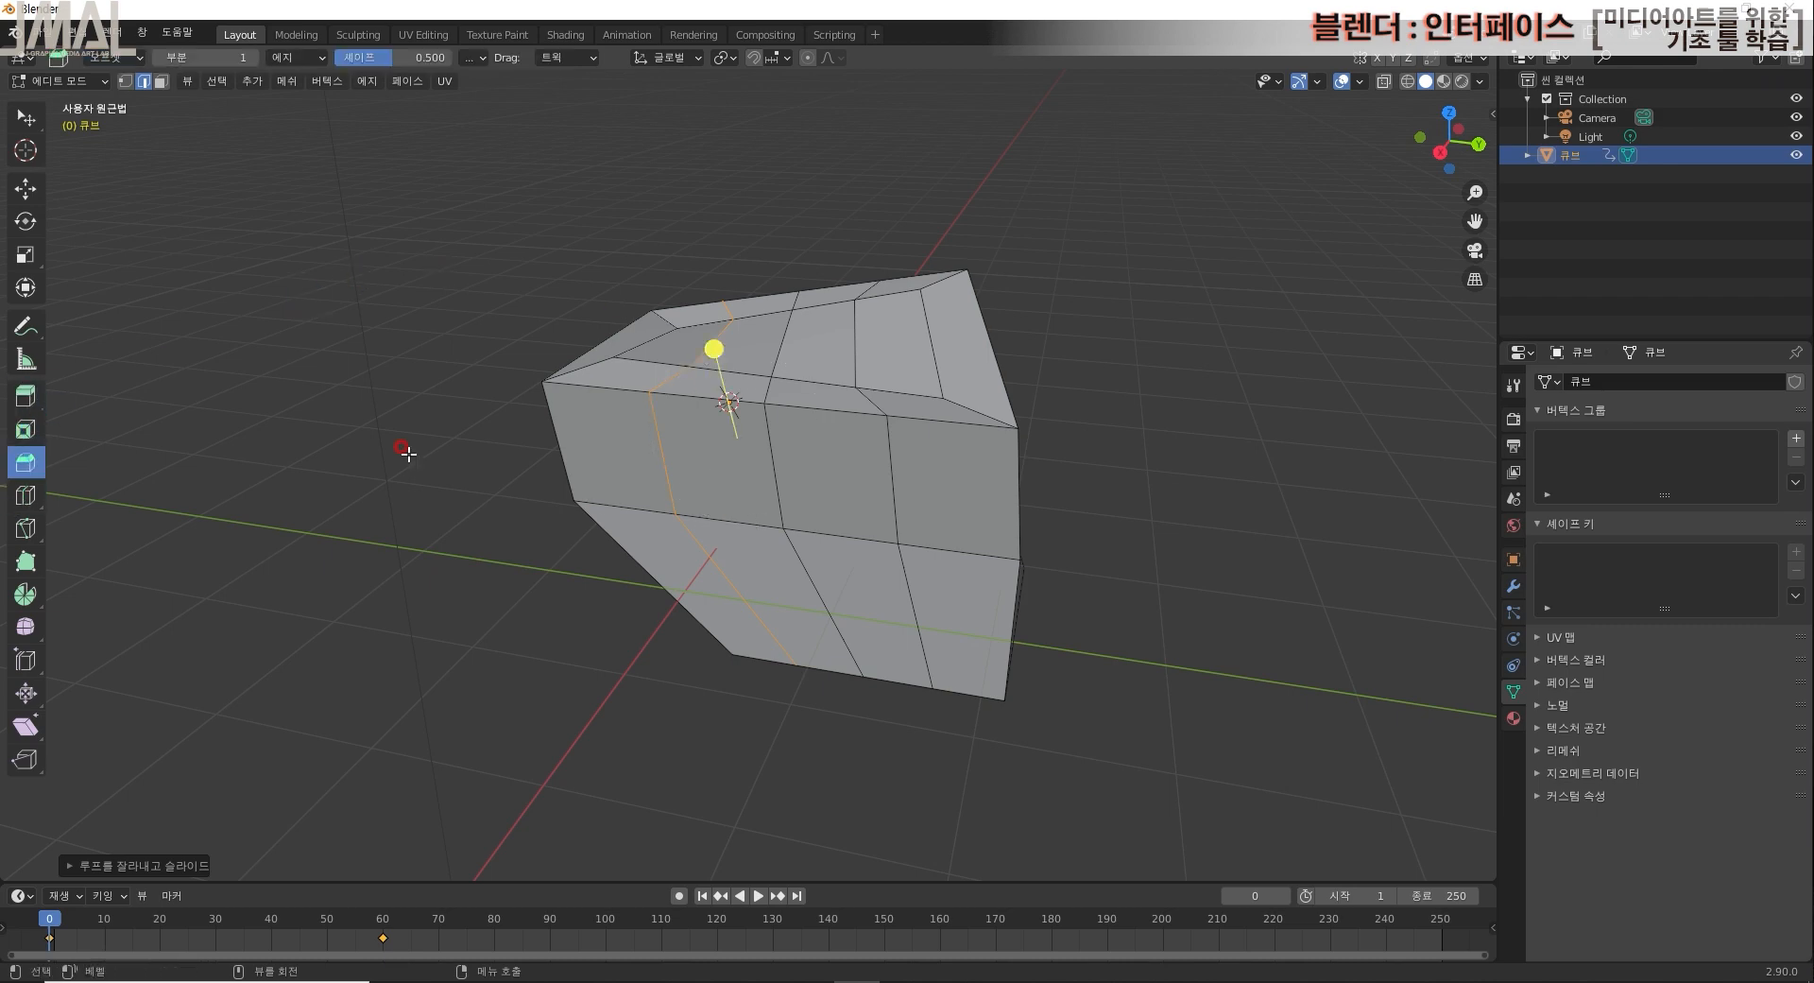
{"action": "left_click", "coordinate": [26, 492]}
{"action": "left_click", "coordinate": [25, 395]}
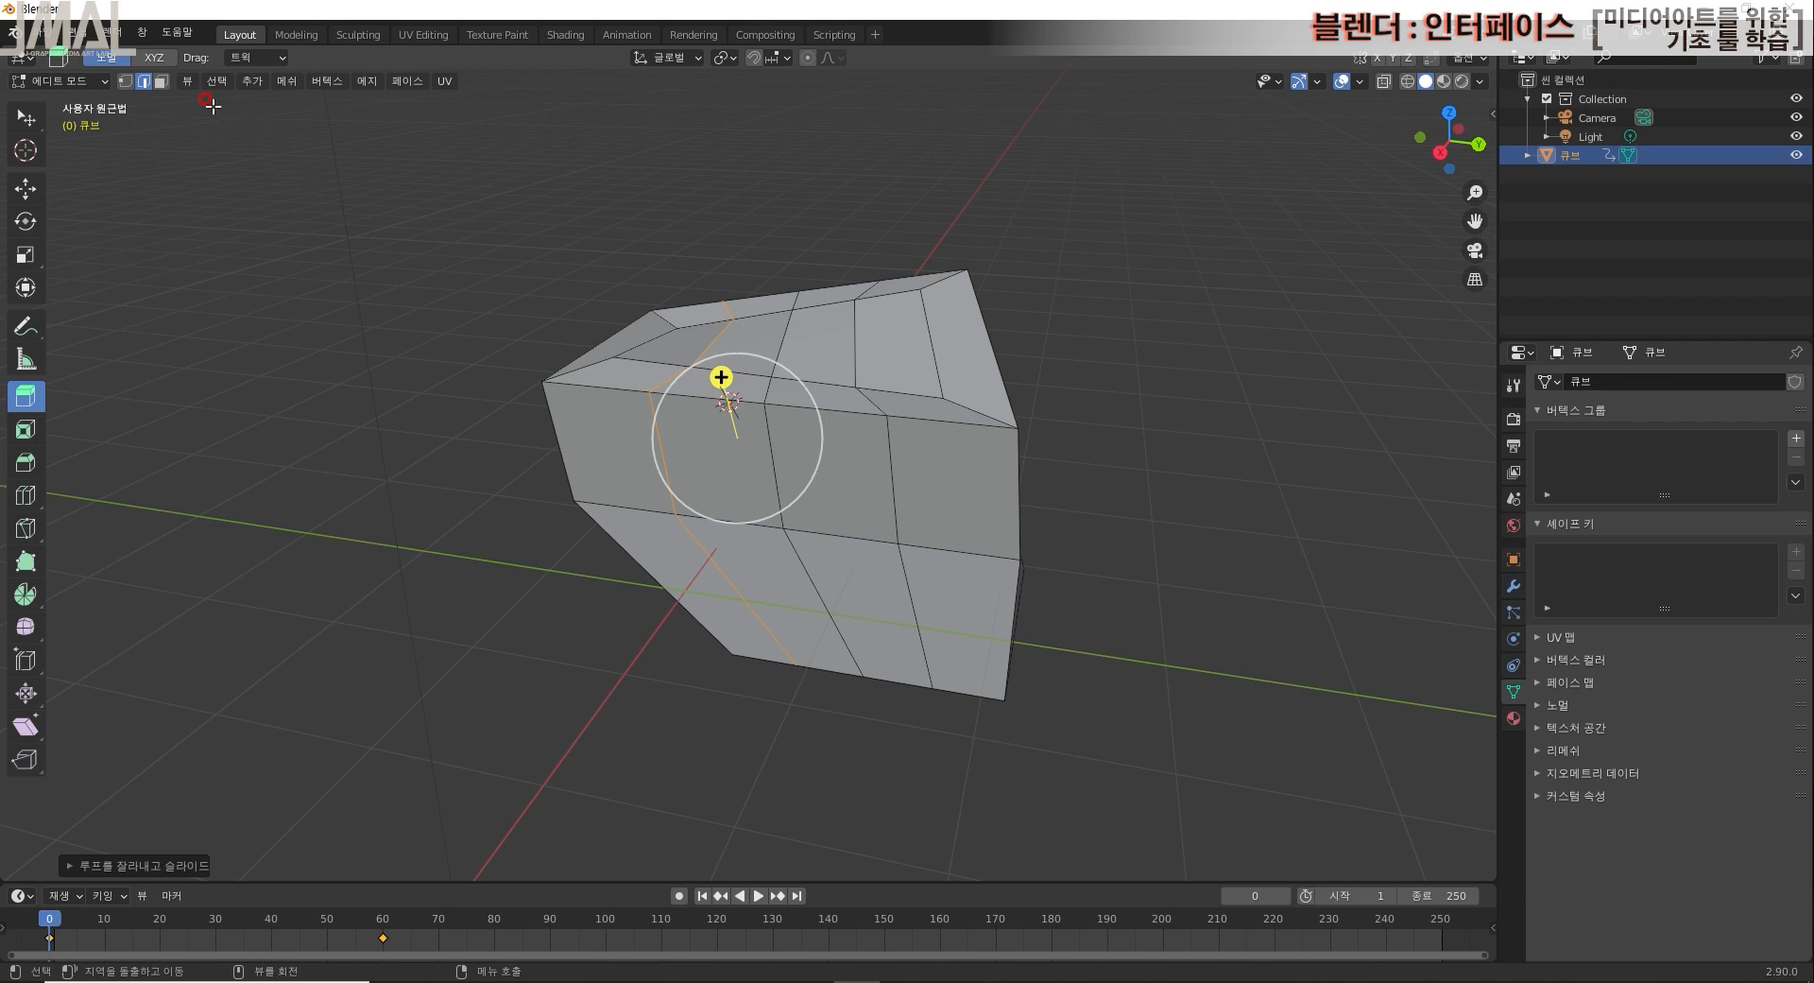
Step: Examine the View, Mesh and Vertex commands available in Edit Mode, with vertex selection switched on for the Vertex commands
{"action": "left_click", "coordinate": [187, 80]}
{"action": "mouse_move", "coordinate": [265, 86]}
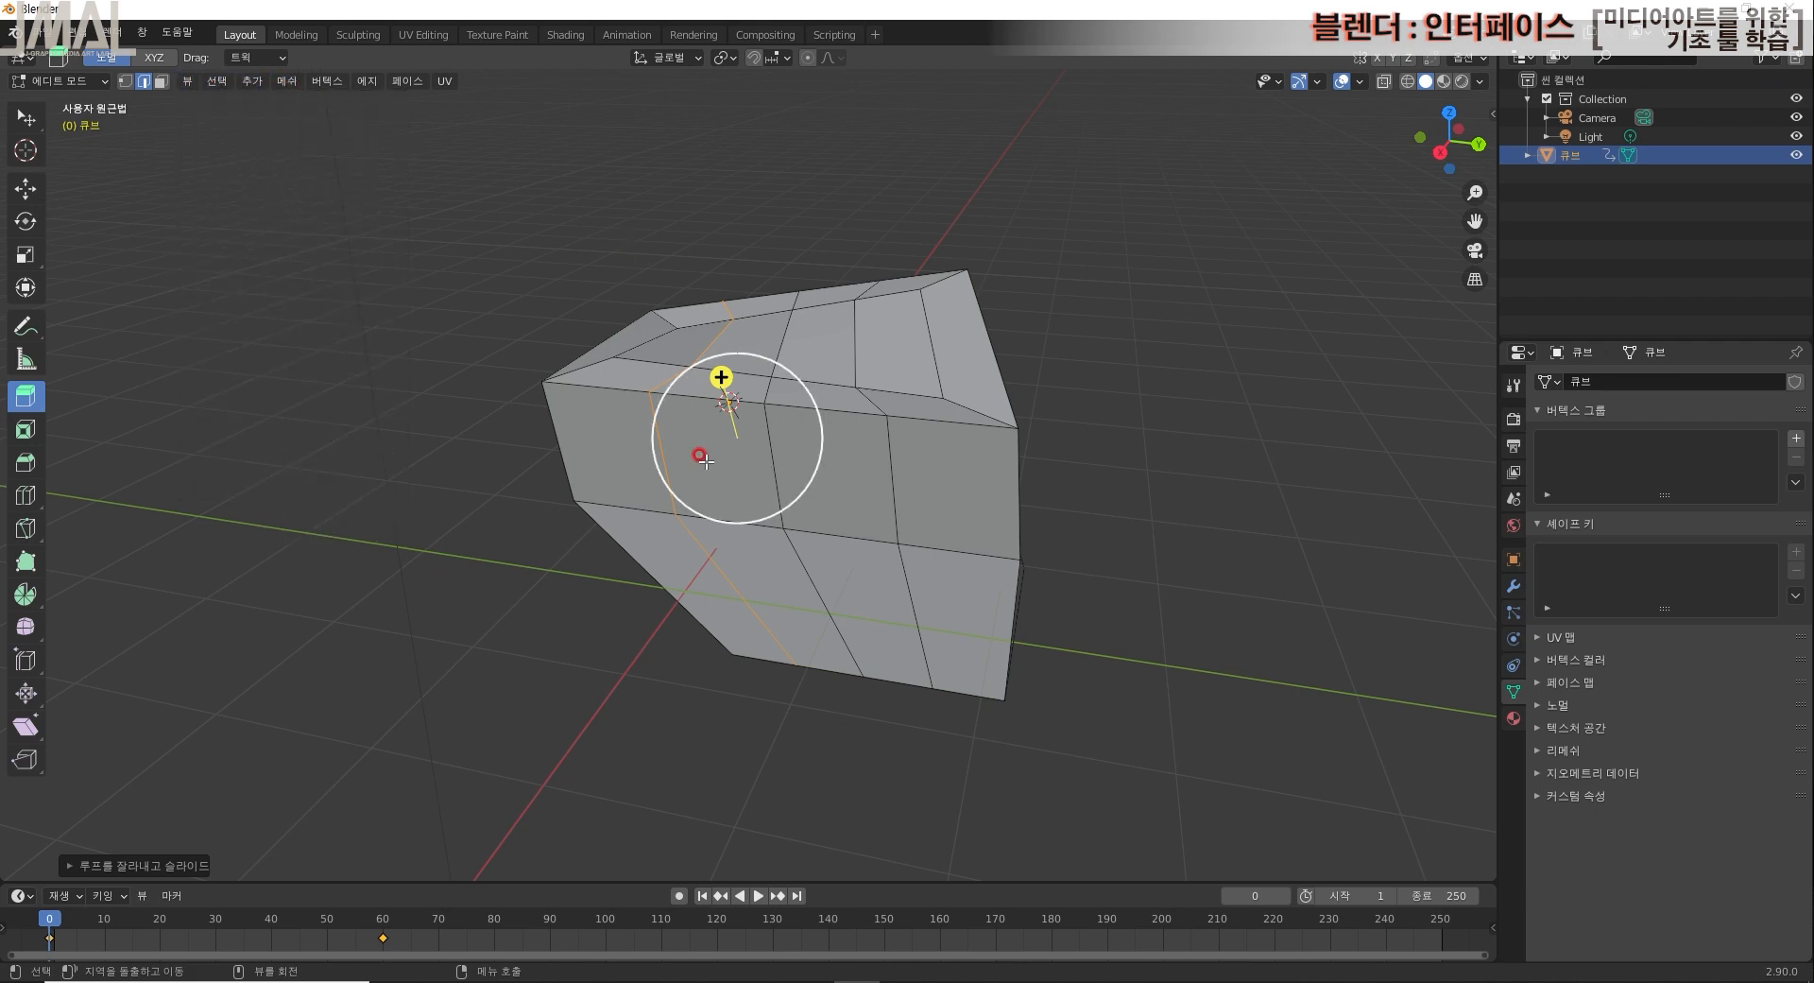
{"action": "left_click", "coordinate": [287, 82]}
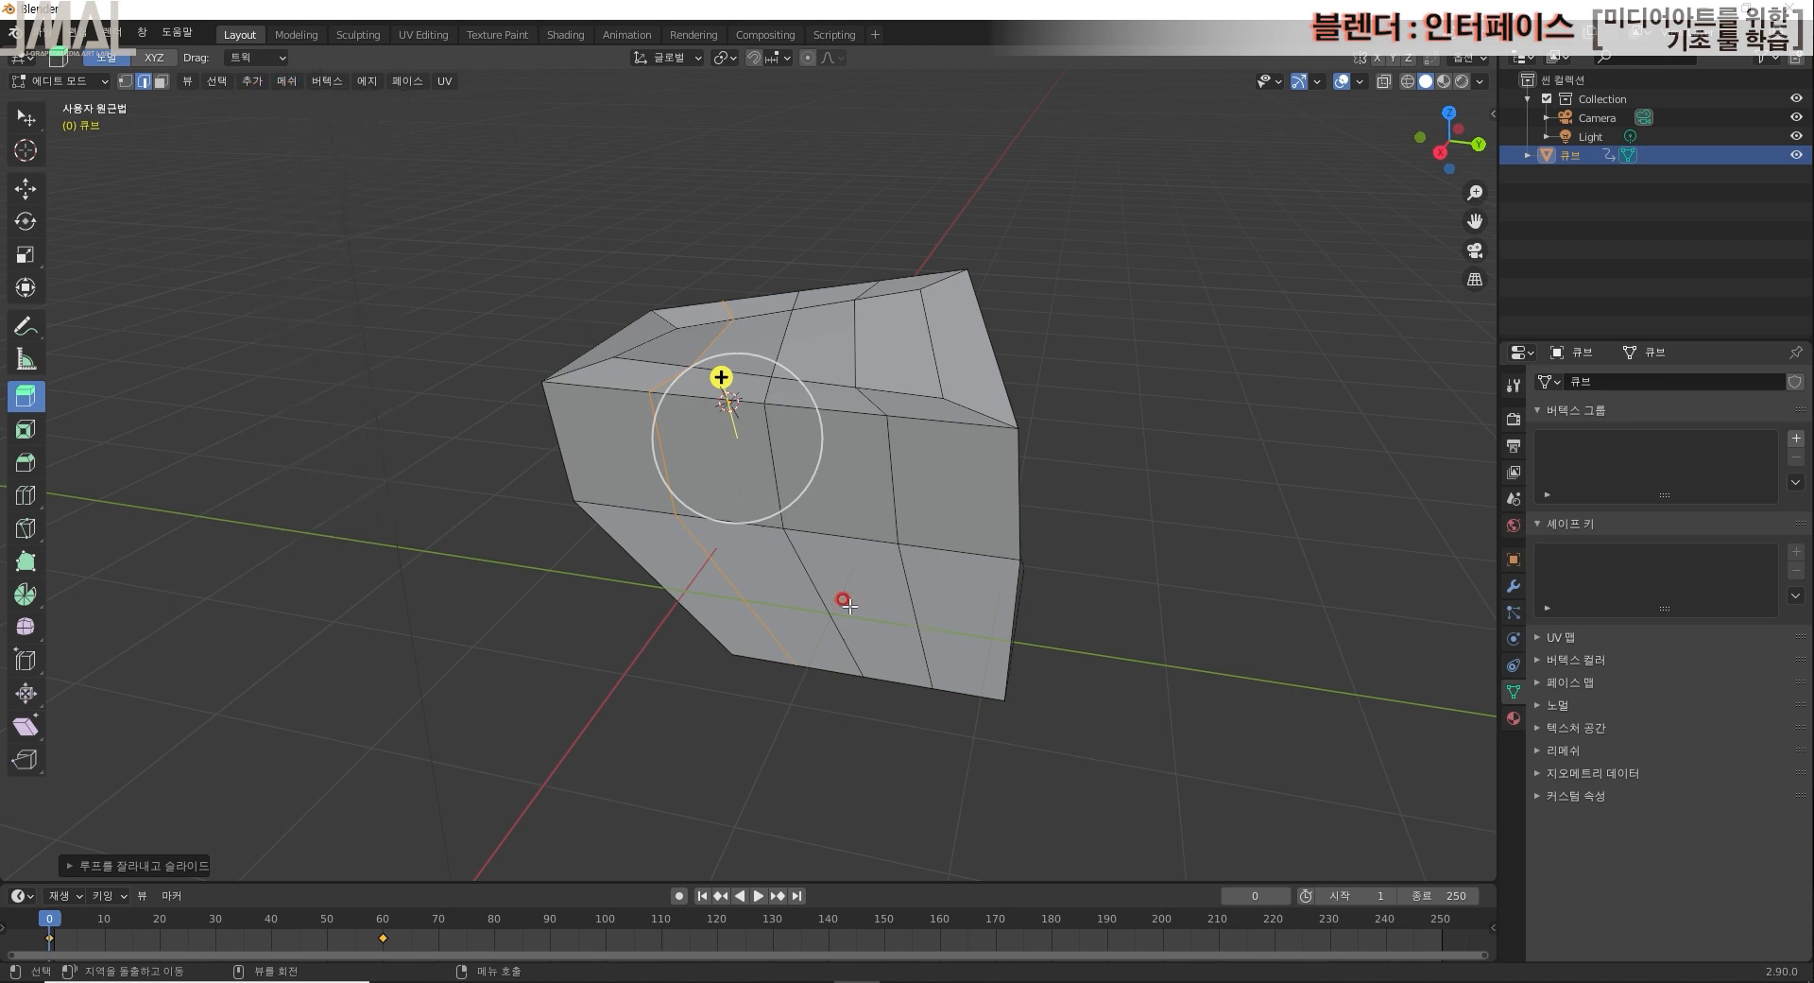
{"action": "left_click", "coordinate": [291, 81]}
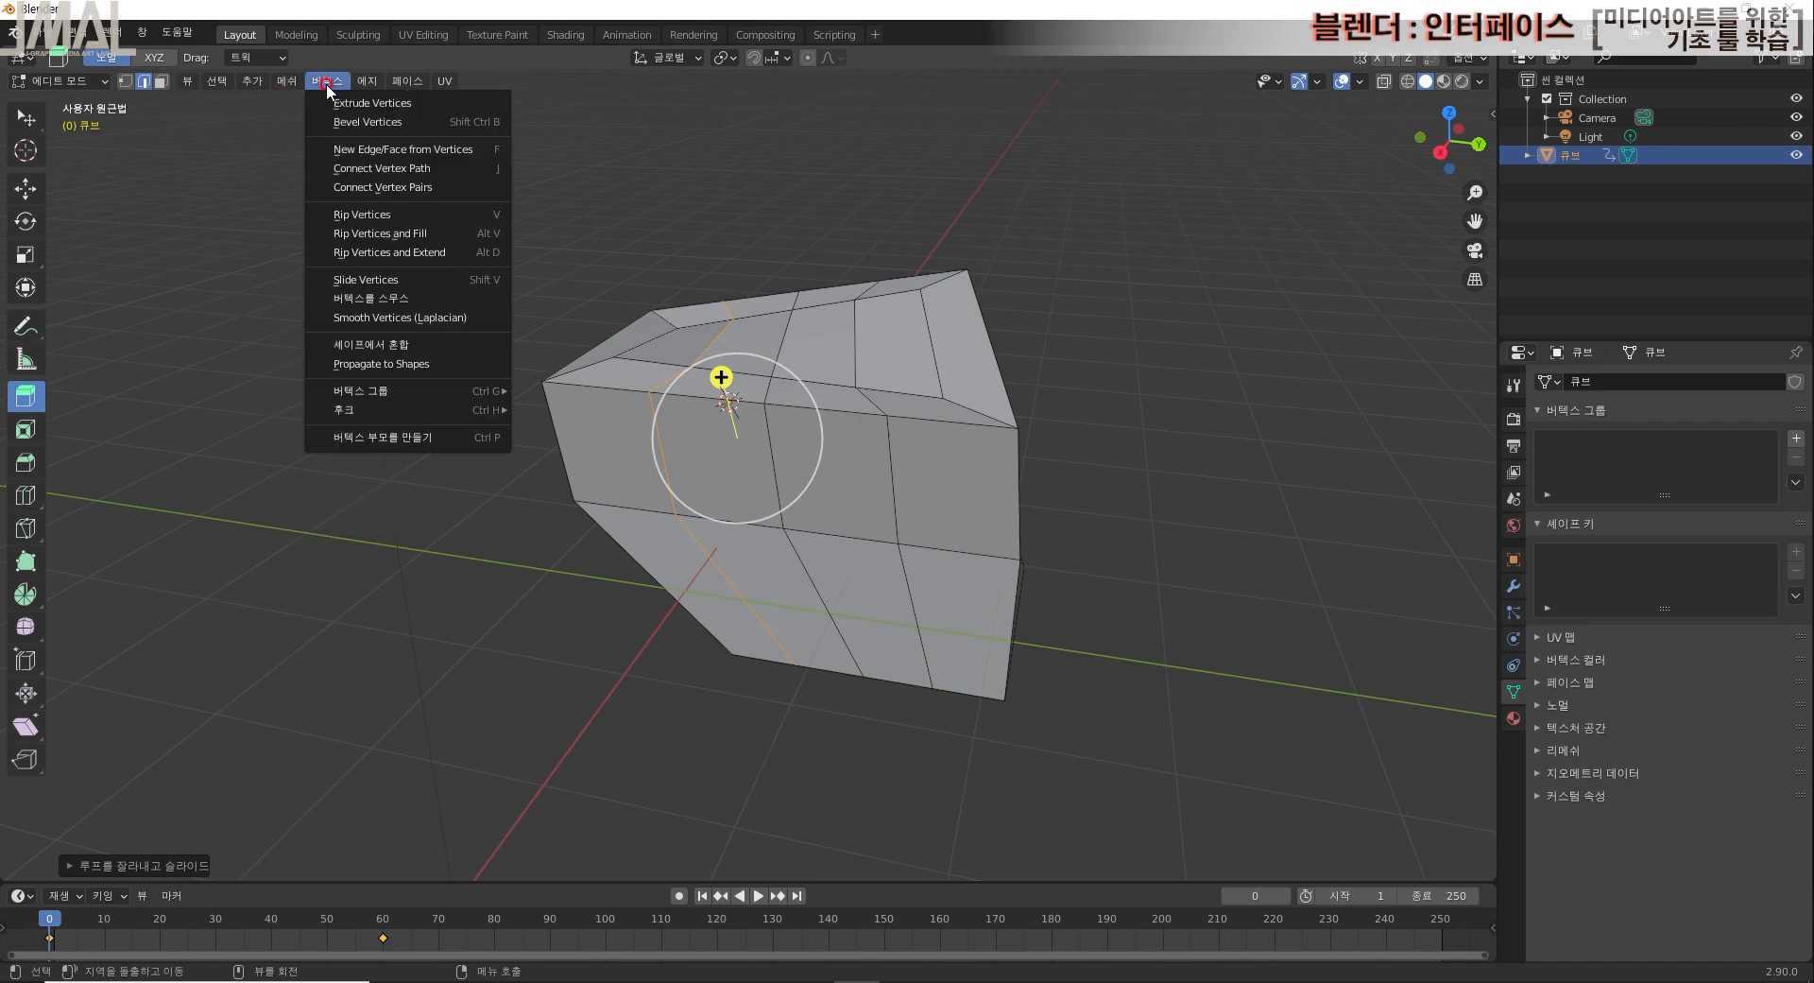
{"action": "left_click", "coordinate": [326, 83]}
{"action": "left_click", "coordinate": [326, 83]}
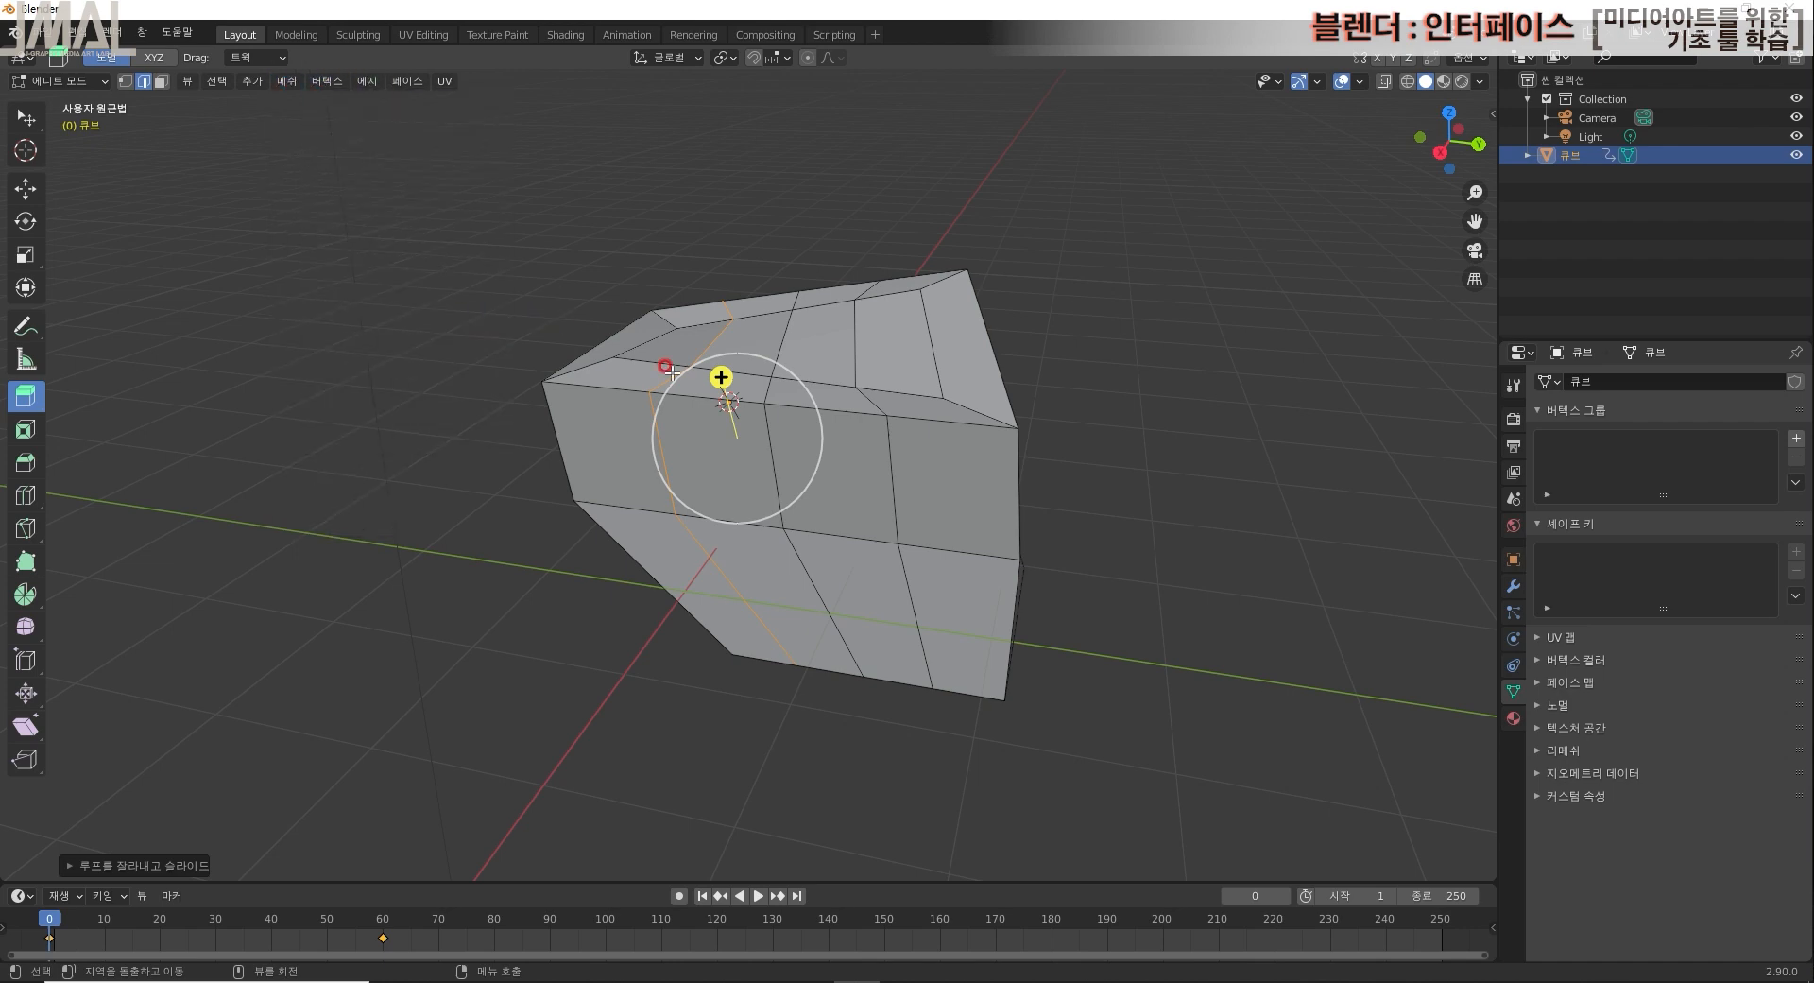
{"action": "left_click", "coordinate": [125, 81]}
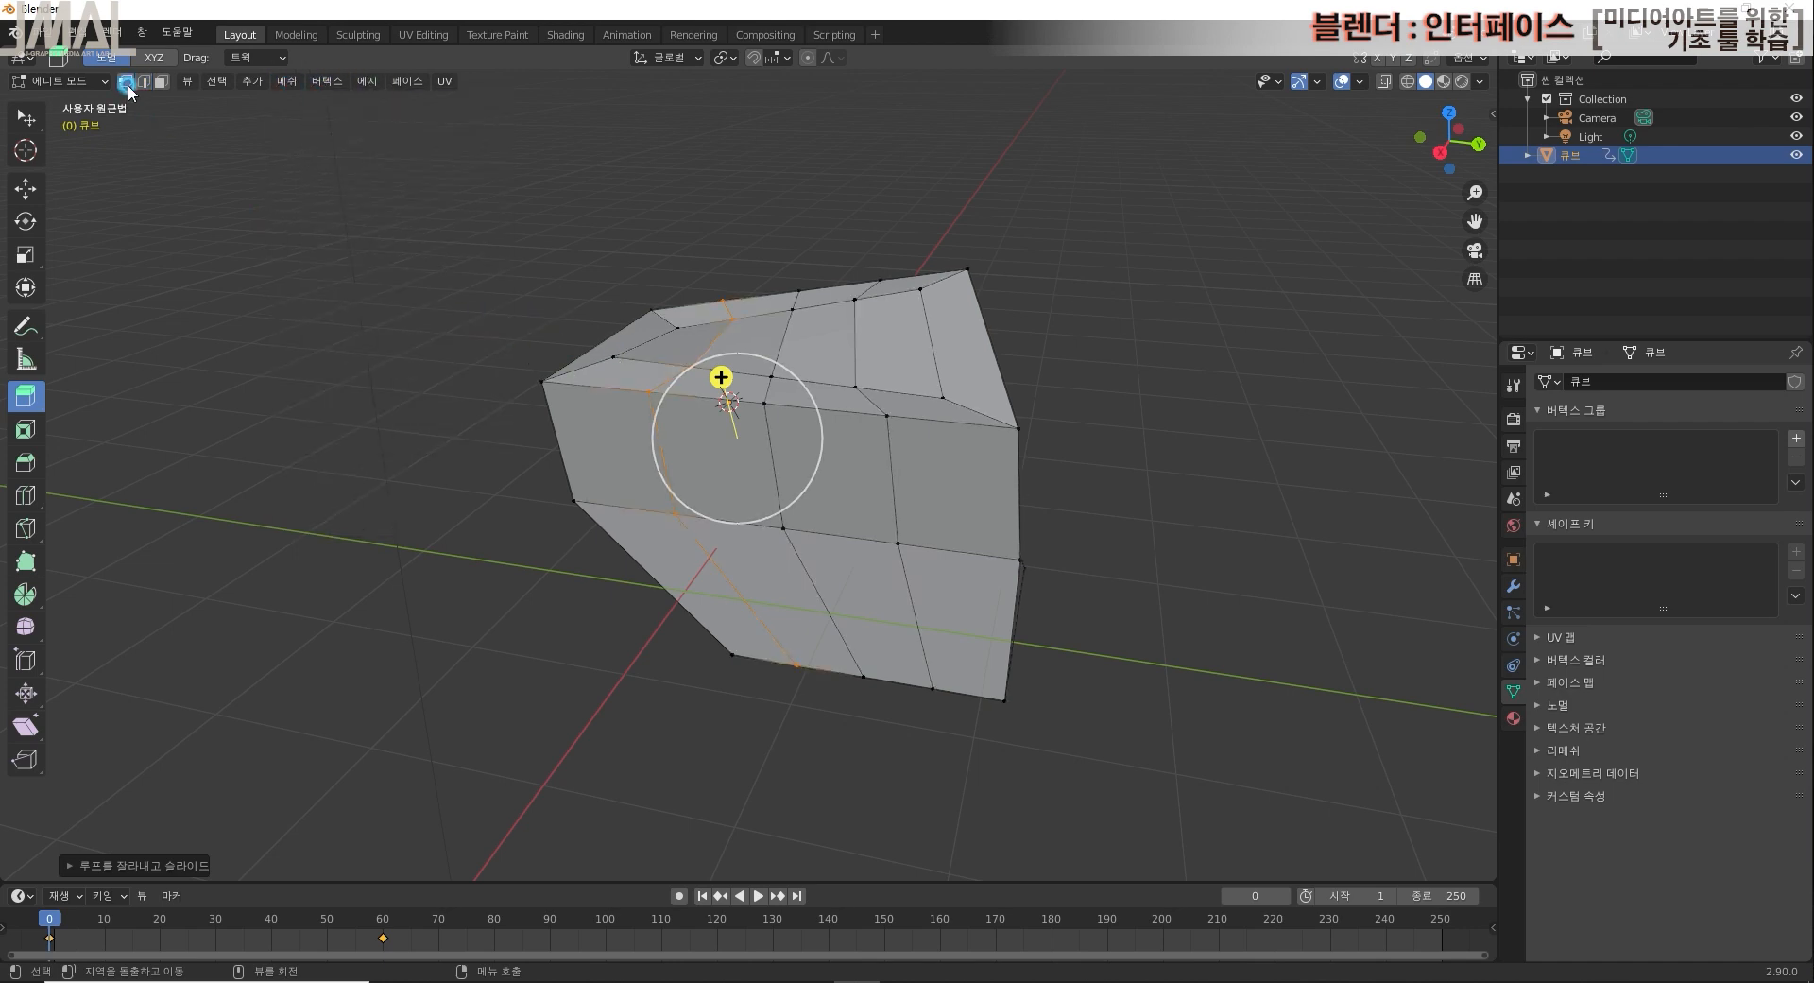
{"action": "left_click", "coordinate": [326, 81]}
{"action": "left_click", "coordinate": [321, 77]}
Step: Switch to edge selection and examine the available Edge and Face commands
{"action": "left_click", "coordinate": [364, 83]}
{"action": "left_click", "coordinate": [155, 83]}
{"action": "left_click", "coordinate": [141, 82]}
{"action": "left_click", "coordinate": [358, 81]}
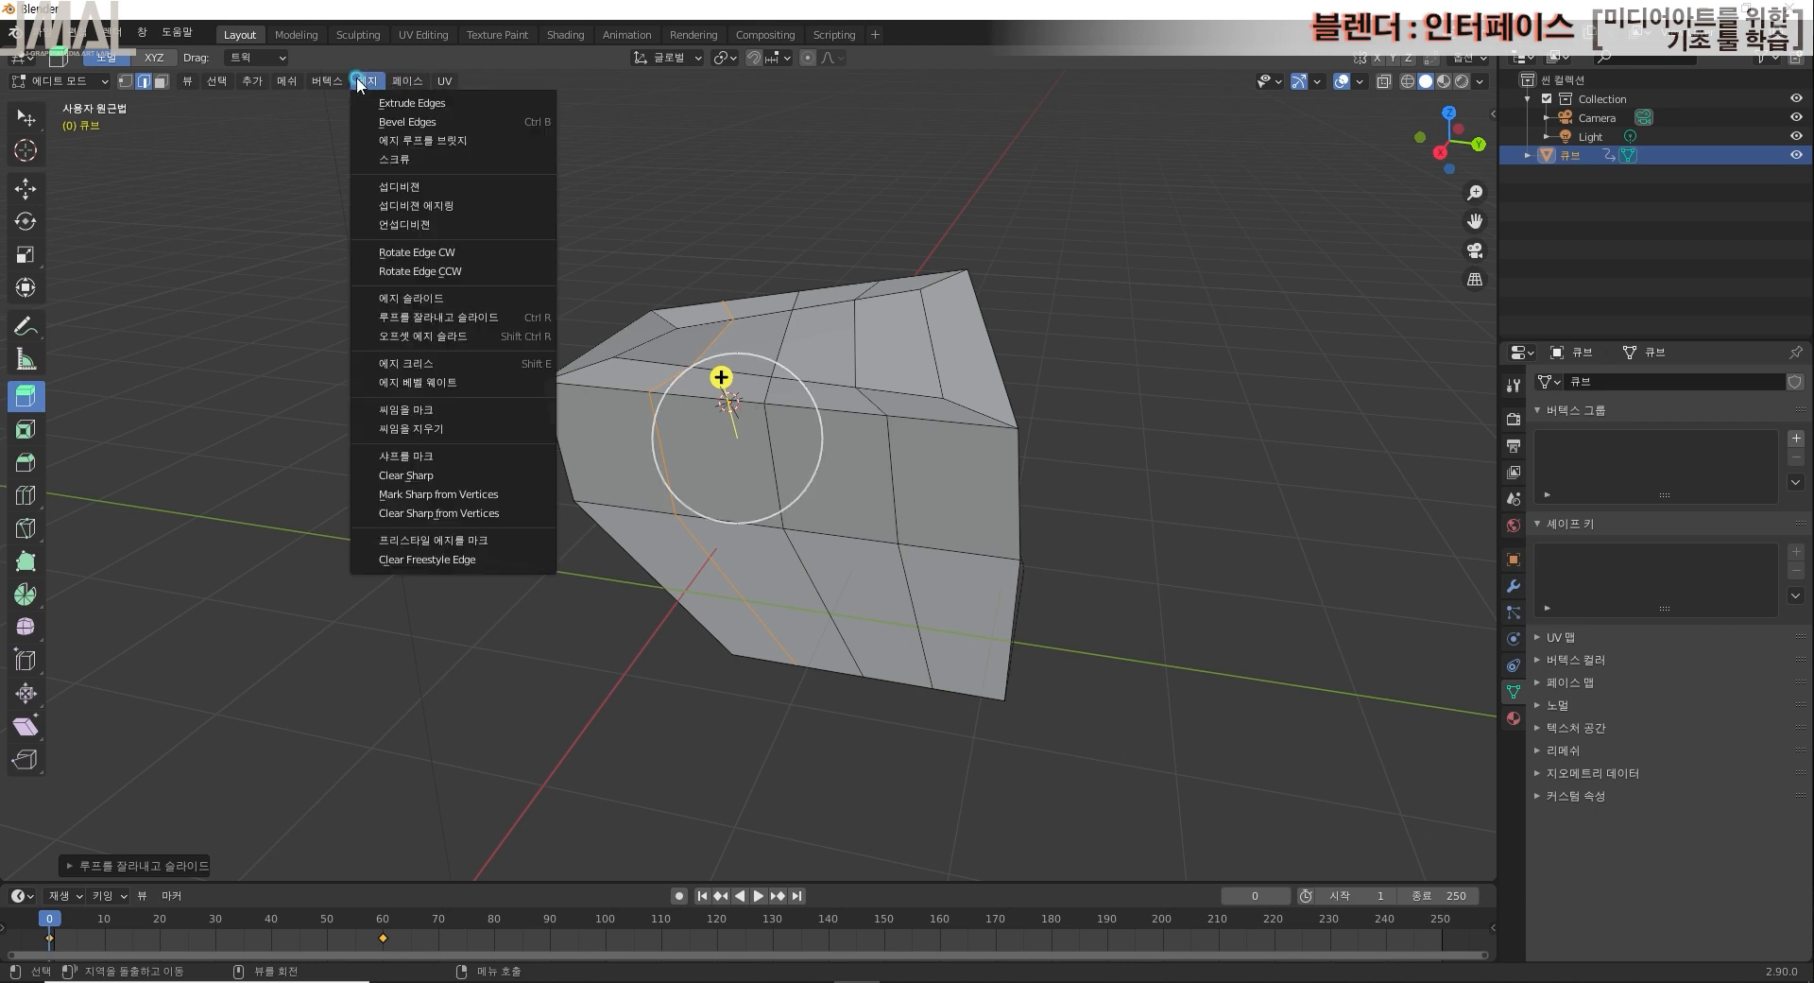
{"action": "left_click", "coordinate": [425, 385]}
{"action": "left_click", "coordinate": [406, 81]}
{"action": "left_click", "coordinate": [431, 141]}
{"action": "right_click", "coordinate": [305, 166]}
Step: Switch to face selection, select a middle face on top of the mesh and examine the Face and UV commands
{"action": "left_click", "coordinate": [167, 87]}
{"action": "left_click", "coordinate": [828, 347]}
{"action": "left_click", "coordinate": [406, 79]}
{"action": "left_click", "coordinate": [467, 174]}
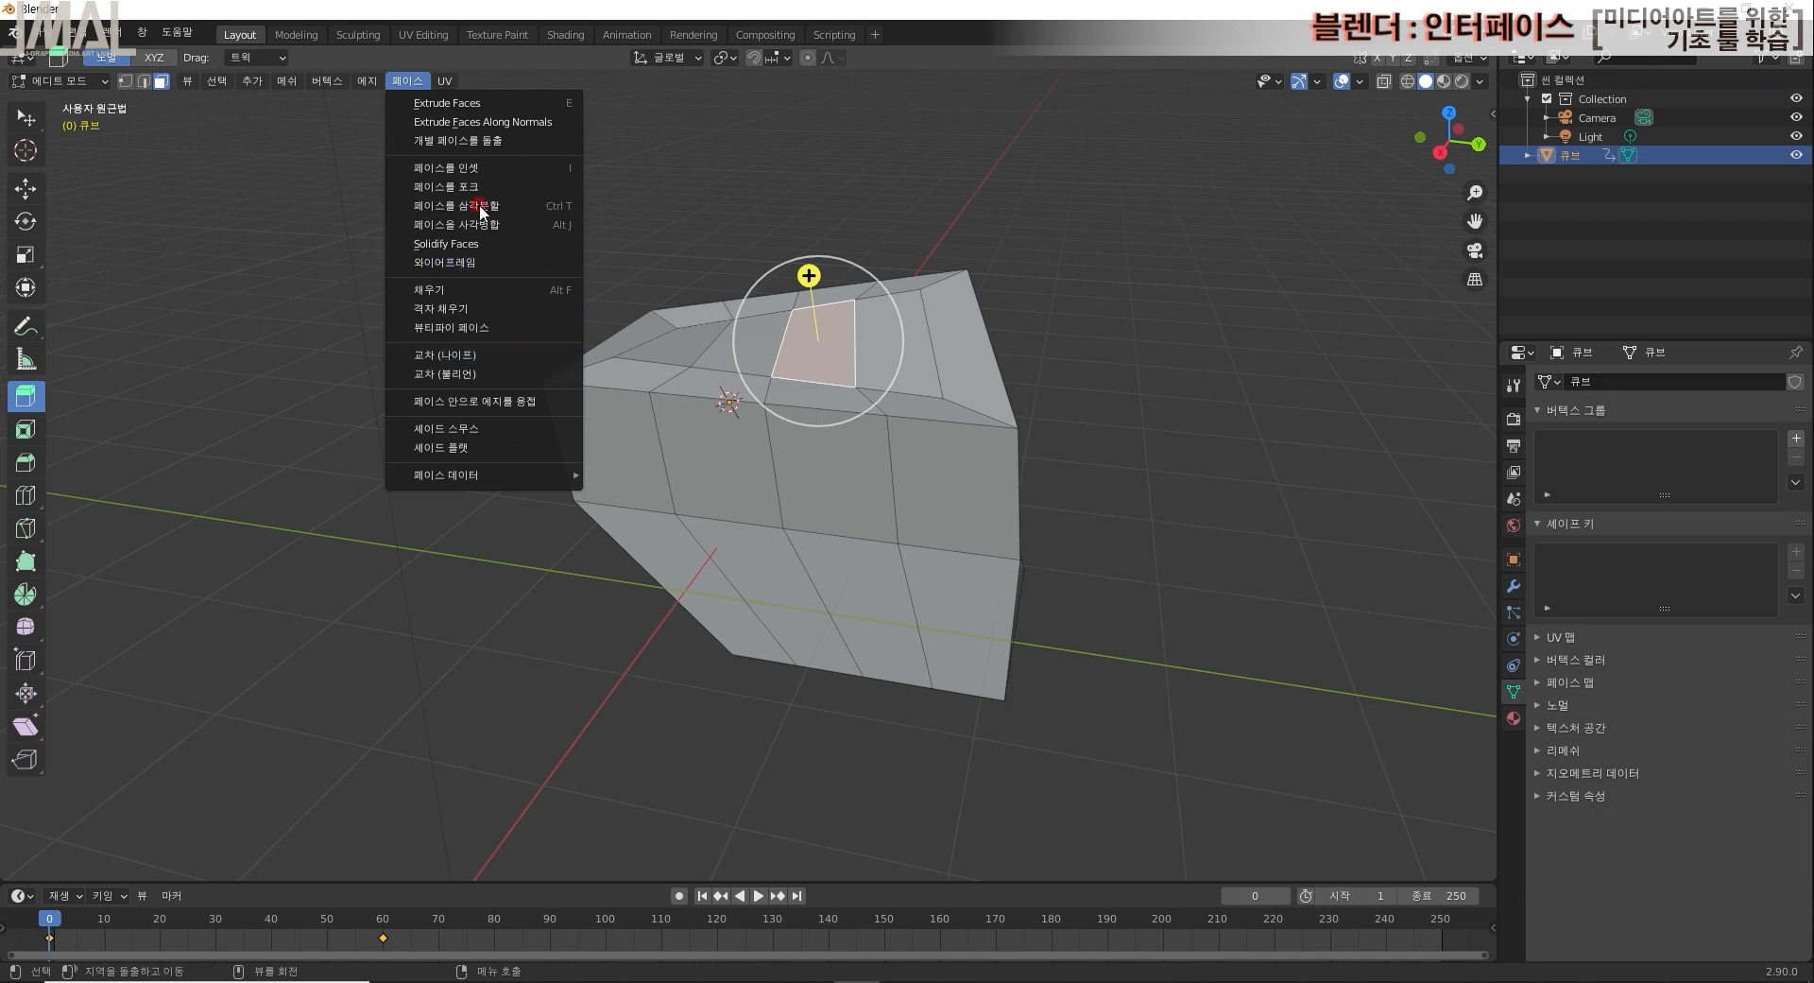
{"action": "left_click", "coordinate": [449, 82]}
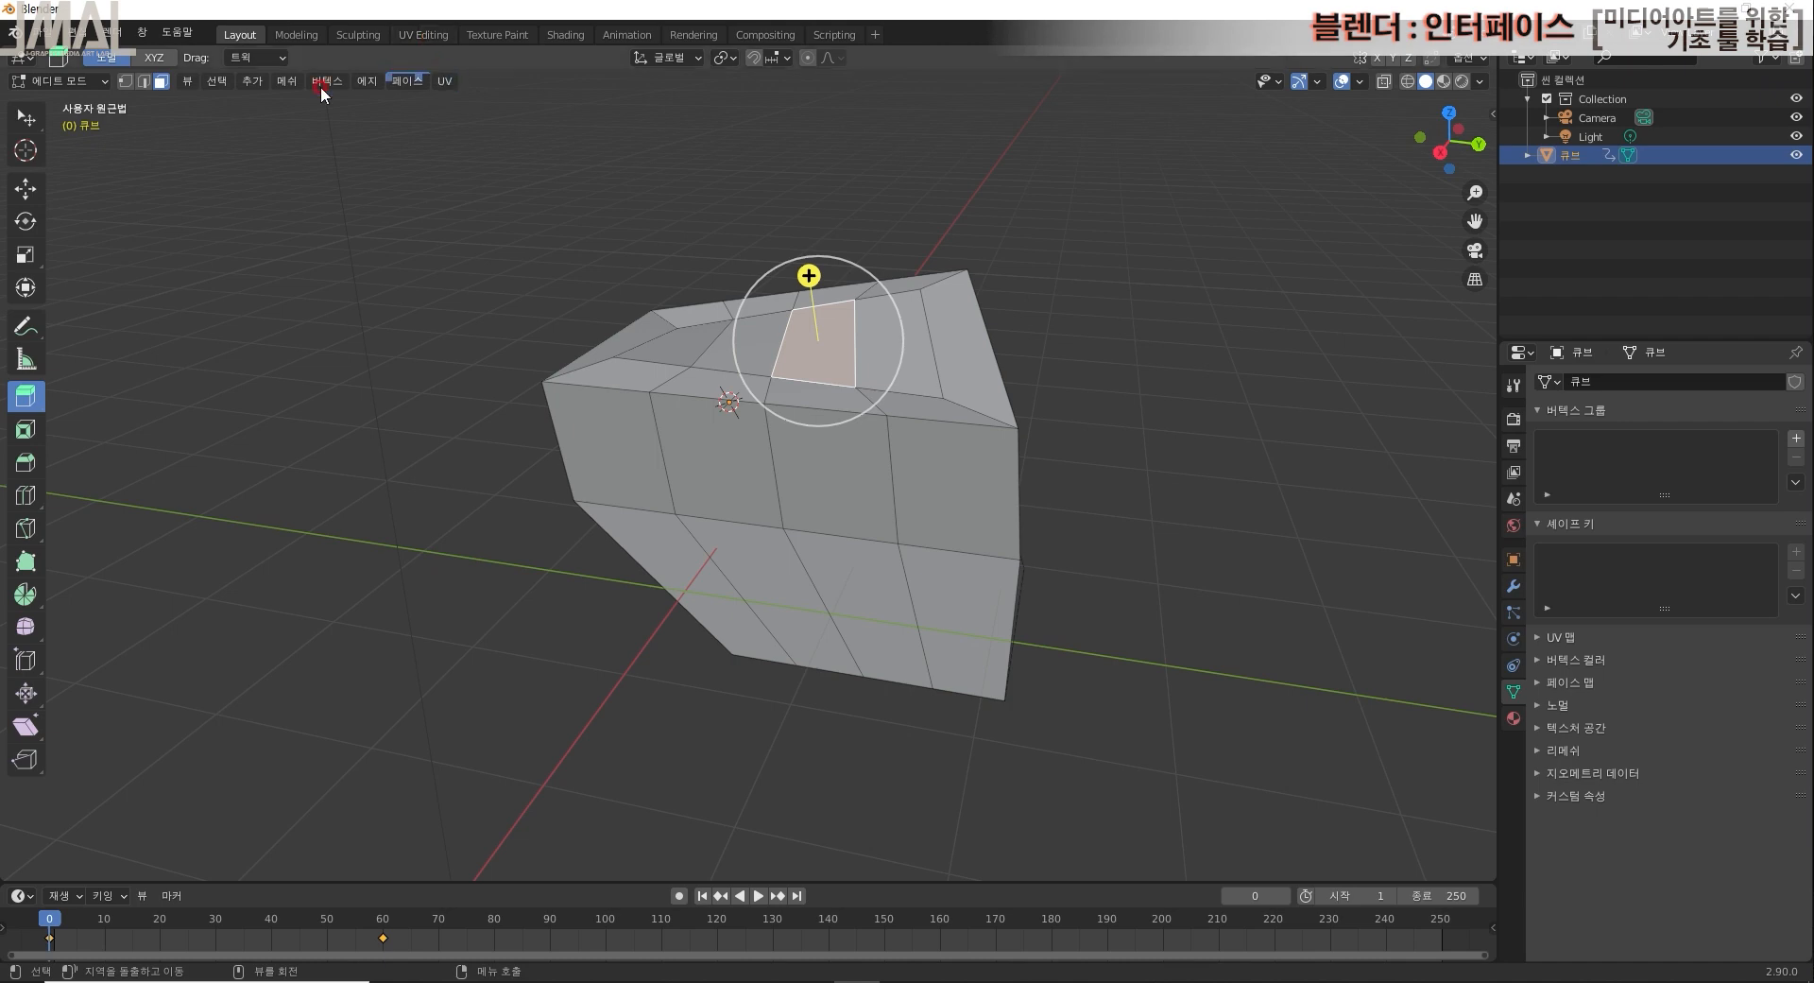
{"action": "left_click", "coordinate": [444, 82]}
{"action": "left_click", "coordinate": [224, 100]}
Step: Activate the selection tool, return to Object Mode and examine the reshaped cube from several angles
{"action": "left_click", "coordinate": [25, 117]}
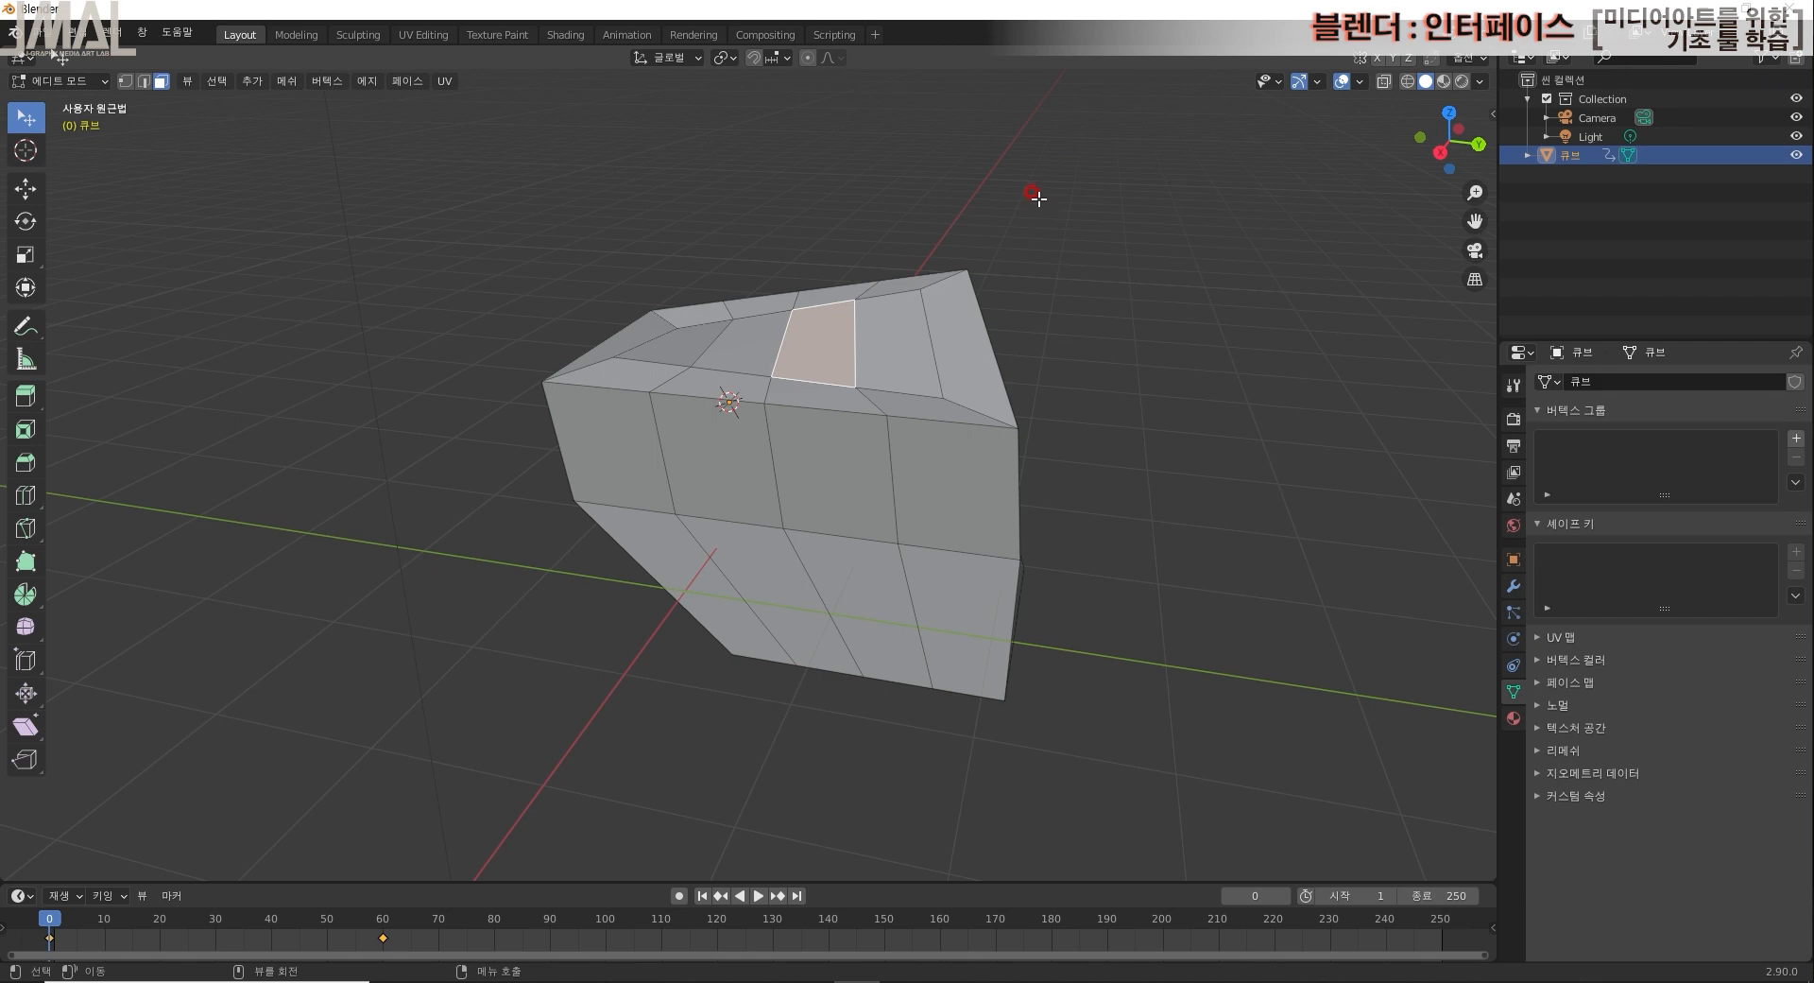
{"action": "key", "text": "Tab"}
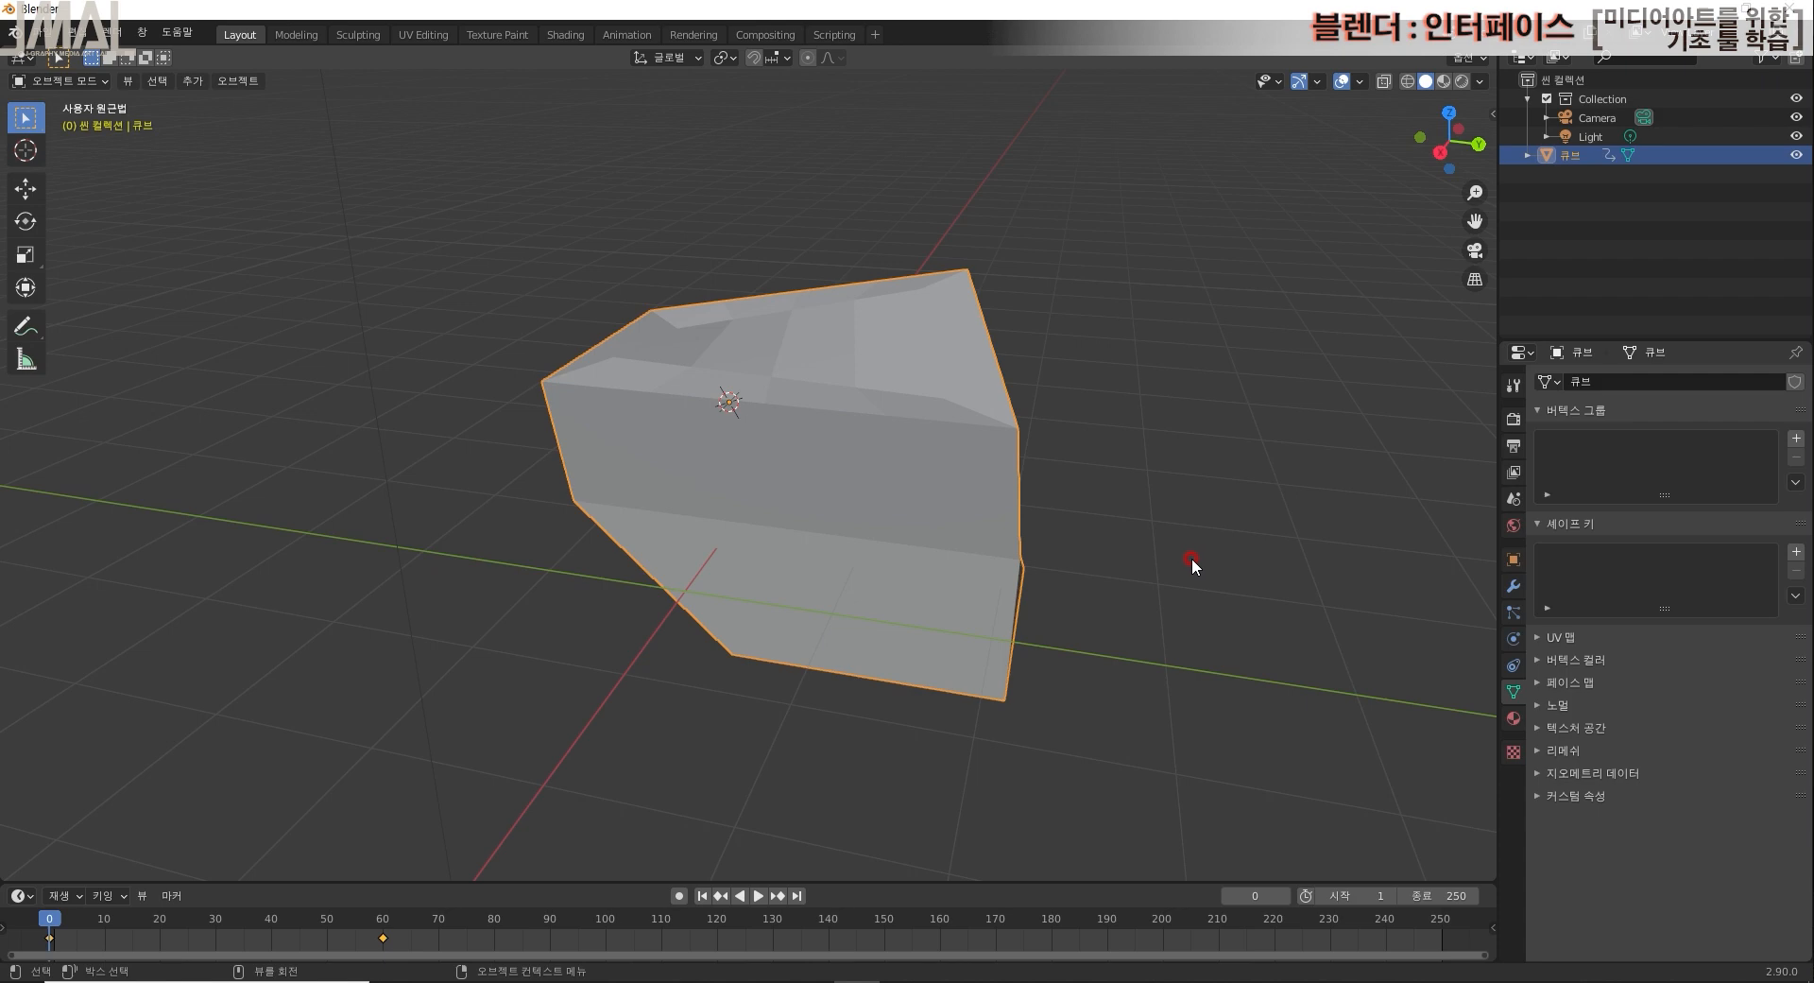
{"action": "middle_click_drag", "start_coordinate": [1085, 594], "coordinate": [955, 671]}
{"action": "scroll", "coordinate": [794, 445], "scroll_direction": "up", "scroll_amount": 4}
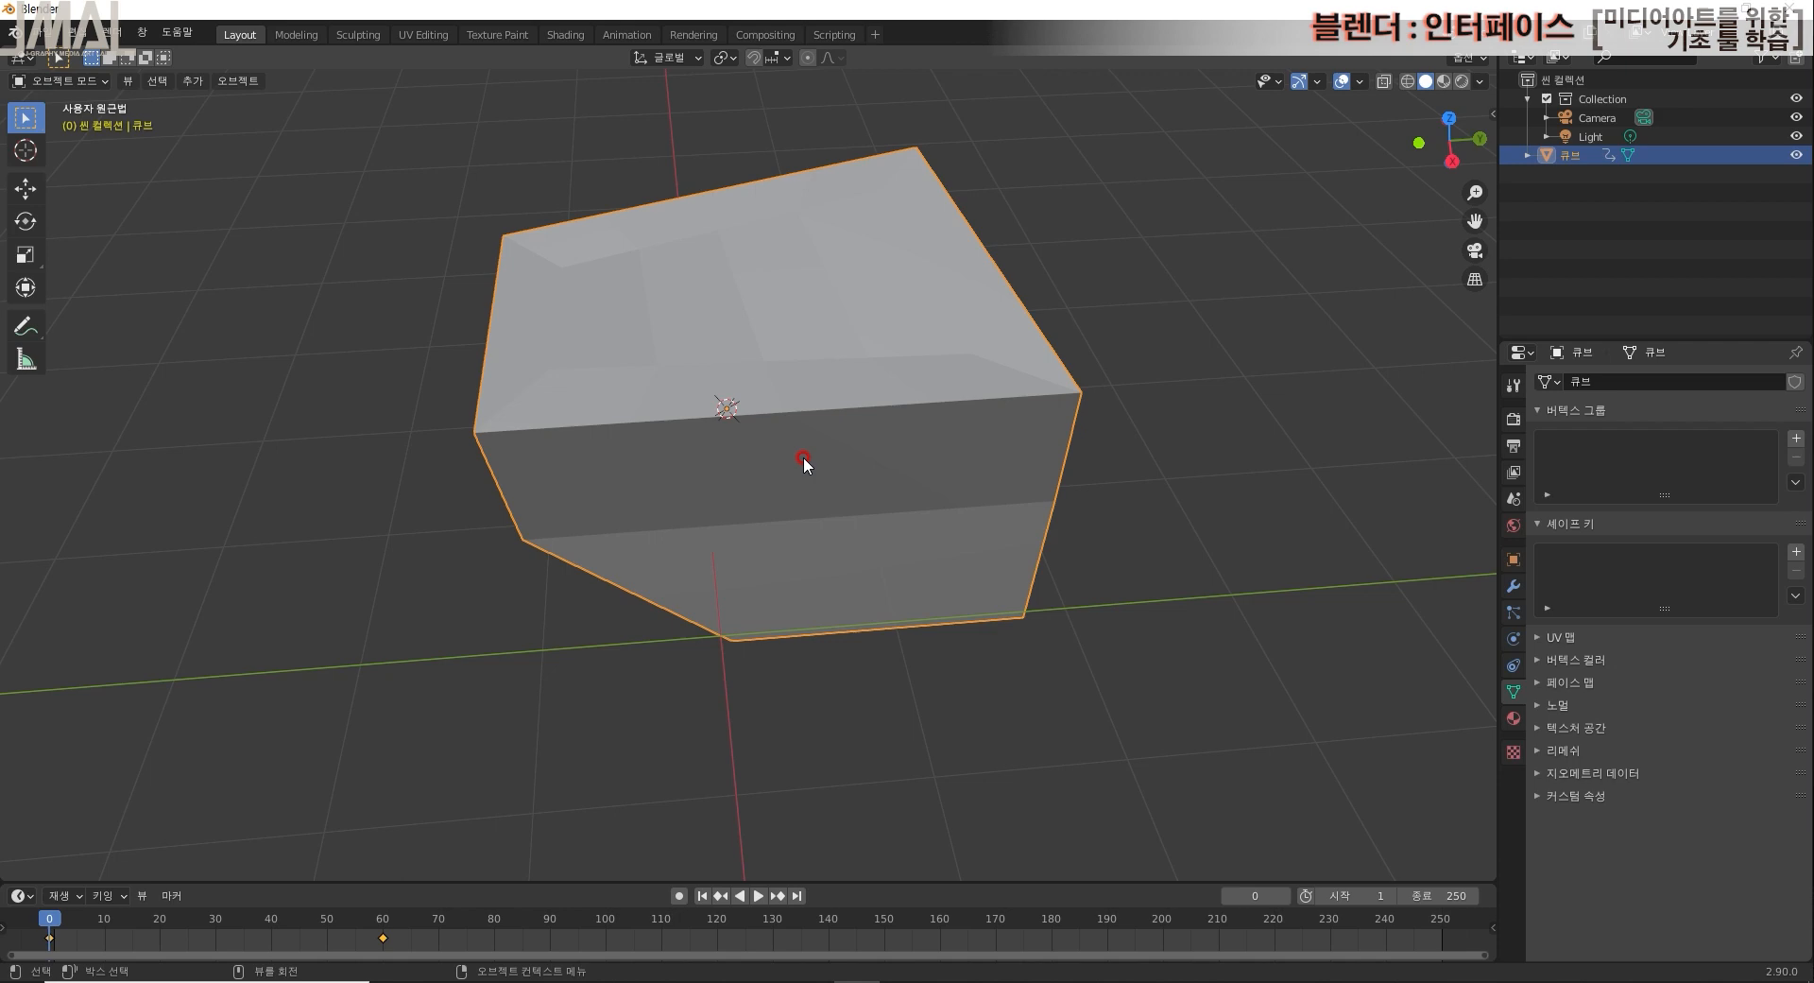
{"action": "middle_click_drag", "start_coordinate": [1000, 602], "coordinate": [1033, 543]}
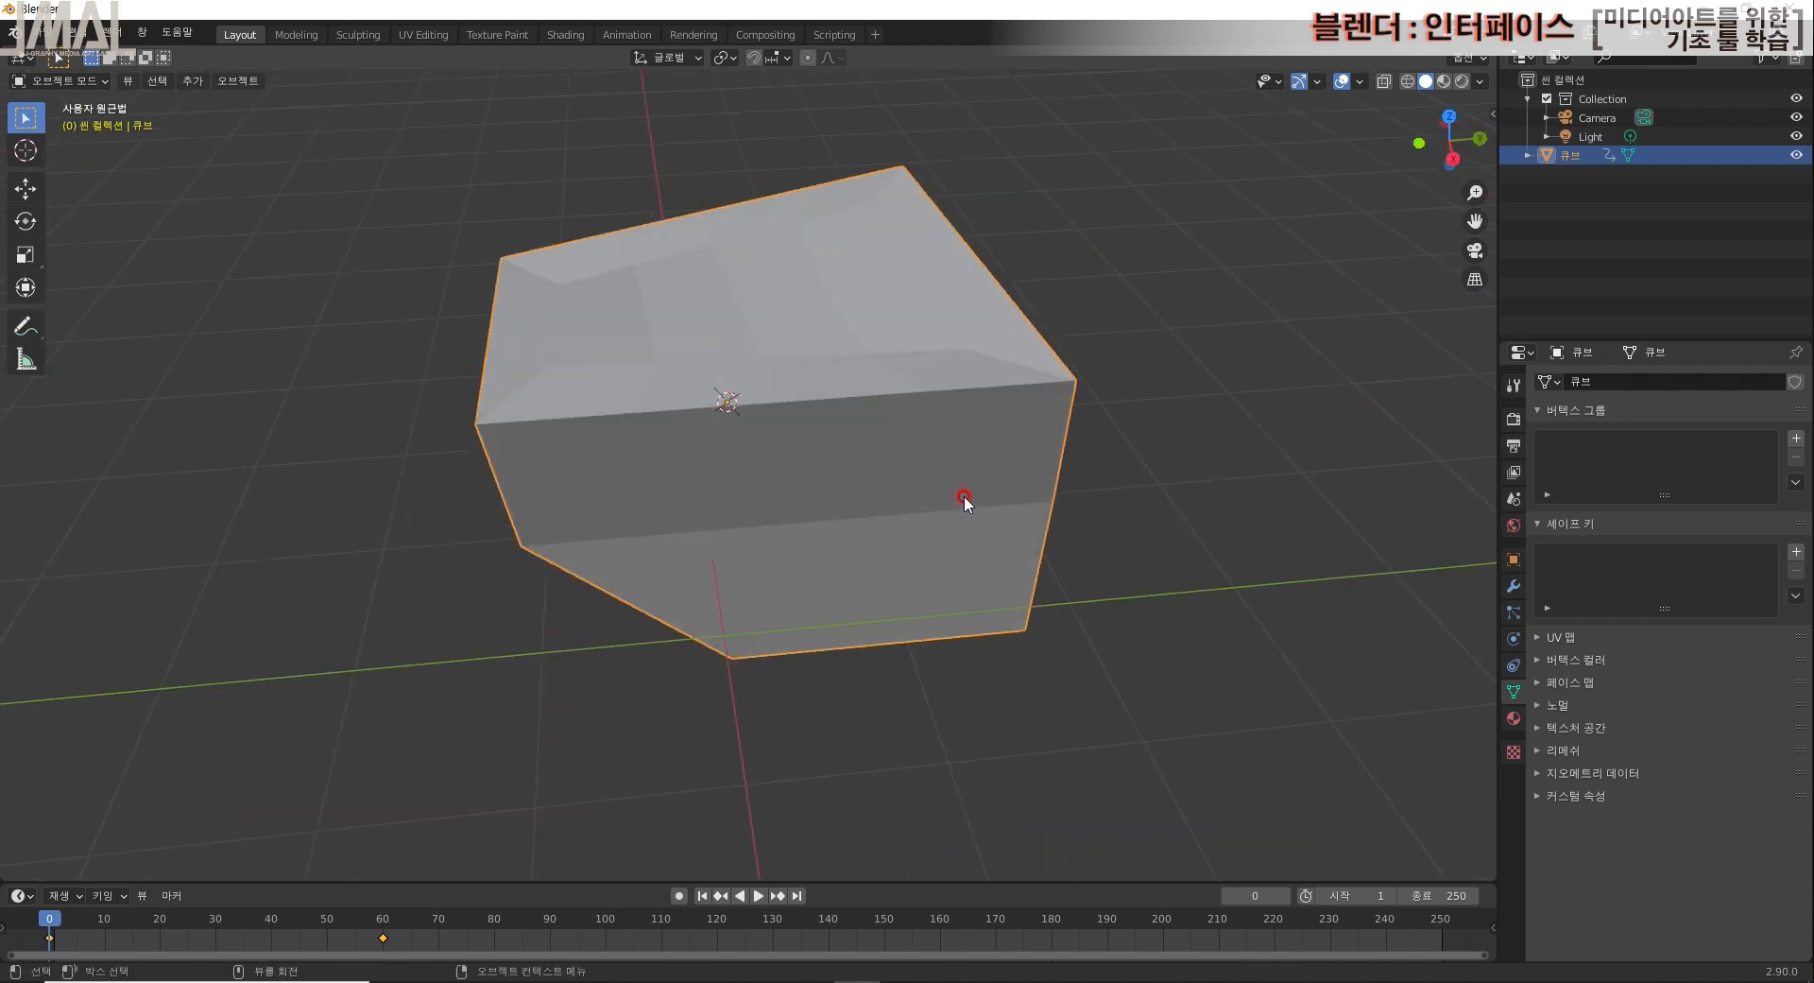
{"action": "middle_click_drag", "start_coordinate": [972, 497], "coordinate": [896, 520]}
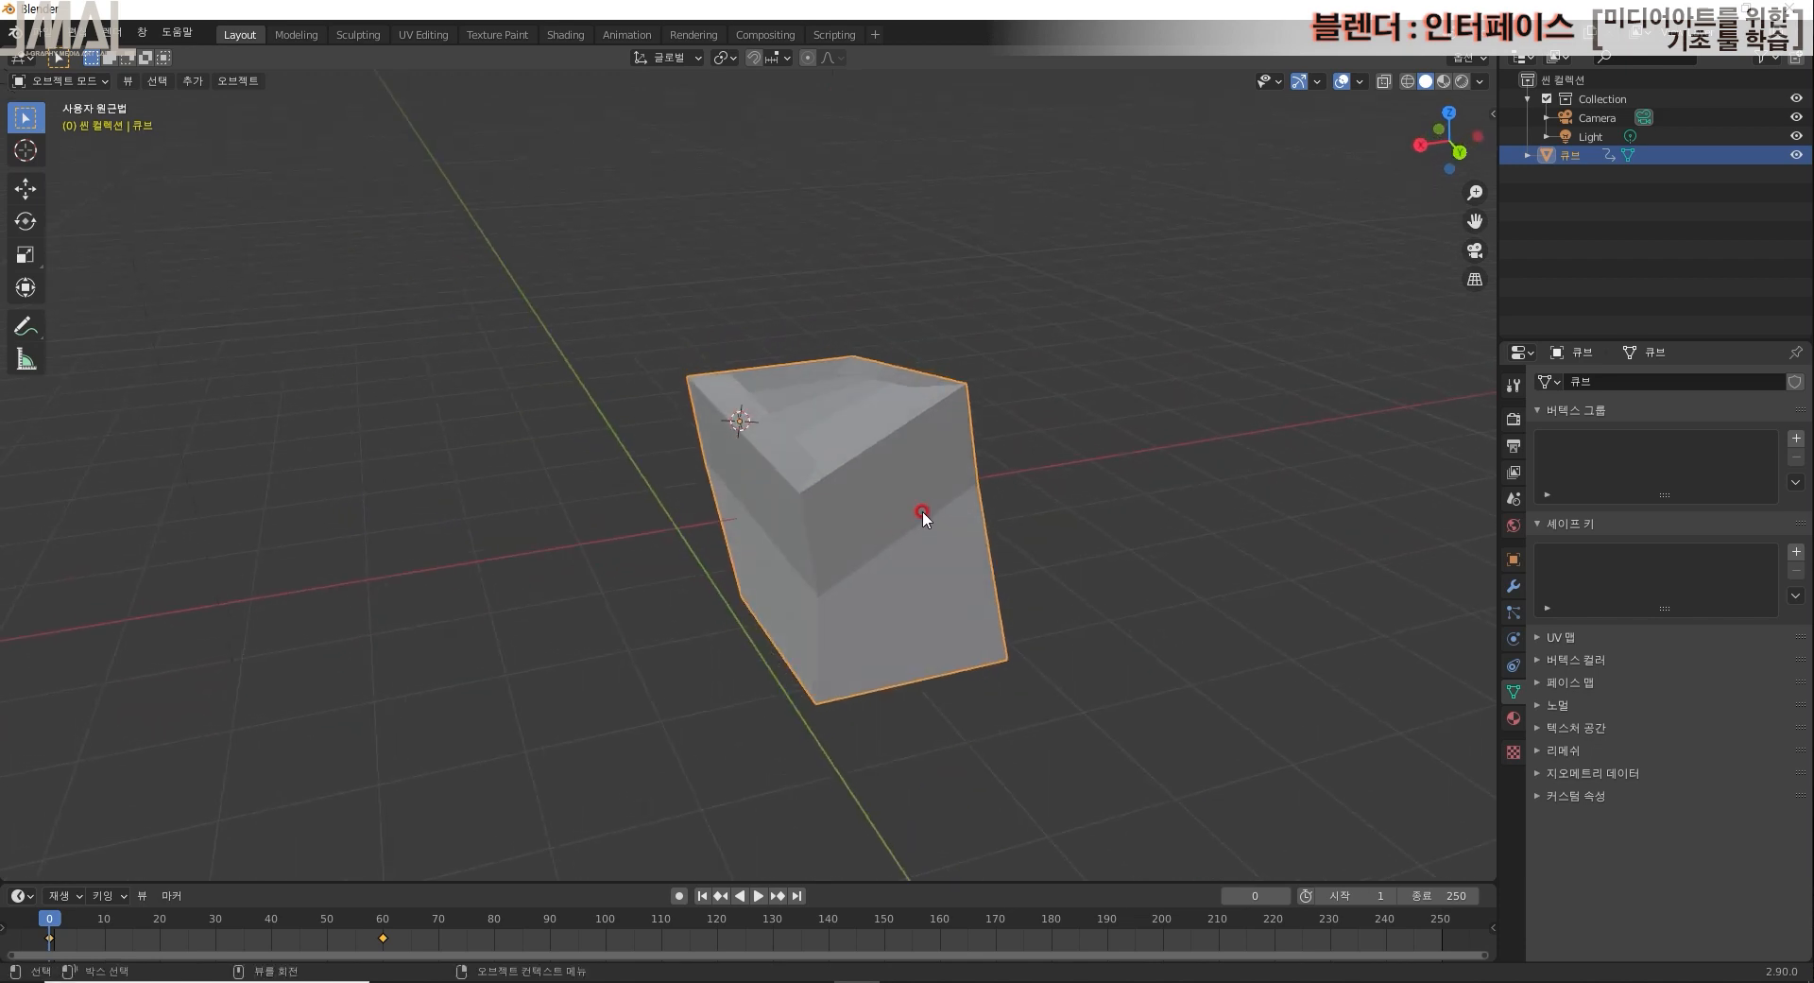